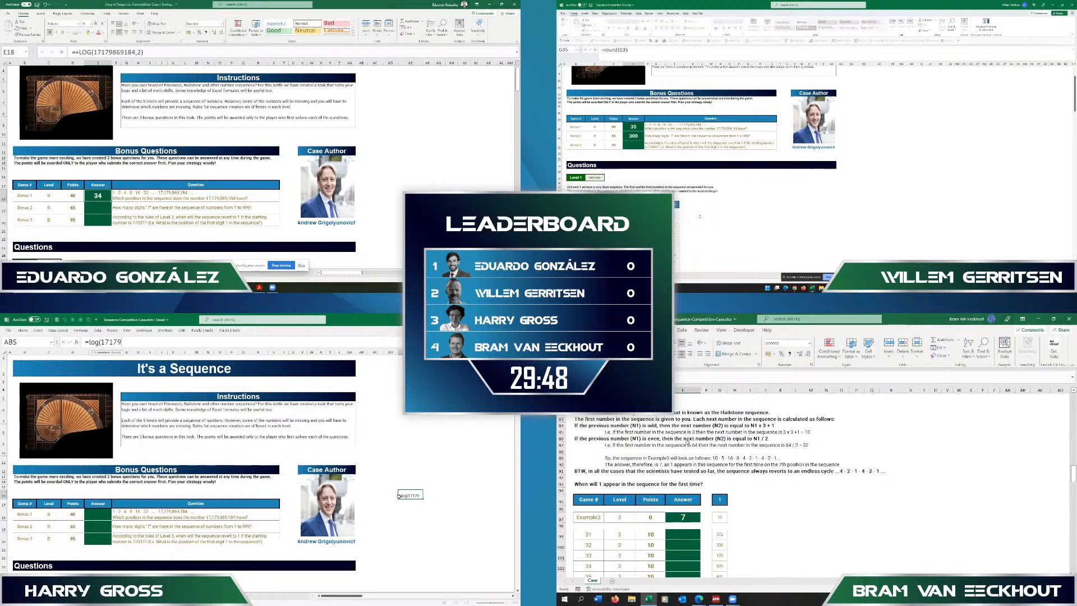
text(8)
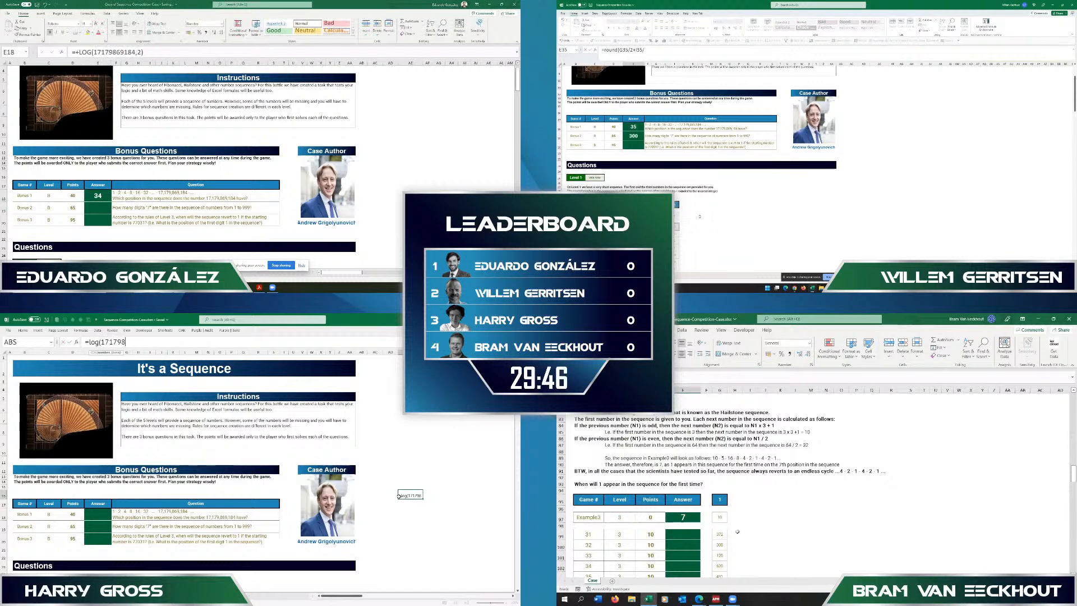
text(691)
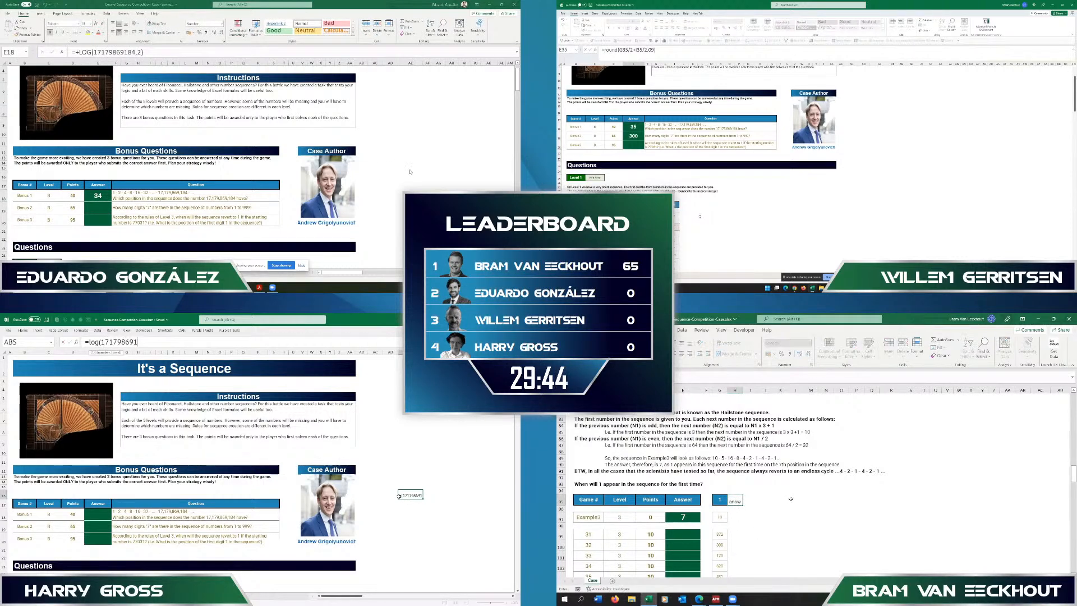
text(84,2))
key(Return)
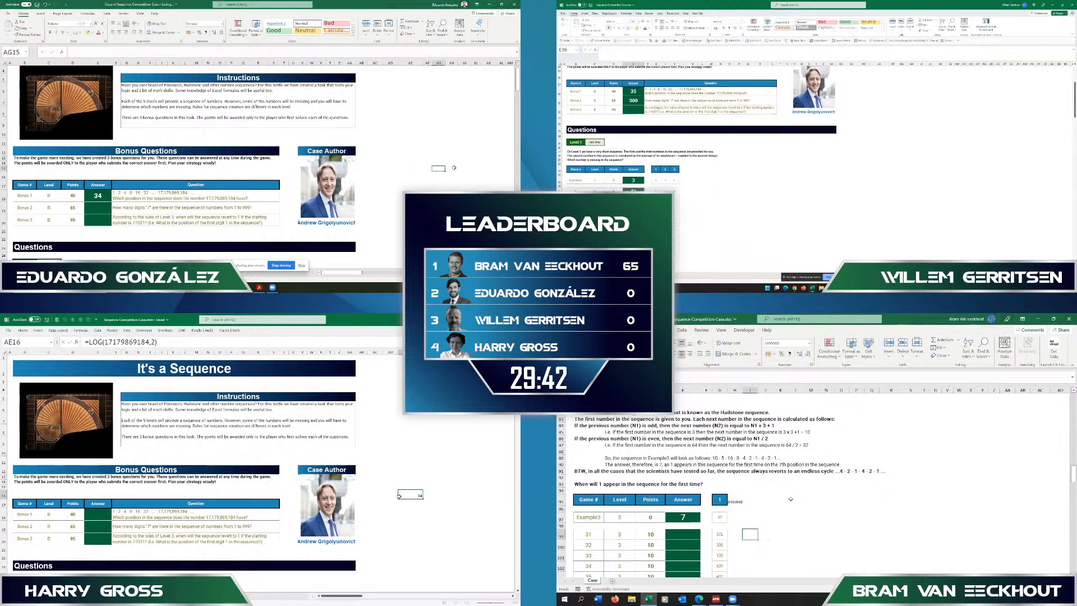
key(Down)
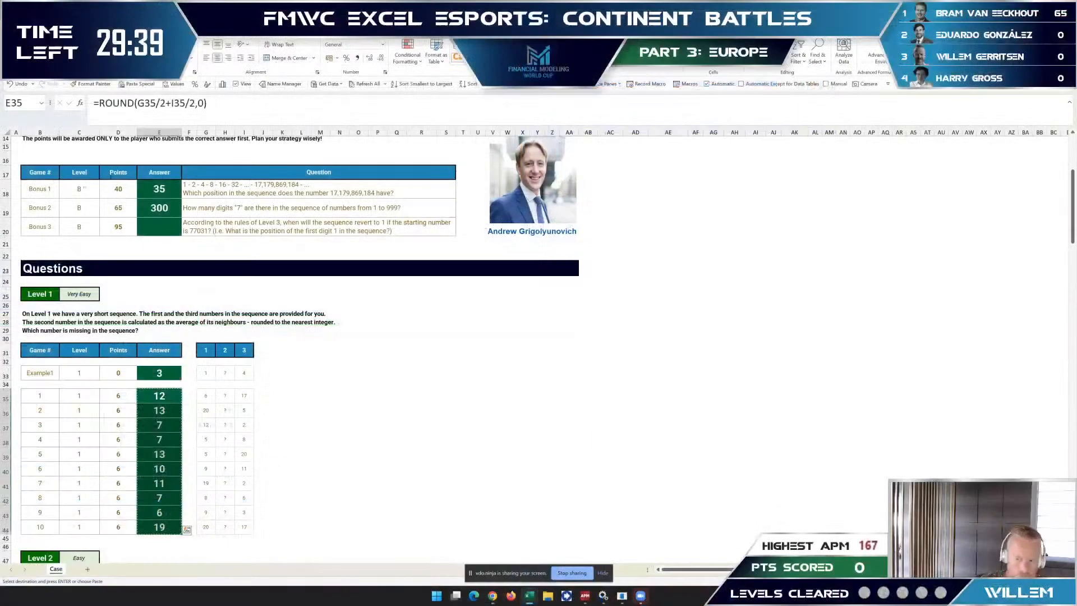
- Start a Level 2 formula in T56 beside Example2, adding G56, Q56 and half of I56
key(alt+Tab)
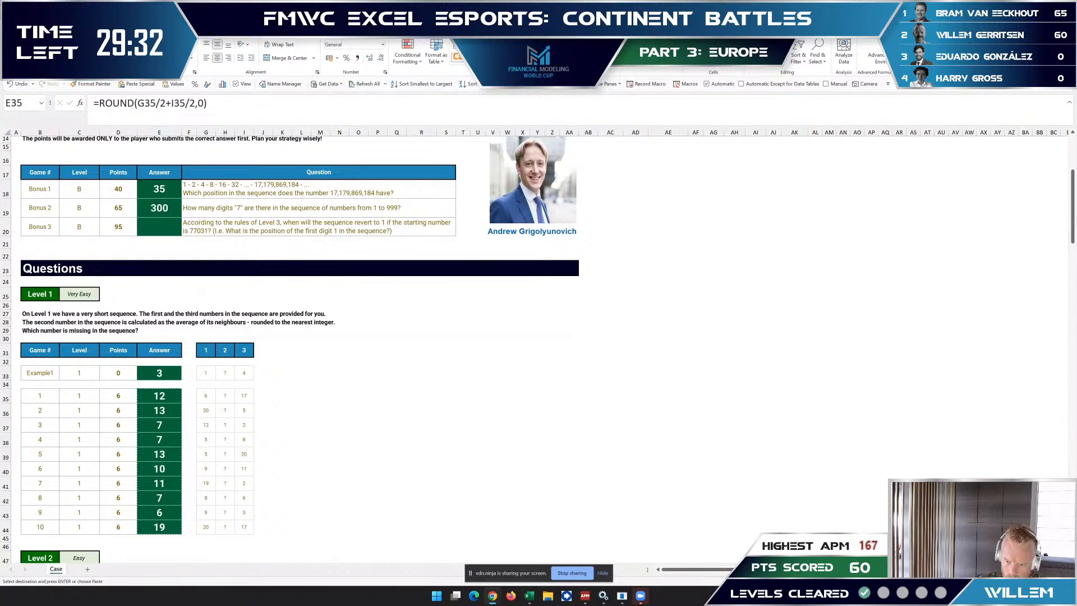
scroll(219, 363, down, 8)
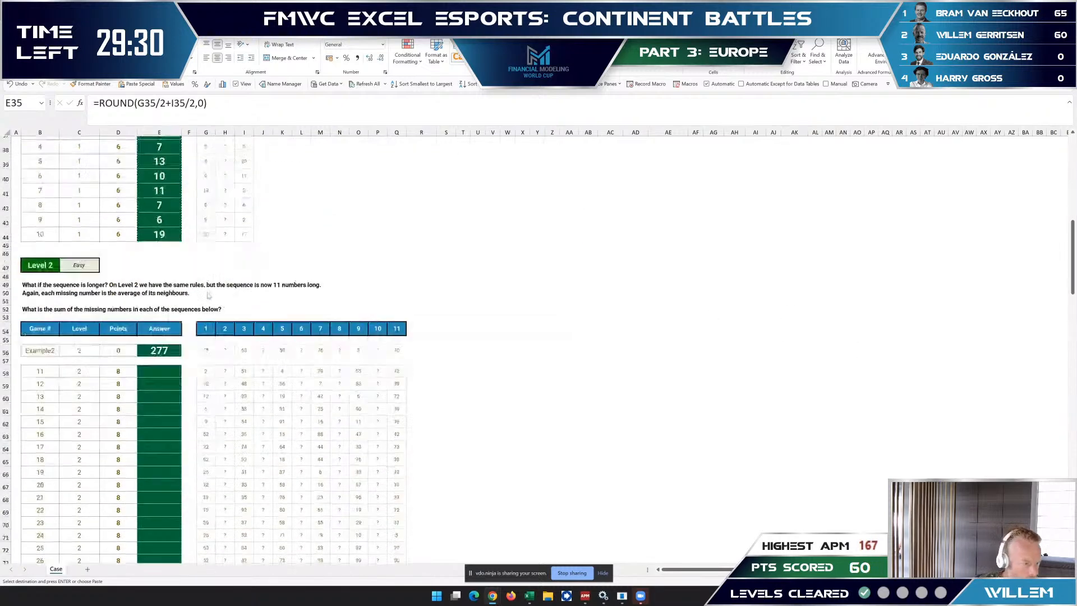
click(215, 362)
click(463, 350)
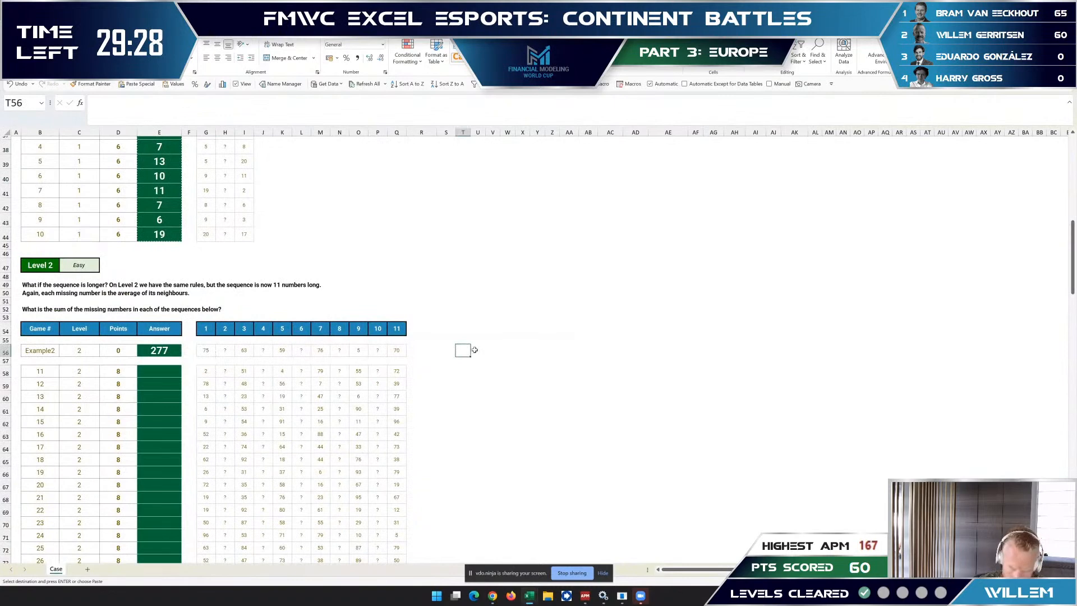
text(=)
click(205, 352)
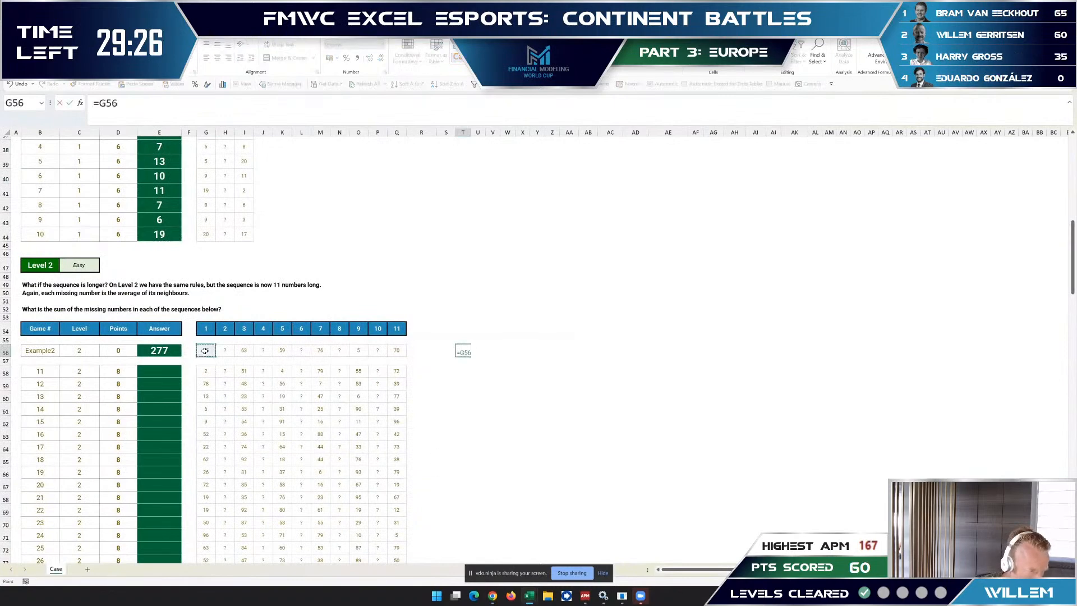
text(+)
click(398, 350)
text(+)
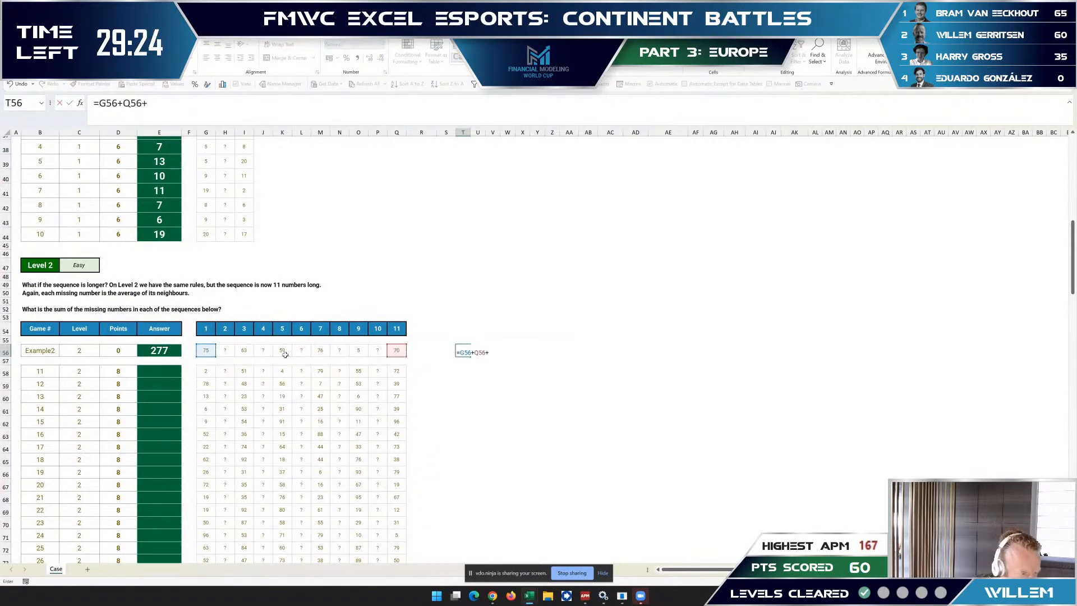
click(247, 350)
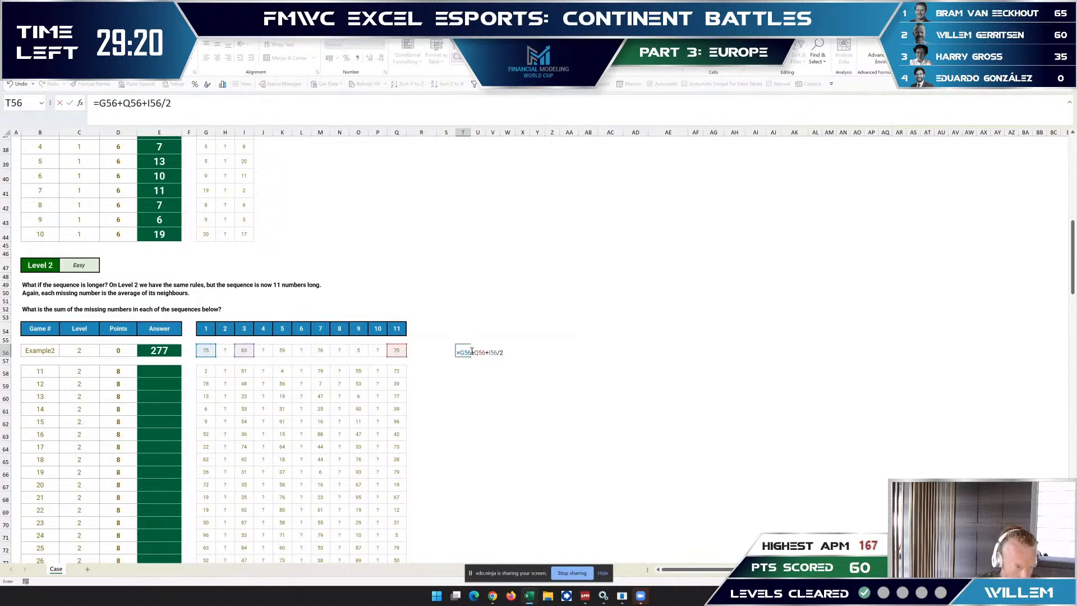
- Replace the last term of the T56 formula so it reads =G56+Q56+(I56+K56+M56+O56)/2
drag(490, 353, 504, 352)
text(()
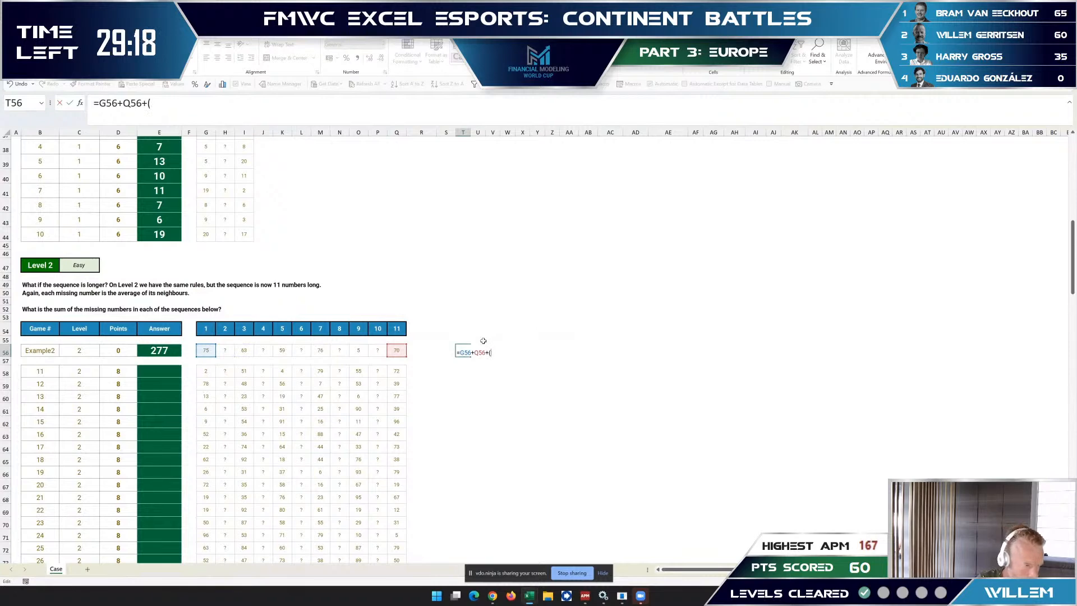
text(i56)
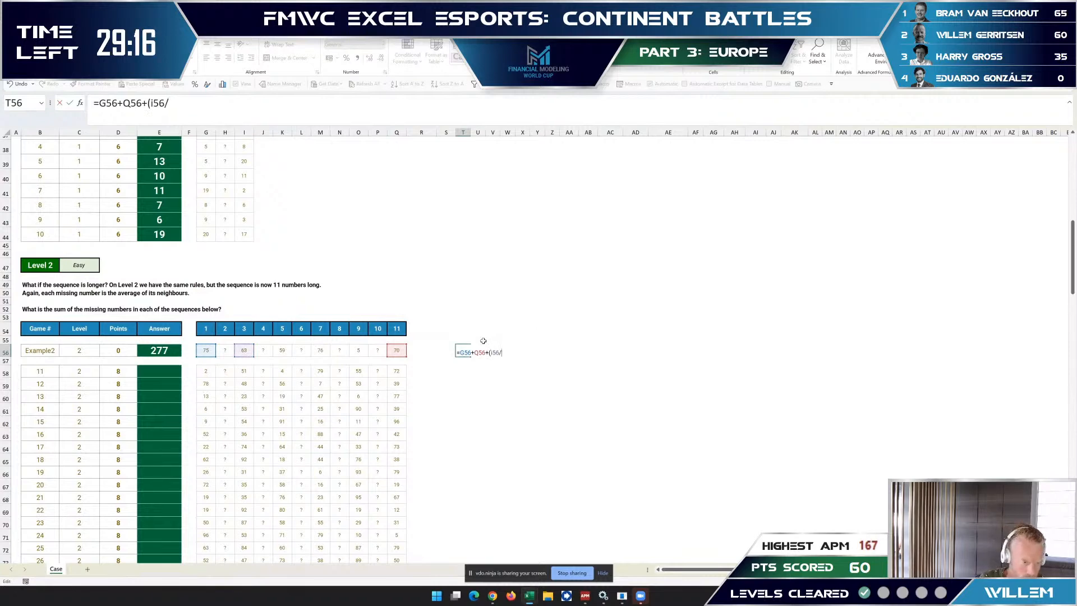
text(+k56)
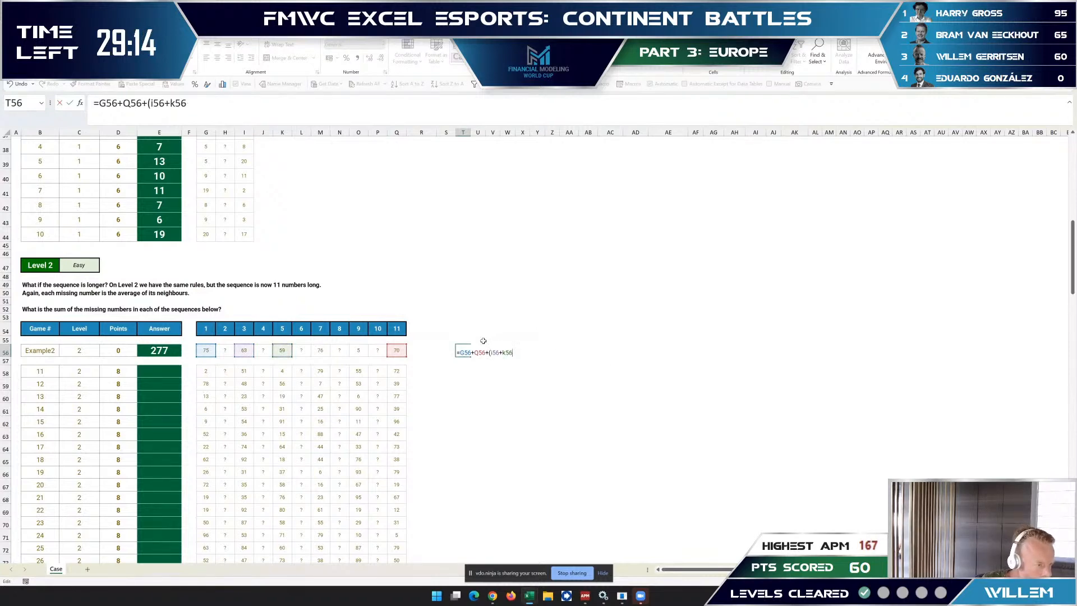
text(+m5)
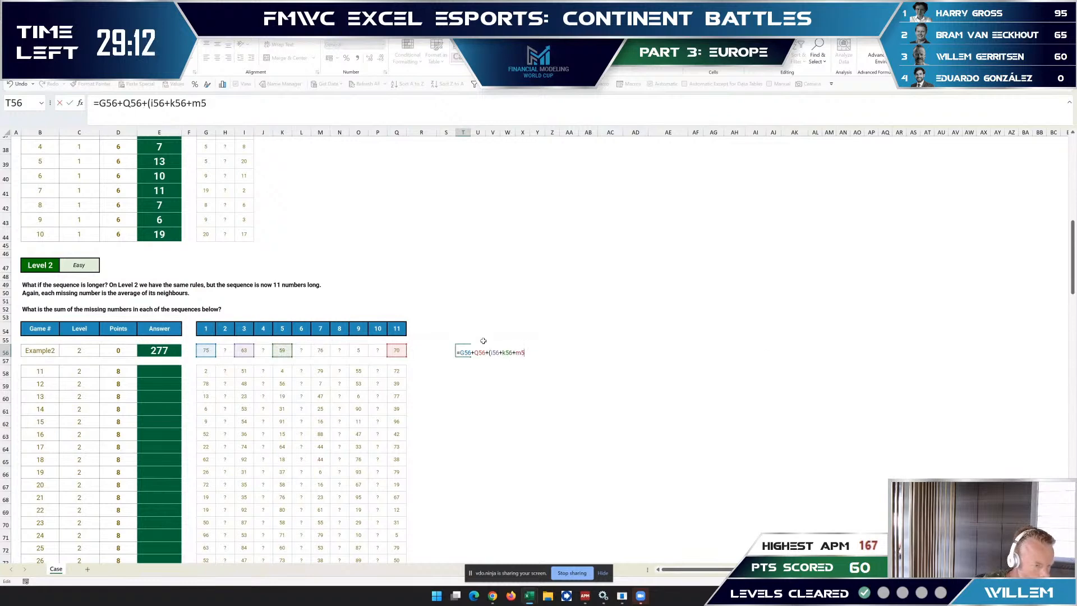
text(6+o56)/2)
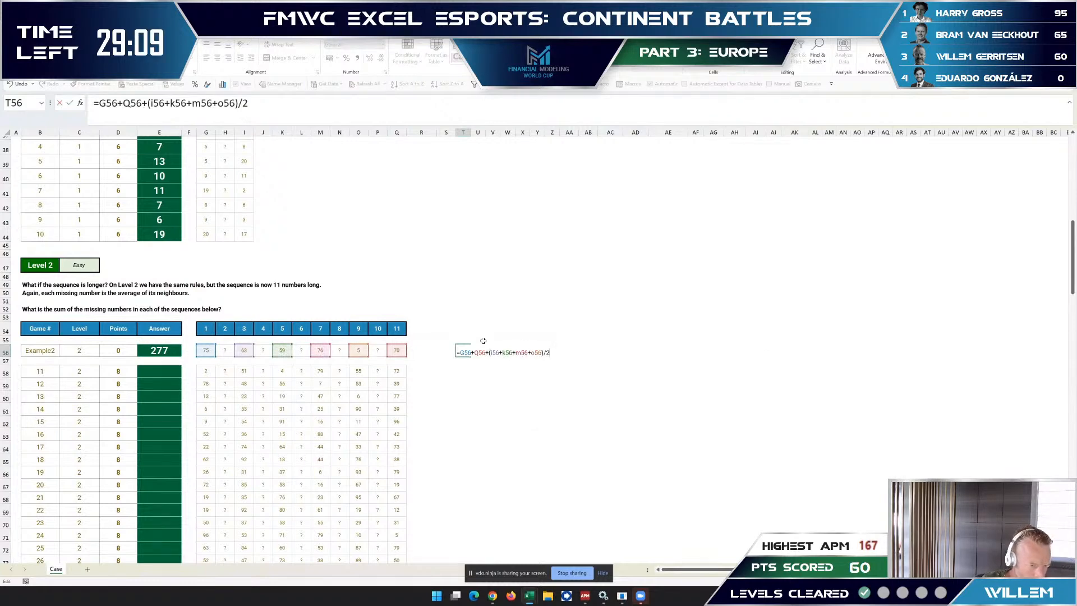
key(Return)
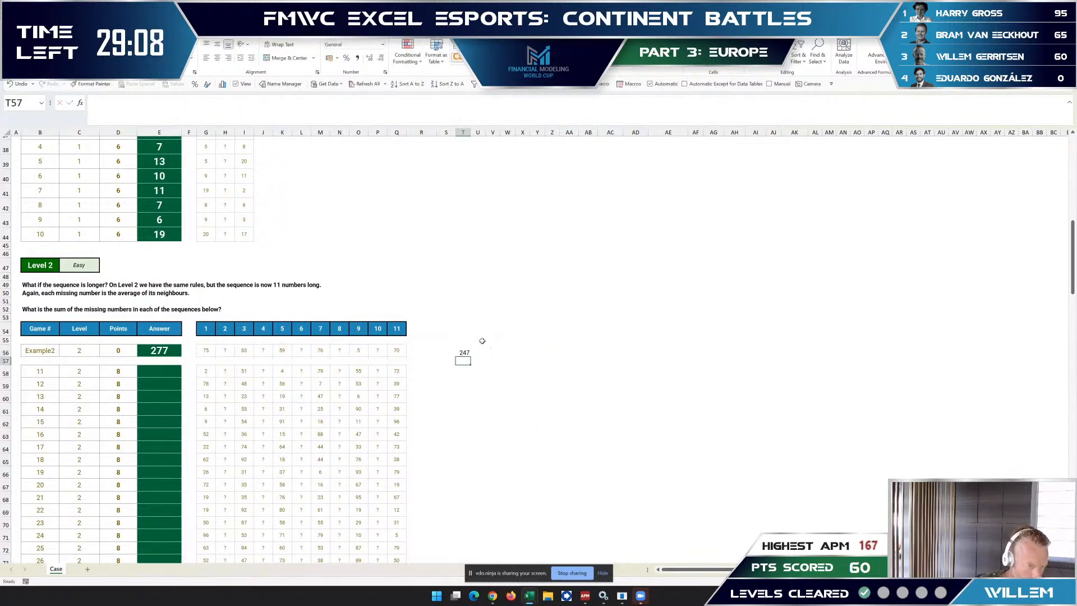
- Copy the T56 formula down beside games 11 to 30, into T58:T77
drag(461, 357, 466, 495)
key(Escape)
click(466, 353)
key(ctrl+c)
click(465, 371)
key(ctrl+v)
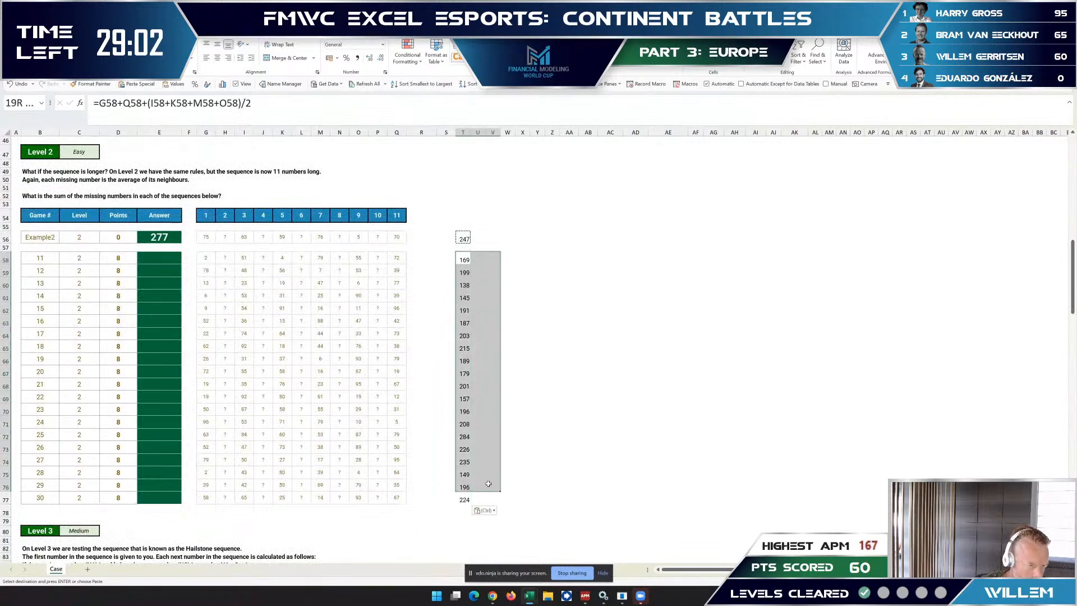
- Wrap the T58 formula in ROUND with 0 digits and fill it down beside the remaining Level 2 games
click(464, 259)
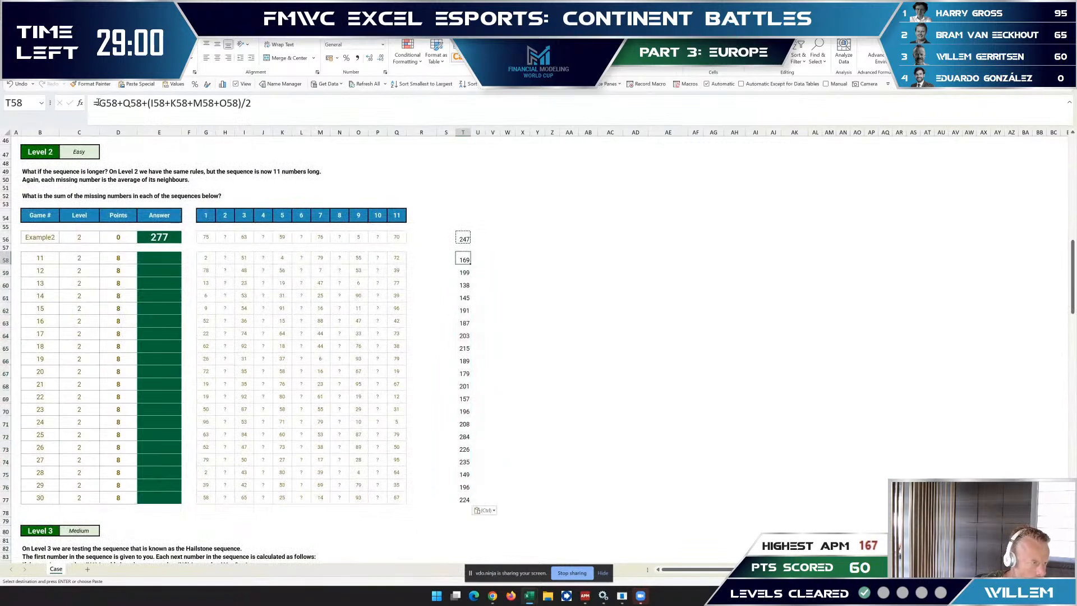
key(F2)
key(Home)
key(Right)
text(round()
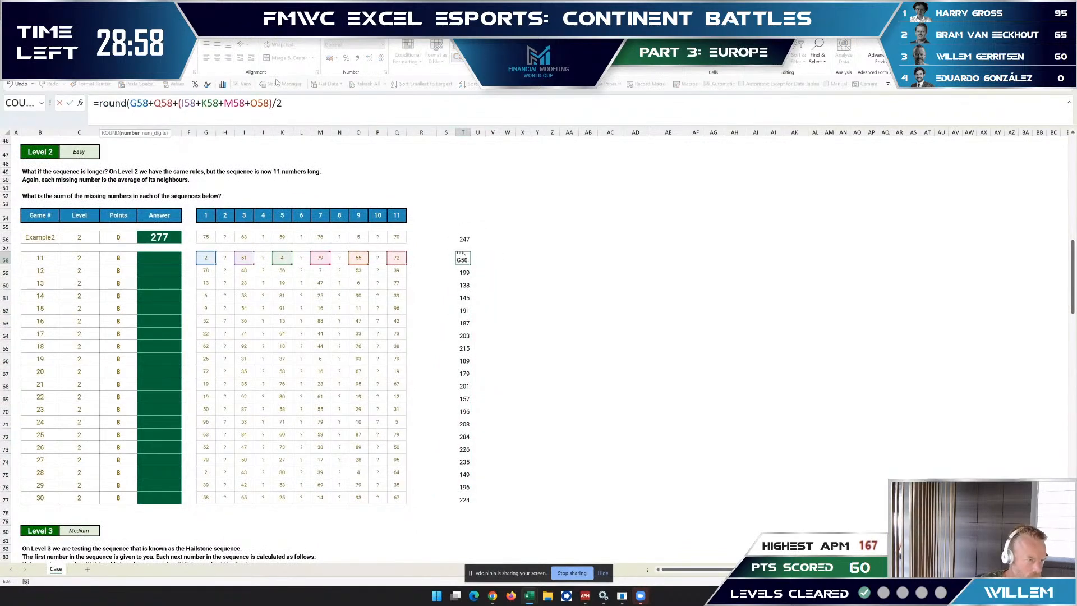
text(,0))
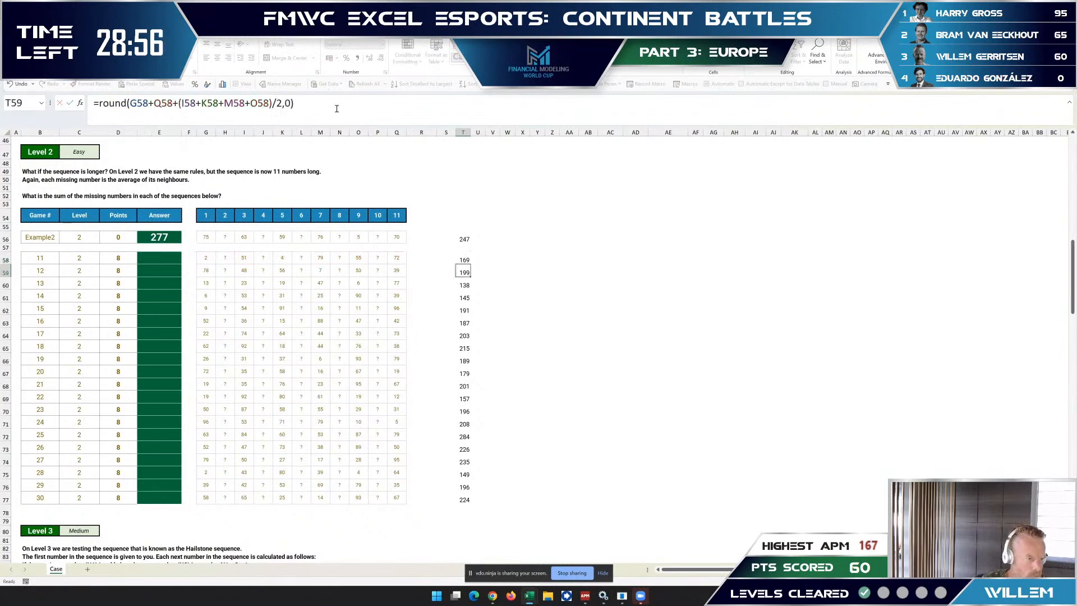
key(Return)
click(464, 259)
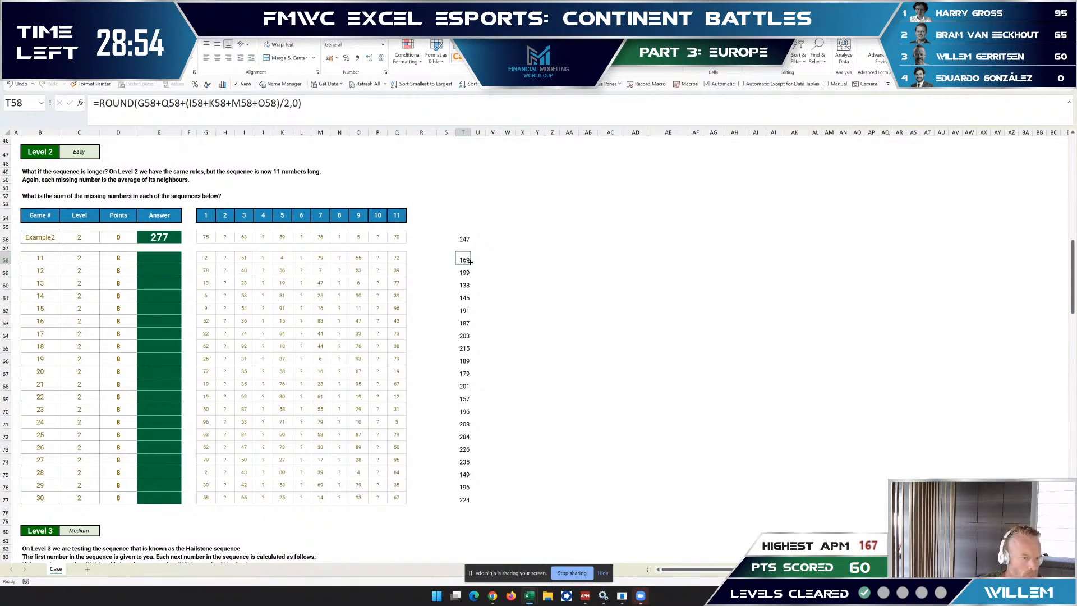
double_click(470, 262)
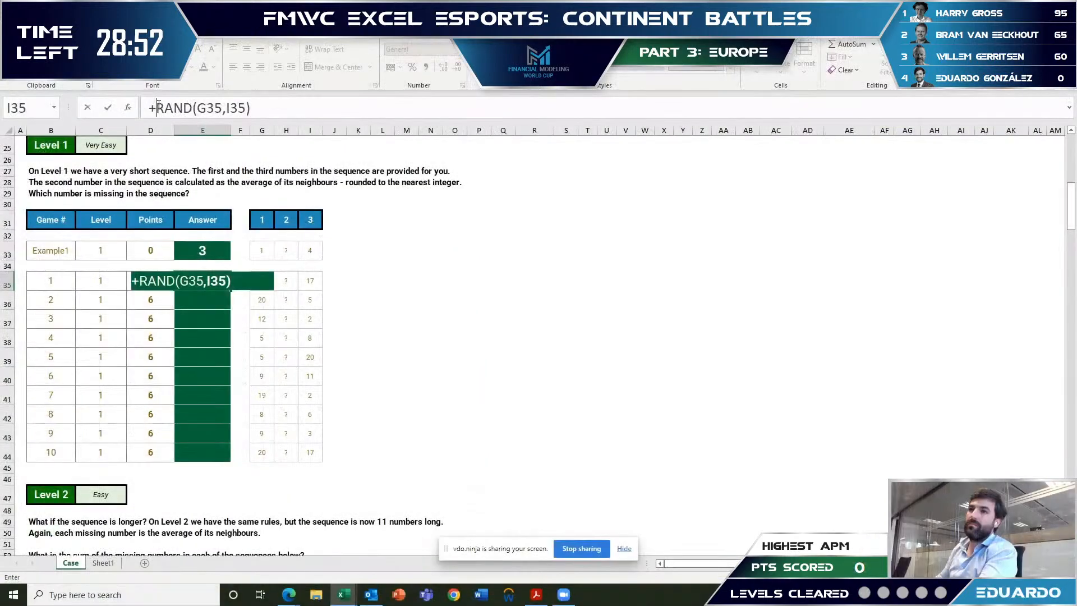
- Replace the RAND function in the game 1 answer formula in E35 with AVERAGE, keeping G35 and I35 as arguments
text(RO)
key(BackSpace)
key(BackSpace)
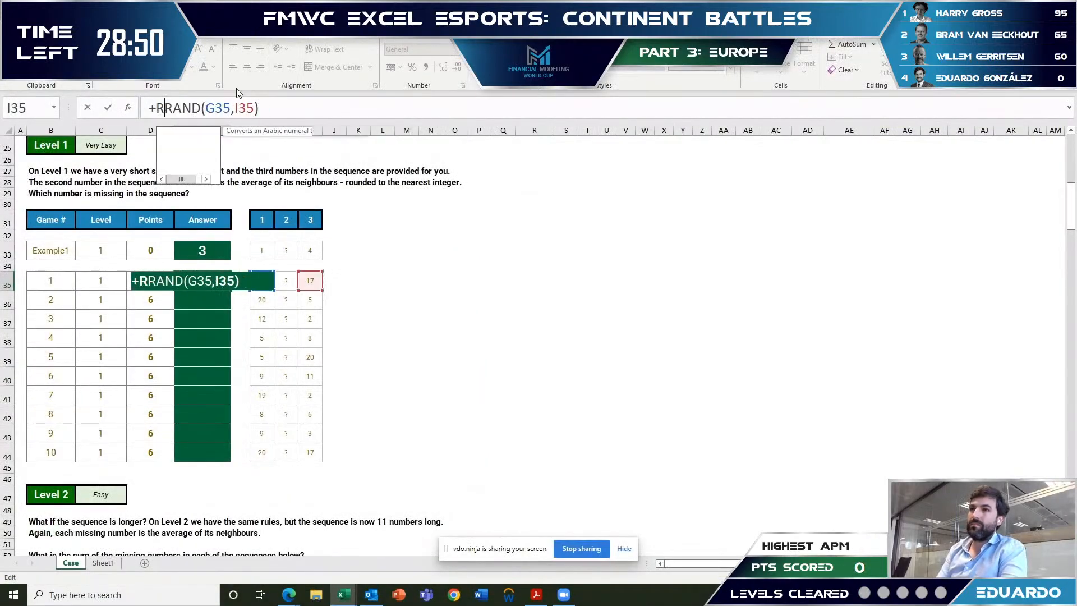
key(shift+Right)
key(shift+Right)
key(shift+Right)
key(shift+Right)
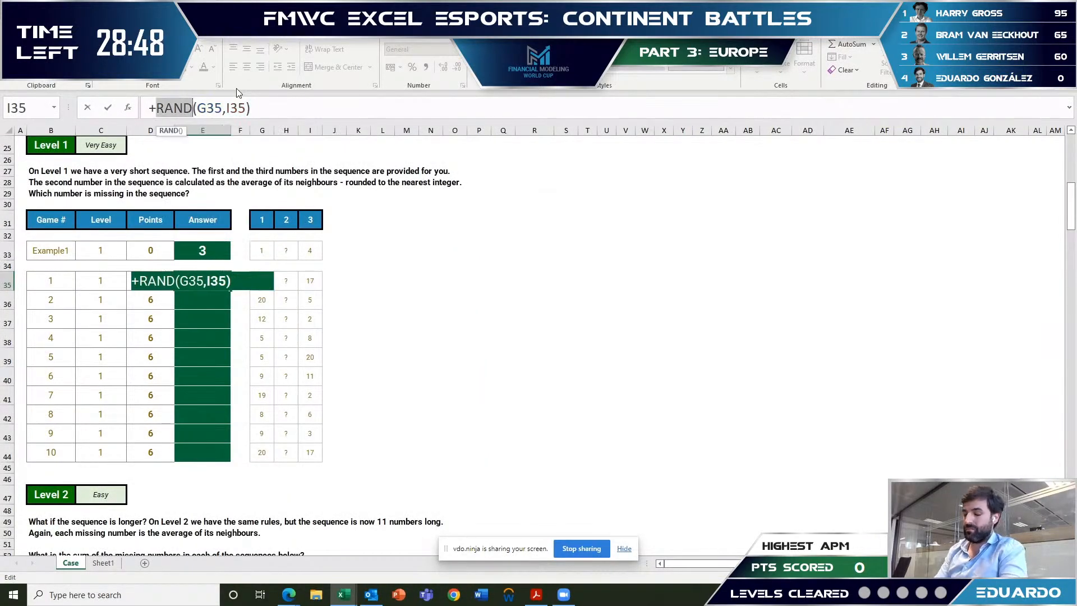
text(AVERA)
key(Tab)
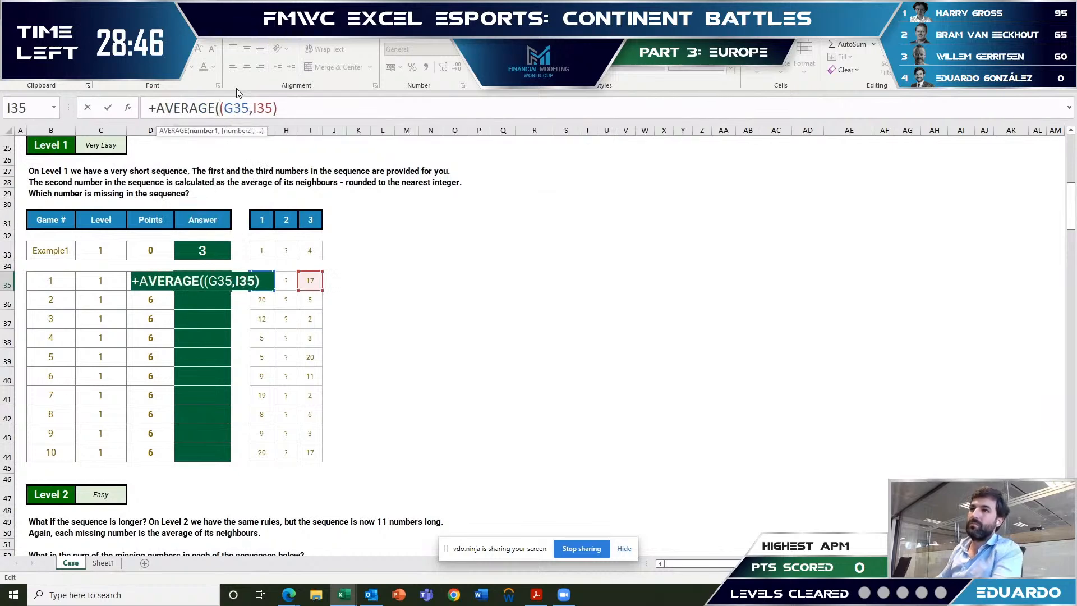
key(Delete)
- Try to wrap the AVERAGE function in E35 in a RAND function
click(157, 107)
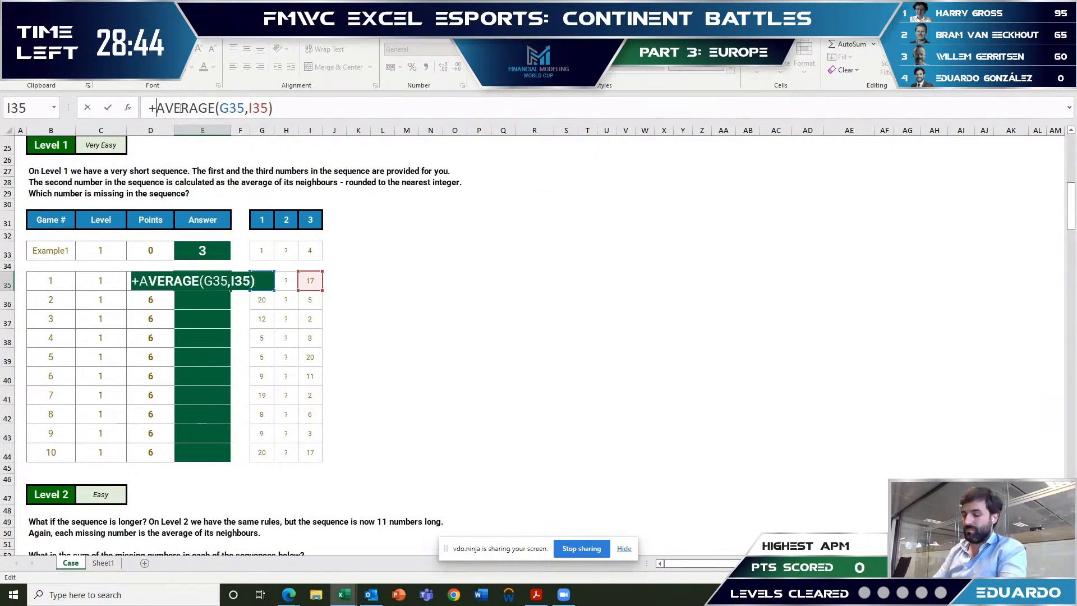
text(RAND)
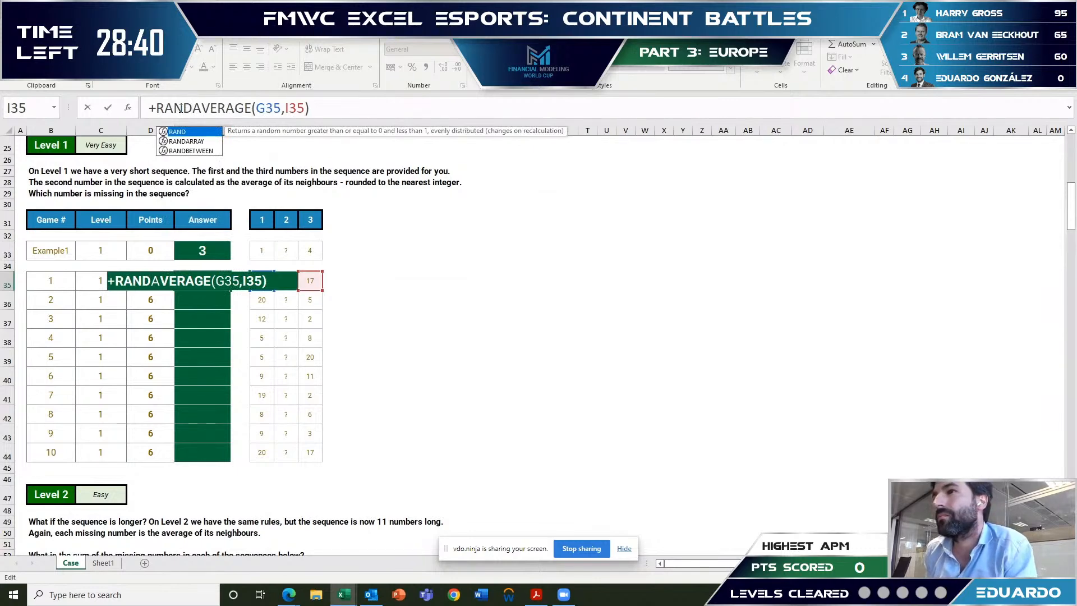
text(()
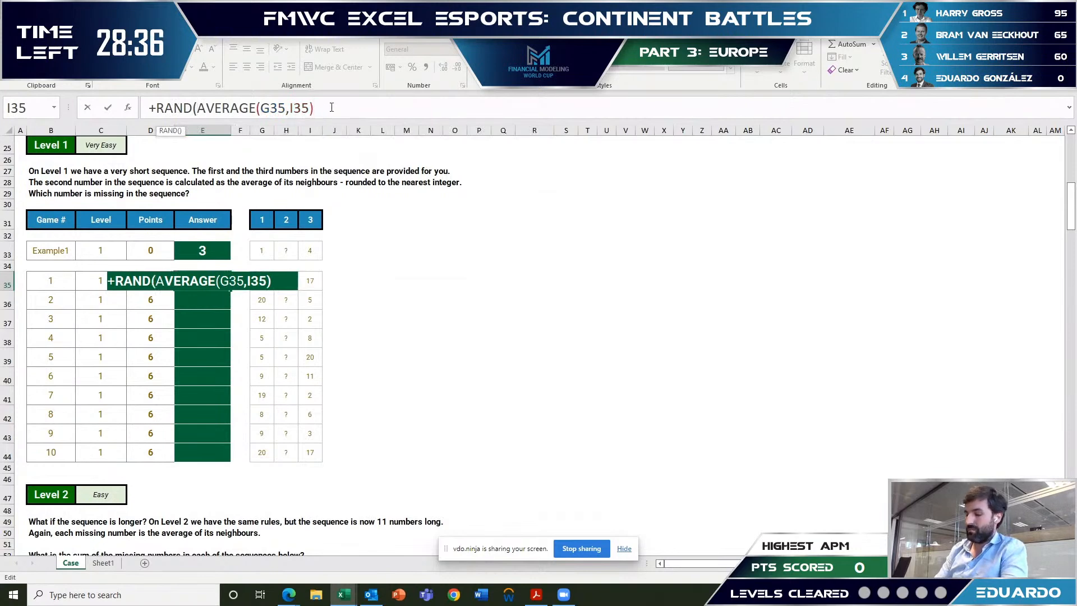
drag(189, 110, 164, 114)
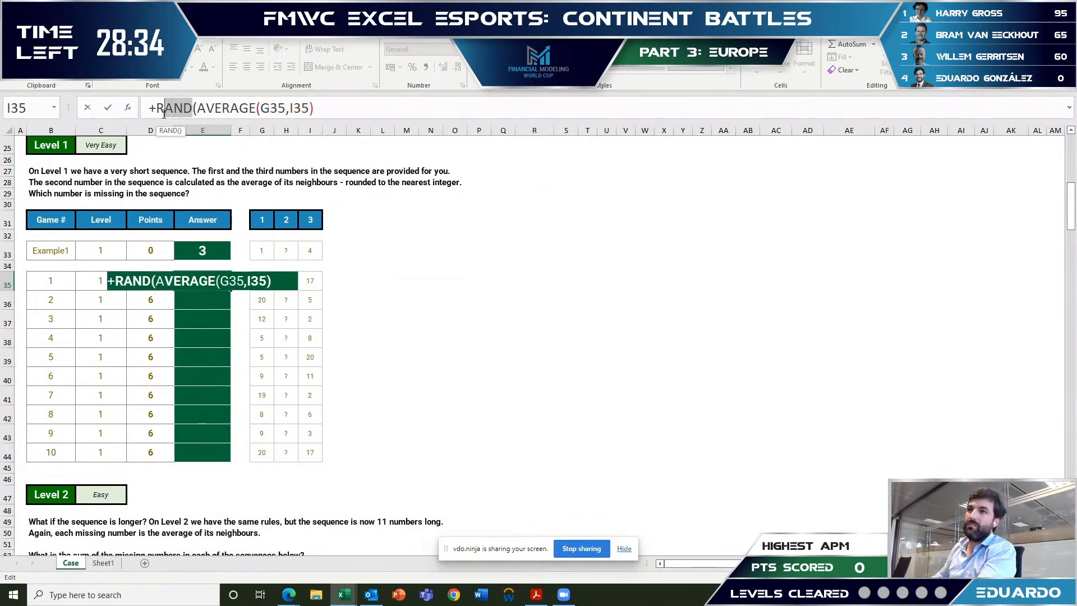
key(BackSpace)
key(BackSpace)
- Commit the E35 average formula, accepting the suggested correction to =+(AVERAGE(G35,I35))
key(Return)
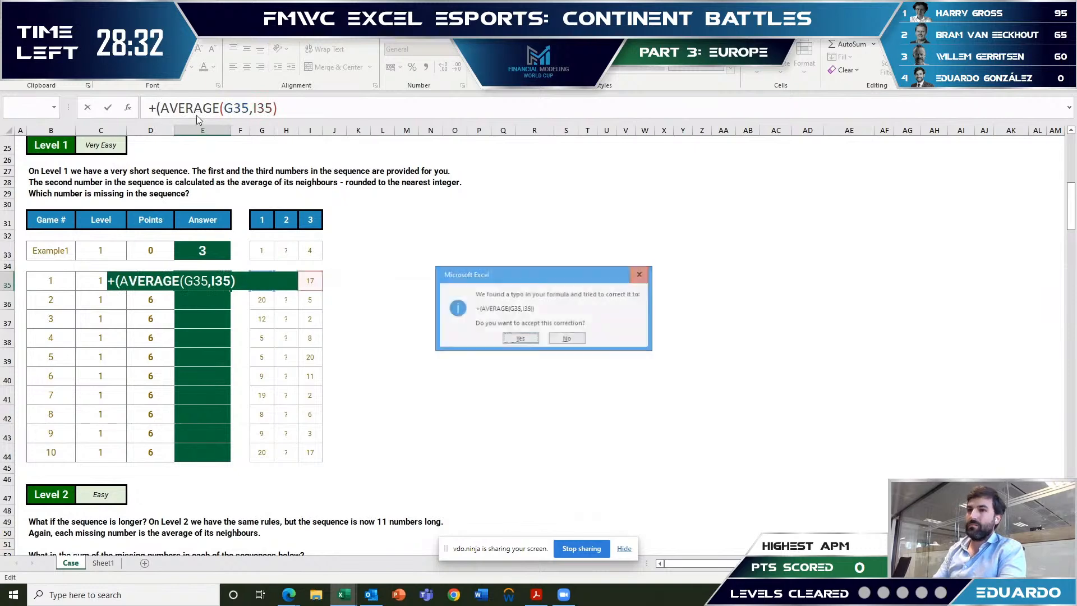
key(Left)
key(Return)
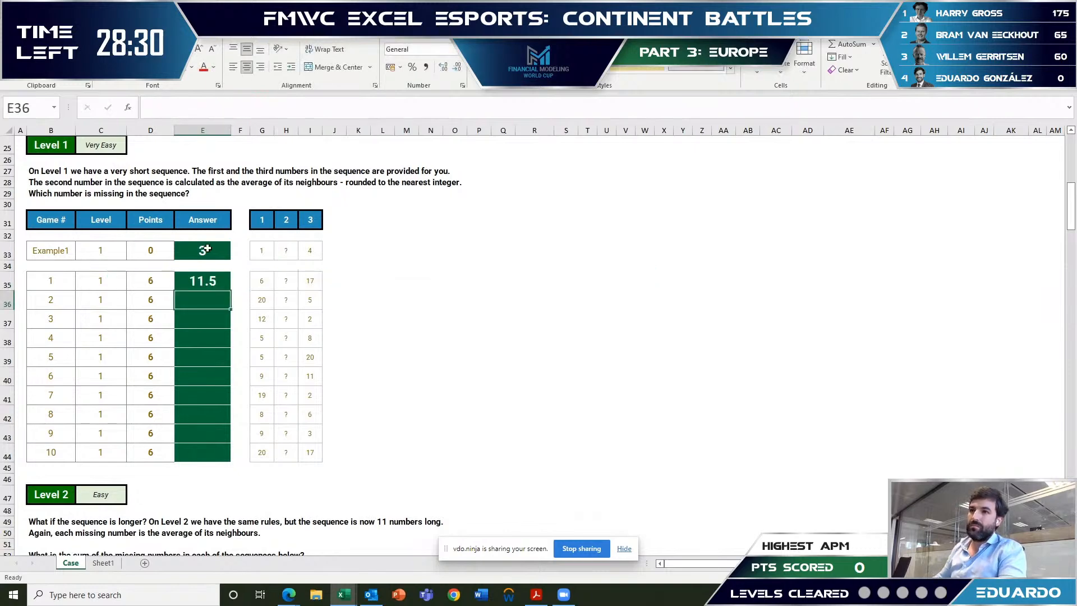
- Wrap the average in E35 in a ROUND function with 0 digits
key(Up)
key(F2)
click(163, 112)
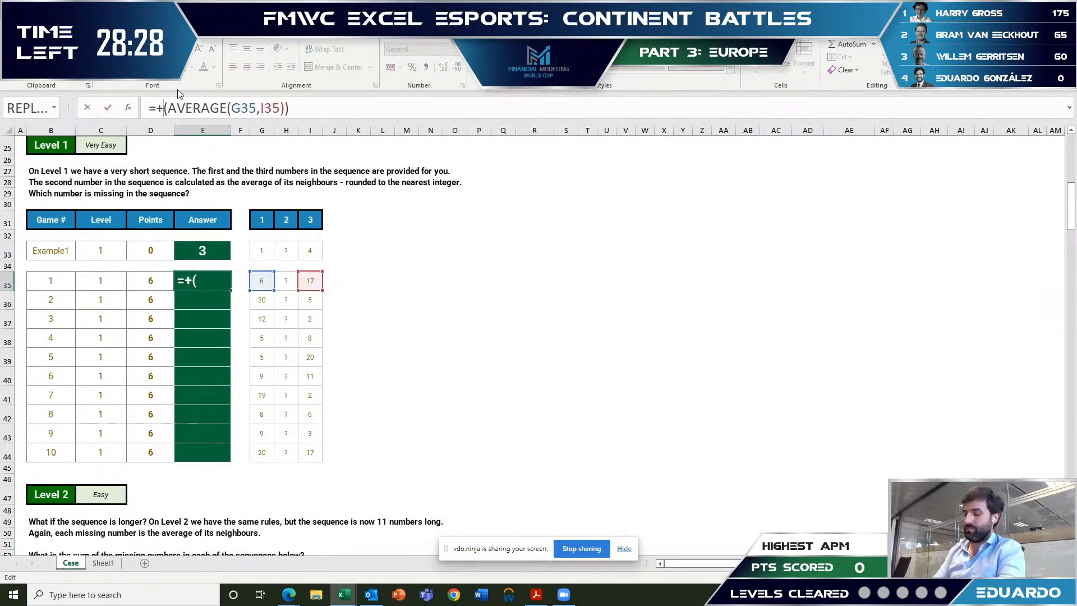
text(ROUDN)
key(BackSpace)
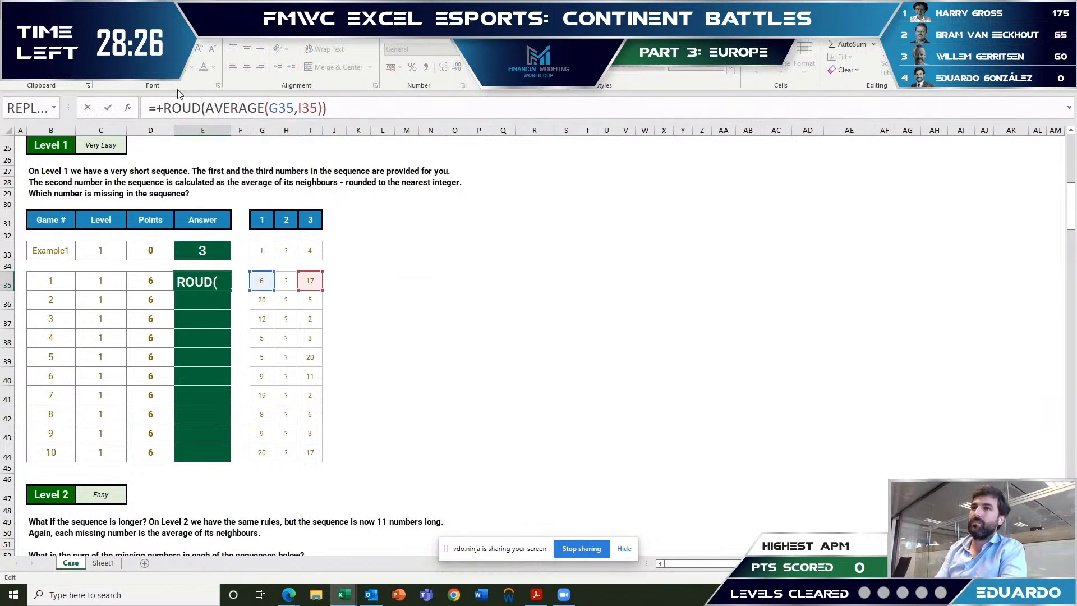
text(ND()
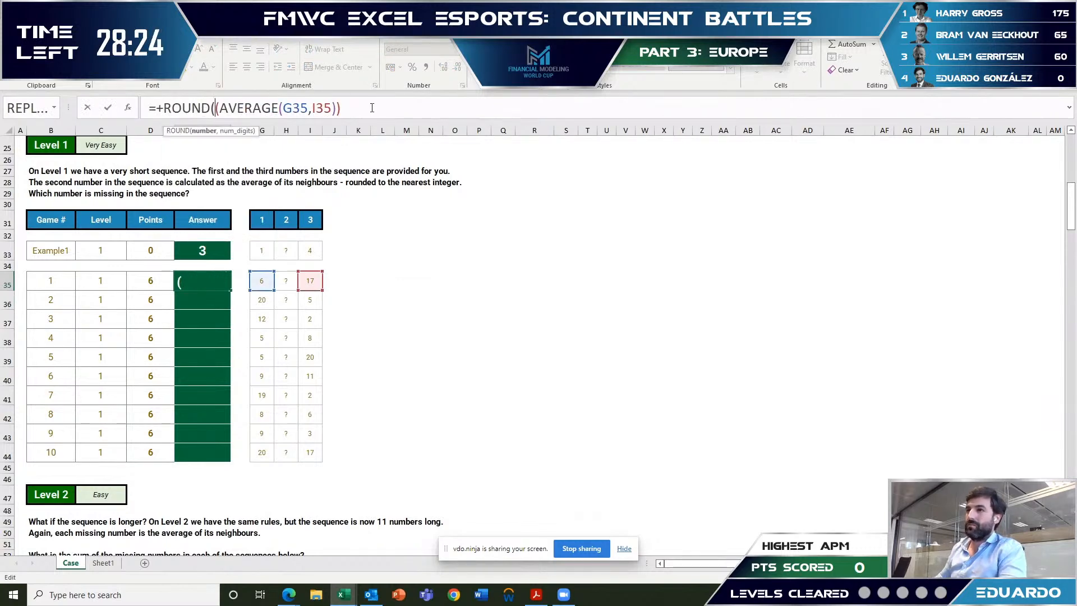
text(,0)
key(Return)
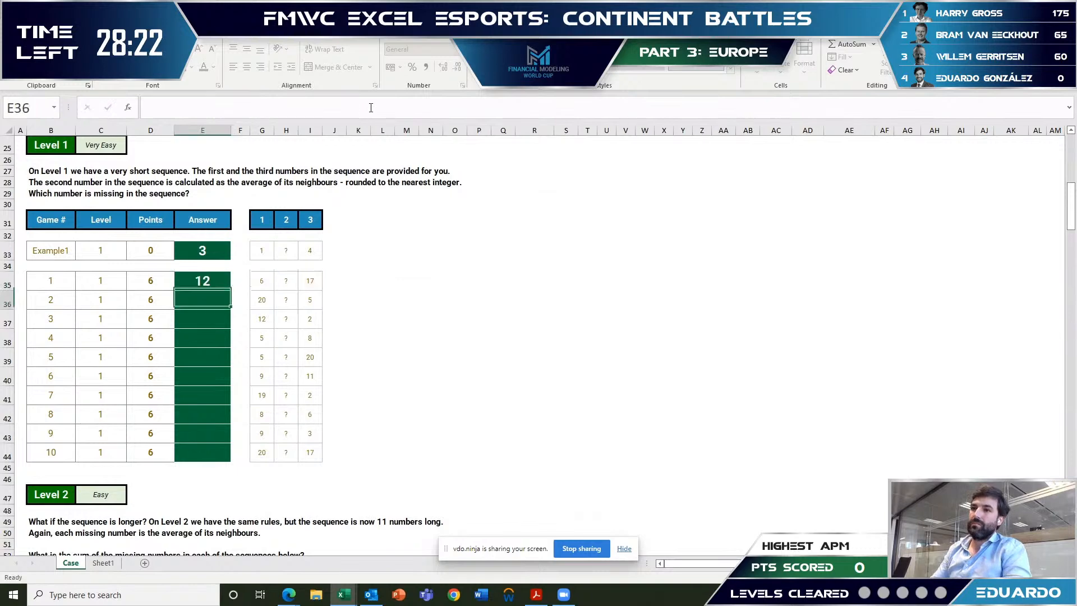
- Fill the rounded-average formula from E35 down to E44 for all ten Level 1 games
key(Up)
key(Left)
key(ctrl+Down)
key(Right)
text(0)
key(ctrl+Return)
key(ctrl+Up)
key(ctrl+shift+Down)
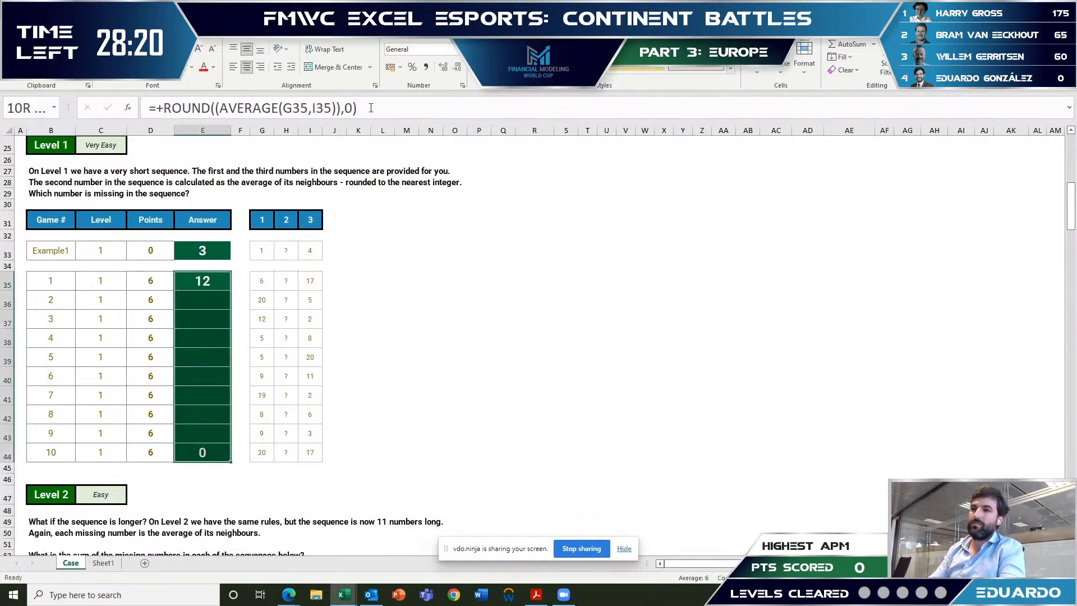
key(F2)
key(ctrl+Return)
- Copy the Level 1 answers in E35:E44 and switch to the browser
key(ctrl+c)
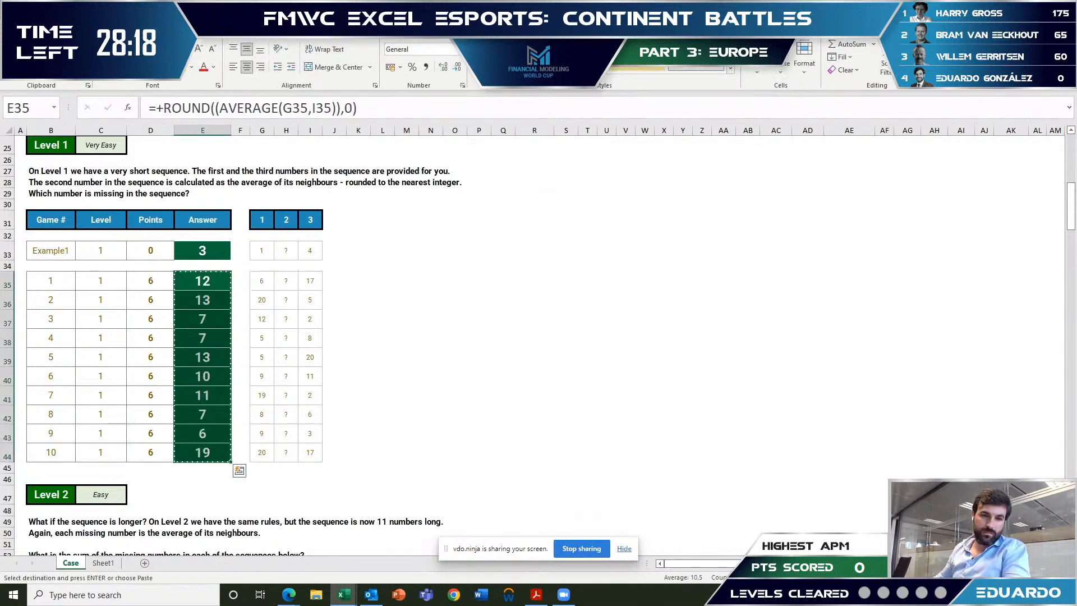
key(alt+Tab)
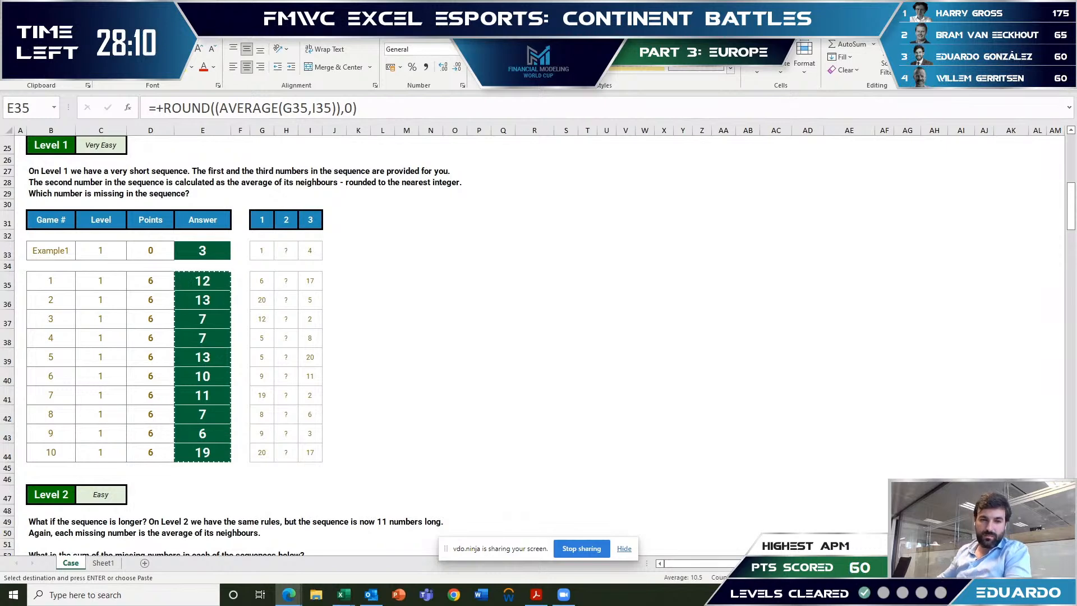
- Copy the Example2 number sequence G56:Q56 in the Level 2 section
scroll(155, 177, down, 10)
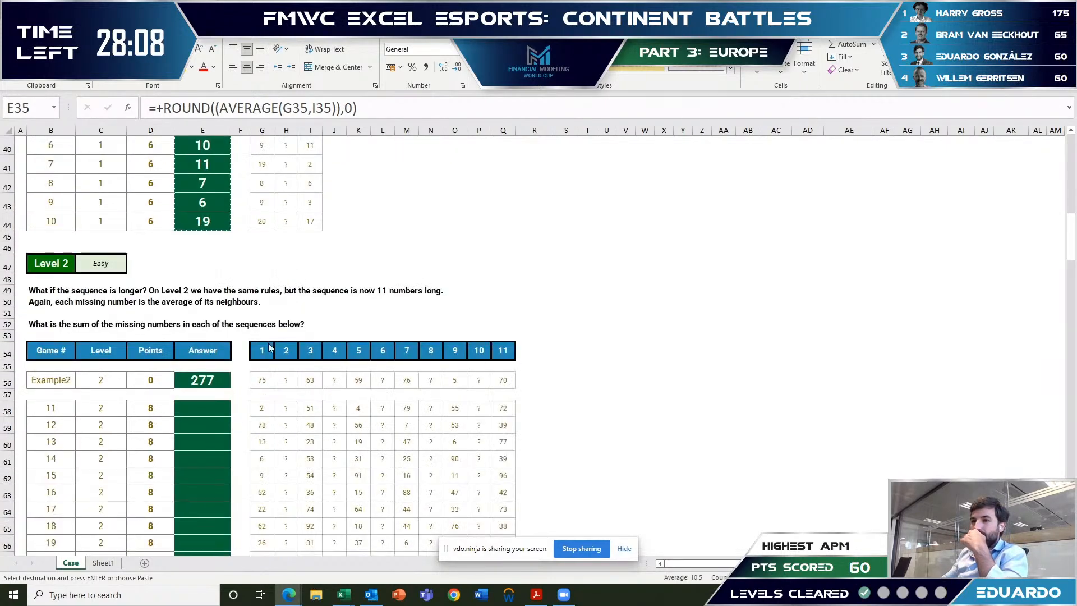
scroll(224, 202, up, 5)
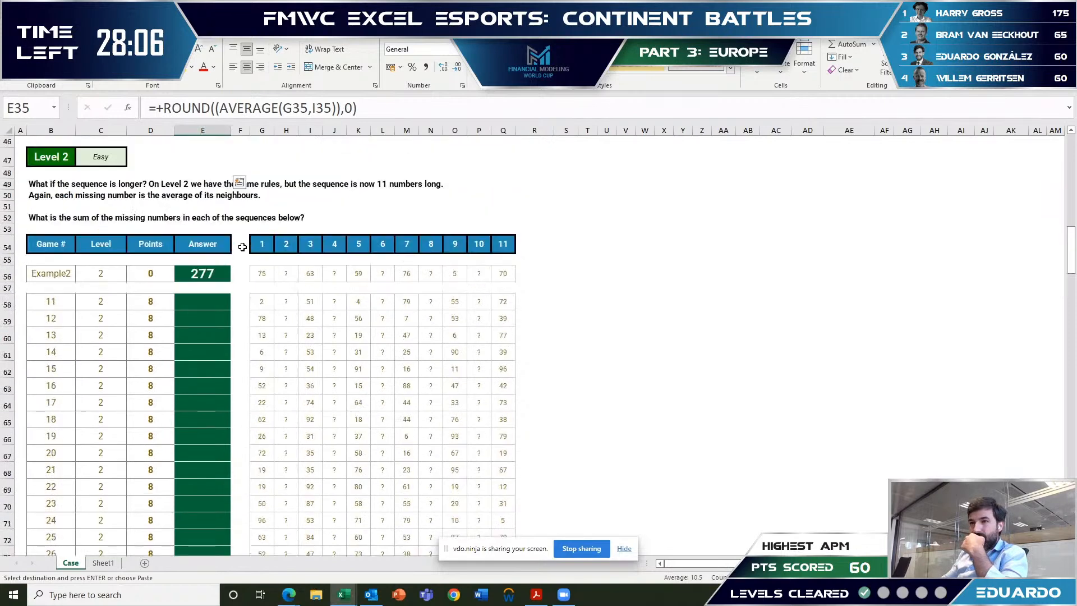
click(651, 382)
key(Left)
key(Left)
key(Left)
key(Left)
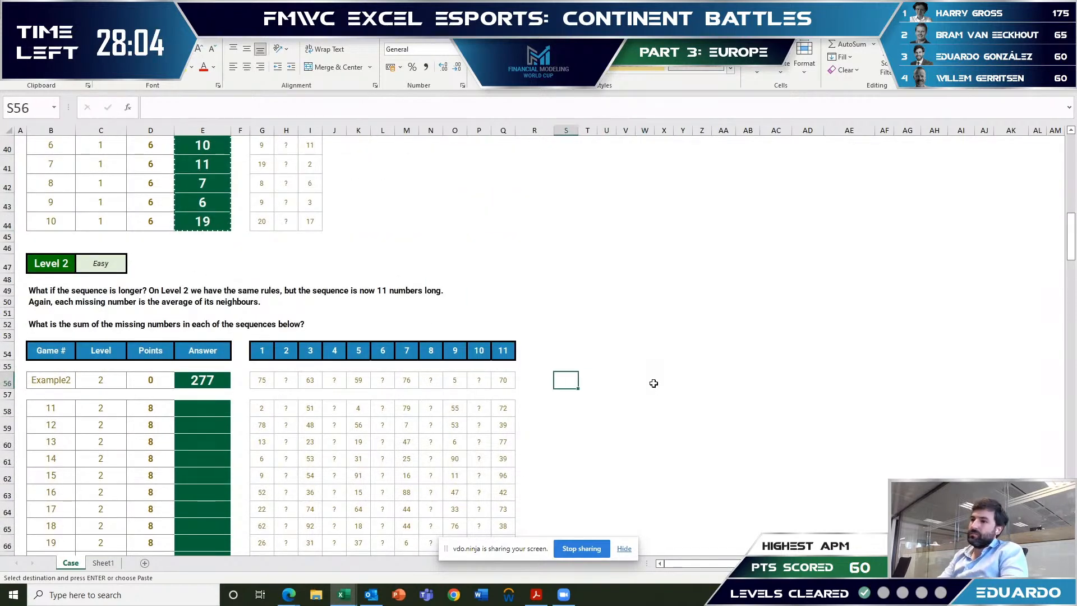
key(ctrl+Left)
key(ctrl+Left)
key(ctrl+shift+Right)
key(ctrl+c)
key(Right)
key(Right)
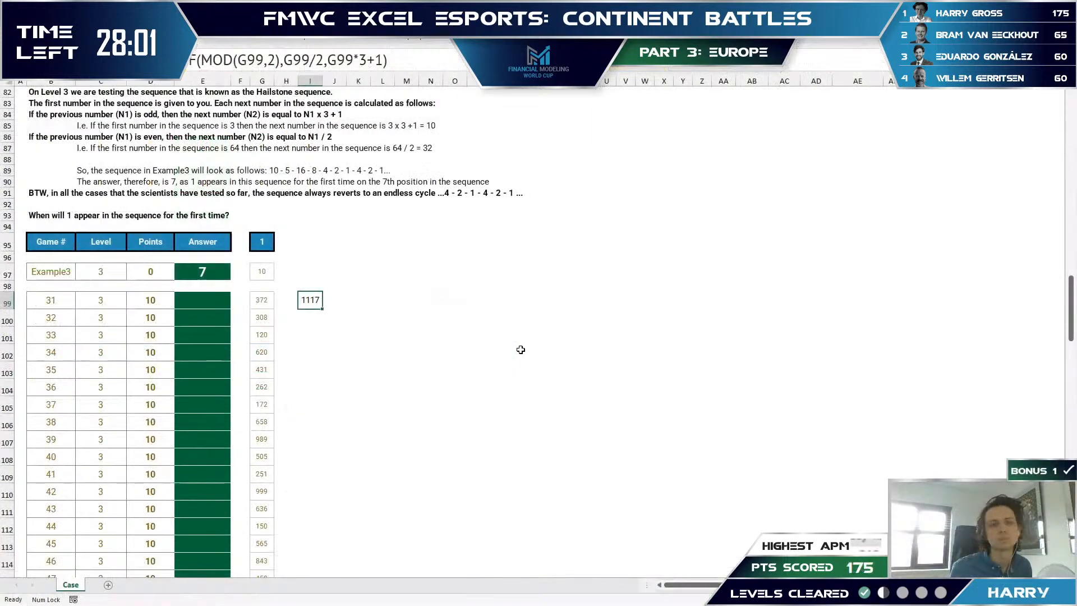
- Fill the IF(MOD(G99,2),G99/2,G99*3+1) formula from I99 down to I118 for games 31 to 50
key(shift+Down)
key(shift+Down)
key(shift+Down)
key(shift+Down)
key(shift+Down)
key(shift+Down)
key(shift+Down)
key(shift+Down)
key(shift+Down)
key(shift+Down)
key(shift+Down)
key(shift+Down)
key(shift+Down)
key(shift+Down)
key(shift+Down)
key(shift+Down)
key(shift+Down)
key(shift+Down)
key(shift+Down)
key(shift+Down)
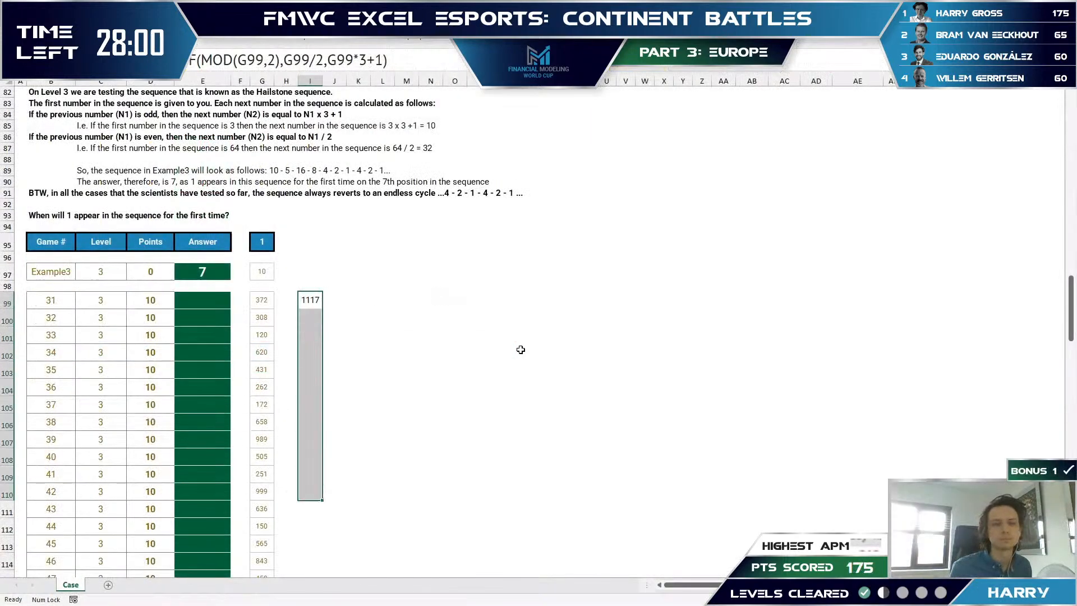
key(shift+Down)
key(shift+Up)
key(shift+Up)
key(shift+Up)
key(shift+Up)
key(ctrl+d)
- Fill the I99:I118 sequence formulas to the right across several dozen columns
key(shift+Right)
key(shift+Right)
key(shift+Right)
key(shift+Right)
key(shift+Right)
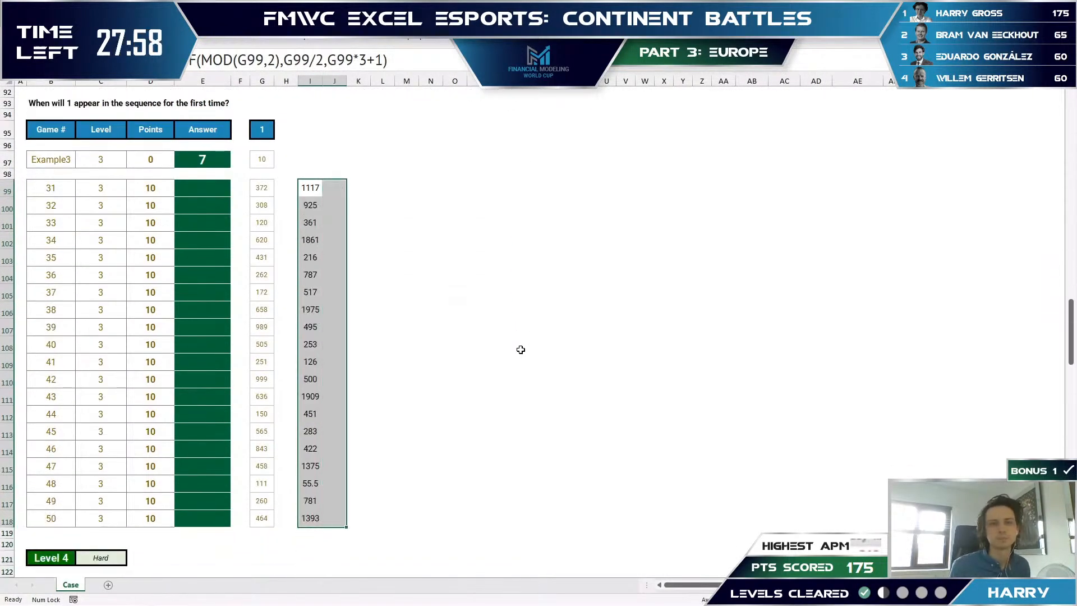
key(shift+Right)
key(shift+Right)
key(shift+Right)
key(shift+Right)
key(shift+Right)
key(shift+Right)
key(shift+Right)
key(shift+Right)
key(shift+Right)
key(shift+Right)
key(shift+Right)
key(shift+Right)
key(shift+Right)
key(shift+Right)
key(shift+Right)
key(shift+Right)
key(shift+Right)
key(shift+Right)
key(shift+Right)
key(shift+Right)
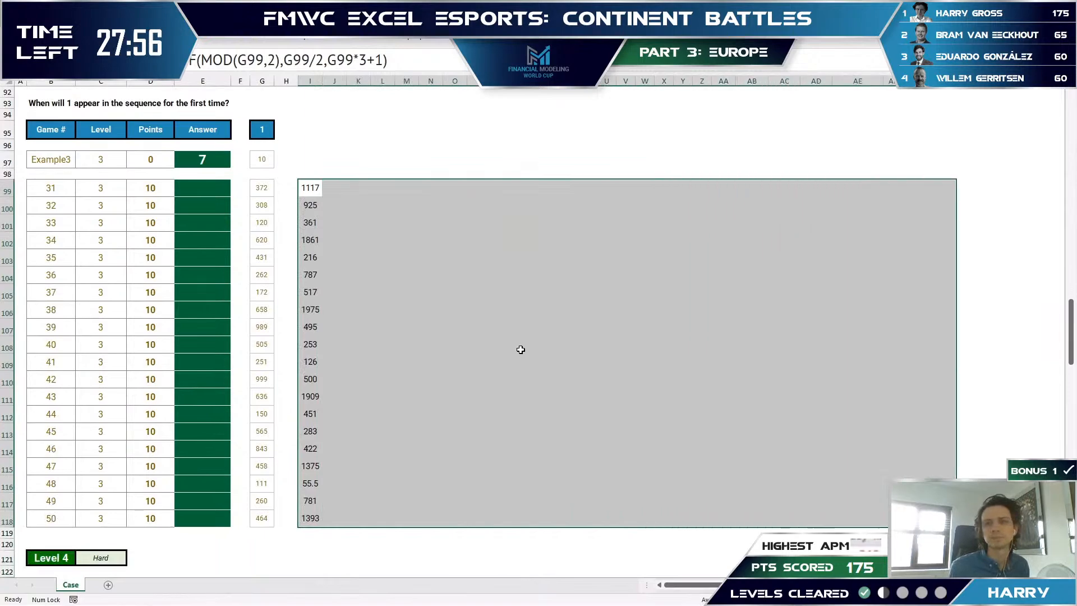
key(shift+Right)
key(shift+Right)
key(shift+Right)
key(shift+Right)
key(shift+Right)
key(shift+Right)
key(shift+Right)
key(shift+Right)
key(shift+Right)
key(shift+Right)
key(shift+Right)
key(shift+Right)
key(shift+Right)
key(shift+Right)
key(shift+Right)
key(shift+Right)
key(shift+Right)
key(shift+Right)
key(shift+Right)
key(shift+Right)
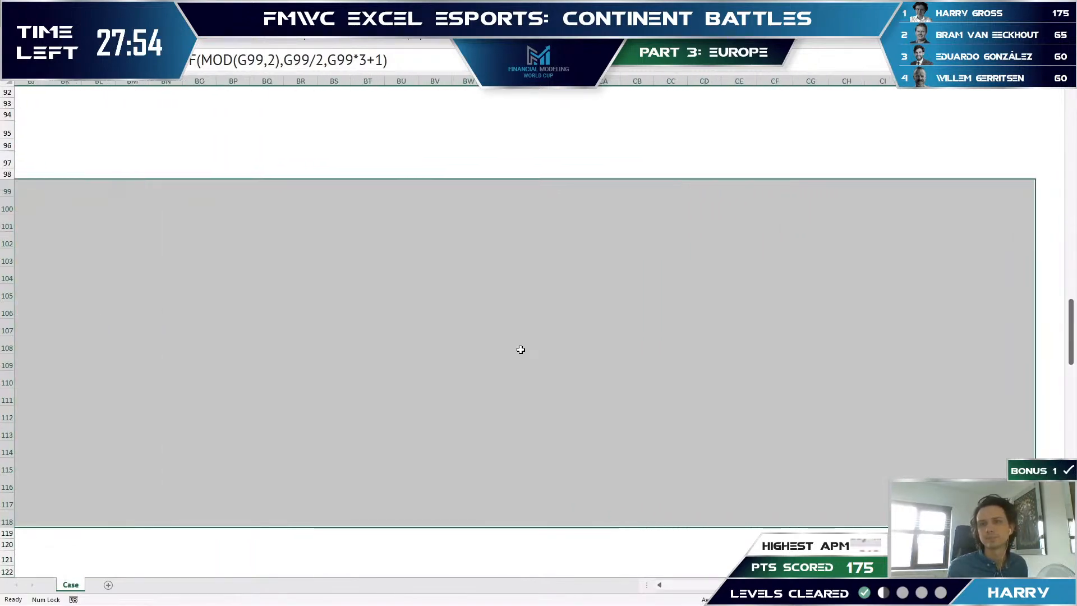
key(ctrl+r)
key(ctrl+Right)
key(ctrl+Left)
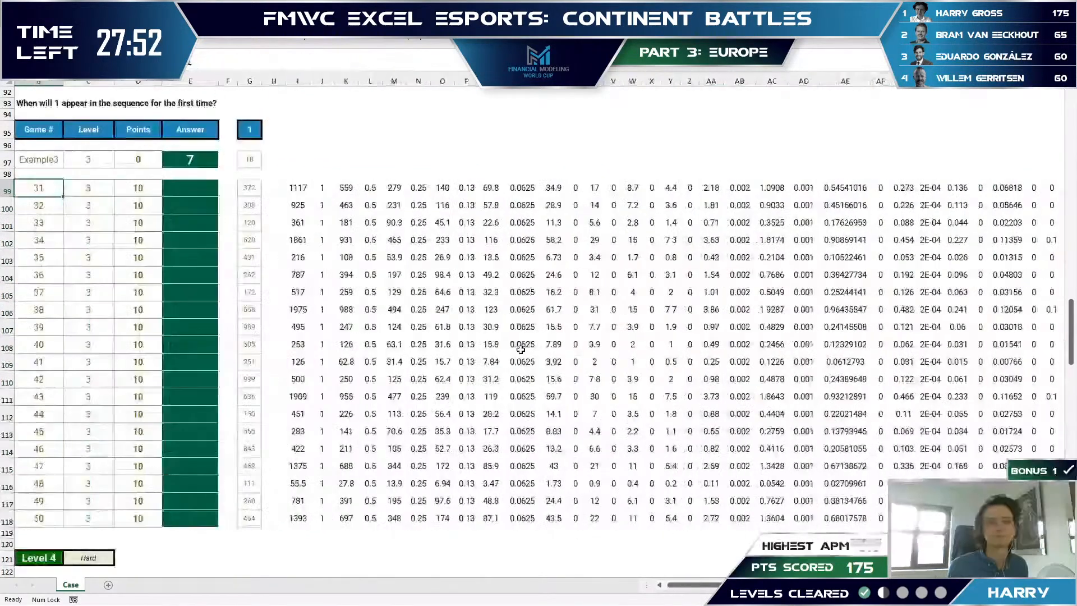
- Inspect the formula in I99 and read the Level 3 Hailstone sequence rules above the table
key(F2)
key(Escape)
key(F2)
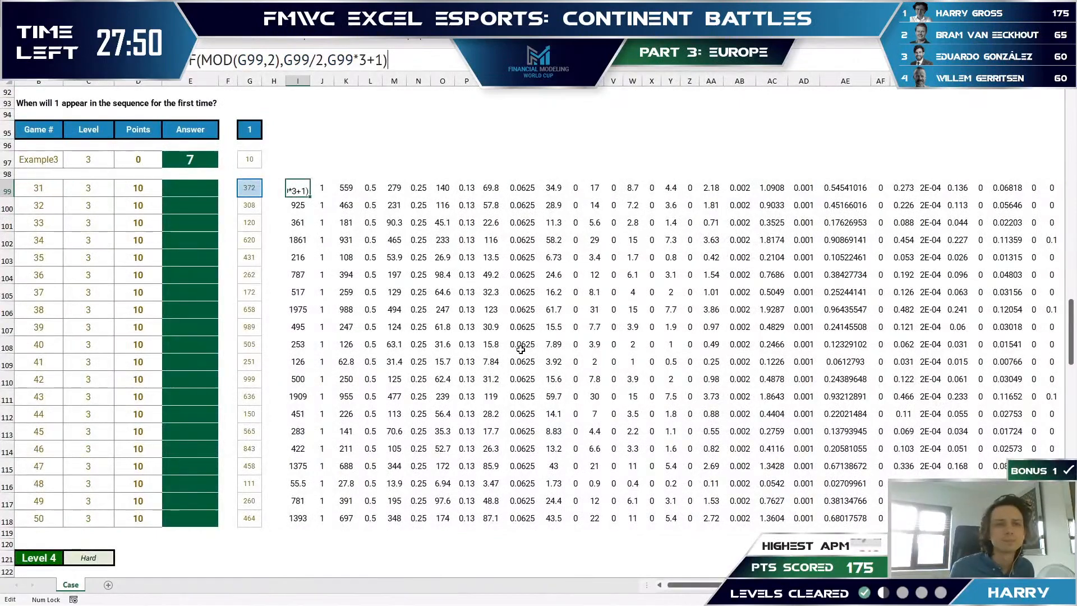
key(Escape)
key(Up)
key(Up)
key(Up)
key(Up)
key(Up)
key(Up)
key(Up)
key(Up)
key(Up)
key(Up)
key(Up)
key(Down)
key(Left)
key(Left)
key(Left)
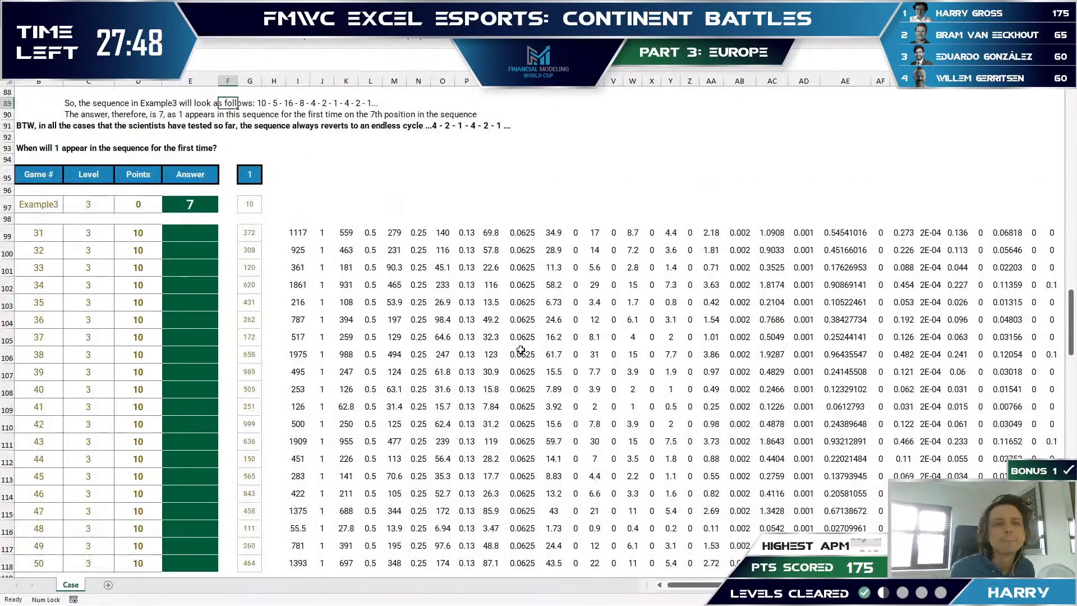
key(Up)
key(Up)
key(Up)
key(Up)
key(Up)
- Recheck the MOD test and both result branches in I99 against the odd and even number rules
key(Down)
key(Down)
key(Down)
key(Down)
key(Down)
key(Down)
key(Down)
key(Down)
key(Down)
key(Down)
key(Down)
key(Down)
key(Down)
key(Down)
key(Down)
key(Right)
key(Right)
key(Right)
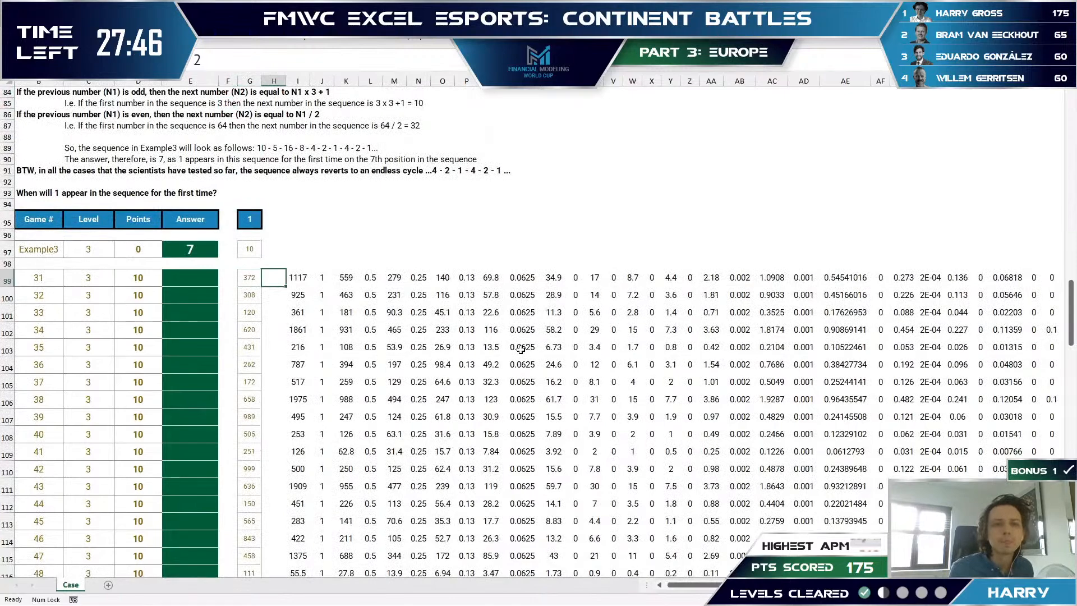
key(F2)
key(Left)
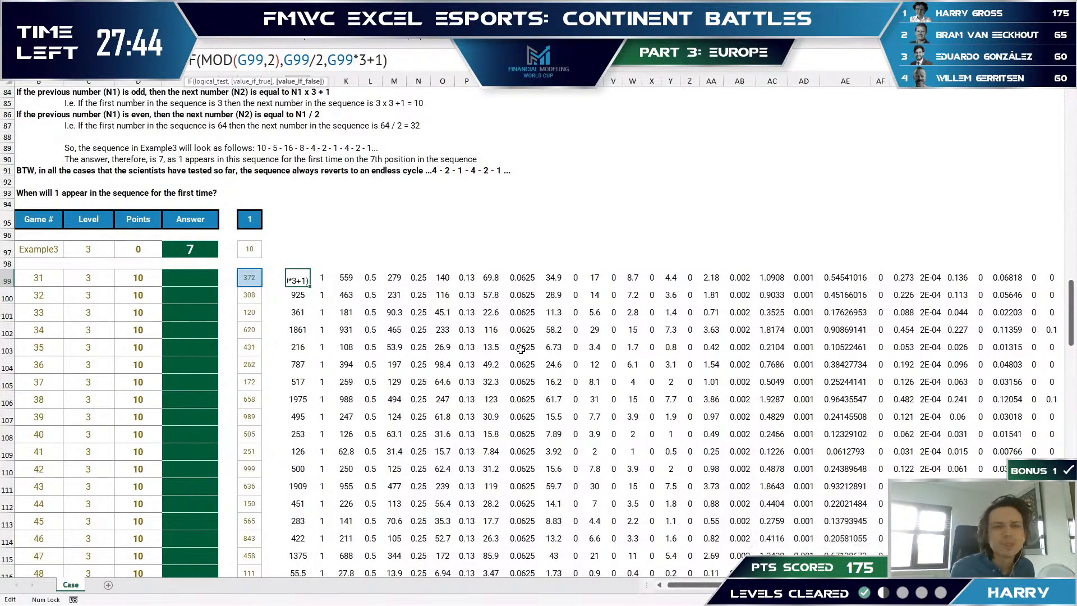
key(Escape)
key(Up)
key(Up)
key(Up)
key(Up)
key(Up)
key(Up)
key(Up)
key(Up)
key(Up)
key(Up)
key(Up)
key(Up)
key(Up)
key(Up)
key(Up)
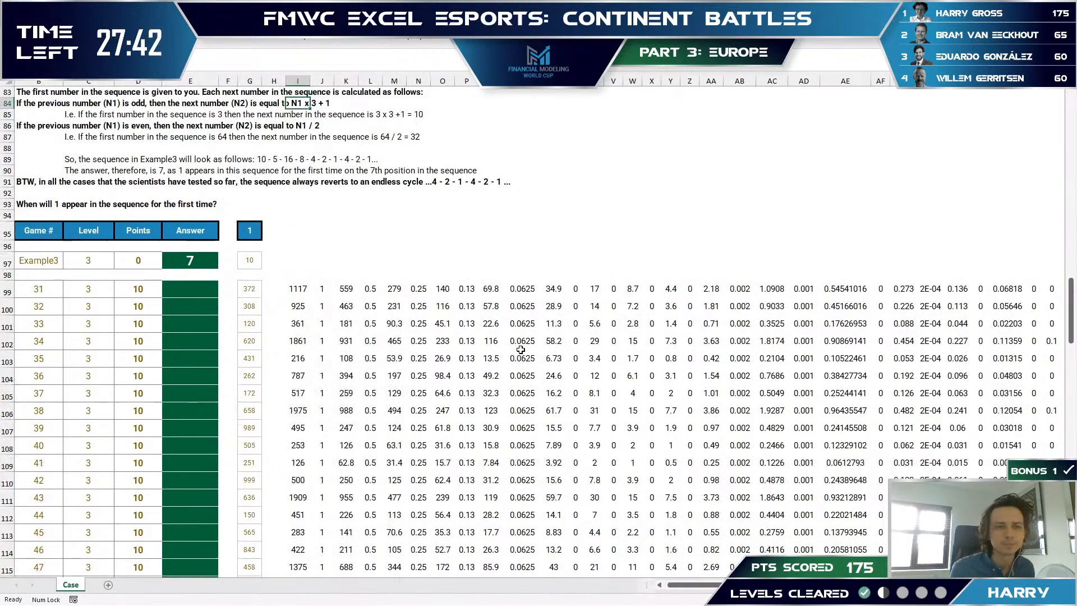
- Inspect the formula in I99 and evaluate its MOD test and both result branches
key(Down)
key(Down)
key(Down)
key(Down)
key(Down)
key(Down)
key(Down)
key(Down)
key(Down)
key(Down)
key(Down)
key(Down)
key(Down)
key(Down)
key(Down)
key(F2)
key(Escape)
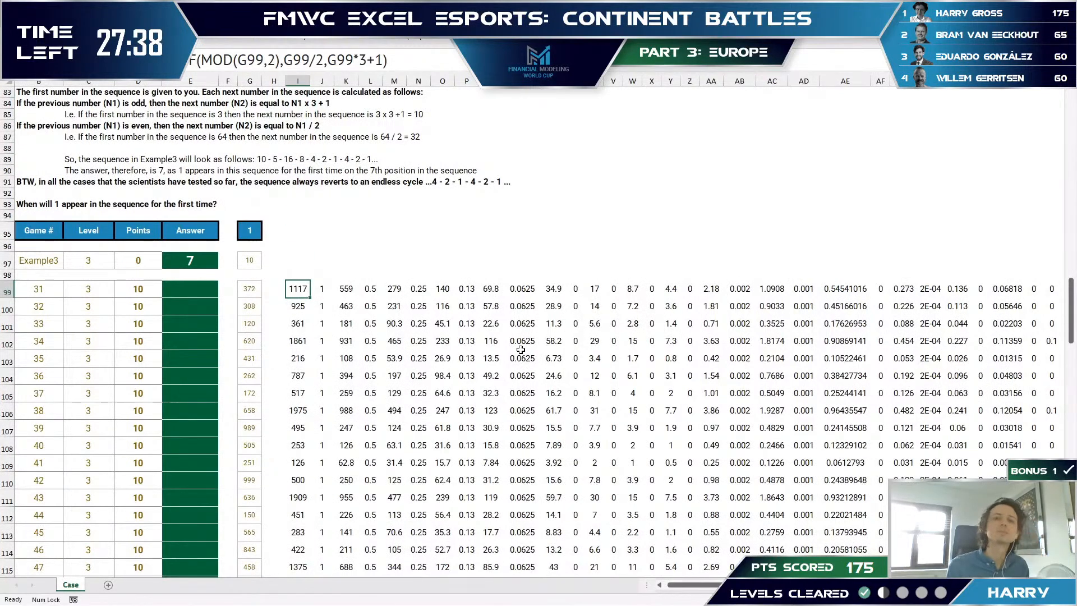
key(ctrl+grave)
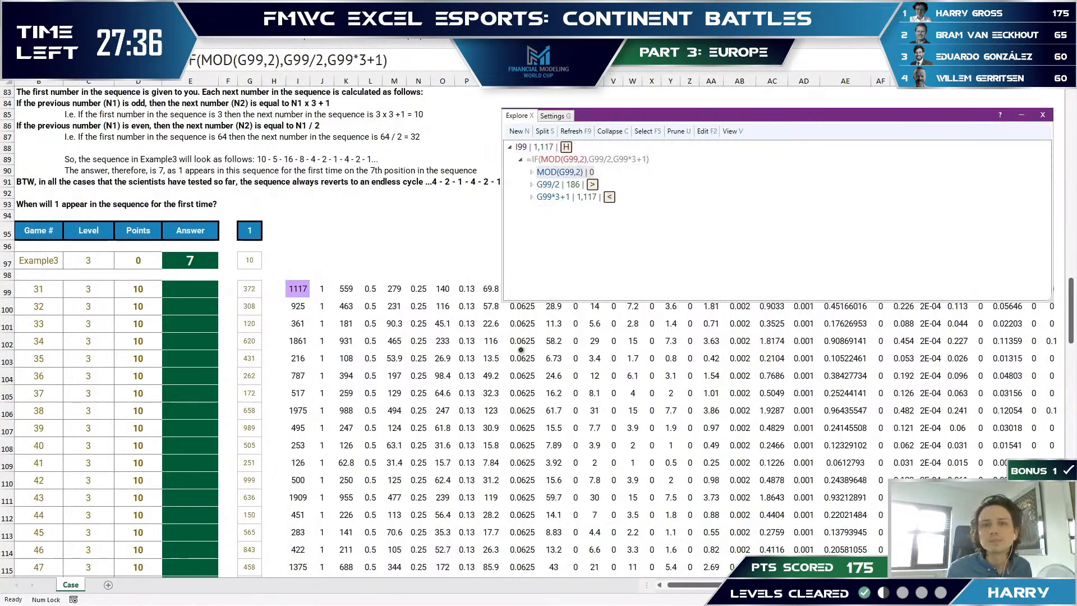
key(Escape)
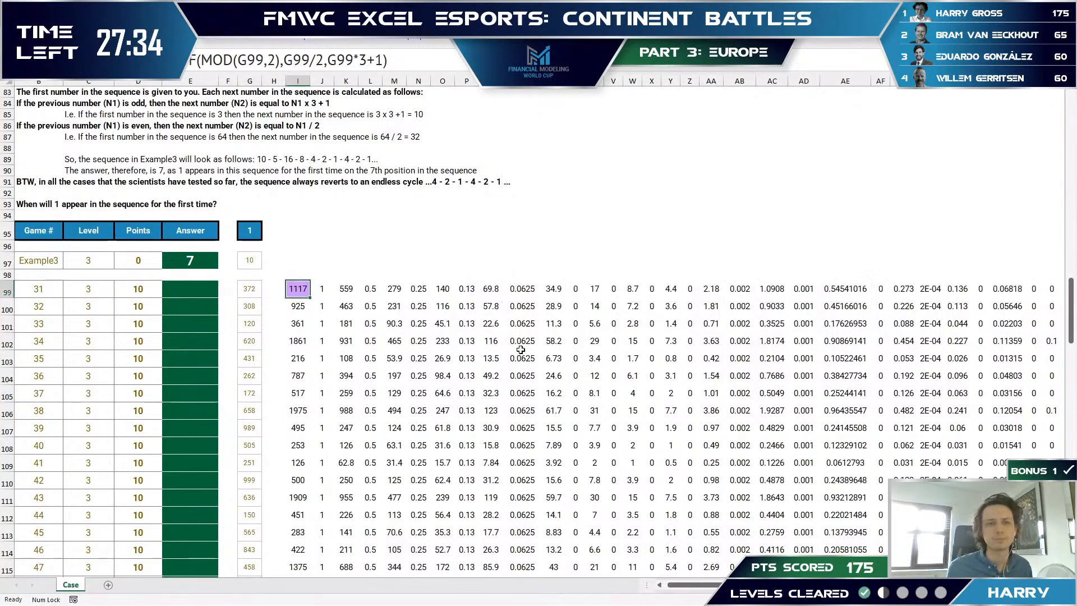
- Change the logical test in I99 so the formula reads IF(MOD(G99,2)=0,G99/2,G99*3+1)
key(F2)
key(Left)
key(Left)
key(Left)
key(Left)
key(Left)
key(Left)
key(Left)
key(Left)
key(Left)
key(Left)
key(Left)
key(Left)
key(Left)
key(Left)
key(Left)
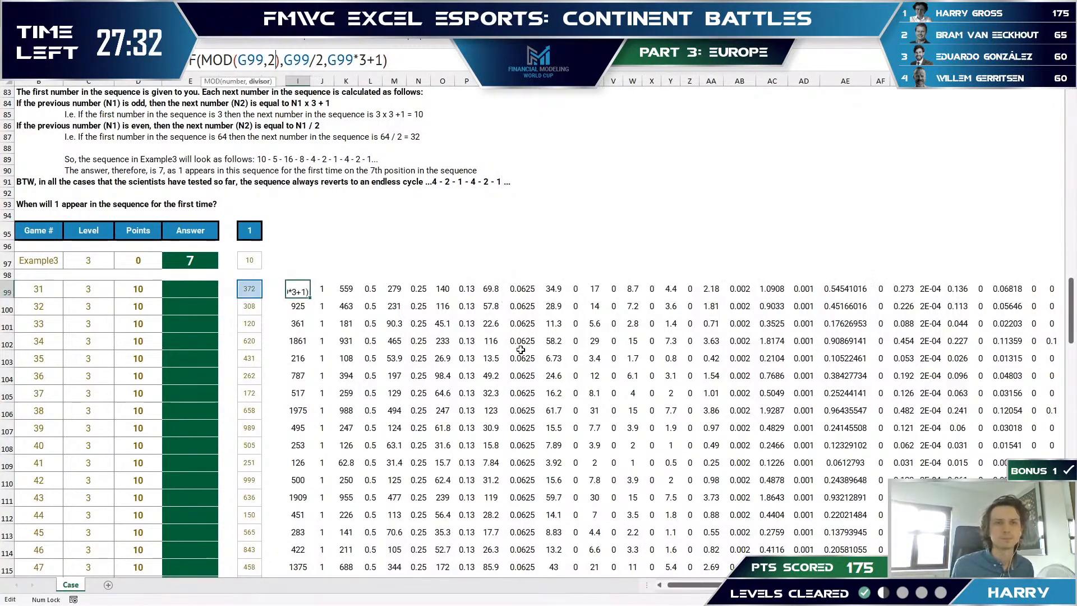
text(=0)
key(ctrl+Return)
- Fill the corrected I99 formula down to row 118 and right across the whole sequence block
key(ctrl+shift+Down)
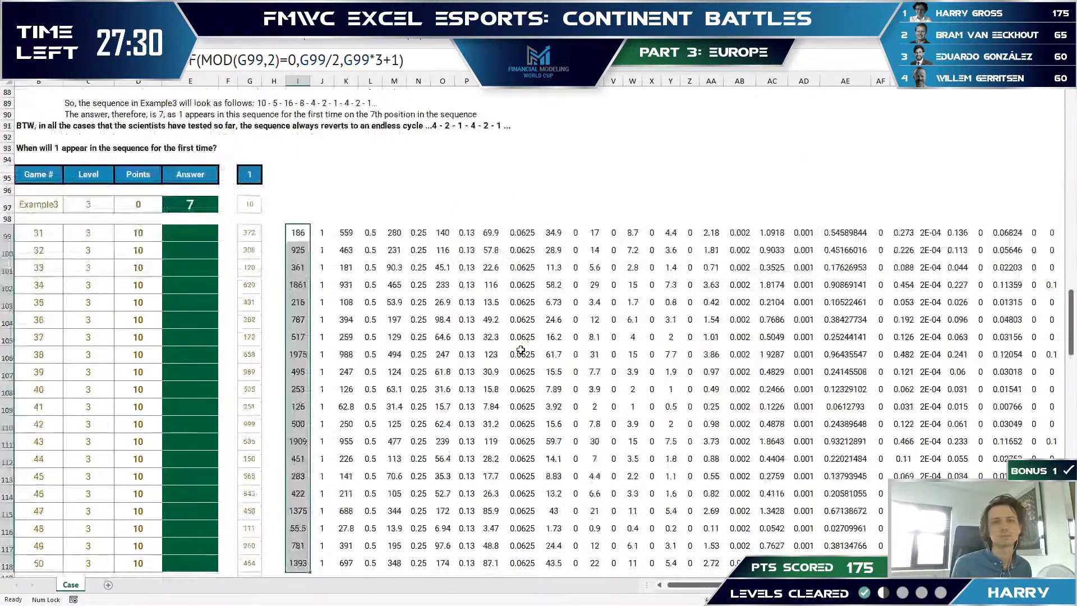
key(ctrl+shift+Right)
key(ctrl+d)
key(ctrl+r)
- Move the whole sequence formula block for games 31 to 50 from I99 three columns over to L99
key(ctrl+Left)
key(ctrl+Left)
key(ctrl+Left)
key(ctrl+Right)
key(ctrl+Right)
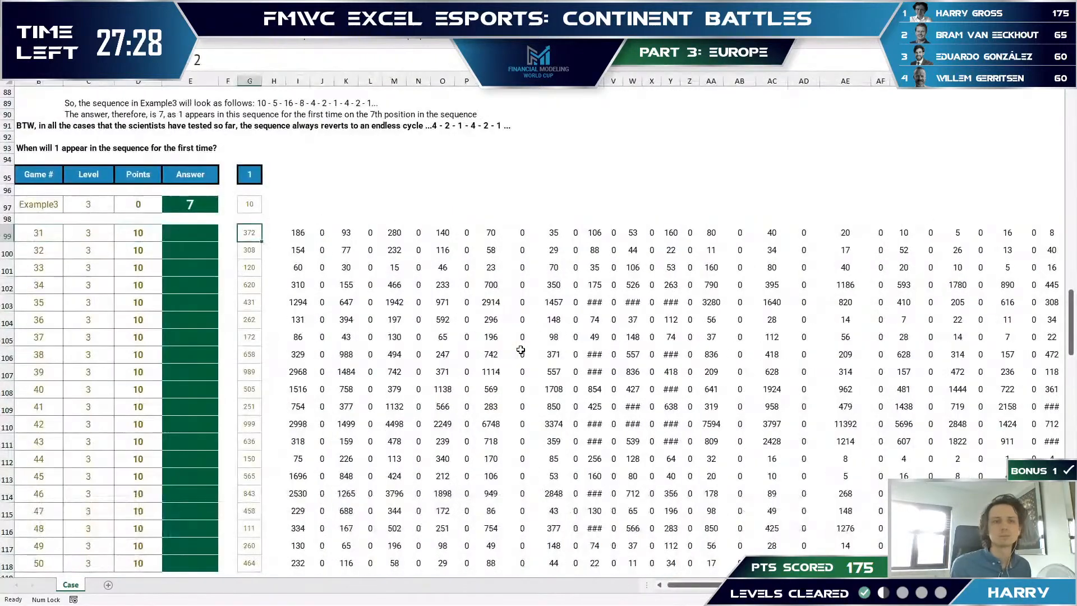
key(Right)
key(Right)
key(ctrl+shift+Down)
key(ctrl+shift+Right)
key(ctrl+x)
key(Right)
key(Right)
key(Right)
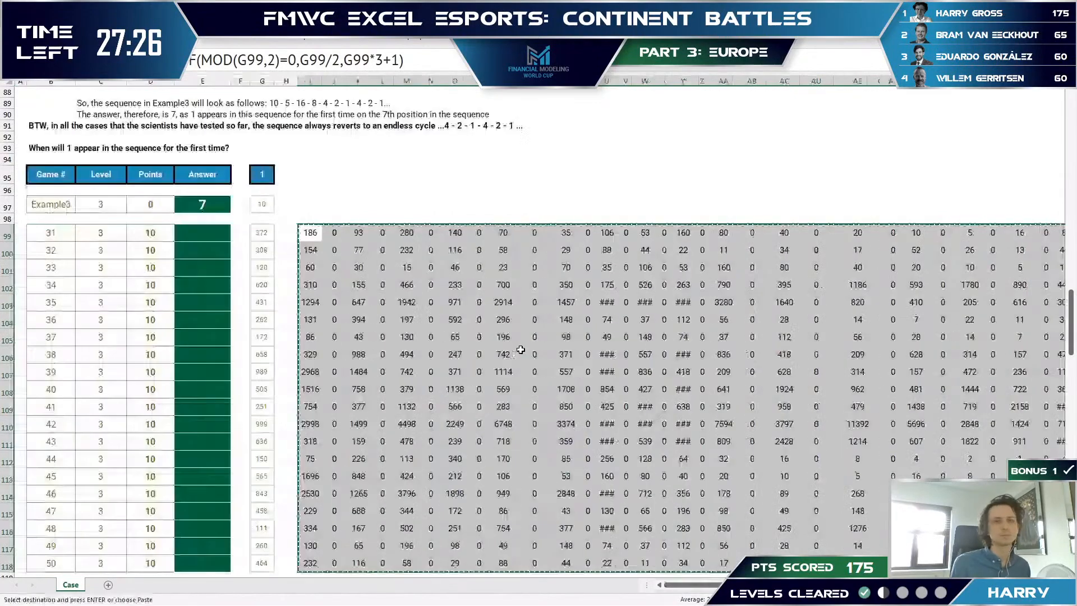
key(ctrl+v)
- Reread the Level 3 Hailstone rules and the Example3 sequence above the table
key(Left)
key(Left)
key(Left)
key(Up)
key(Up)
key(Up)
key(Up)
key(Up)
key(Up)
key(Up)
key(Up)
key(Up)
key(Up)
key(Up)
key(Up)
key(Up)
key(Up)
key(Up)
key(Up)
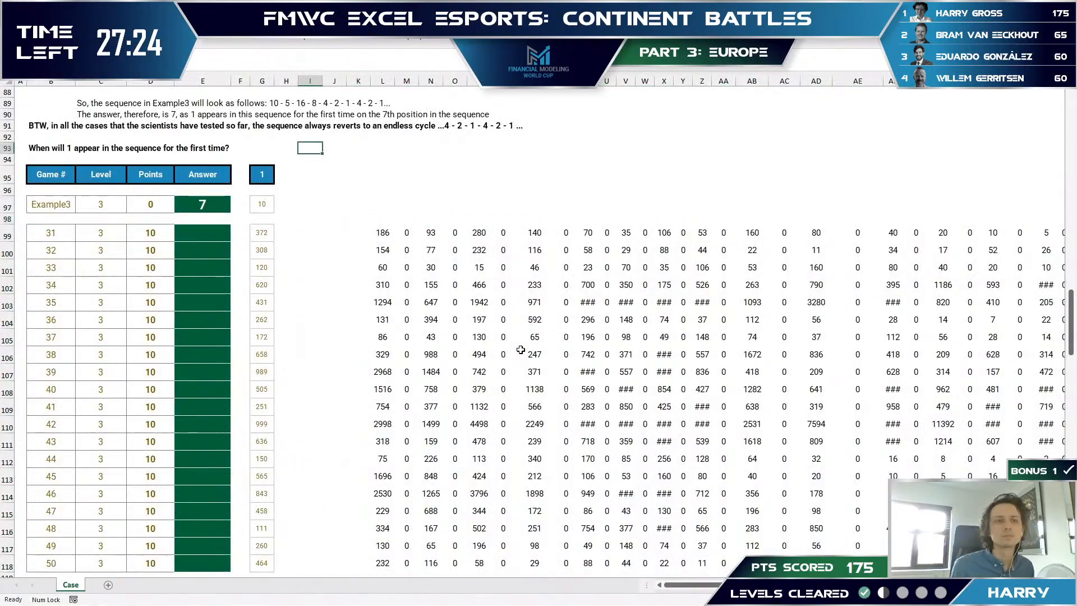
key(Up)
key(Up)
key(Up)
key(Up)
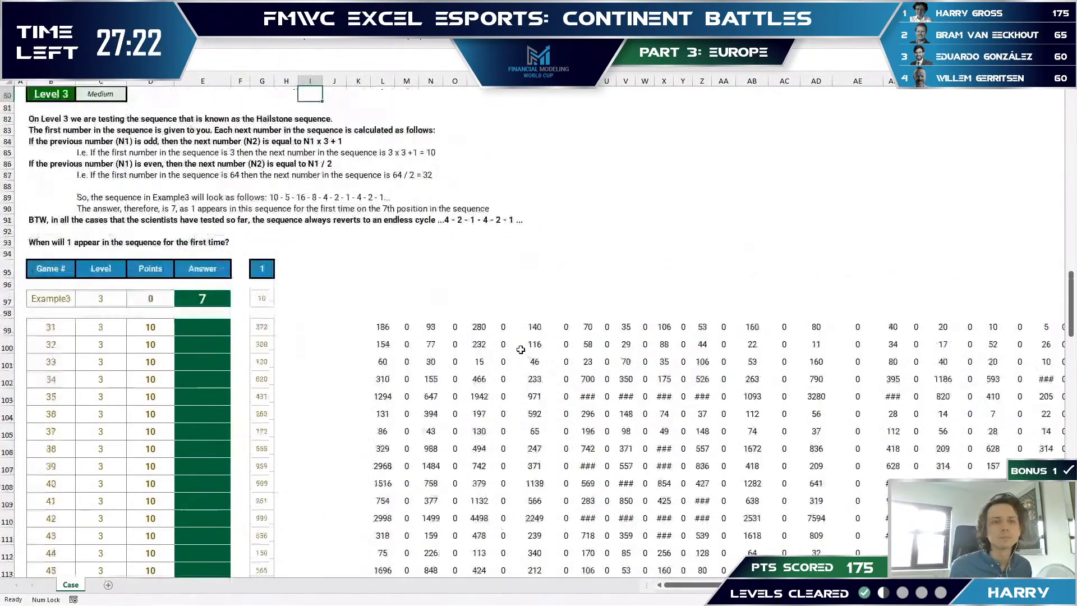
key(Down)
key(Down)
key(Down)
key(Down)
key(Down)
key(Down)
key(Down)
key(Down)
key(Down)
key(Down)
key(Down)
key(Down)
key(Down)
key(Down)
key(Down)
key(Down)
key(Down)
key(Down)
key(Down)
key(Down)
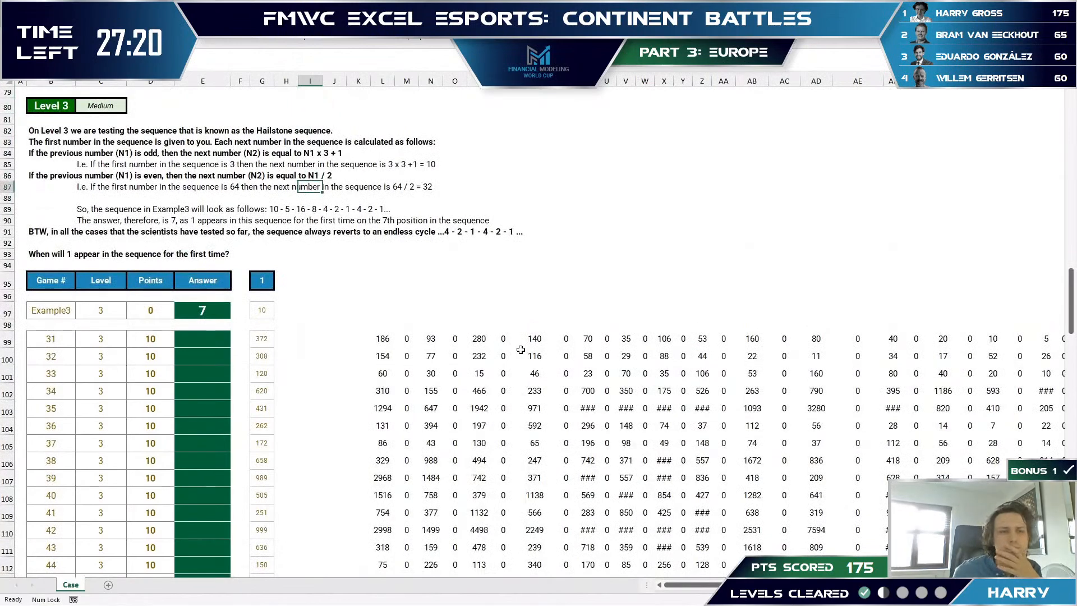
- Enter =MATCH(1,L99:DD99,0) in I99 to find the first 1 in game 31's sequence
text(=)
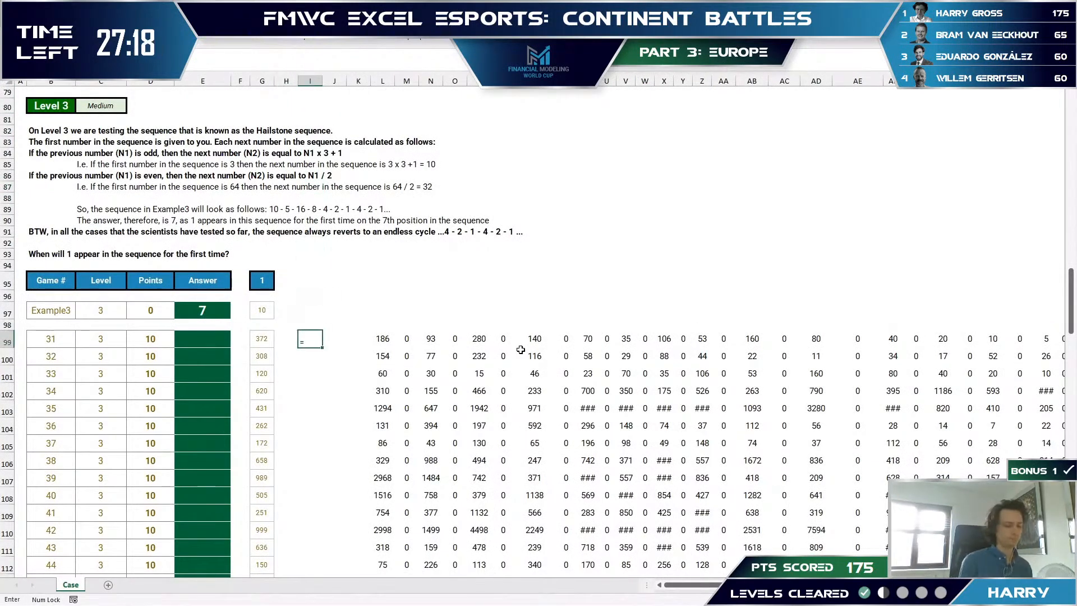
text(MATCY)
key(BackSpace)
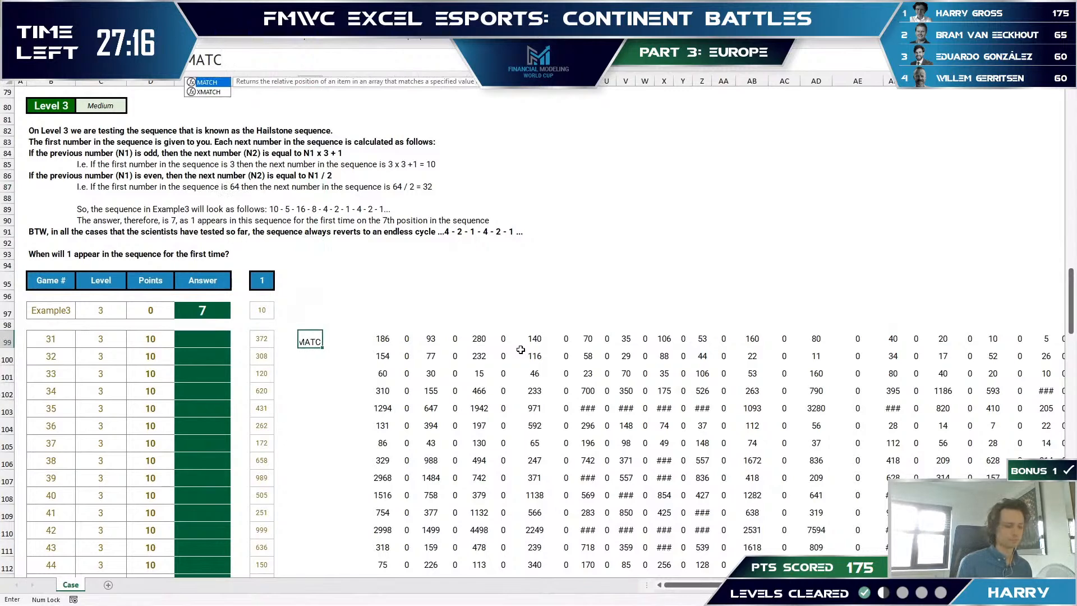
text(H()
key(Right)
key(Right)
key(Right)
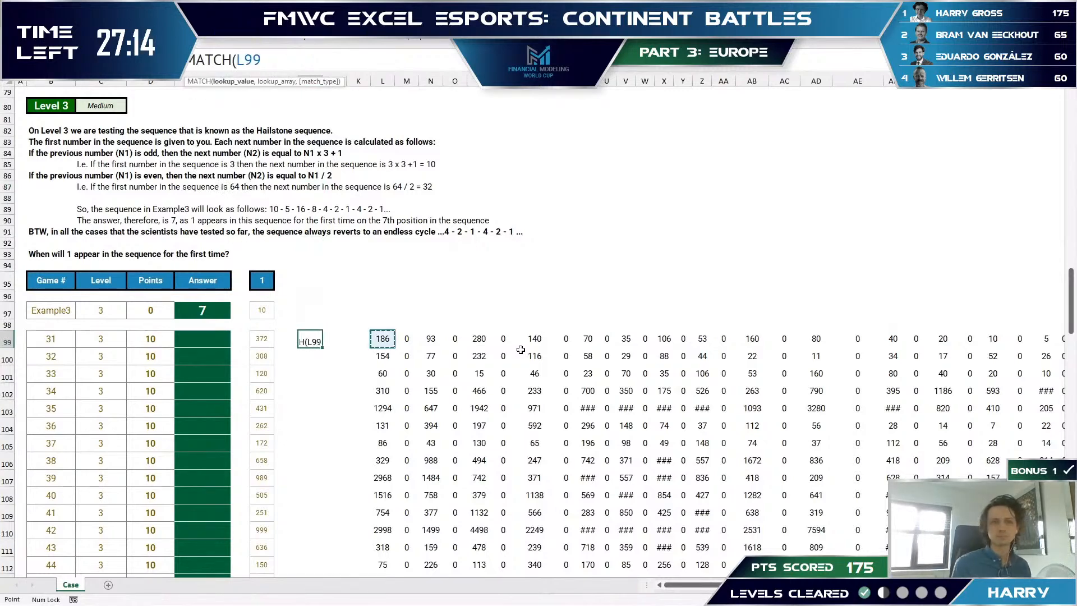
key(ctrl+shift+Right)
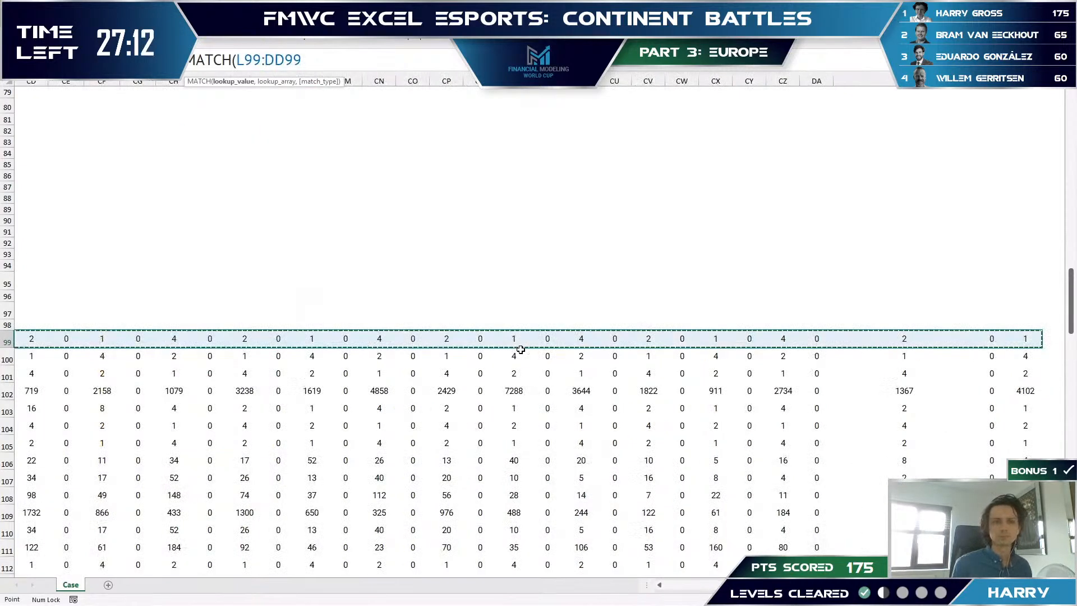
key(F2)
key(ctrl+Left)
key(ctrl+Left)
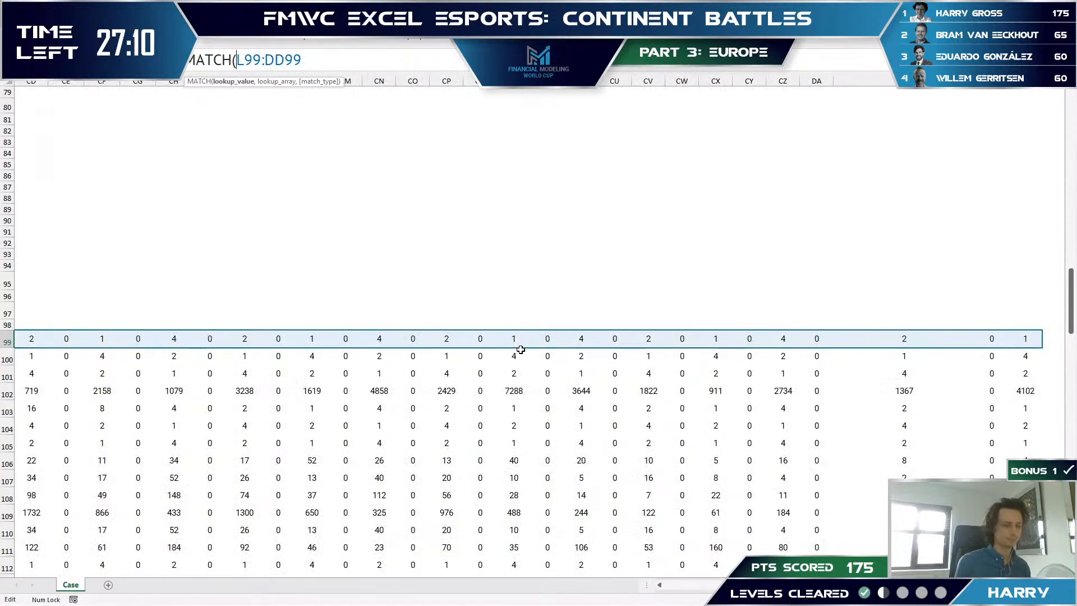
text(1,)
key(Right)
key(Right)
key(Right)
text(,0))
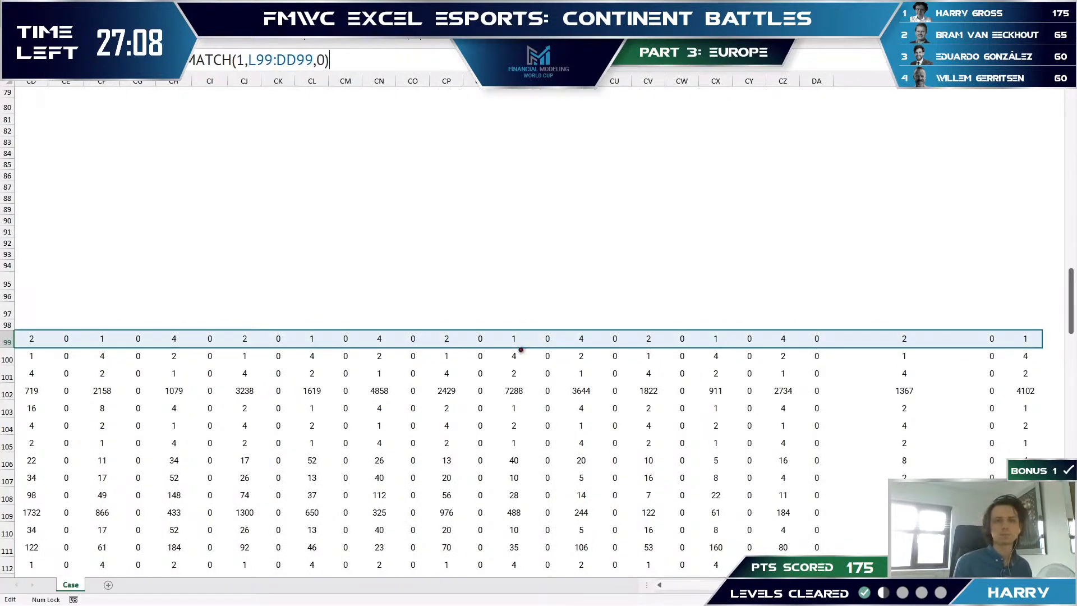
key(ctrl+Return)
- Inspect the formula in M99 to check which cells its MOD test and branches refer to
key(ctrl+Right)
key(Right)
key(F2)
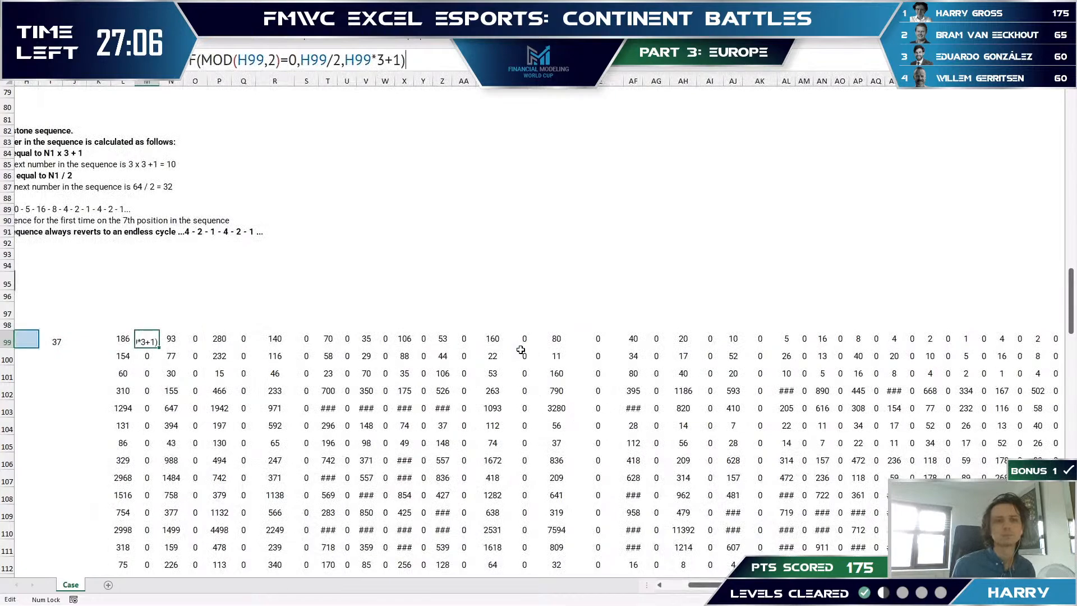
key(Escape)
key(ctrl+Left)
key(ctrl+Left)
key(ctrl+Left)
key(ctrl+Left)
key(ctrl+Right)
key(ctrl+Right)
key(ctrl+Right)
key(Right)
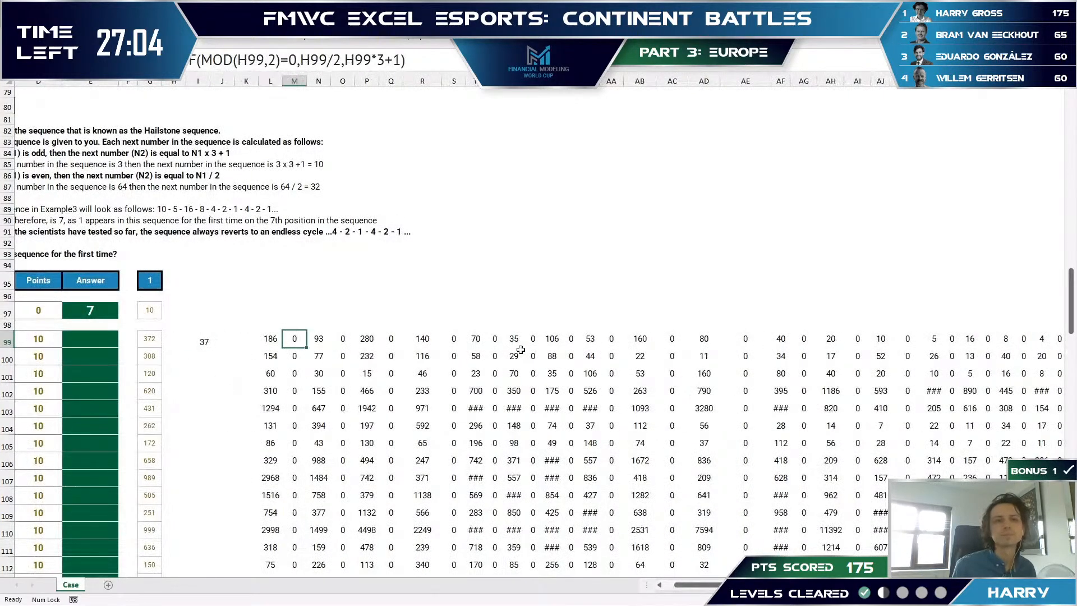
key(F2)
key(ctrl+Left)
key(ctrl+Left)
key(ctrl+Left)
key(ctrl+shift+Left)
key(ctrl+shift+Left)
key(ctrl+shift+Left)
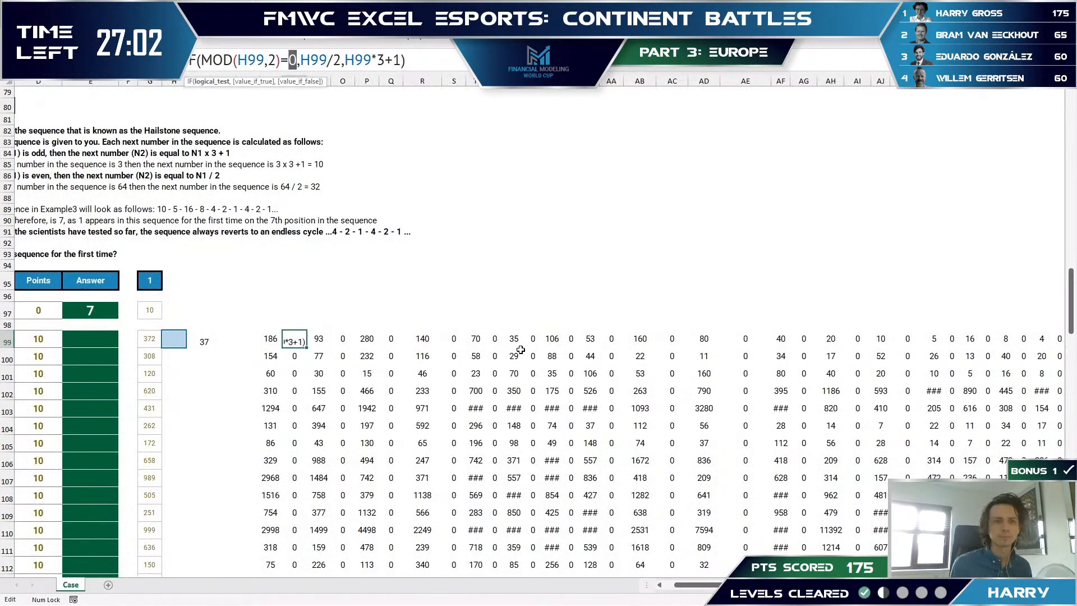
key(Escape)
- Check the cell references in the L99 sequence formula
key(Left)
key(F2)
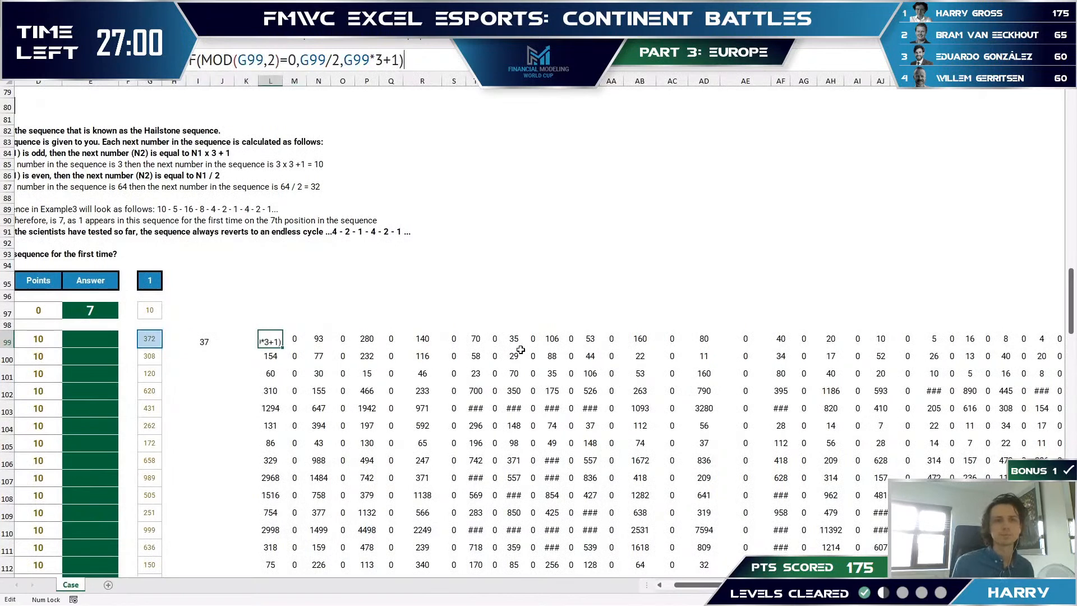
key(ctrl+Left)
key(ctrl+Left)
key(ctrl+Left)
key(ctrl+Left)
key(ctrl+Left)
key(ctrl+Left)
key(ctrl+Left)
key(ctrl+Left)
key(ctrl+Left)
key(Escape)
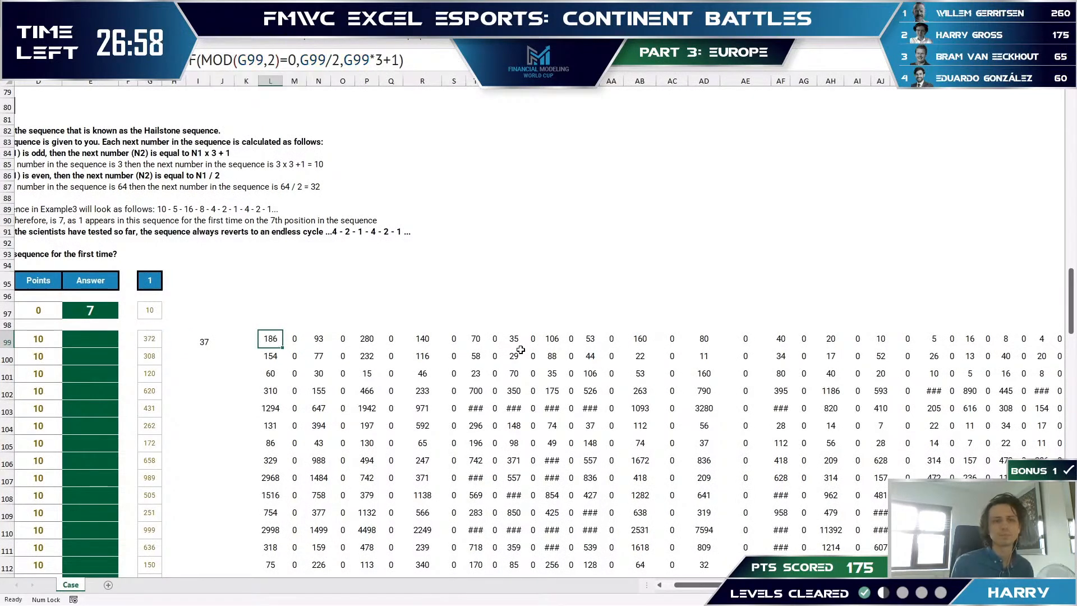
- Move the MATCH formula from I99 up to K97
key(Left)
key(Left)
key(Left)
key(ctrl+x)
key(Up)
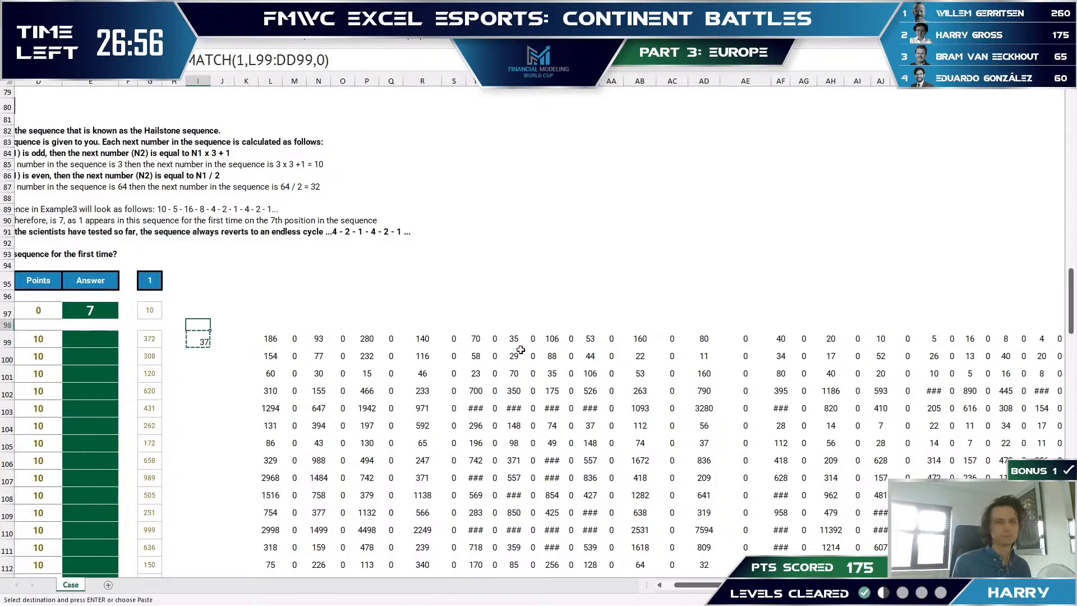
key(Right)
key(Up)
key(Right)
key(ctrl+v)
- Move the Hailstone sequence block that begins at L99 so it starts at H99, and check the H99 formula's references
key(Down)
key(Right)
key(Down)
key(ctrl+shift+End)
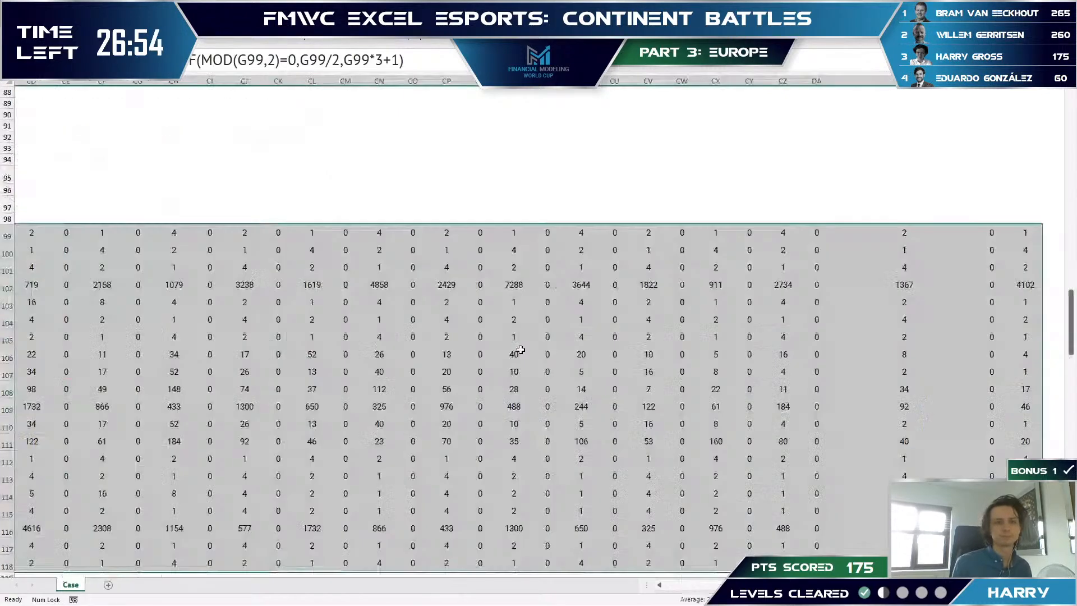
key(ctrl+x)
key(ctrl+Left)
key(ctrl+Left)
key(ctrl+Right)
key(Right)
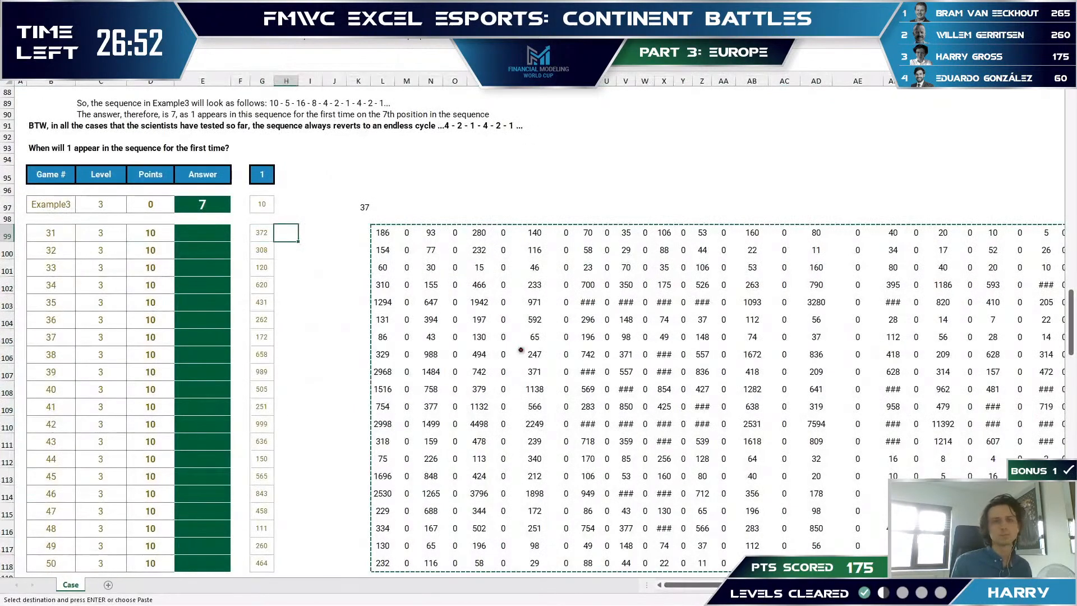
key(ctrl+v)
key(Left)
key(Right)
key(F2)
key(Escape)
- Fill the H99:H118 sequence formulas right across the whole block to column CZ
key(ctrl+shift+Down)
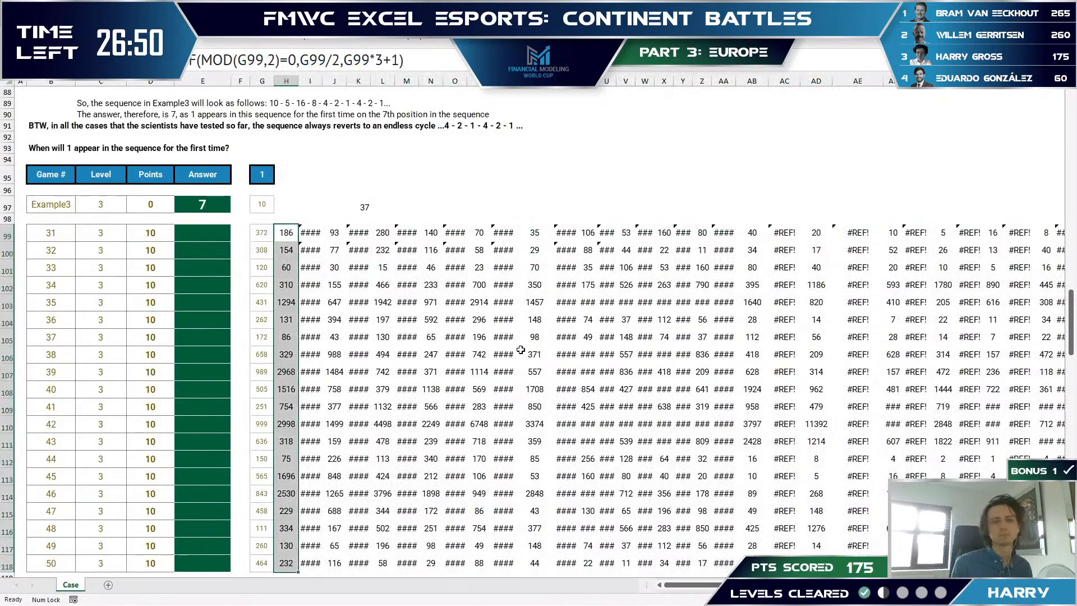
key(ctrl+shift+Right)
key(ctrl+r)
key(ctrl+Right)
key(ctrl+Left)
key(ctrl+Left)
- Move the MATCH formula from K97 to DB99, just past the end of the sequence, and check its lookup range
key(Right)
key(Right)
key(Right)
key(Right)
key(Right)
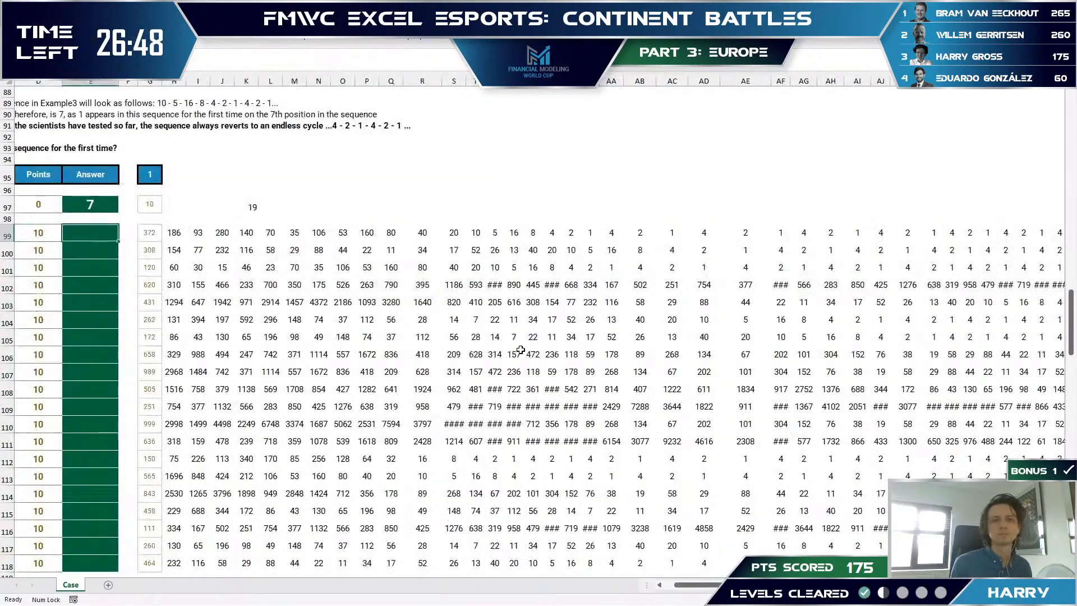
key(Up)
key(Up)
key(Right)
key(Right)
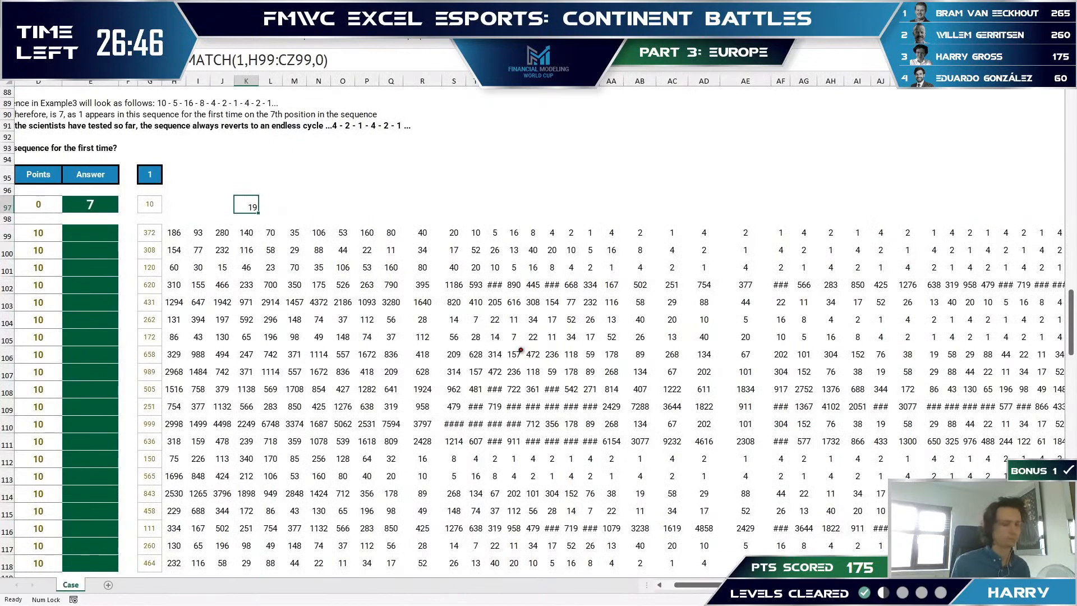
key(ctrl+x)
key(Down)
key(Down)
key(ctrl+Right)
key(Right)
key(Right)
key(ctrl+v)
key(Left)
key(Right)
key(F2)
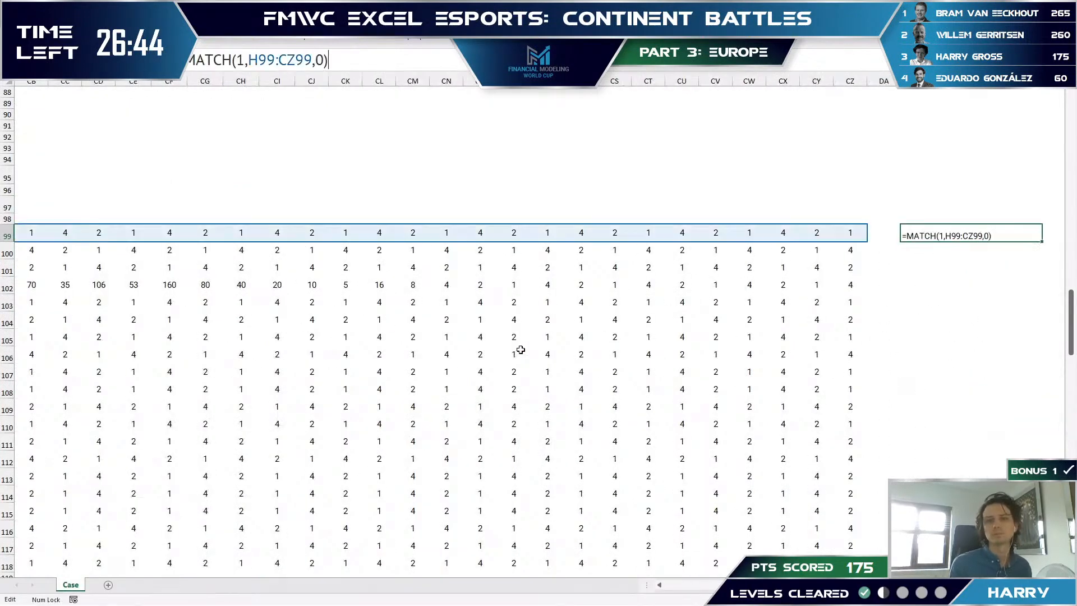
key(Escape)
key(F2)
key(Escape)
- Fill the MATCH formula down from DB99 to row 118 and copy the results
key(Left)
key(Left)
key(ctrl+Down)
key(Right)
key(Right)
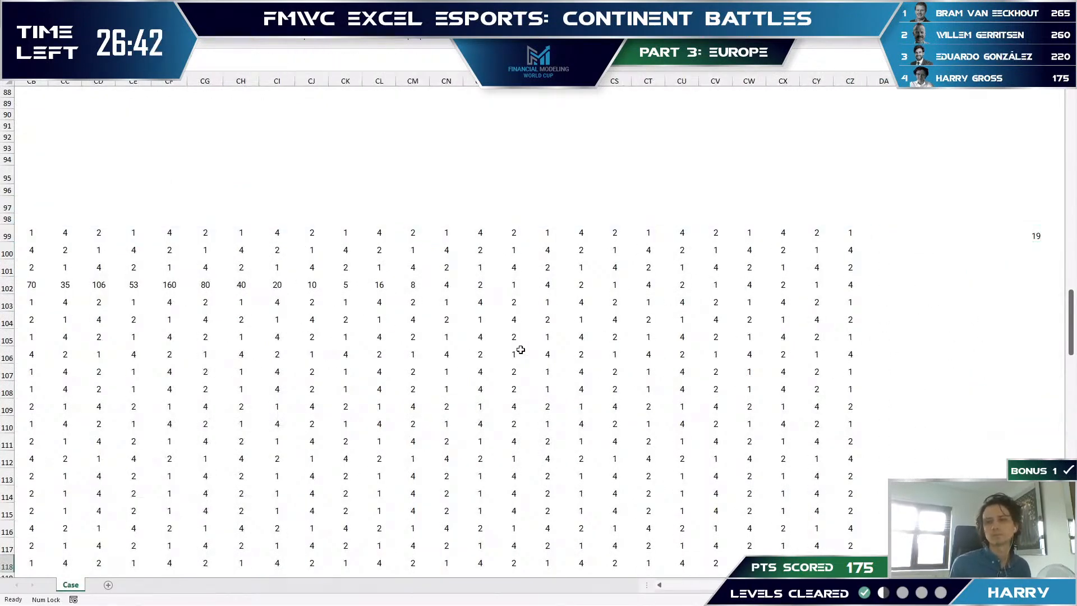
key(ctrl+shift+Up)
key(ctrl+d)
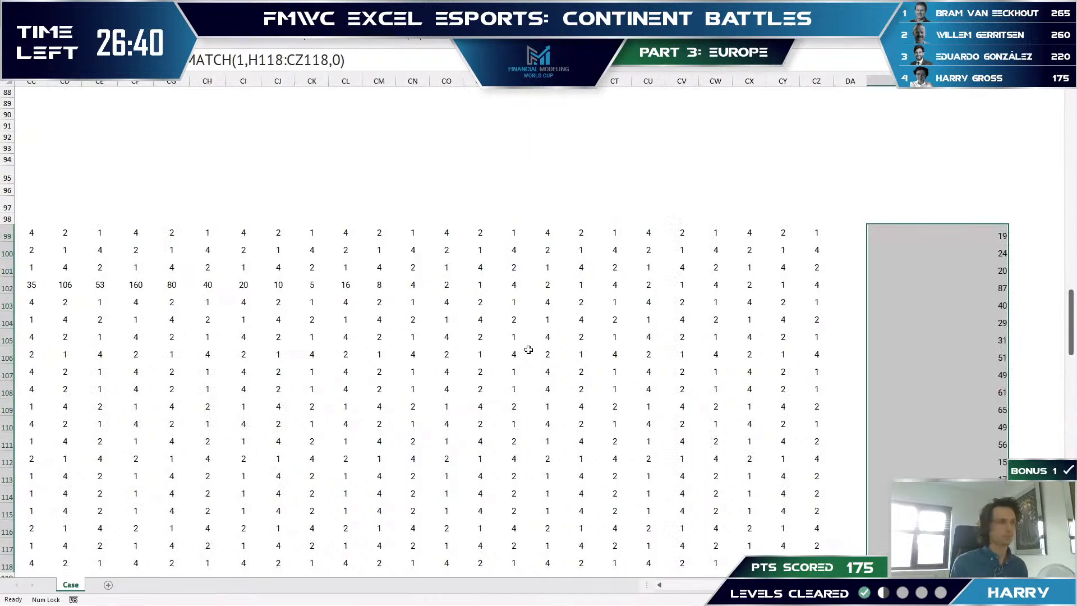
key(ctrl+c)
key(Home)
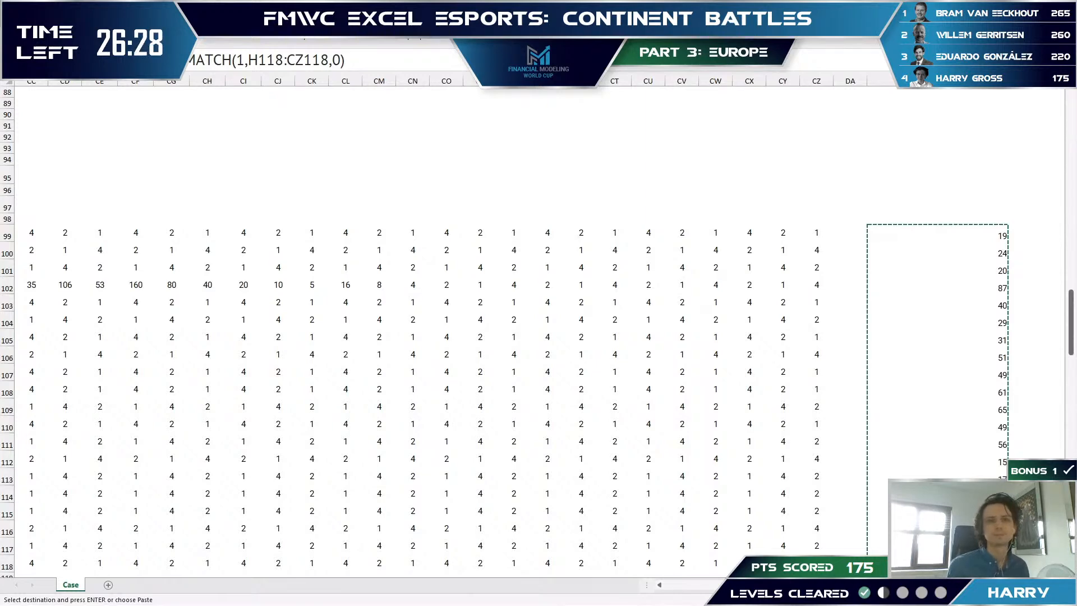
click(477, 173)
key(Left)
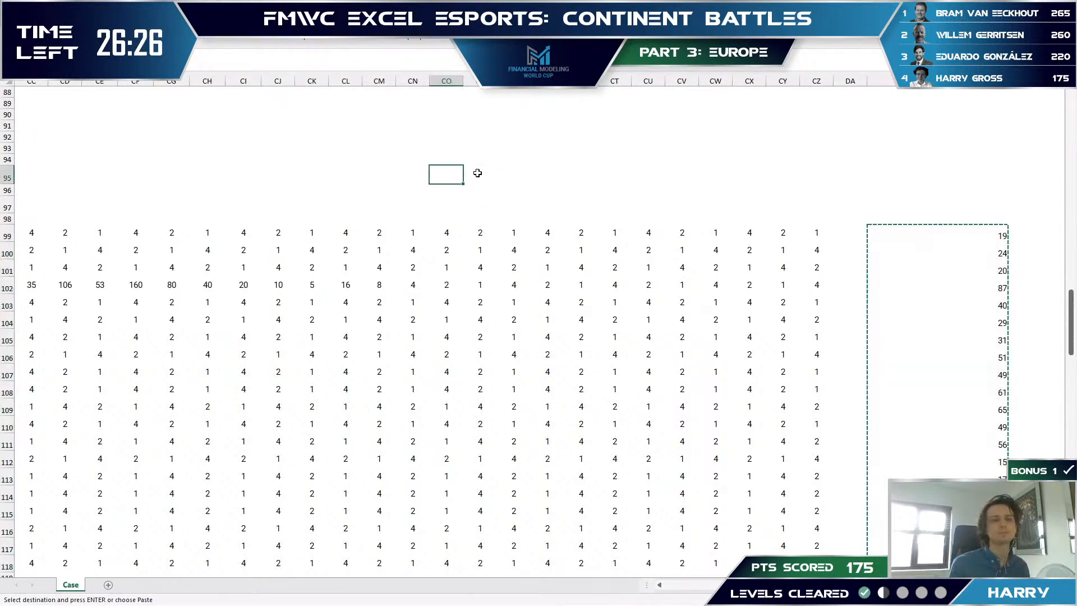
key(ctrl+Left)
key(ctrl+Left)
key(Up)
key(ctrl+Up)
key(ctrl+Up)
key(ctrl+Up)
key(ctrl+Up)
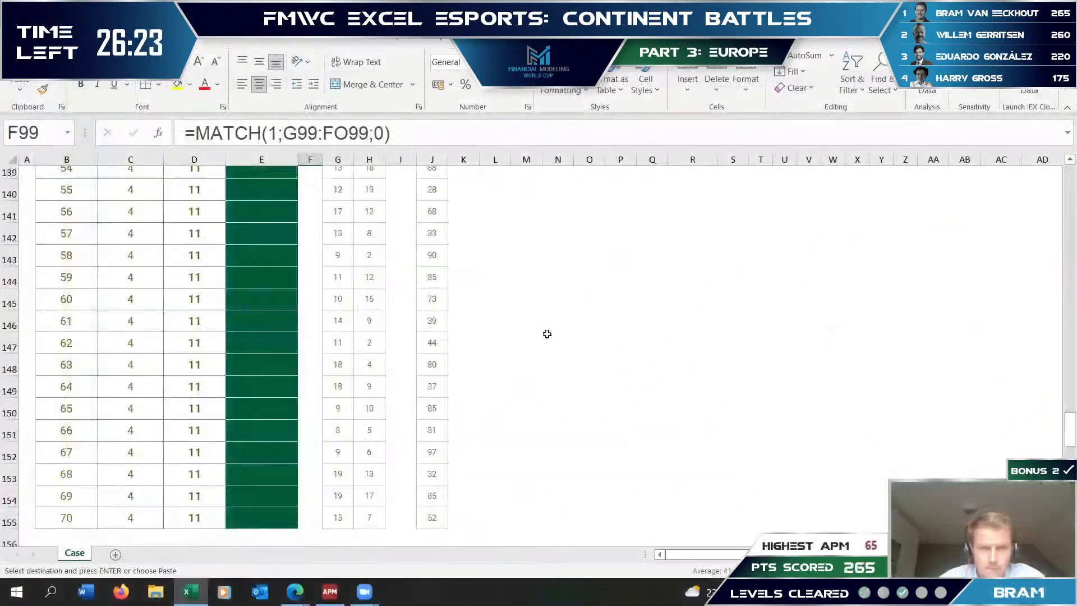
- Enter =(G35+I35)/2 in E35 as the Level 1 answer for game 1
scroll(548, 335, up, 20)
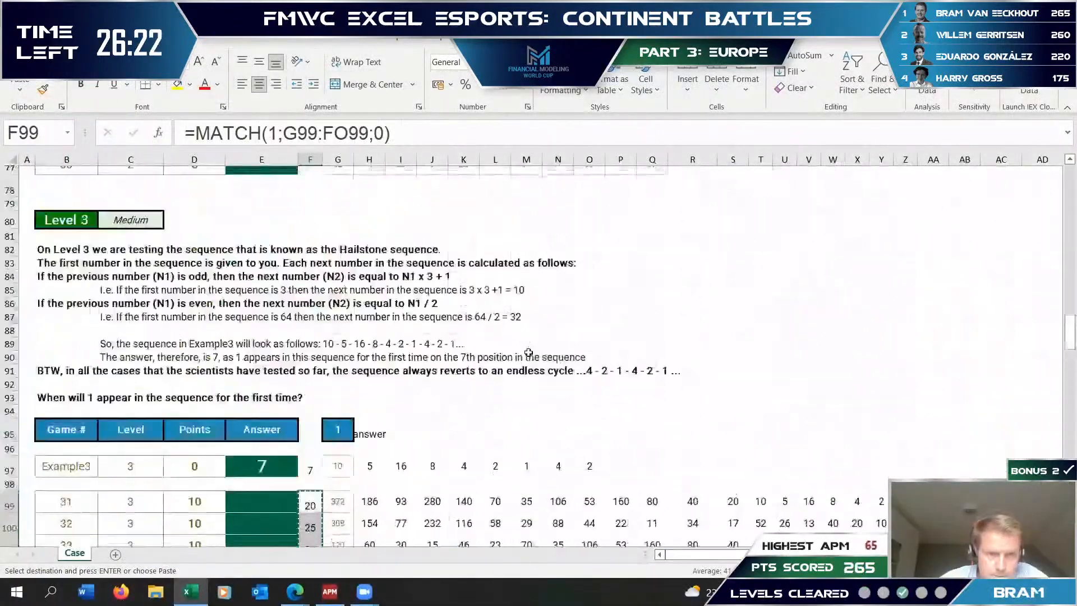
scroll(493, 355, up, 12)
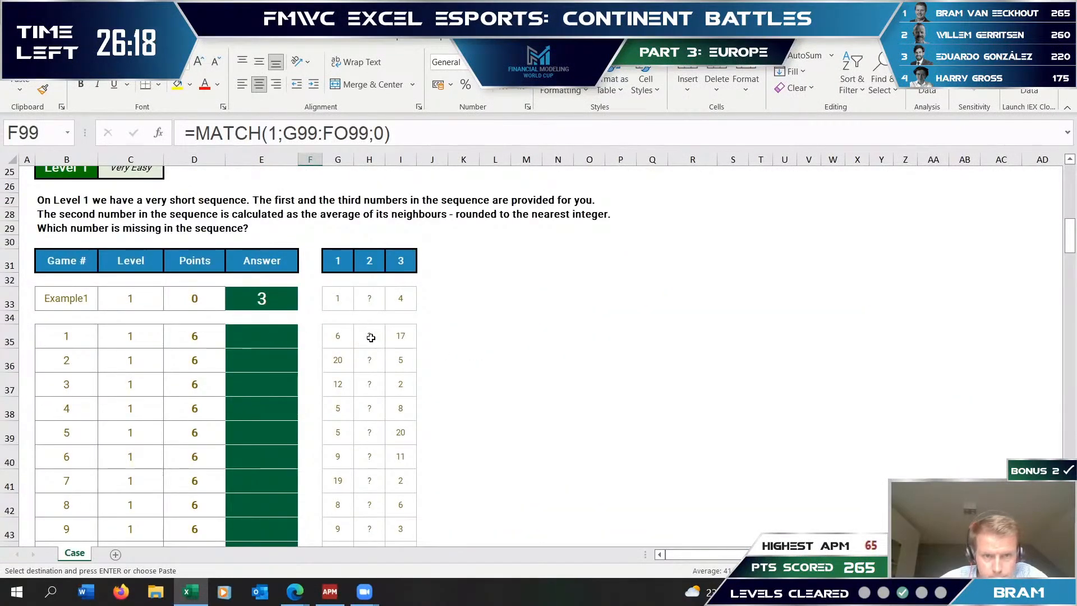
click(370, 337)
text(<)
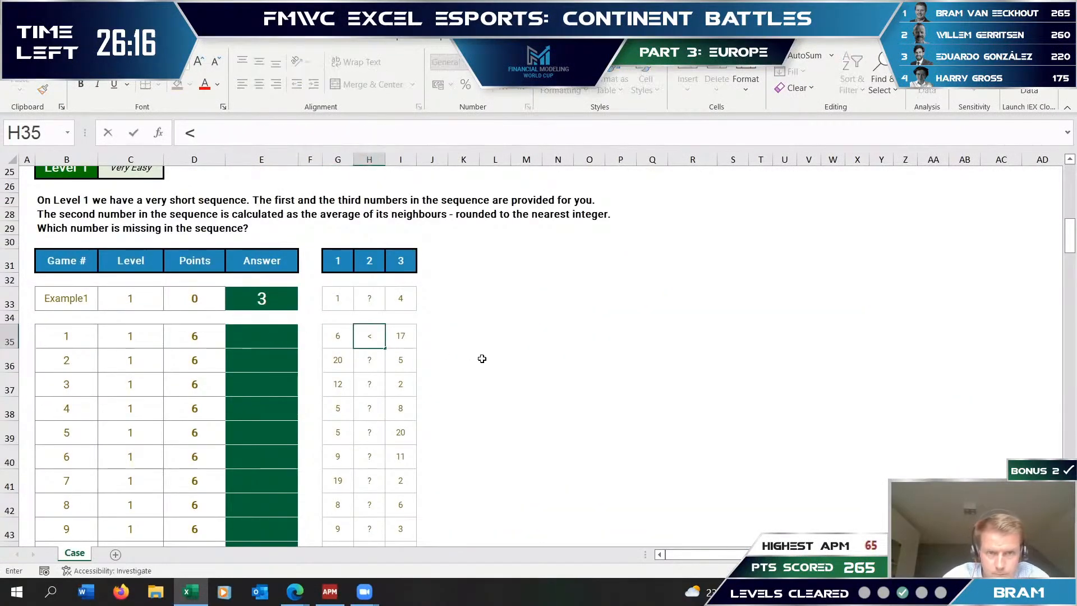
key(Escape)
key(Left)
key(Left)
key(Left)
text(=)
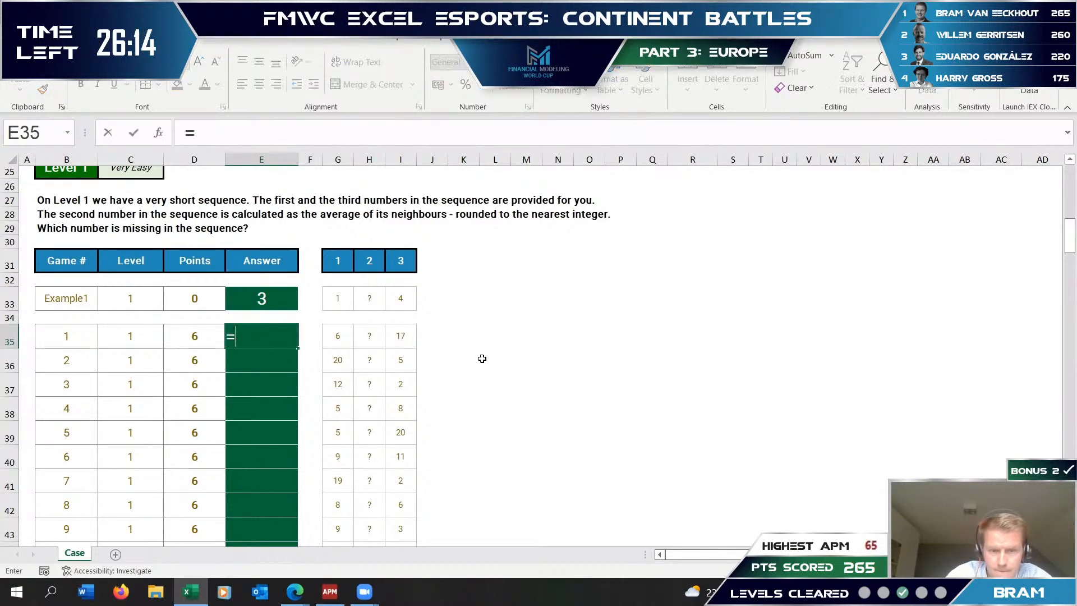
text(()
key(Right)
key(Right)
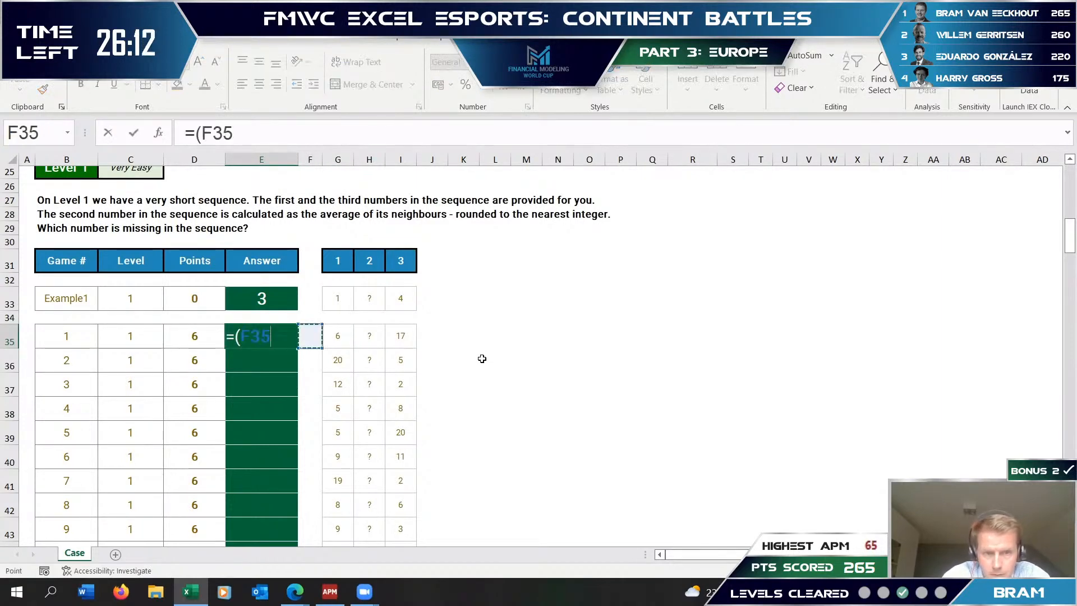
text(+)
key(Right)
key(Right)
key(Right)
key(Right)
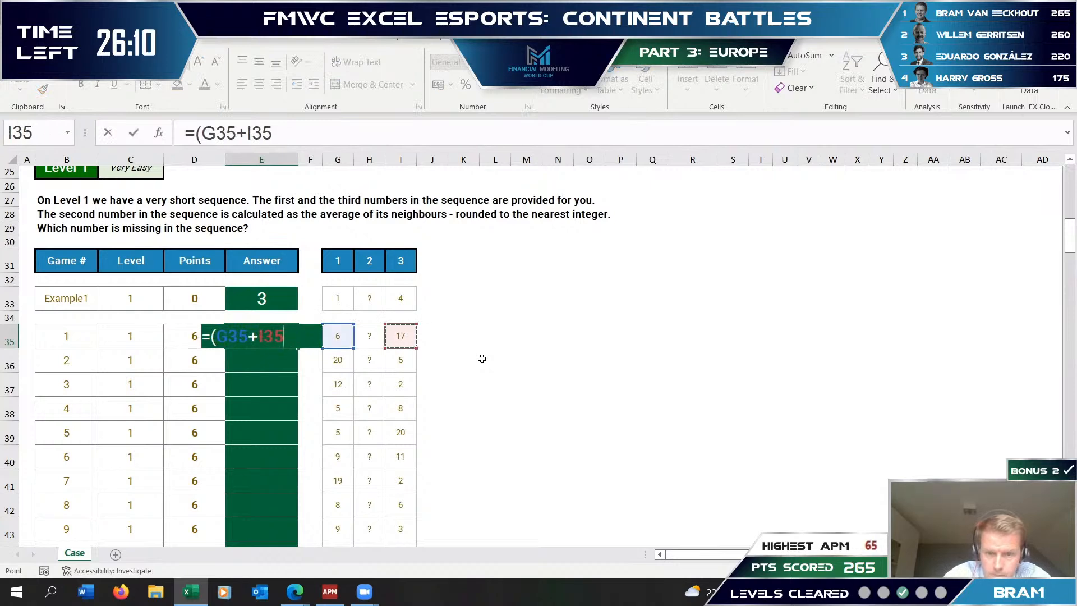
text()/2)
key(Return)
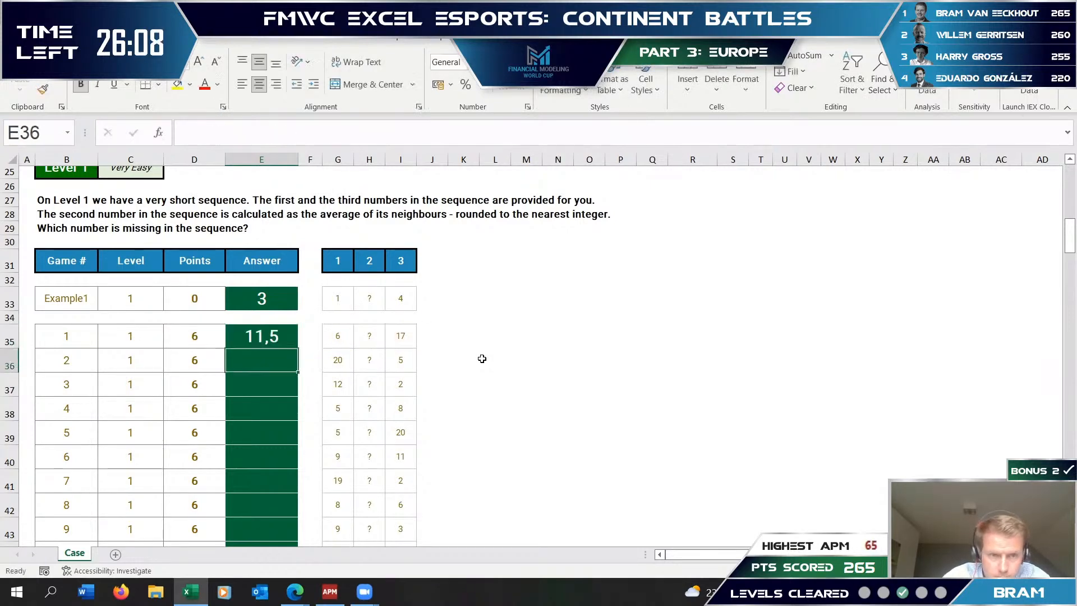
- Wrap the E35 average in ROUND with zero digits, giving =ROUND((G35+I35)/2;0)
key(Up)
key(Down)
key(Up)
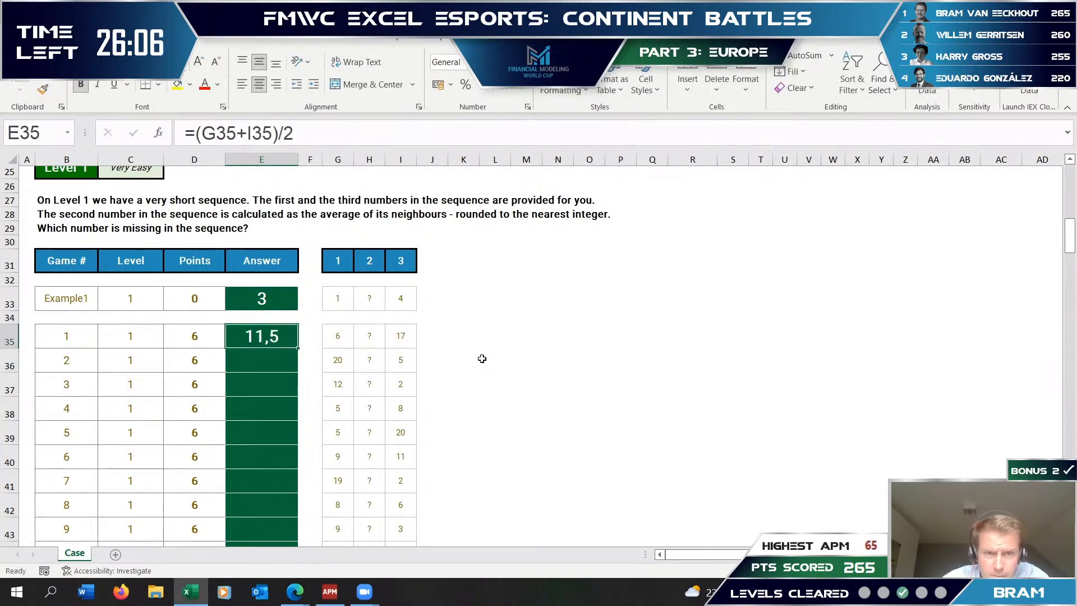
click(197, 141)
text(round()
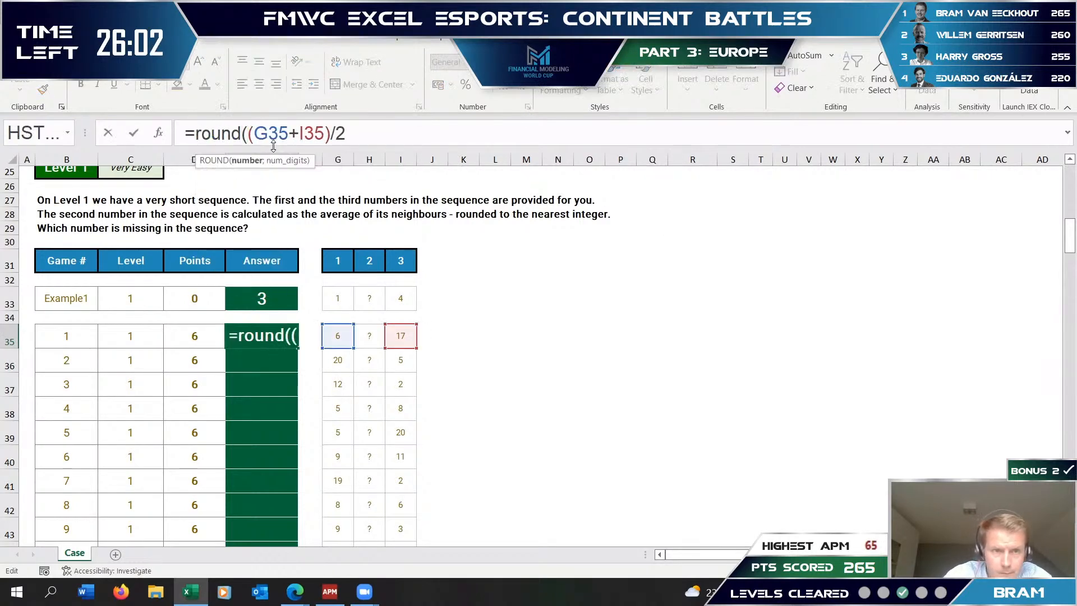
key(BackSpace)
text(()
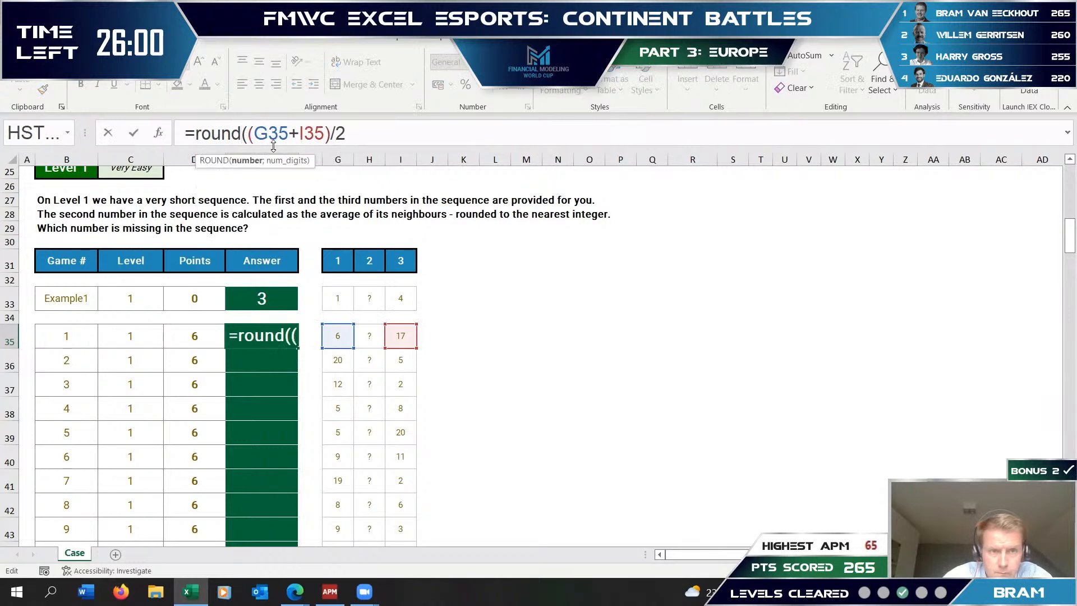
key(End)
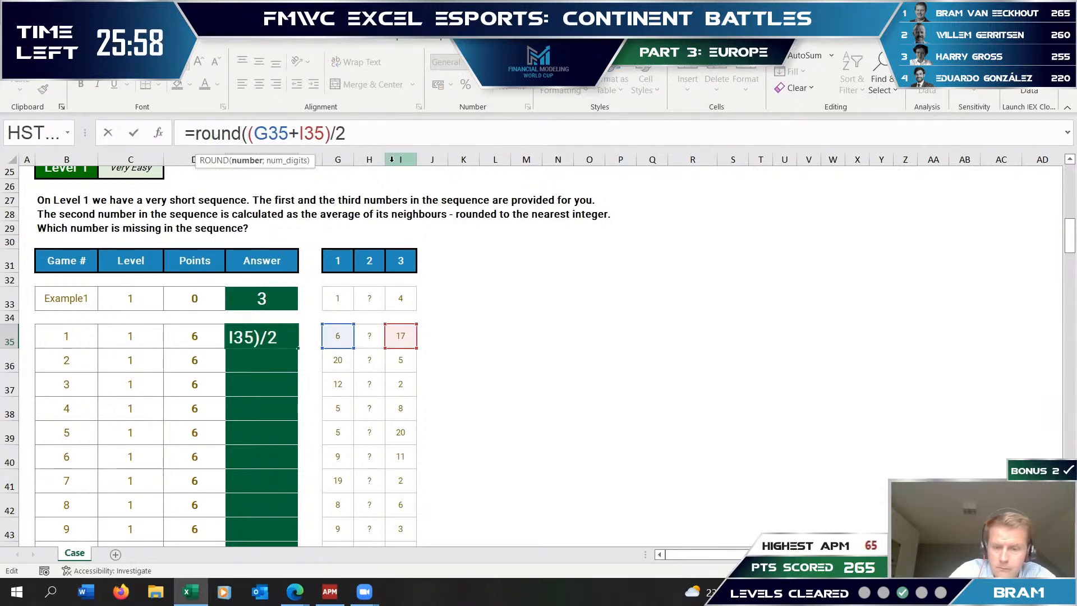
text(;0))
key(Return)
key(Up)
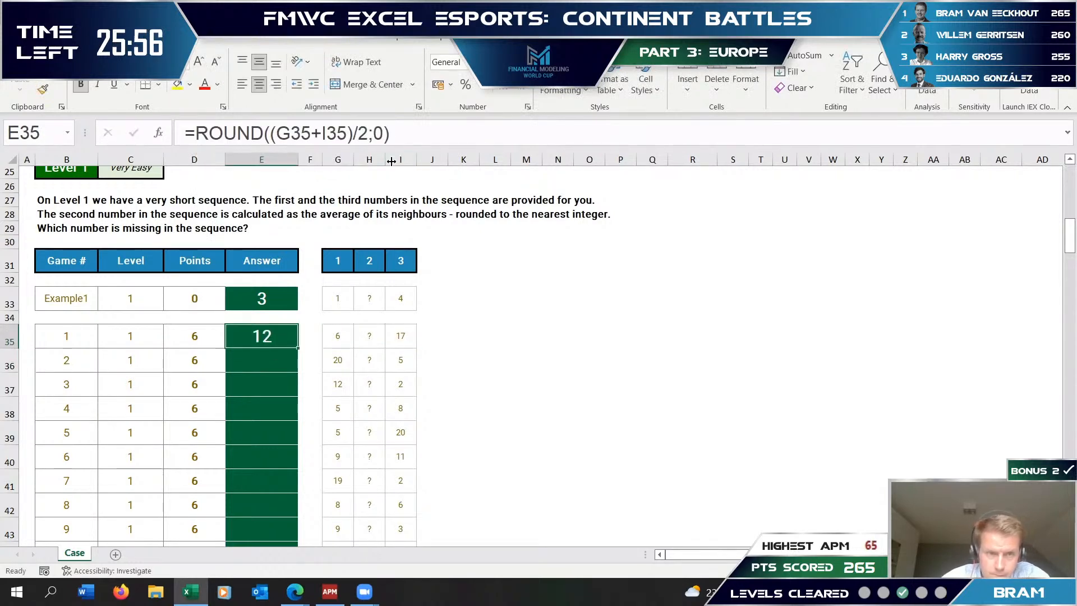
- Fill the ROUND formula down the Level 1 answers to game 10, copy them, and switch to the browser
double_click(297, 347)
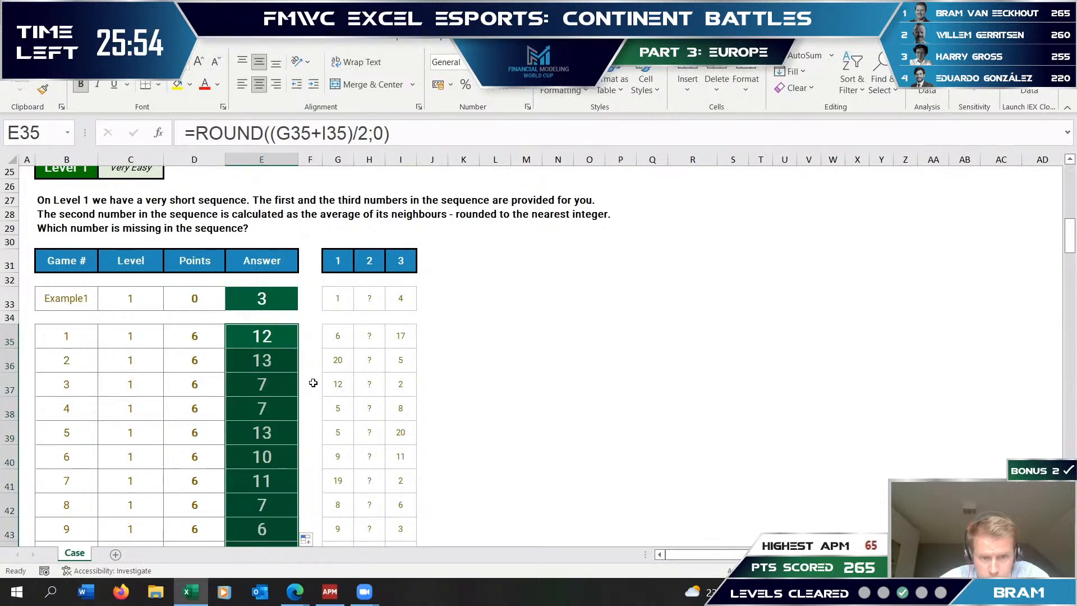
key(ctrl+c)
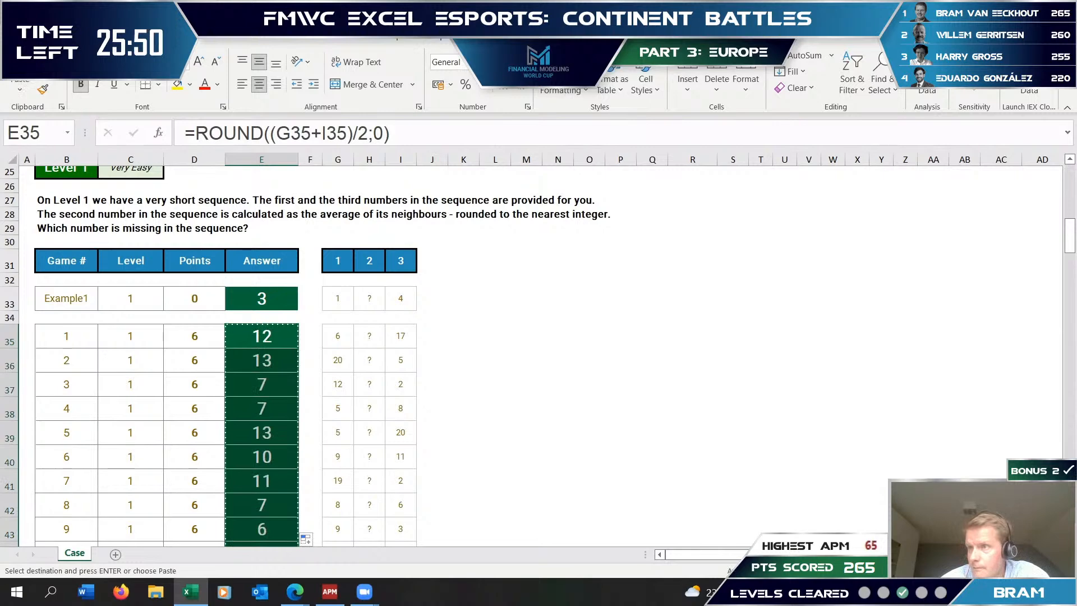
key(alt+Tab)
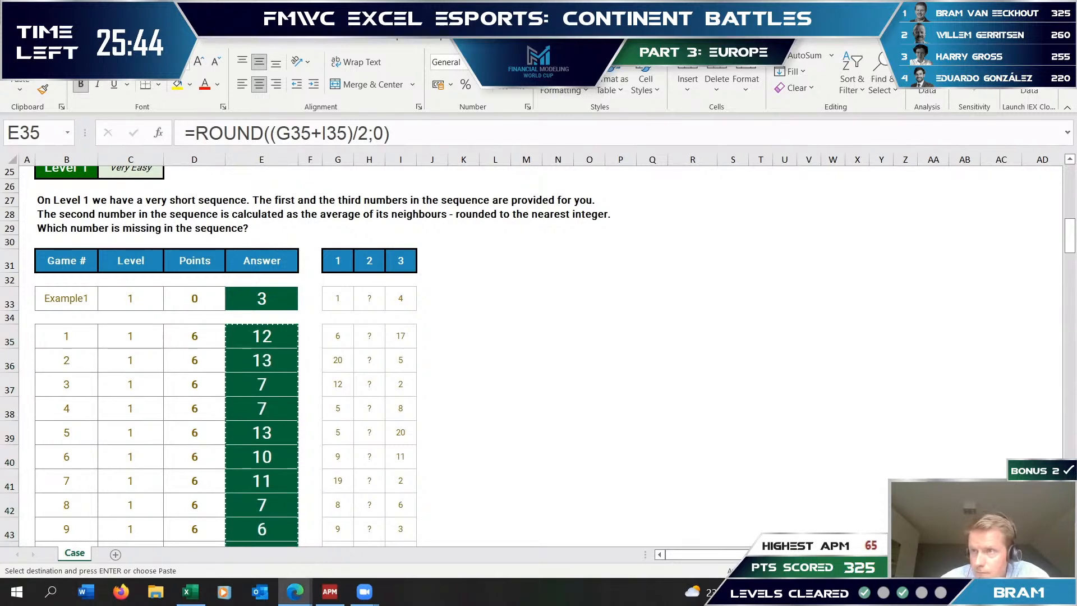
- Write the formula =(G58+I58)/2 in S58 for game 11's first missing number in Level 2
scroll(374, 365, down, 5)
scroll(375, 365, down, 1)
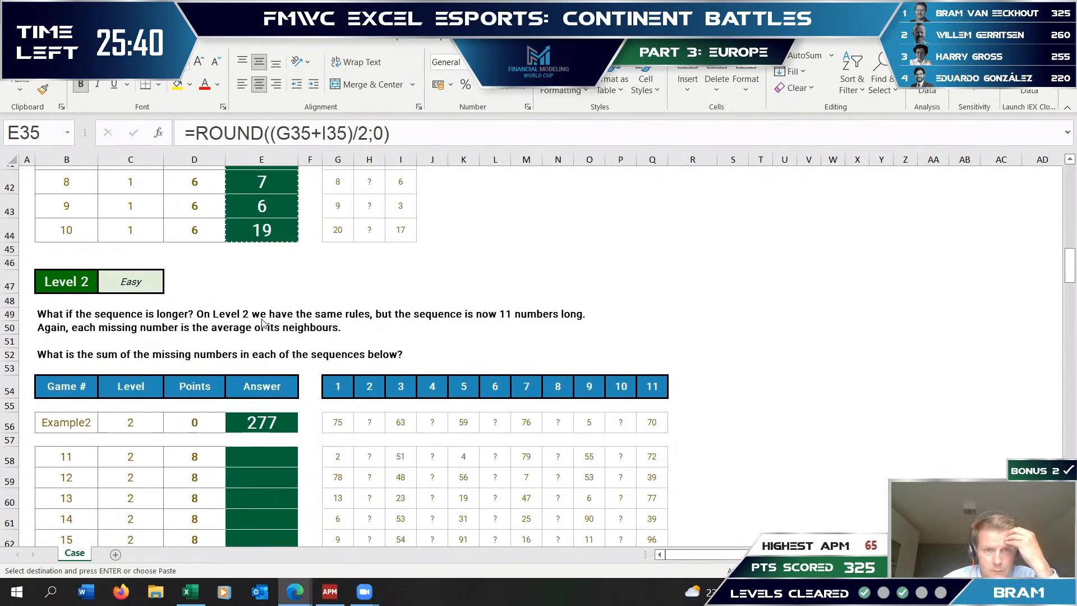
scroll(262, 325, down, 1)
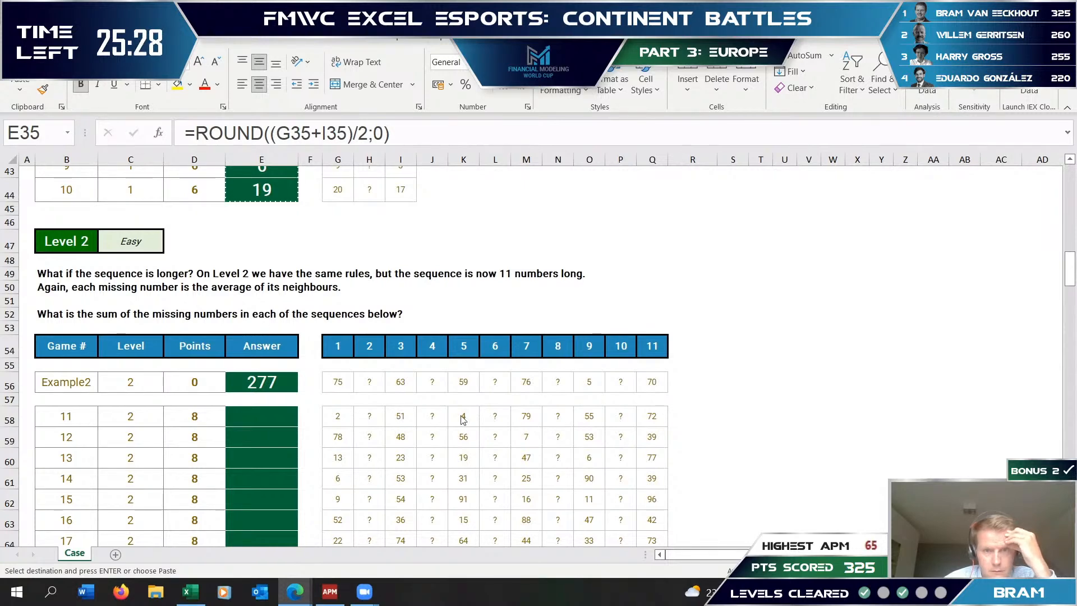
click(702, 416)
click(734, 418)
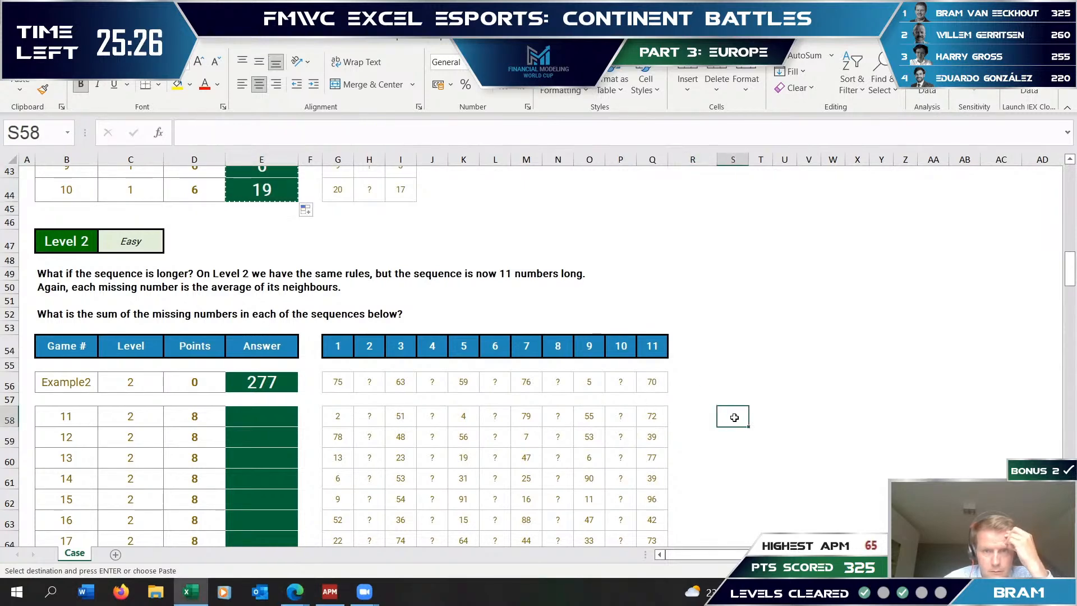
text(=)
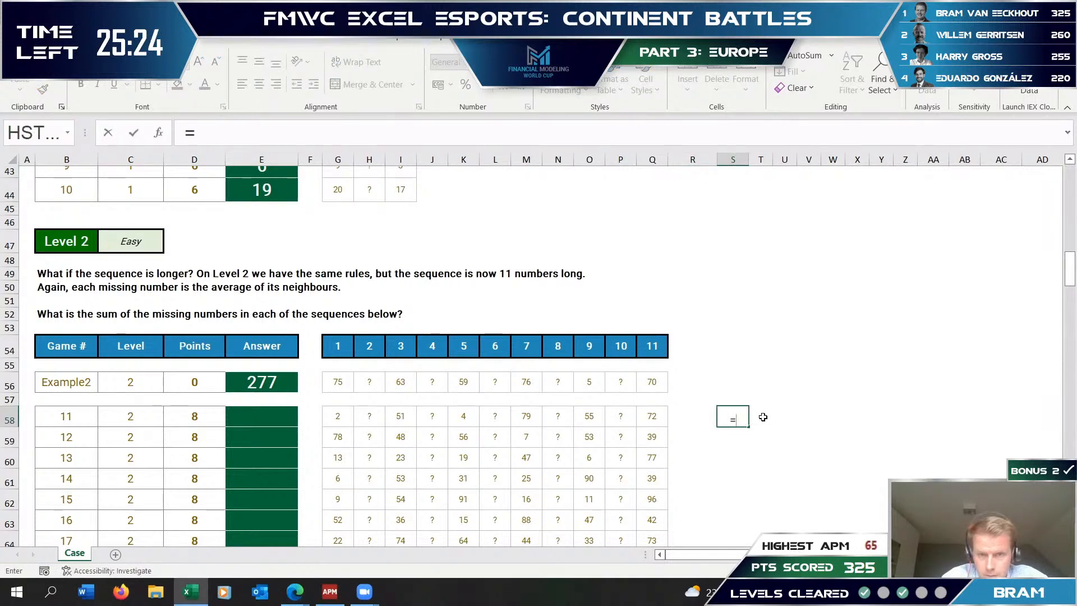
text(()
key(Left)
key(Left)
key(Left)
key(Left)
key(Left)
key(Left)
key(Left)
key(Left)
key(Left)
key(Left)
key(Left)
key(Left)
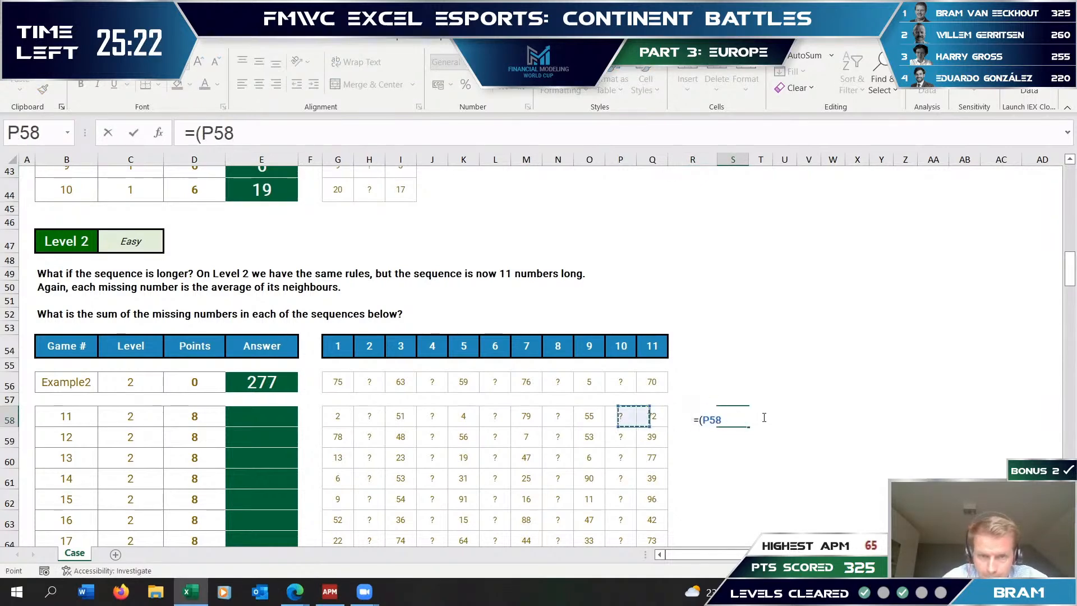
text(+)
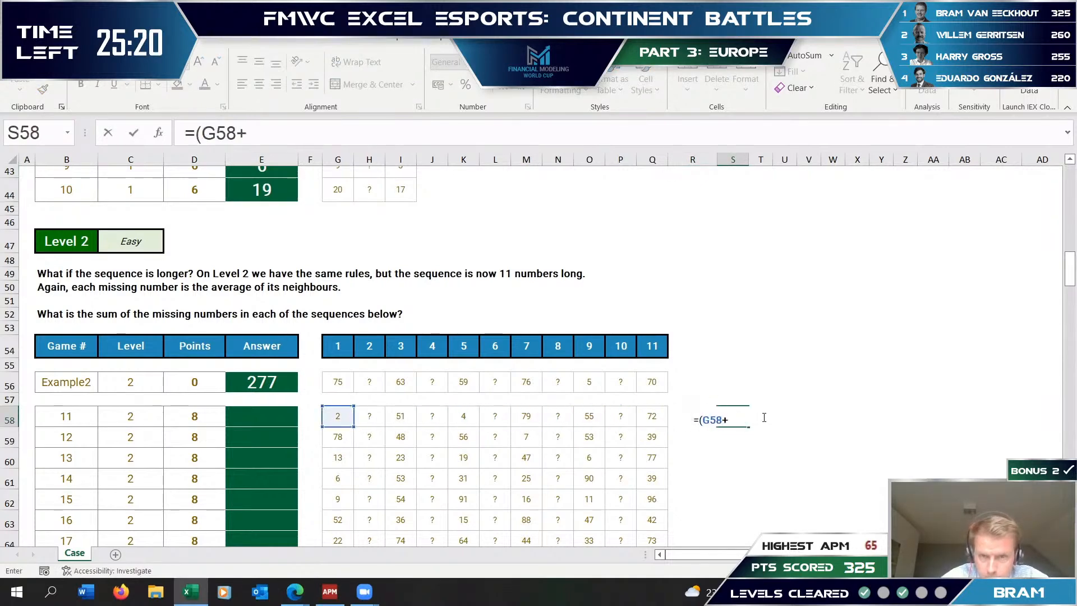
key(Left)
key(Left)
key(Left)
key(Left)
key(Left)
key(Left)
key(Left)
key(Left)
key(Left)
key(Left)
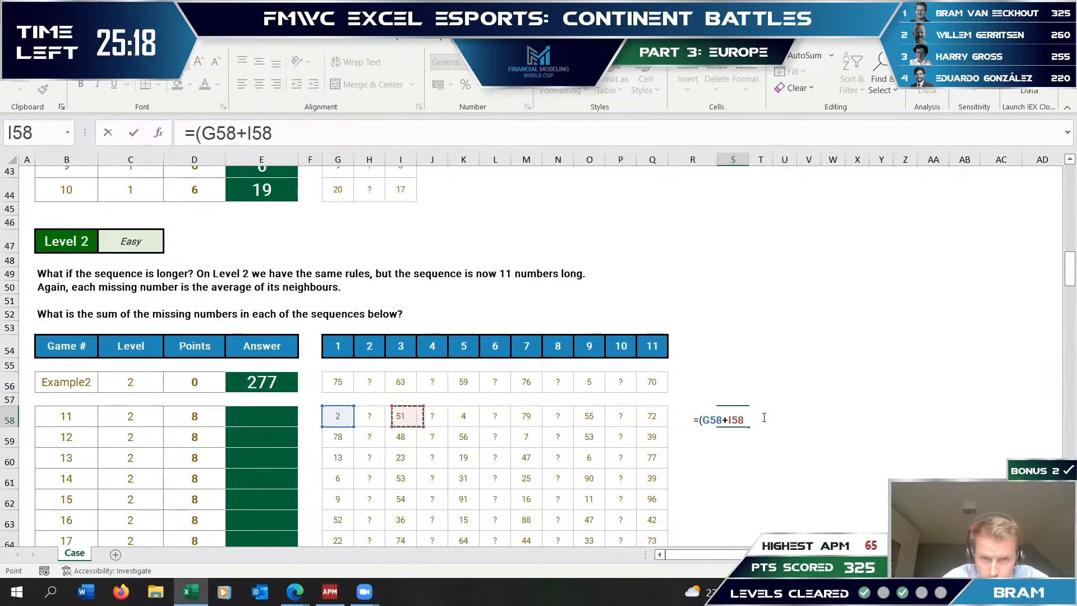
text()/)
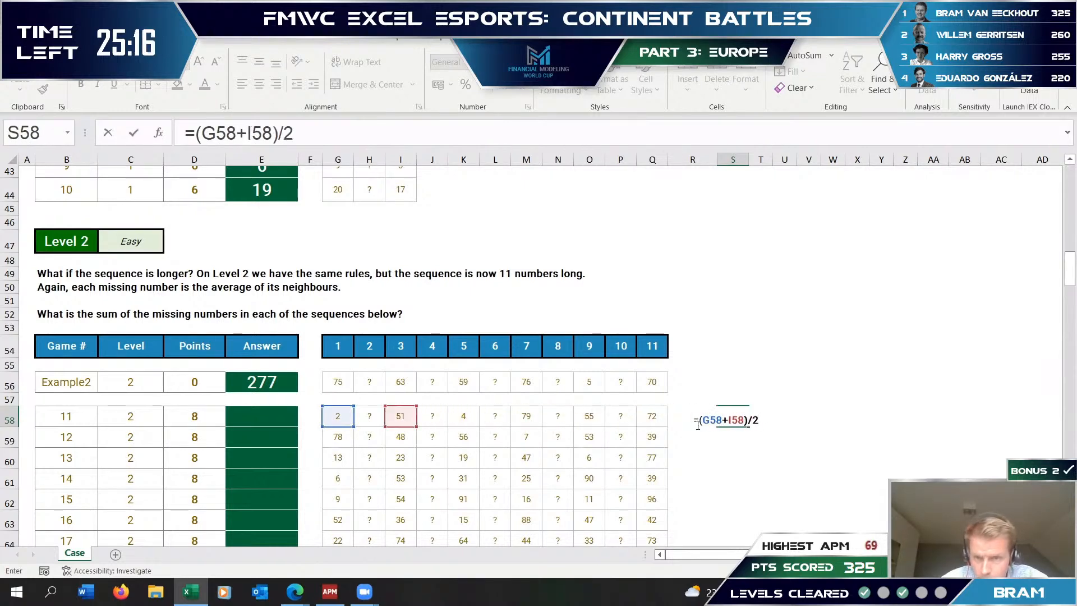
text(2)
- Wrap the average in S58 in ROUND with zero digits, giving =ROUND((G58+I58)/2;0)
key(Home)
key(Right)
text(roud)
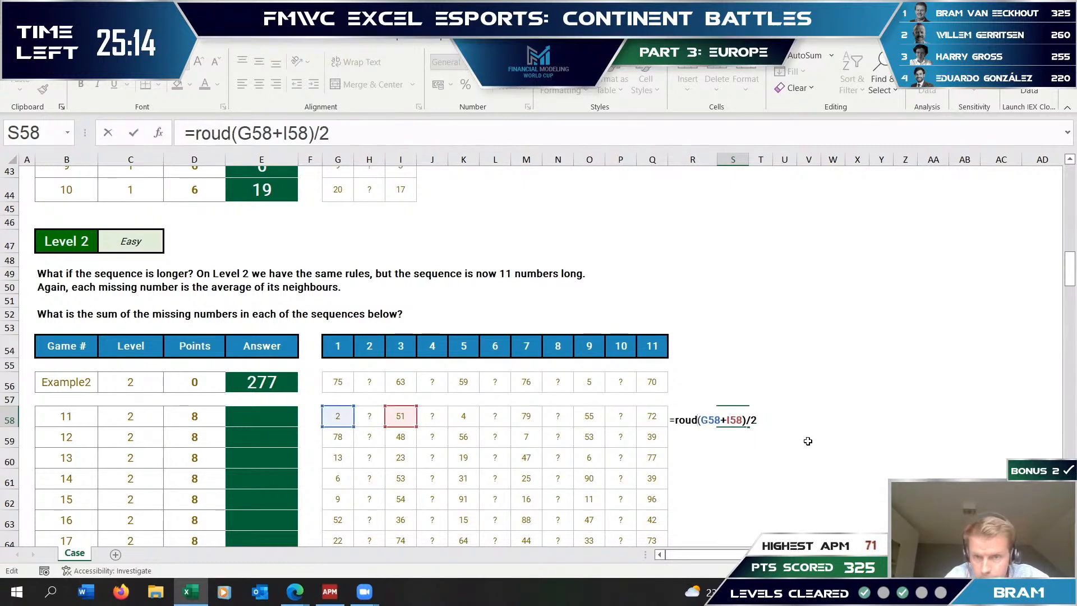
key(BackSpace)
text(nd()
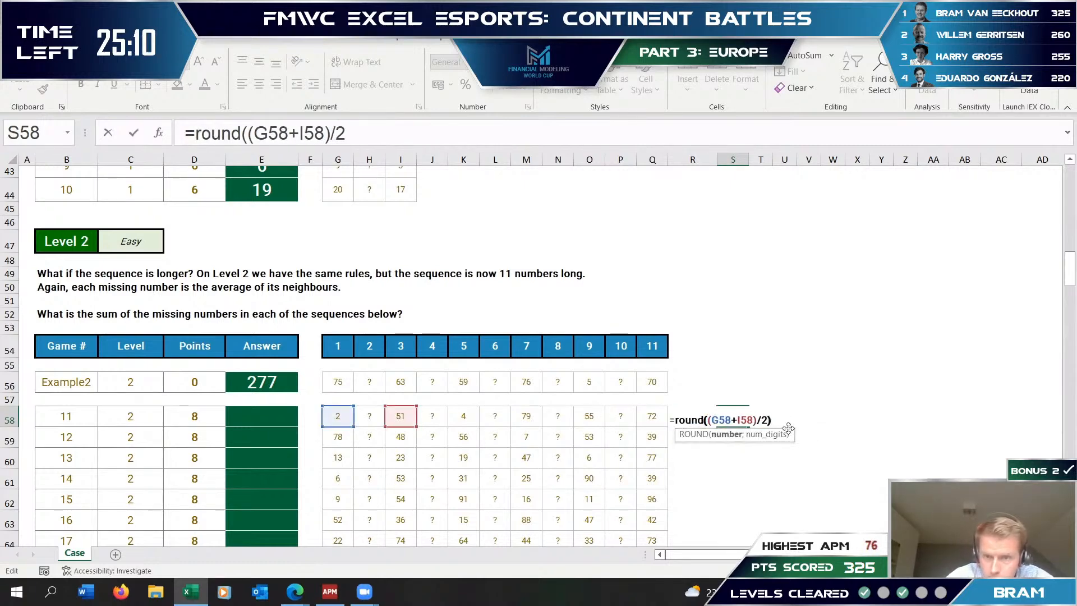
key(Return)
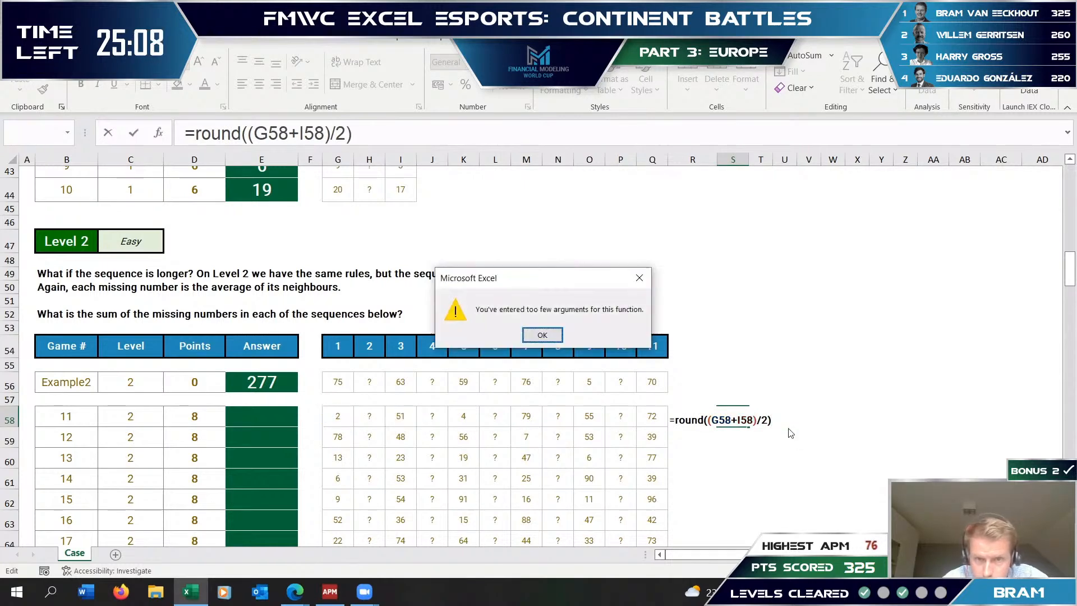
key(Return)
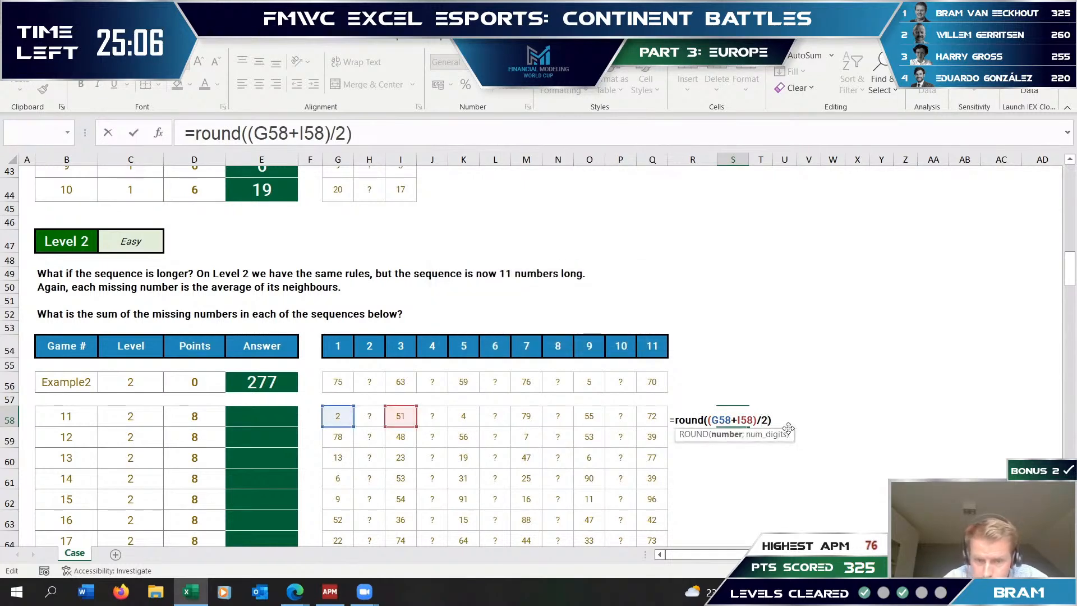
key(Return)
key(Up)
key(Right)
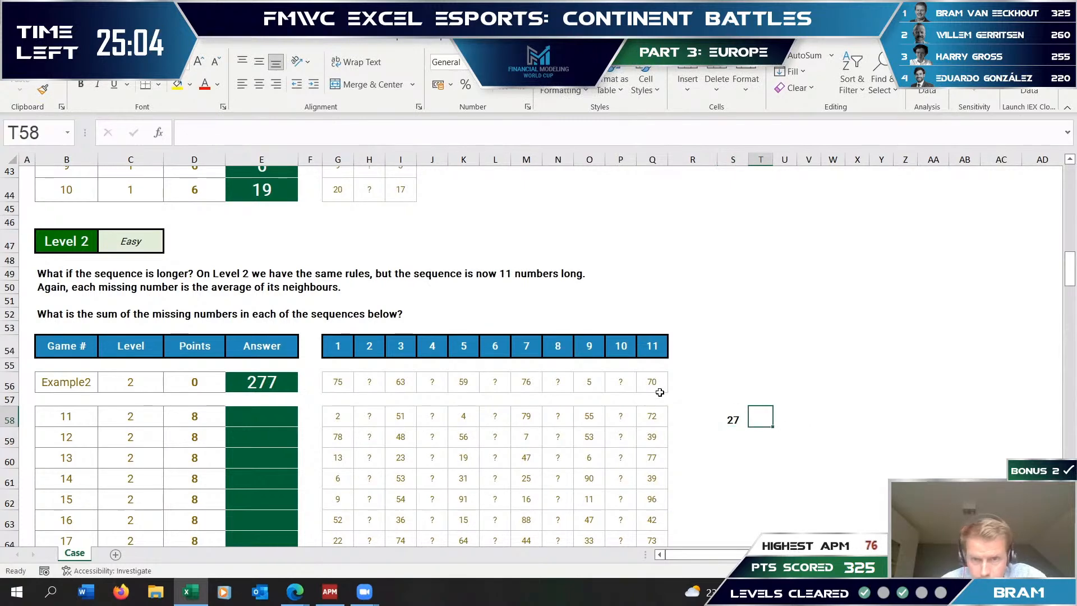
- Fill the ROUND formula from S58 across row 58 to AC58 and check the references in AA58
click(732, 420)
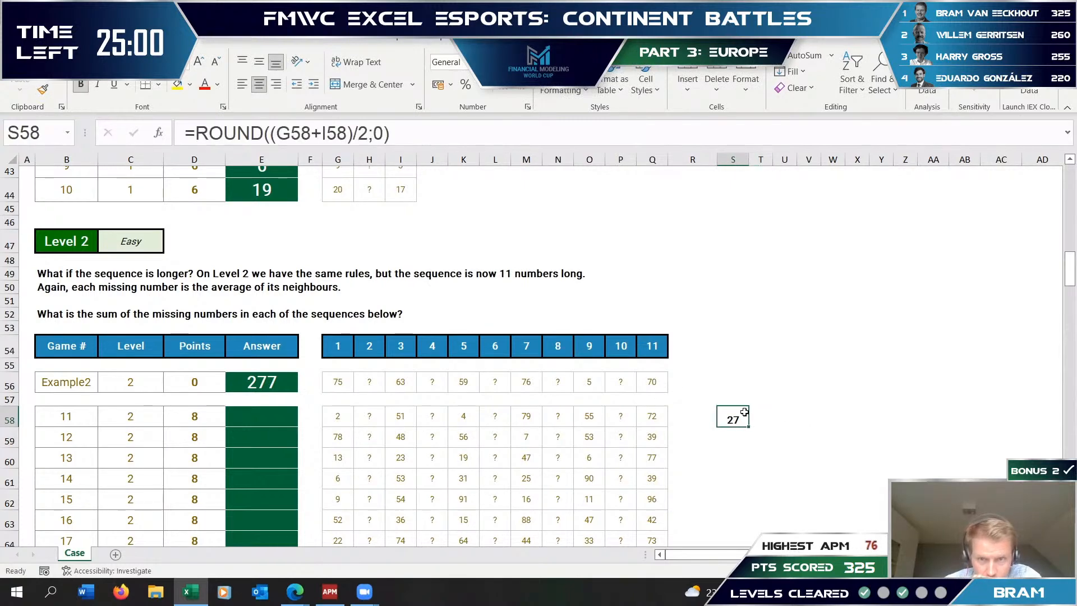
drag(749, 428, 1001, 415)
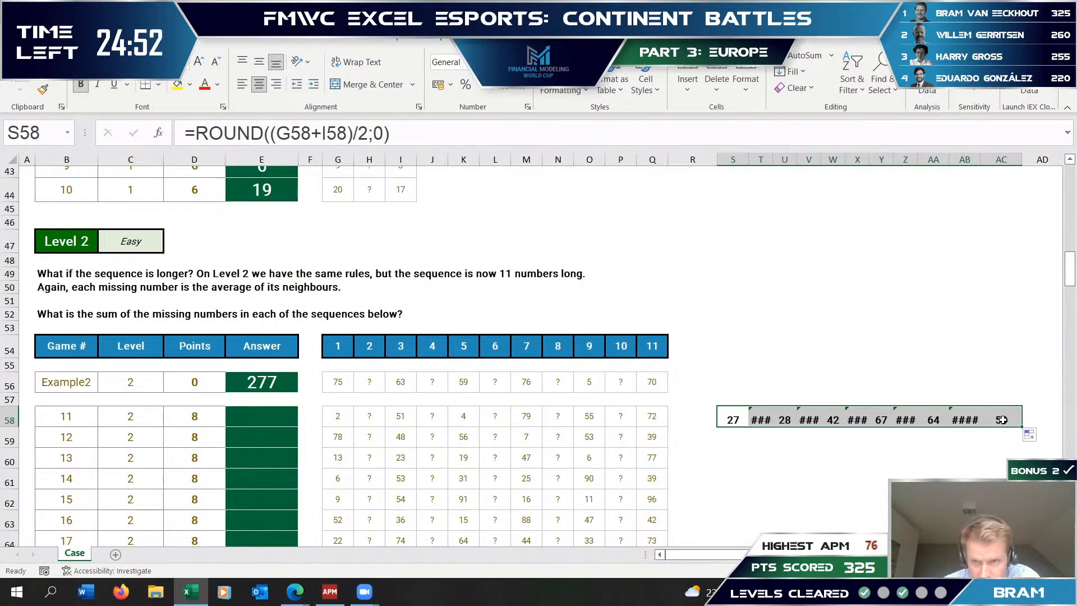
click(933, 418)
double_click(934, 417)
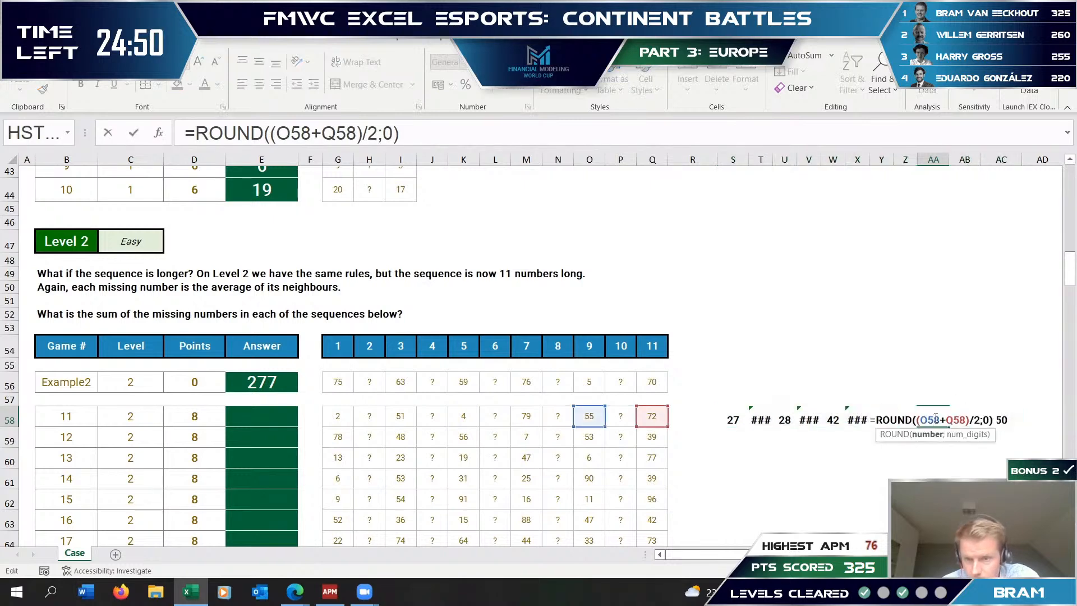
key(Return)
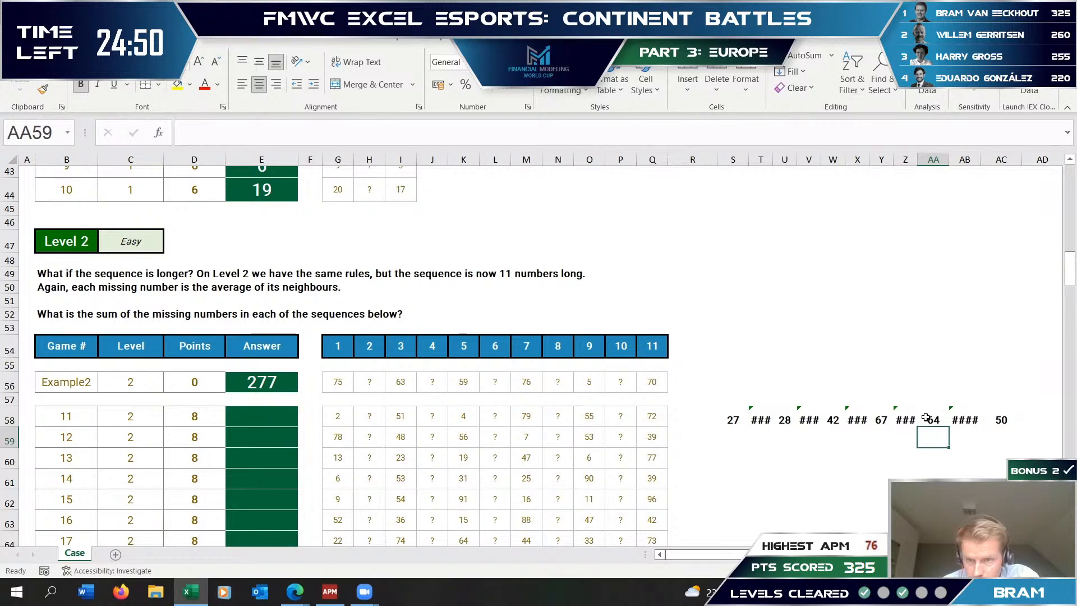
- Delete columns T, V, X and Z, which hold the unneeded in-between averages
click(758, 159)
ctrl+click(808, 159)
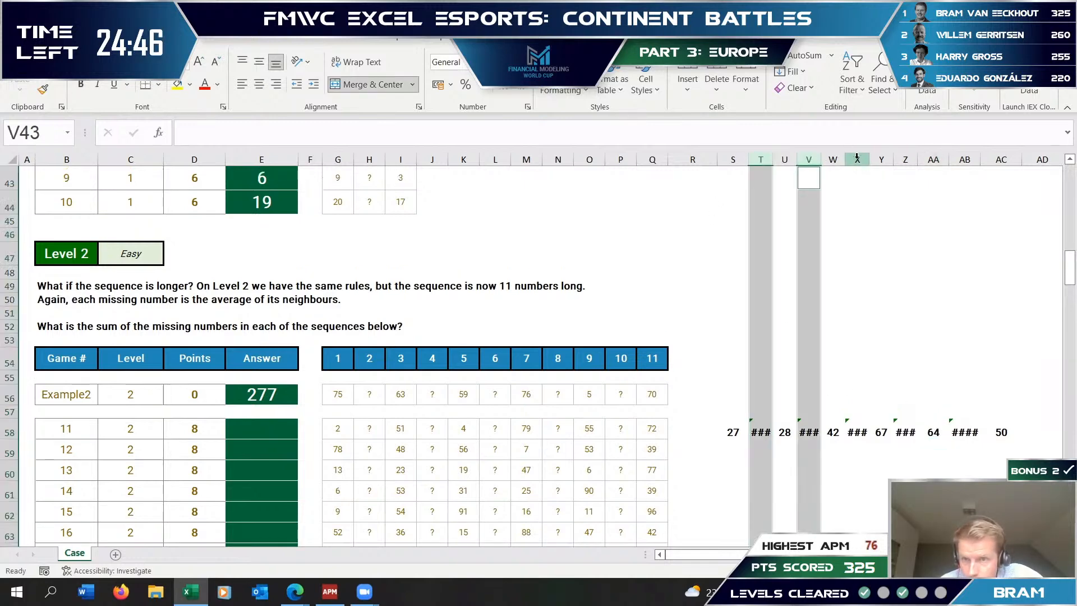
ctrl+click(856, 159)
ctrl+click(905, 160)
right_click(905, 159)
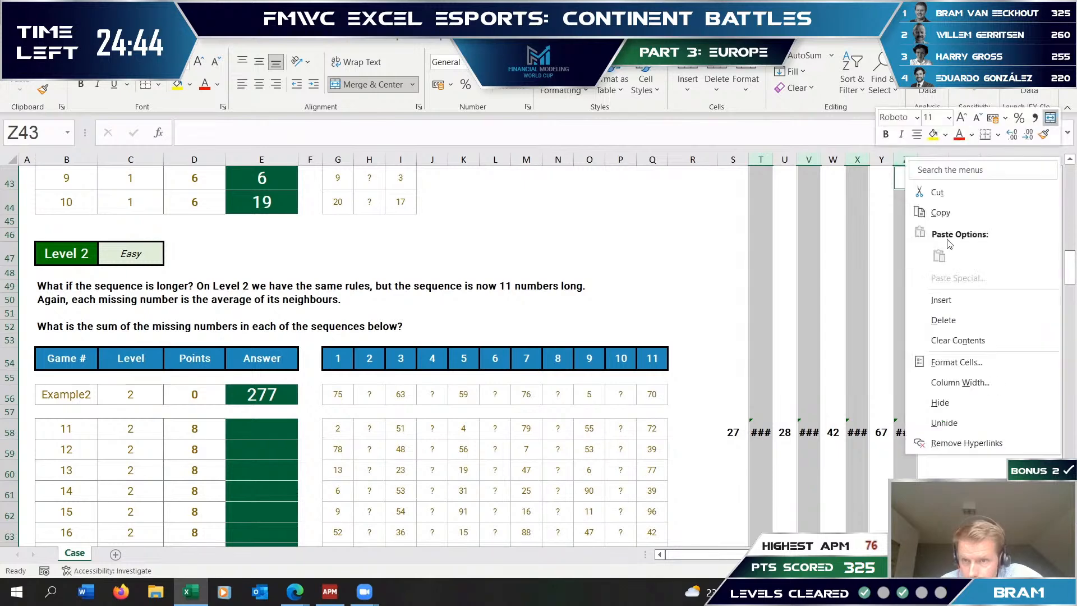
click(944, 320)
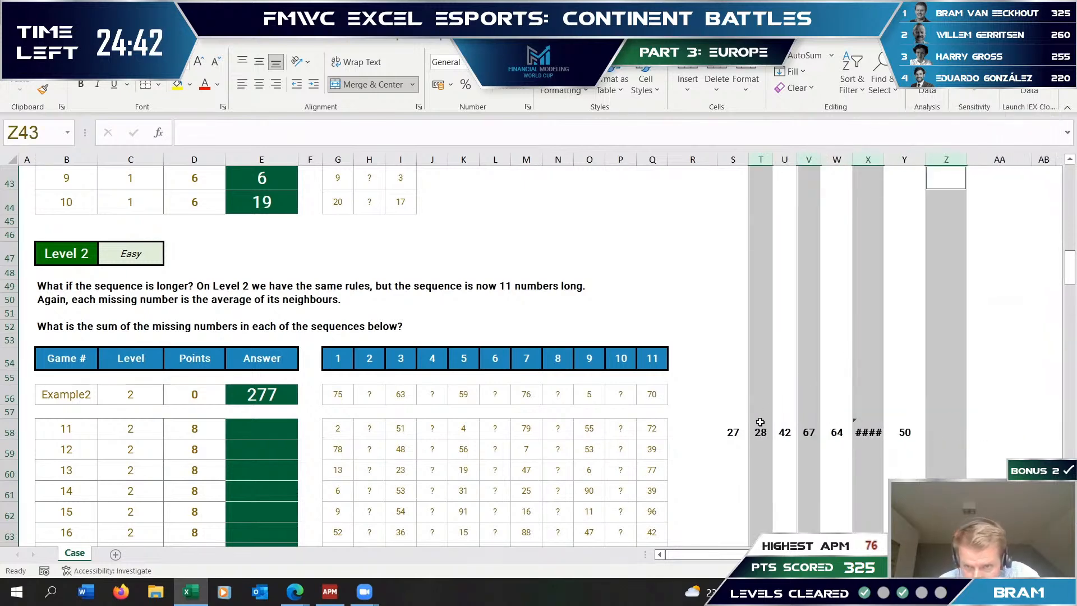
- Fill the rounded averages in S58:W58 up to the Example2 row and down to row 77 for game 30
drag(732, 432, 843, 395)
drag(732, 398, 837, 397)
scroll(746, 381, down, 2)
drag(730, 350, 797, 455)
scroll(830, 404, down, 1)
scroll(848, 362, down, 1)
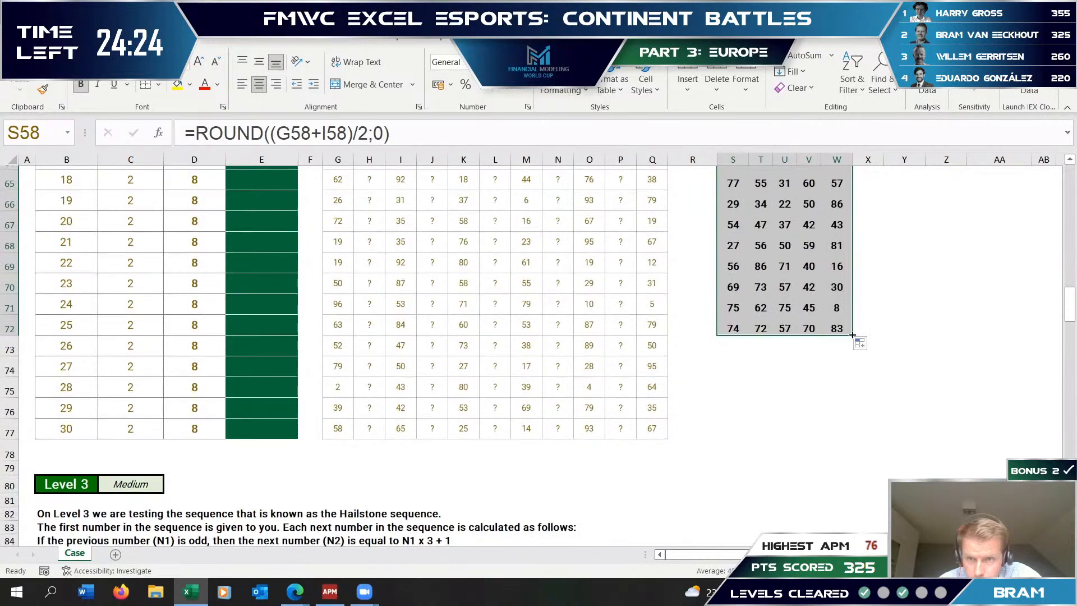
drag(852, 335, 852, 435)
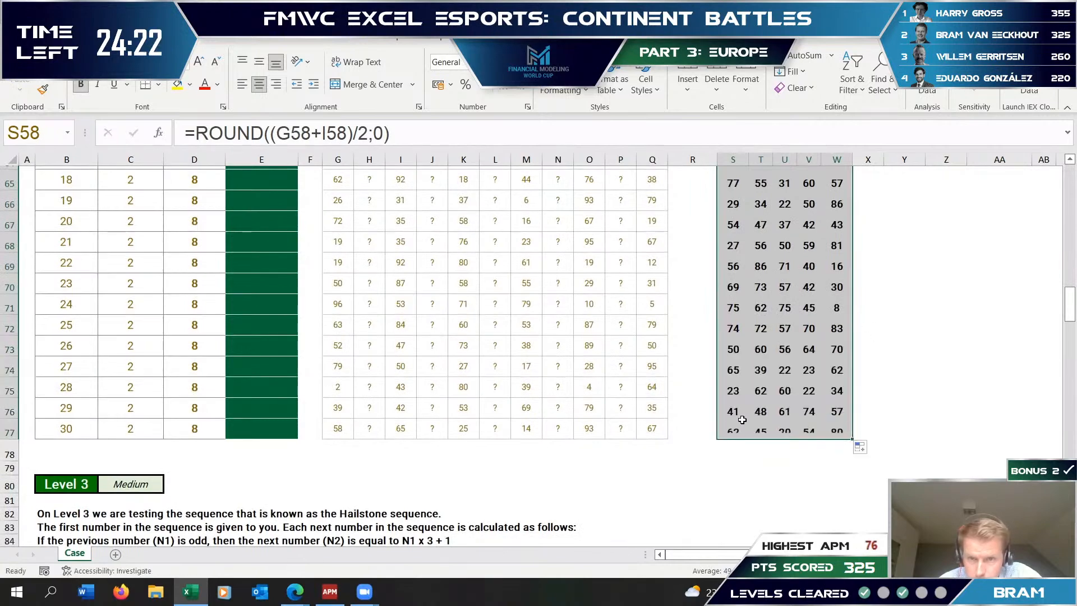
- Enter =SUM(S58:W58) in E58 as the Level 2 answer for game 11
scroll(761, 399, up, 6)
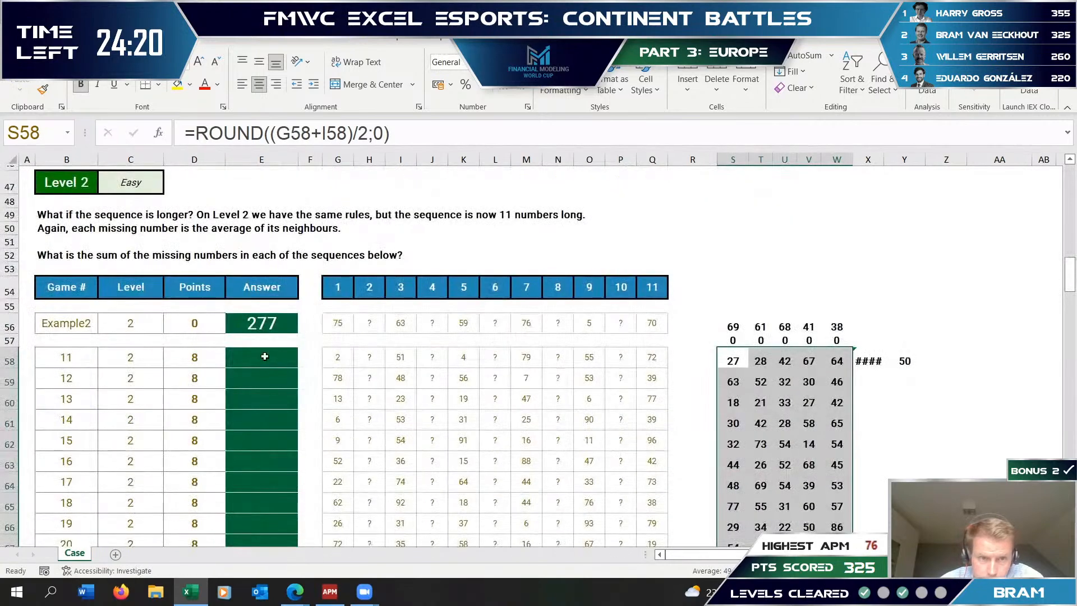
click(262, 357)
text(=si)
key(BackSpace)
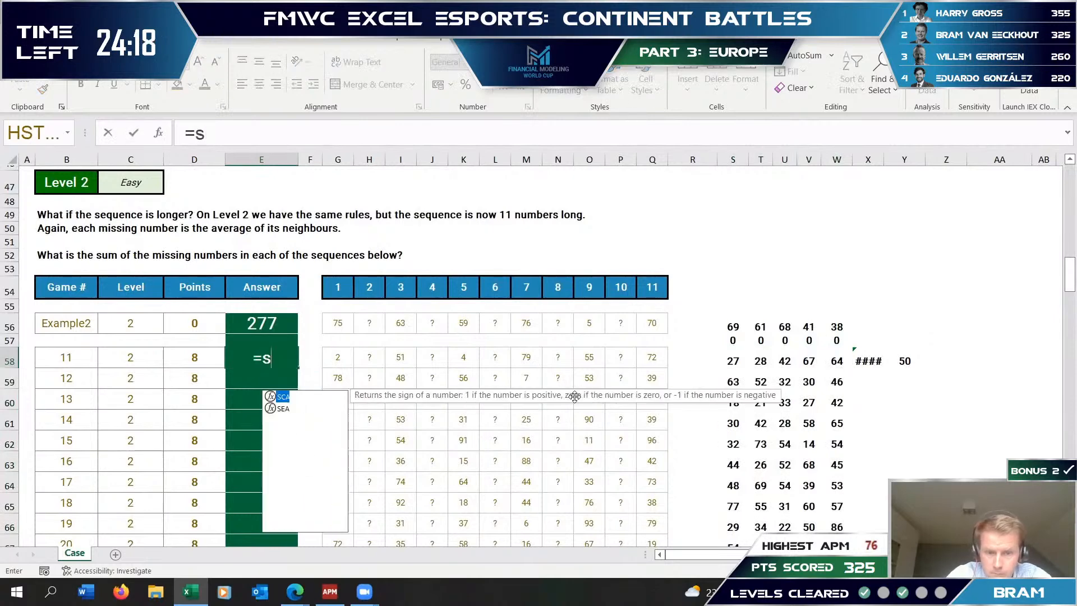
text(um()
key(Right)
key(Right)
key(Right)
key(Right)
key(Right)
key(Right)
key(Right)
key(Right)
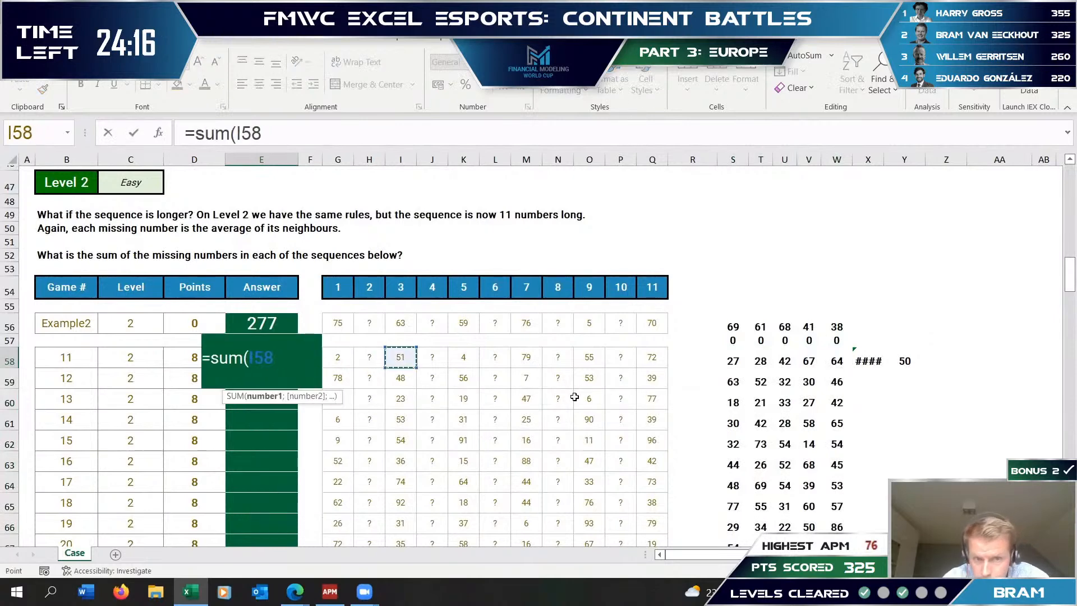
key(Right)
key(Right)
key(Right)
key(Right)
key(Right)
key(Right)
key(shift+Right)
key(shift+Right)
key(shift+Right)
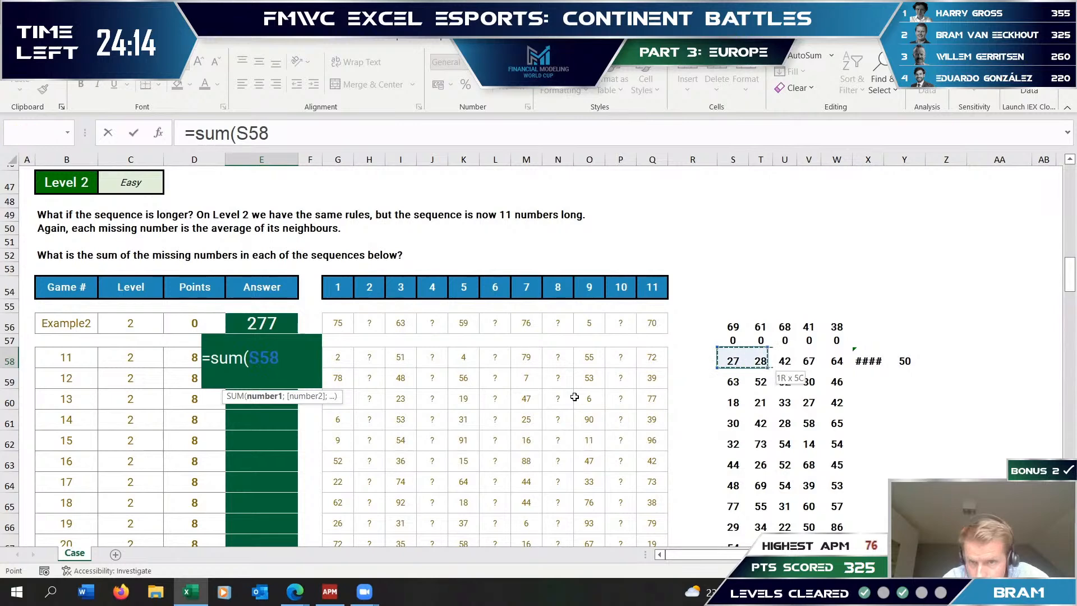
key(shift+Right)
text())
key(Return)
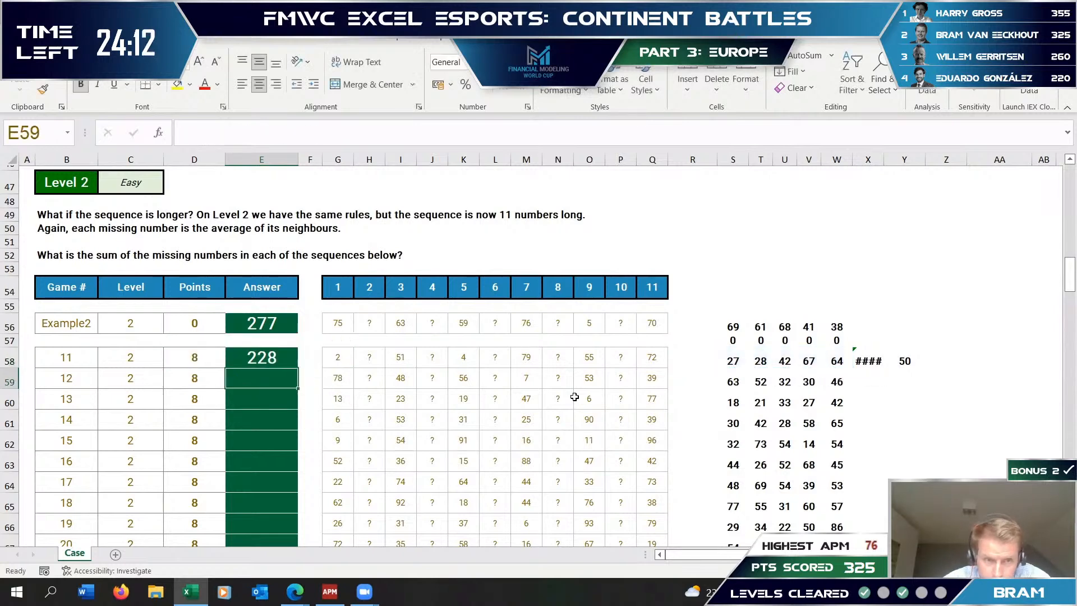
- Fill the SUM formula down the Level 2 answers, copy them, and switch to the browser
click(275, 354)
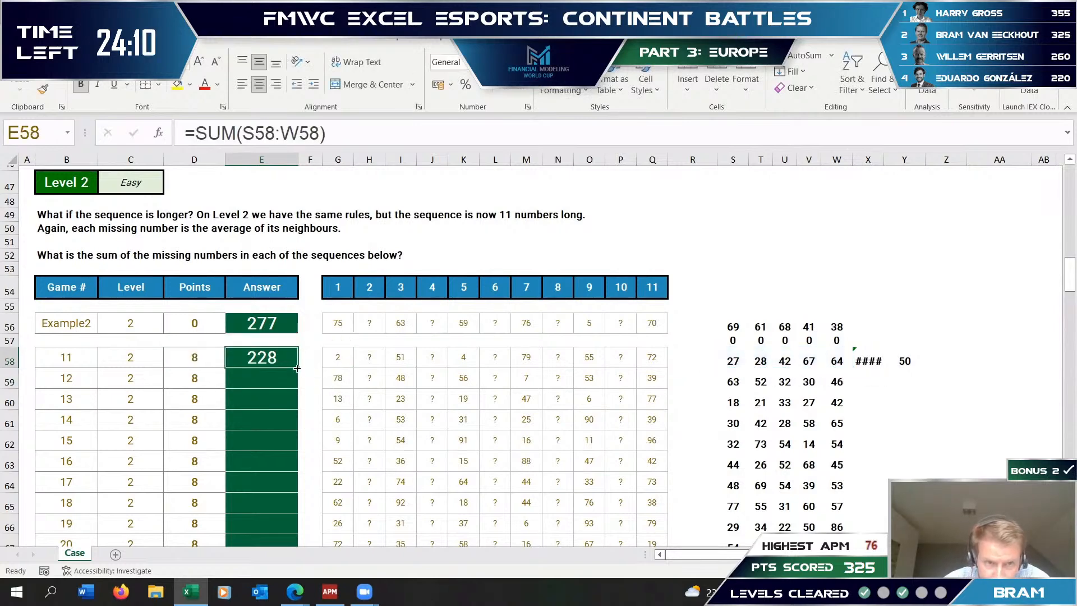
double_click(297, 367)
key(ctrl+c)
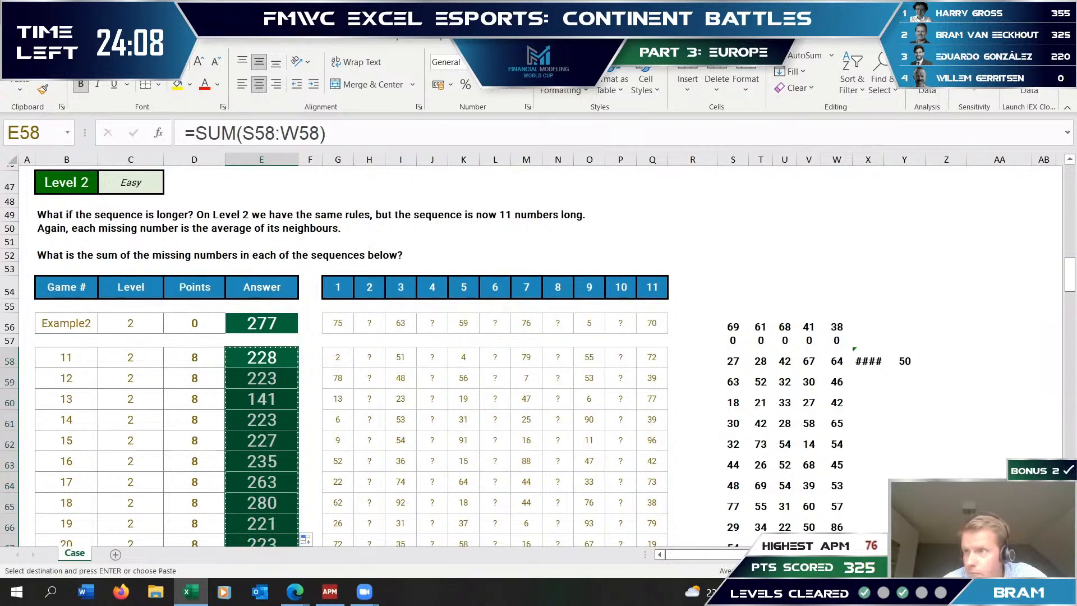
key(alt+Tab)
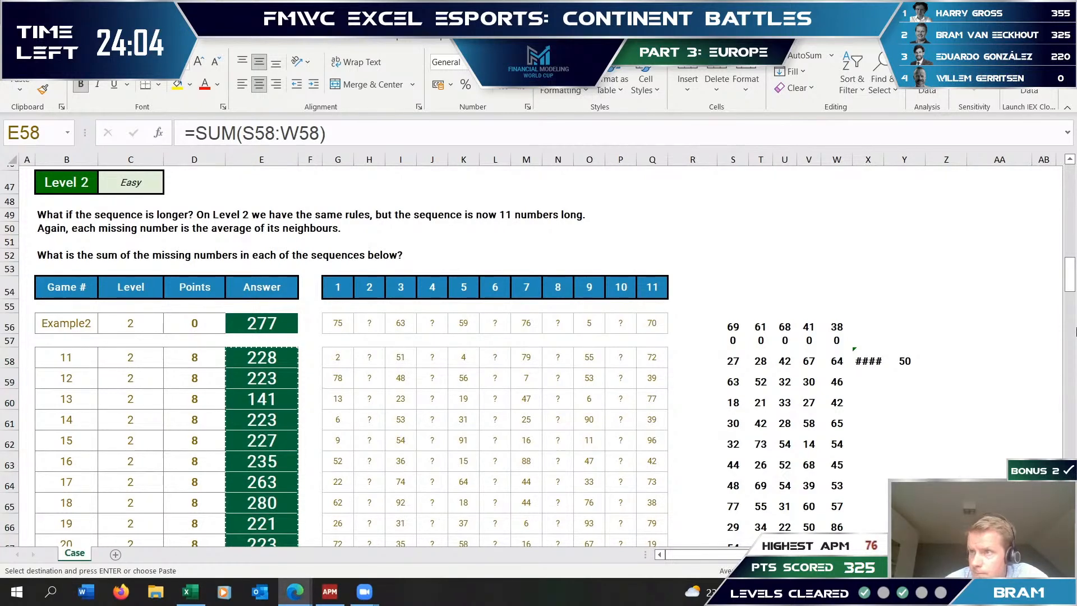
- Review the Level 3 Hailstone table and read the Level 4 Fibonacci sequence rules
scroll(532, 442, down, 13)
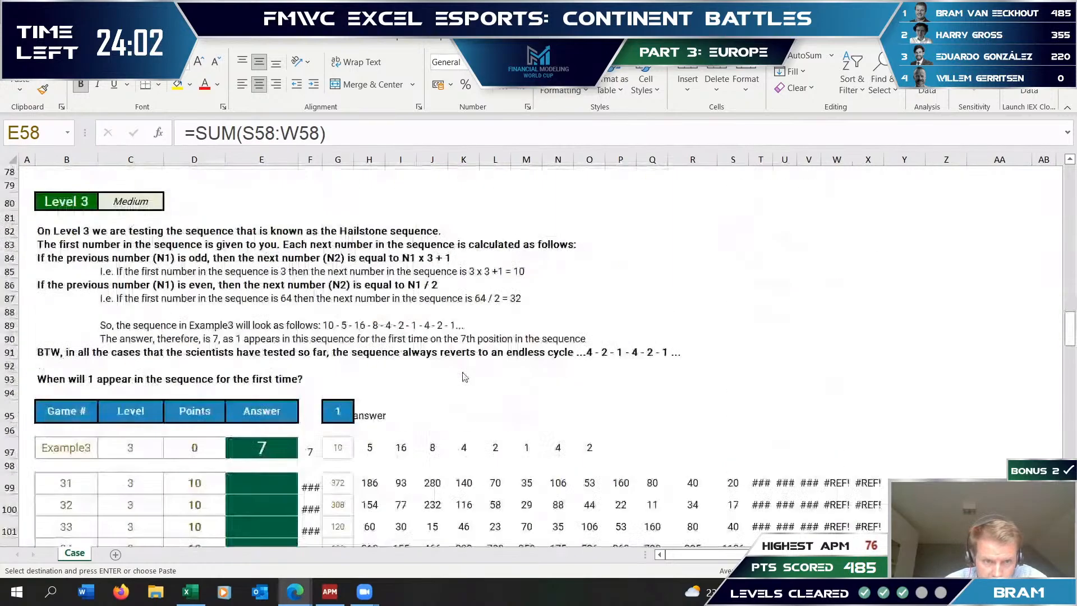
scroll(465, 372, down, 3)
scroll(465, 369, down, 4)
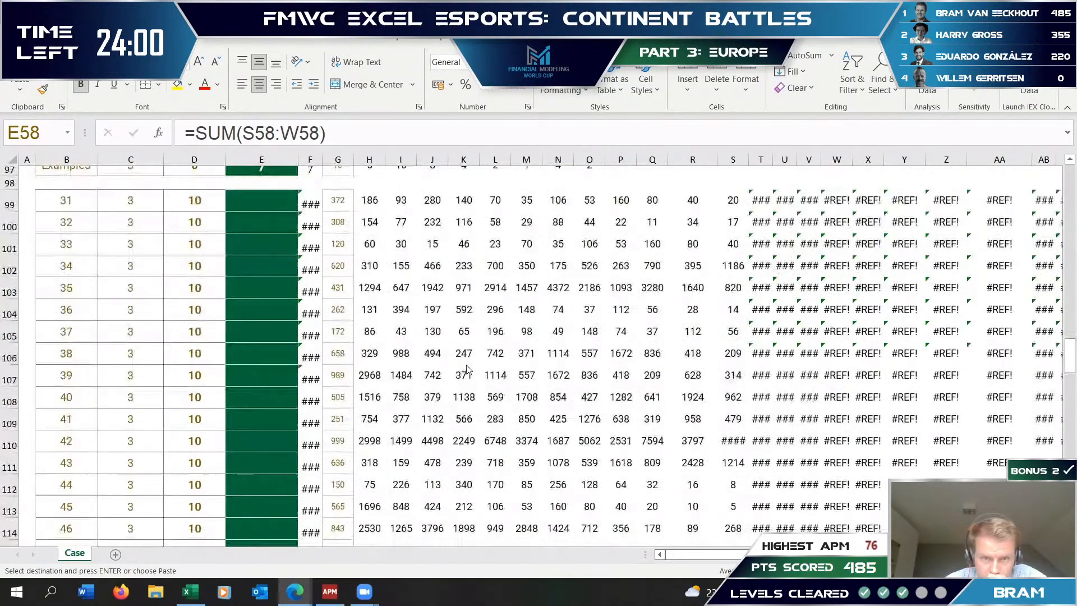
scroll(470, 367, up, 5)
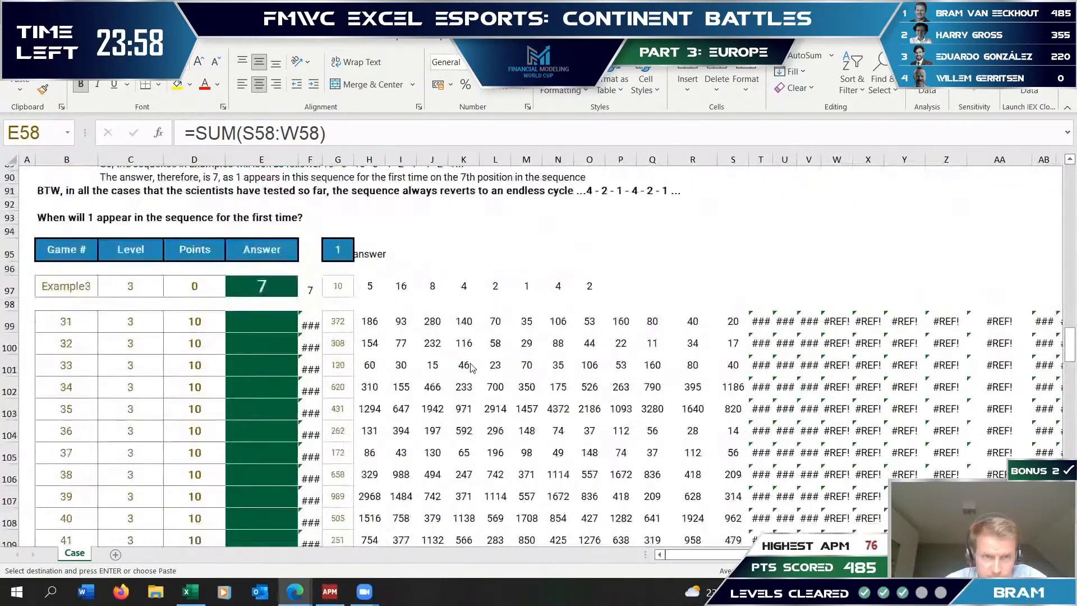
click(307, 328)
click(274, 331)
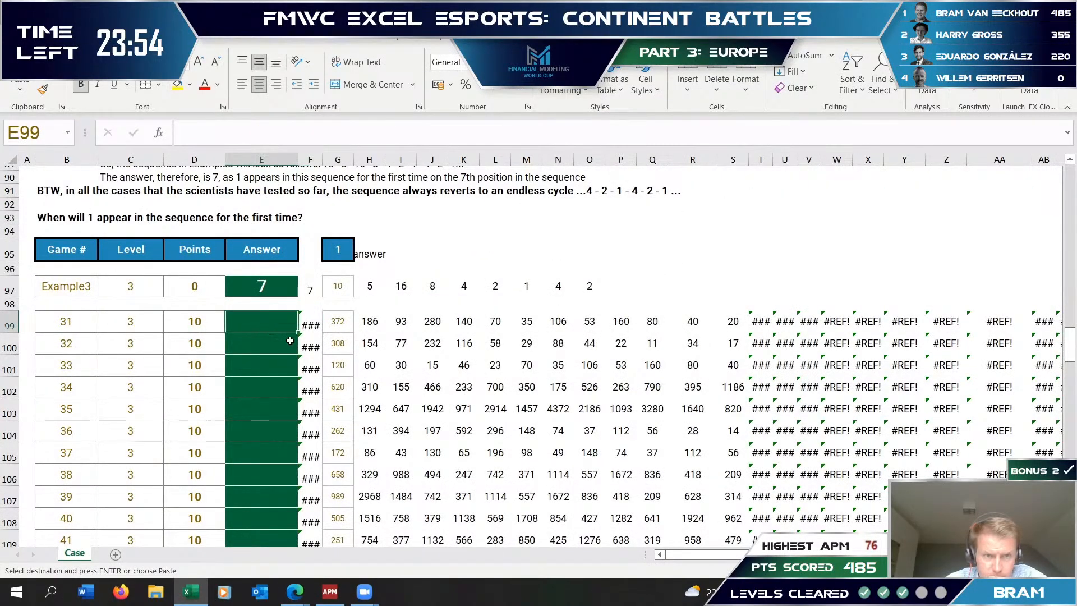
scroll(292, 336, up, 1)
scroll(300, 337, down, 4)
scroll(302, 338, down, 1)
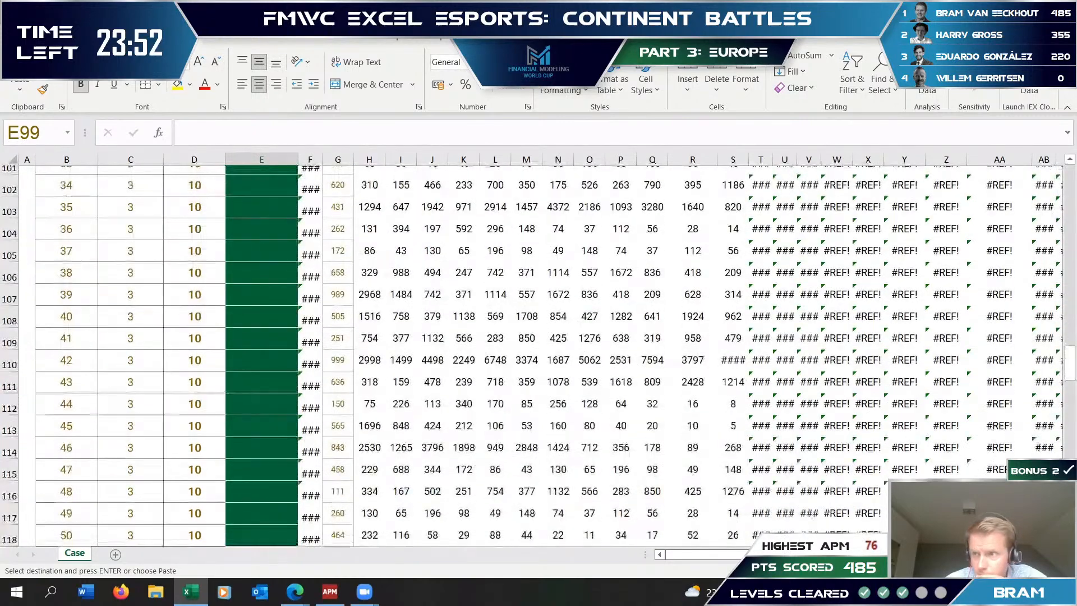
scroll(392, 391, down, 4)
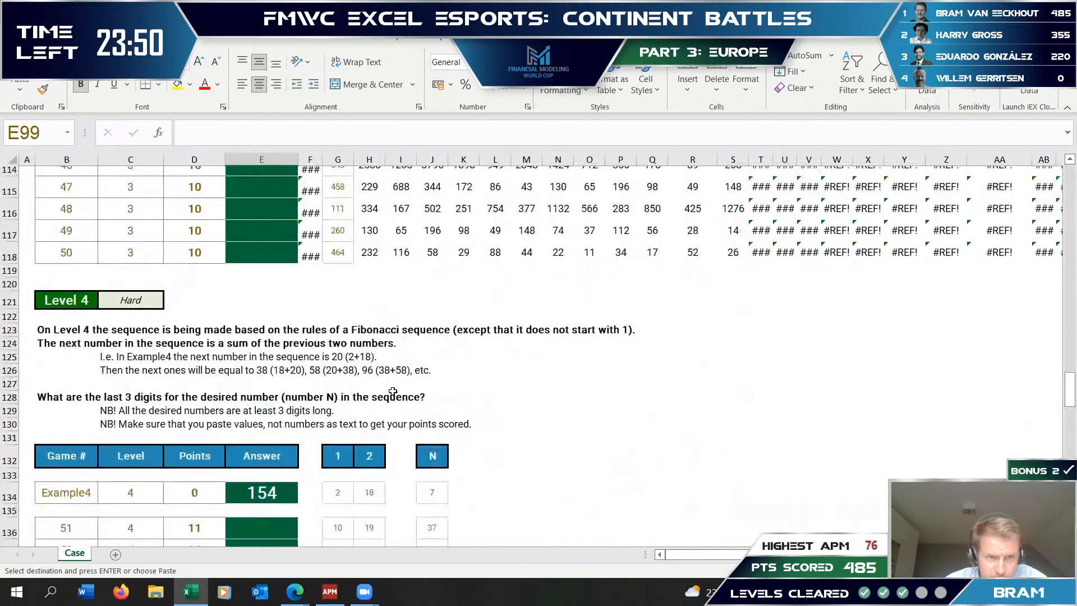
scroll(326, 362, down, 2)
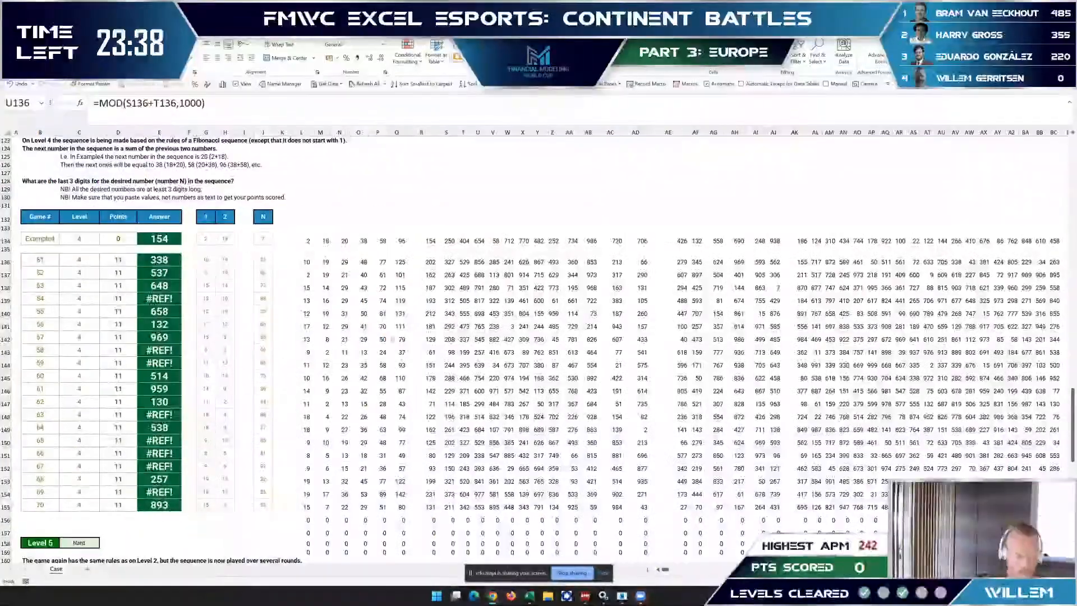
- Inspect the ranges used by the MOD and INDEX formula in E139 for game 54 of Level 4
click(363, 265)
key(Left)
key(Left)
key(Left)
key(Left)
key(Left)
key(Left)
key(Left)
key(Left)
key(Left)
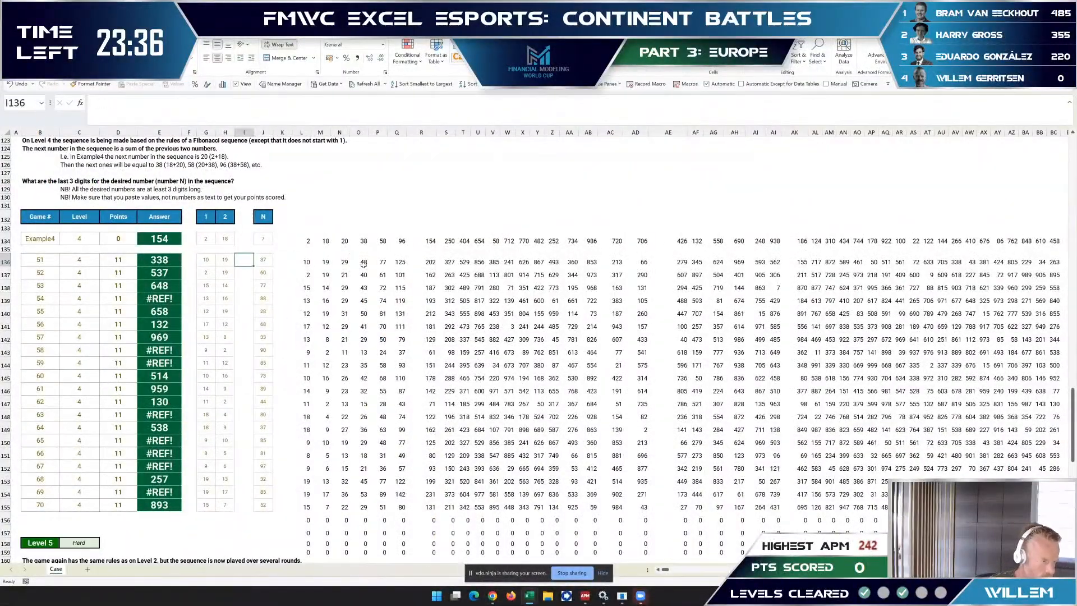
key(Down)
key(Down)
key(Down)
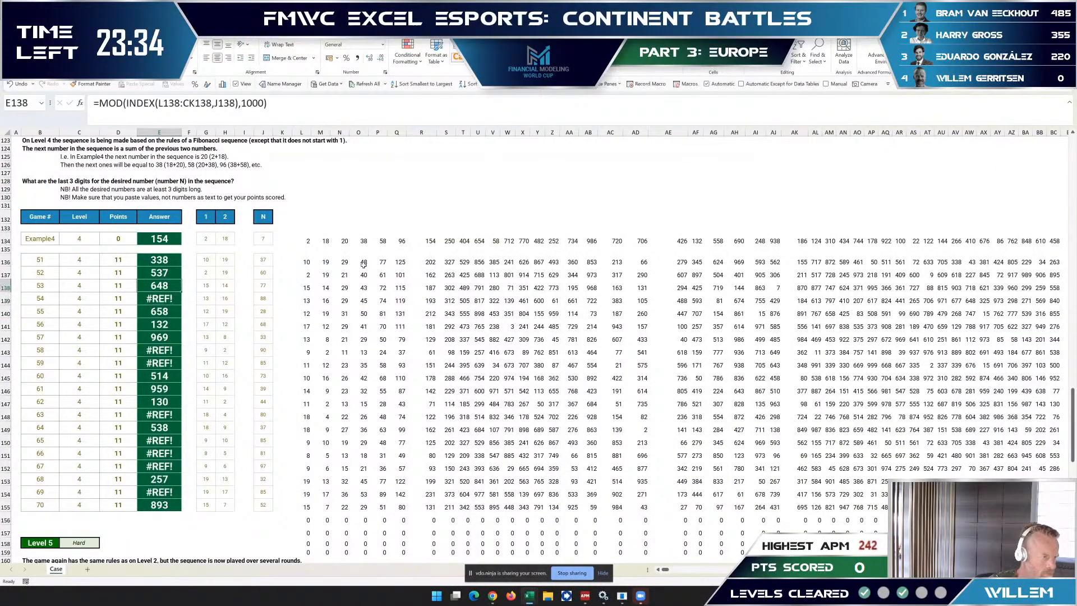
key(Left)
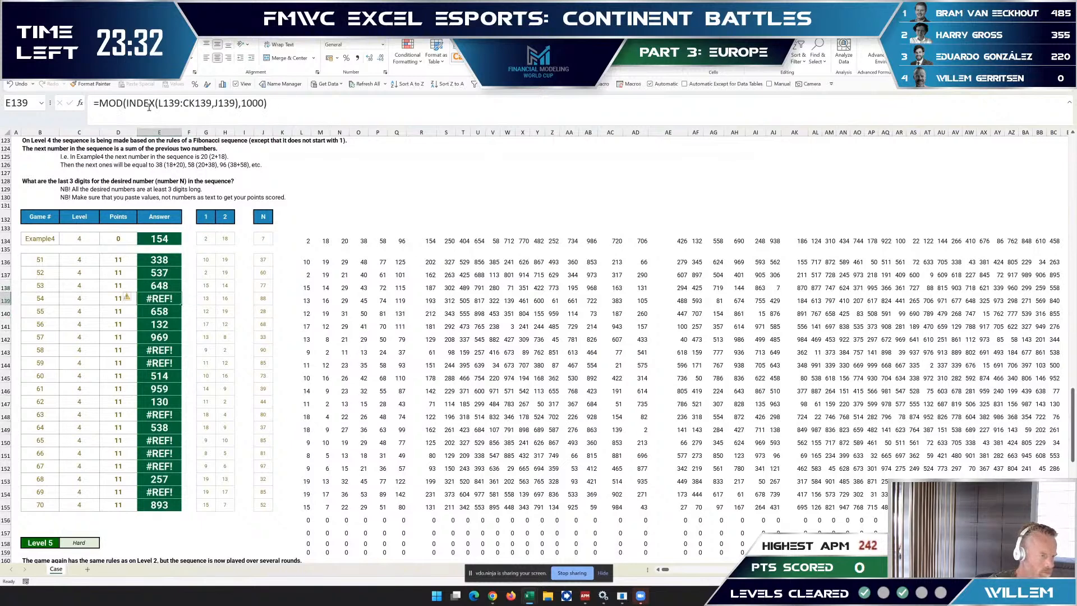
click(180, 103)
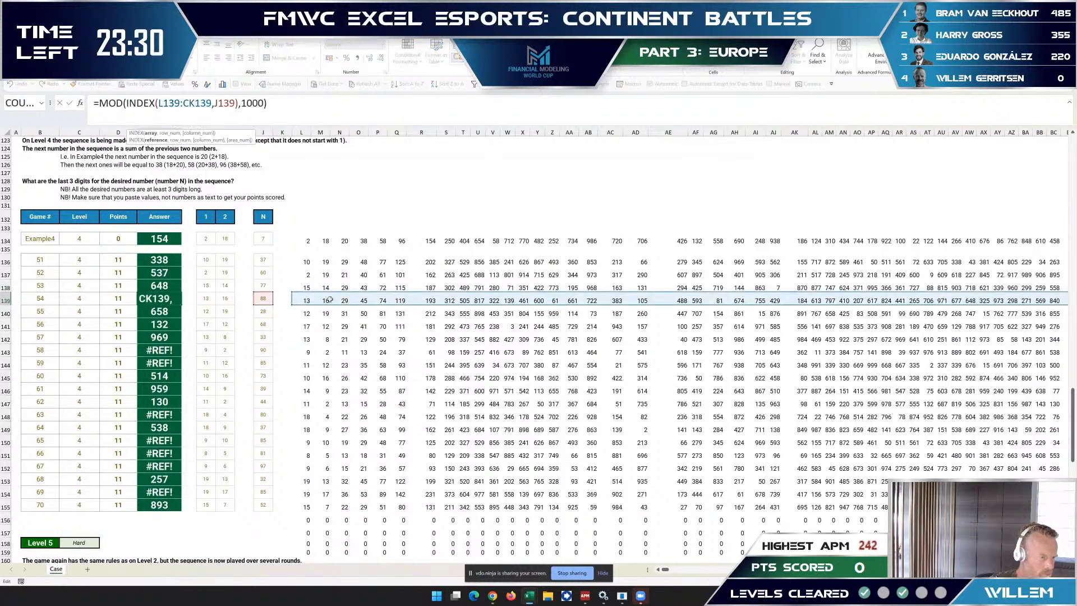
- Extend the MOD sequence formulas in rows 134 to 159 from column CK across to column FK
click(312, 297)
key(ctrl+Right)
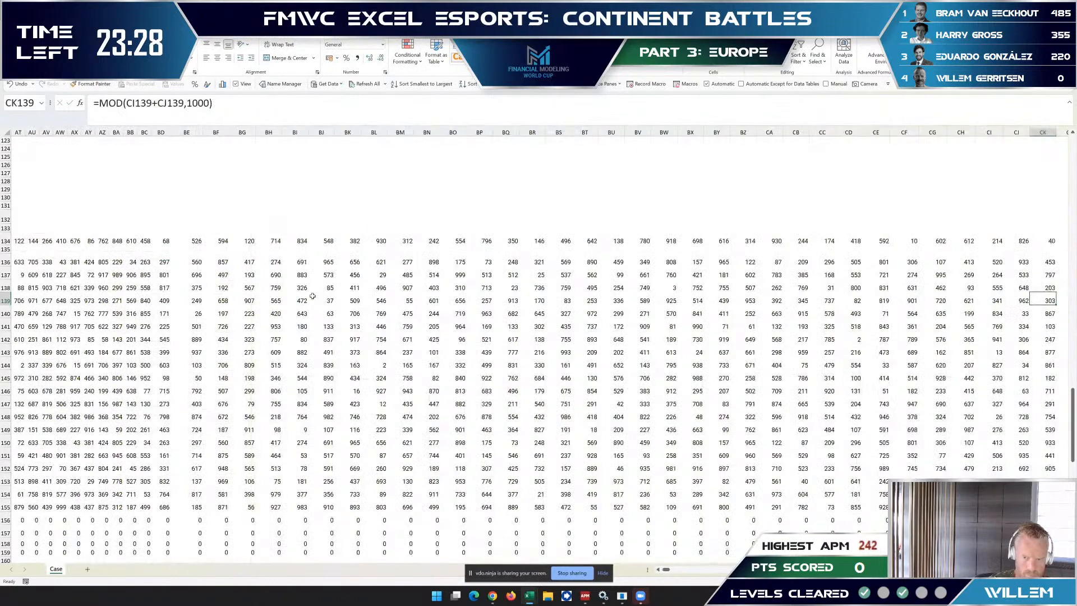
key(Up)
key(Up)
key(Up)
key(Up)
key(Up)
key(shift+Down)
key(shift+Down)
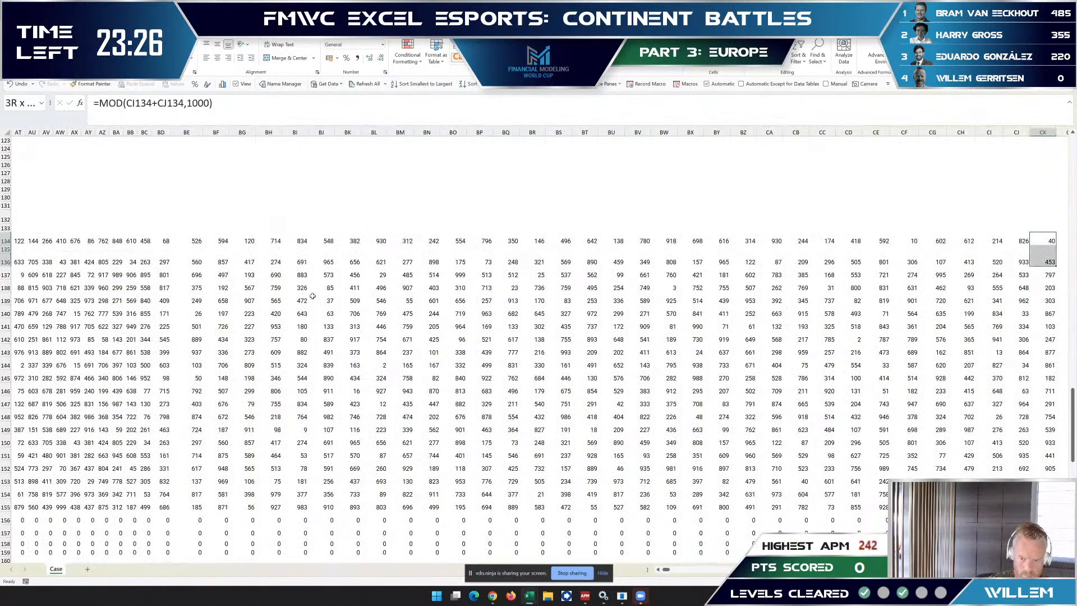
key(ctrl+shift+Down)
key(ctrl+c)
key(shift+Right)
key(shift+Right)
key(shift+Right)
key(shift+Right)
key(shift+Right)
key(shift+Right)
key(shift+Right)
key(shift+Right)
key(shift+Right)
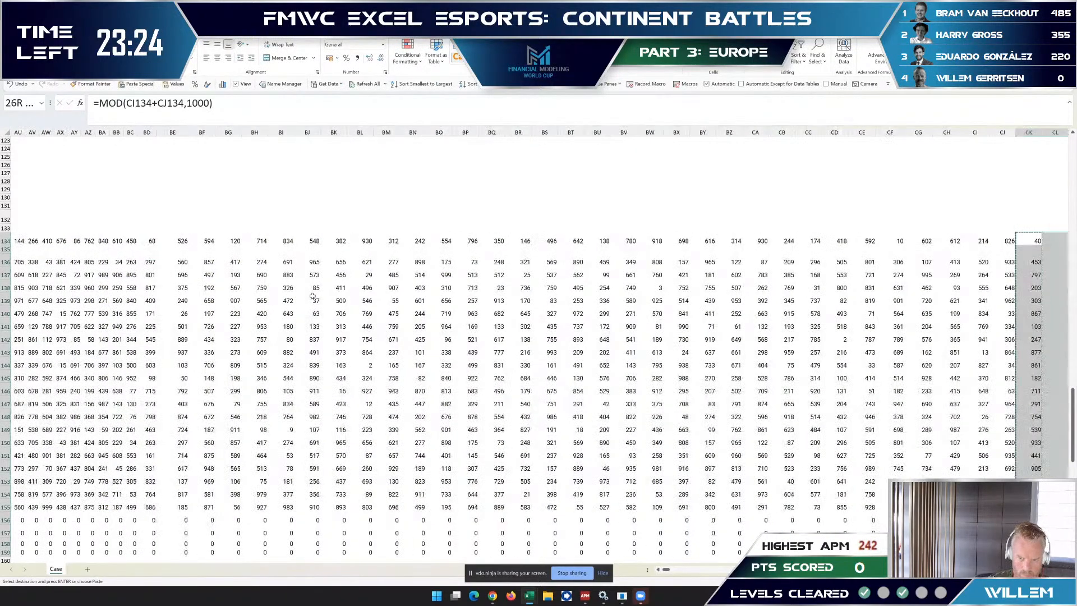
key(shift+Right)
key(shift+Right)
key(shift+Right)
key(shift+Right)
key(shift+Right)
key(shift+Right)
key(shift+Right)
key(shift+Right)
key(shift+Right)
key(shift+Right)
key(shift+Right)
key(shift+Right)
key(shift+Right)
key(shift+Right)
key(shift+Right)
key(shift+Right)
key(shift+Right)
key(shift+Right)
key(shift+Right)
key(shift+Right)
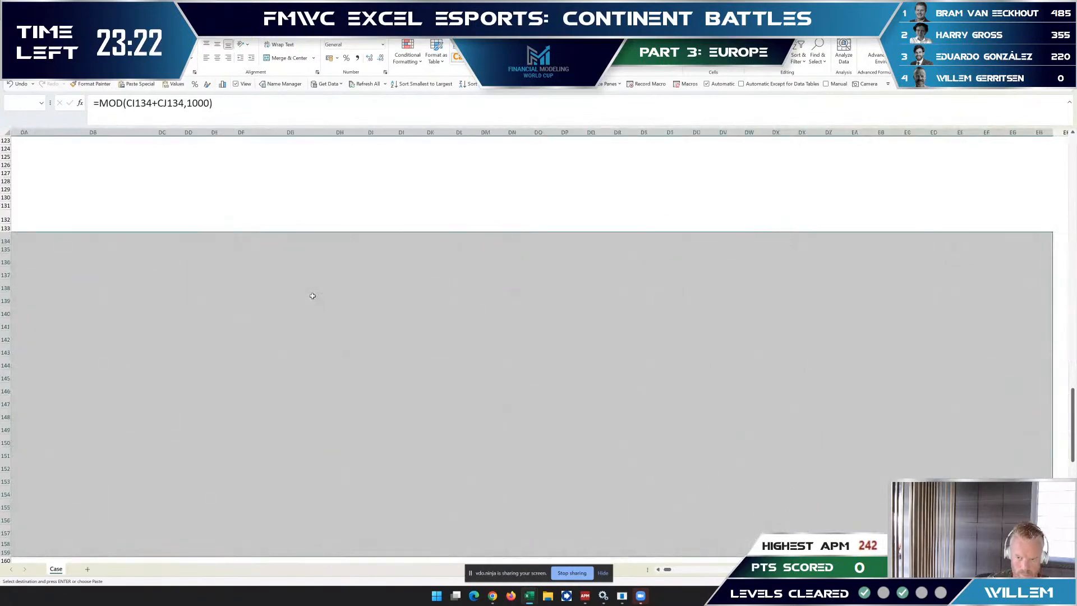
key(shift+Right)
key(Return)
- Go back to the start of the Level 4 sequences and check the starting-number references in columns L and M
key(Left)
key(Left)
key(Left)
key(Left)
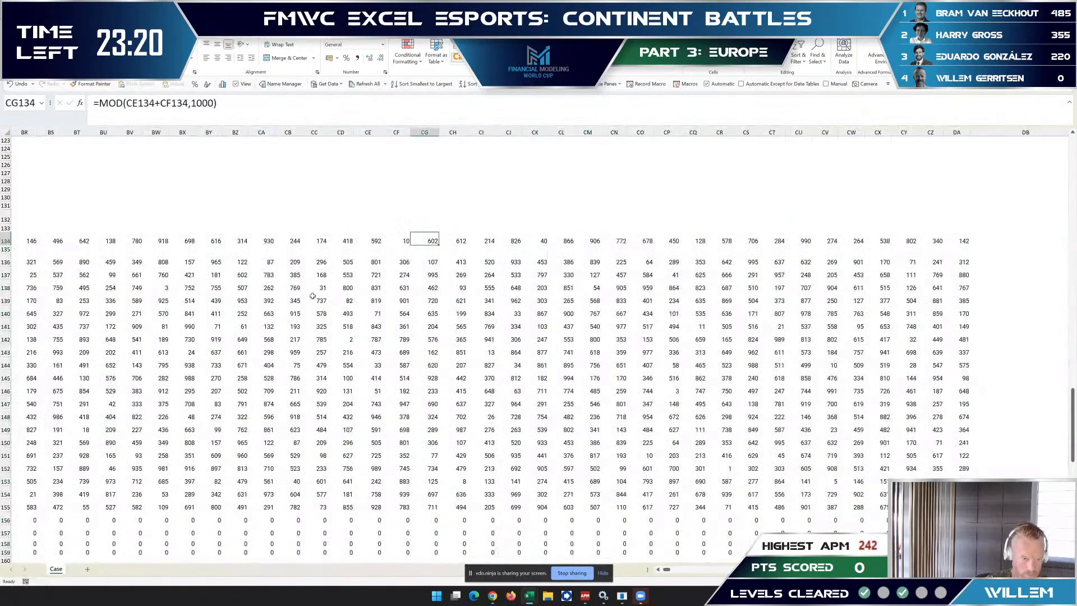
key(ctrl+Left)
key(ctrl+Left)
key(ctrl+Left)
key(ctrl+Left)
key(ctrl+Left)
key(Right)
key(Down)
key(Down)
key(Down)
key(Down)
key(Left)
key(Left)
key(Left)
key(Left)
key(ctrl+Right)
key(Right)
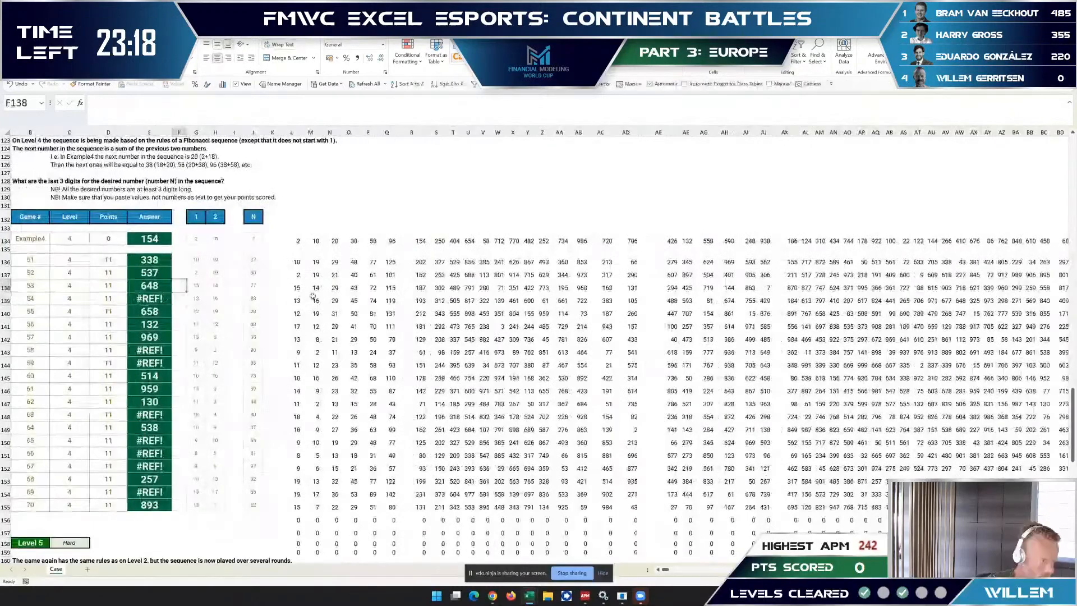
click(305, 262)
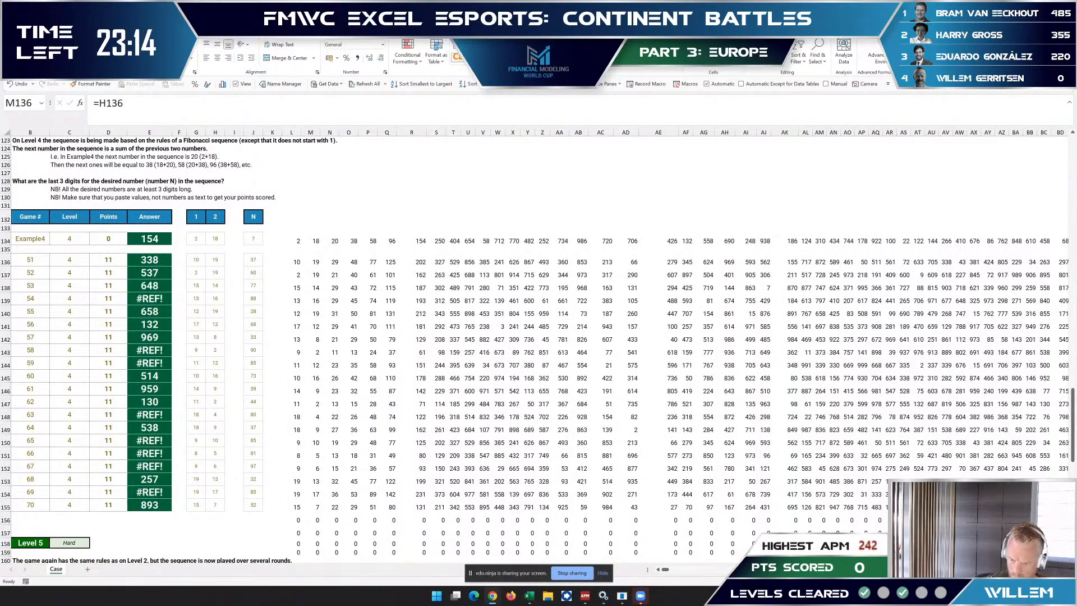
click(285, 301)
click(158, 249)
click(388, 274)
click(294, 300)
click(297, 286)
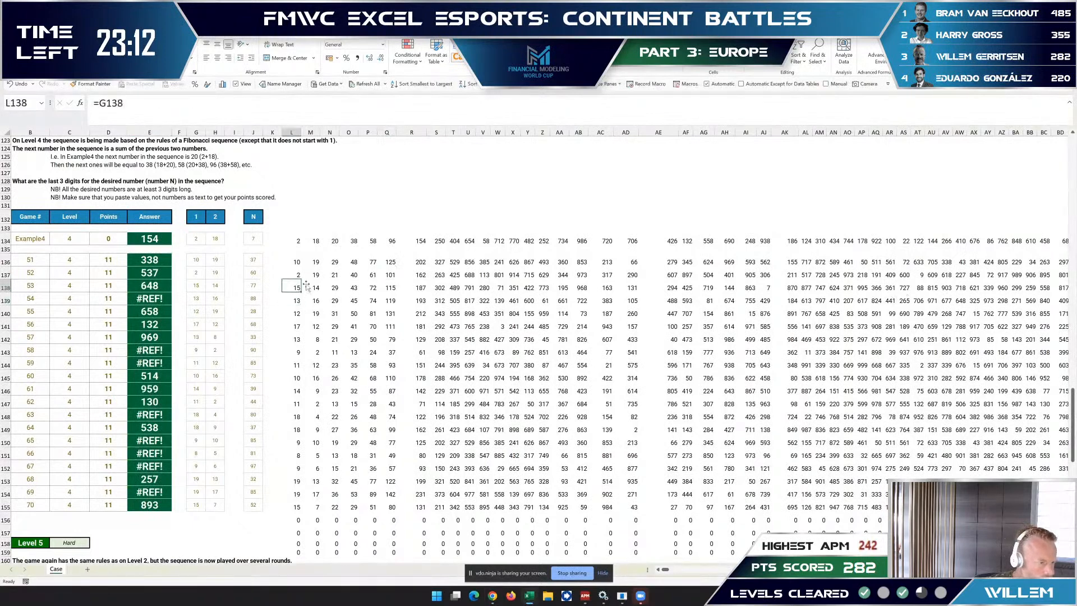
key(Down)
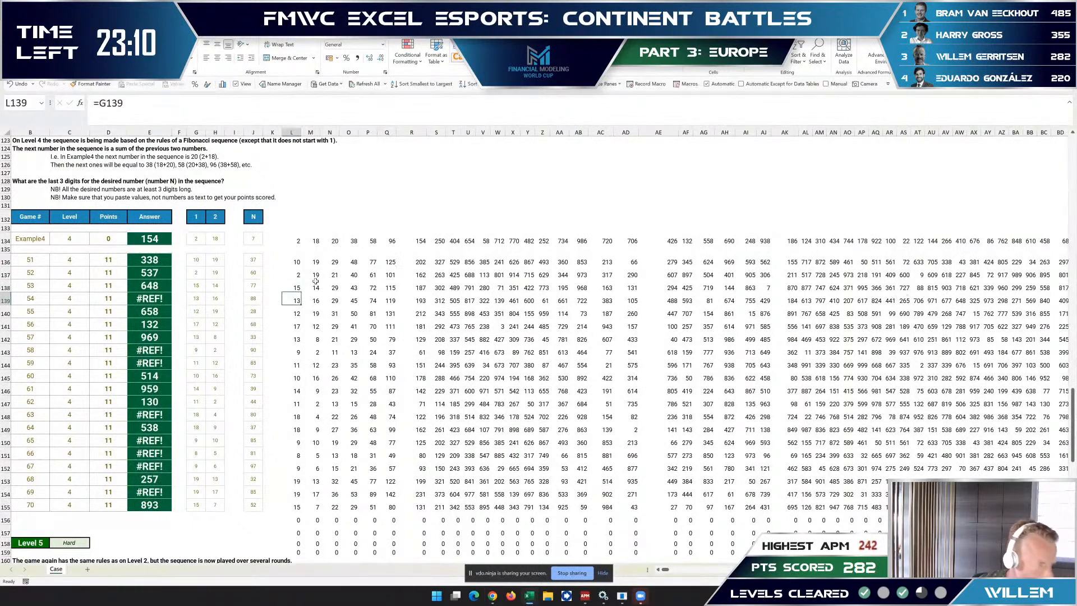
key(Right)
key(Right)
- Change the INDEX range in E139 so the formula reads =MOD(INDEX(L139:FK139,J139),1000)
key(Left)
key(Left)
key(Left)
key(Left)
key(Left)
key(Left)
key(Left)
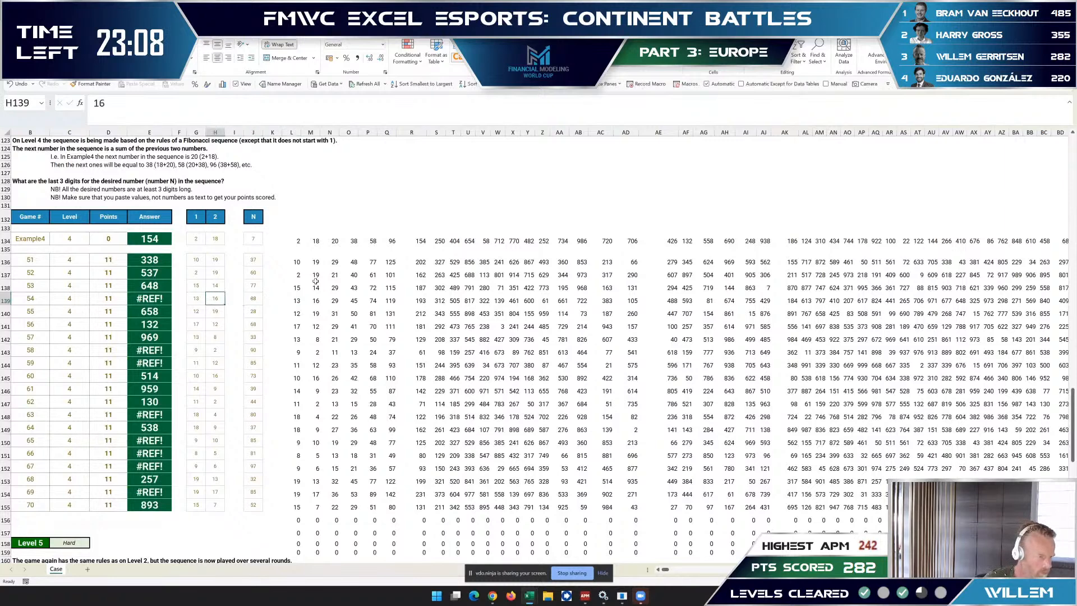
click(178, 104)
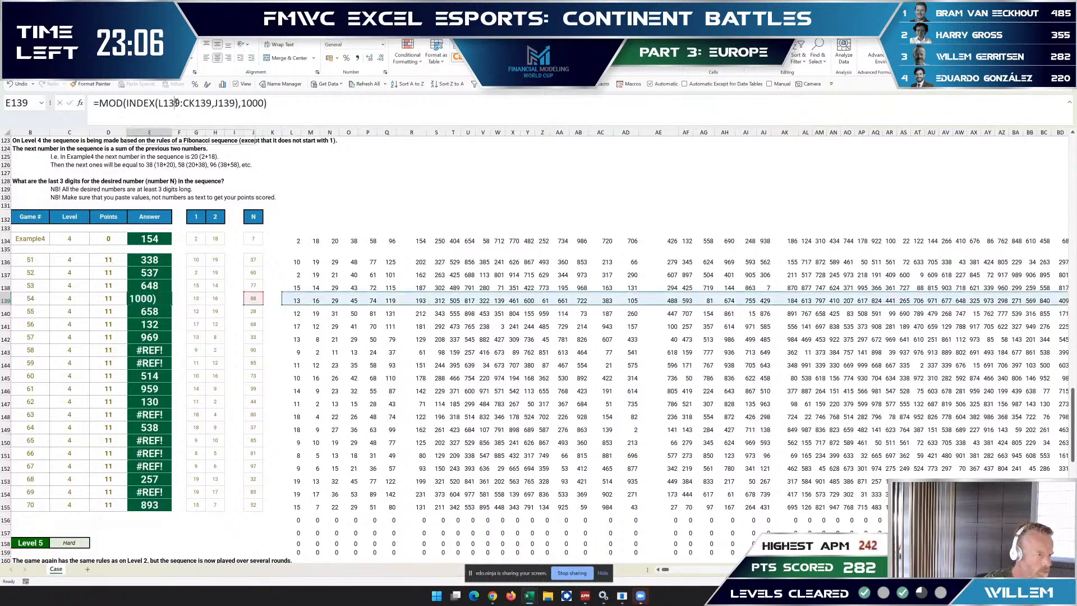
drag(180, 104, 175, 103)
double_click(180, 104)
click(293, 297)
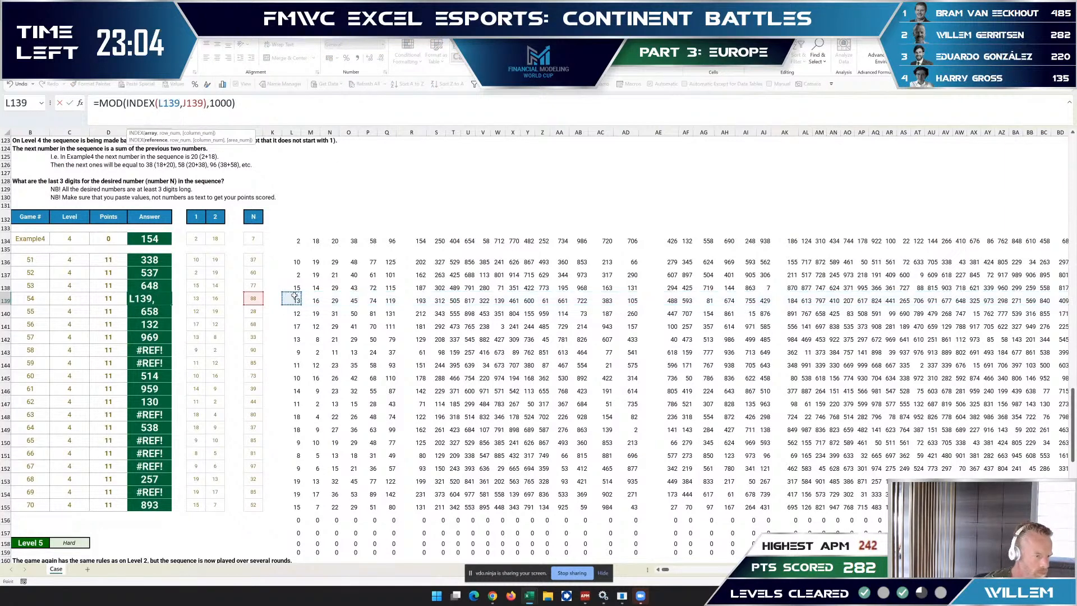
key(ctrl+shift+Right)
key(Return)
key(Up)
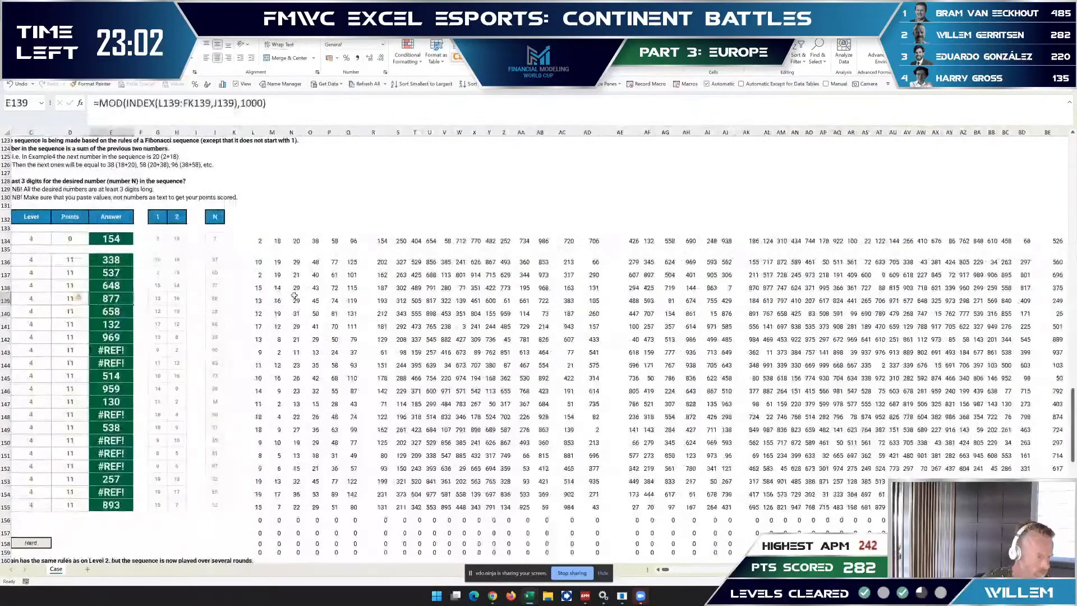
- Copy the E139 formula down the remaining Level 4 answers through game 70
key(ctrl+c)
key(ctrl+shift+Down)
key(ctrl+v)
key(Escape)
- Copy all Level 4 answers for games 51 to 70 in E136:E155
key(Up)
key(Up)
key(Up)
key(Up)
key(Up)
key(Down)
key(Down)
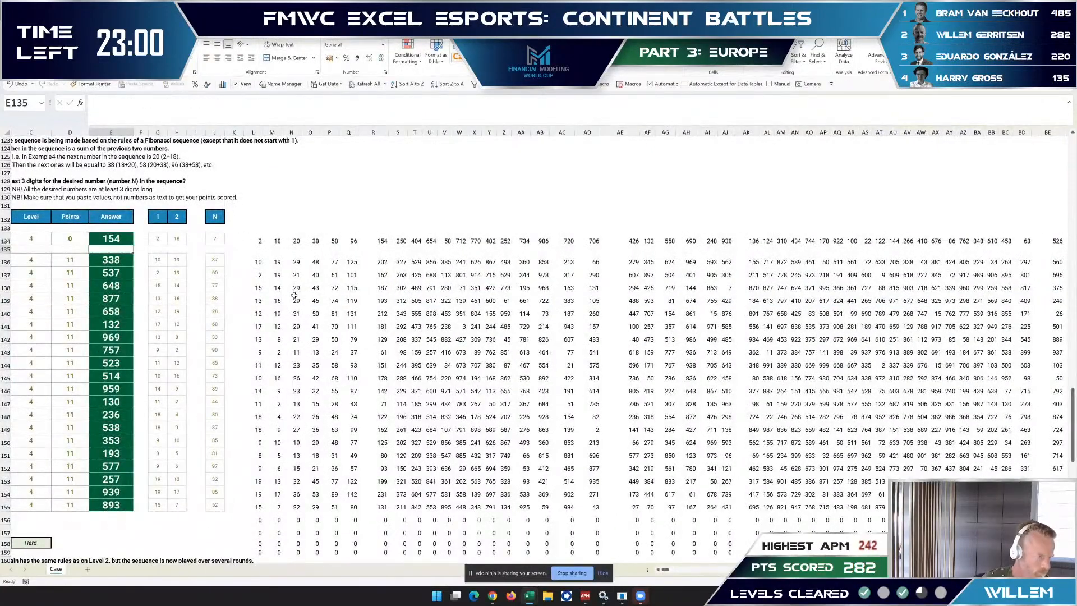
key(ctrl+shift+Down)
key(ctrl+c)
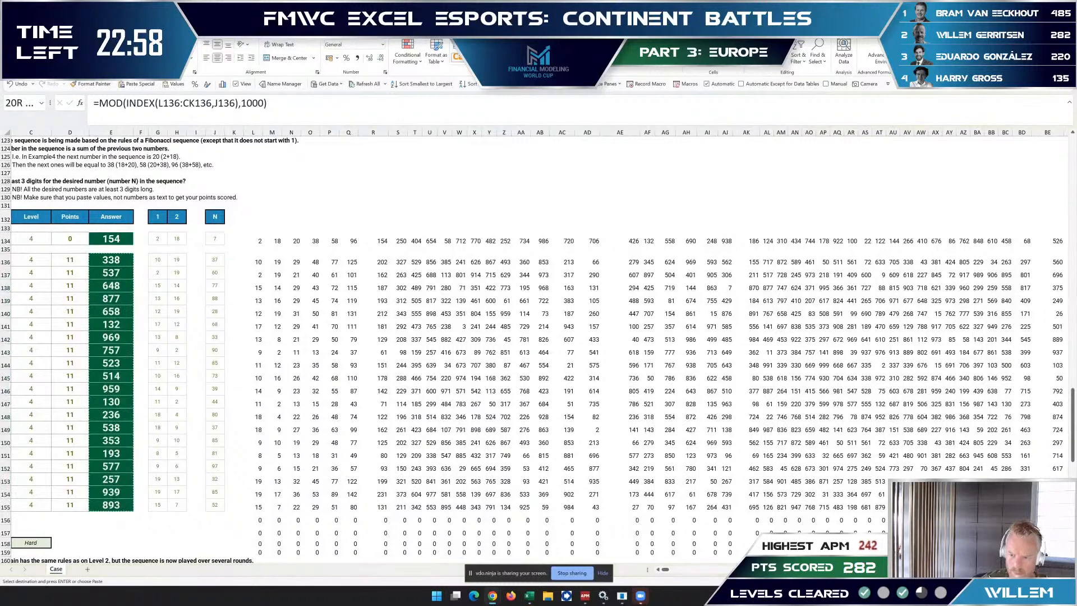
key(ctrl+shift+v)
- Move on to the Level 5 section and view its instructions and answer table
key(ctrl+Down)
key(ctrl+Down)
key(Up)
key(Up)
key(Up)
key(Up)
key(Up)
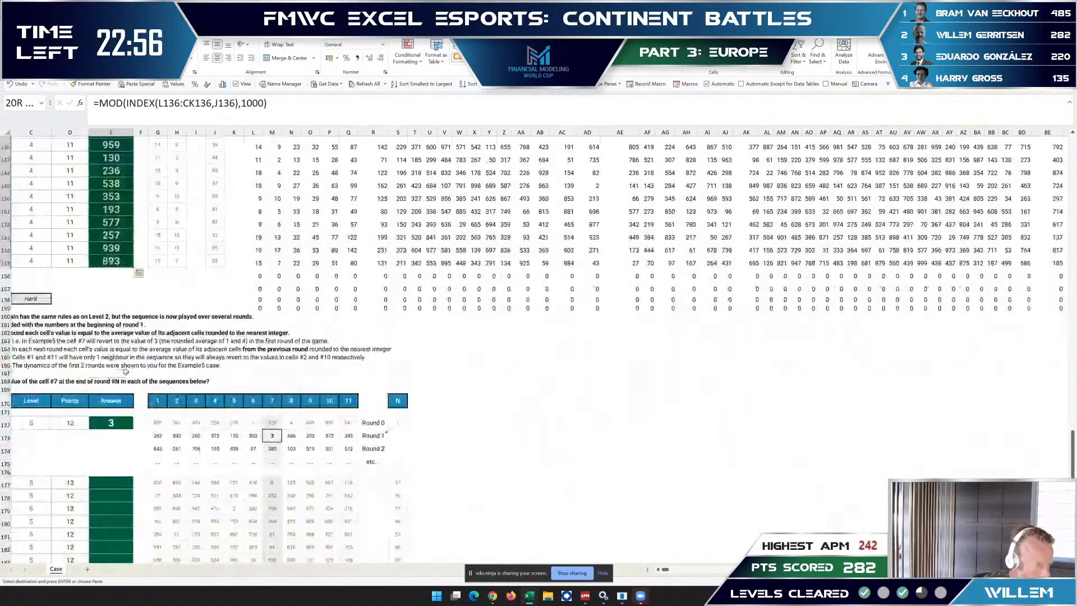
key(shift+Home)
key(shift+Up)
key(shift+Up)
key(shift+Up)
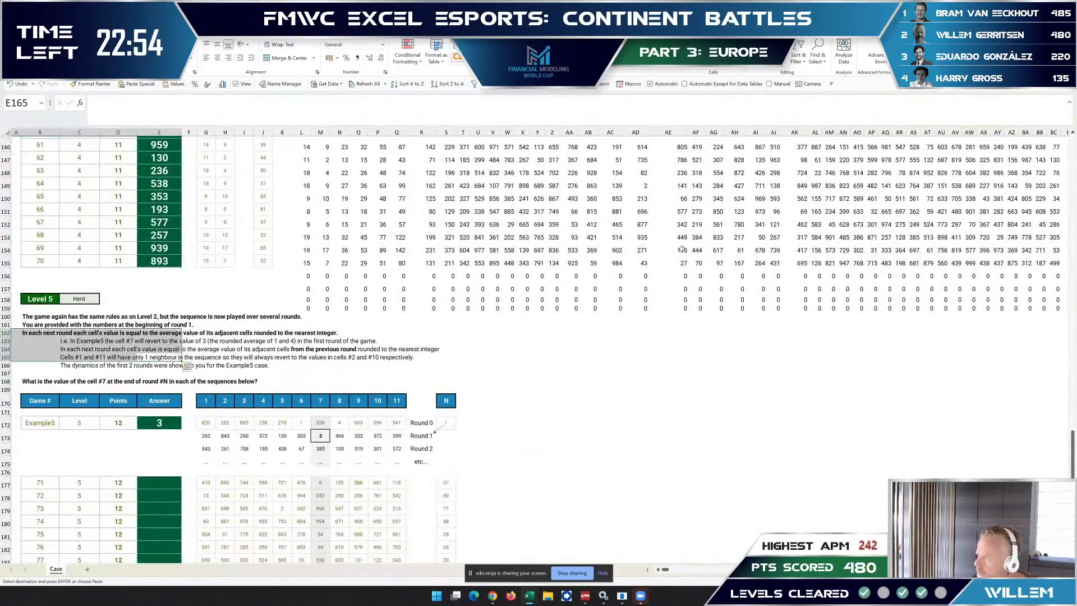
drag(115, 362, 66, 350)
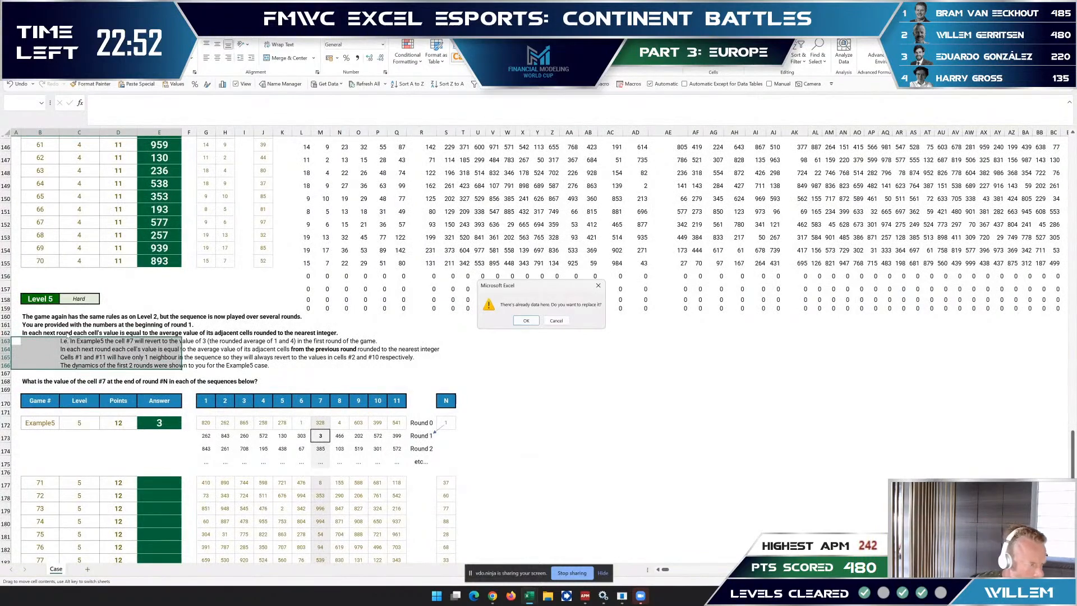
key(Escape)
- Look over the Level 5 rules, check back on the earlier Level 2 section, and return to the Level 5 table
click(75, 325)
click(148, 325)
scroll(147, 312, down, 2)
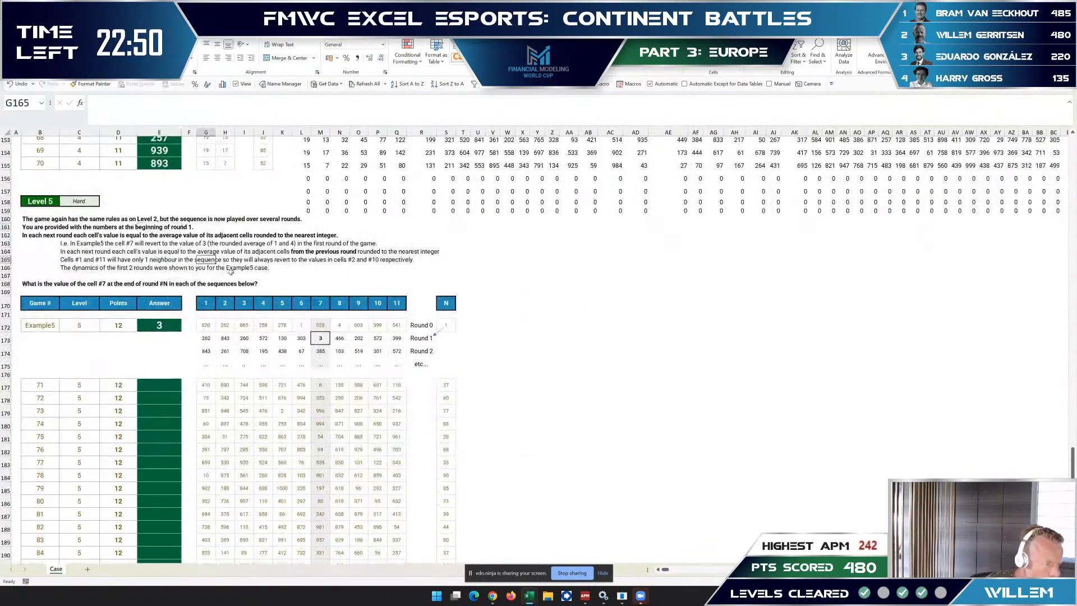
click(262, 268)
scroll(263, 242, up, 15)
scroll(263, 225, up, 20)
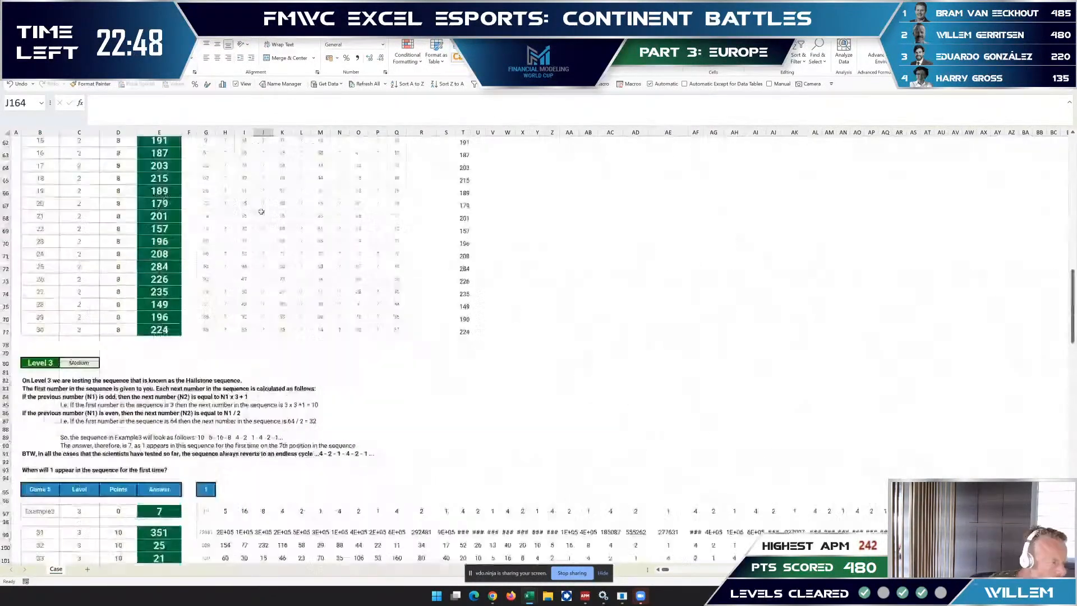
click(268, 326)
scroll(269, 329, down, 20)
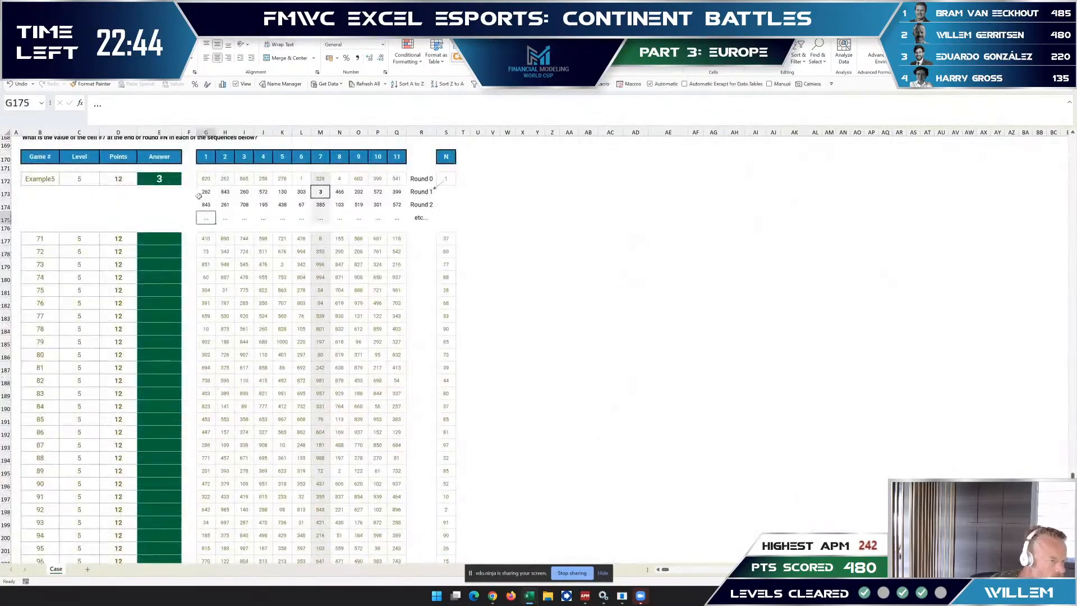
- Read the Level 5 averaging rules in rows 162 to 166, including the handling of cells #1 and #11
scroll(223, 251, up, 5)
click(172, 234)
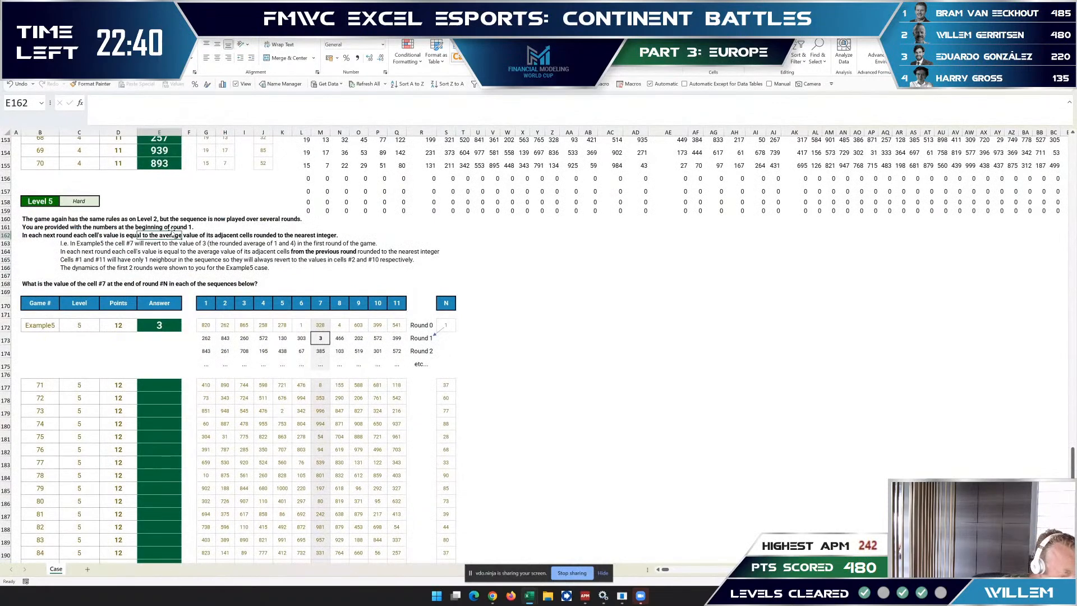
key(Down)
key(Down)
key(Down)
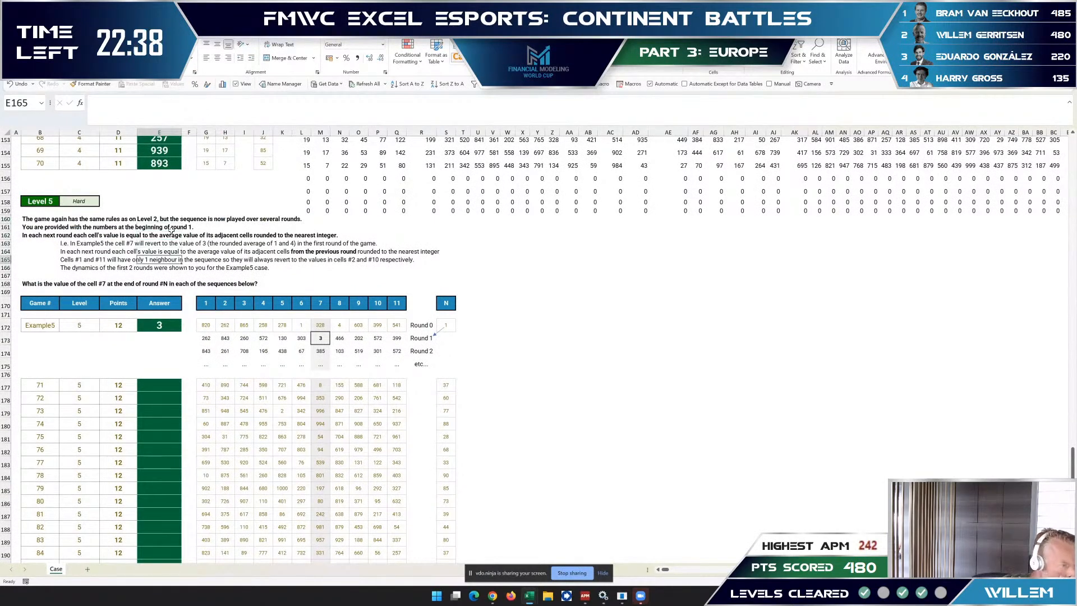
key(Up)
key(Up)
key(Up)
key(Left)
key(Left)
key(Left)
key(Right)
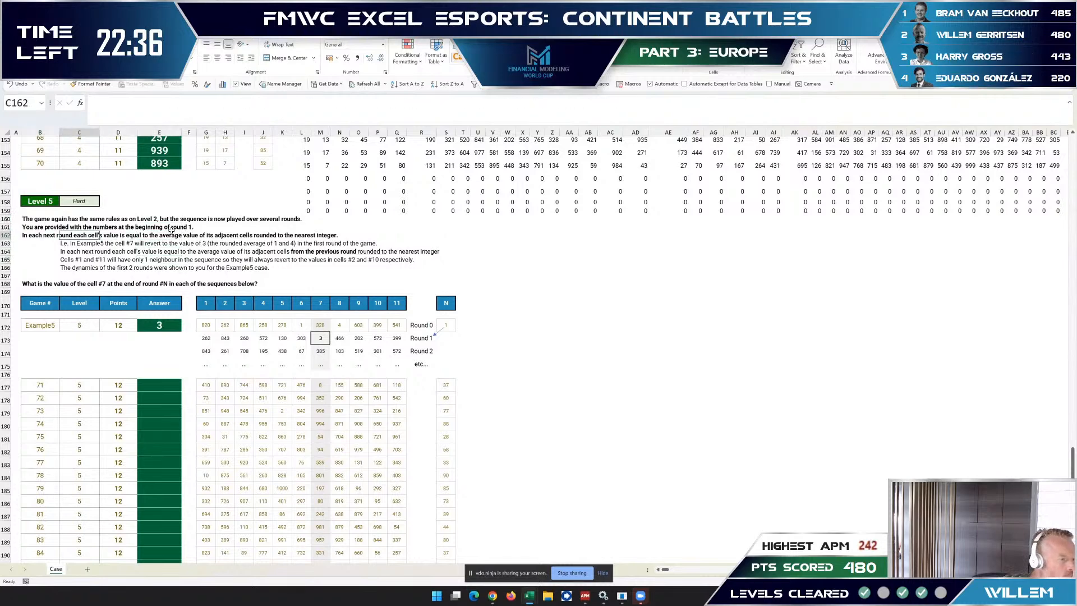
key(Right)
key(Right)
key(Right)
key(Right)
key(Right)
key(Down)
key(Down)
key(Down)
key(Down)
key(Down)
key(Down)
key(Down)
key(Down)
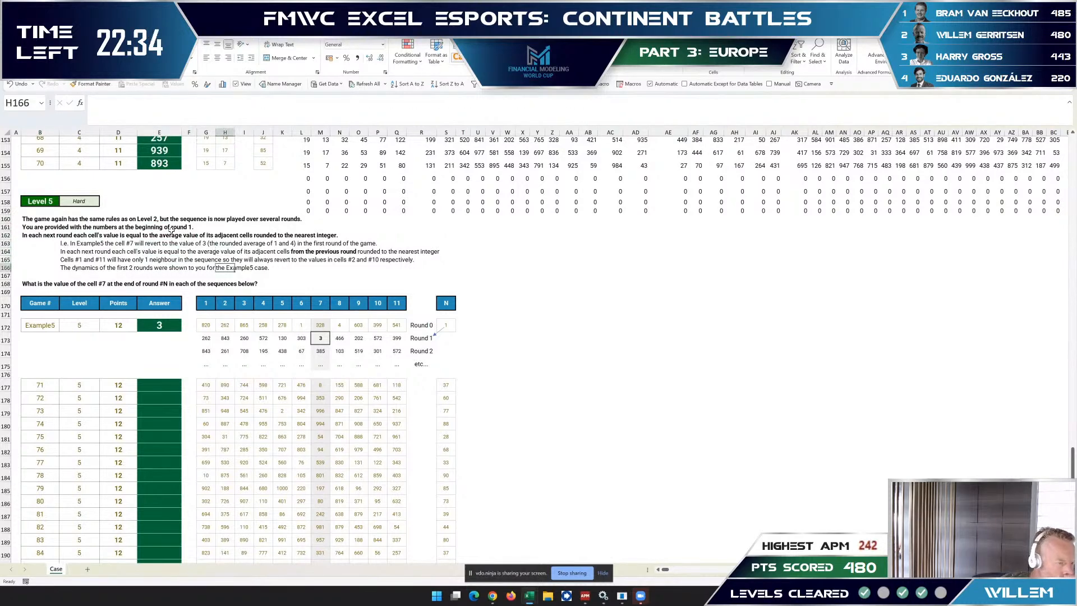
- Examine the Example5 values for rounds 0 and 1, from cell #7 back to cell #1
key(Right)
key(Right)
key(Right)
key(Right)
key(Right)
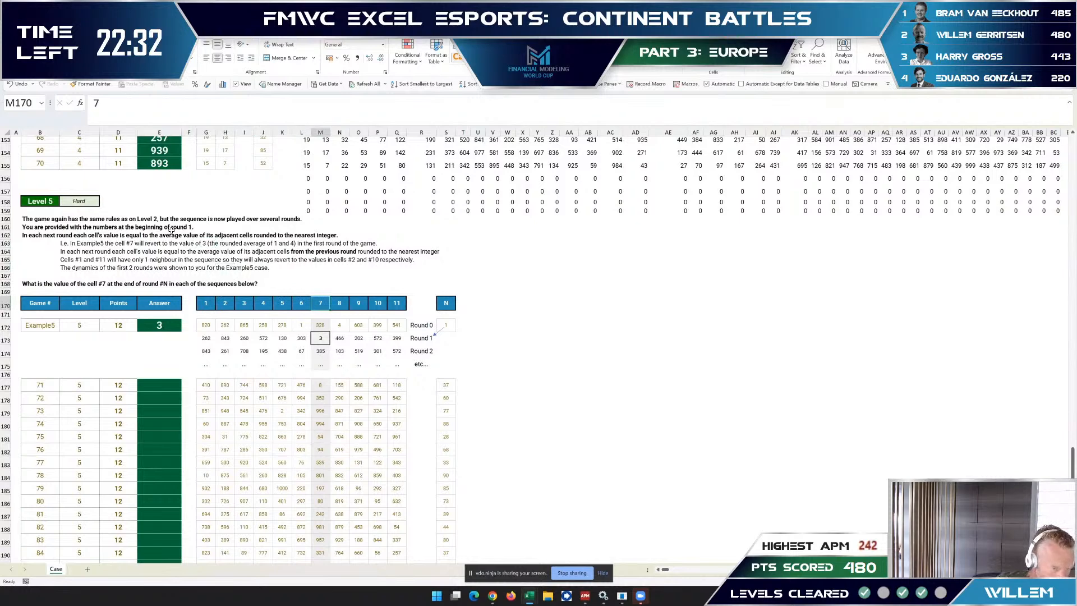
key(Down)
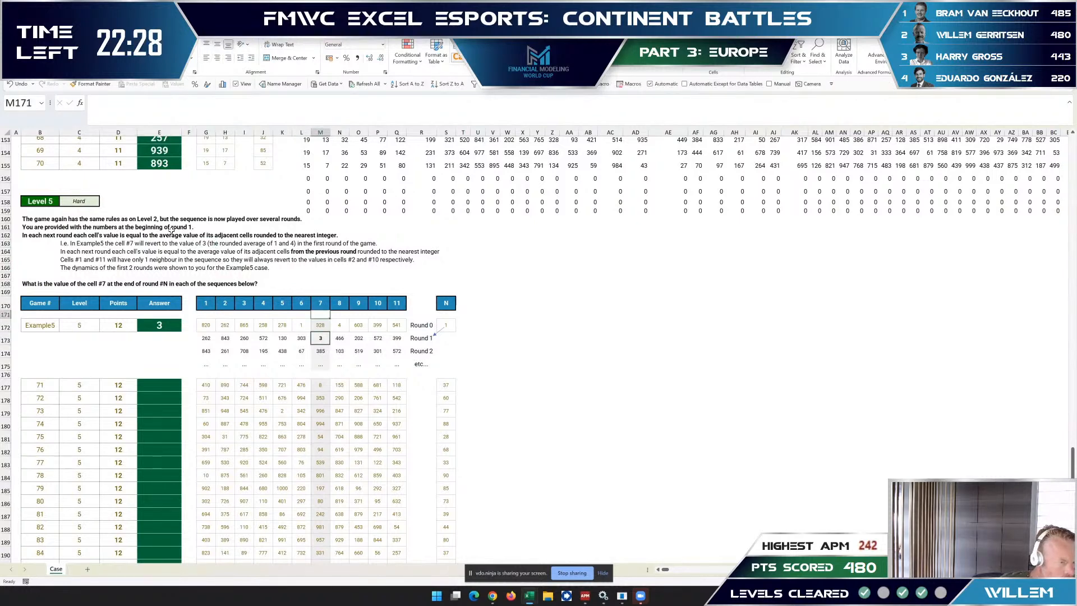
key(Down)
key(Left)
key(Left)
key(Left)
key(Left)
key(Left)
key(Left)
key(Down)
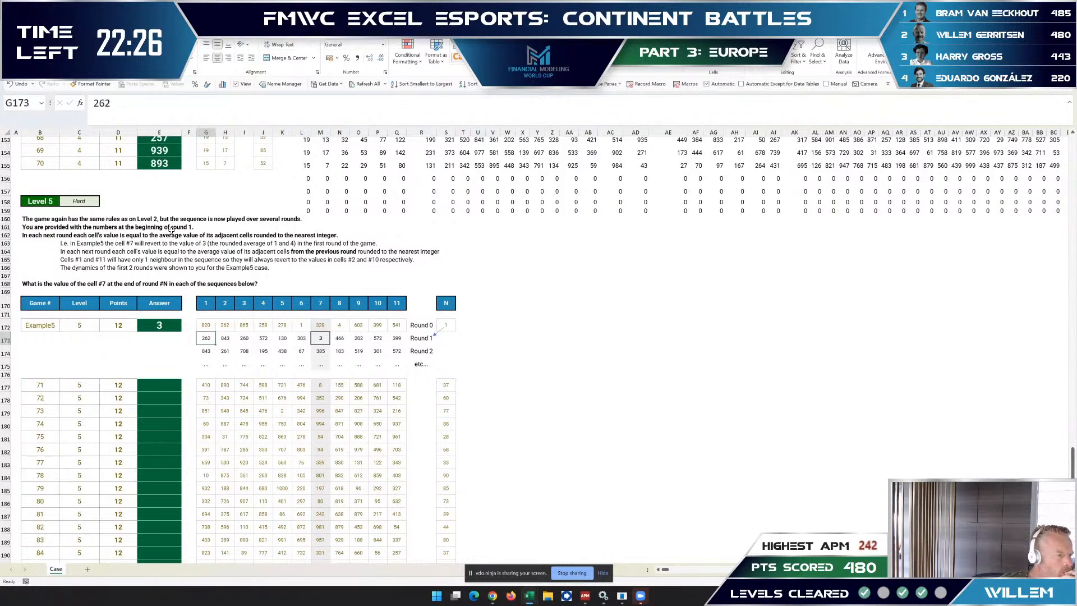
- Look over the Example5 round 1 values and the list of Level 5 games down to game 100
key(Right)
key(Right)
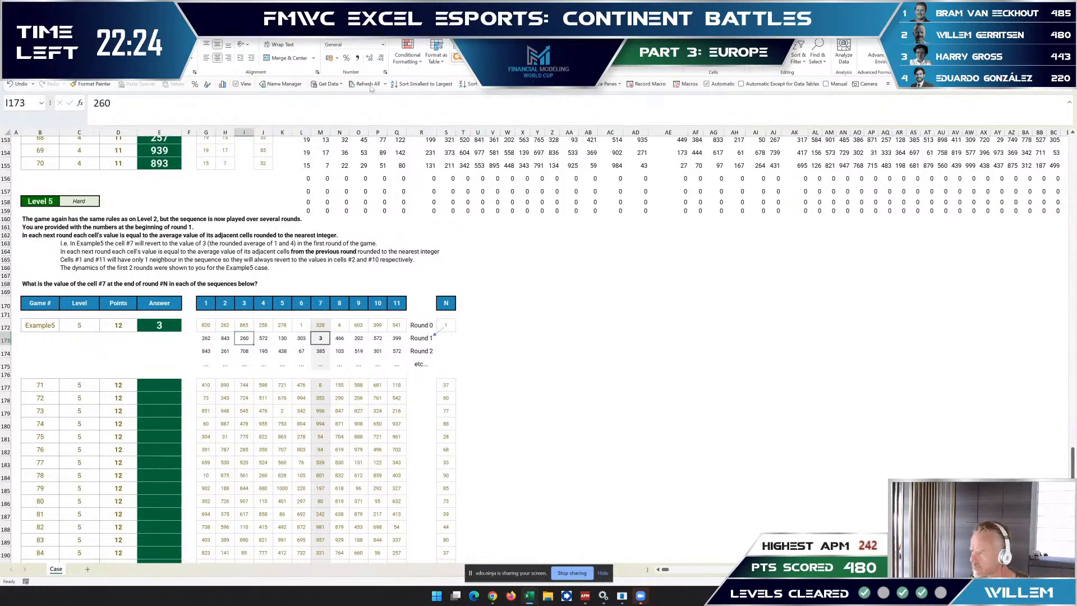
scroll(187, 213, down, 2)
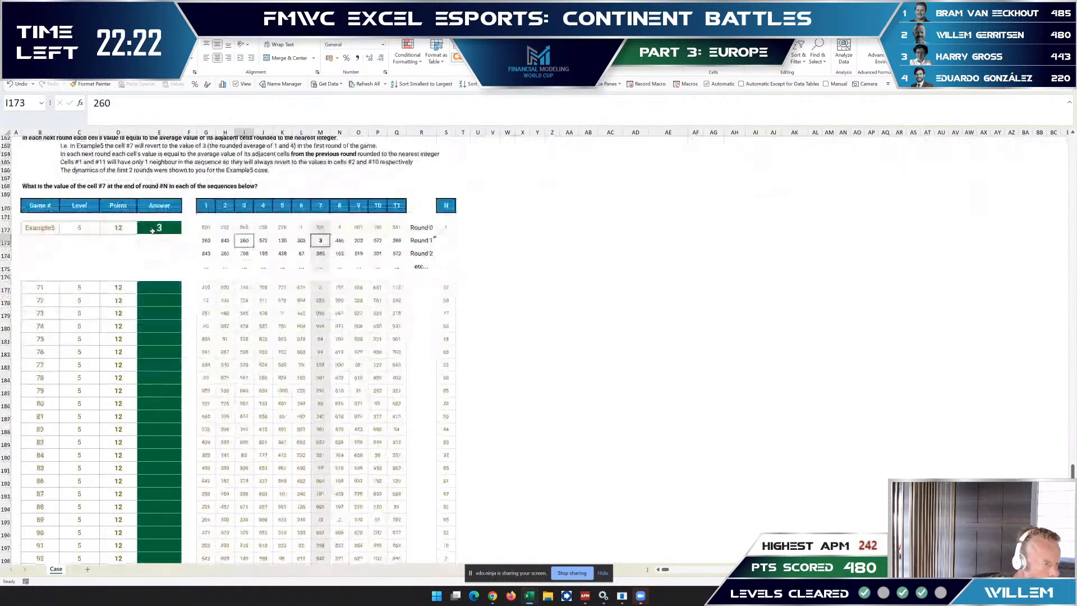
key(Left)
key(Left)
key(Left)
key(Left)
key(Down)
key(Down)
click(78, 284)
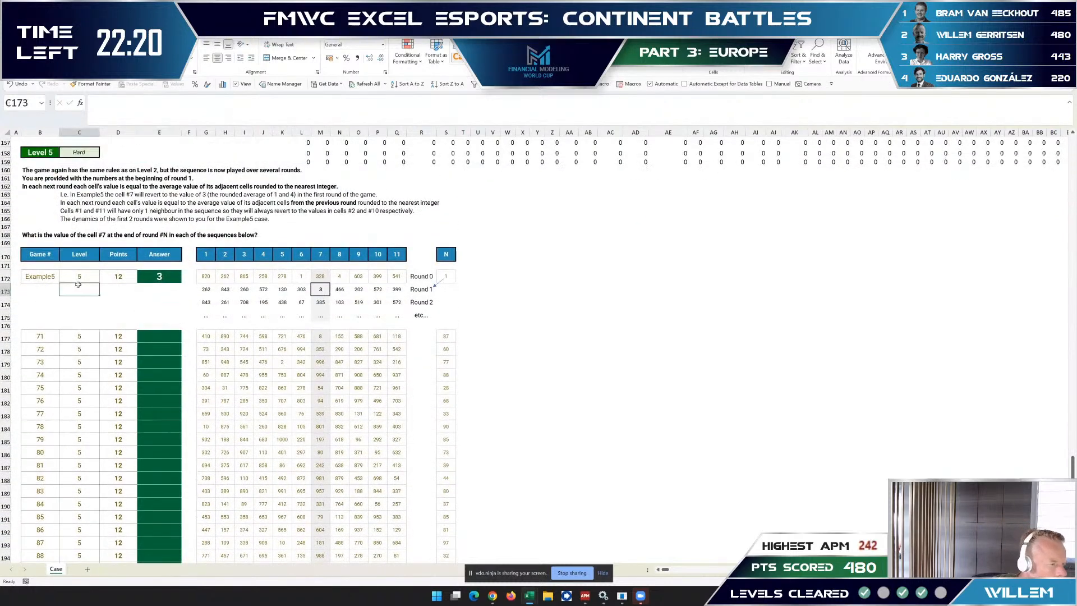
key(alt+Tab)
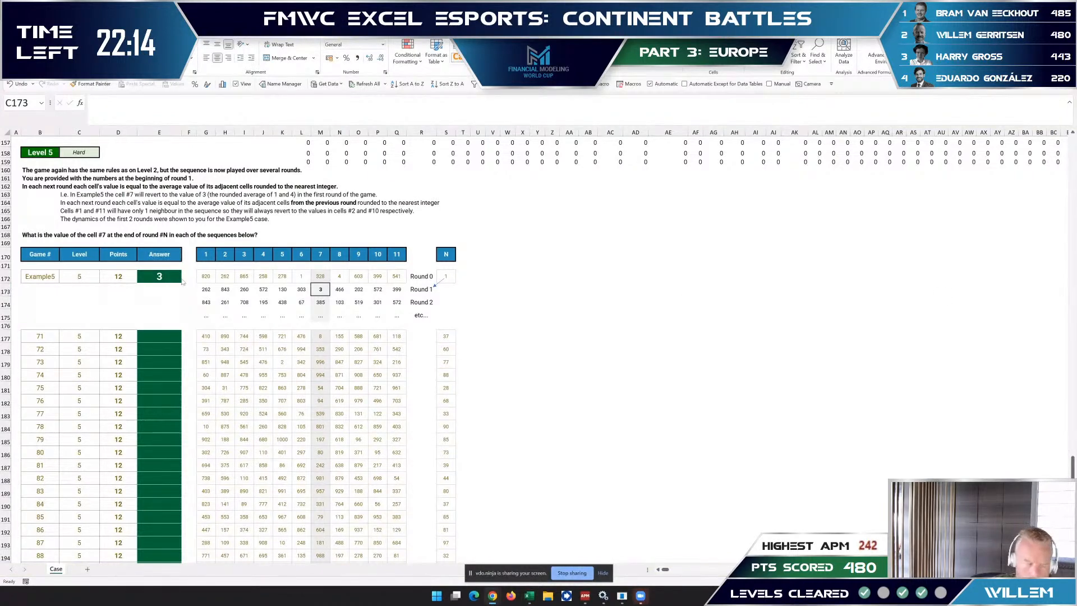
scroll(144, 235, down, 6)
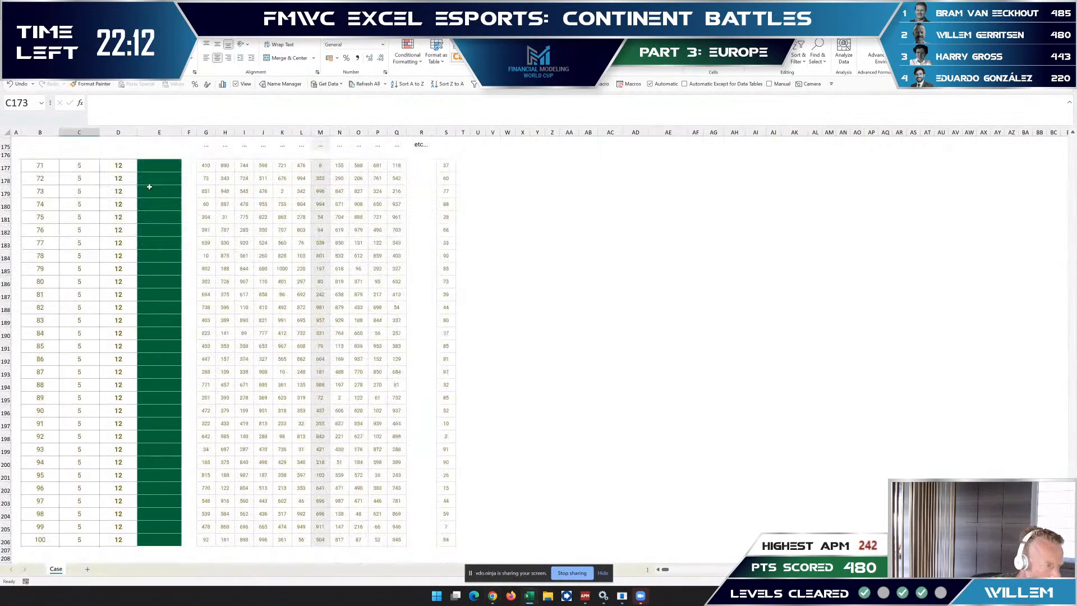
- Reread the Level 5 rules on the starting numbers and the adjacent-cell averaging in rows 161 and 162
scroll(143, 234, up, 8)
key(Up)
key(Up)
key(Up)
key(Up)
key(Up)
key(Up)
key(Up)
key(Up)
key(Up)
key(Up)
key(Up)
key(Up)
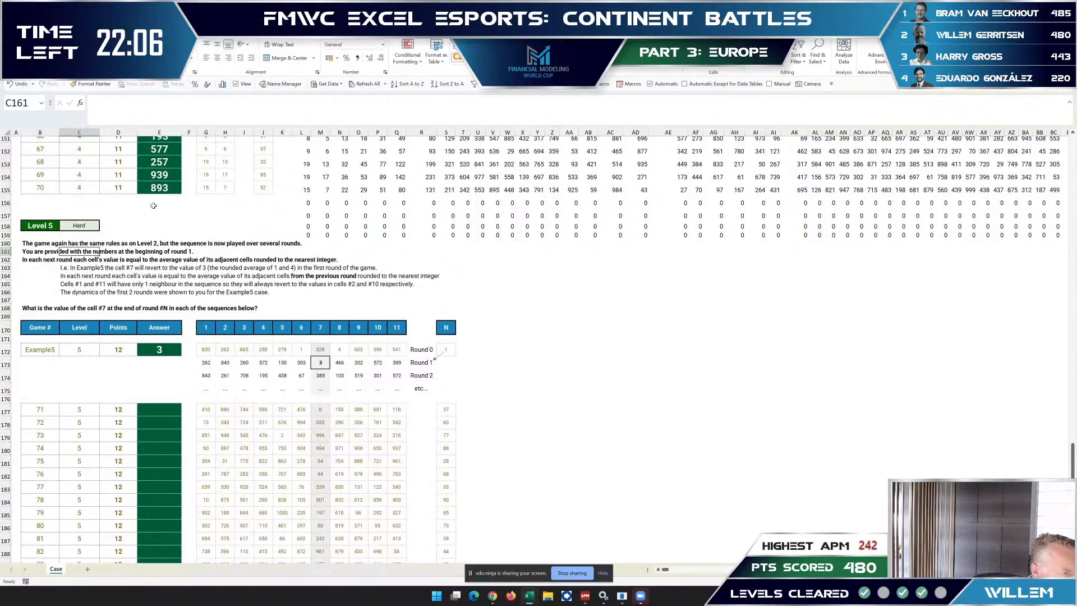
key(Left)
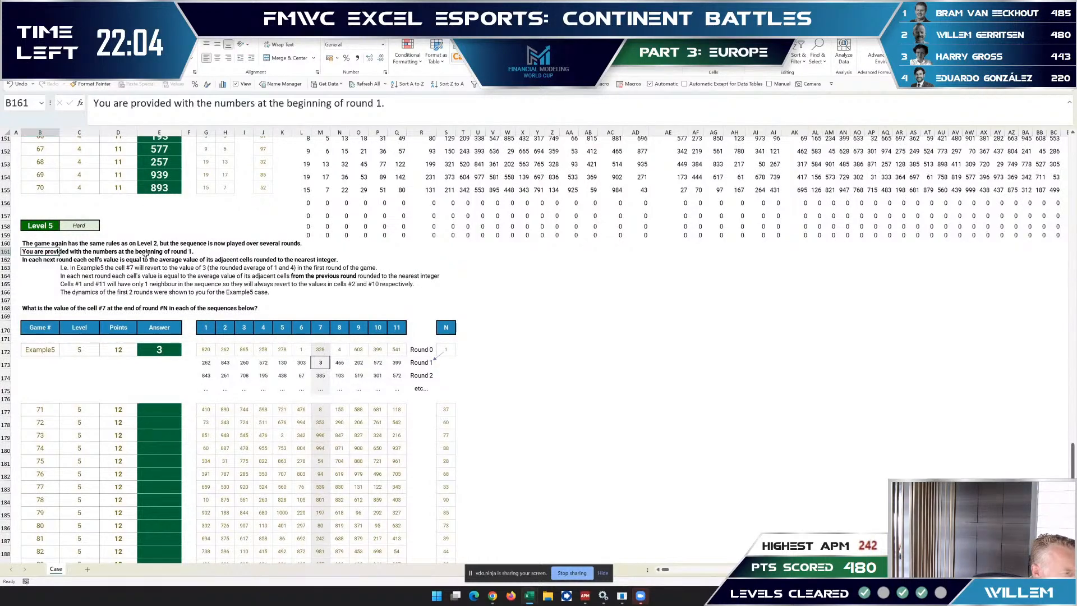
click(192, 252)
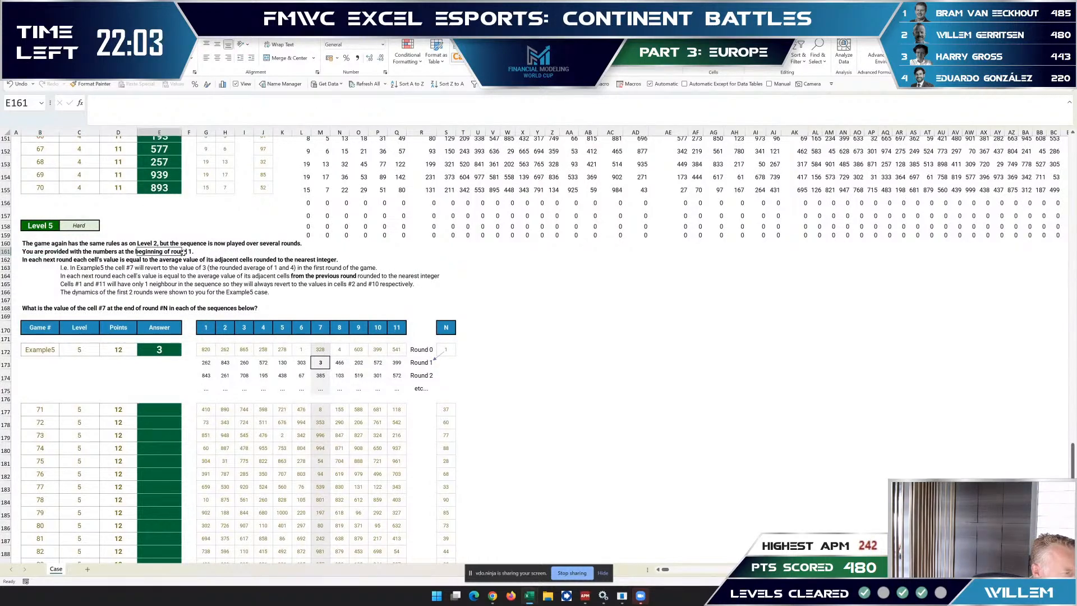
click(214, 352)
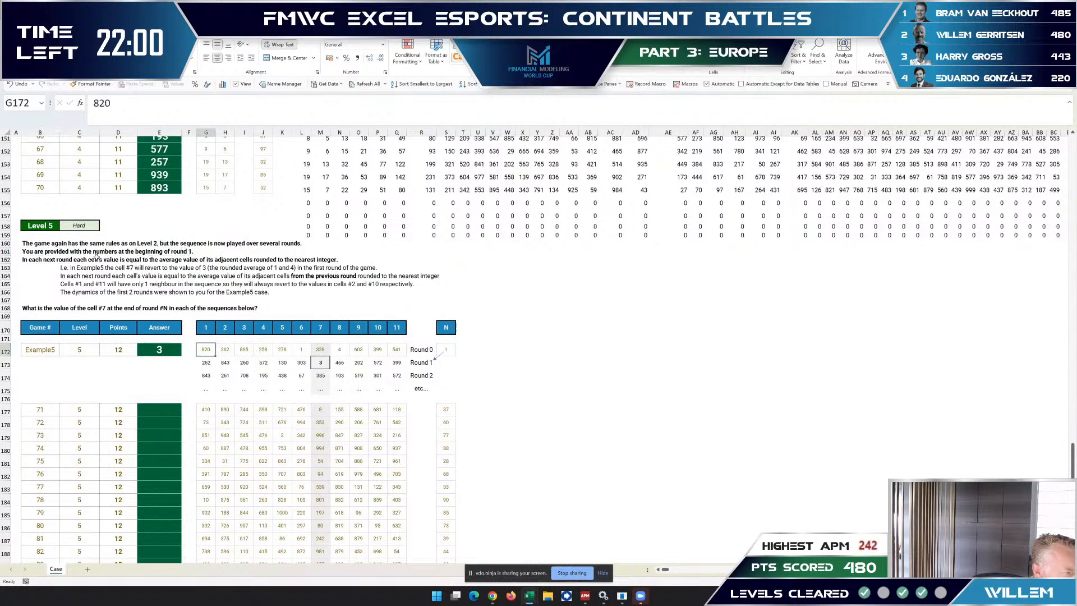
click(117, 260)
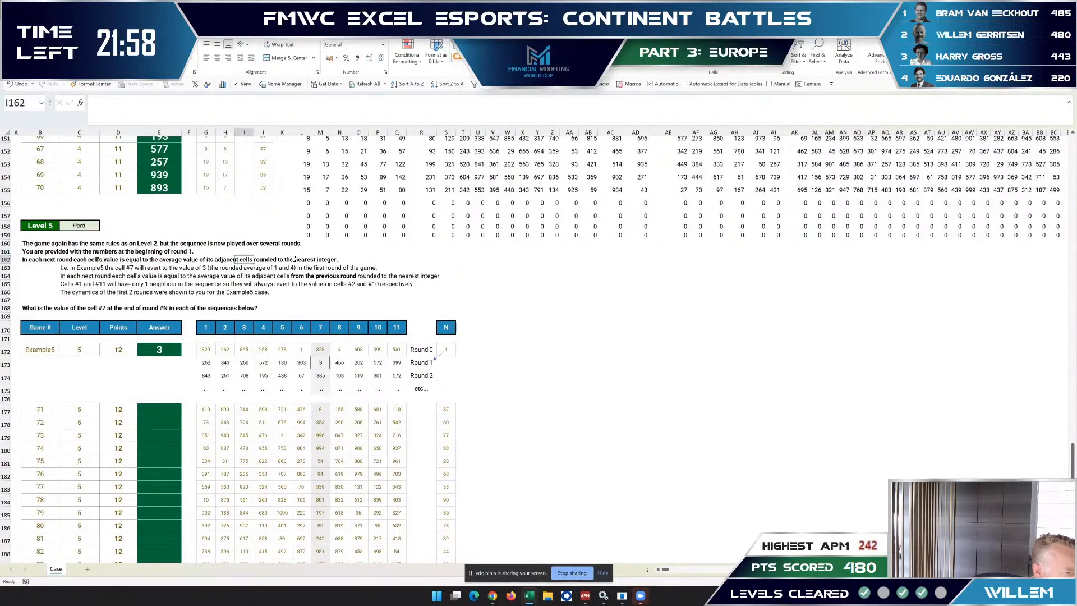
- Compare the averaging rule in rows 162 and 163 with the Example5 values for rounds 0 and 1, including cell #7
click(221, 350)
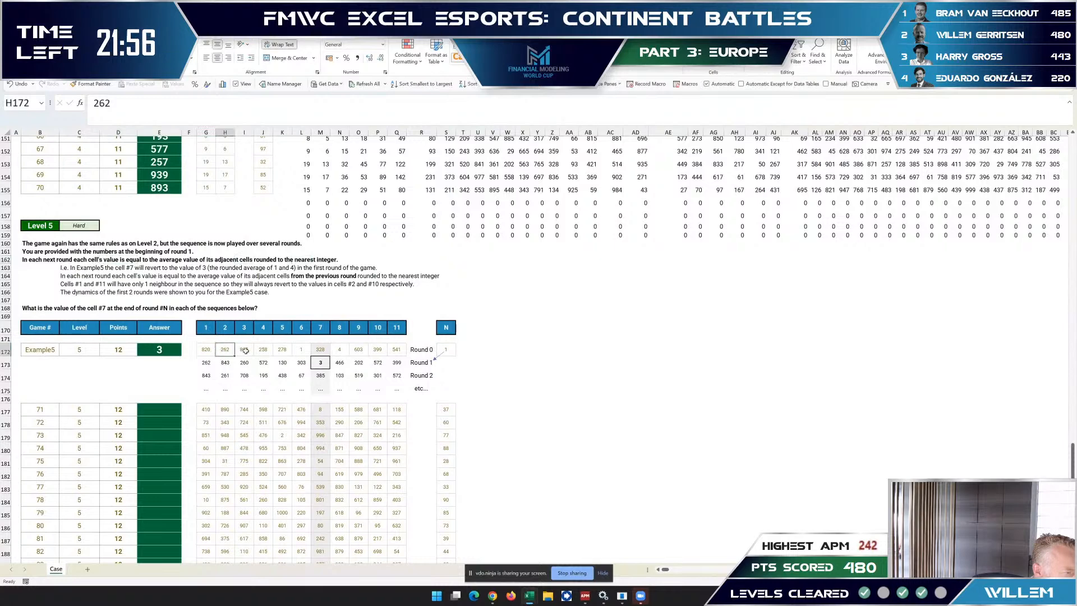
click(252, 351)
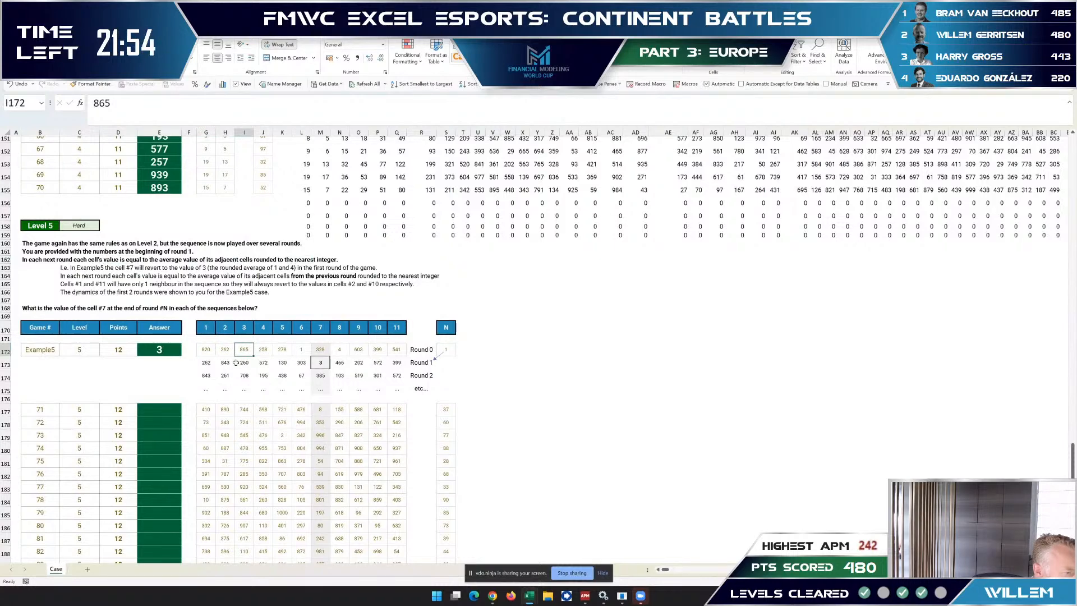
click(227, 350)
click(48, 253)
click(81, 260)
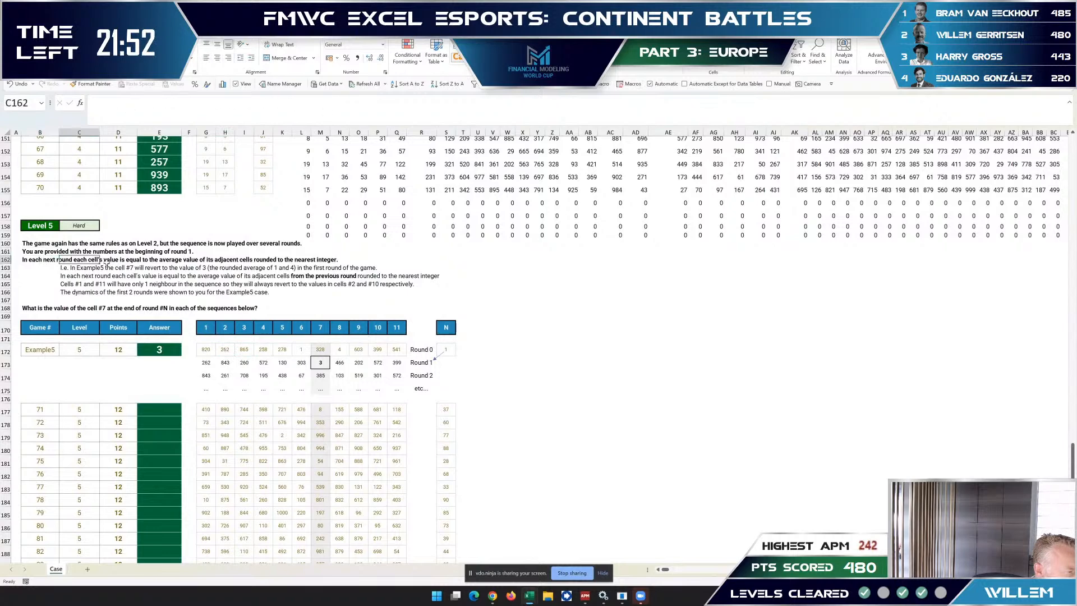
click(124, 260)
click(156, 260)
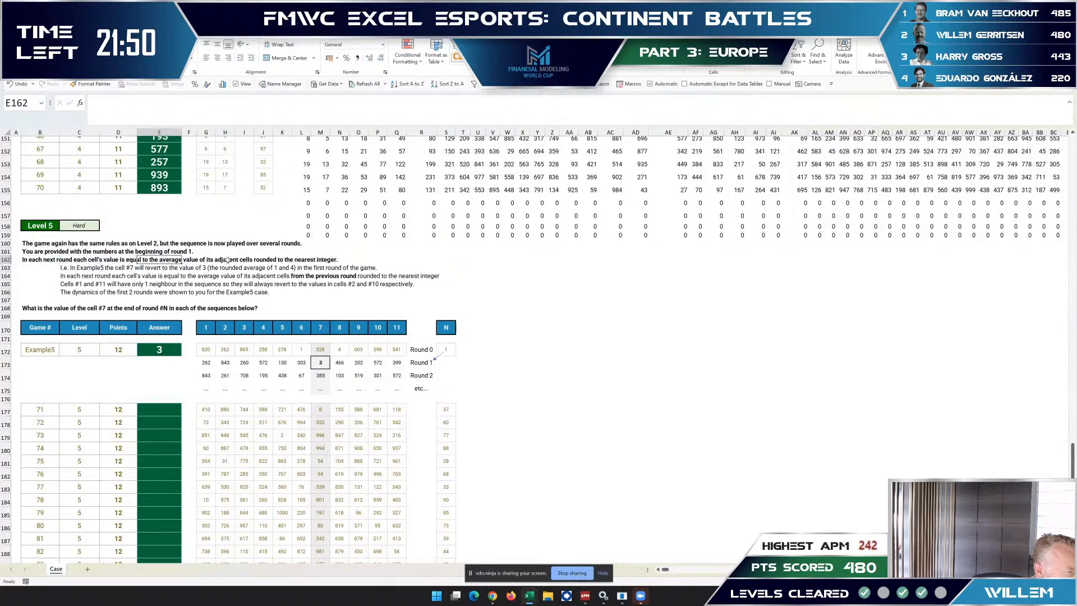
click(229, 259)
click(294, 260)
click(108, 267)
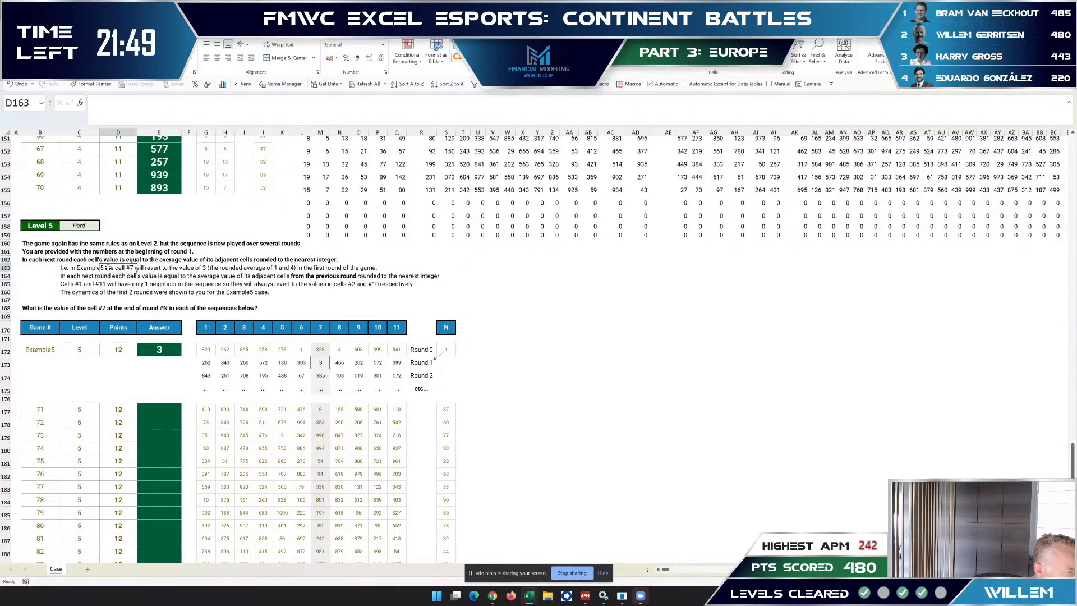
click(160, 269)
click(319, 350)
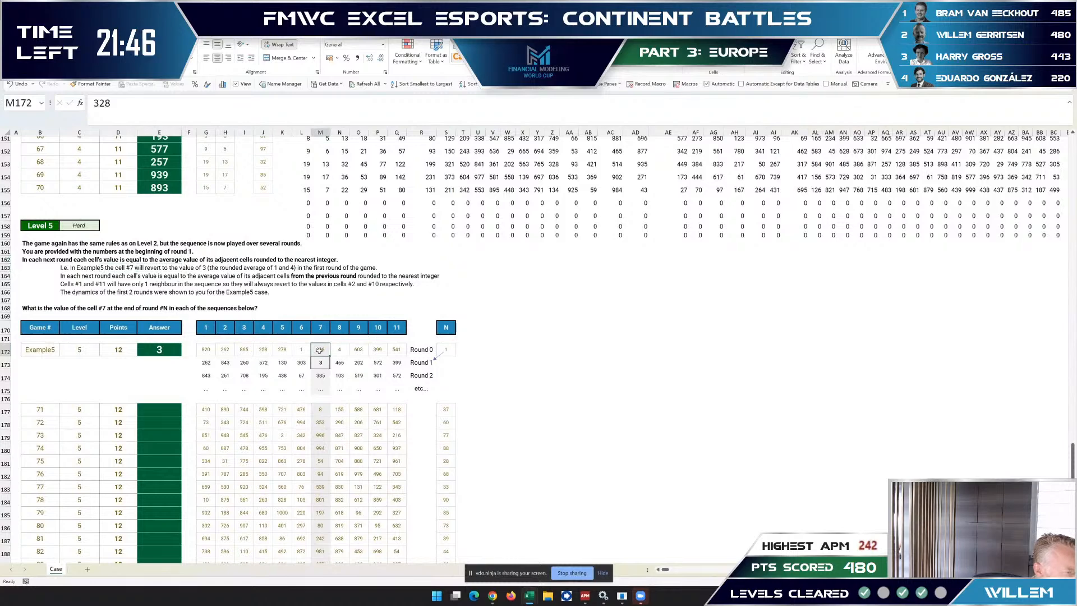
click(320, 363)
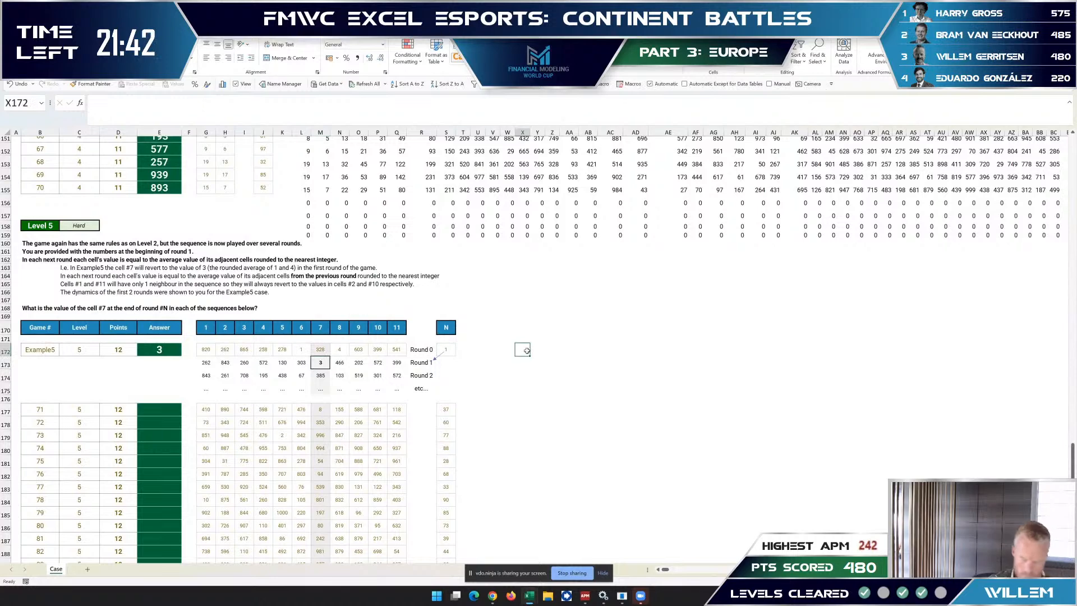
- Spill the Example5 starting sequence into X172 with the formula =G172:Q172
click(525, 351)
text(=)
key(Left)
key(Left)
key(Left)
key(Left)
key(Left)
key(Left)
key(Left)
key(ctrl+shift+Left)
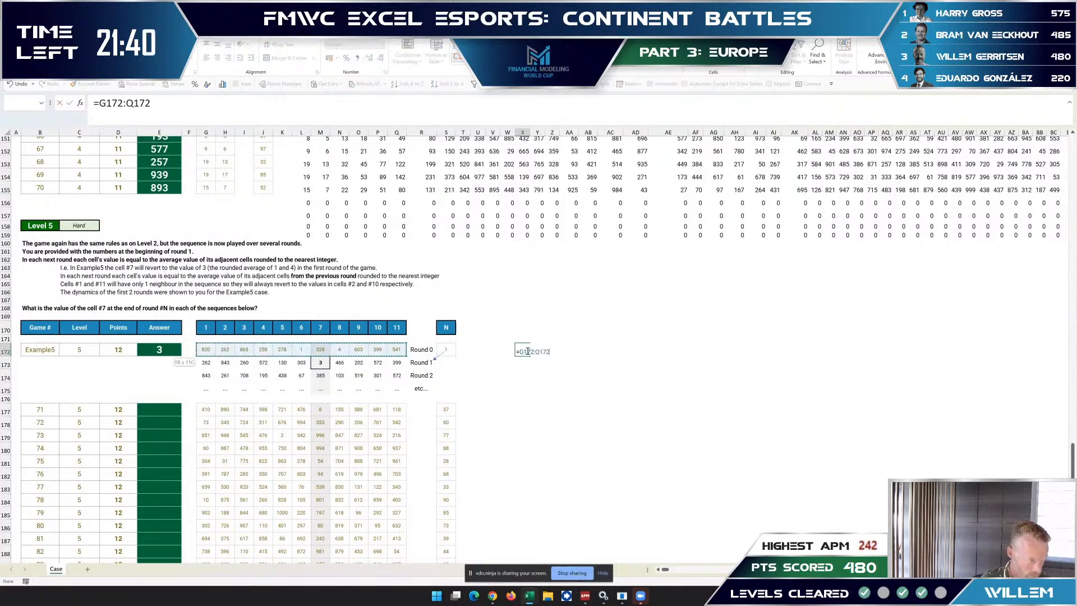
key(Return)
key(Up)
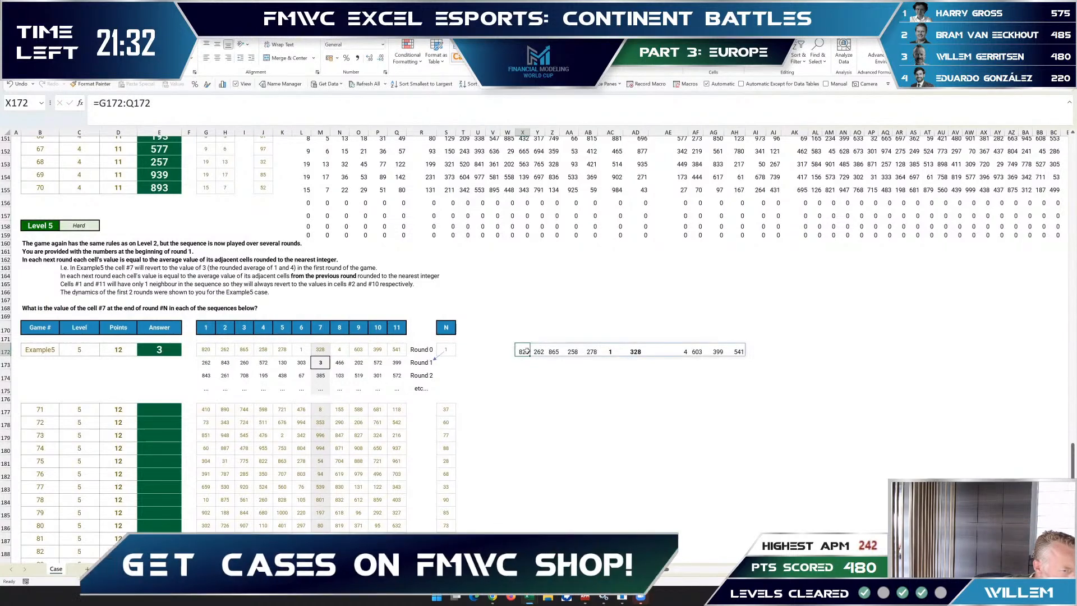
- Set the round 1 value of cell #1 in X173 to its only neighbour with =Y172
key(Down)
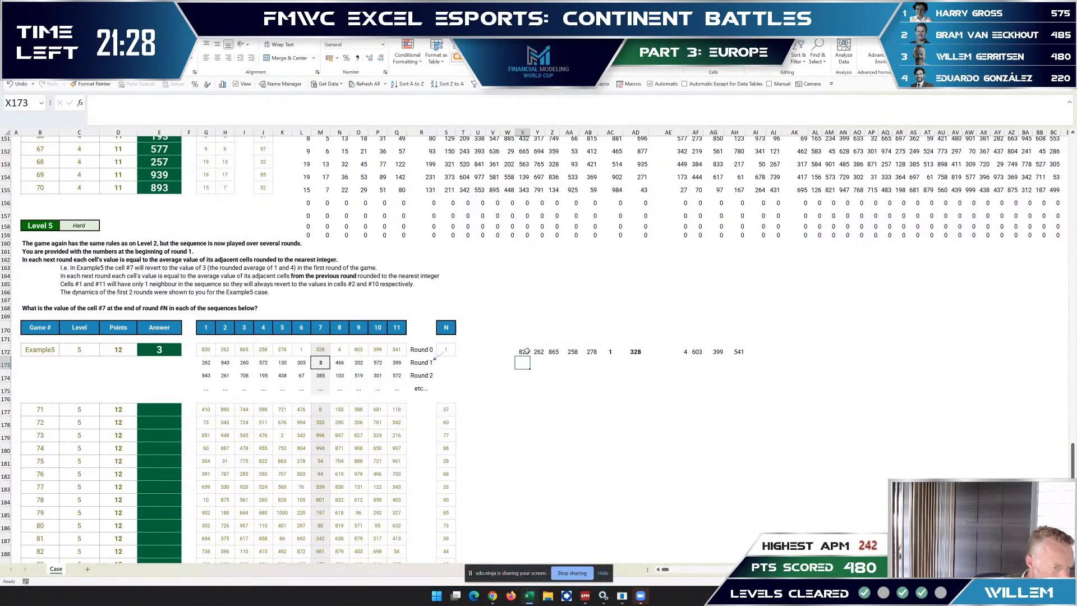
text(=)
key(Up)
key(Right)
key(Return)
key(Up)
- Enter the rounded average of the two adjacent cells in Y173 with =ROUND(X172/2+Z172/2,0)
key(Right)
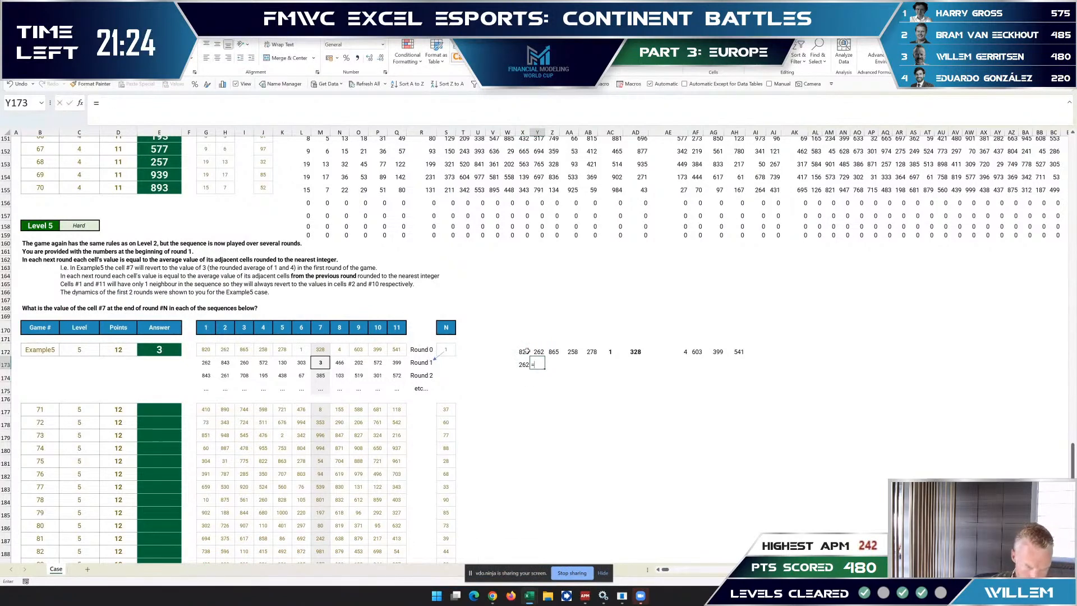
text(=round()
key(Up)
key(Left)
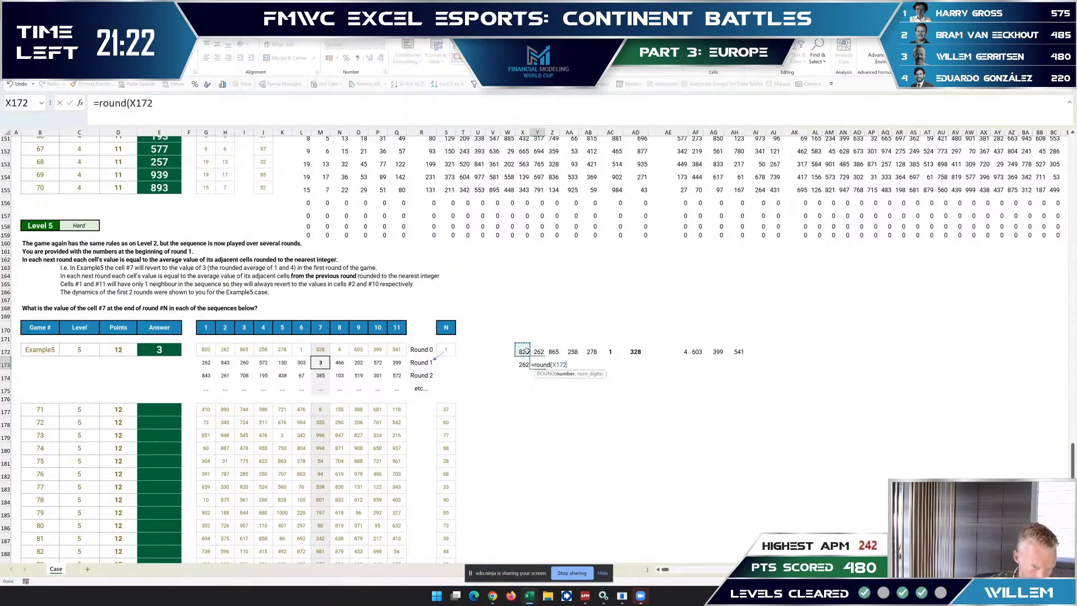
text(/2+)
key(Up)
key(Right)
text(/2))
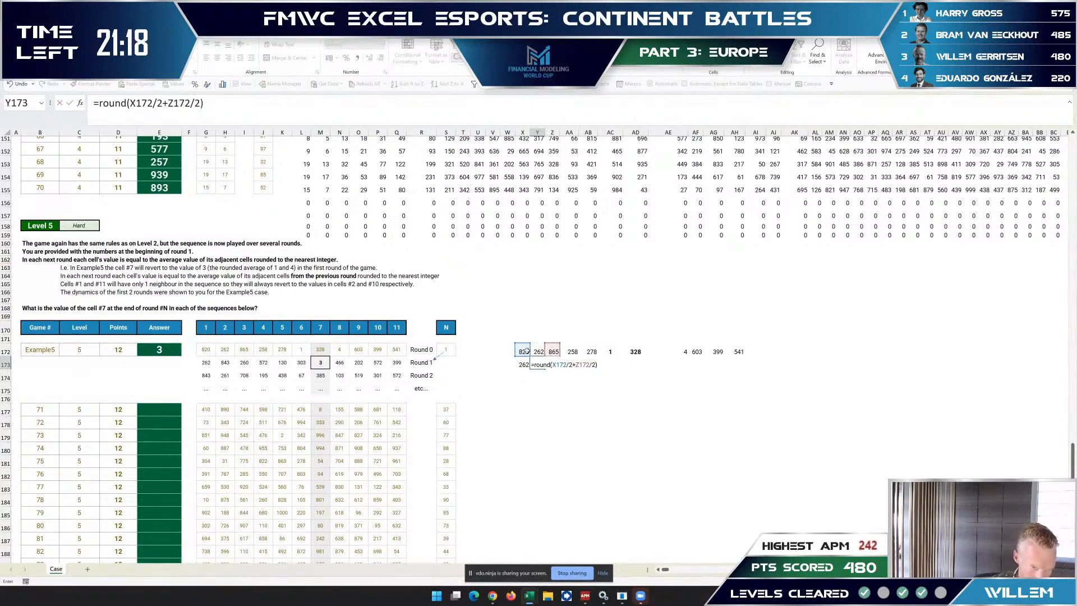
key(Left)
text(,0)
key(Return)
key(Up)
- Copy the averaging formula from Y173 across to AG173 for cells #2 to #10
key(ctrl+c)
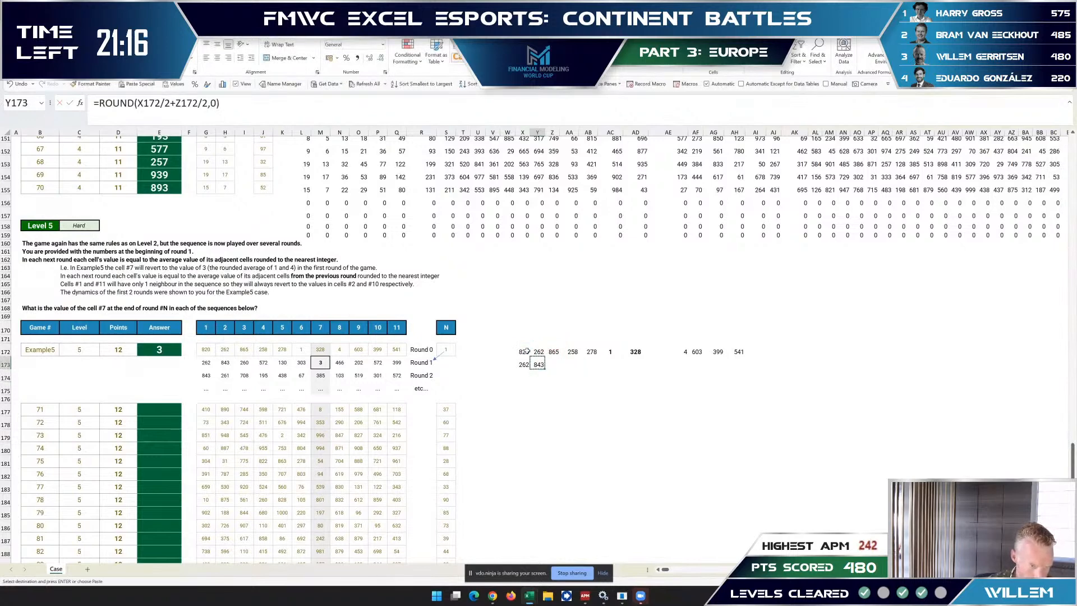
key(shift+Right)
key(shift+Right)
key(shift+Right)
key(shift+Right)
key(shift+Right)
key(shift+Right)
key(shift+Right)
key(shift+Right)
key(ctrl+v)
- Set the round 1 value of cell #11 in AH173 to its only neighbour with =AG172
key(Right)
key(Right)
key(Right)
key(Right)
key(Right)
key(Right)
key(Right)
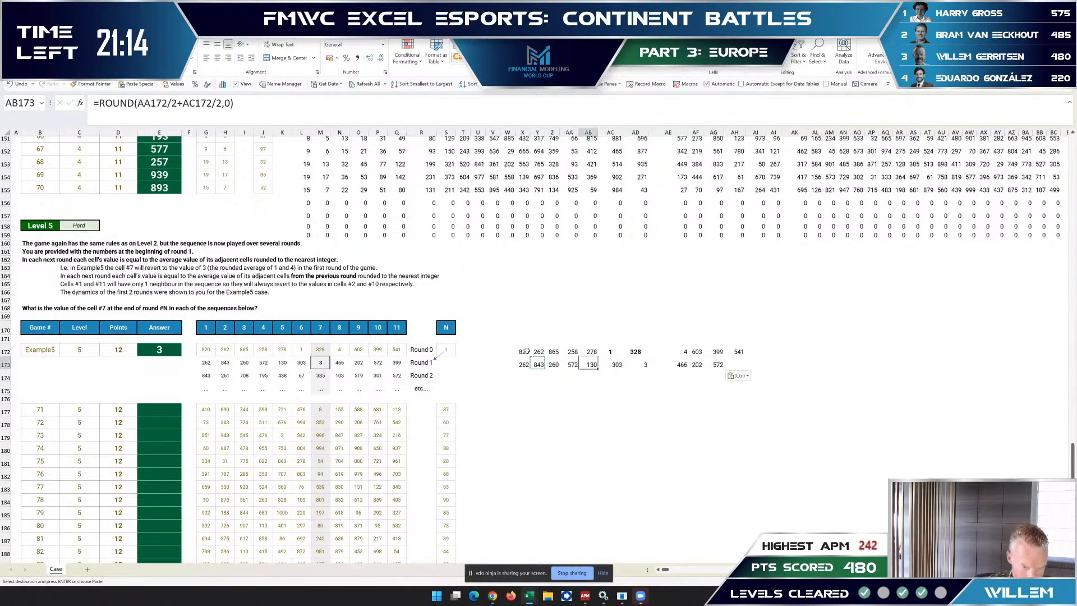
key(Right)
key(Right)
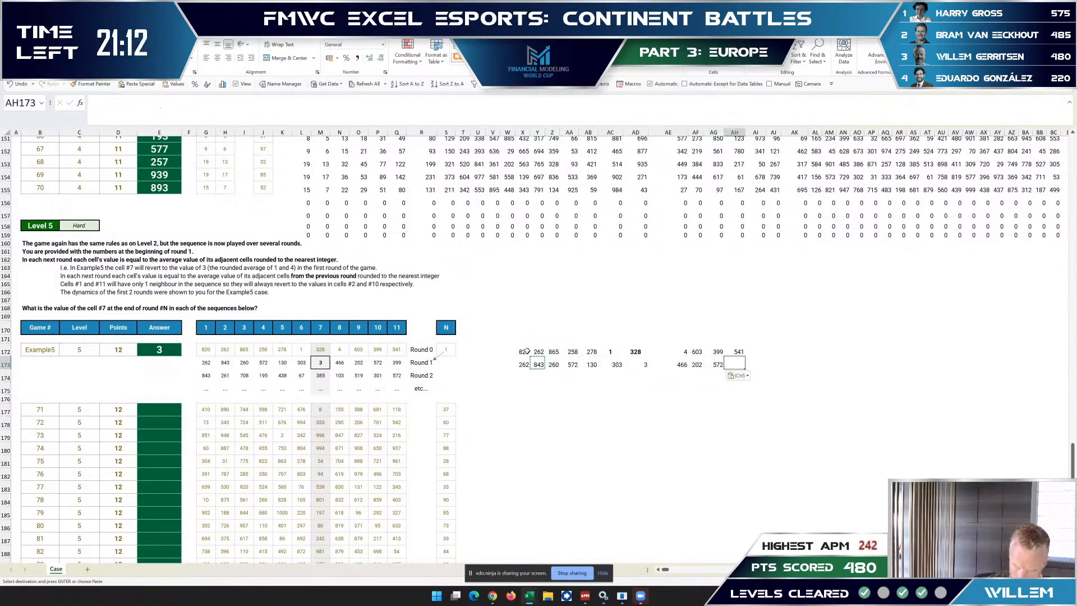
text(=)
key(Up)
key(Left)
key(Return)
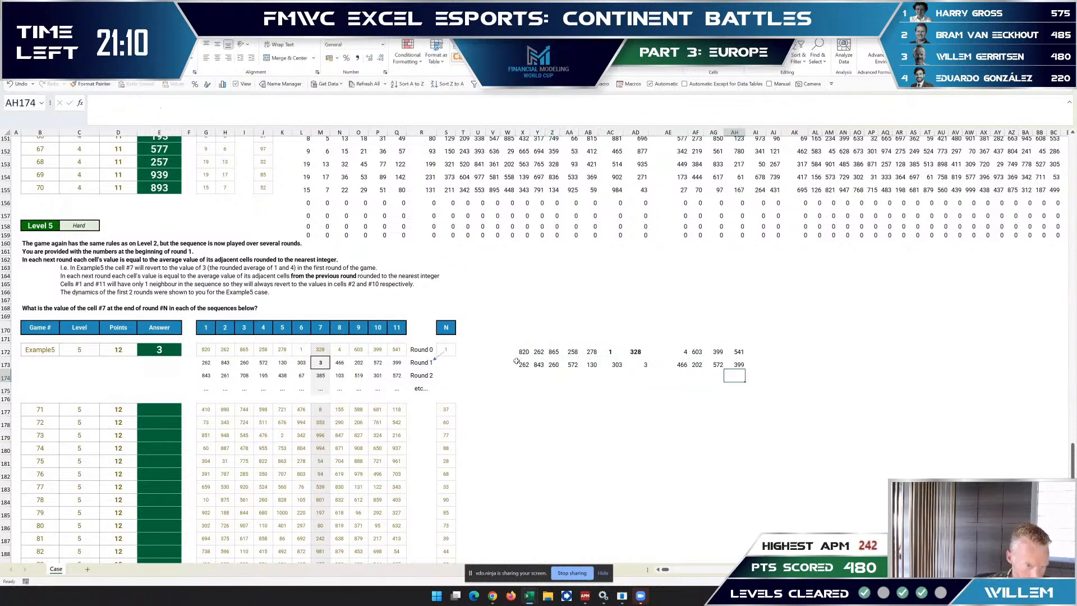
- Copy the round formulas in X173:AH173 down to row 210 to generate the following rounds
drag(516, 361, 718, 360)
key(ctrl+c)
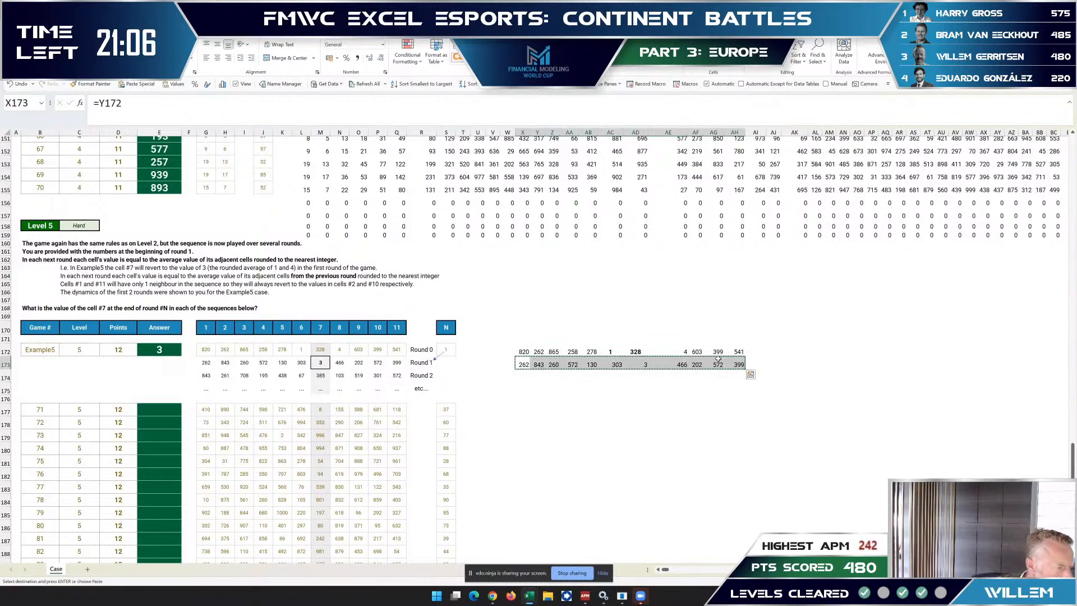
key(Up)
key(Escape)
key(Down)
key(ctrl+shift+Right)
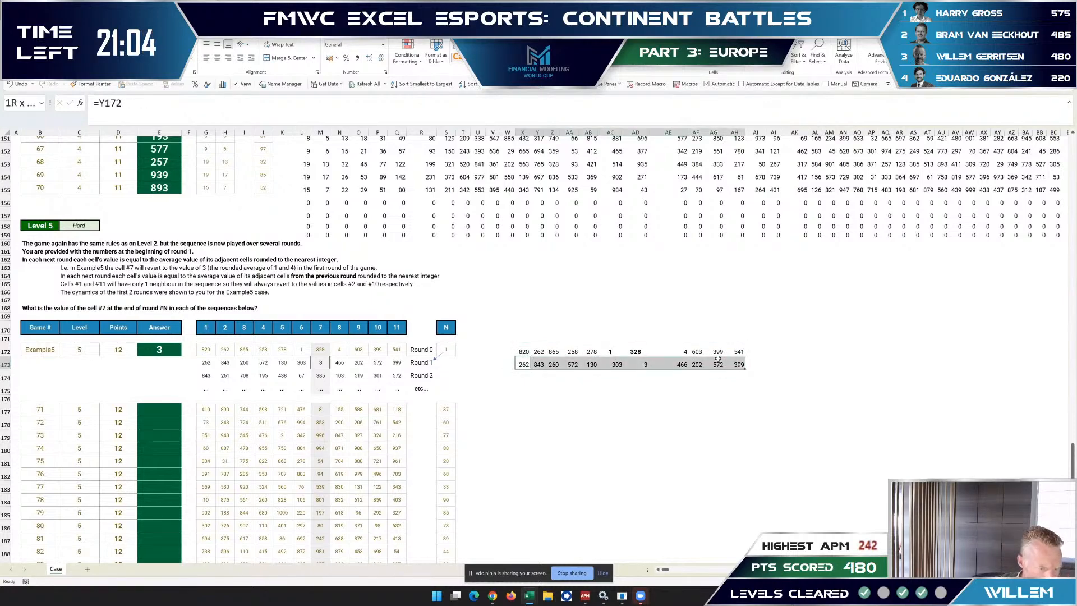
key(ctrl+c)
key(shift+Page_Down)
key(shift+Page_Down)
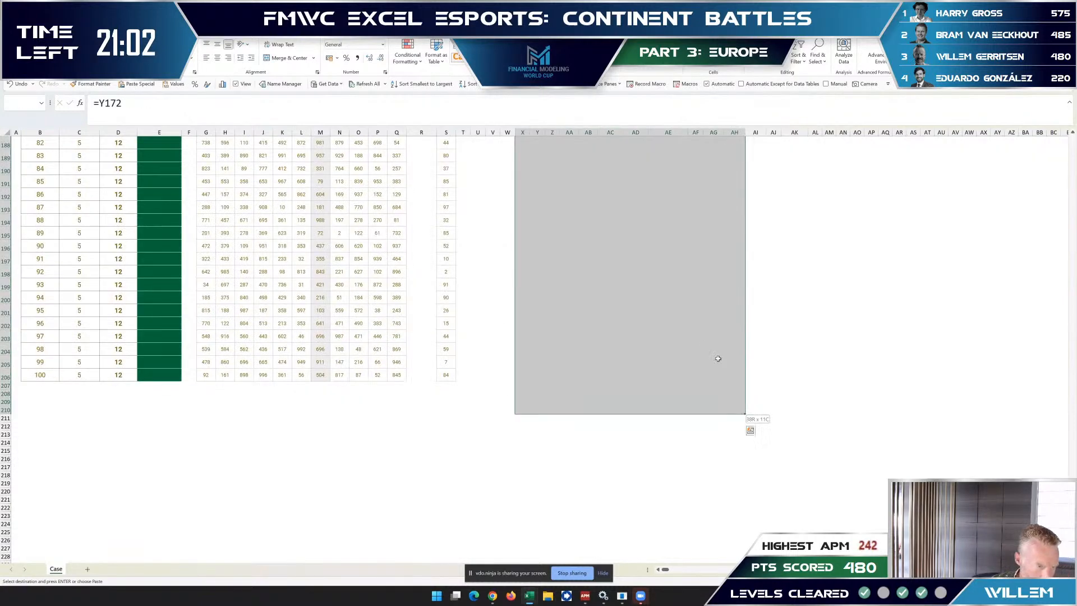
key(ctrl+v)
key(Up)
key(Escape)
key(Down)
key(Down)
key(Up)
key(Up)
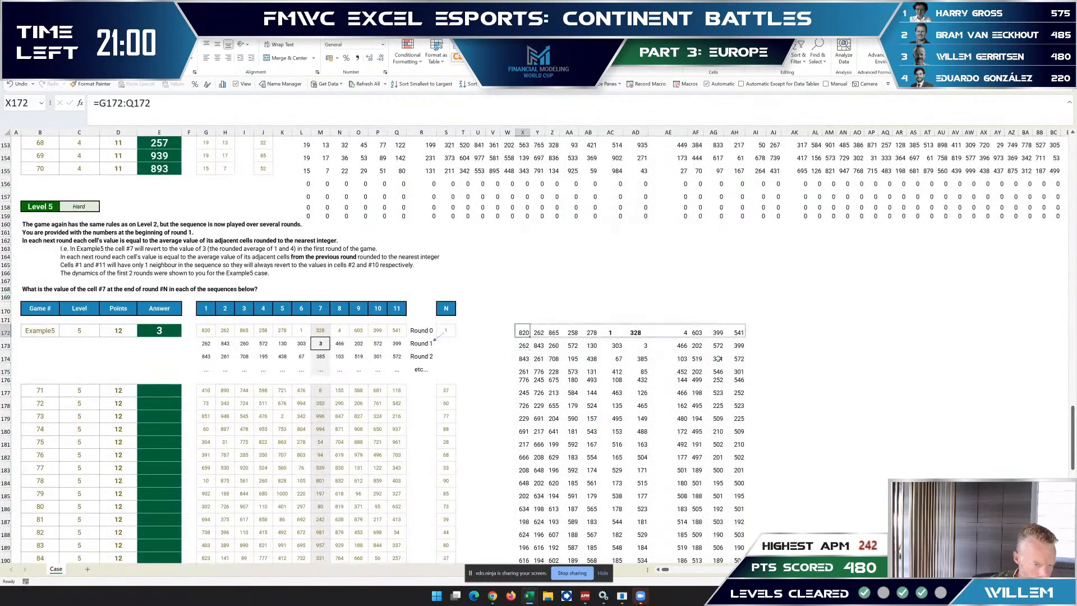
- Extend the round formulas in X173:AH173 further down, past row 210, and return to the top of the block
key(ctrl+shift+Down)
key(Up)
key(Up)
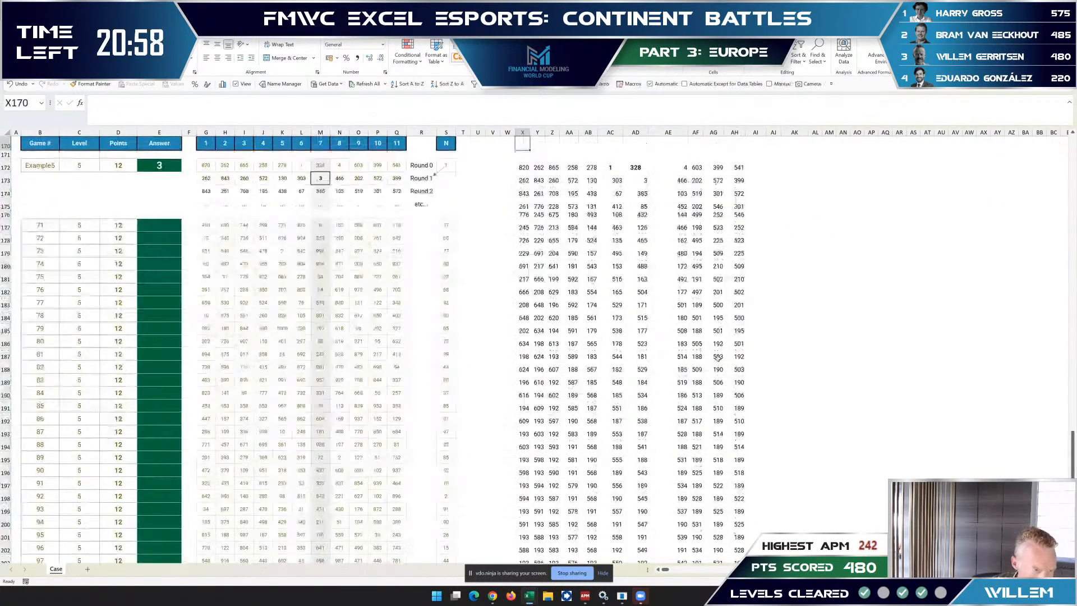
key(Down)
key(Down)
key(Down)
key(ctrl+shift+Right)
key(ctrl+c)
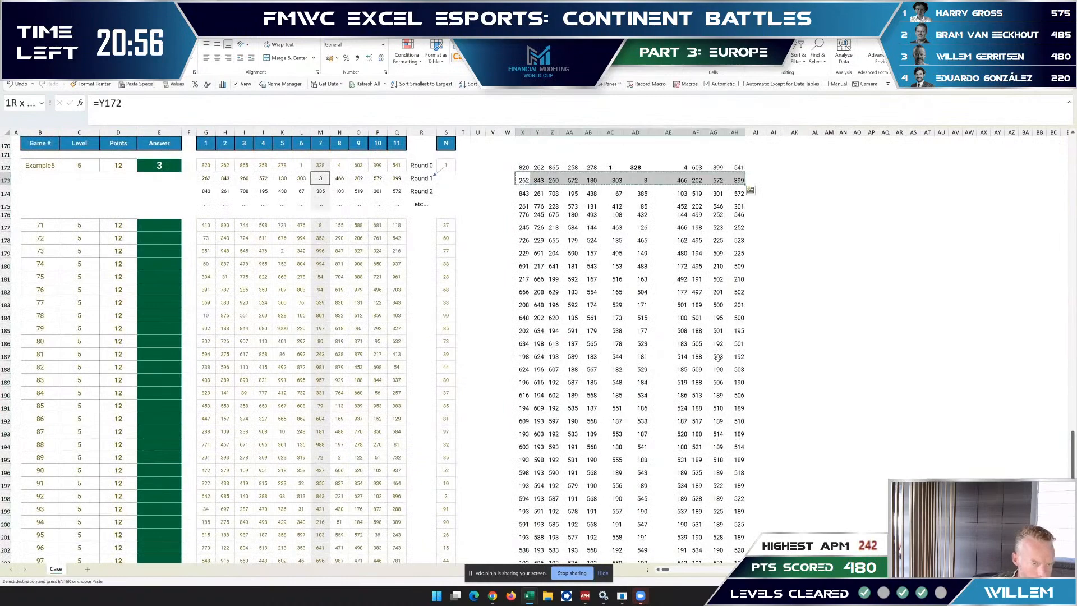
key(shift+Page_Down)
key(shift+Page_Down)
key(shift+Page_Down)
key(ctrl+v)
key(Up)
key(Escape)
key(Up)
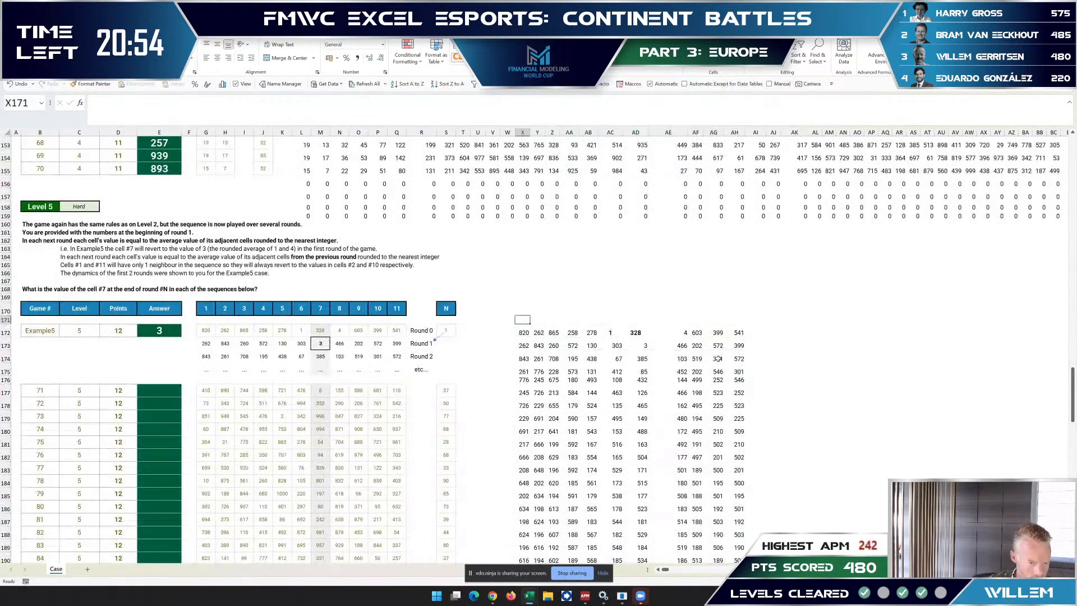
key(Right)
key(Right)
key(Right)
key(Up)
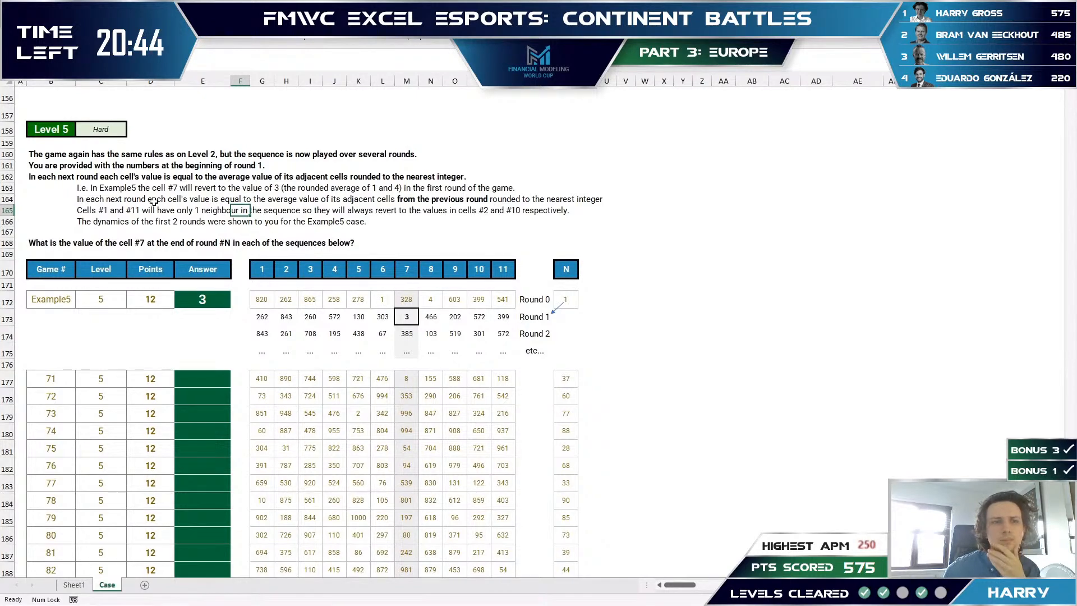
- Examine the Level 5 rules and the Example5 sequence values in rounds 0 and 1
click(121, 199)
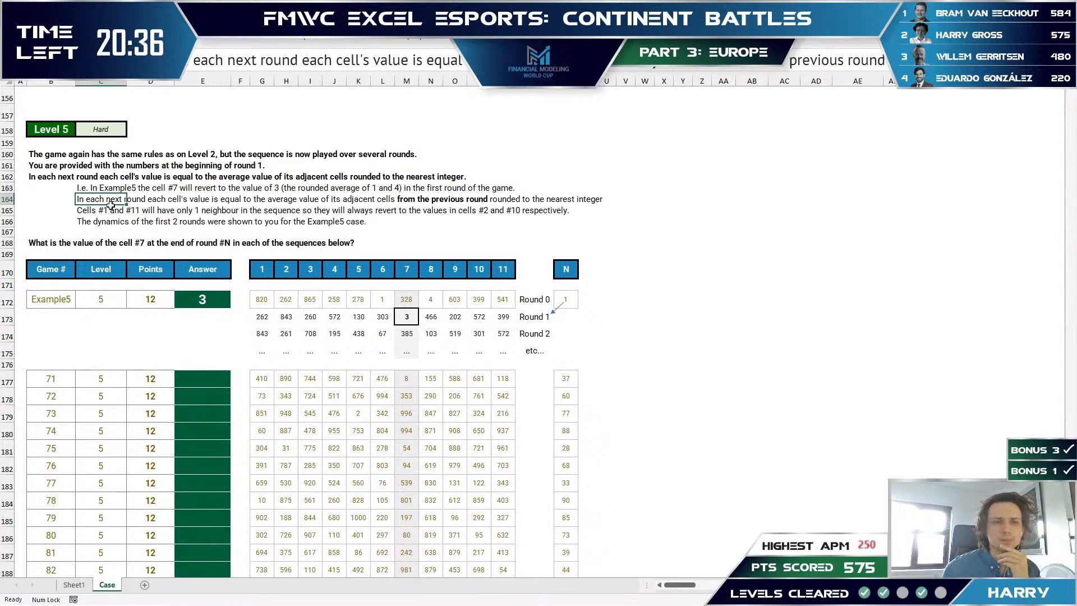
click(98, 179)
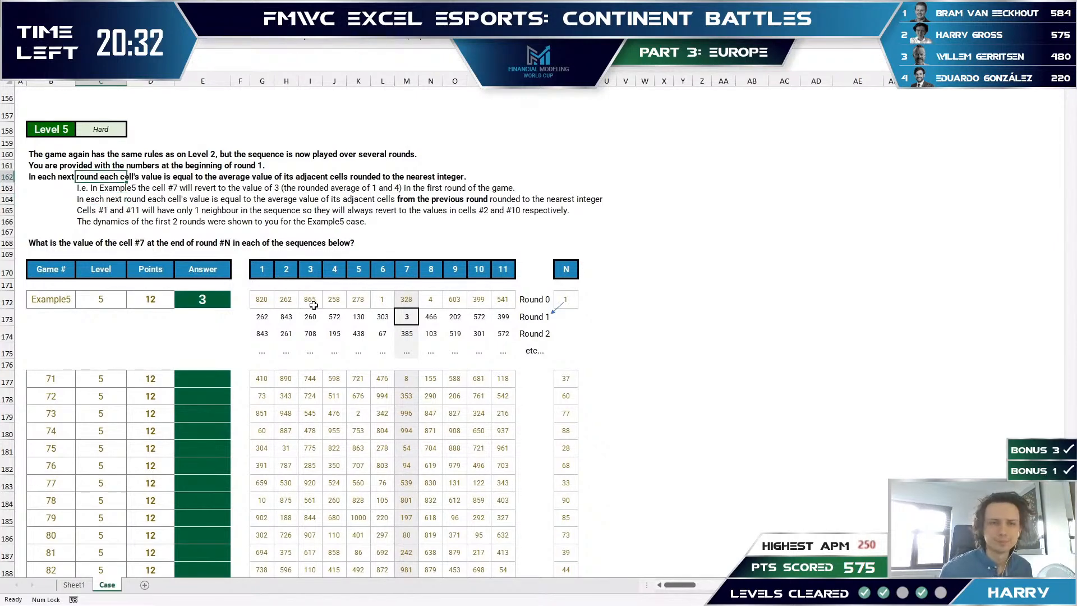
click(346, 312)
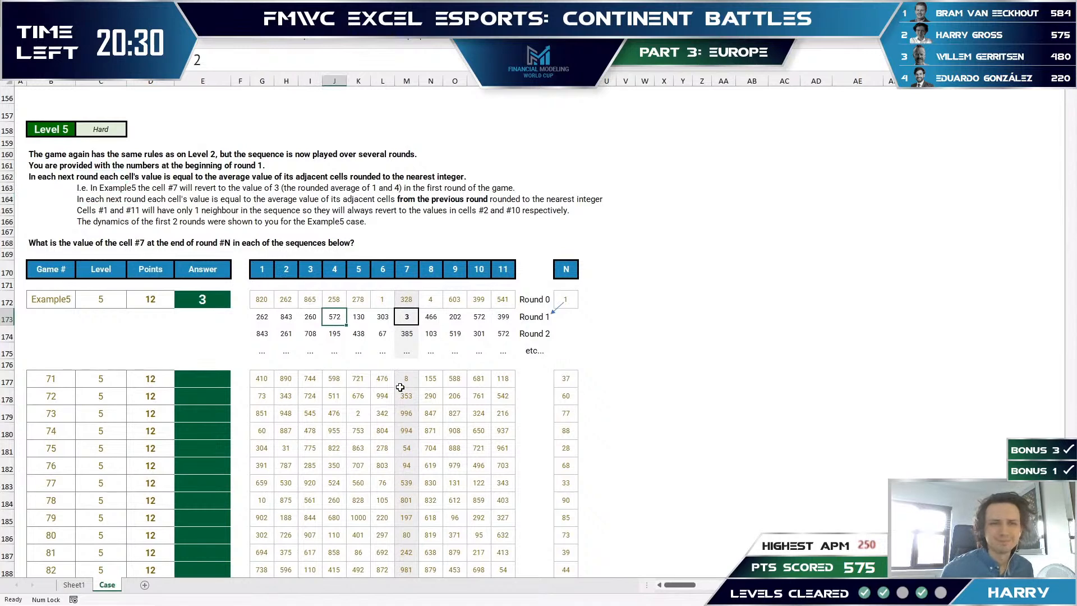
key(Left)
key(Left)
key(Left)
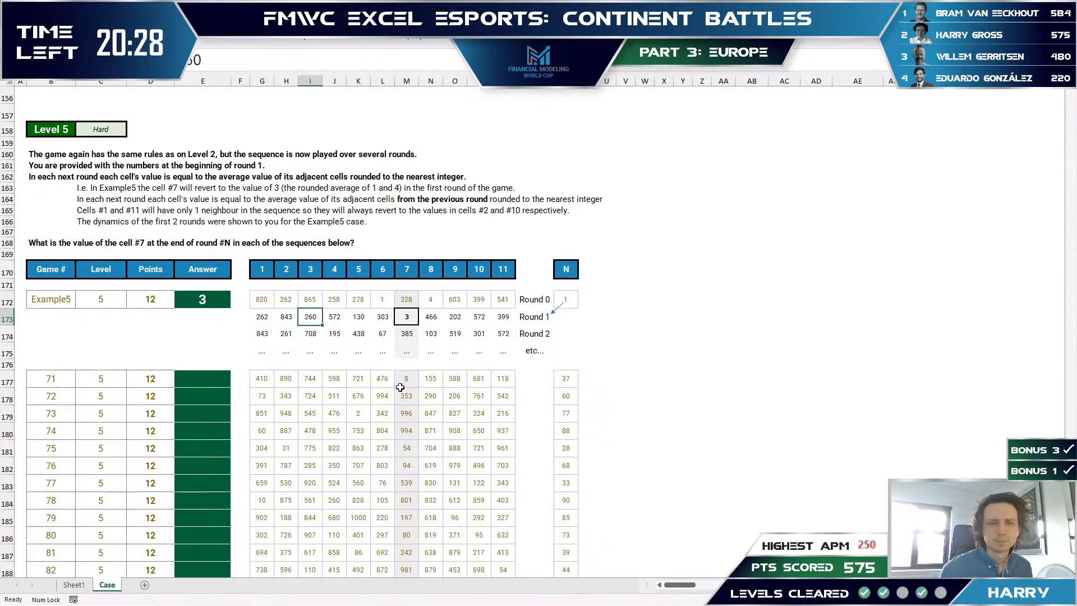
key(Up)
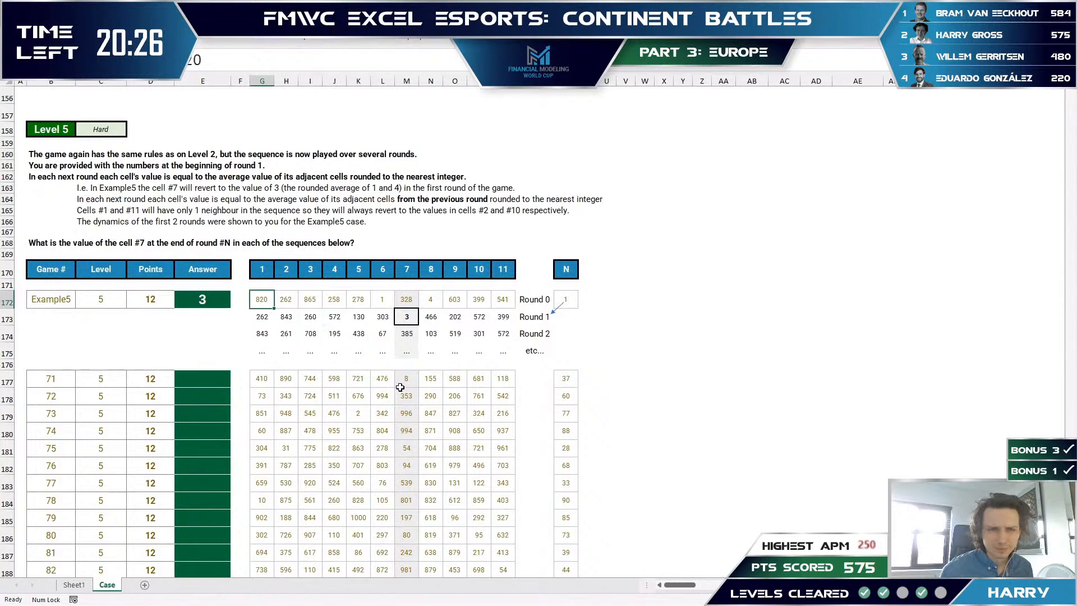
key(Down)
key(Right)
key(Right)
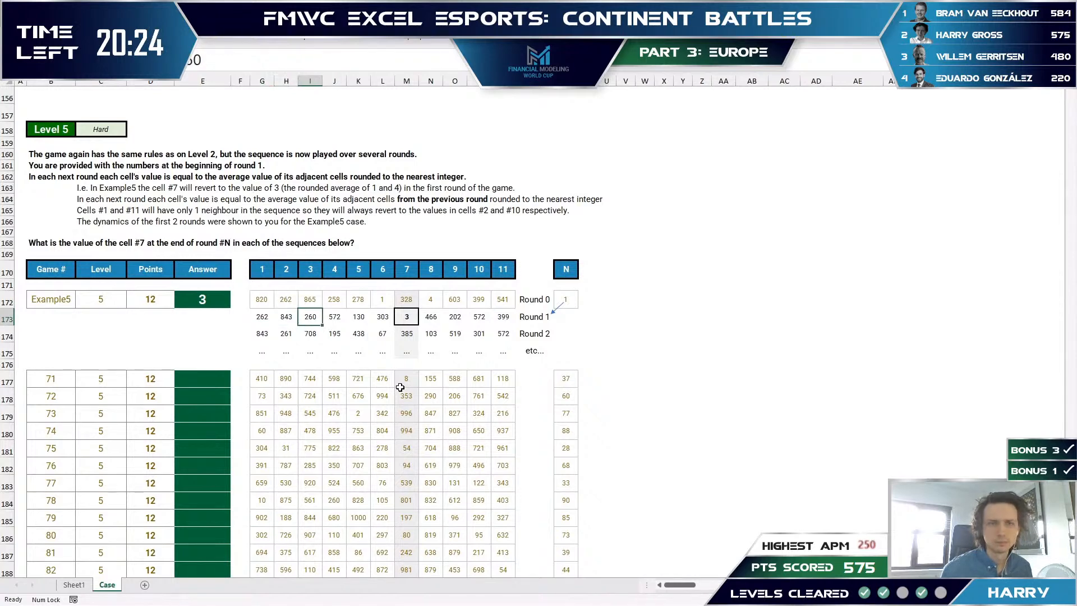
key(Escape)
key(Left)
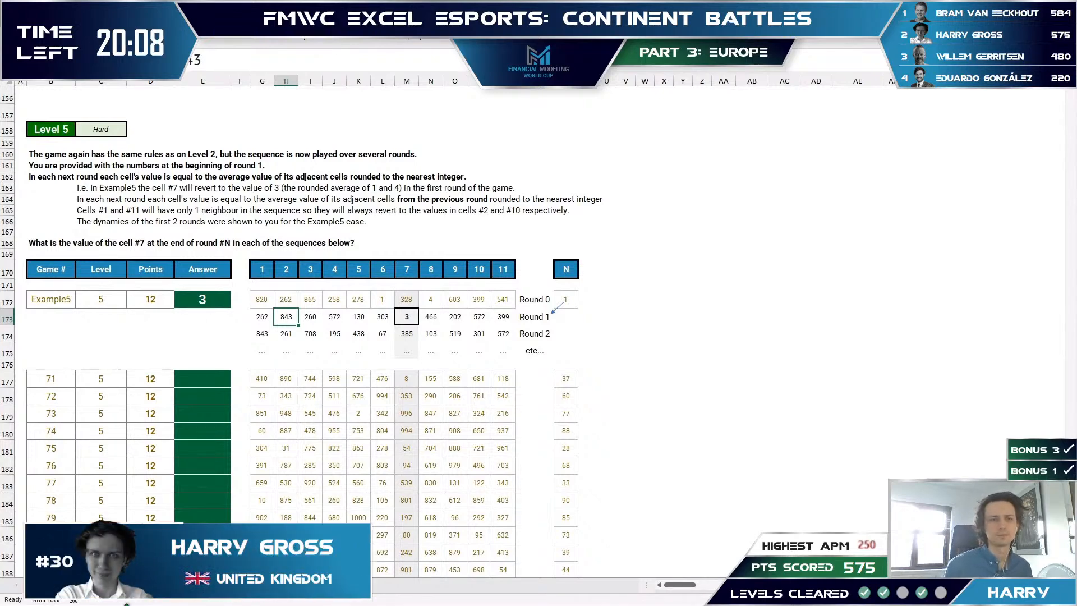
- Select and copy the starting sequences of games 71 to 100 in G177:Q206
click(270, 383)
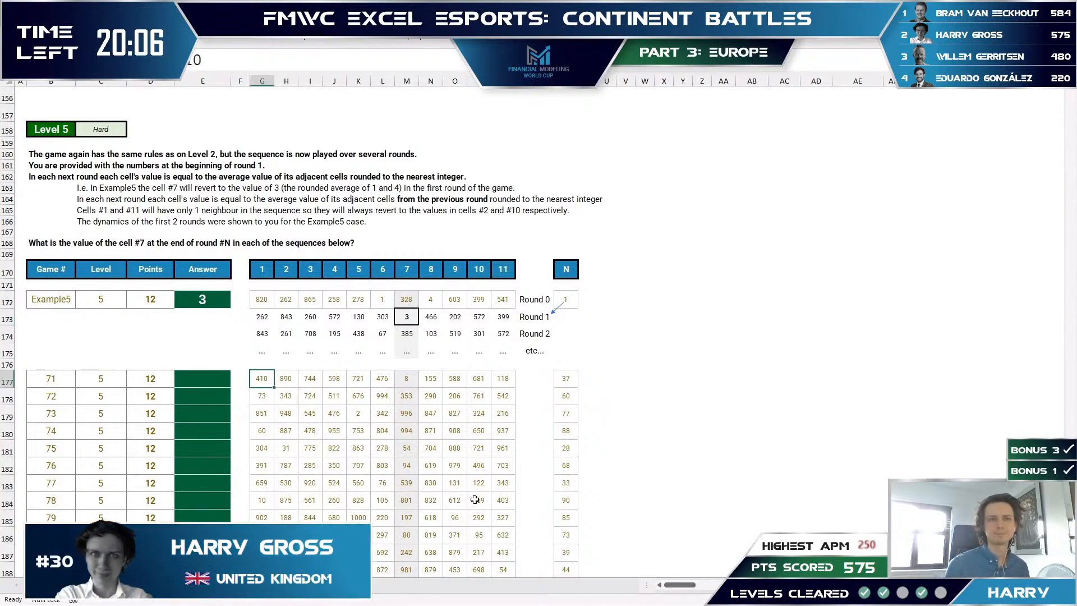
key(ctrl+Right)
key(ctrl+Right)
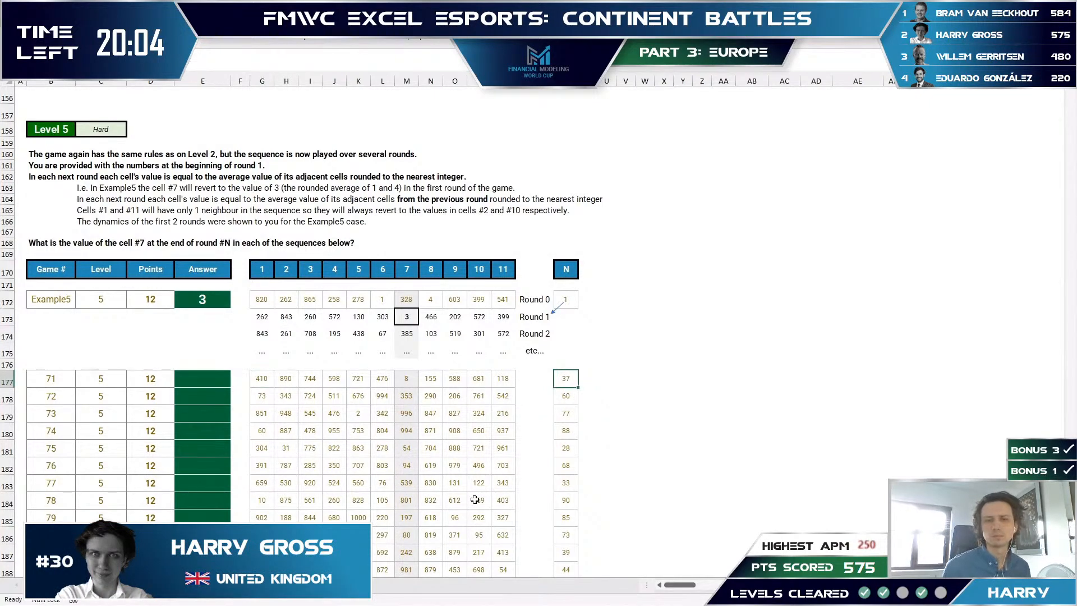
key(ctrl+Down)
key(ctrl+Up)
key(ctrl+Up)
key(ctrl+Down)
key(ctrl+Down)
key(ctrl+Left)
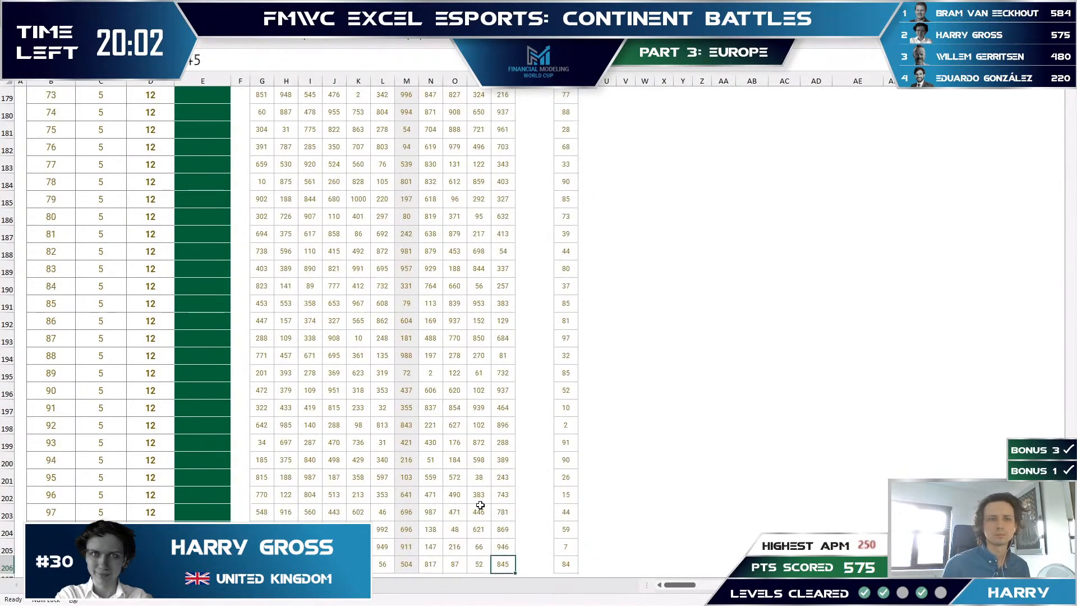
key(ctrl+Up)
key(ctrl+Left)
key(ctrl+shift+Right)
key(ctrl+shift+Down)
key(ctrl+c)
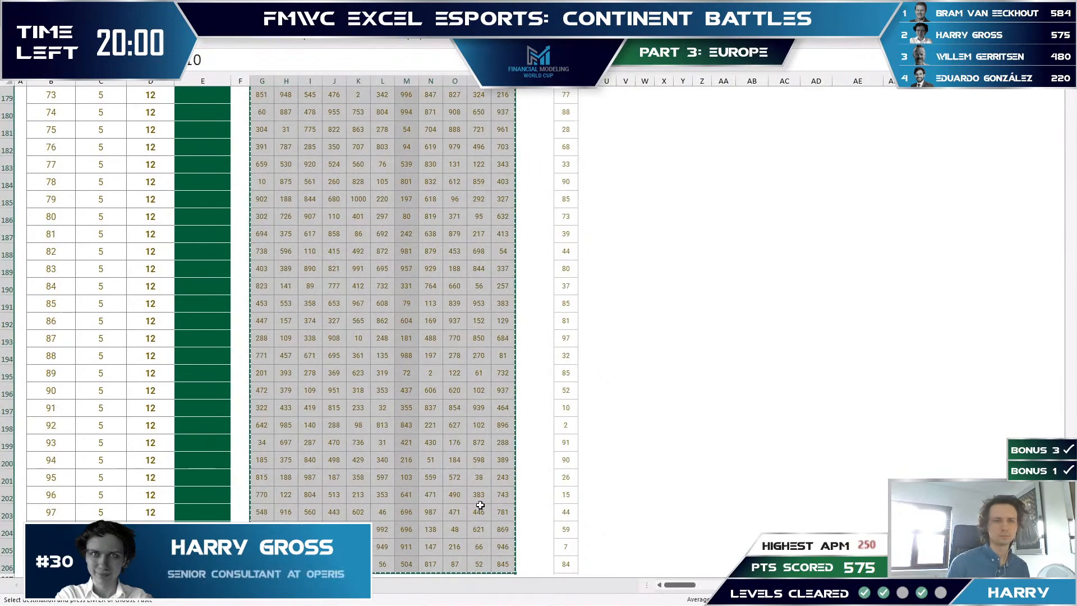
- Switch to the empty Sheet1 and select cell A2 as the destination for the sequences
key(shift+F11)
key(Right)
key(Right)
key(Down)
key(Down)
key(Left)
key(Left)
key(Up)
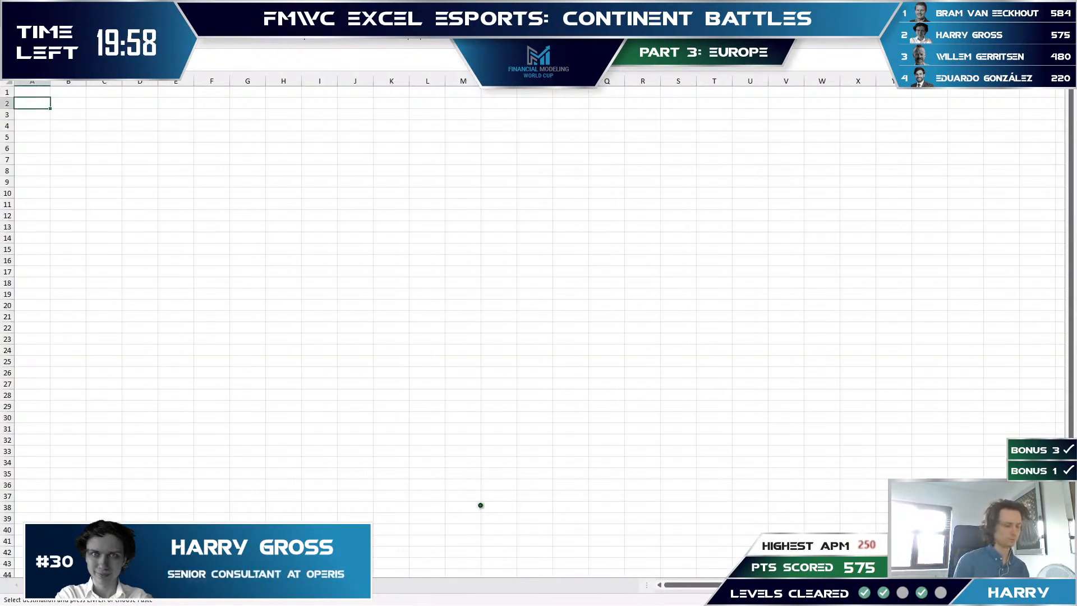
key(Escape)
key(ctrl+t)
key(Escape)
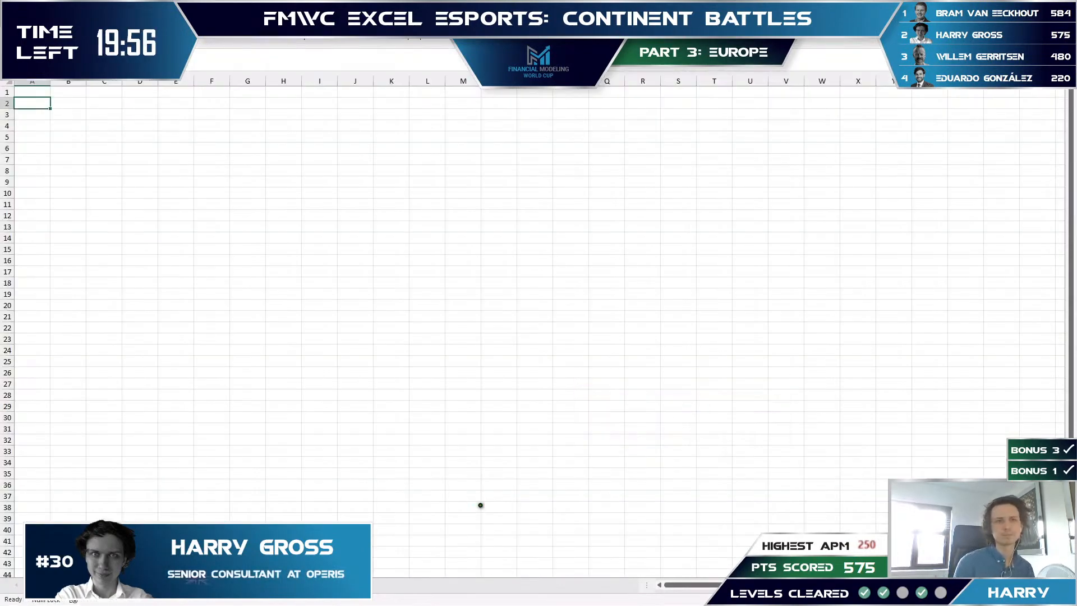
key(alt+h)
key(Escape)
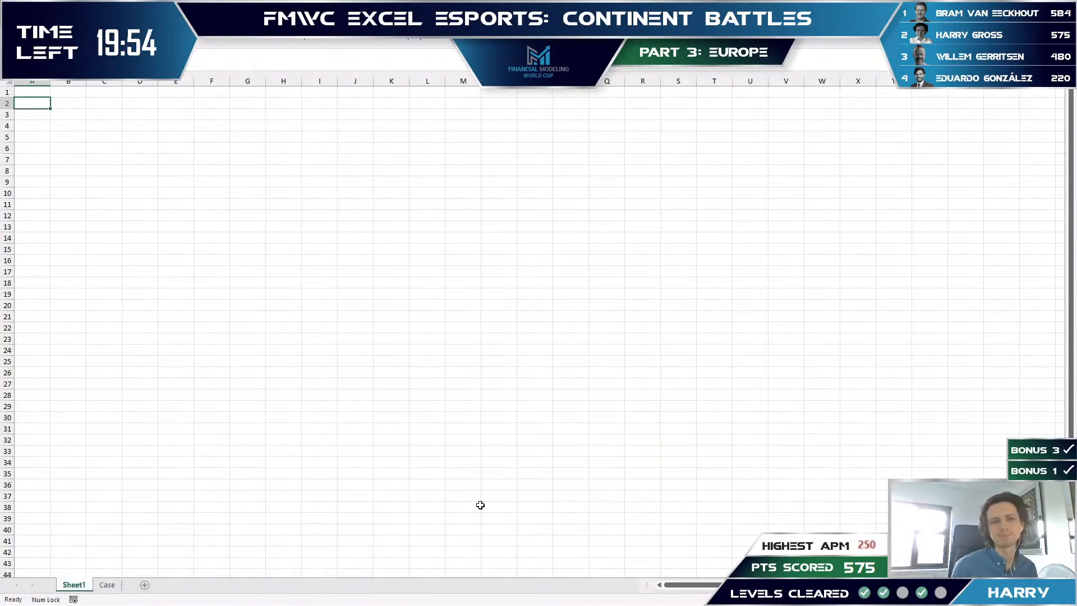
- Copy the selected sequences on the Case sheet again and paste them as values into Sheet1 starting at A2
key(ctrl+Page_Down)
key(ctrl+c)
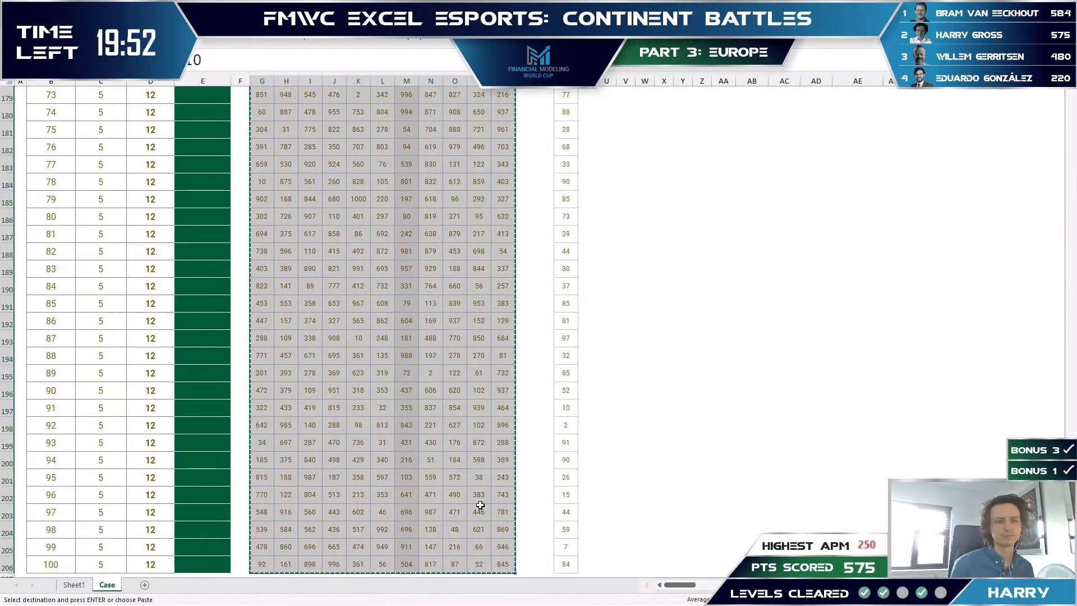
key(ctrl+Page_Up)
key(alt)
key(h)
key(v)
key(v)
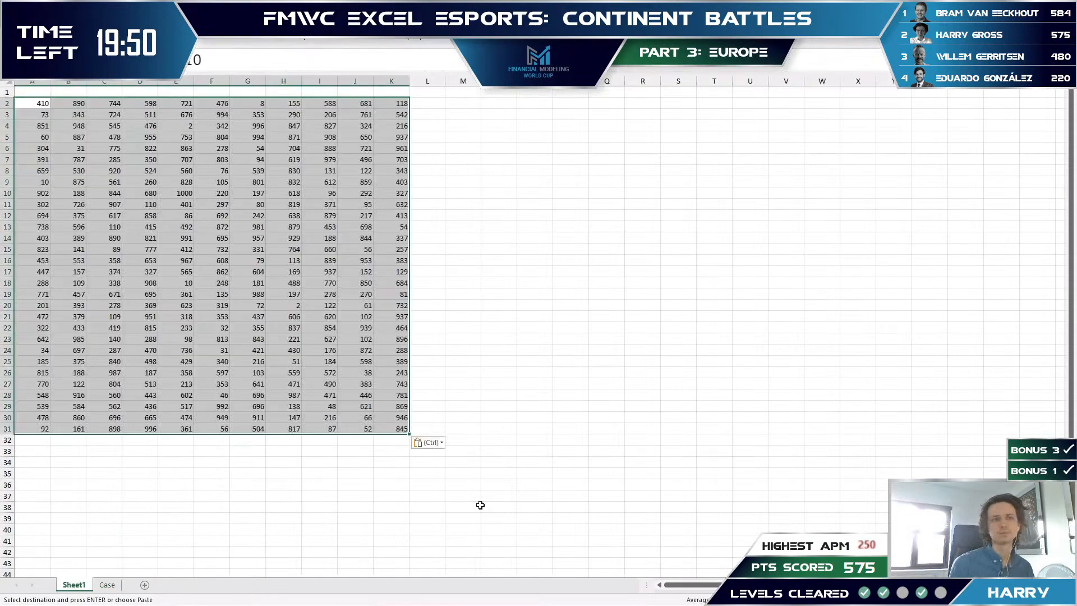
- Enter =INDEX(A2:K31,M1) in M2 to look up a sequence by the row number in M1
key(Down)
key(Right)
key(Escape)
key(ctrl+Right)
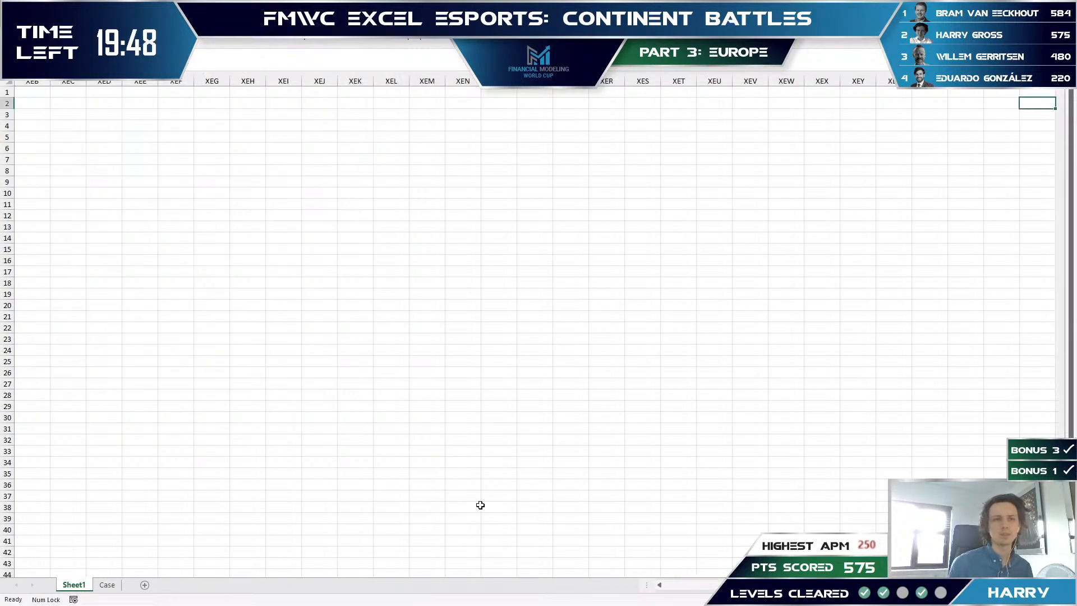
key(ctrl+Left)
key(Right)
key(Right)
text(=INDEX()
key(Left)
key(Left)
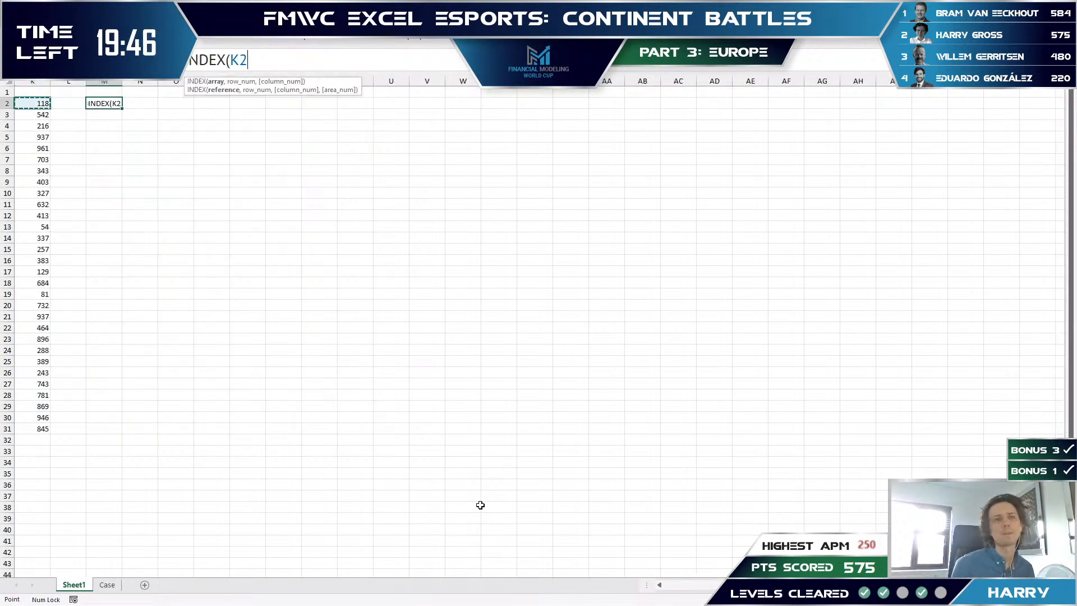
key(ctrl+shift+Left)
key(ctrl+shift+Down)
text(,)
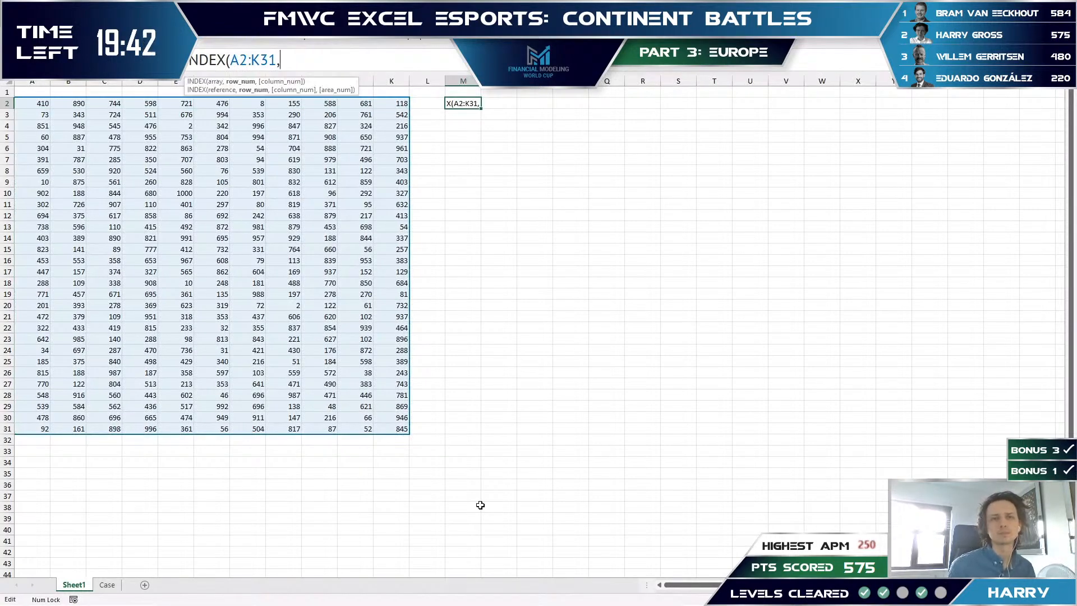
key(Up)
key(Return)
- Enter 1 in M1, label it LoopVariable in N1, and use that label as the name of M1
key(Up)
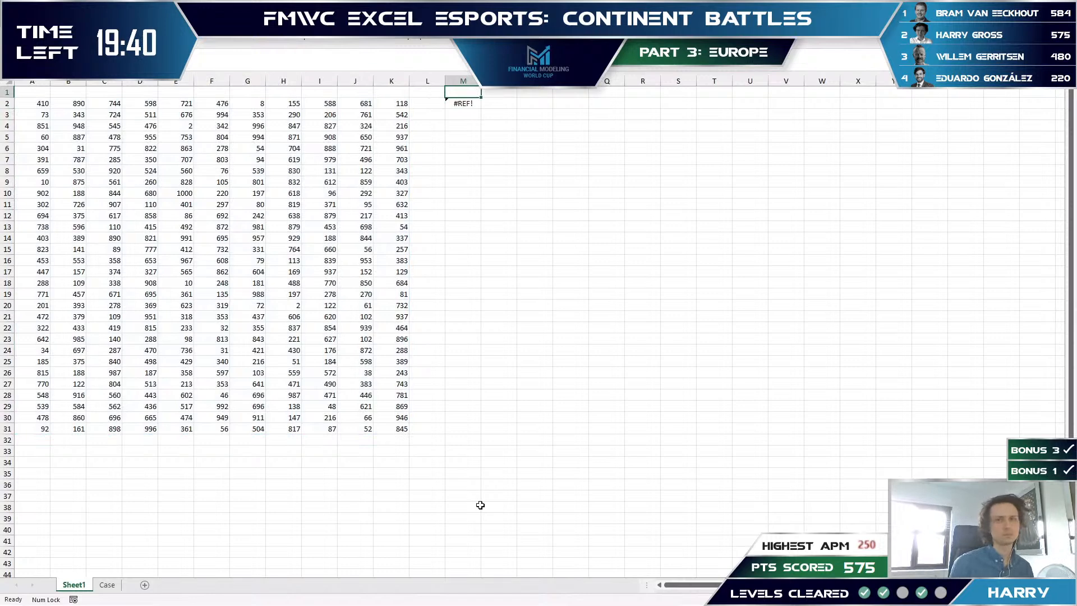
text(1)
key(Tab)
text(L)
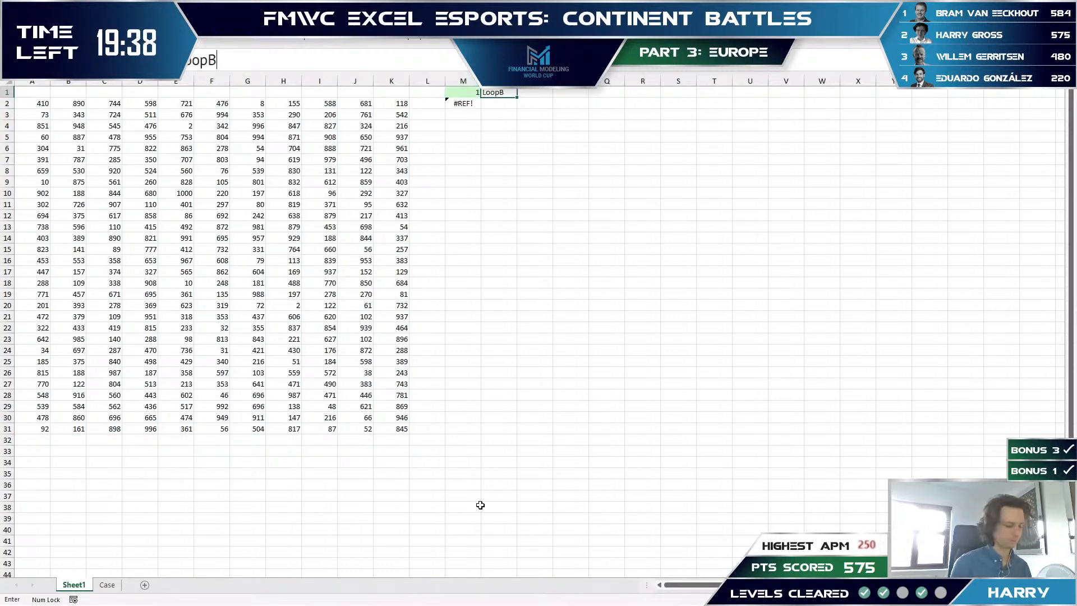
text(oopVariable)
key(ctrl+Return)
key(shift+Left)
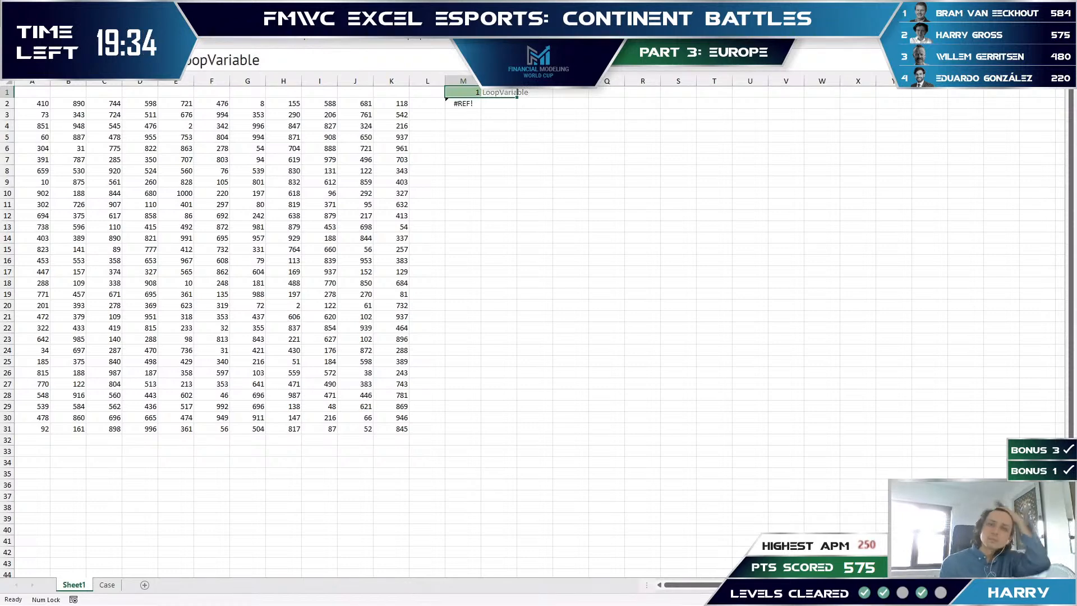
- Replace the M1 reference in the M2 INDEX formula with the named cell LoopVariable
key(Down)
key(Left)
key(F2)
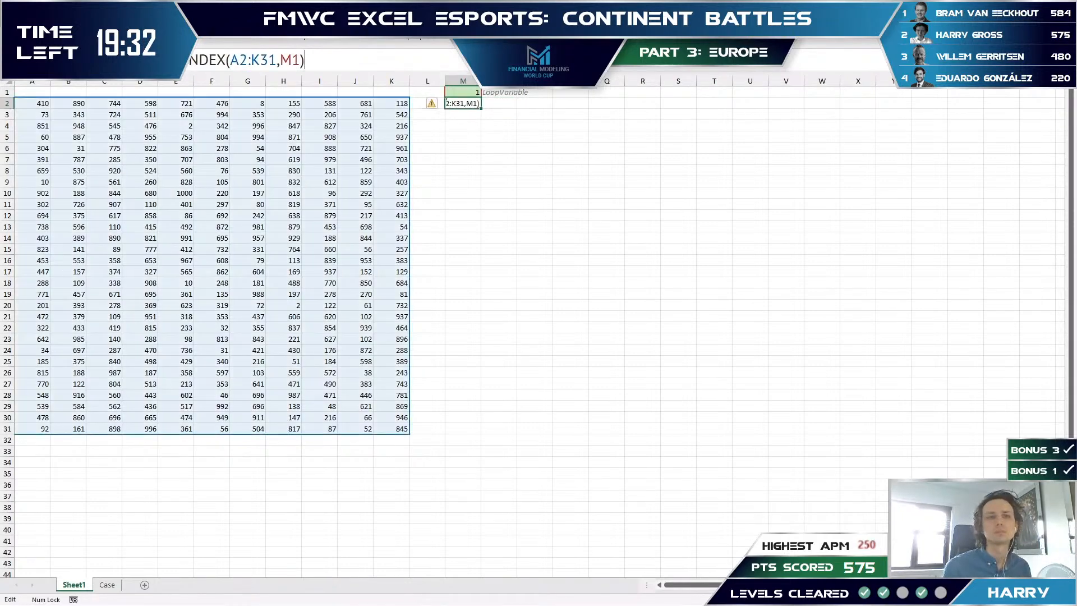
key(BackSpace)
key(BackSpace)
text(lo)
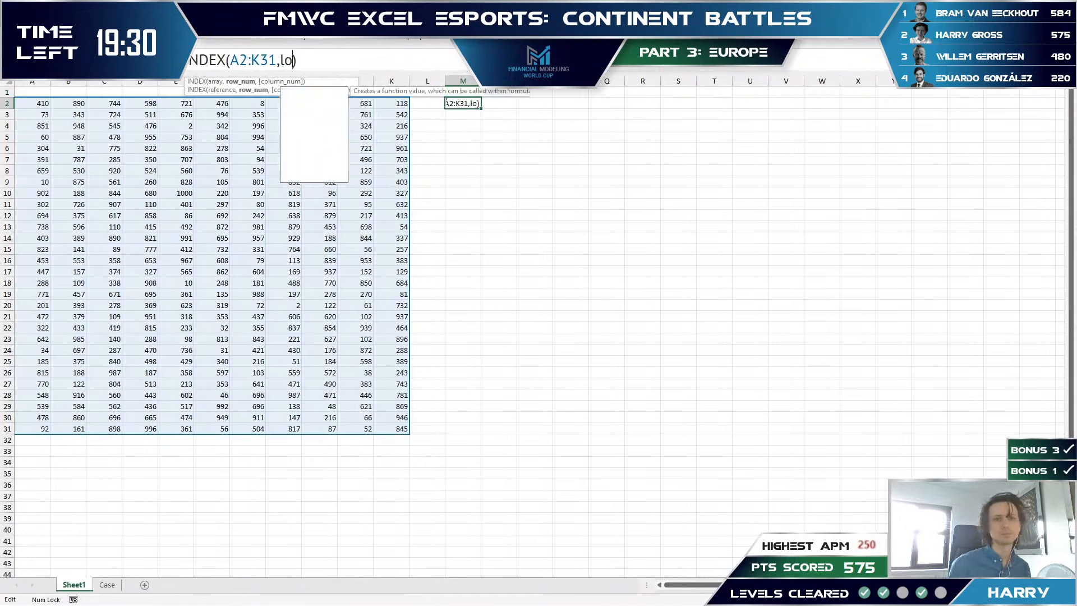
key(Down)
key(Down)
key(Down)
key(Down)
key(Down)
key(Down)
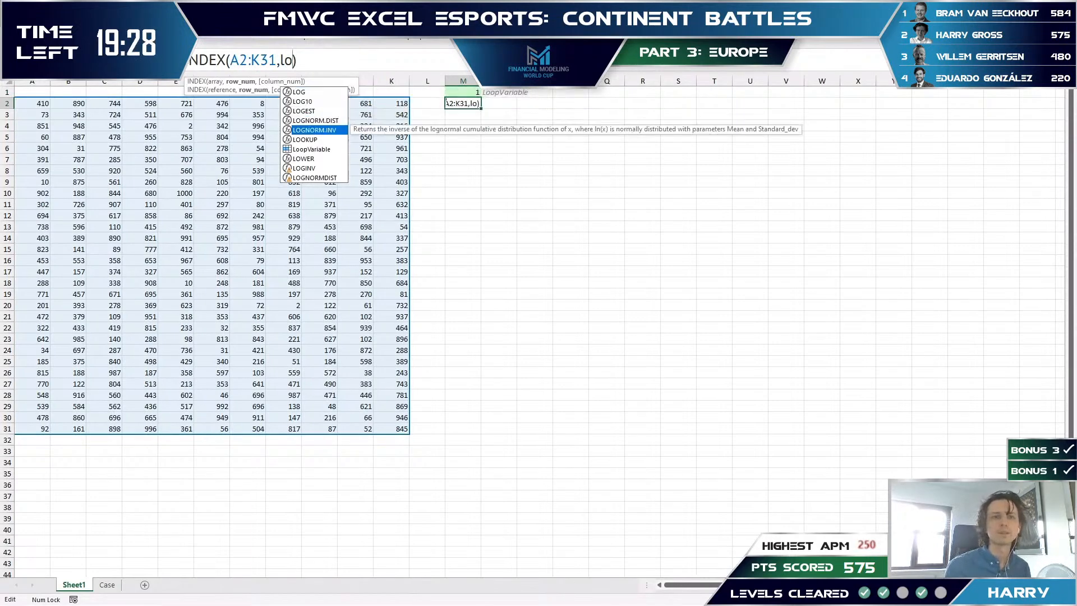
key(Tab)
key(ctrl+Return)
- Add an empty column argument in M2, making it =INDEX(A2:K31,LoopVariable,) to return the whole sequence row
key(F2)
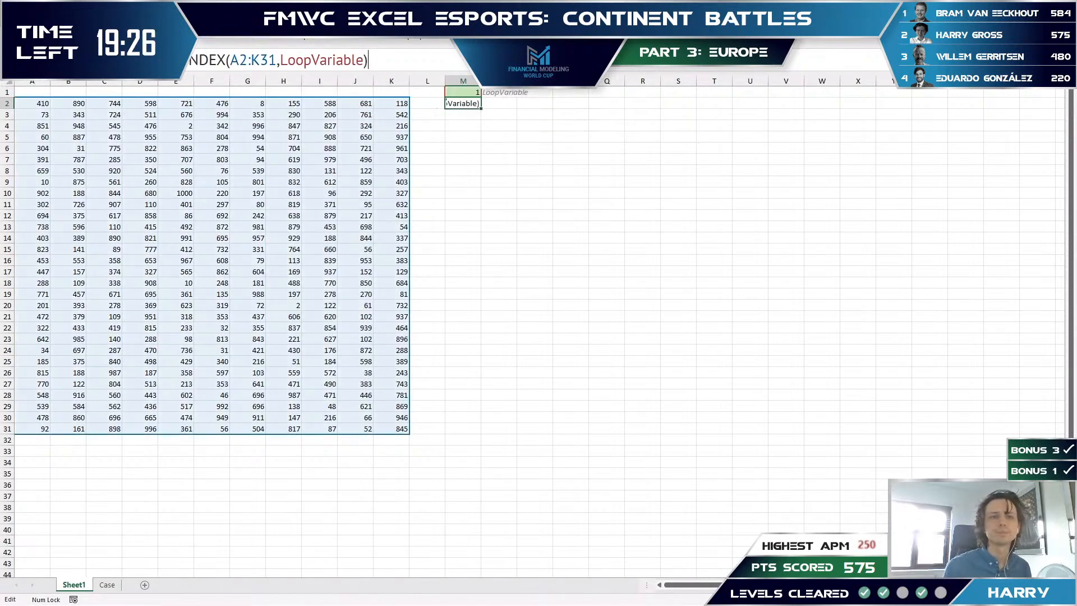
key(Left)
text(,)
key(ctrl+Return)
key(Left)
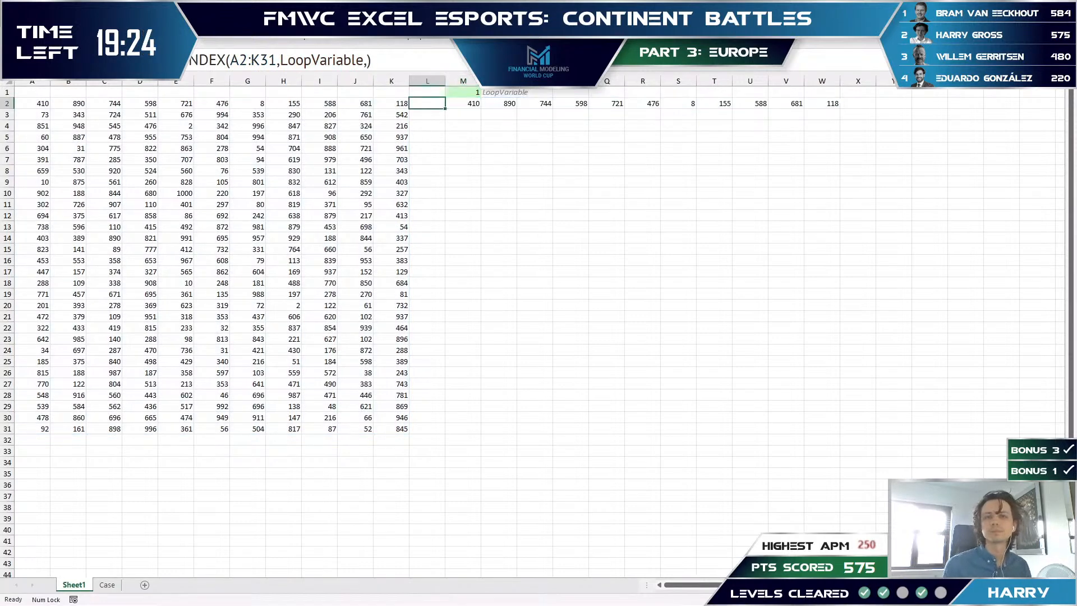
- Set the round 1 value of cell #1 in M3 to =N2 and shade it light blue
key(Right)
key(Down)
key(Down)
key(Down)
key(Right)
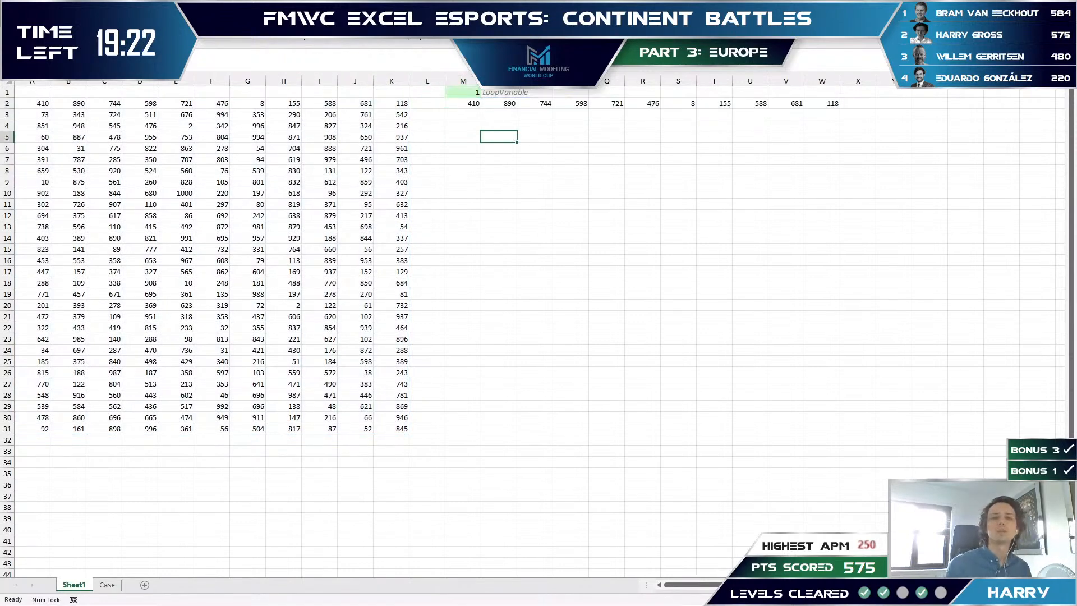
key(Left)
key(Up)
key(Up)
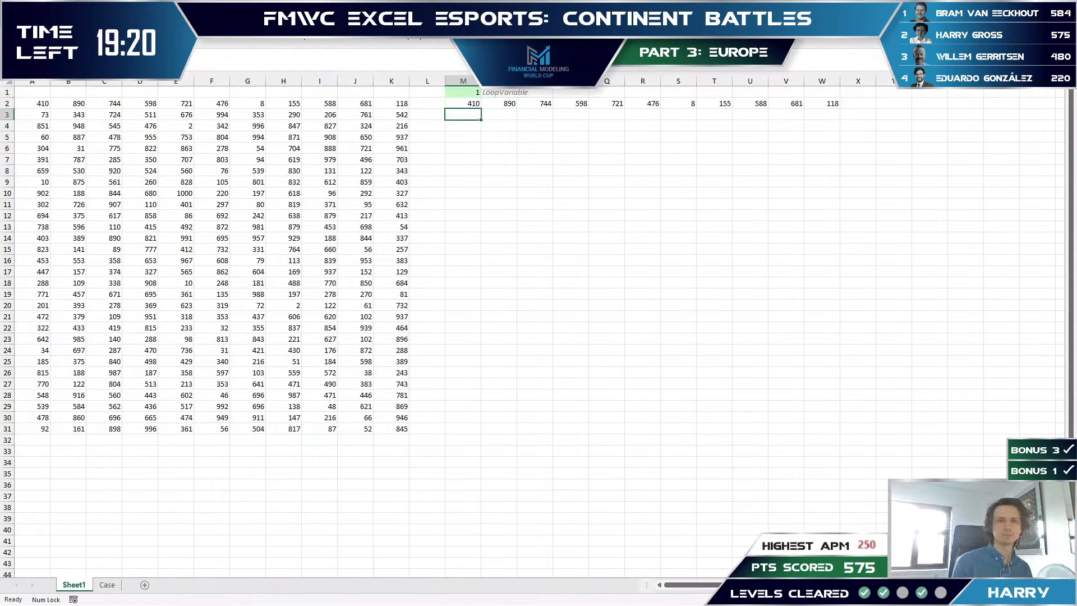
text(=)
key(Up)
key(Right)
key(ctrl+Return)
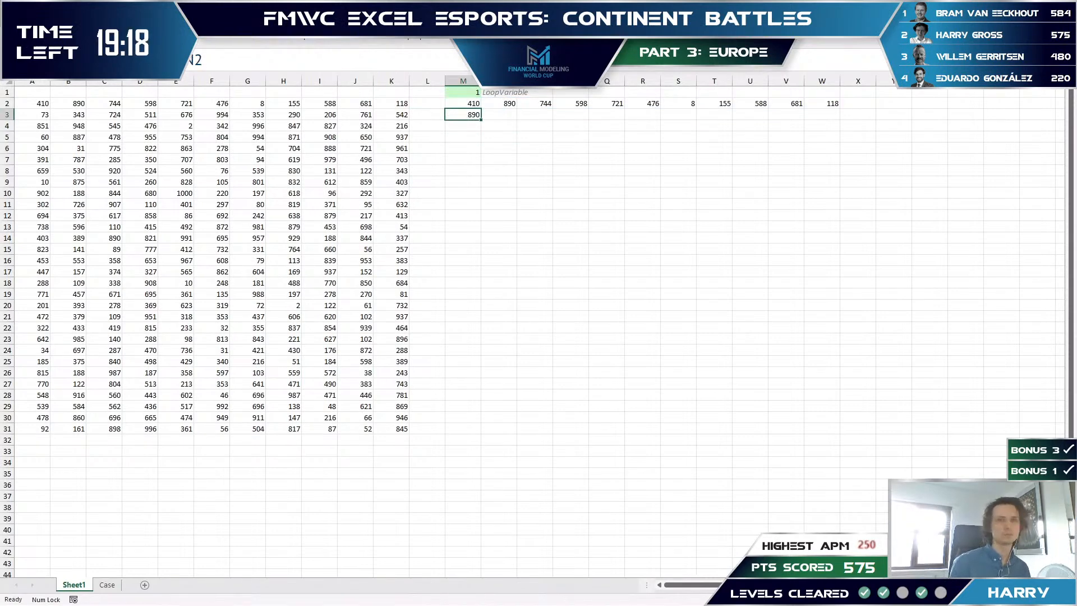
key(ctrl+shift+c)
- Shade W3 light blue and set the round 1 value of cell #11 there to =V2
key(Up)
key(ctrl+Right)
key(Down)
key(ctrl+shift+c)
text(=)
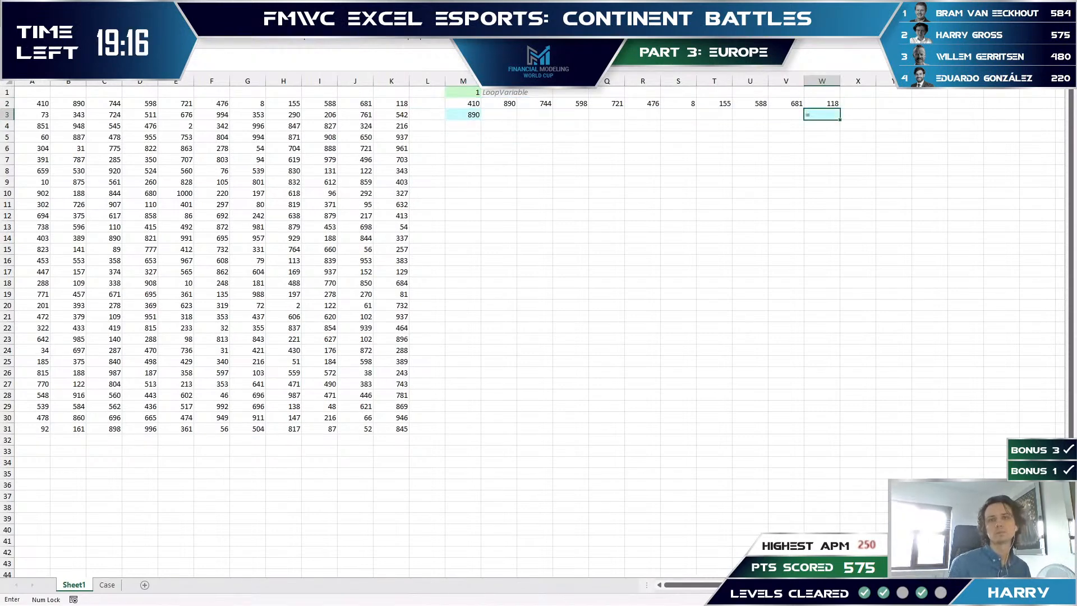
key(Up)
key(Left)
key(ctrl+Return)
- Start a ROUND formula in N3 for the round 1 value of cell #2
key(ctrl+Left)
key(Right)
text(=A)
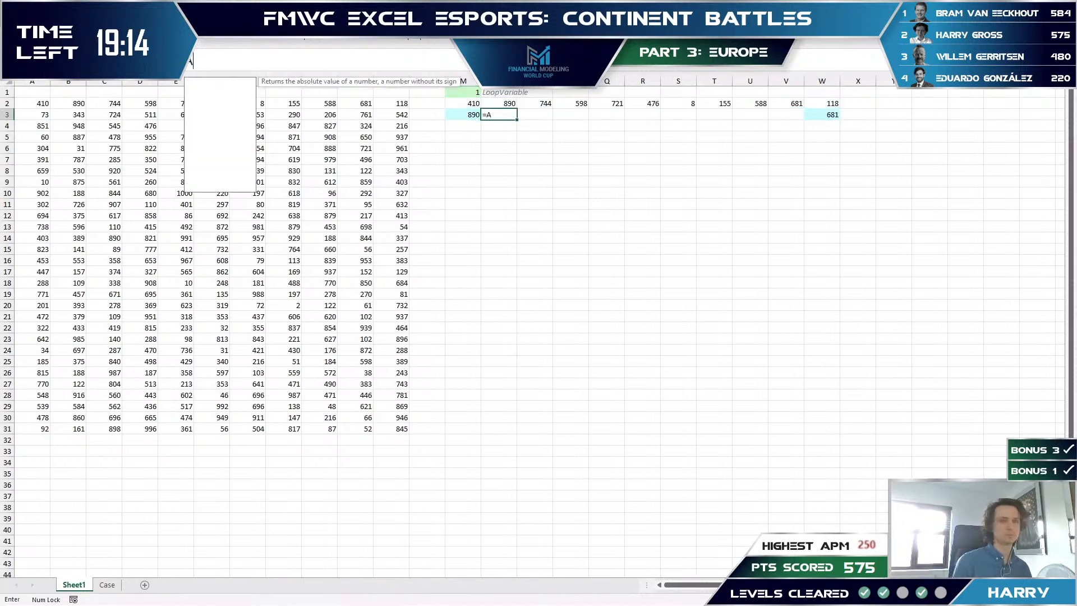
text(VER)
key(Escape)
key(Escape)
text(=)
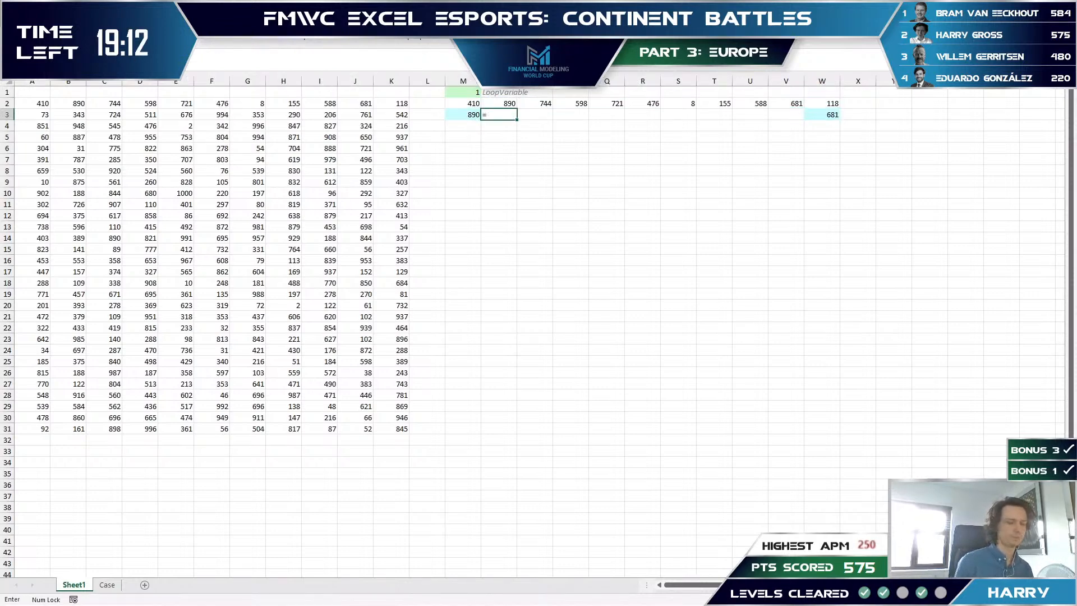
text(ROUND)
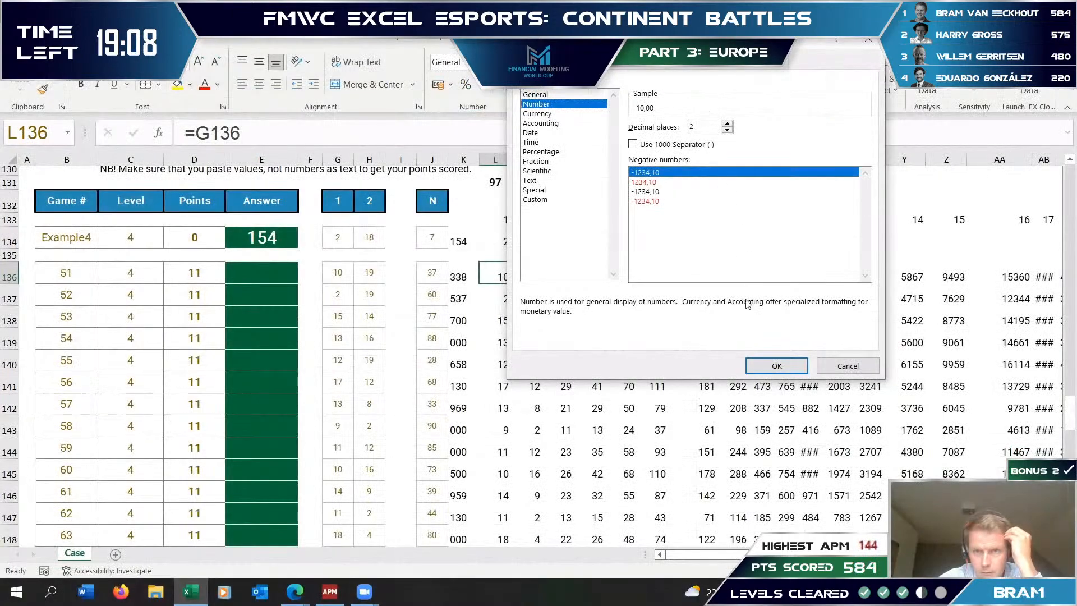
- Format L136 as a number with no decimal places
click(727, 130)
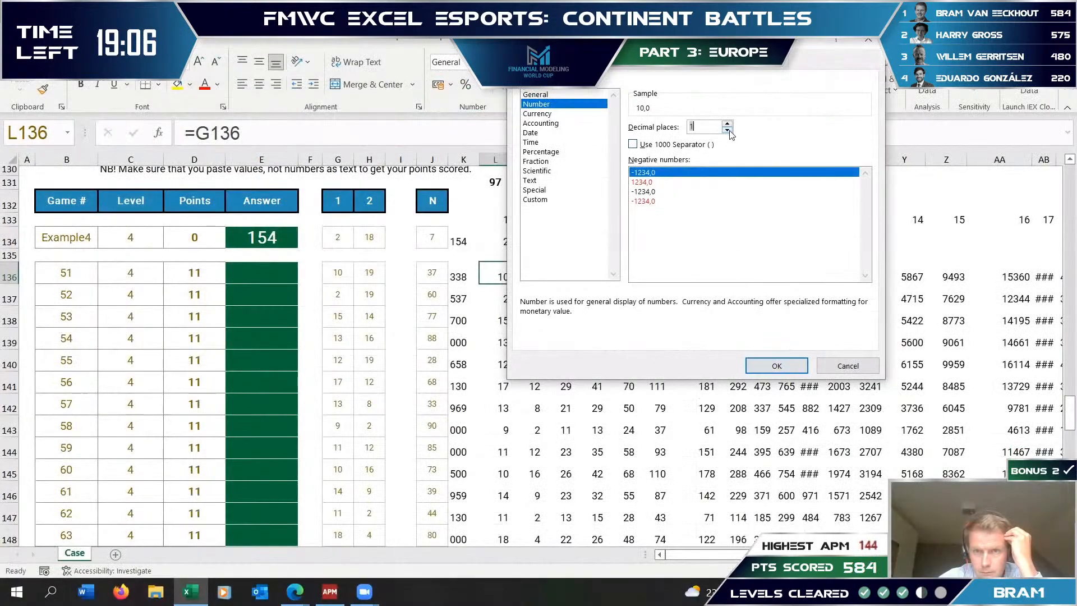
click(777, 366)
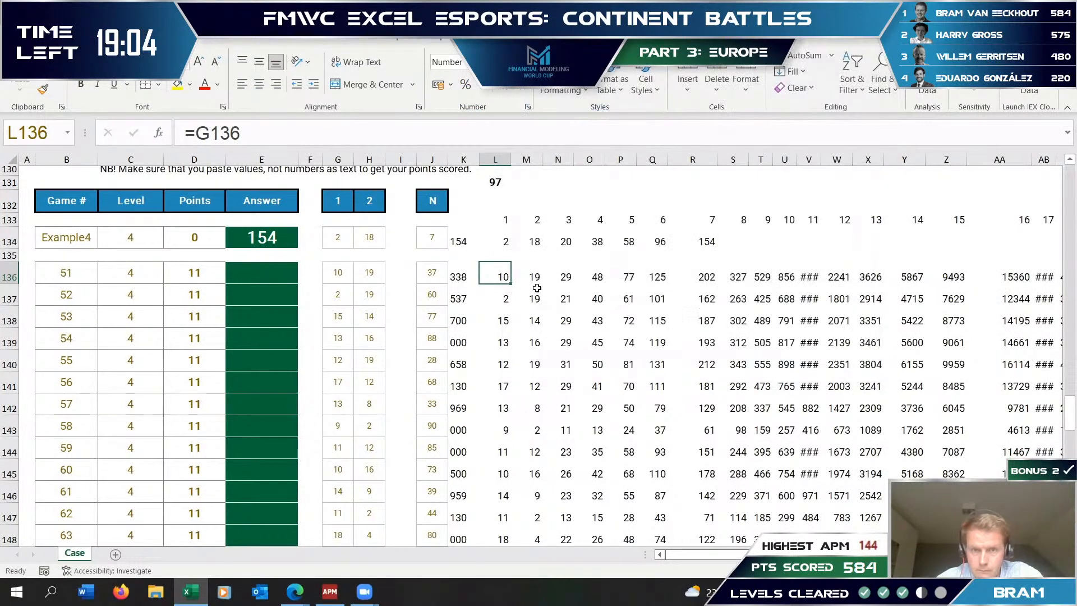
- Try to paste the copied L136 across the rest of row 136
key(ctrl+c)
key(Right)
key(ctrl+v)
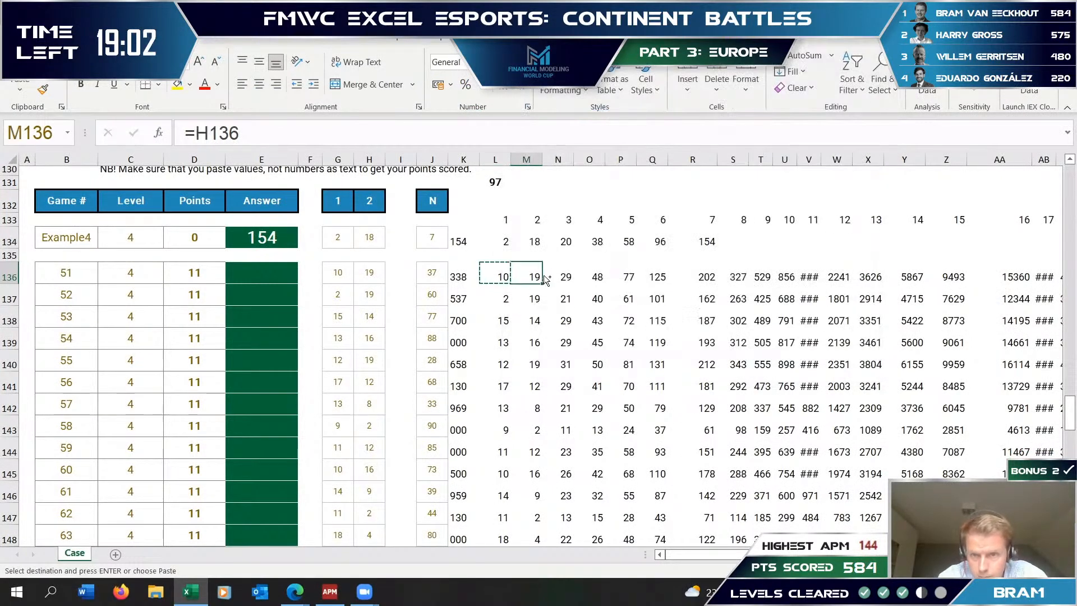
key(ctrl+shift+Right)
key(ctrl+v)
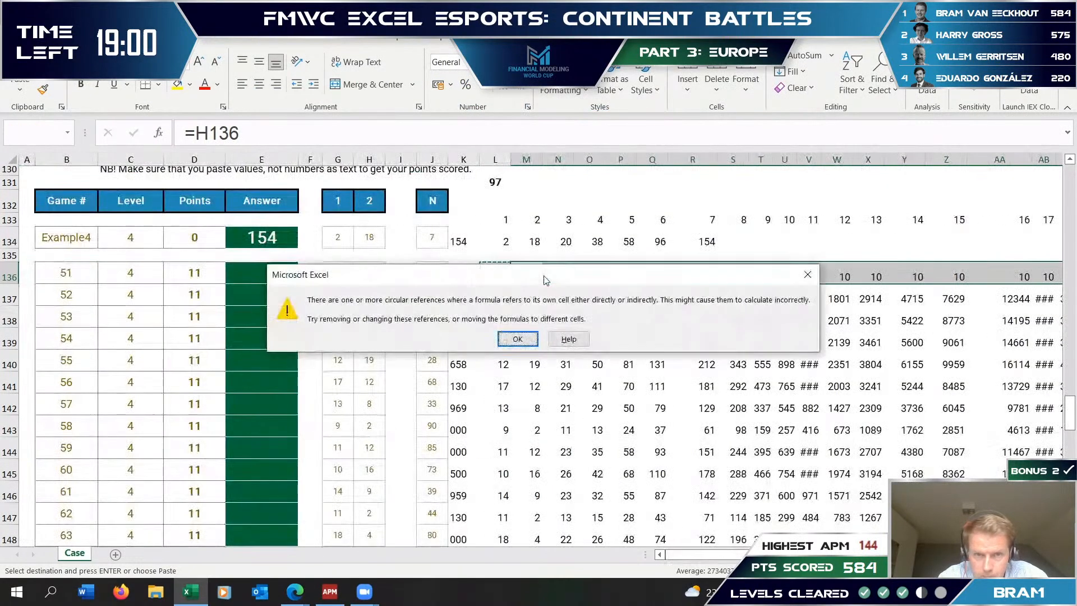
key(Return)
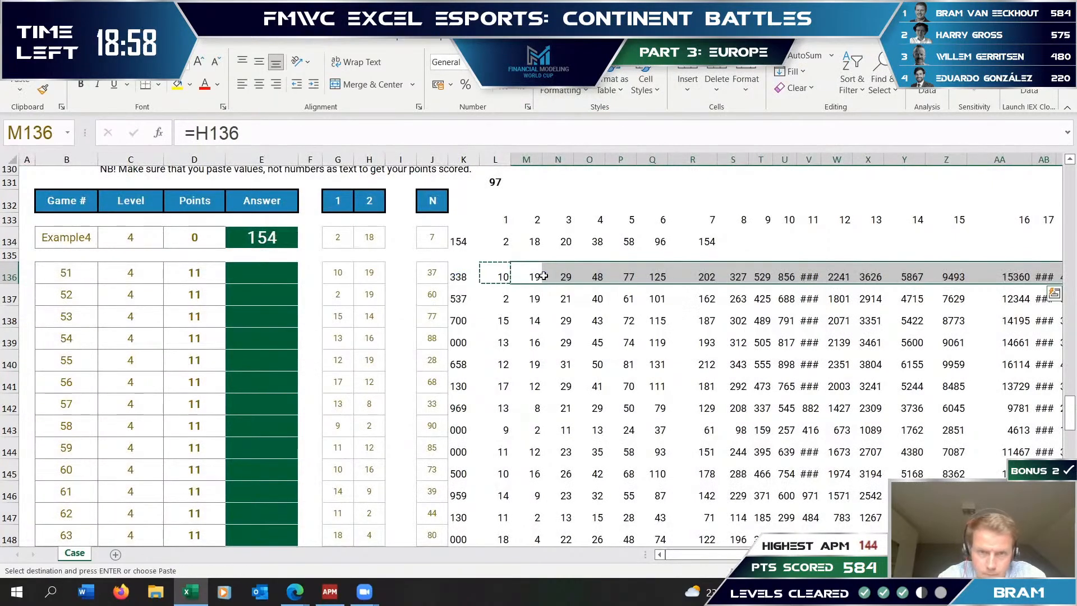
key(Left)
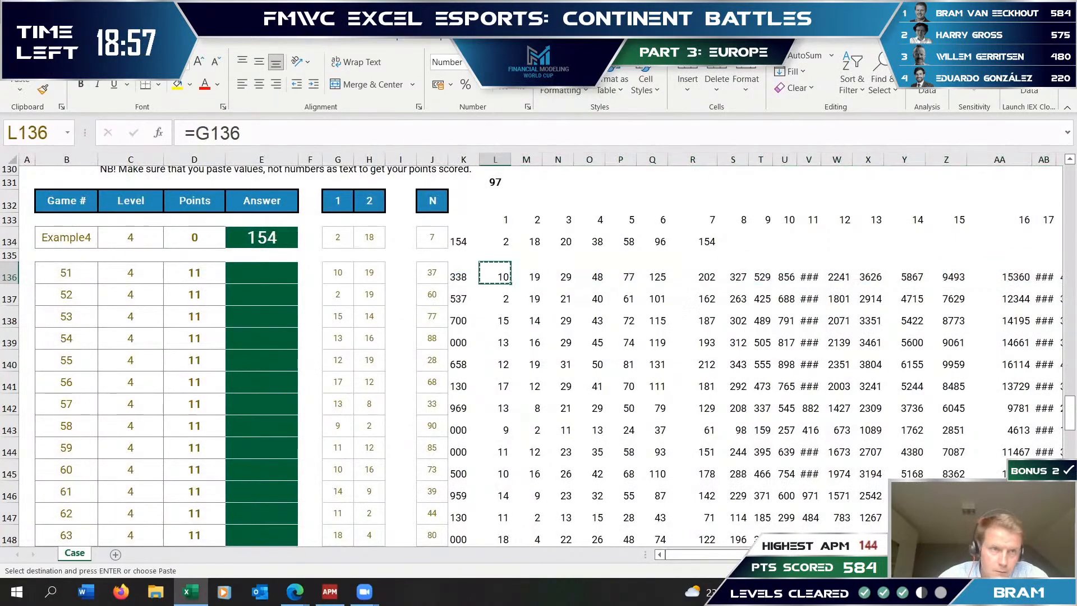
- Apply L136's number format to the whole Level 4 sequence block from row 136 with Format Painter
click(43, 89)
mouse_move(501, 278)
mouse_down()
mouse_move(1065, 535)
mouse_move(1004, 510)
mouse_move(1007, 538)
mouse_move(1012, 404)
mouse_move(729, 235)
mouse_move(539, 168)
mouse_move(532, 154)
mouse_up()
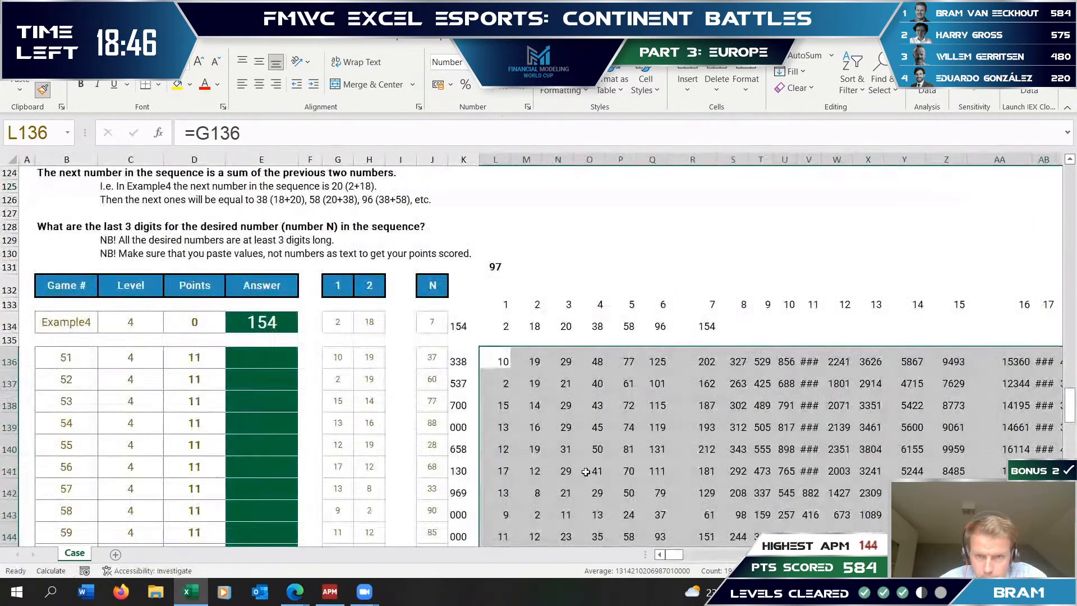
click(502, 364)
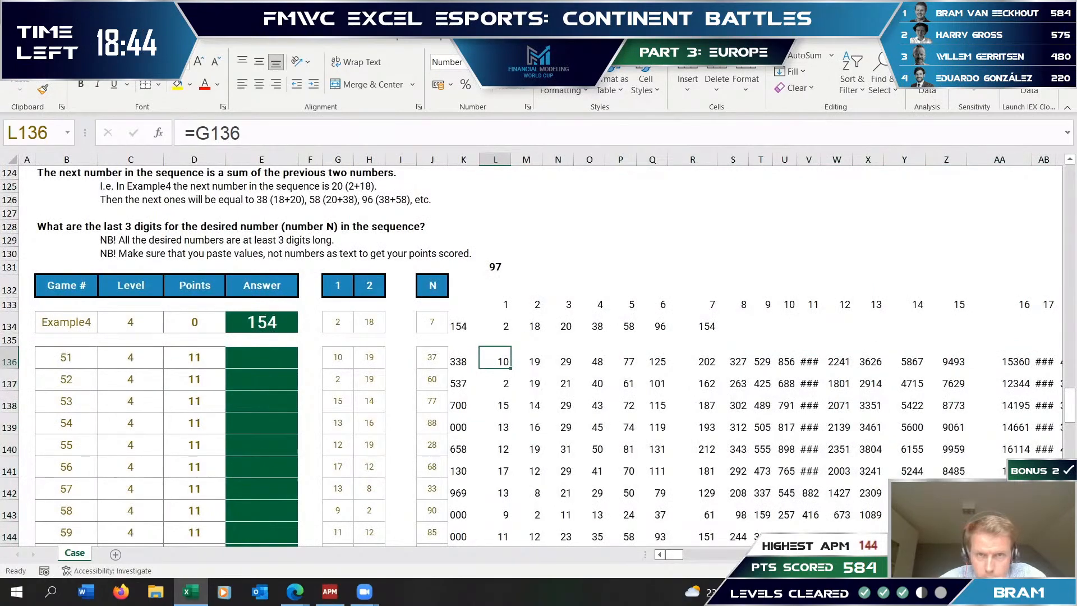
- Fill L136 down to L155, try to paste that column over the remaining sequence block, and undo the paste
double_click(510, 369)
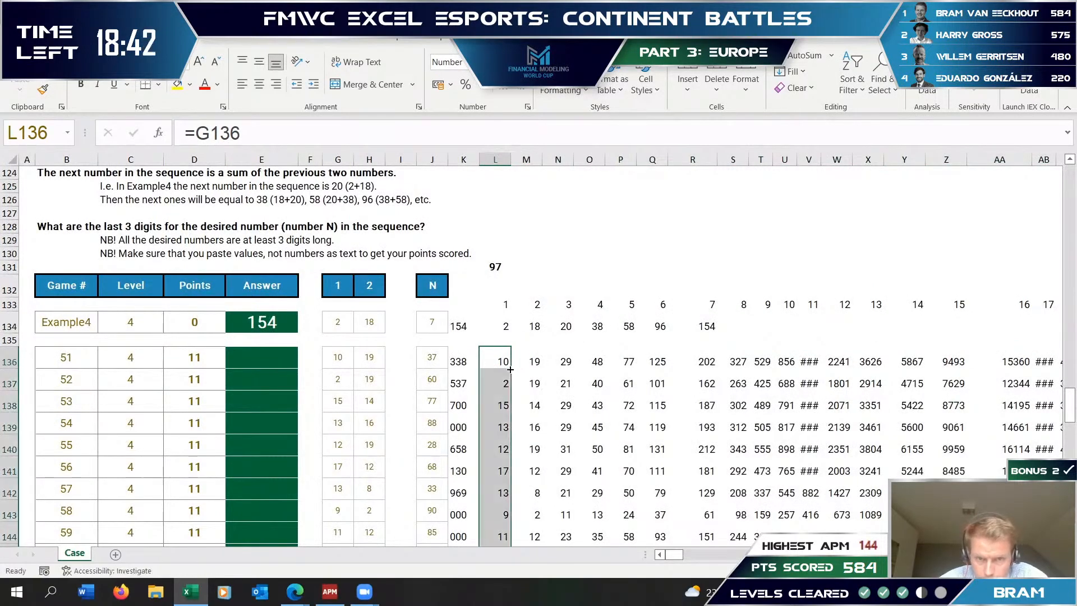
scroll(534, 342, down, 5)
key(ctrl+c)
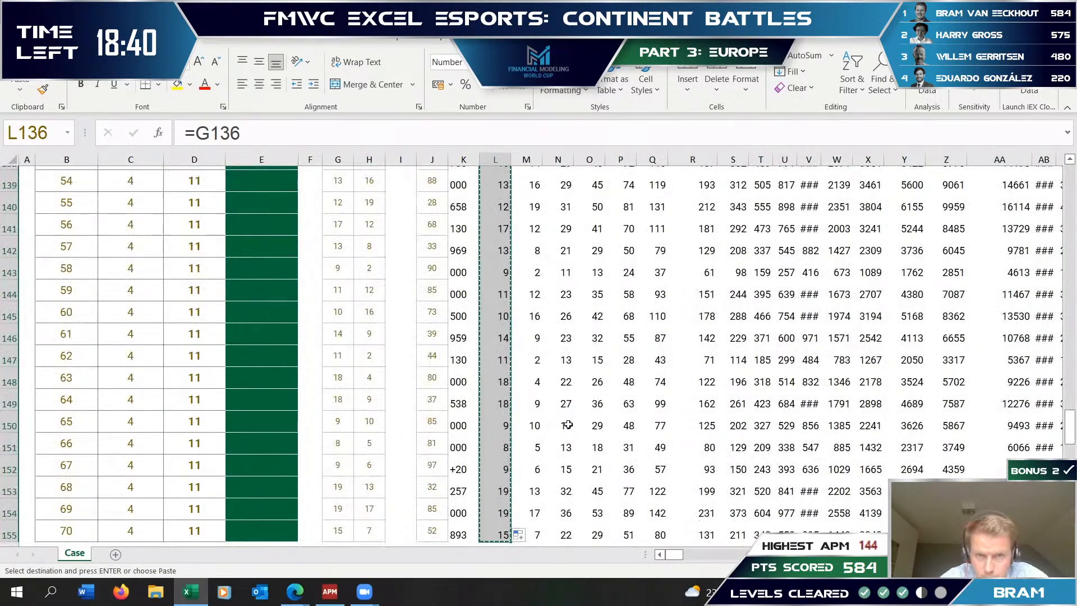
key(Right)
key(ctrl+shift+Right)
key(ctrl+shift+Down)
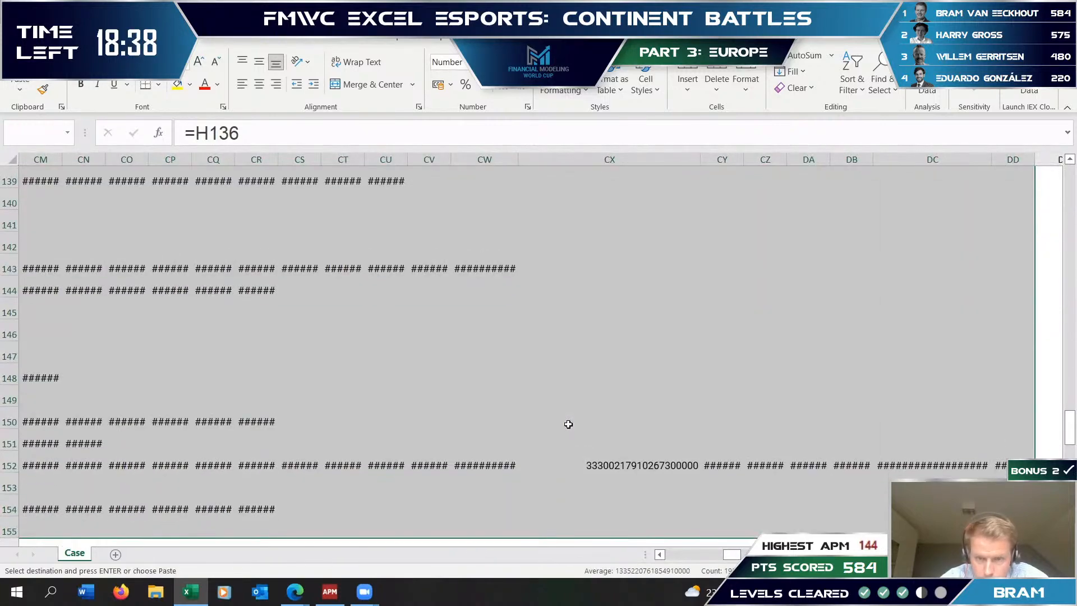
key(Return)
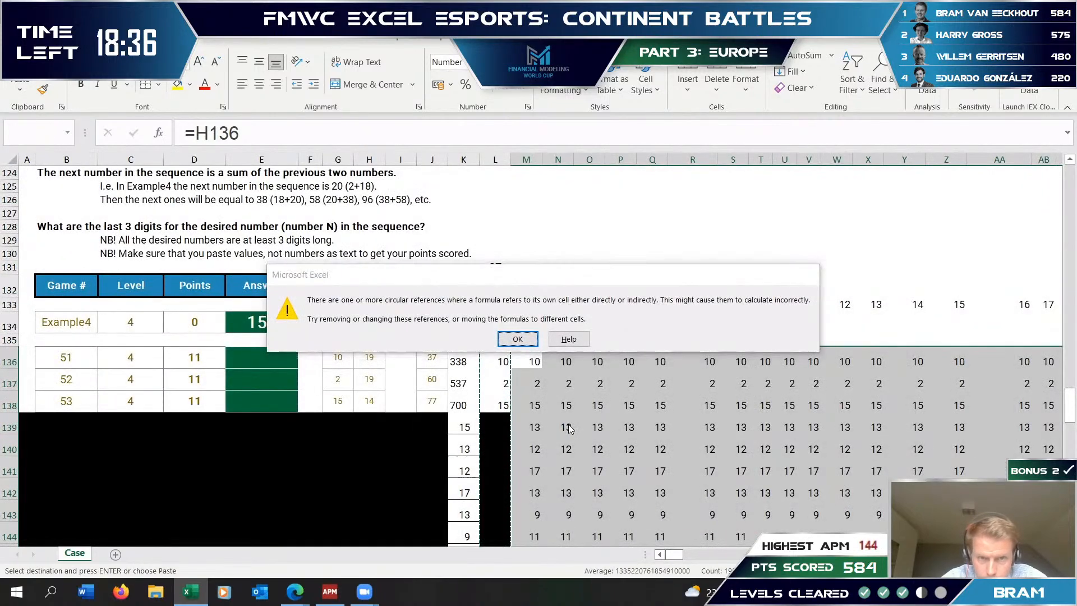
key(Return)
key(Left)
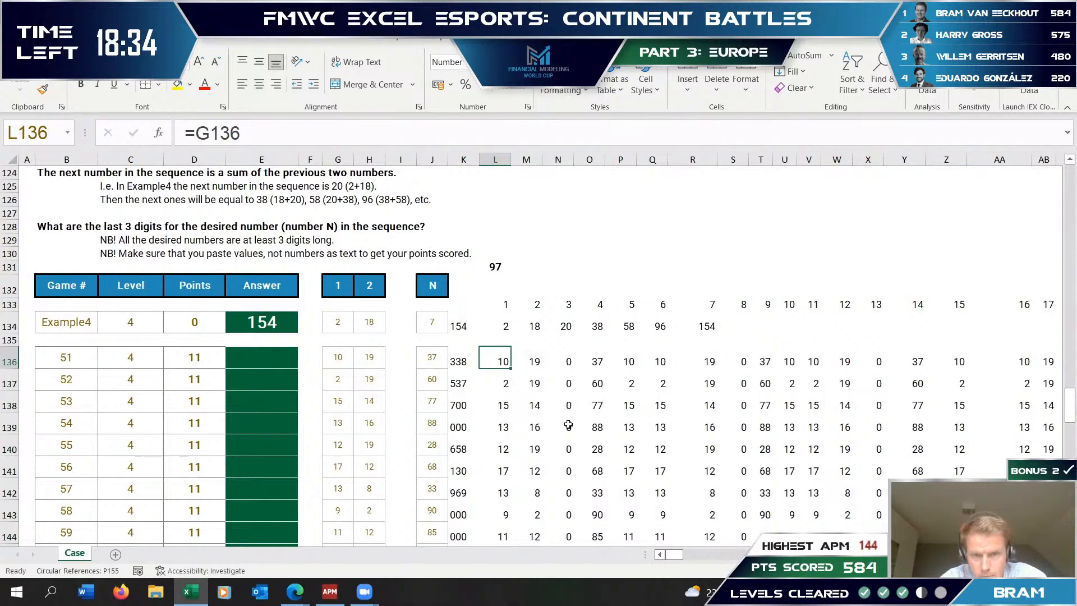
key(ctrl+z)
- Check the number formats available for N136
key(Right)
key(Right)
key(Left)
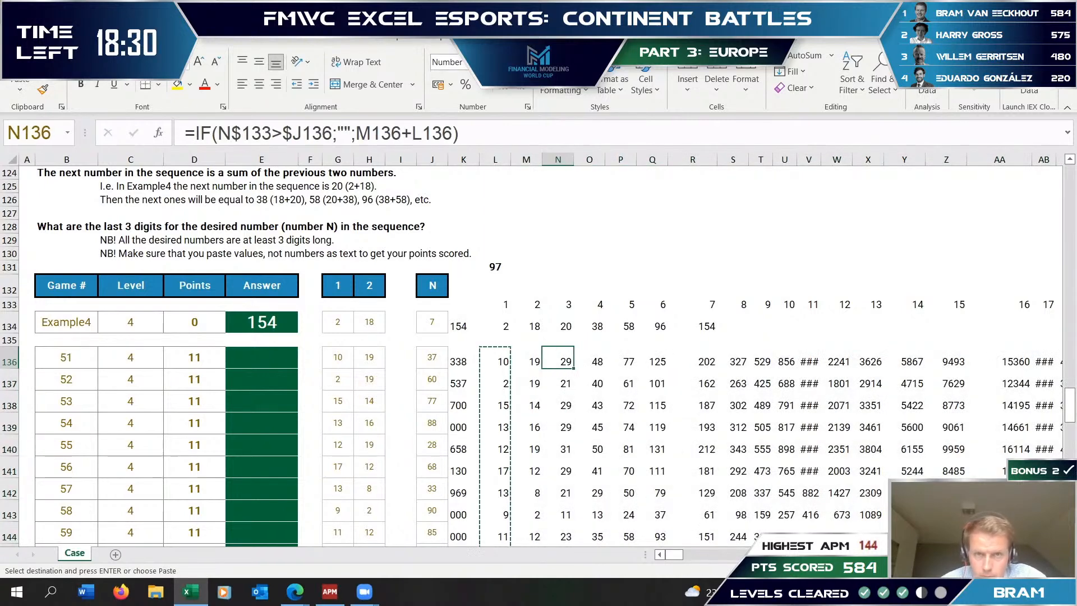
click(449, 62)
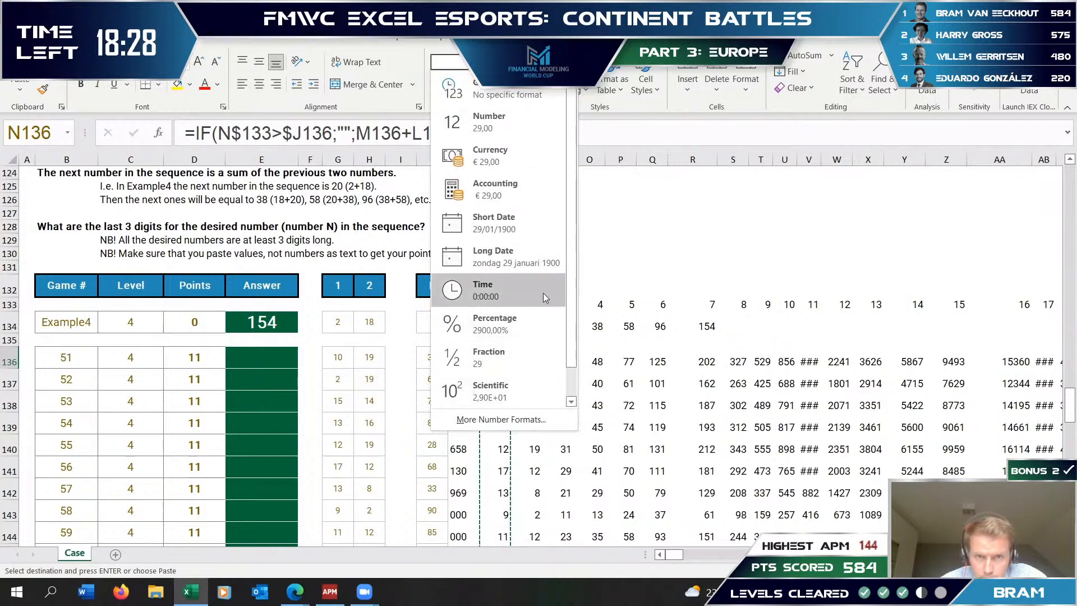
scroll(572, 338, down, 1)
key(Escape)
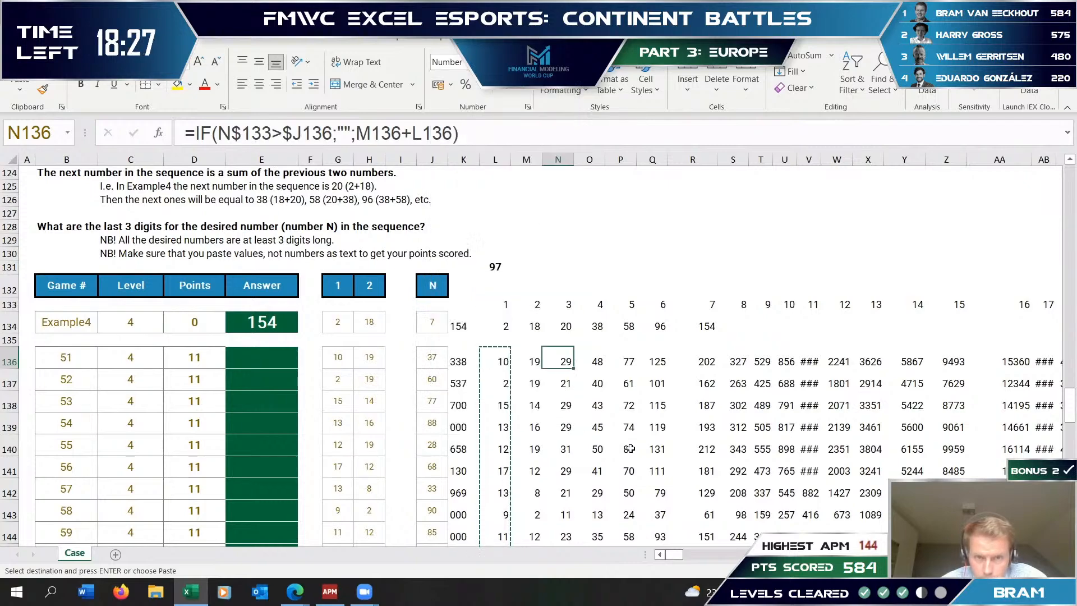
- Check the last-three-digits formulas in K152 and K150 and follow the sequence along row 150 to column W
scroll(473, 381, down, 6)
click(473, 382)
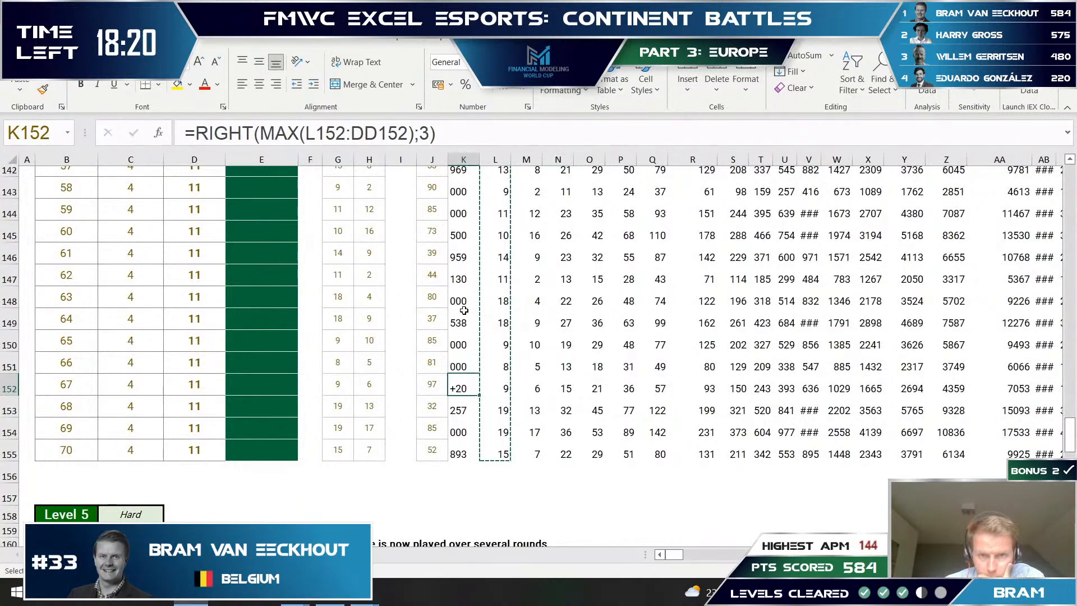
click(464, 346)
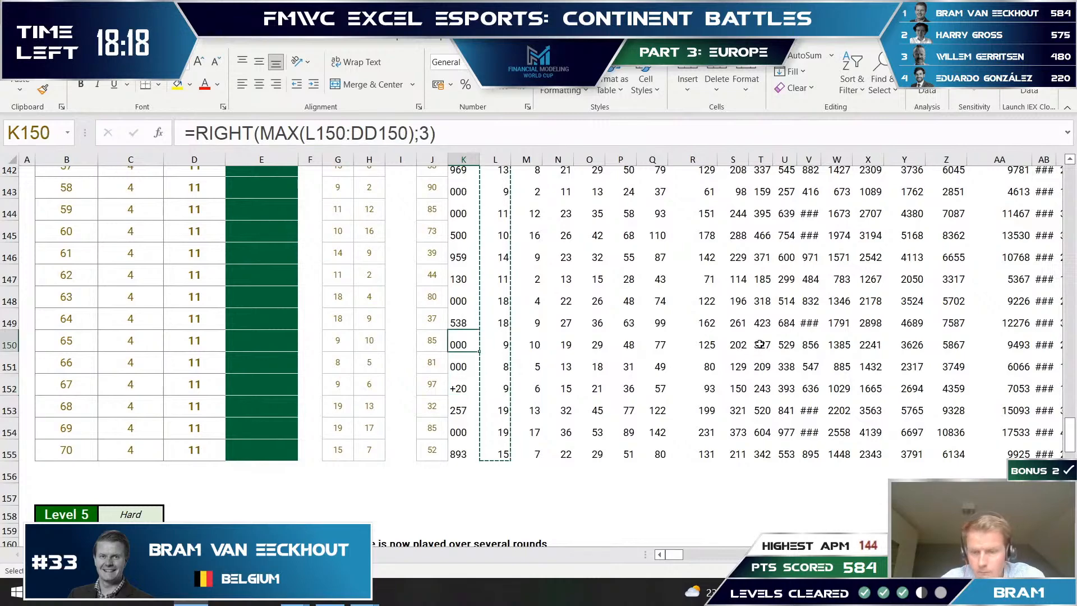
key(Right)
key(Right)
key(Right)
key(Right)
key(Right)
key(Right)
key(Right)
key(Right)
key(Right)
key(Right)
key(Right)
key(Right)
key(Right)
key(Left)
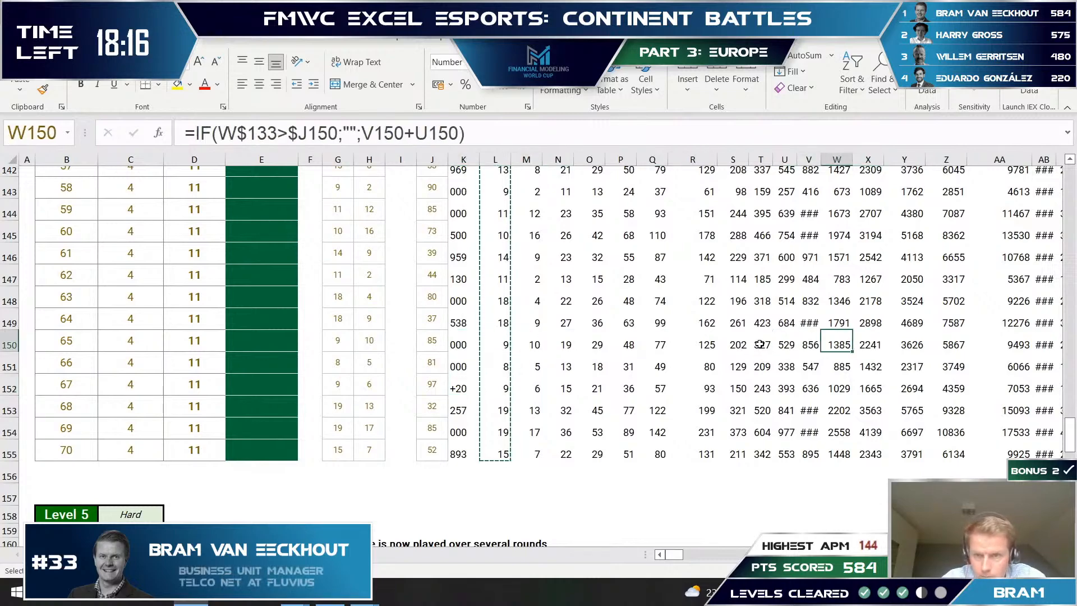
- Check the sequence formulas in row 136 from W136 back to N136
key(Up)
key(Up)
key(Up)
key(Up)
key(Up)
key(Up)
key(Up)
key(Up)
key(Up)
key(Up)
key(Up)
key(Up)
key(Up)
key(Up)
key(Up)
key(Up)
key(Down)
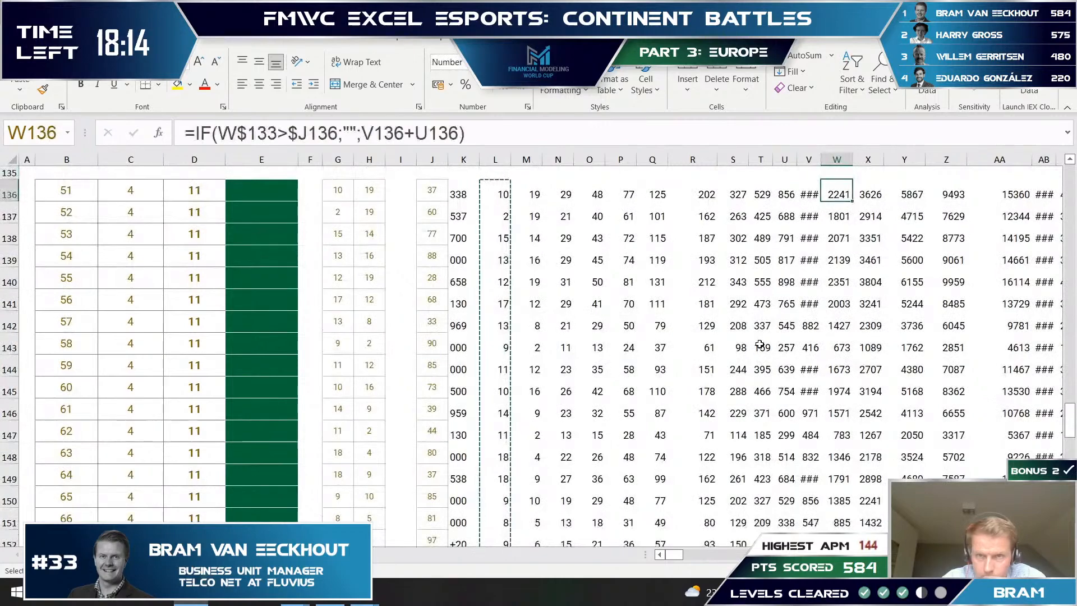
key(Down)
key(Left)
key(Left)
key(Left)
key(Left)
key(Left)
key(Up)
key(Left)
key(Left)
key(Left)
key(Left)
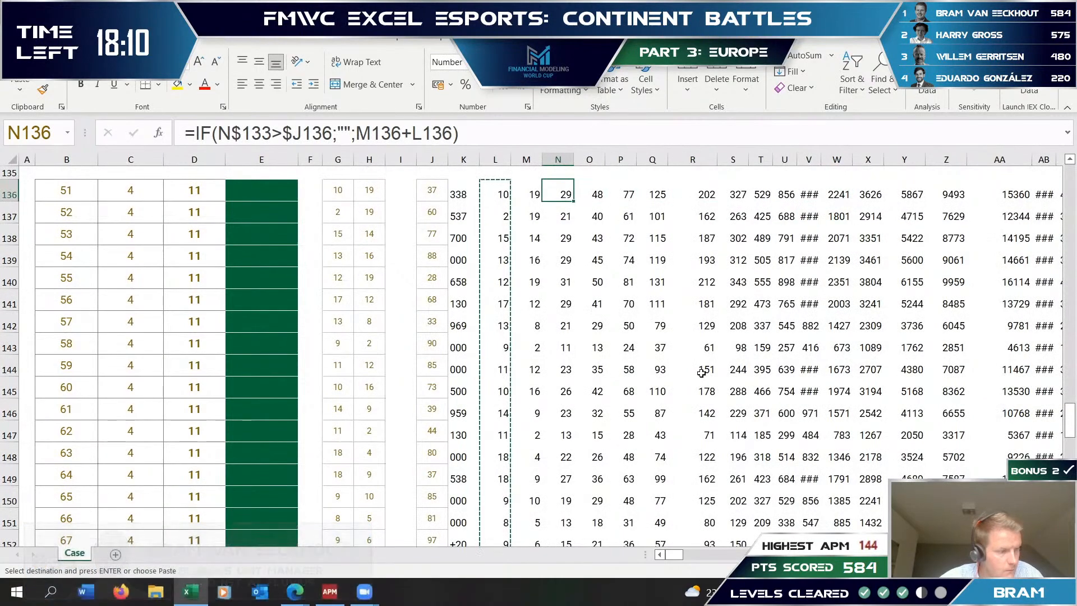
- Read the Level 5 rules, the cell #7 question and the Example5 rounds
scroll(421, 308, down, 7)
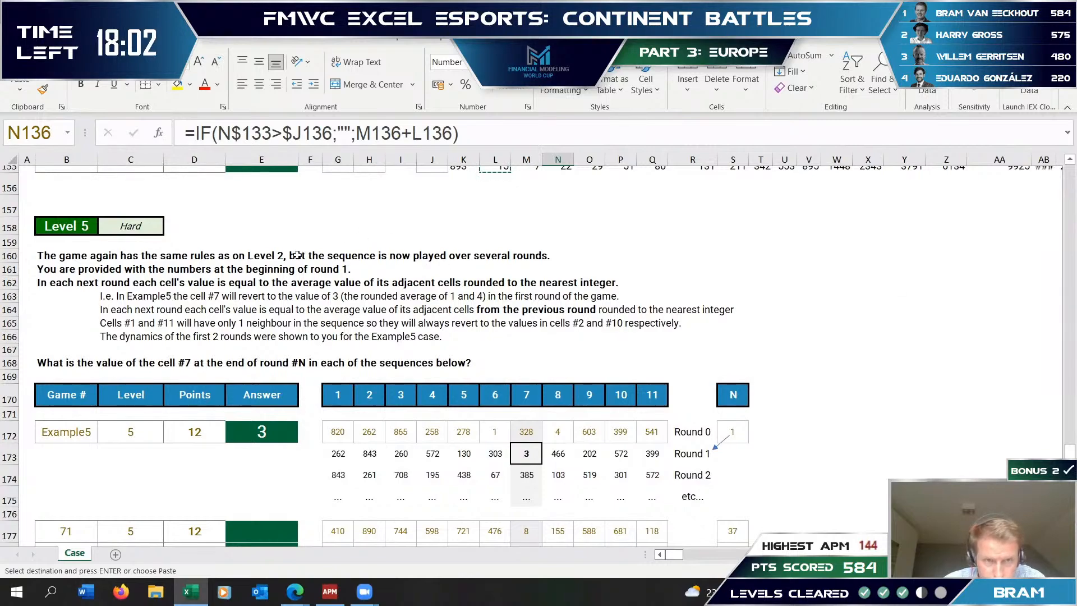
scroll(317, 268, up, 20)
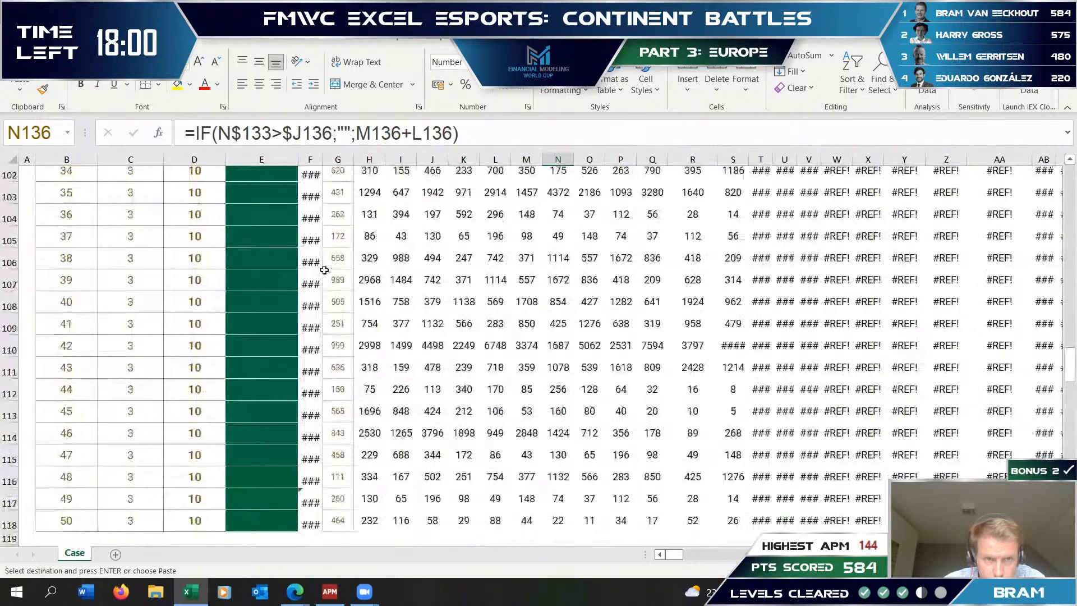
scroll(326, 270, up, 1)
scroll(330, 263, down, 20)
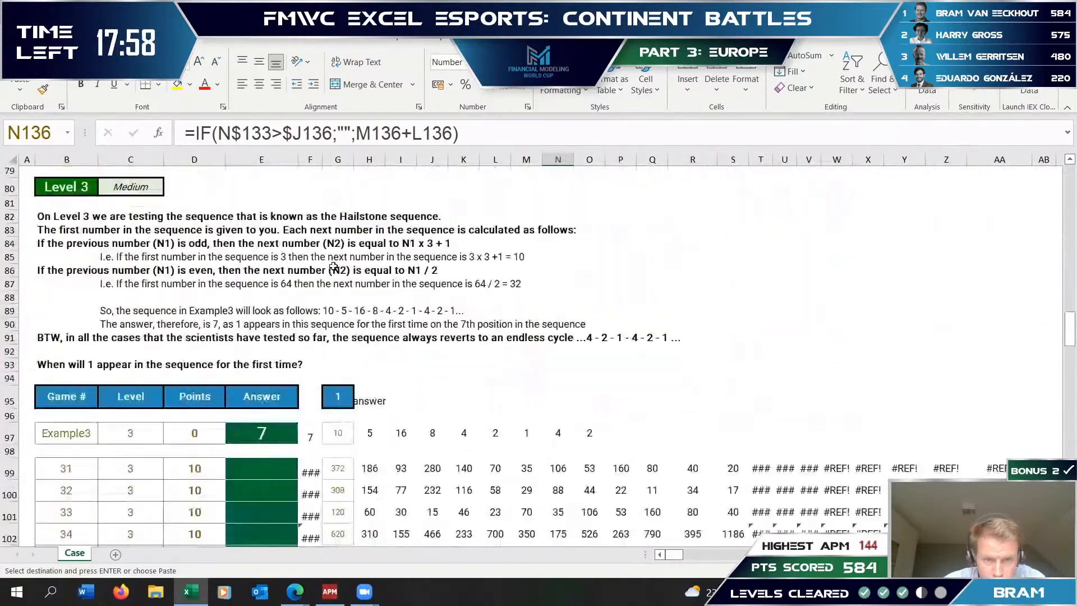
scroll(348, 246, down, 7)
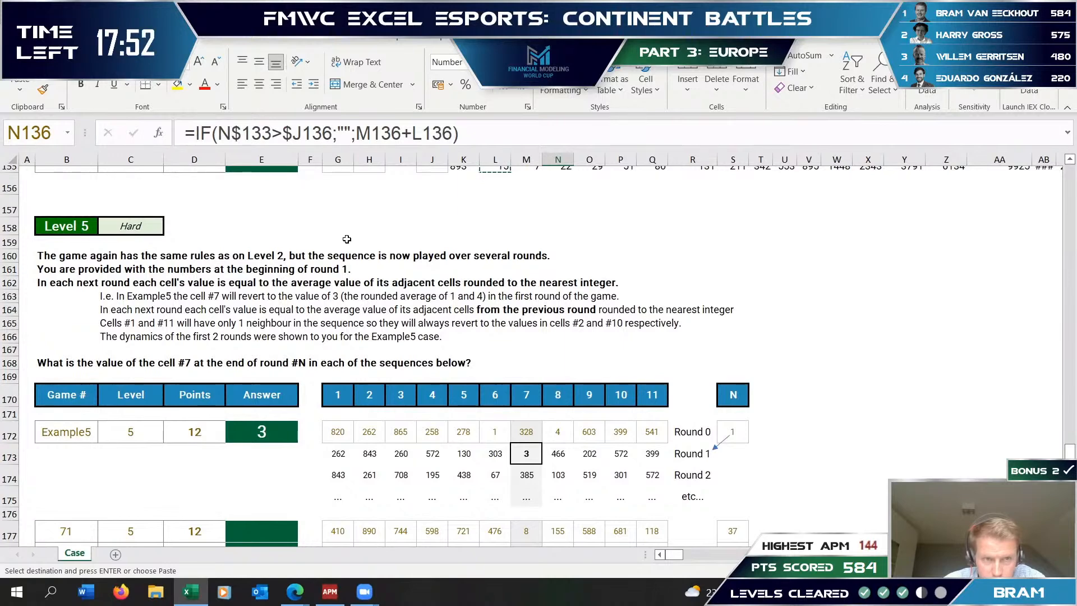
scroll(346, 238, down, 1)
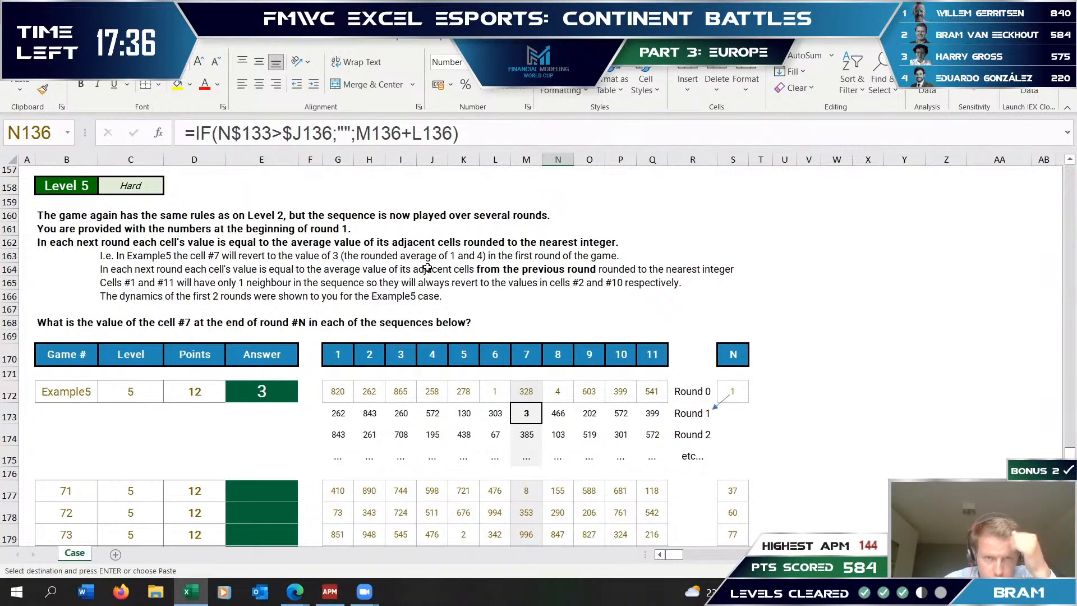
scroll(427, 268, down, 1)
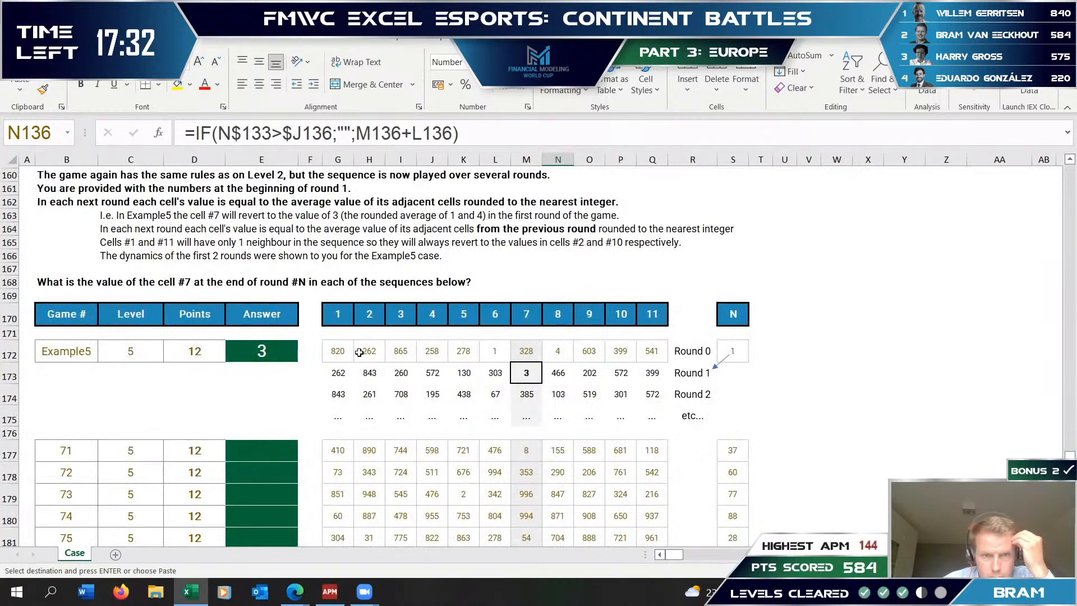
scroll(410, 314, up, 1)
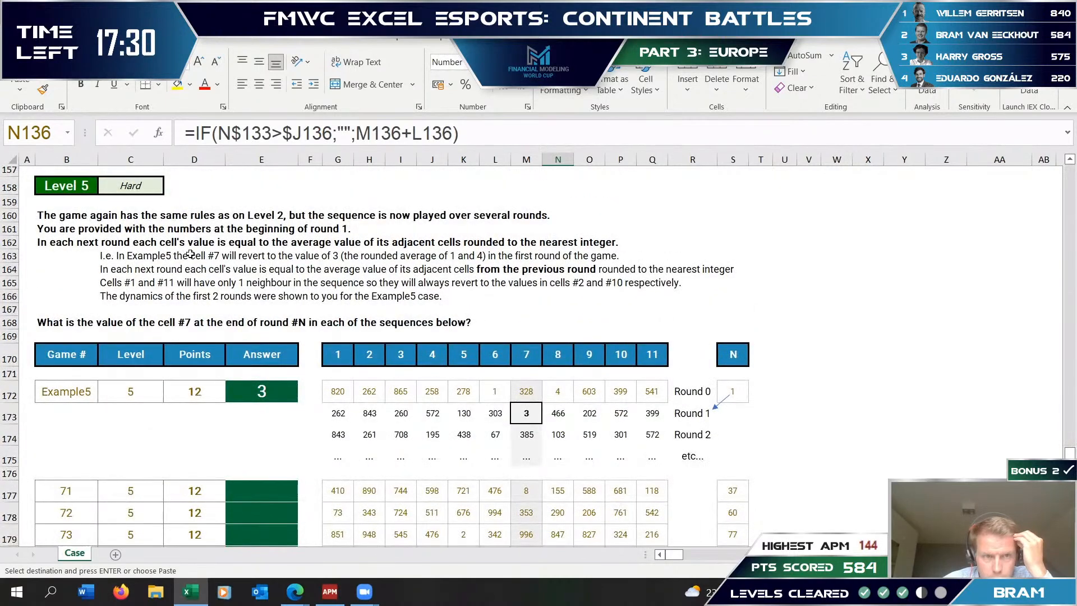
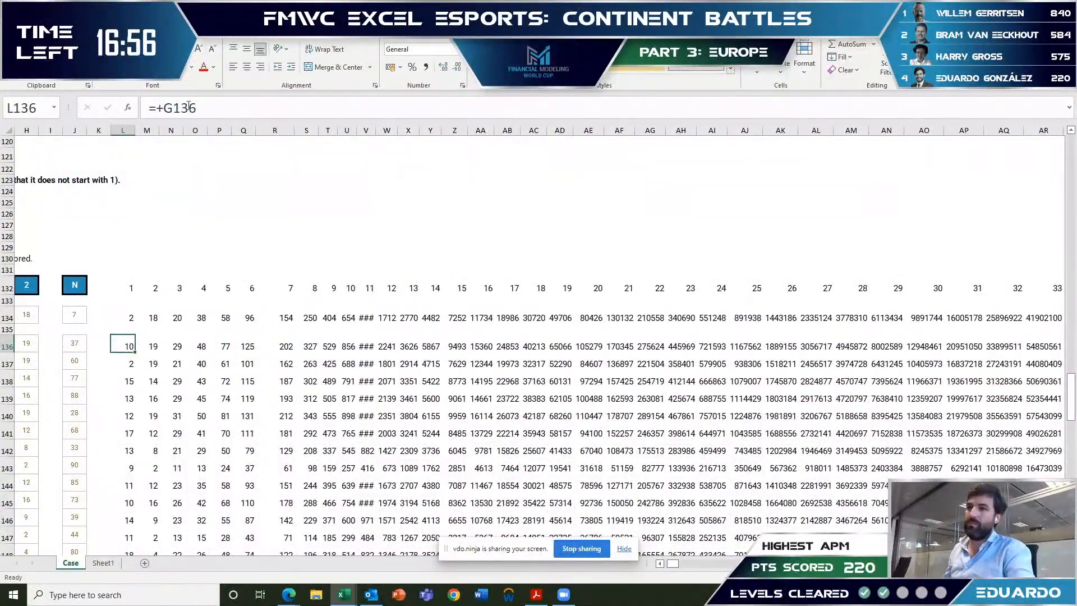
- Wrap the sum in N136 in a RIGHT function, making it =+RIGHT(L136+M136,3)
key(Right)
key(Right)
click(164, 108)
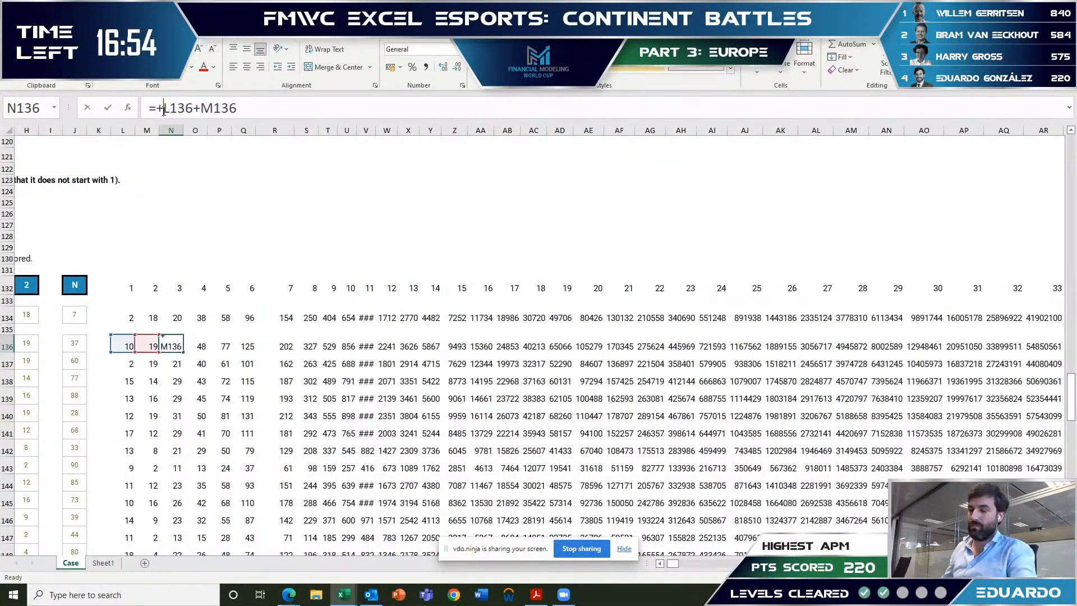
text(R)
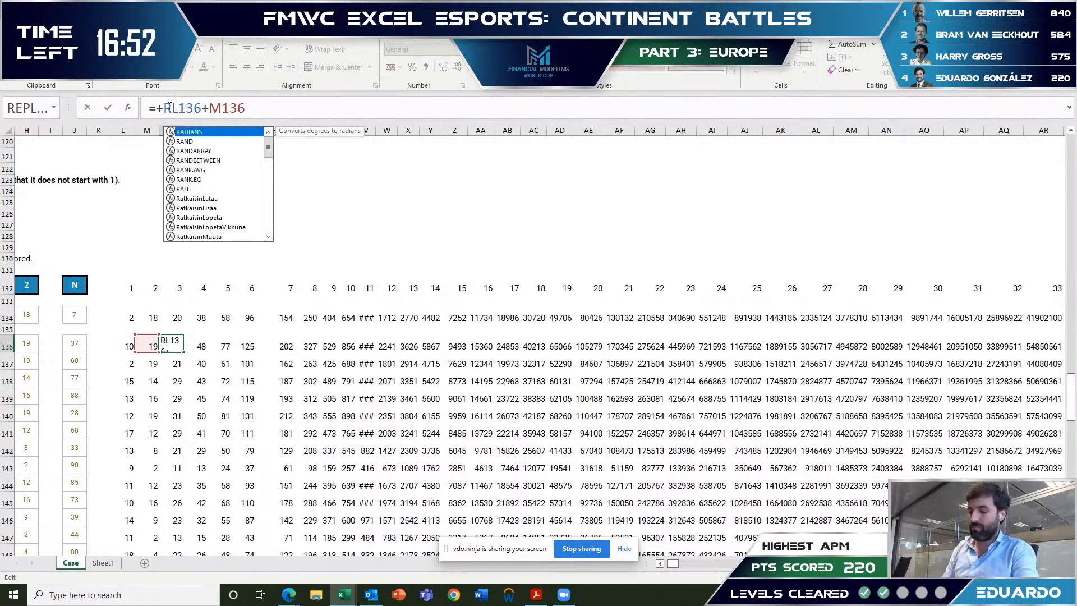
text(IGHT()
key(End)
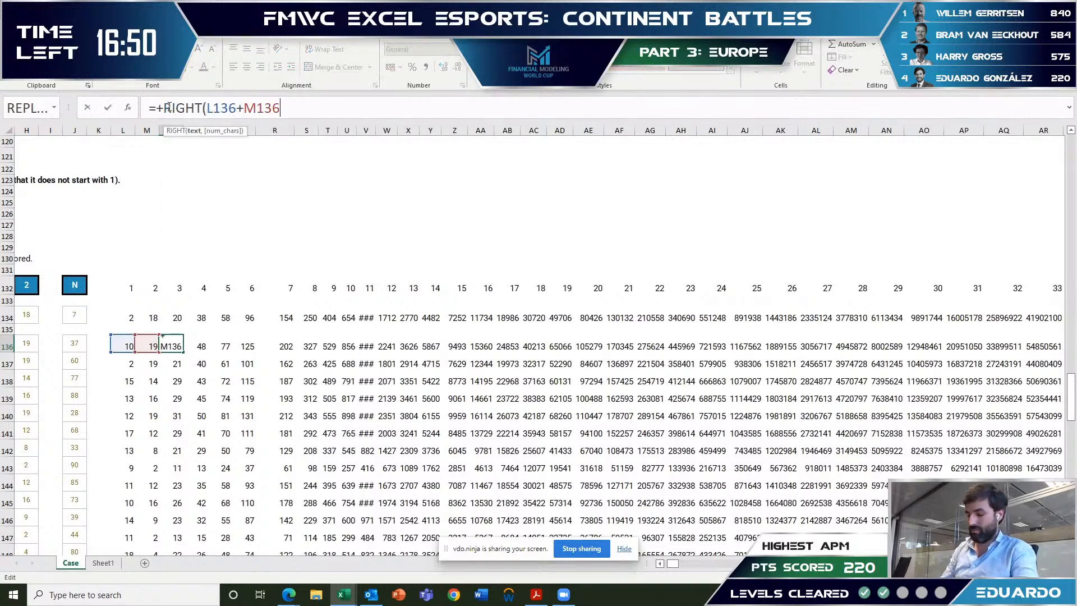
text(,3)
key(ctrl+Return)
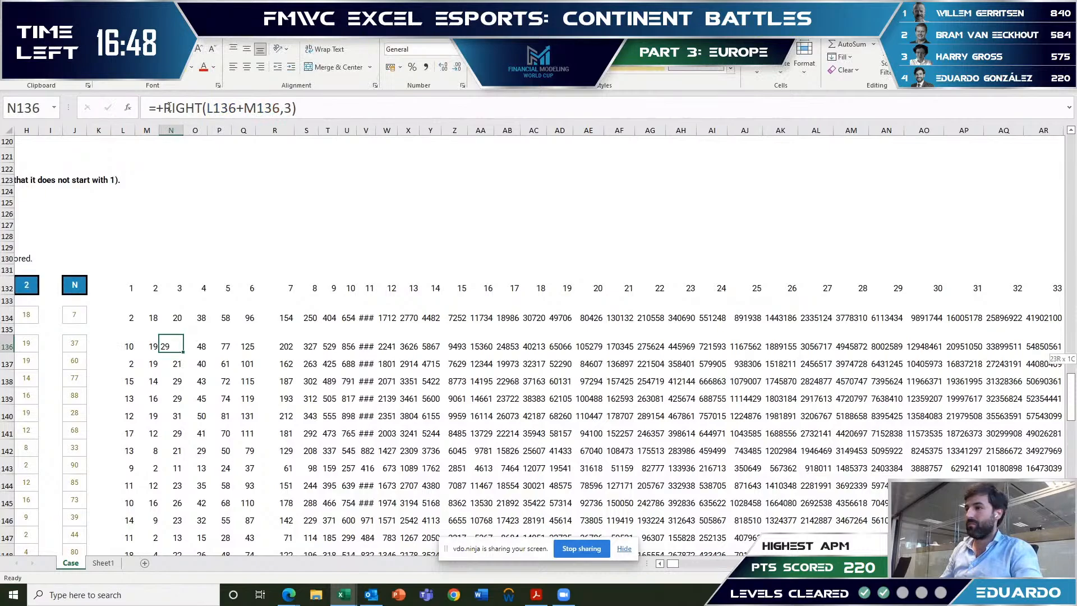
- Enter the N136 RIGHT formula across the rest of the Level 4 sequence block down to row 155
key(ctrl+shift+Right)
key(ctrl+shift+Down)
key(F2)
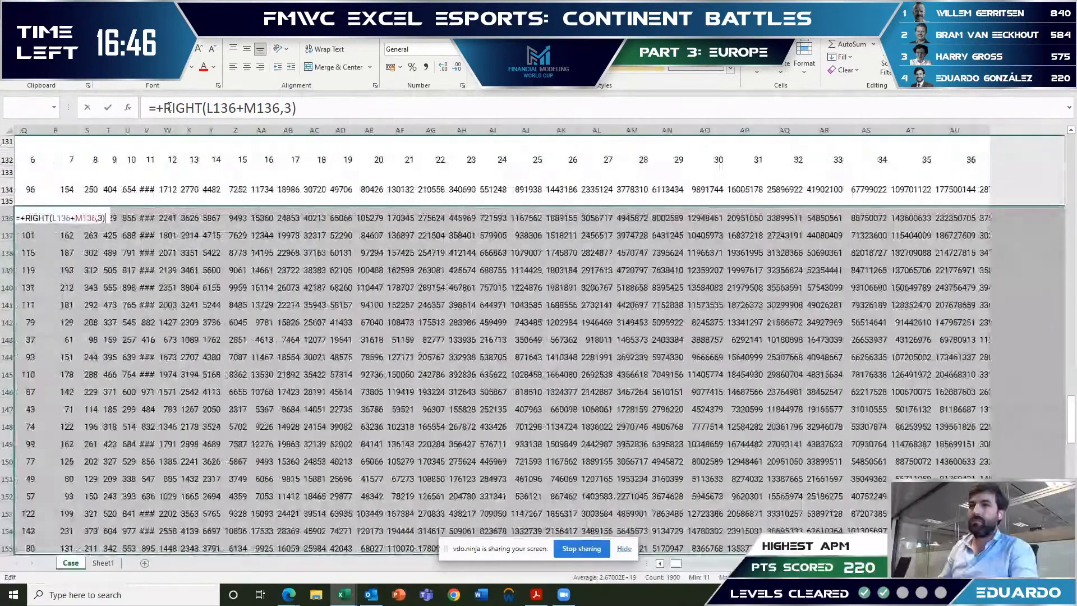
key(ctrl+Return)
- Check the copied RIGHT formulas in O136 and N136 of the first Level 4 sequence
key(Left)
key(Right)
key(Right)
key(F2)
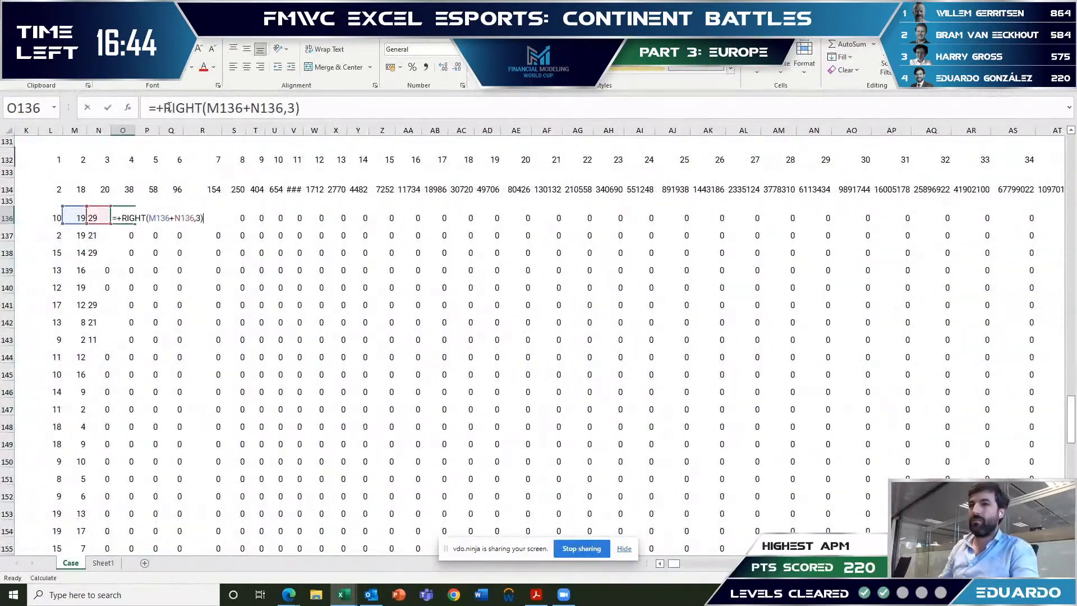
key(Escape)
key(Left)
key(F2)
key(Escape)
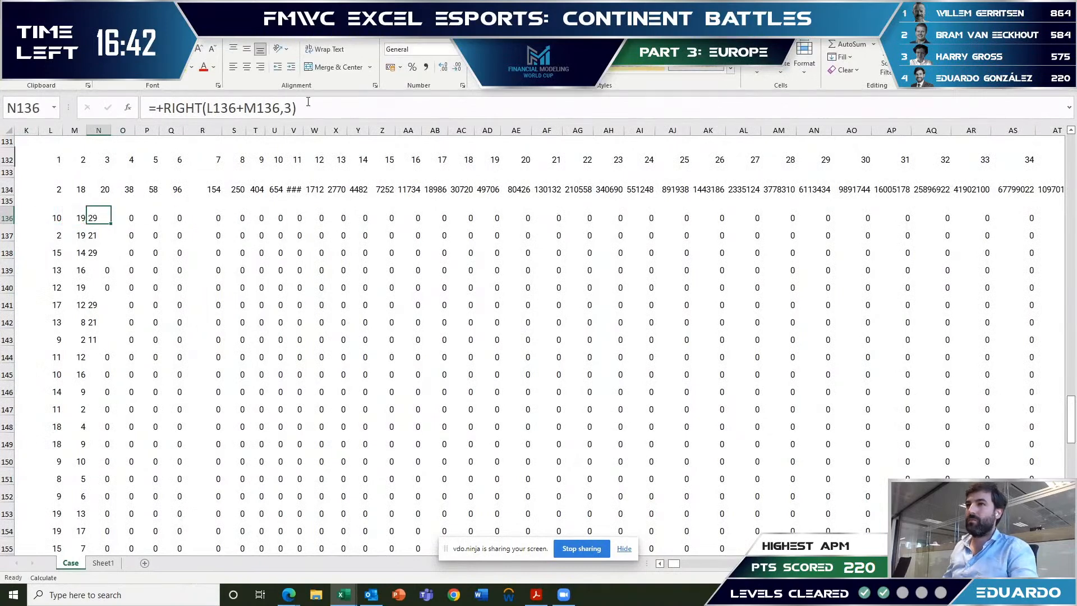
- Extend the N136 formula to =+RIGHT(L136+M136,3)*1 and enter it across the rest of the Level 4 sequence block
click(311, 110)
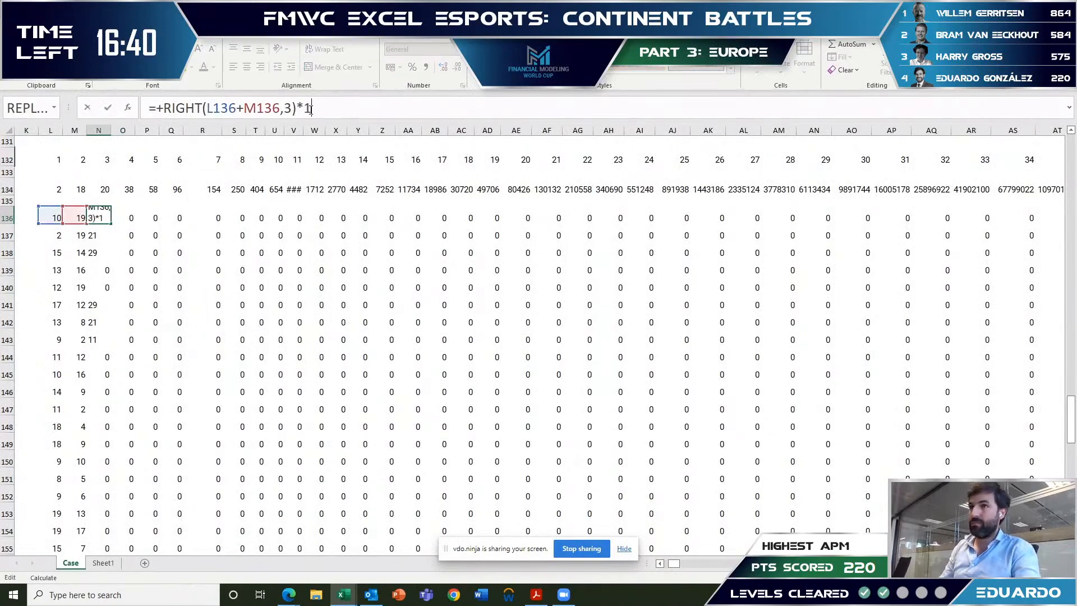
key(ctrl+Return)
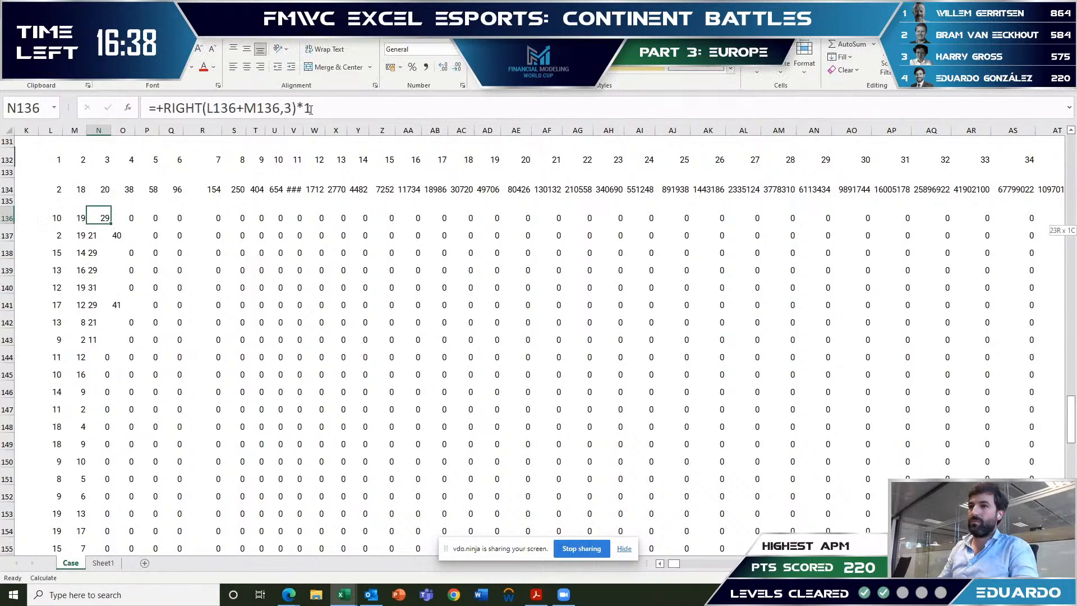
key(ctrl+shift+Down)
key(ctrl+shift+Right)
key(F2)
key(ctrl+Return)
key(Up)
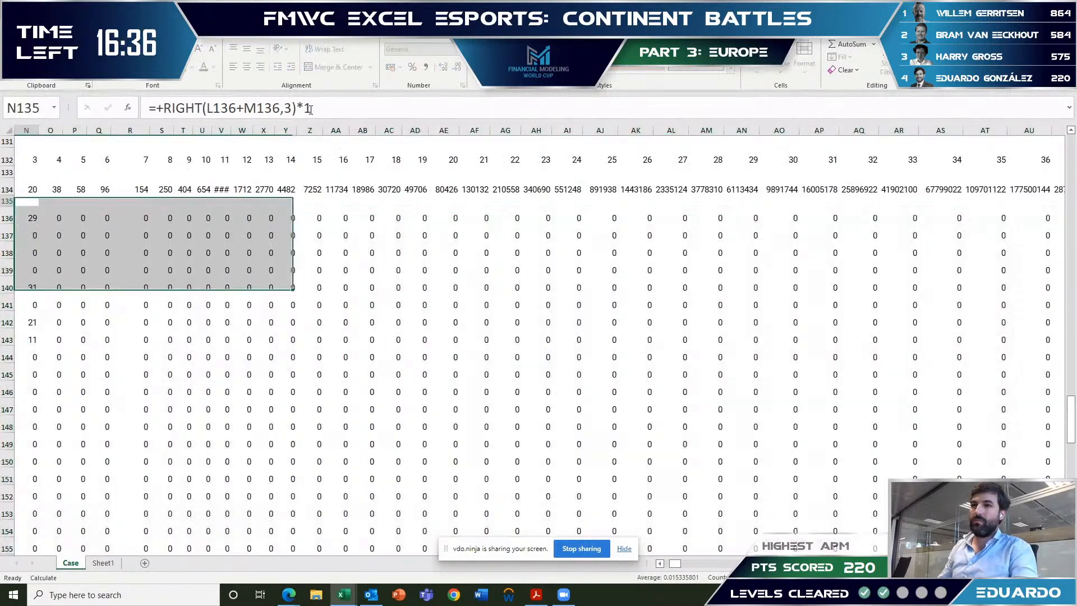
- Check how the RIGHT formulas multiplied by 1 refer to their preceding cells in N136 and O136
key(Left)
key(Left)
key(Down)
key(Right)
key(Right)
key(F2)
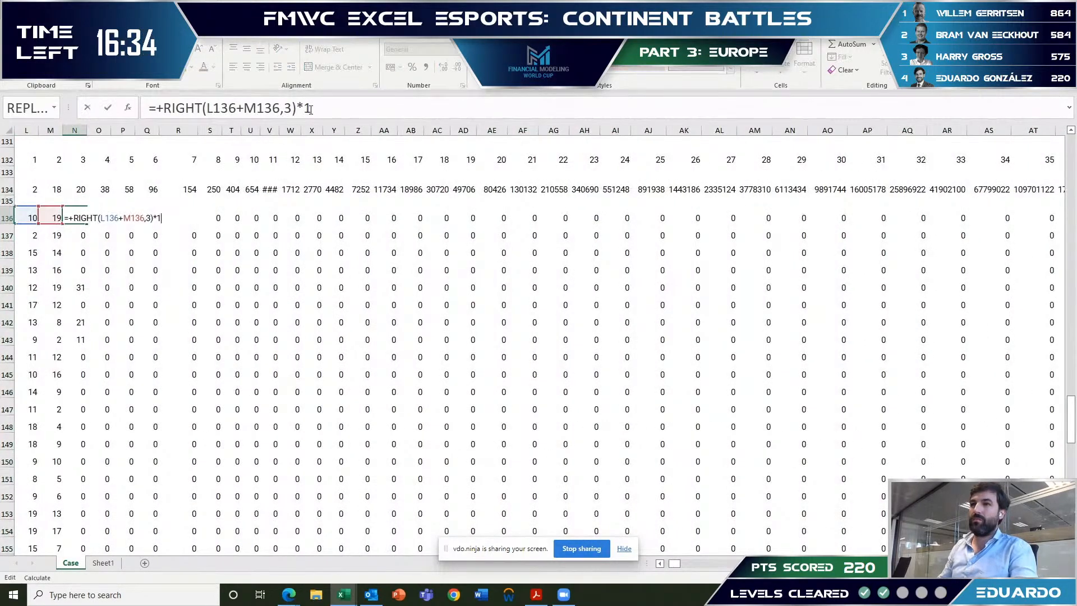
key(Escape)
key(Right)
key(F2)
key(Escape)
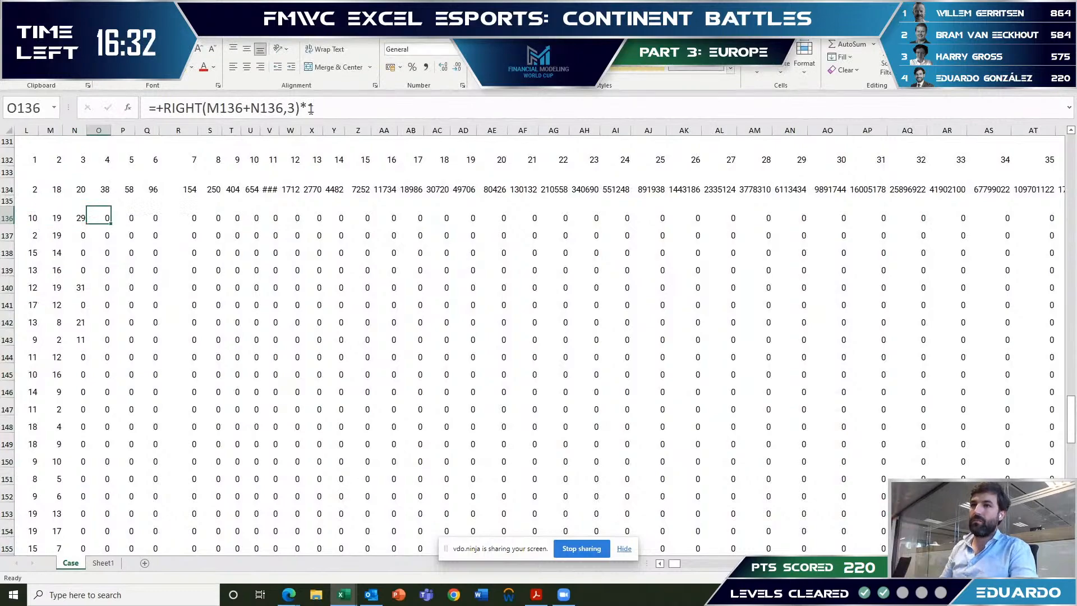
- Try to look up game 51's answer in E136 with =+MATCH($L$136:$DD$136,J136)
key(Up)
key(Down)
key(Left)
key(Left)
key(Left)
key(Left)
key(Left)
key(Left)
key(Left)
key(Left)
key(Left)
key(Left)
key(Left)
key(Left)
key(Left)
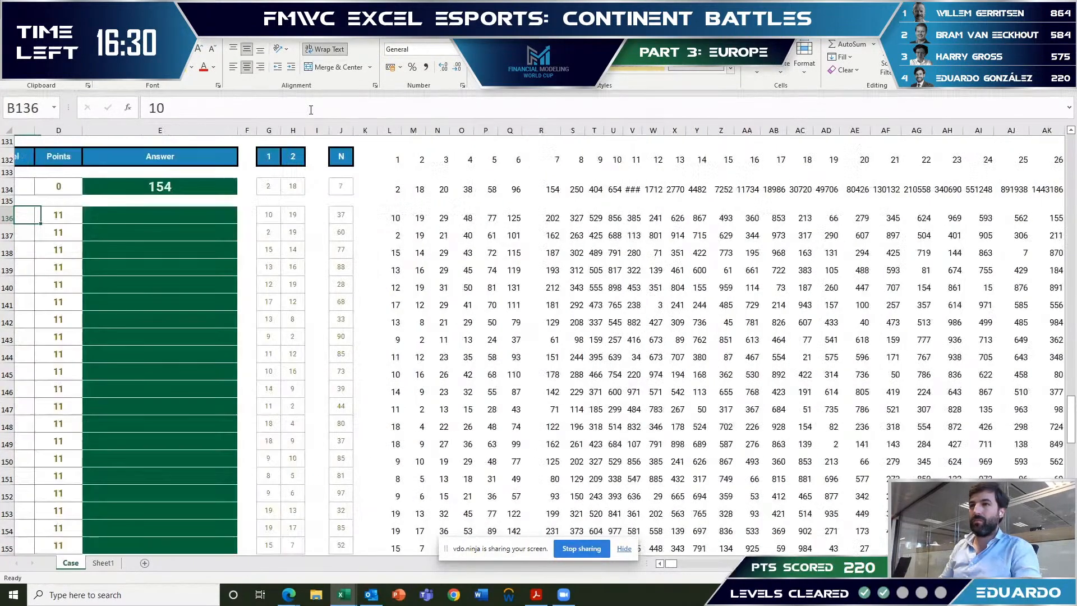
key(Right)
key(Right)
key(Right)
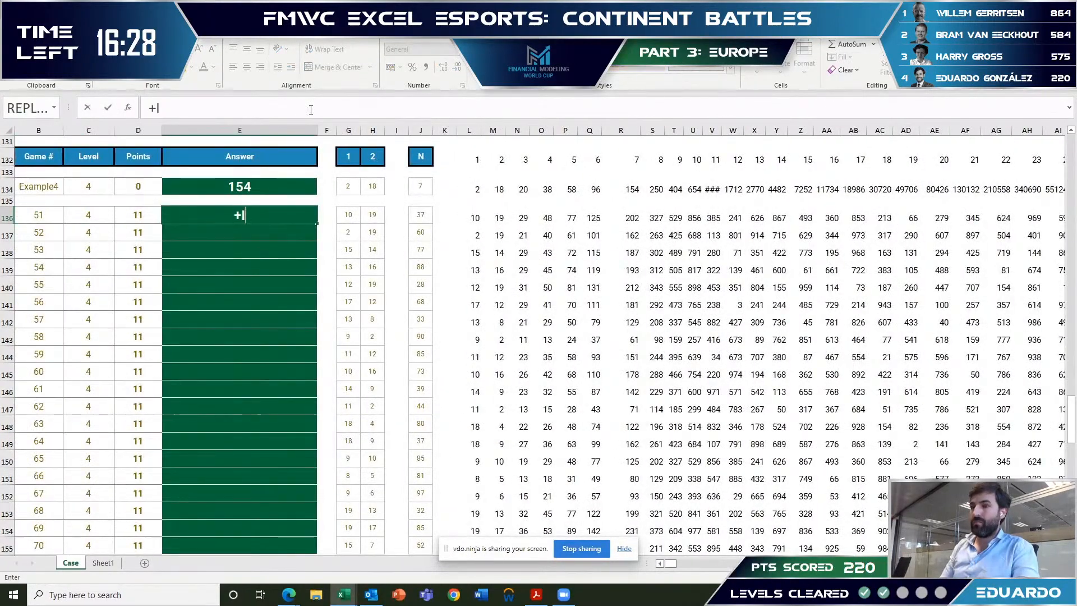
text(MATCH()
key(Right)
key(Right)
key(Right)
key(Right)
key(Right)
key(Right)
key(Right)
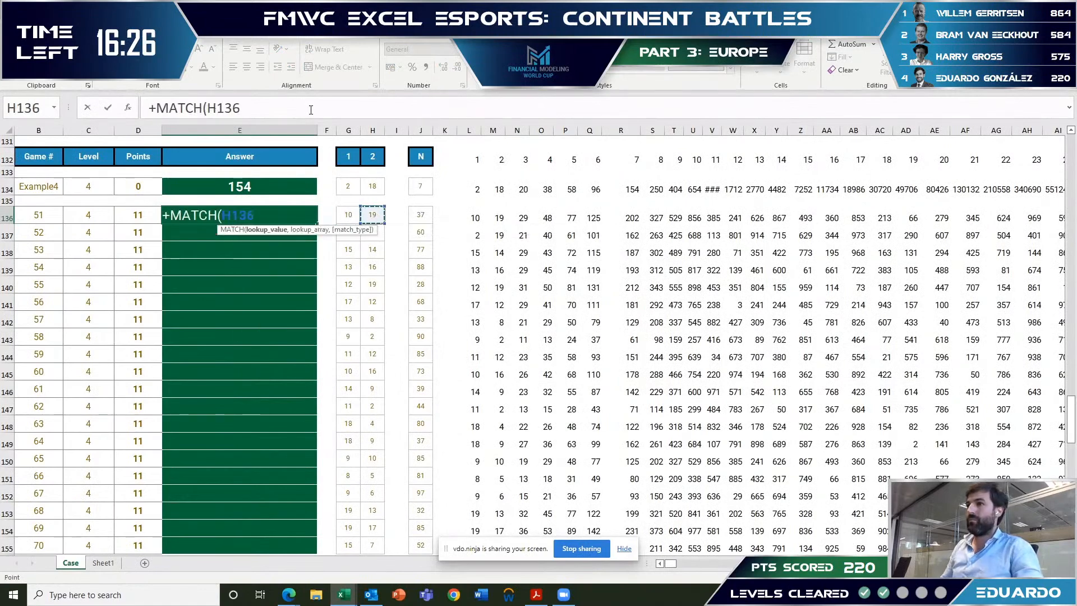
key(ctrl+shift+Right)
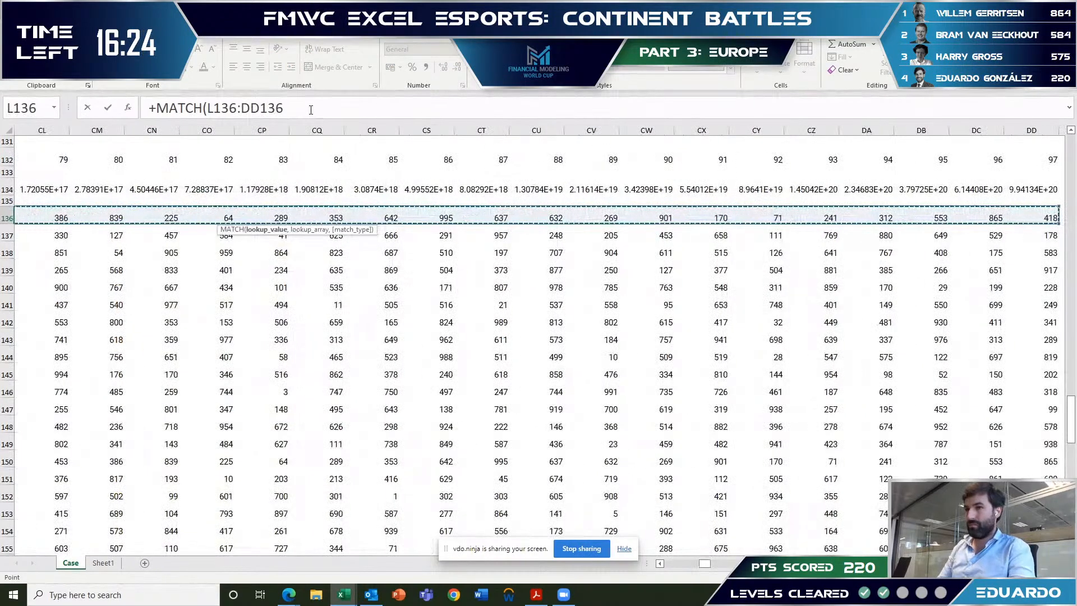
key(F4)
text(,)
key(Right)
key(Right)
key(Right)
key(Right)
key(Right)
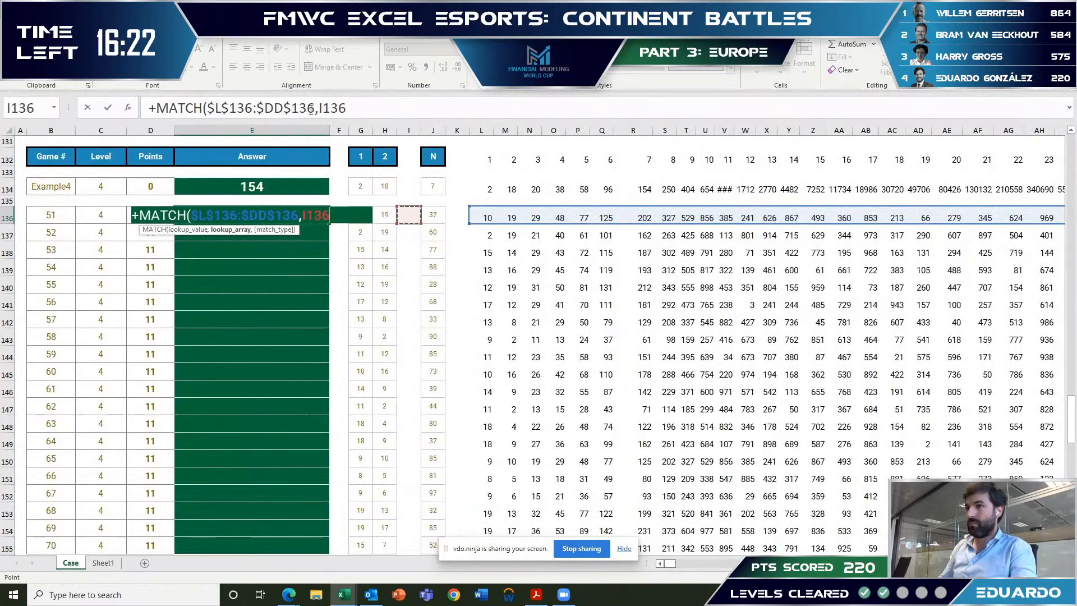
text())
key(Return)
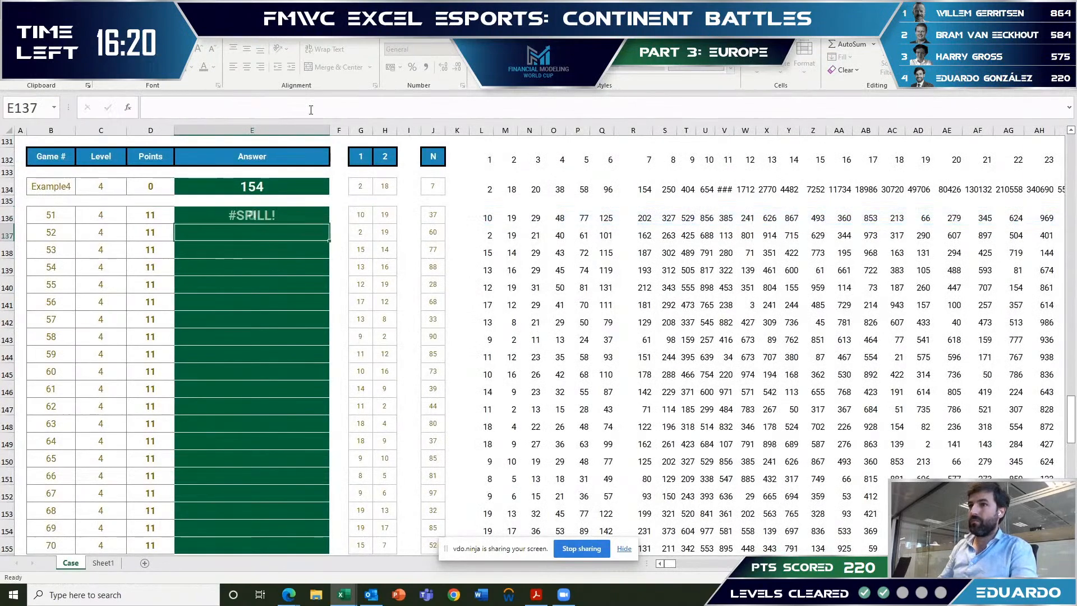
key(Up)
click(354, 107)
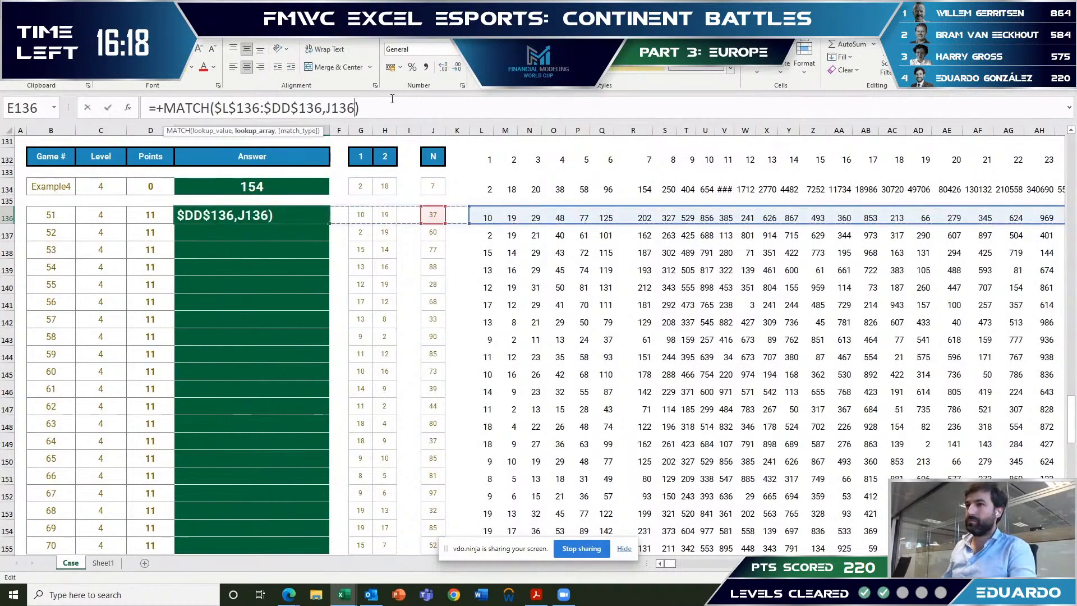
key(Escape)
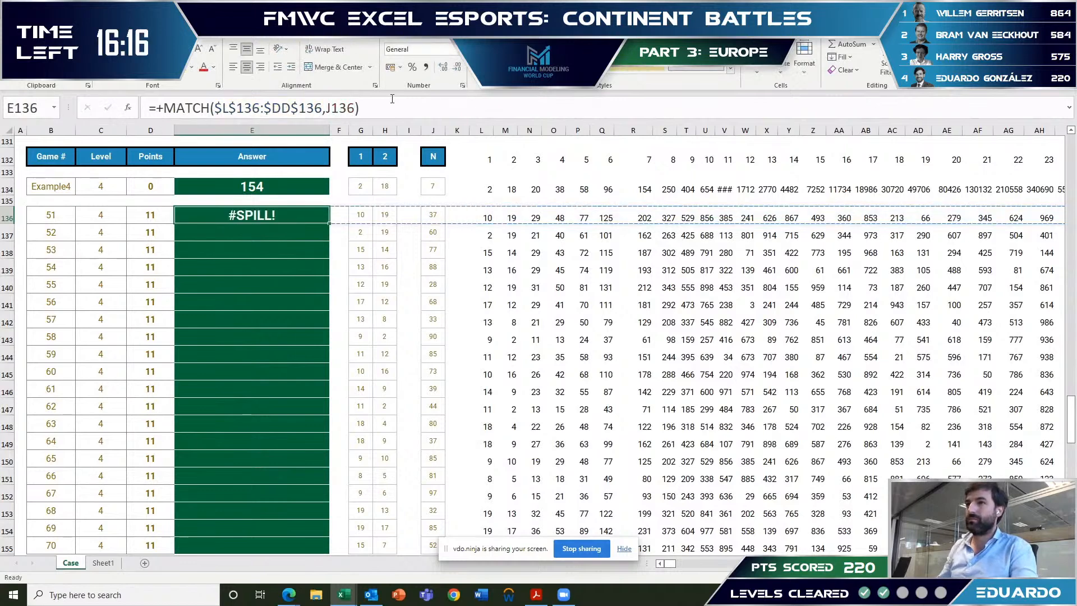
text(+MATCH()
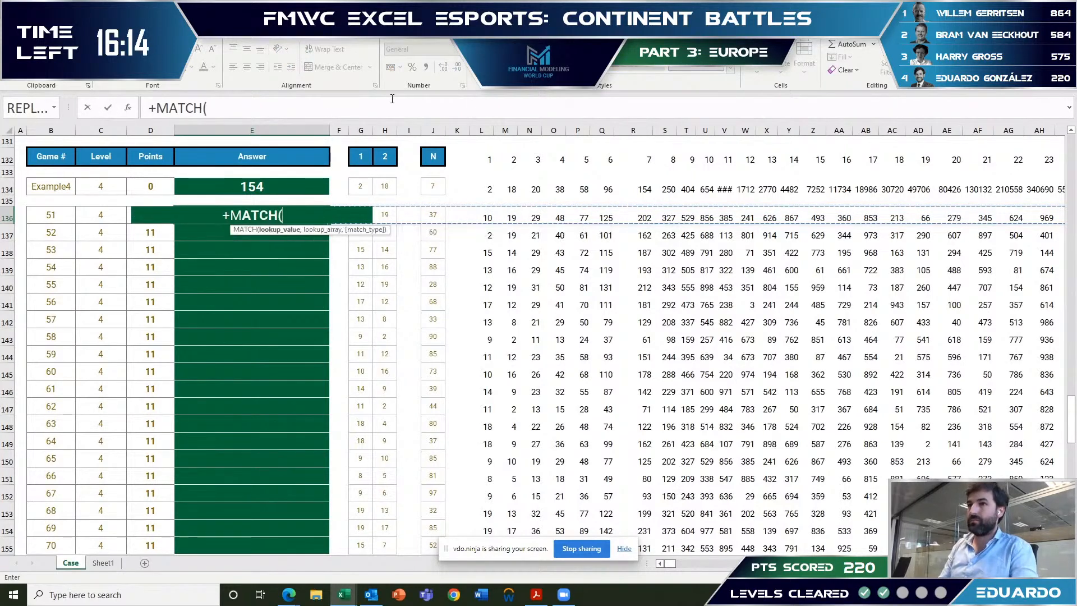
key(Escape)
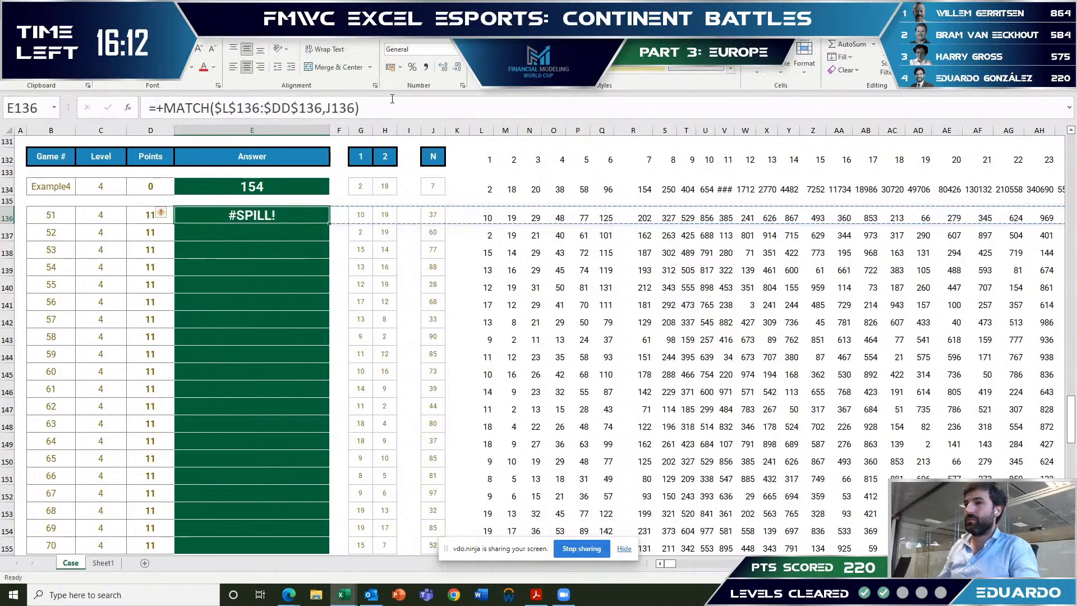
key(F2)
key(Escape)
- Replace the formula in E136 with =+INDEX($L$136:$DD$136,,J136) to return game 51's Nth number
text(+INDEX()
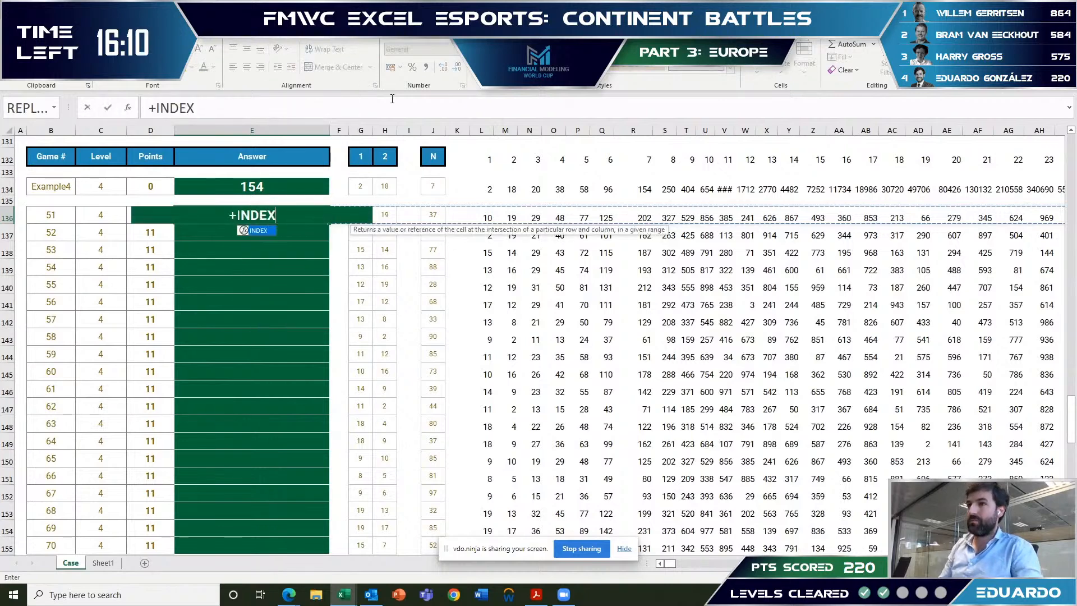
key(Right)
key(Right)
key(Right)
key(Right)
key(Right)
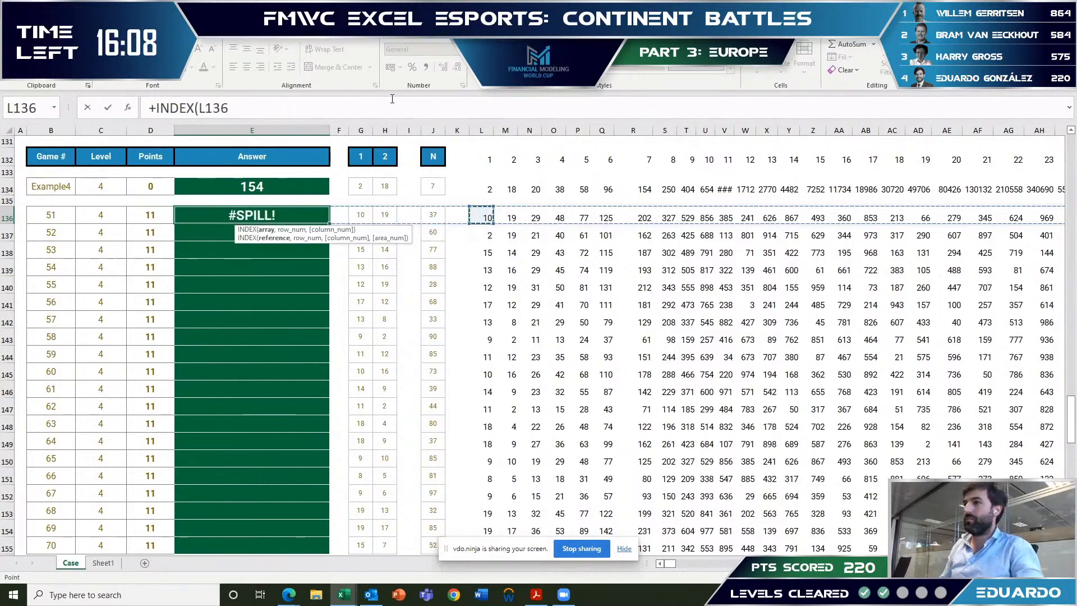
key(ctrl+shift+Right)
key(F4)
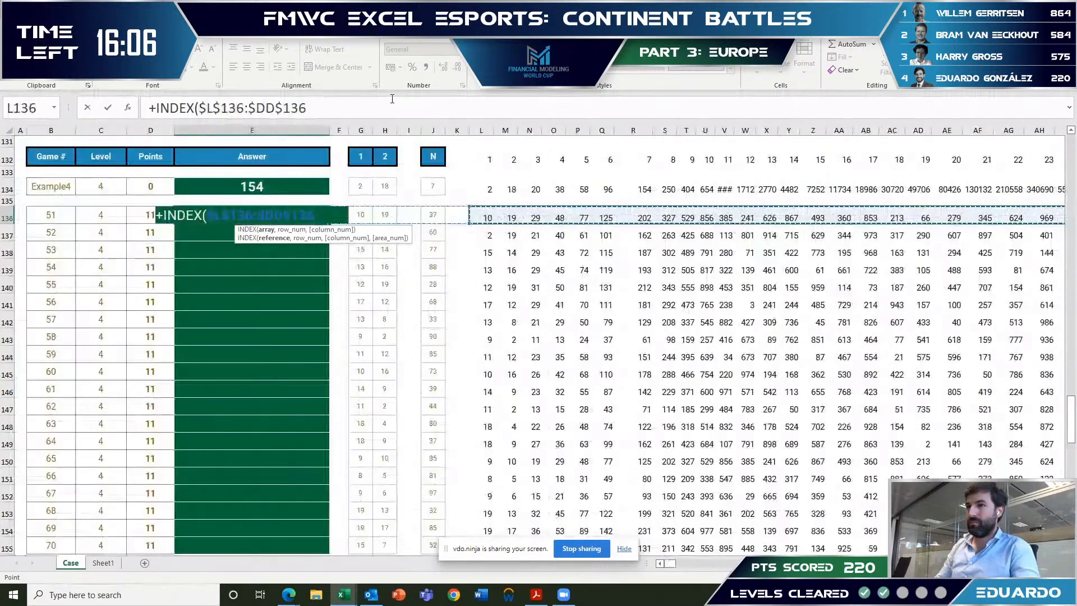
text(,,)
key(Right)
key(Right)
key(Right)
key(Right)
key(Right)
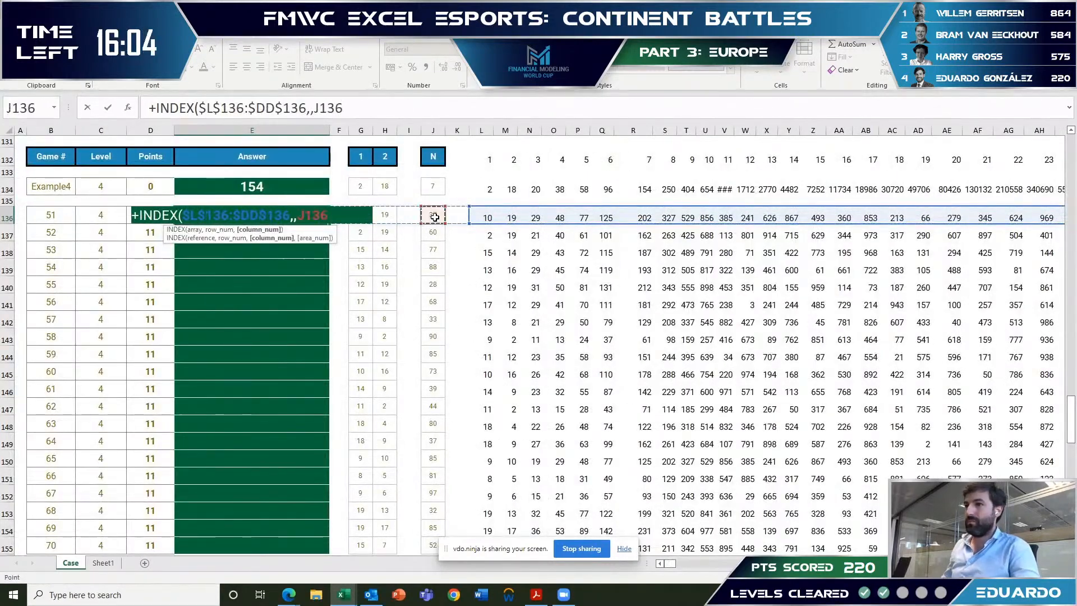
text())
key(ctrl+Return)
- Enter 0 in the last Level 4 answer cell E155 and open the answer range E136:E155 for editing
key(Left)
key(ctrl+Down)
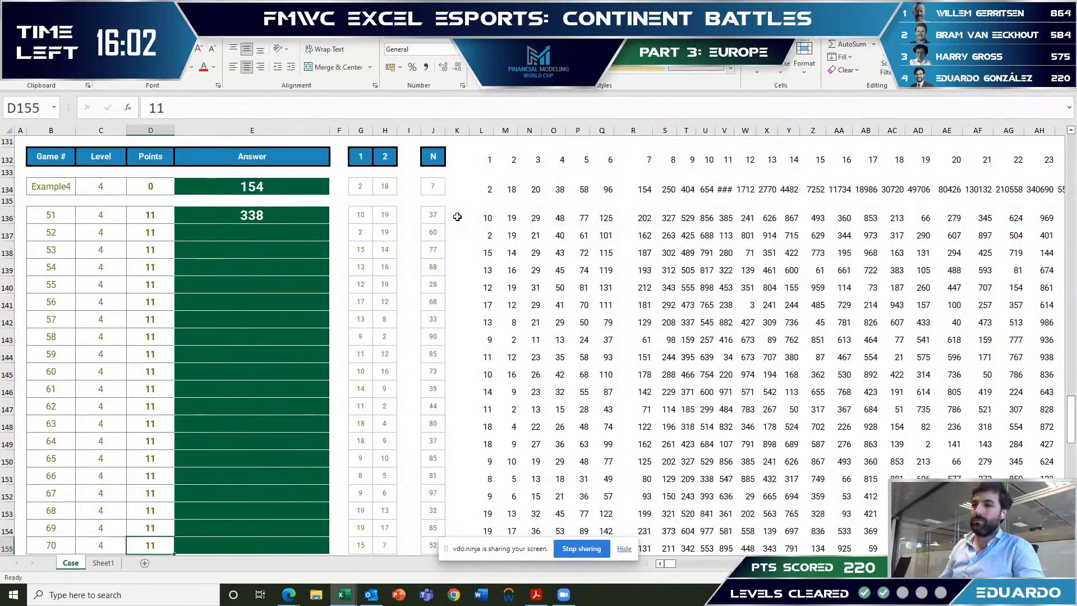
key(Right)
text(0)
key(Return)
key(ctrl+Up)
key(ctrl+Up)
key(ctrl+shift+Down)
key(F2)
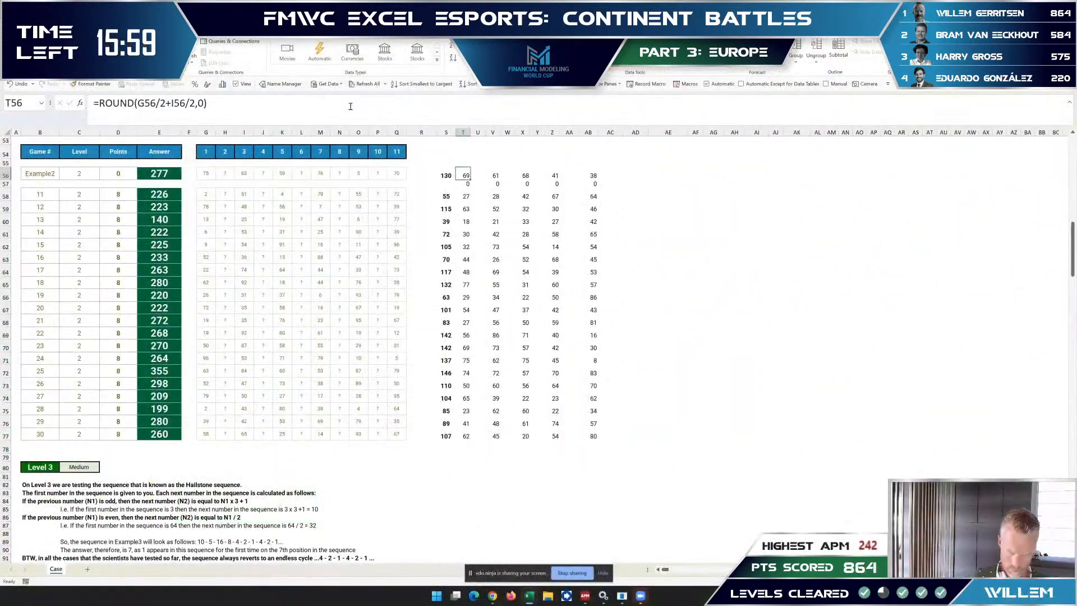
- Replace the Example2 total in S56 with a SUM of all the averages from T56 to AB56
key(Left)
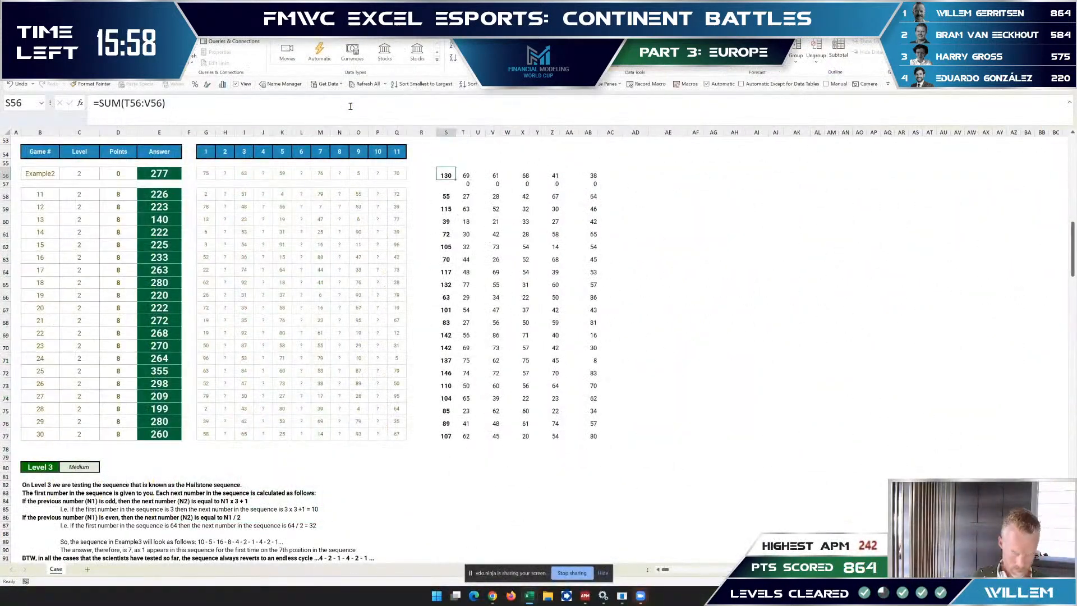
text(=sum()
key(Right)
key(ctrl+shift+Right)
key(ctrl+shift+Right)
key(ctrl+shift+Right)
key(ctrl+shift+Right)
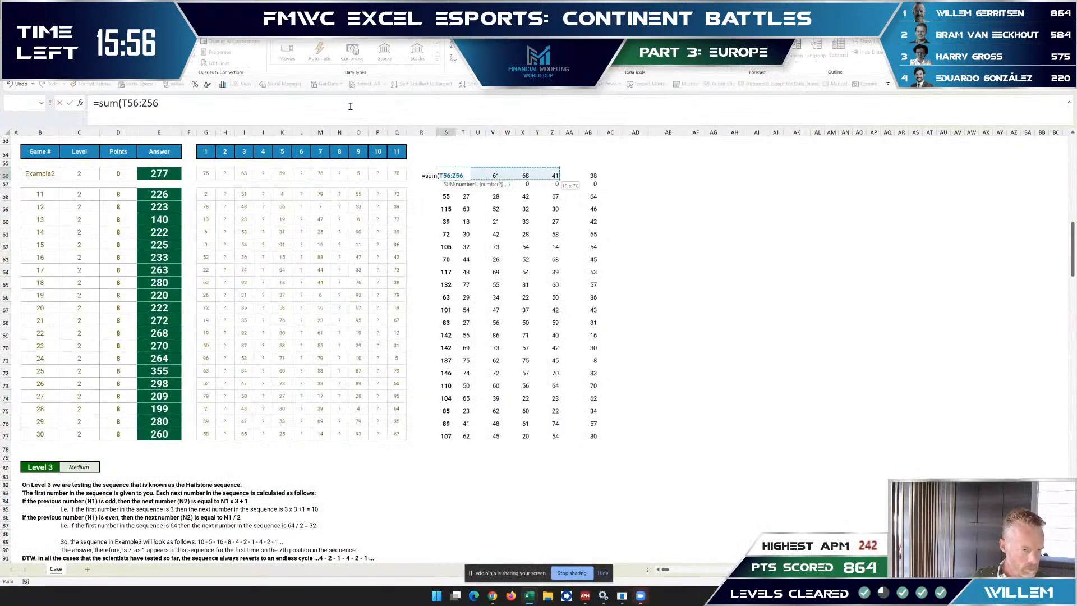
key(Return)
key(Up)
- Copy the S56 sum formula down to the Level 2 game totals in S58:S77
key(ctrl+c)
key(Down)
key(Down)
key(ctrl+shift+Down)
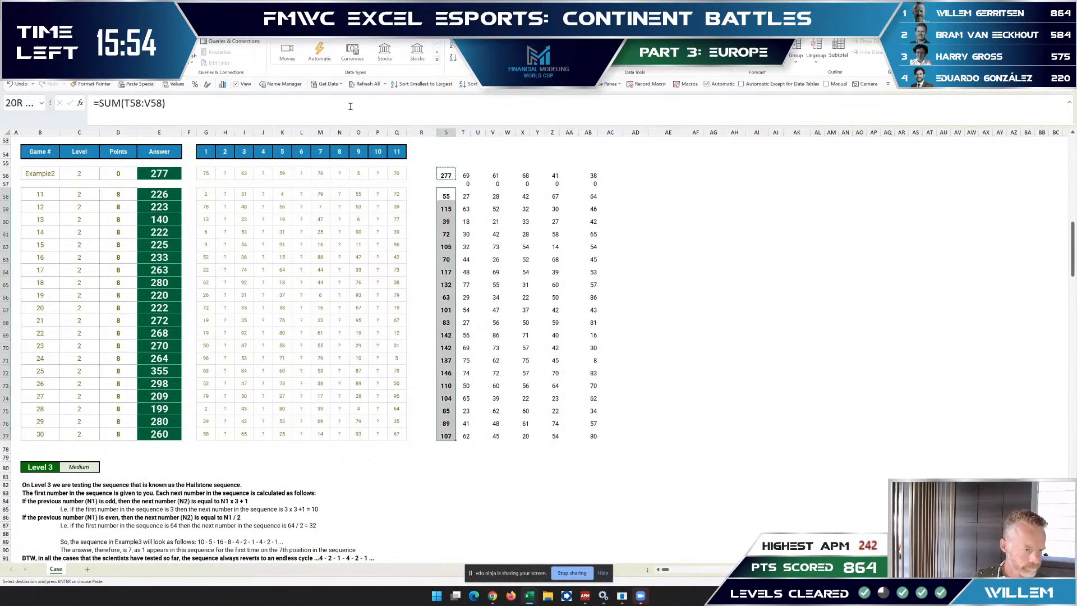
key(ctrl+v)
- Paste the S58:S77 totals as values into the Level 2 answers E58:E77 and copy the updated answers
key(ctrl+c)
key(Left)
key(Left)
key(Left)
key(Left)
key(Left)
key(Left)
key(Left)
key(Left)
key(Left)
key(Left)
key(Left)
key(Left)
key(Left)
key(Left)
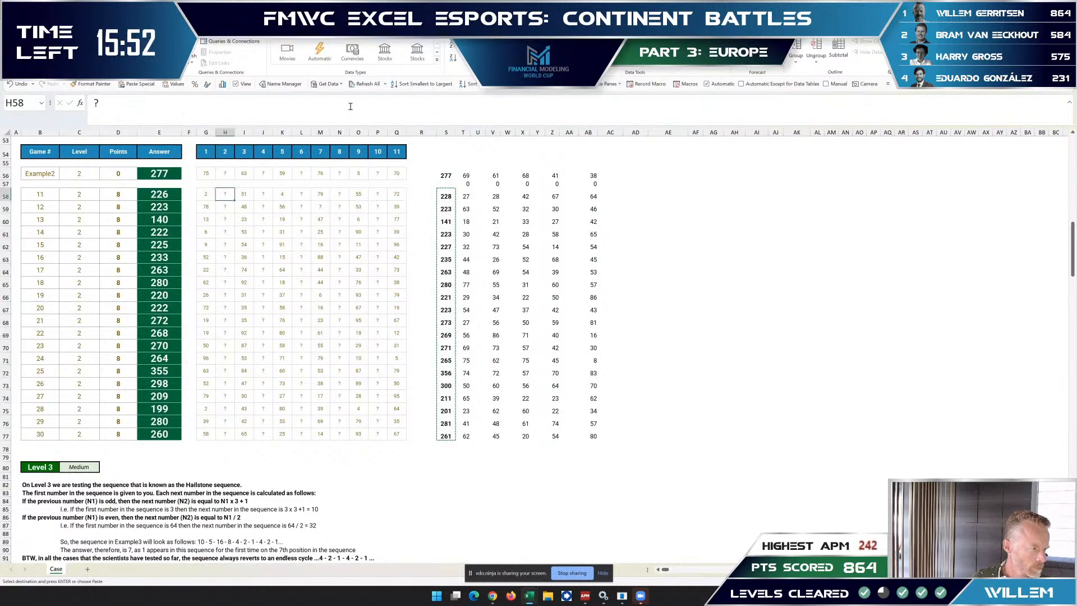
click(173, 84)
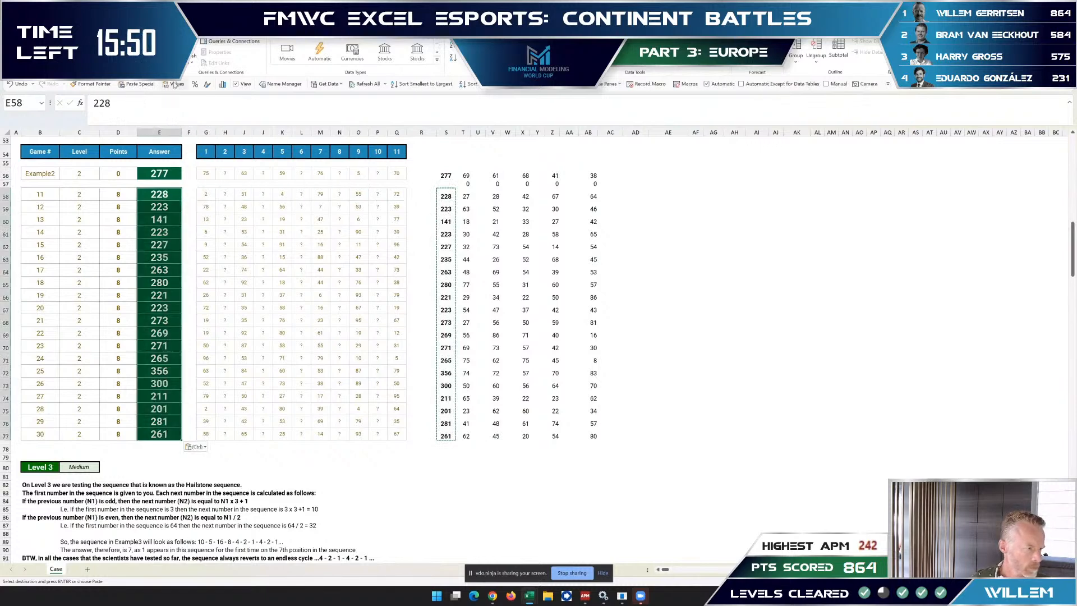
key(ctrl+c)
key(alt+Tab)
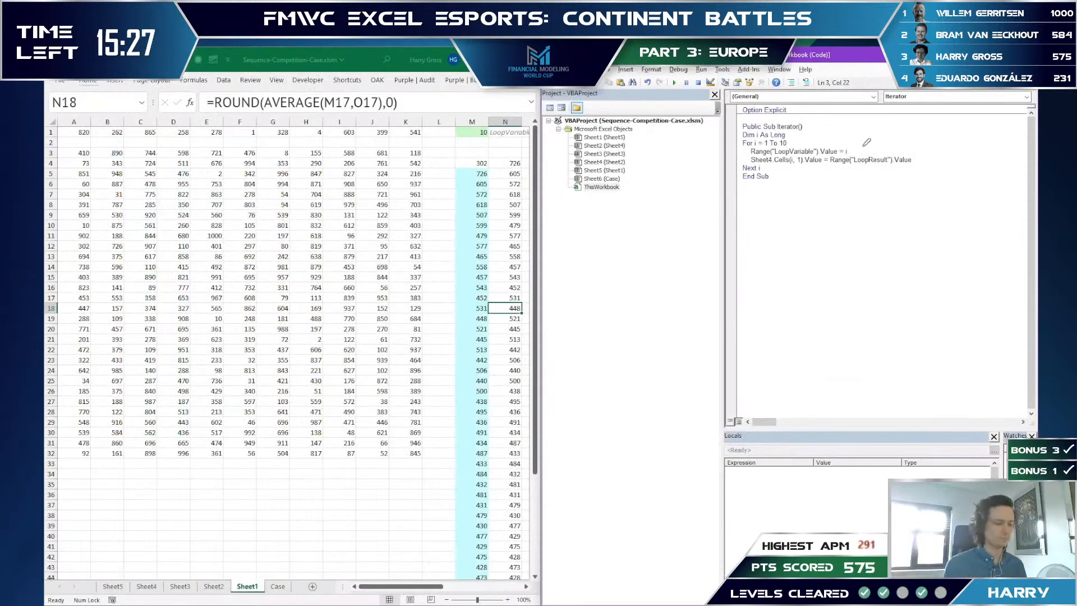
- Execute the Iterator macro line by line through its first loops, and run the remaining iterations to the end
key(F8)
key(F8)
key(F8)
key(F8)
key(F8)
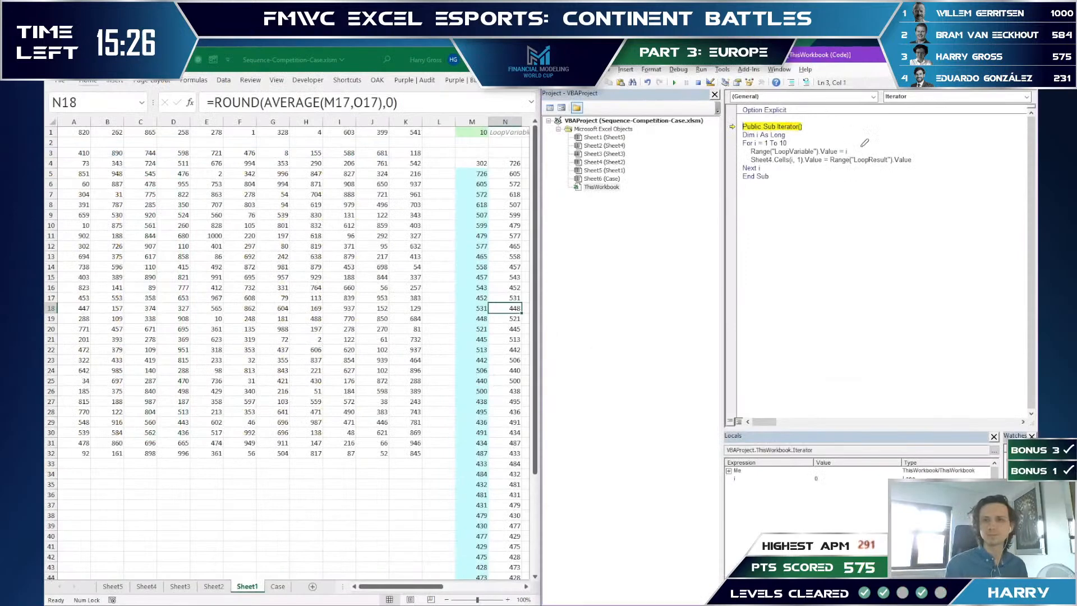
key(F8)
key(F8)
key(F8)
key(F8)
key(F8)
key(F8)
key(F8)
key(F8)
key(F8)
key(F8)
key(F8)
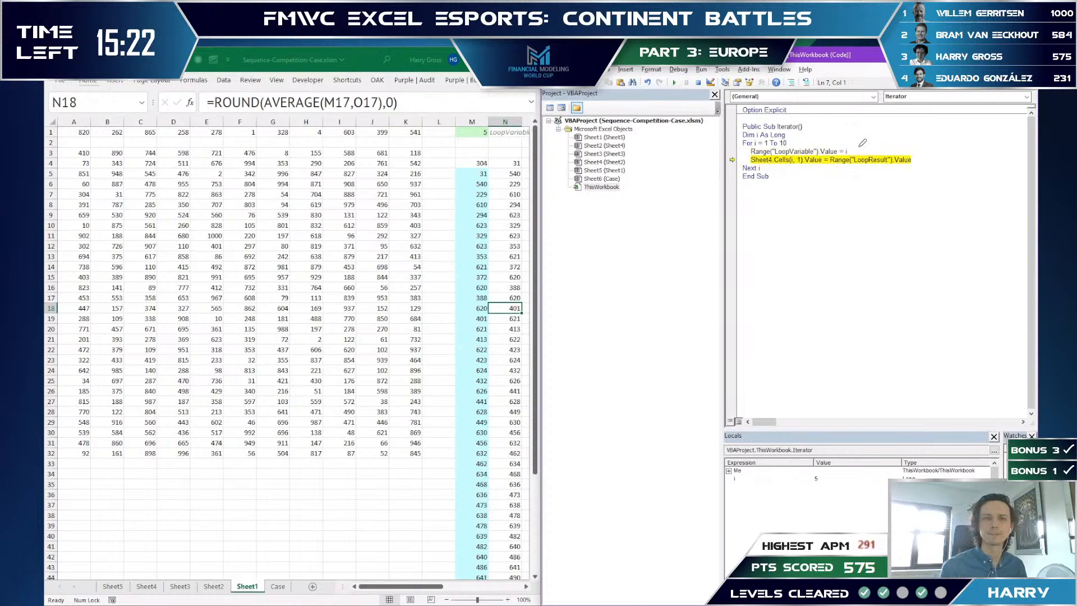
key(F5)
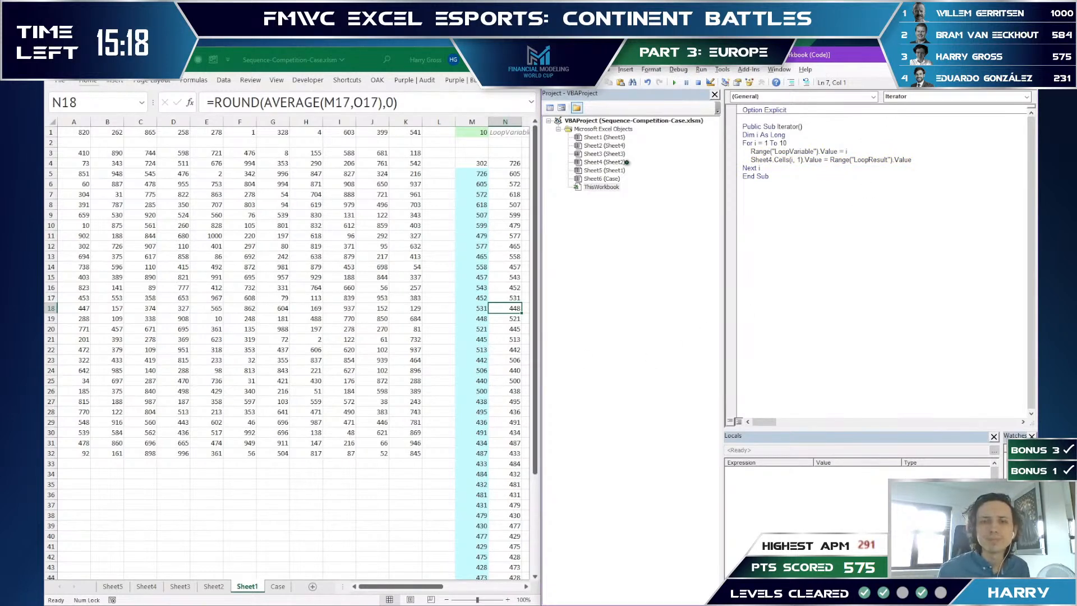
- Review the macro's output on Sheet2 and the Level 5 games on the Case sheet
click(213, 586)
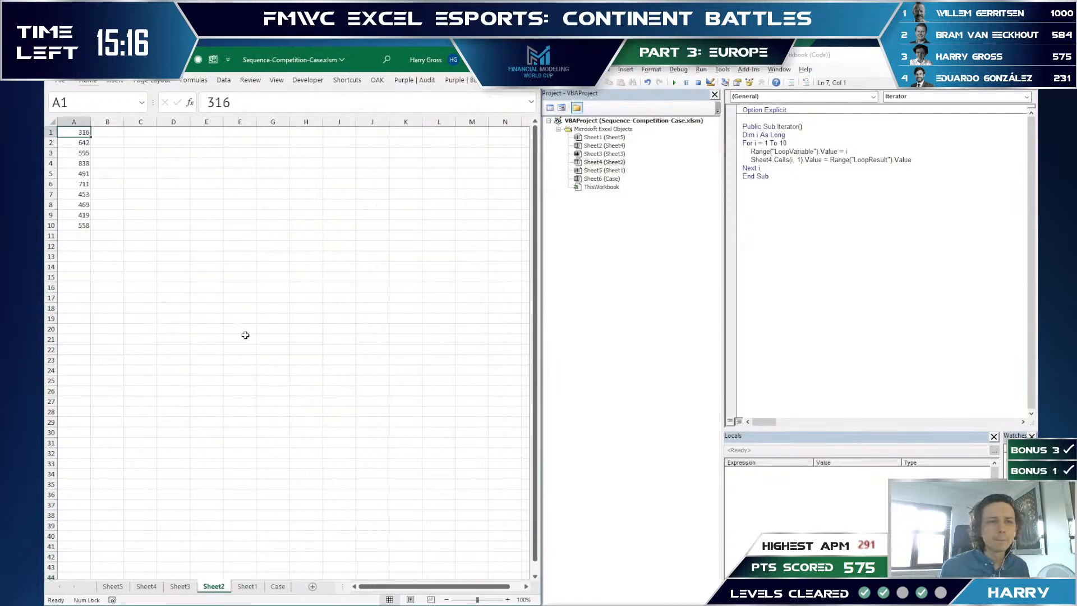
key(ctrl+Page_Down)
key(ctrl+Page_Down)
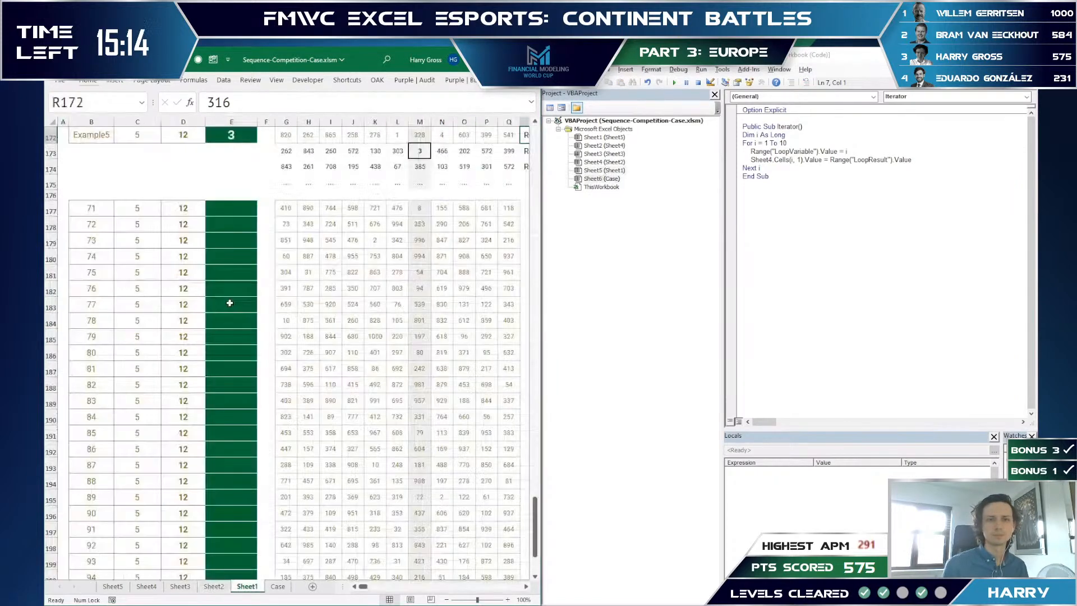
key(Right)
key(Right)
key(Right)
key(Right)
key(Down)
key(Down)
key(Down)
key(Down)
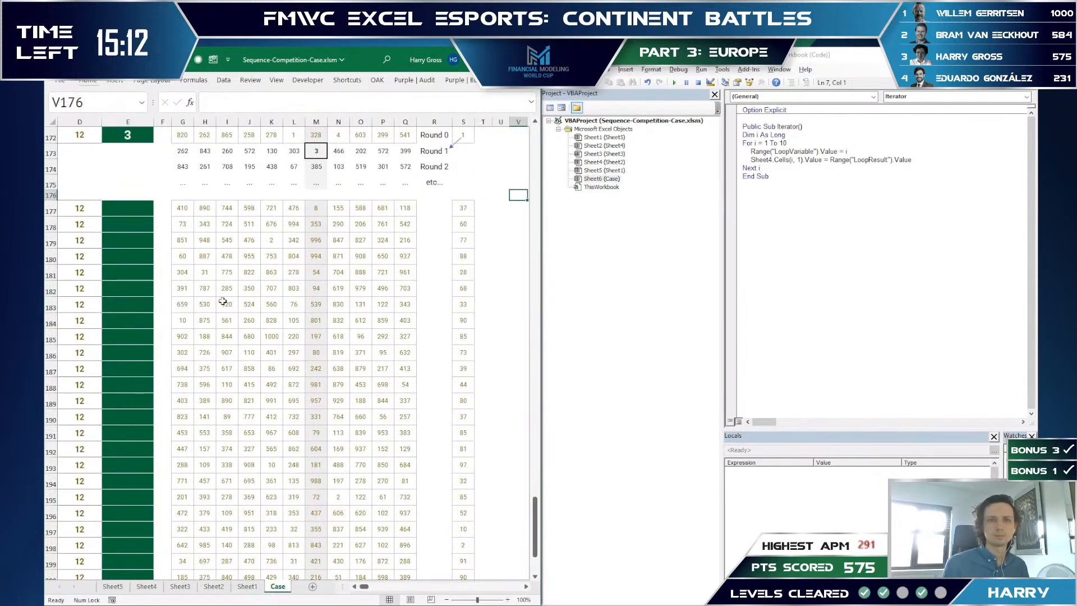
- Select the Level 5 round numbers in S177:S206 and change the Iterator macro's loop to run from 1 to 30
key(Down)
key(Left)
key(Left)
key(Left)
key(ctrl+shift+Down)
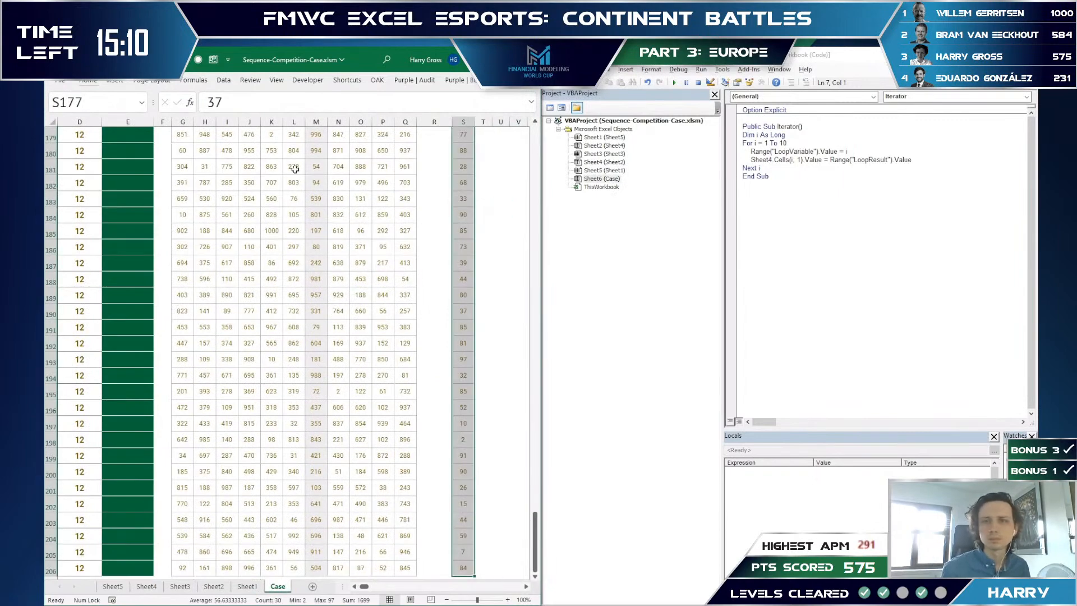
click(812, 152)
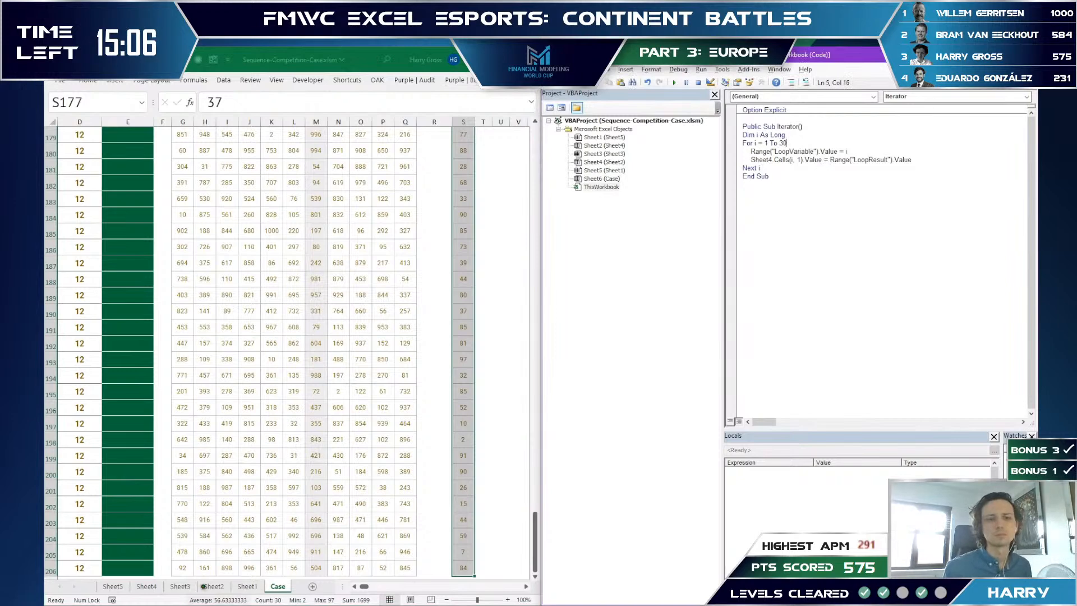
- Insert 50 rows at row 38 of Sheet1, inside the round calculation block
click(245, 586)
click(372, 494)
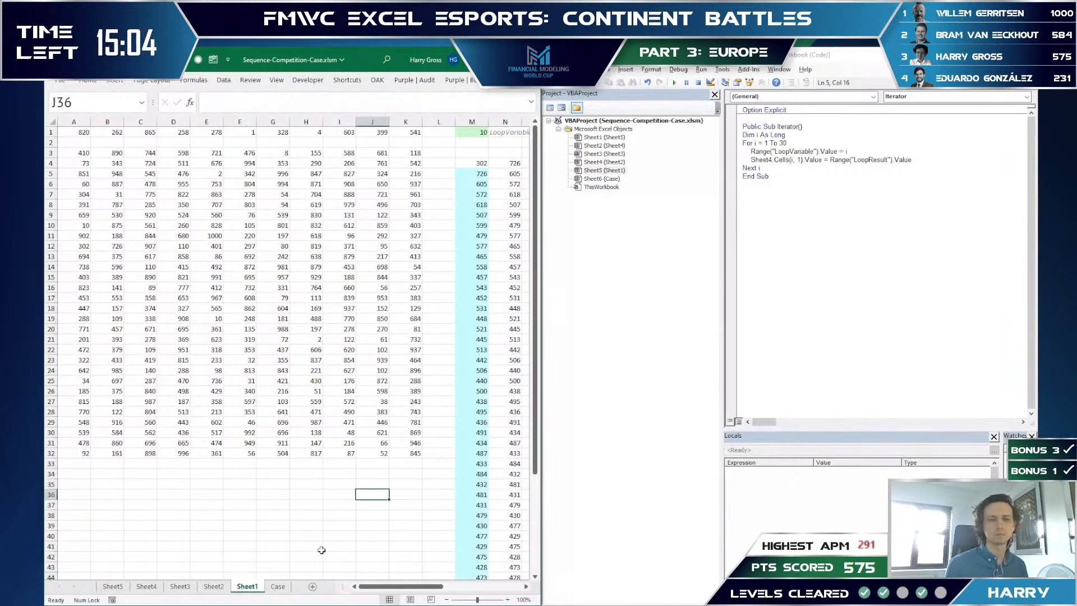
key(Right)
key(Right)
key(Right)
key(Down)
key(Down)
key(ctrl+shift+r)
text(50)
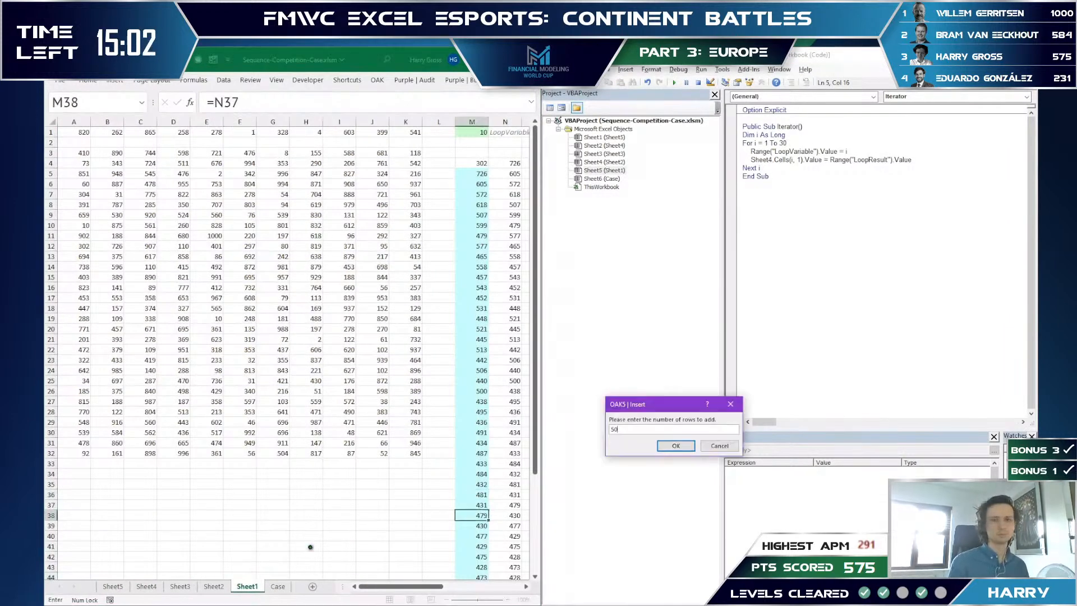
key(Return)
- Fill the row 37 round formulas in columns M to W down through row 105 of Sheet1
key(Up)
key(ctrl+shift+Right)
key(ctrl+shift+Down)
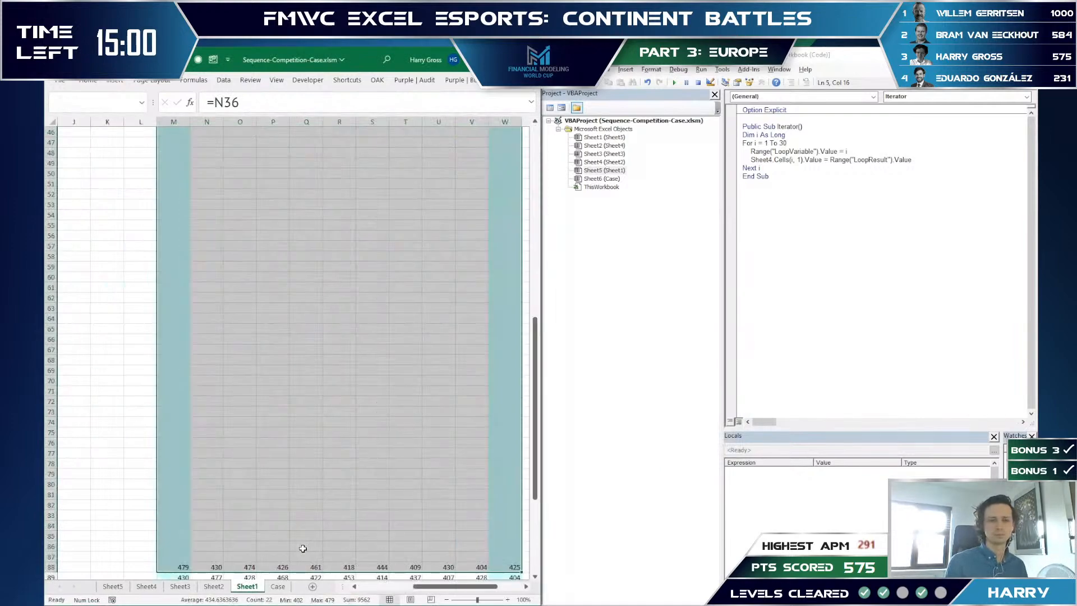
key(ctrl+shift+Down)
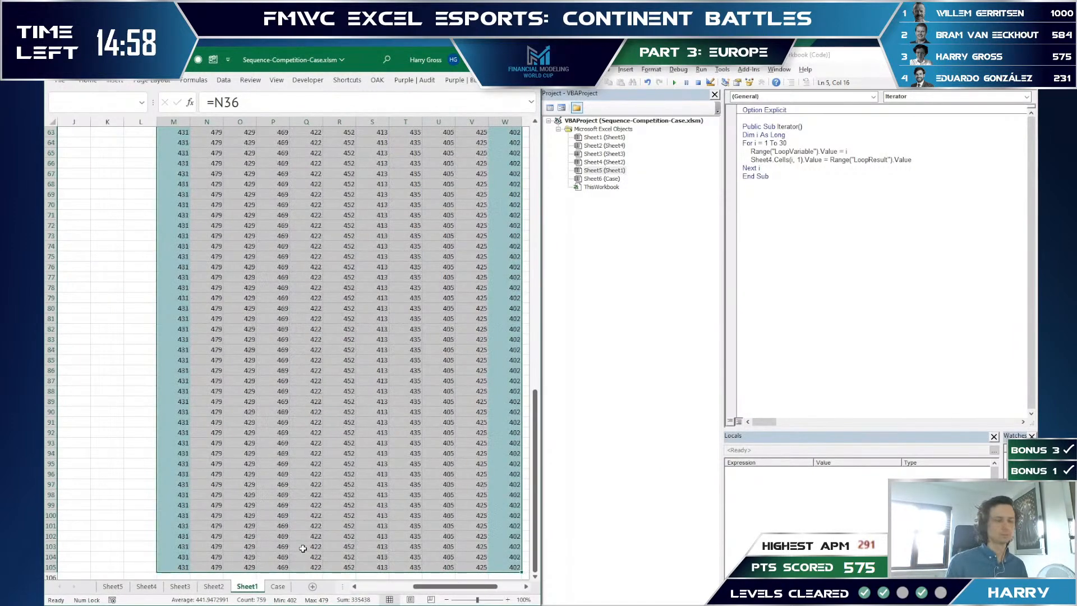
key(shift+BackSpace)
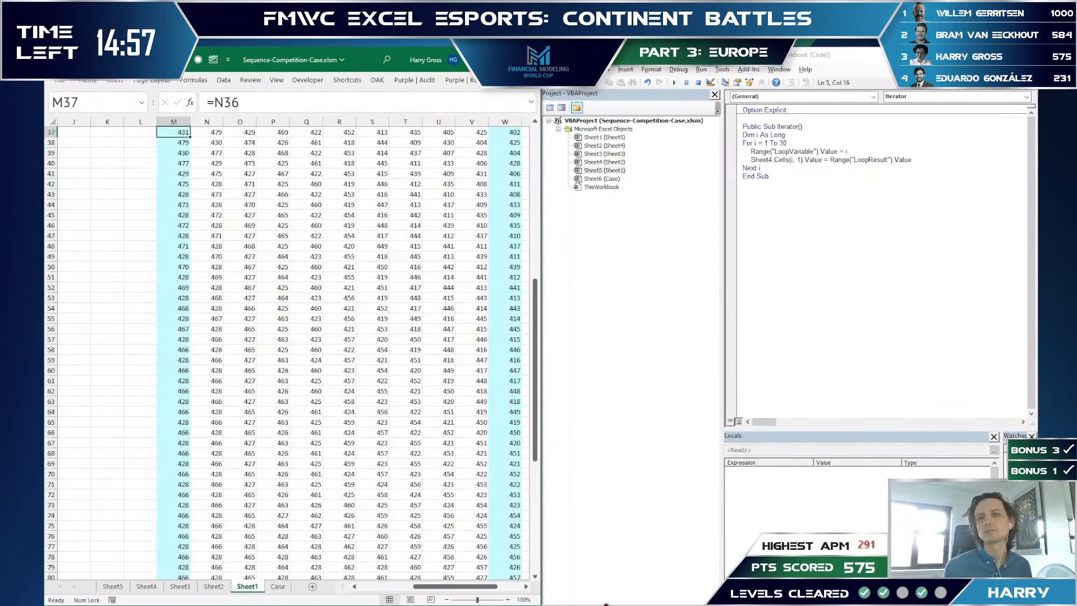
- Run the Iterator macro for all 30 loops and copy the results in A1:A30 of Sheet2
click(872, 182)
key(F5)
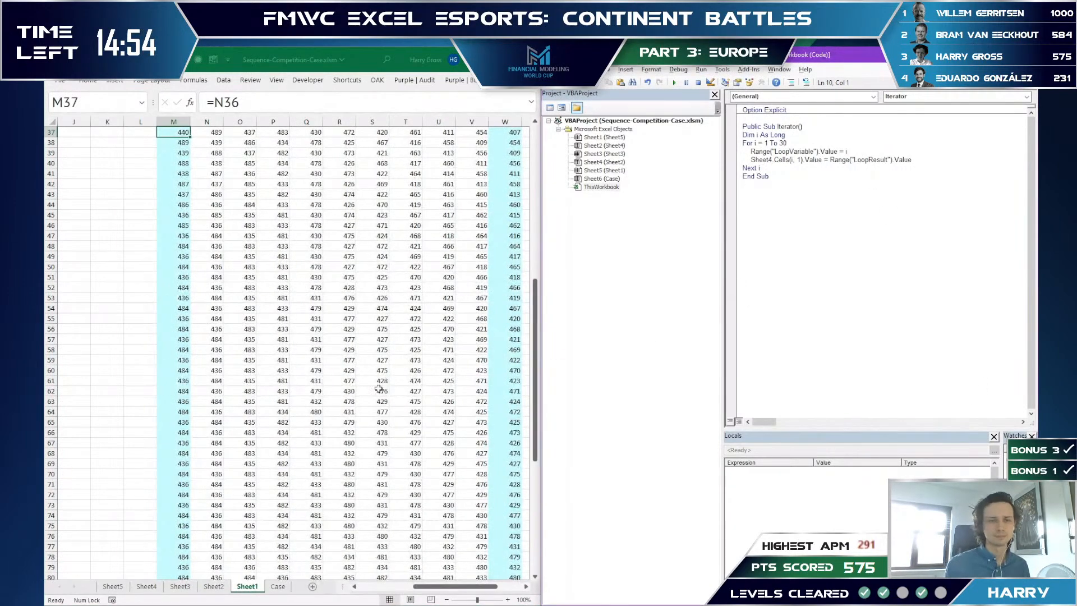
click(378, 390)
key(ctrl+Page_Up)
key(ctrl+shift+Down)
key(ctrl+c)
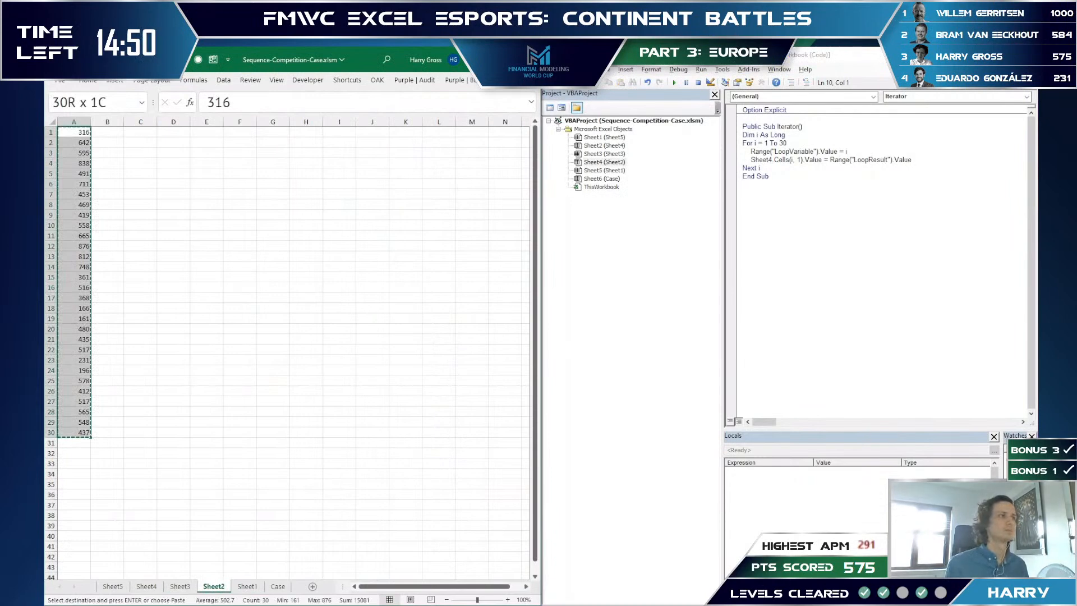
key(alt+F11)
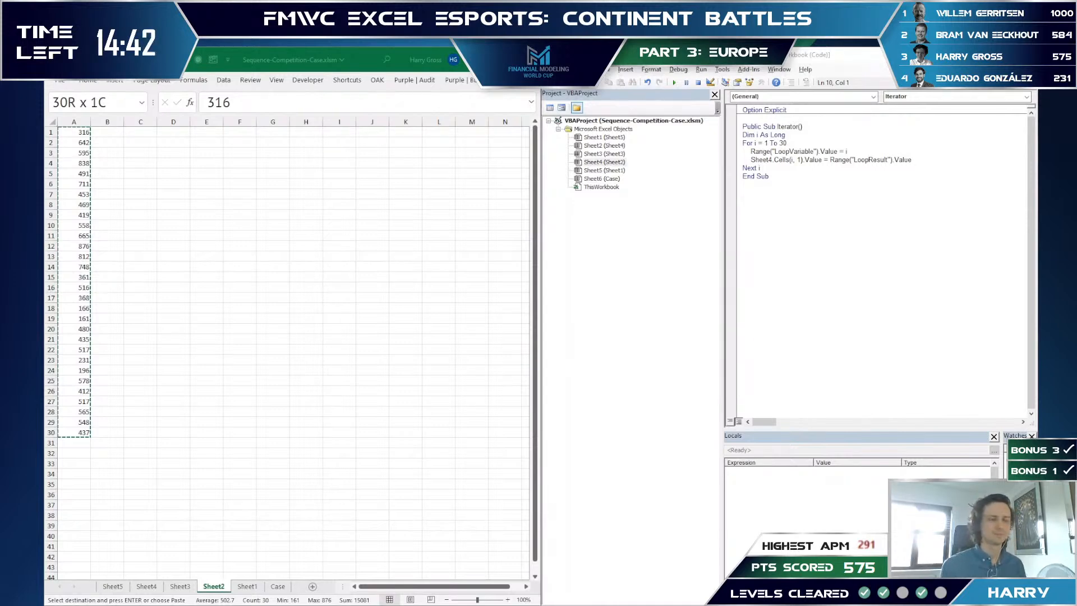
key(alt+F11)
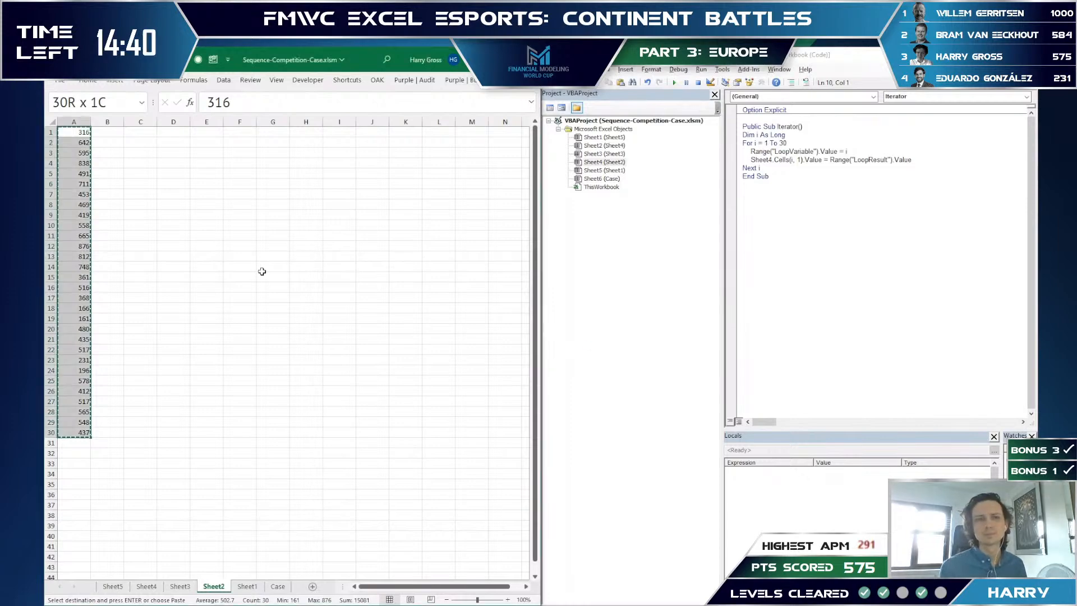
click(279, 270)
key(Escape)
- Return to the Level 5 section of the Case sheet and go to cell T174 beside the example rounds
key(ctrl+Page_Down)
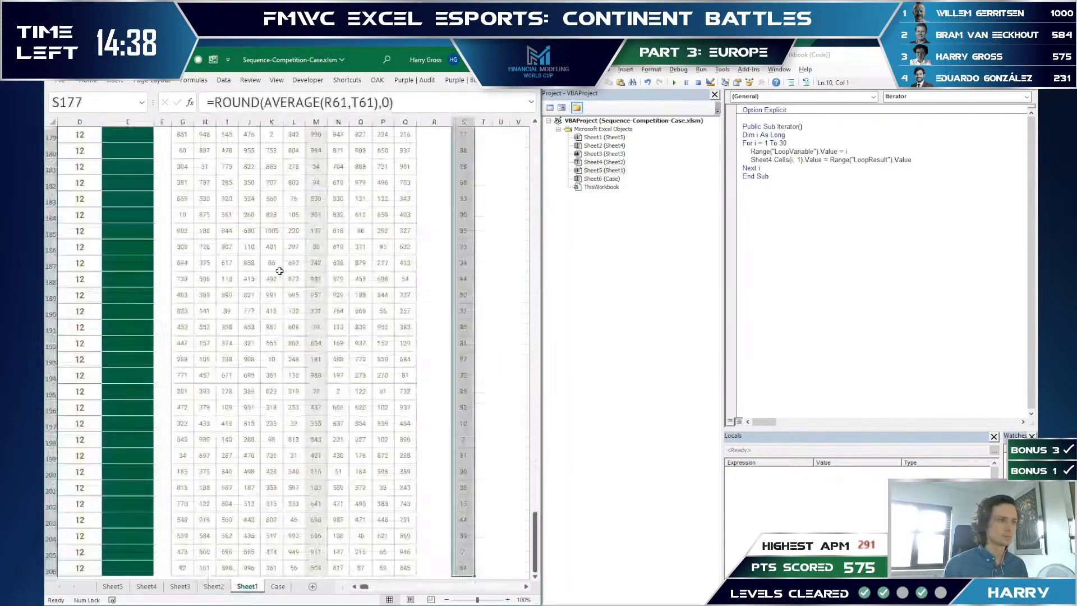
key(ctrl+Page_Down)
key(shift+BackSpace)
key(Right)
key(Up)
key(Up)
key(Up)
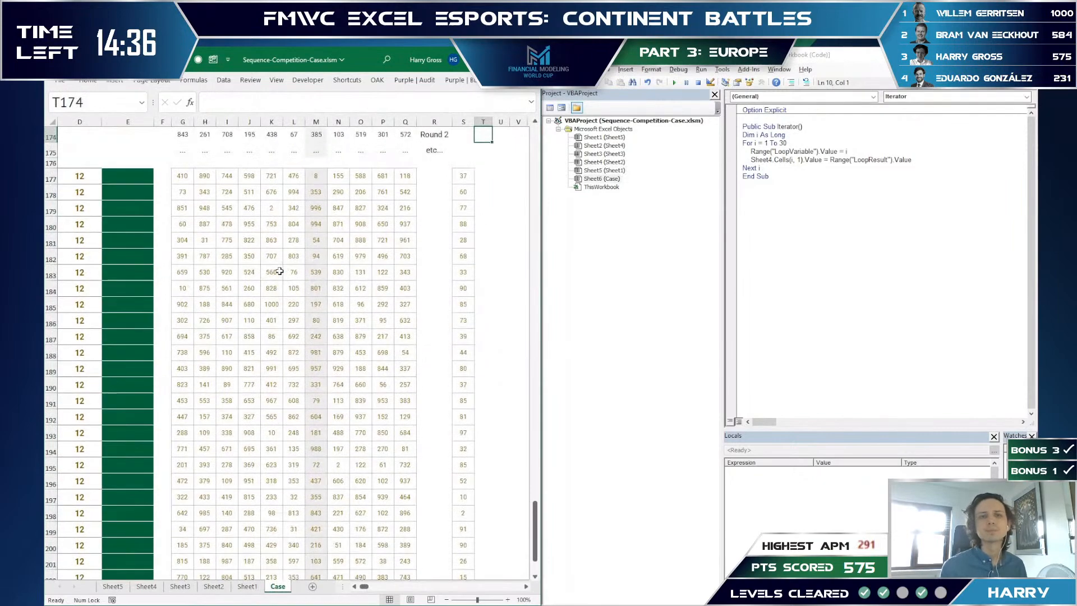
- Examine the first Level 5 game row and its N value on the Case sheet
key(Right)
key(Left)
key(Left)
key(Down)
key(Down)
key(Down)
key(Left)
key(Right)
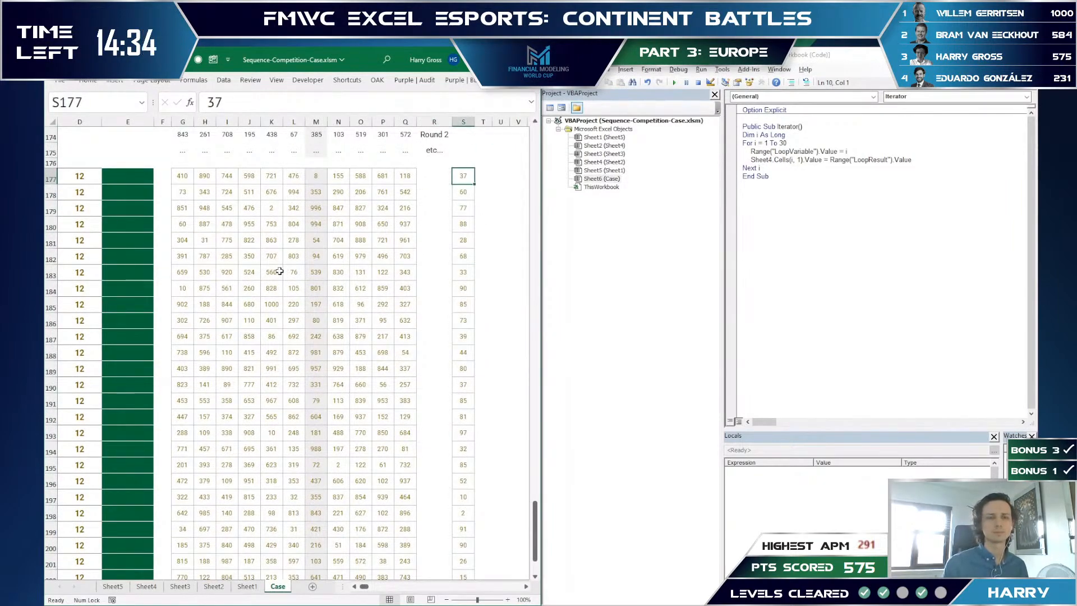
- Review the calculation block on Sheet1, from the LoopResult area back to the starting row's formula in M4
key(ctrl+Page_Up)
key(ctrl+Up)
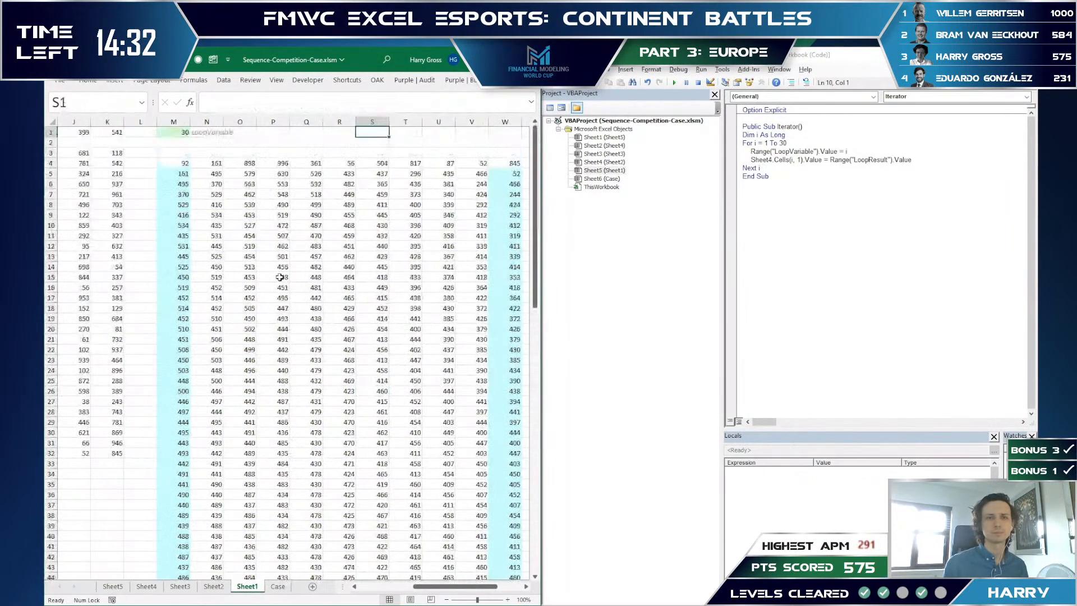
key(Down)
key(Down)
key(Down)
key(Right)
key(Right)
key(Right)
key(Right)
key(Right)
key(Right)
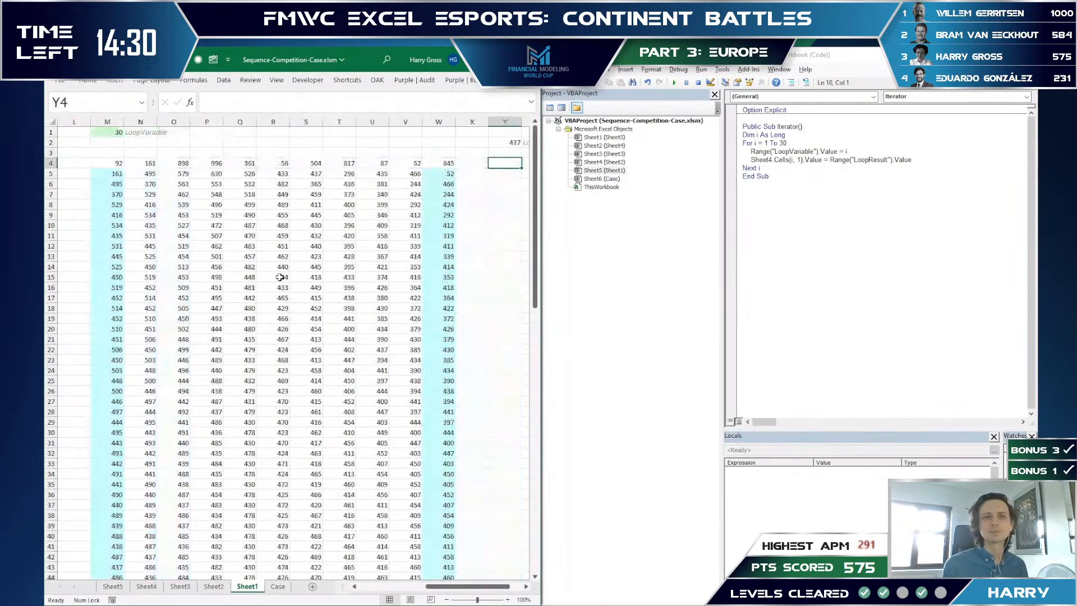
key(Up)
key(Left)
key(Left)
key(Down)
key(Left)
key(Left)
key(Left)
key(Left)
key(Left)
key(Left)
key(Left)
key(Left)
key(Left)
key(Left)
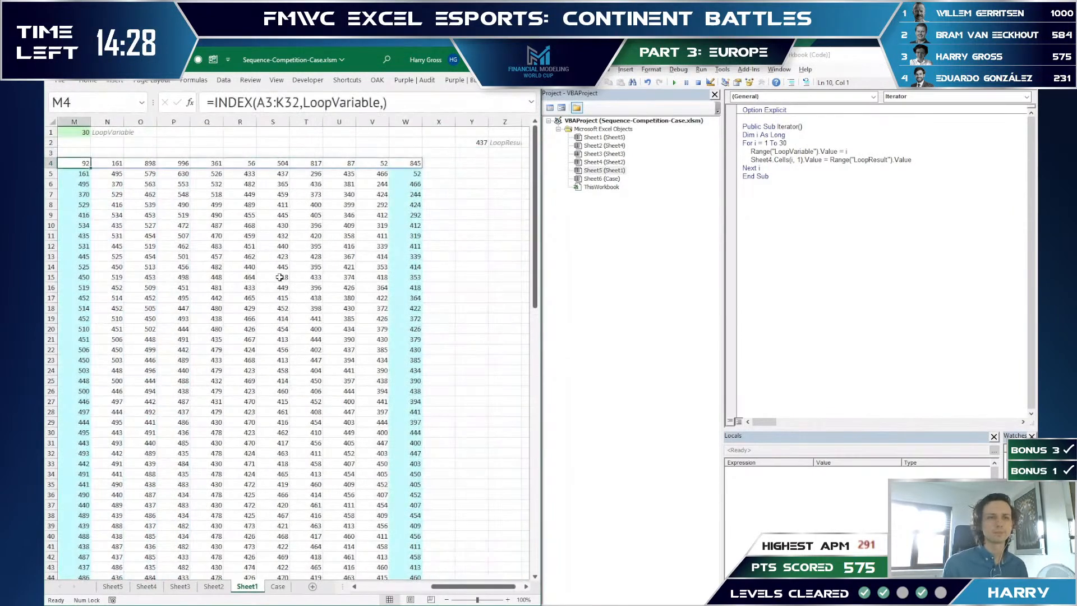
- Inspect the rounded-average formula in N5 to check which neighbouring cells it references
key(Down)
key(Right)
key(F2)
key(Escape)
key(F2)
key(Escape)
key(F2)
key(Escape)
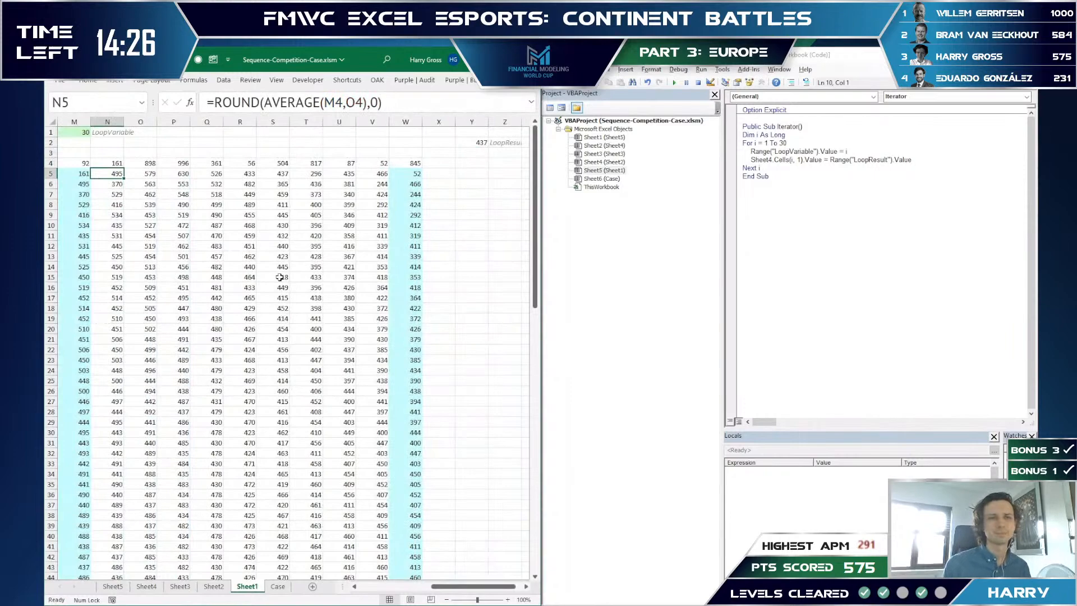
key(F2)
key(Escape)
- Return to the Case sheet, maximize the workbook window and go to the beginning of the first Level 5 game row
key(ctrl+Page_Up)
key(ctrl+Page_Down)
key(ctrl+Page_Down)
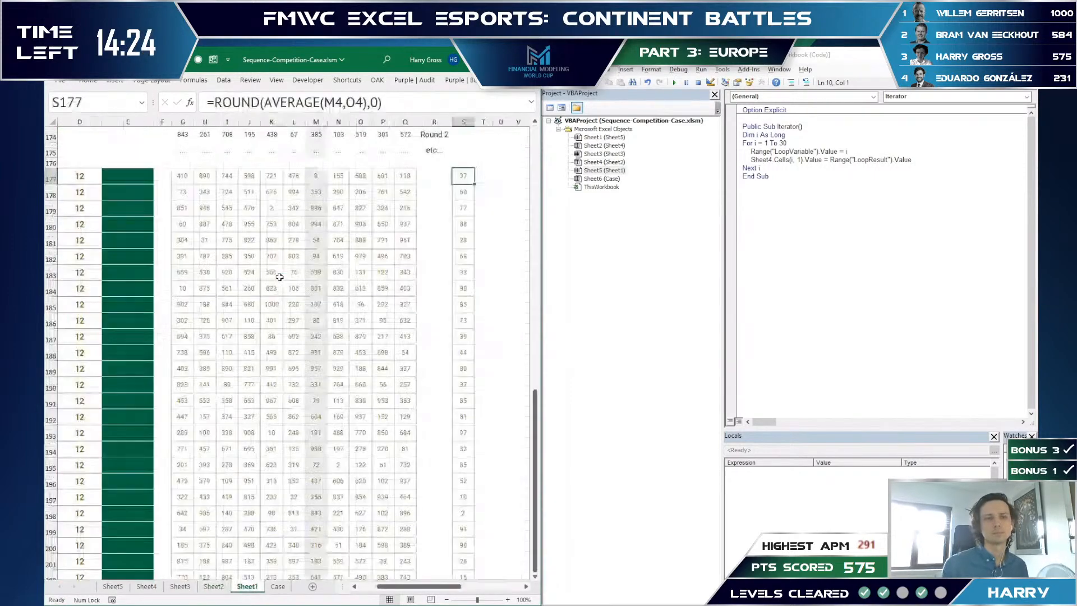
key(super+Up)
key(super+Up)
key(ctrl+Left)
key(ctrl+Left)
key(ctrl+Left)
key(ctrl+Left)
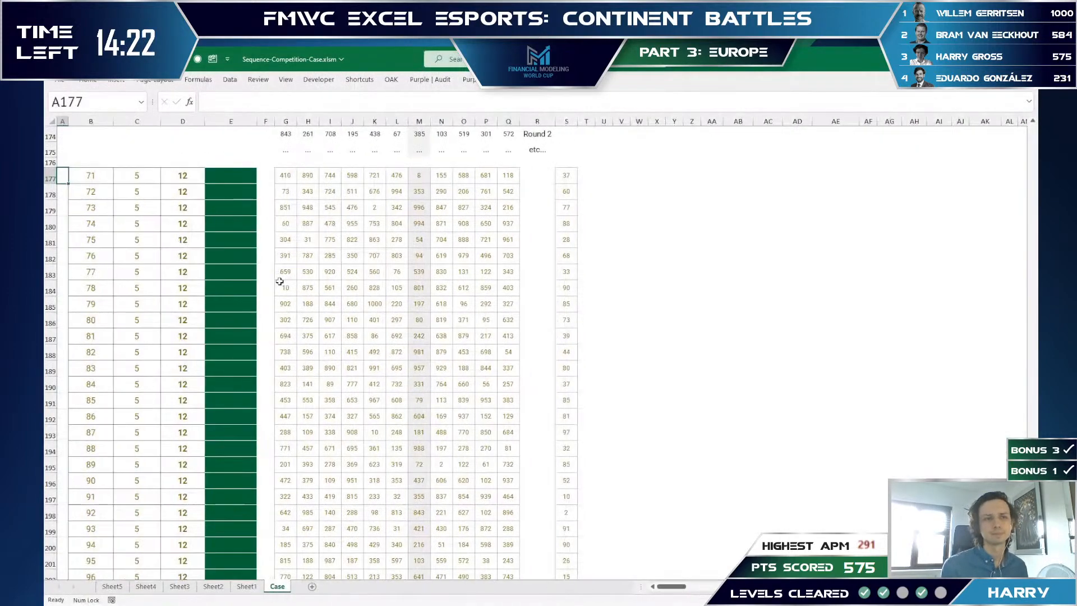
- Find and read the Level 5 rules and the Example5 rounds on the Case sheet
key(ctrl+Home)
key(Page_Down)
key(Page_Down)
key(Page_Down)
key(Page_Down)
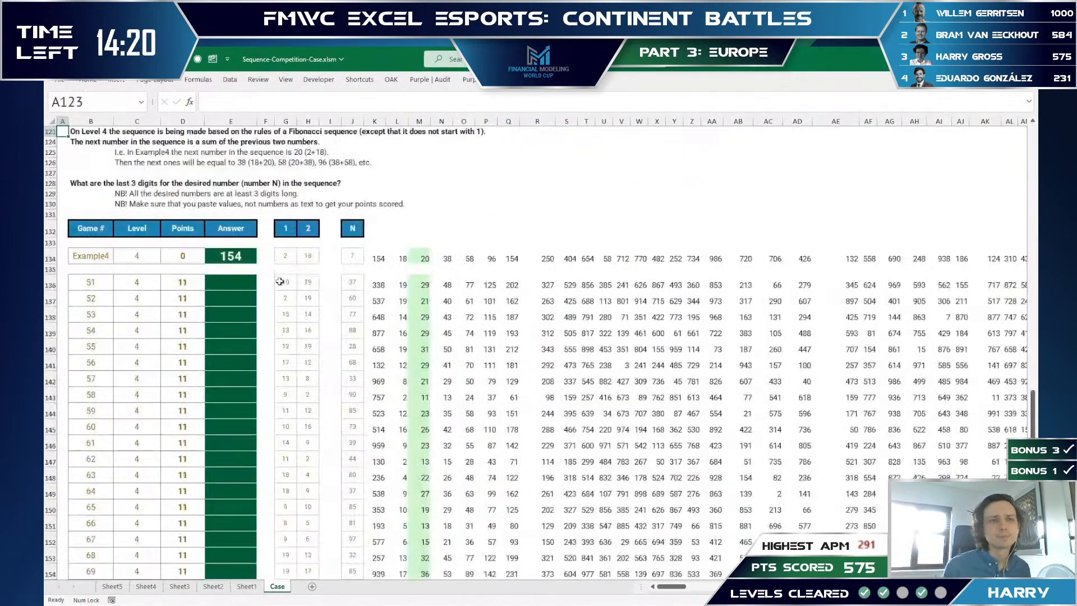
key(Up)
key(Up)
key(Up)
key(Up)
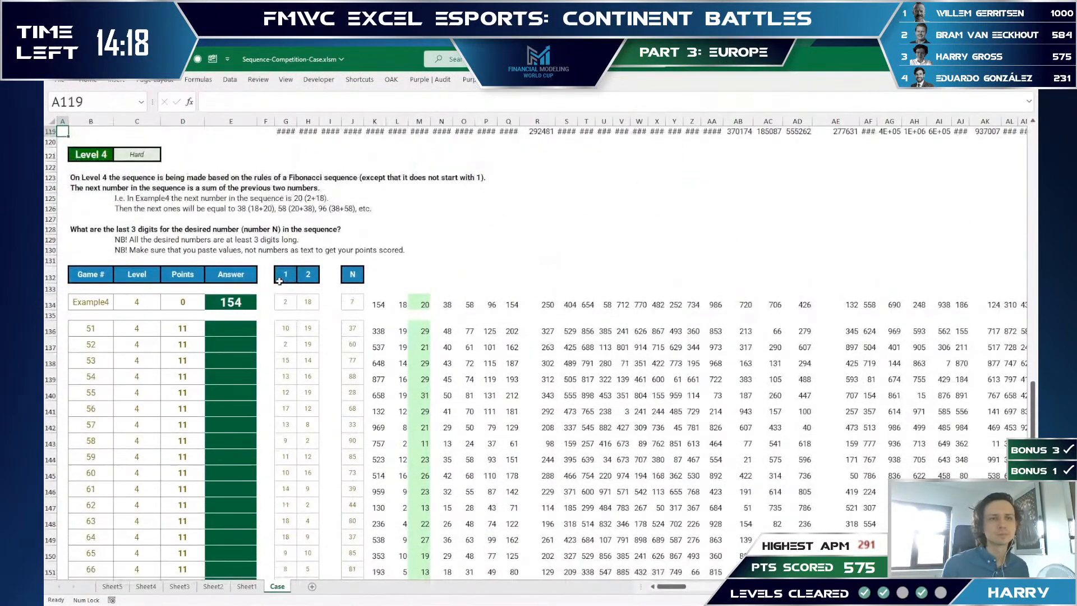
key(Page_Down)
key(Down)
key(Down)
key(Down)
key(Down)
key(Down)
key(Down)
key(Down)
key(Down)
key(Down)
key(Down)
key(Down)
key(Down)
key(Down)
key(Down)
key(Down)
key(Down)
key(Down)
key(Down)
key(Down)
key(Down)
key(Down)
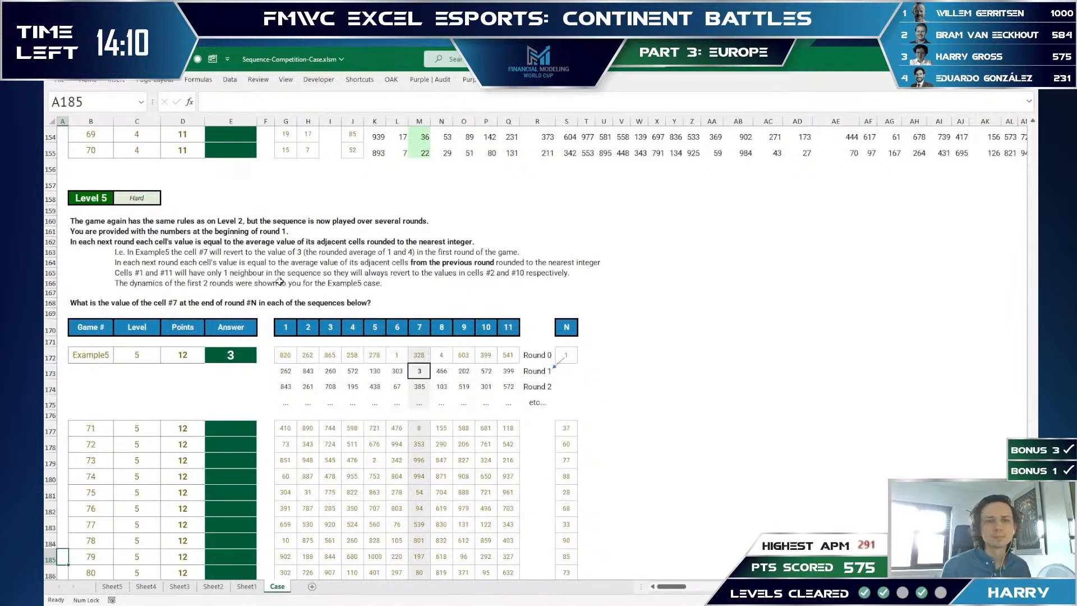
key(Down)
key(Down)
key(Down)
key(Down)
key(Down)
key(Down)
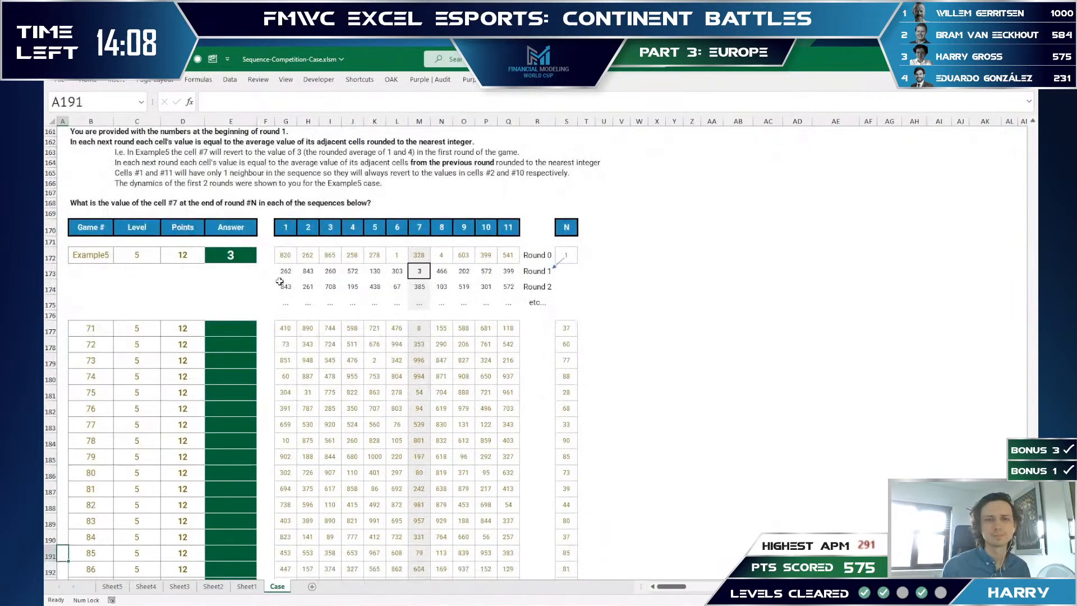
key(Up)
key(Up)
key(Up)
key(Up)
key(Up)
key(Up)
key(Up)
key(Up)
key(Up)
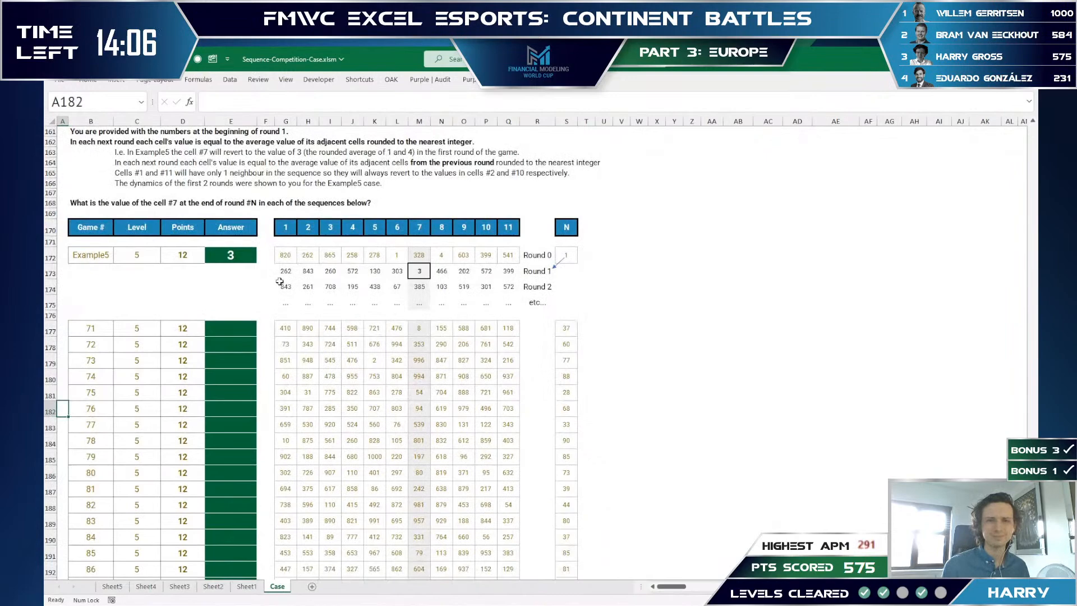
- Check the starting row's formula in M4 on Sheet1 and locate the copied example sequence in row 1
key(ctrl+Page_Up)
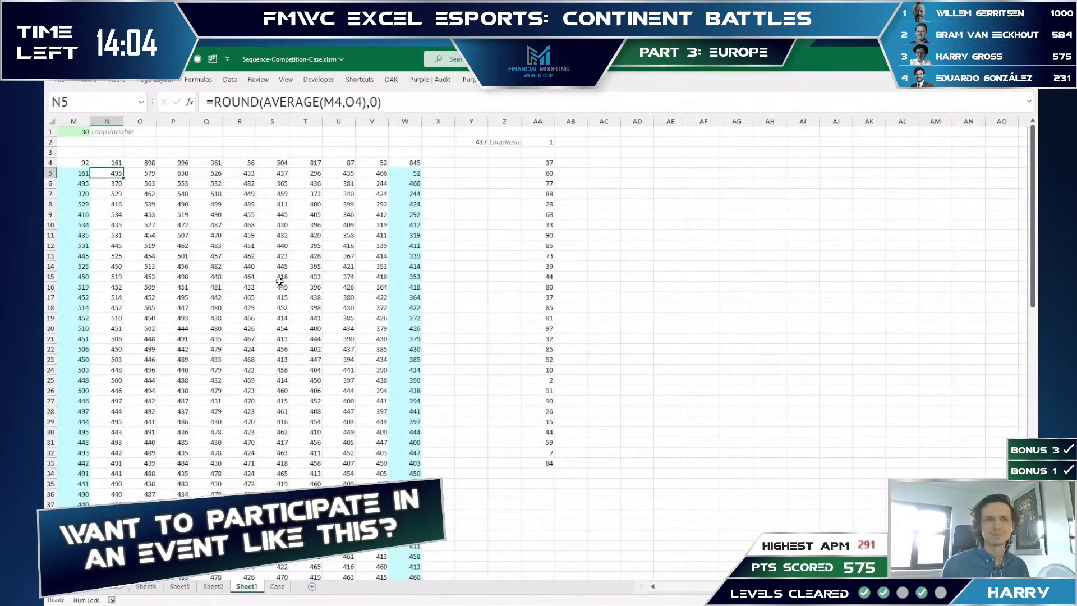
key(Up)
key(Left)
key(F2)
key(Escape)
key(Left)
key(Left)
key(Left)
key(Left)
key(Up)
key(Up)
key(Up)
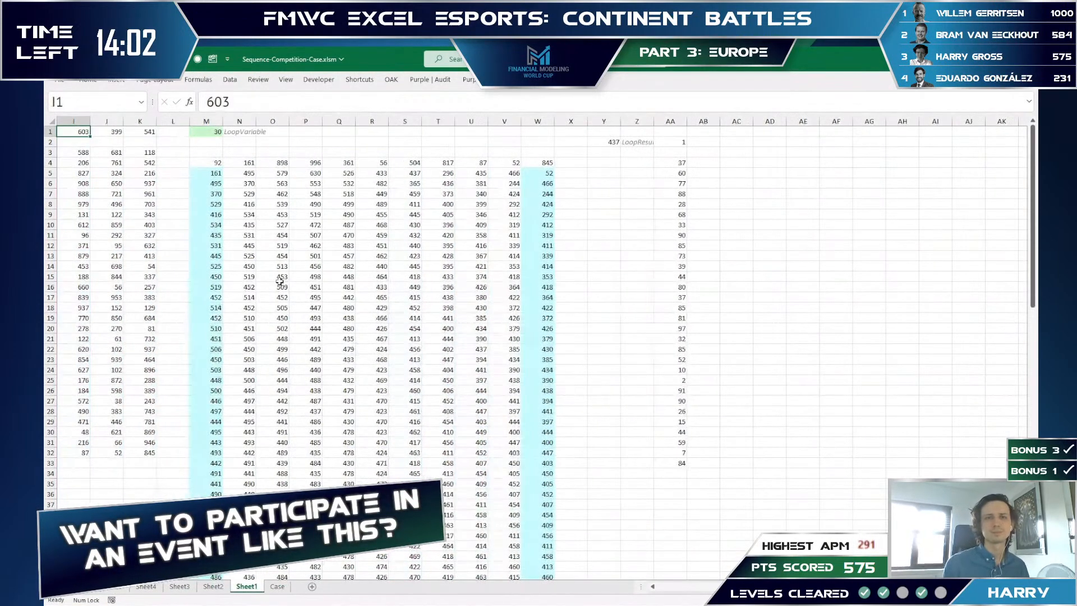
- Set the LoopVariable cell M1 on Sheet1 to 1
key(Right)
key(Down)
key(ctrl+Right)
key(Left)
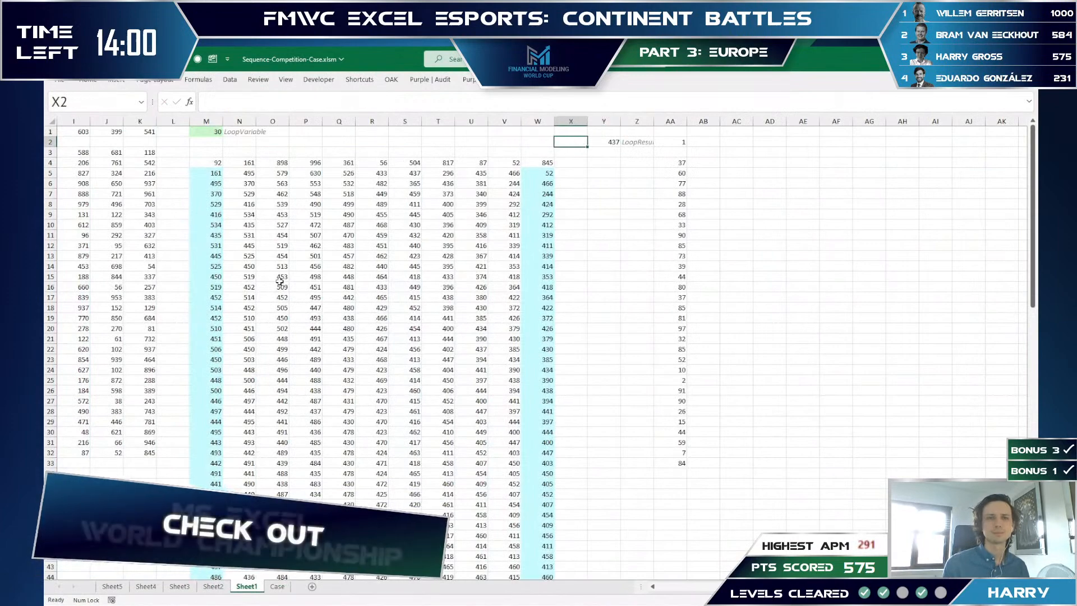
key(ctrl+Left)
key(Right)
key(Right)
key(Right)
key(Right)
key(Right)
key(Right)
key(Right)
key(Right)
key(Right)
key(Right)
key(Right)
key(Up)
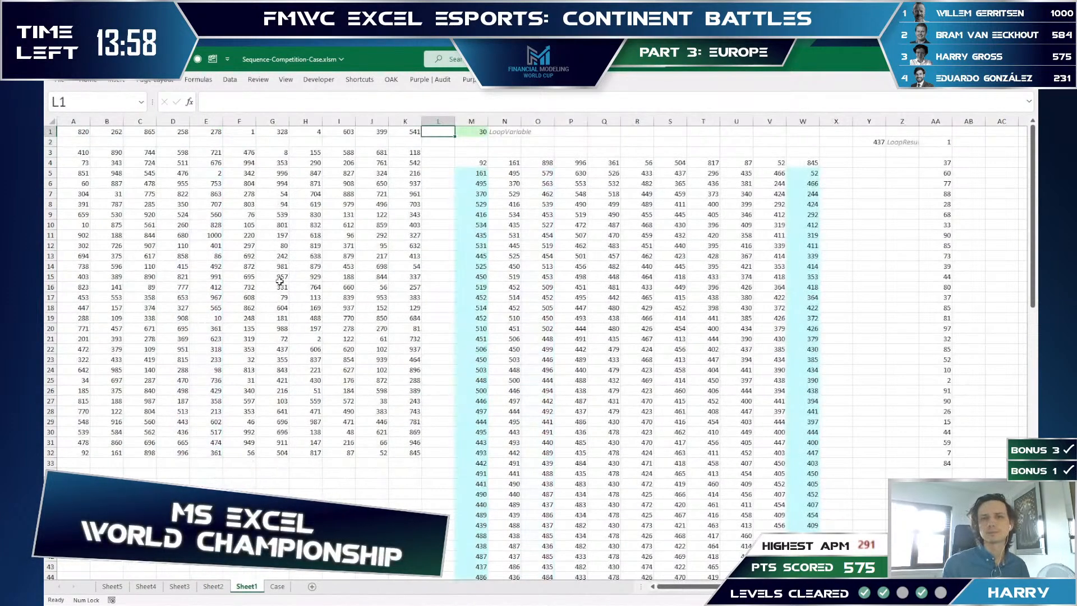
key(Right)
text(1)
key(Return)
key(Down)
key(Down)
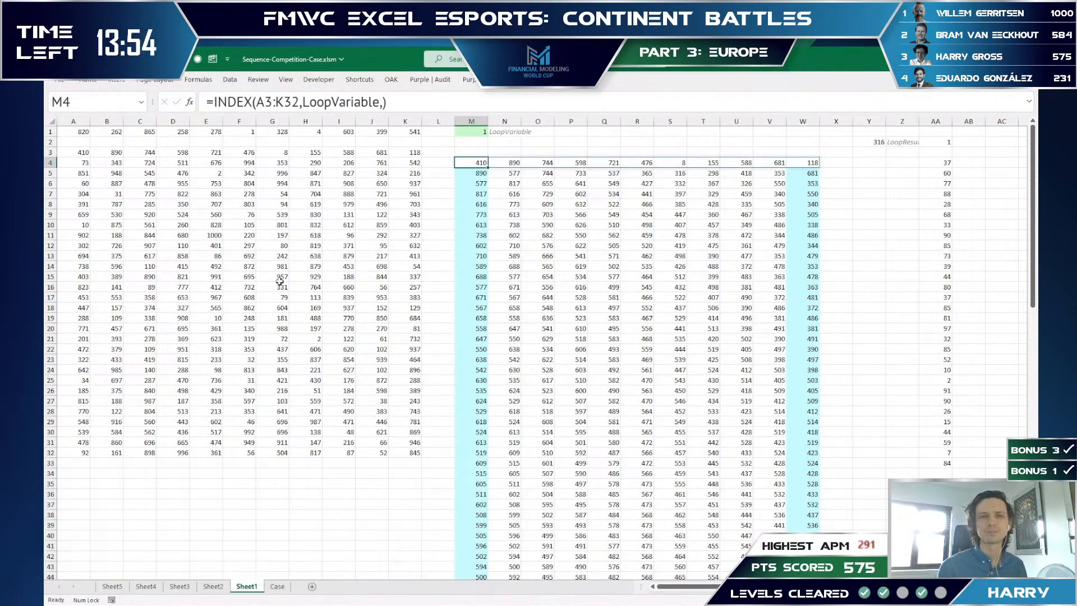
- Replace the starting row M4:W4 with links to the example sequence, entering =A1 in M4 and filling it across
key(ctrl+Right)
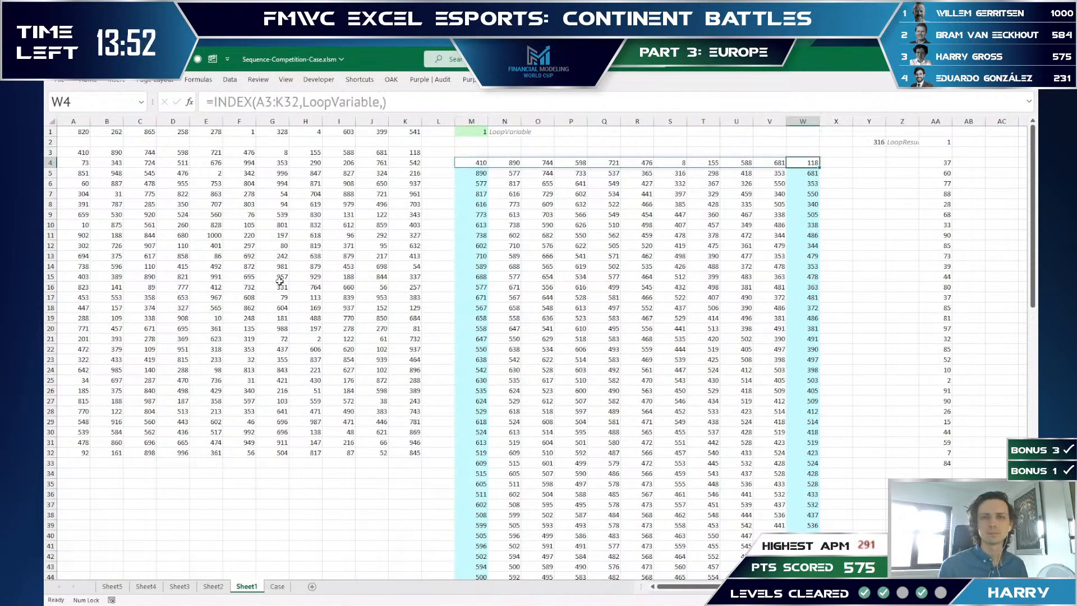
key(ctrl+Up)
key(ctrl+Left)
key(Down)
key(Down)
key(Left)
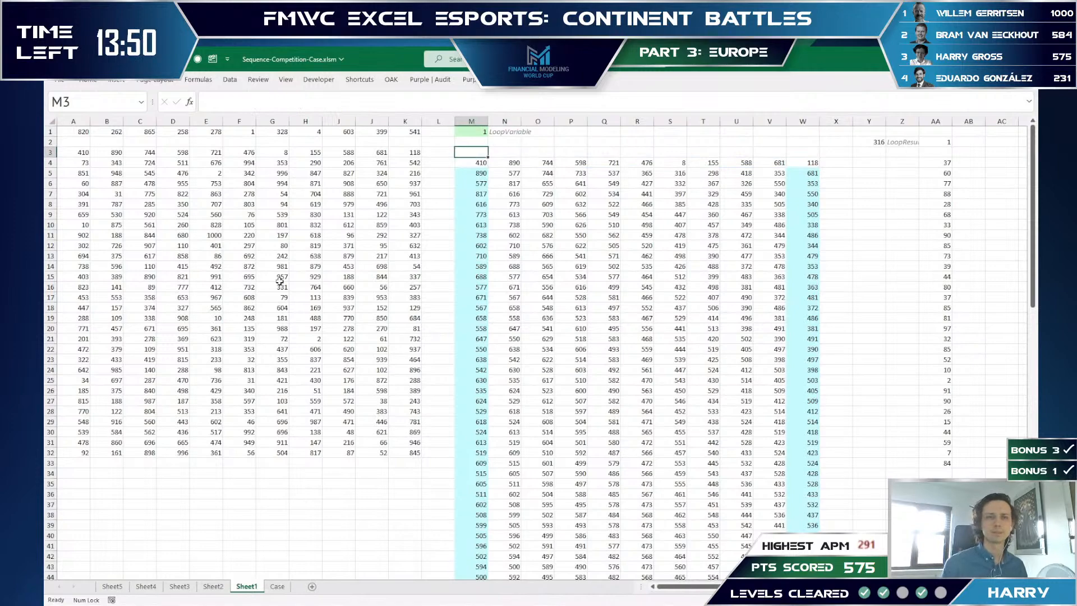
key(Down)
text(=)
key(ctrl+Up)
key(ctrl+Left)
key(ctrl+Left)
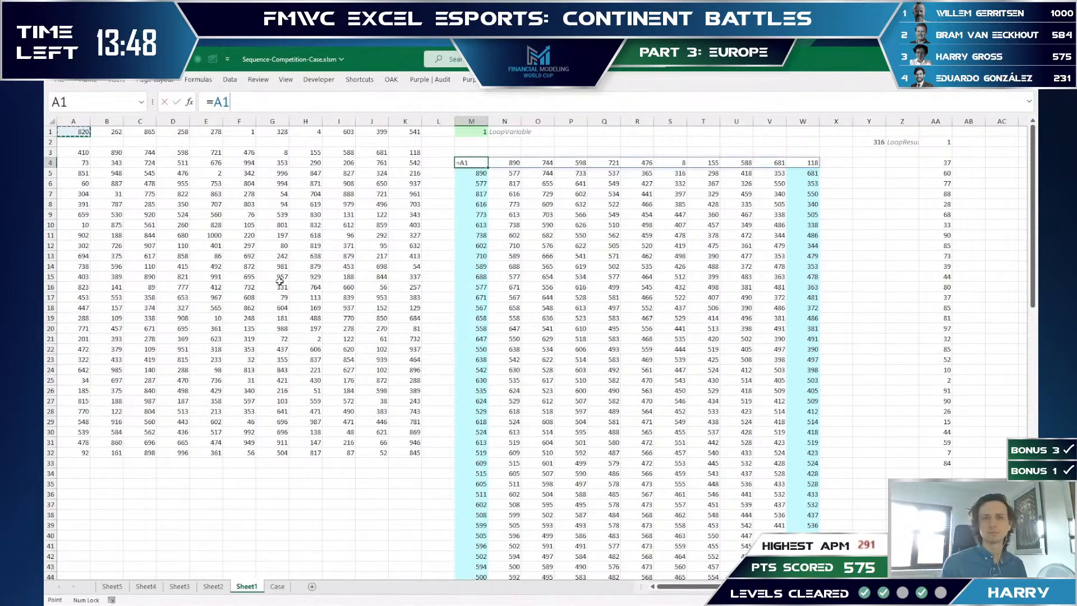
key(ctrl+Return)
key(ctrl+shift+Right)
key(shift+Left)
key(shift+Left)
key(shift+Left)
key(shift+Left)
key(ctrl+r)
- Verify the reference in M4 and look over the block recalculated from the example sequence
key(Left)
key(Right)
key(F2)
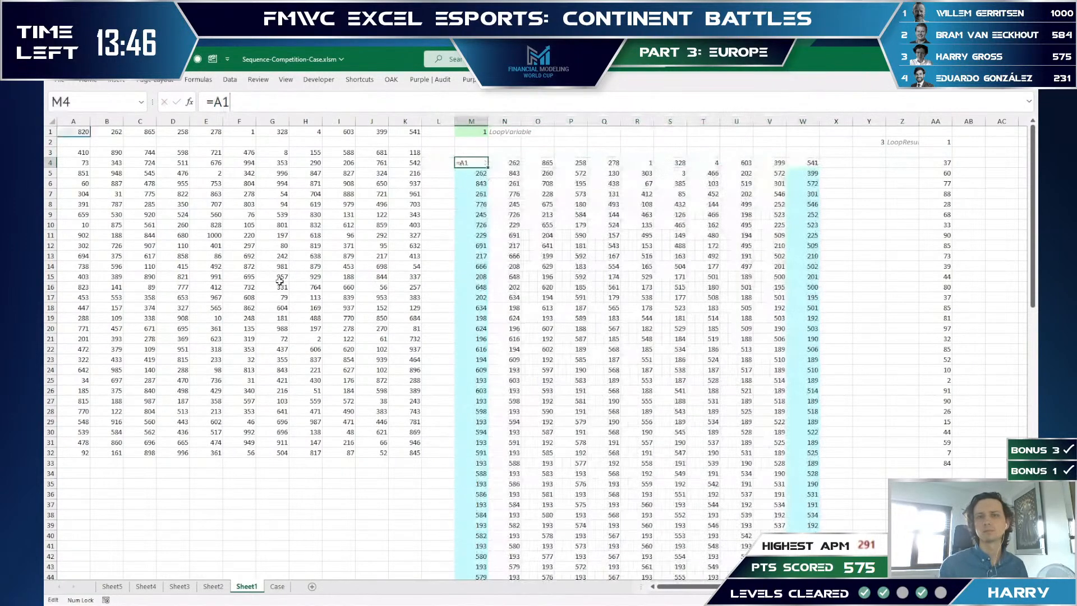
key(Escape)
key(ctrl+Up)
key(Right)
key(Down)
key(Right)
key(Right)
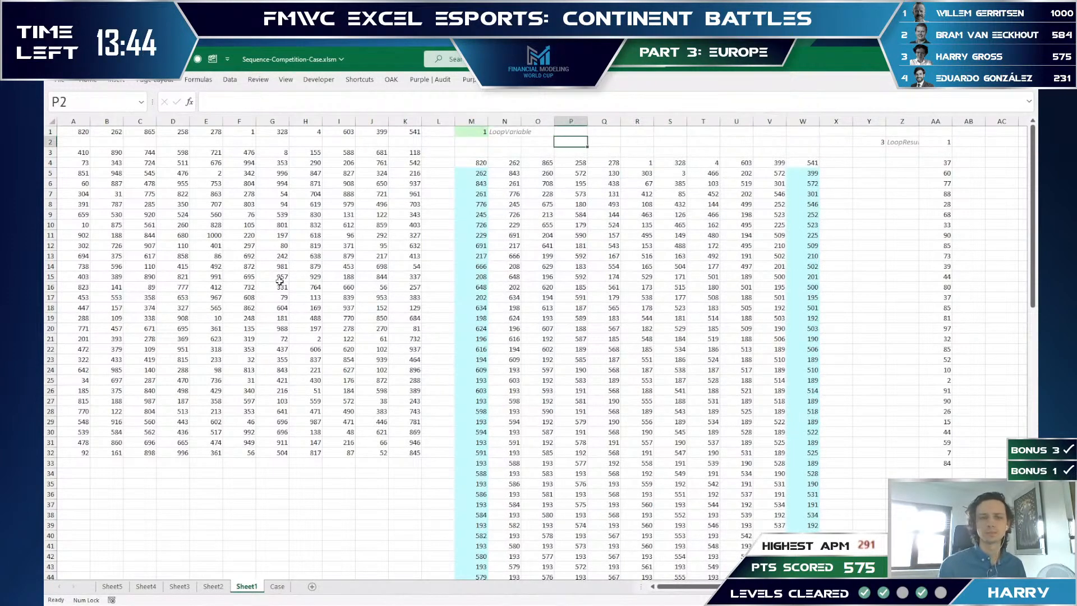
- Look through the blank sheets and review the Example5 sequence and its first rounds on the Case sheet
key(ctrl+Page_Up)
key(ctrl+Page_Up)
key(ctrl+Page_Up)
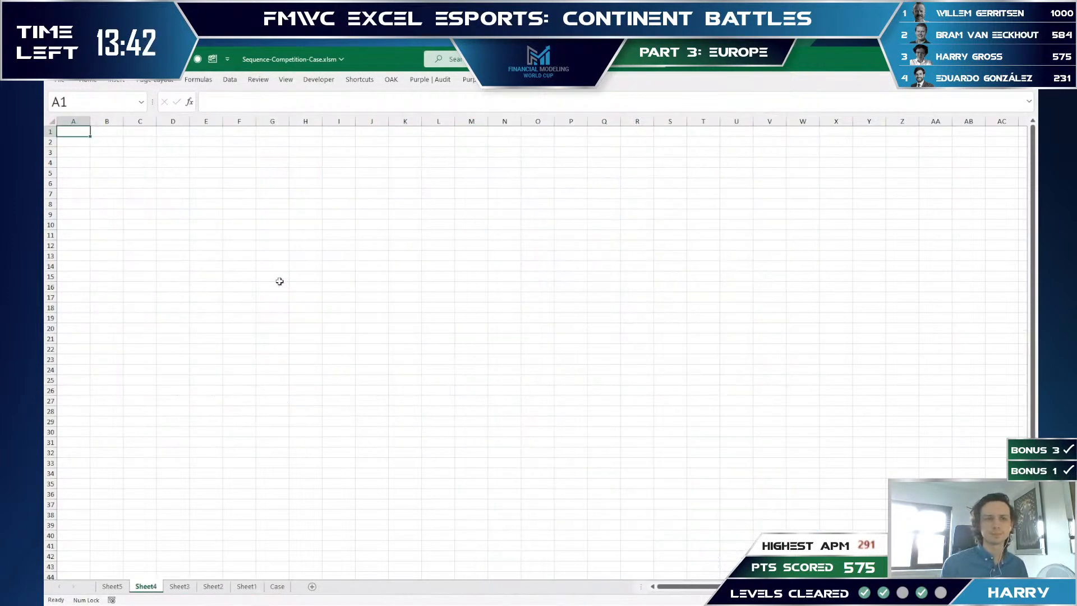
key(ctrl+Page_Down)
key(ctrl+Page_Down)
key(ctrl+Page_Down)
key(ctrl+Page_Down)
key(Right)
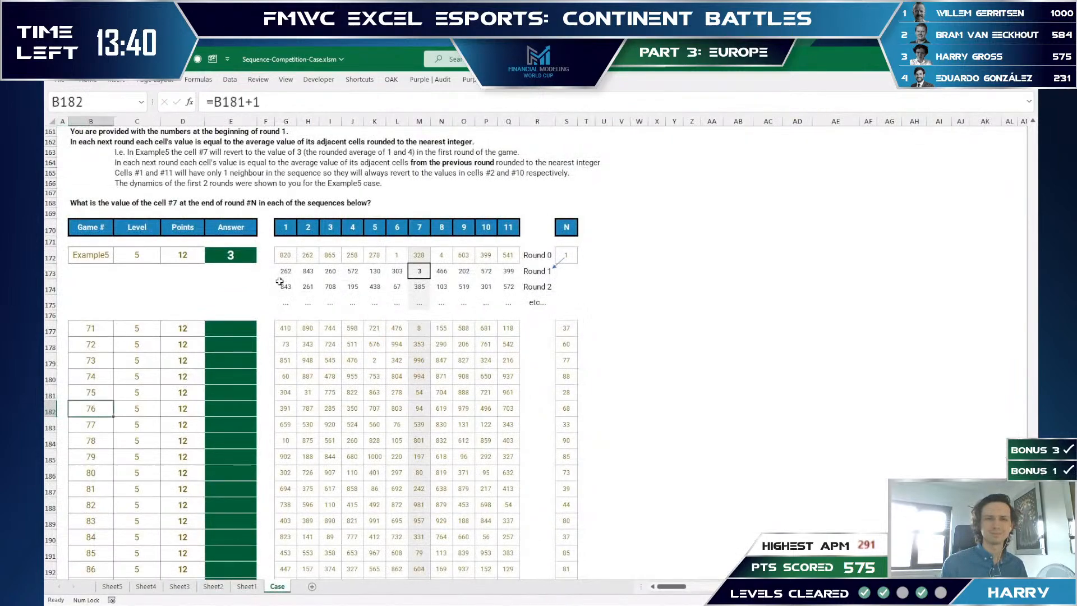
key(Left)
key(Right)
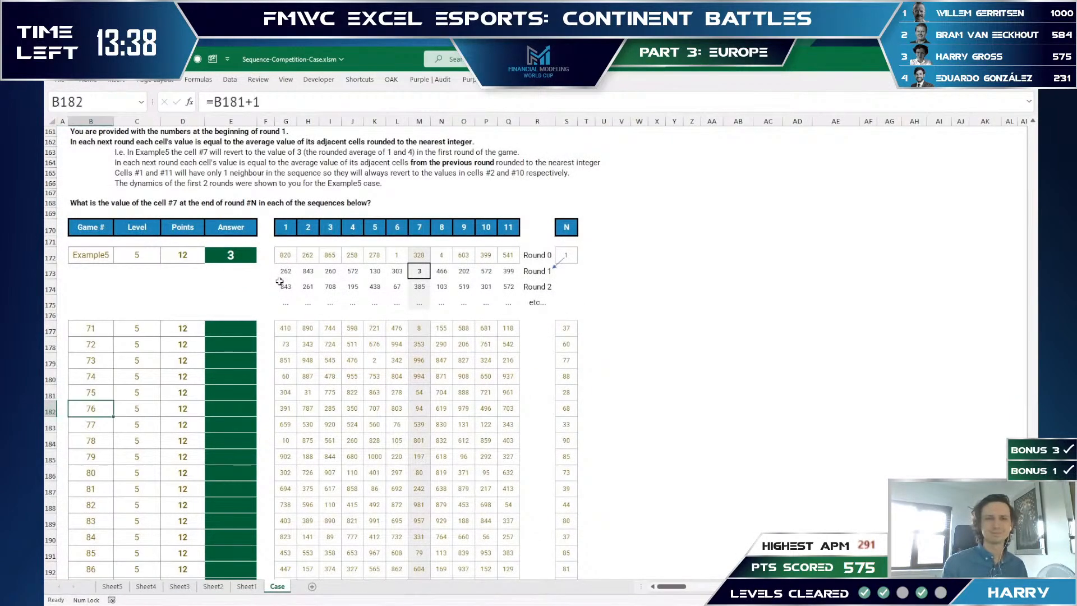
- Examine the averaging formulas in the first round rows on Sheet1 and the LoopVariable cell M1
key(ctrl+Page_Up)
key(Up)
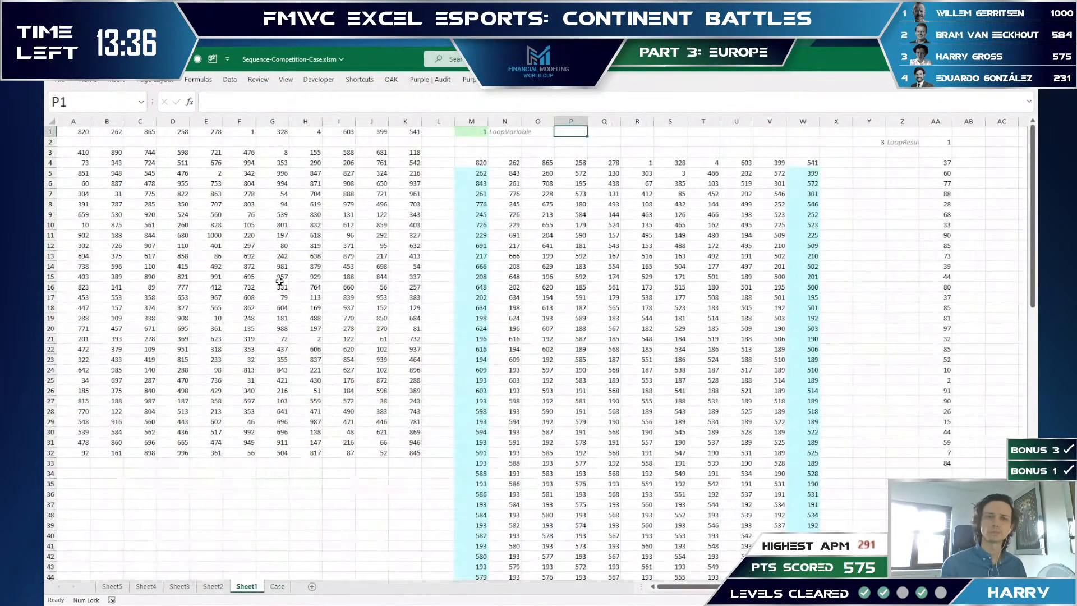
key(Down)
key(Down)
key(Down)
key(Down)
key(Down)
key(Left)
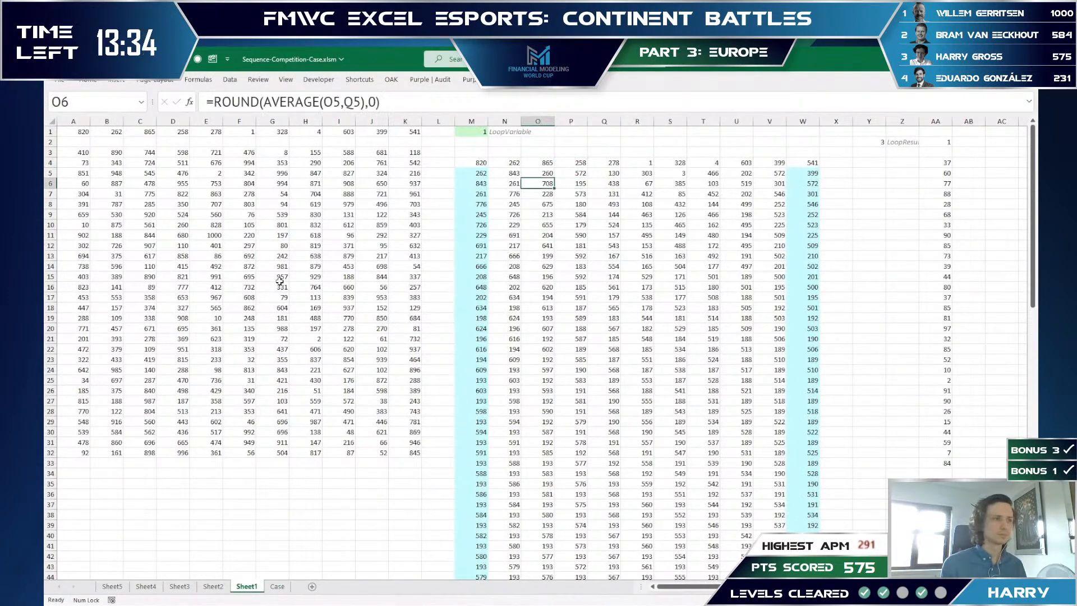
key(Up)
key(Left)
key(Left)
key(Up)
key(ctrl+Up)
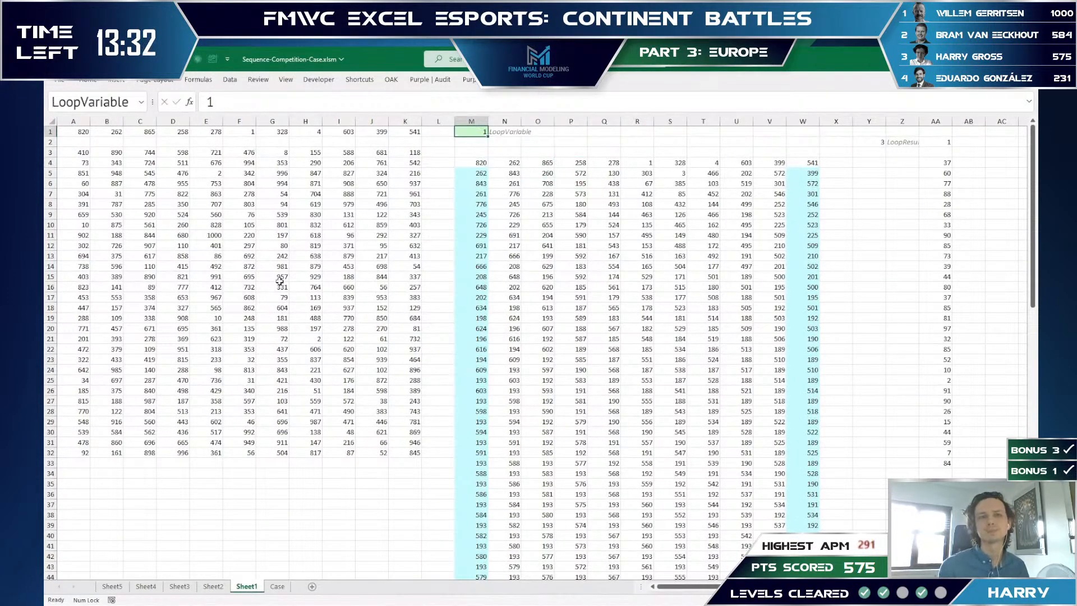
- Examine the LoopResult cell in row 2 of Sheet1 and the link in starting-row cell V4
key(Down)
key(Right)
key(Right)
key(Right)
key(Right)
key(Right)
key(Right)
key(Right)
key(Right)
key(Right)
key(Right)
key(Right)
key(Right)
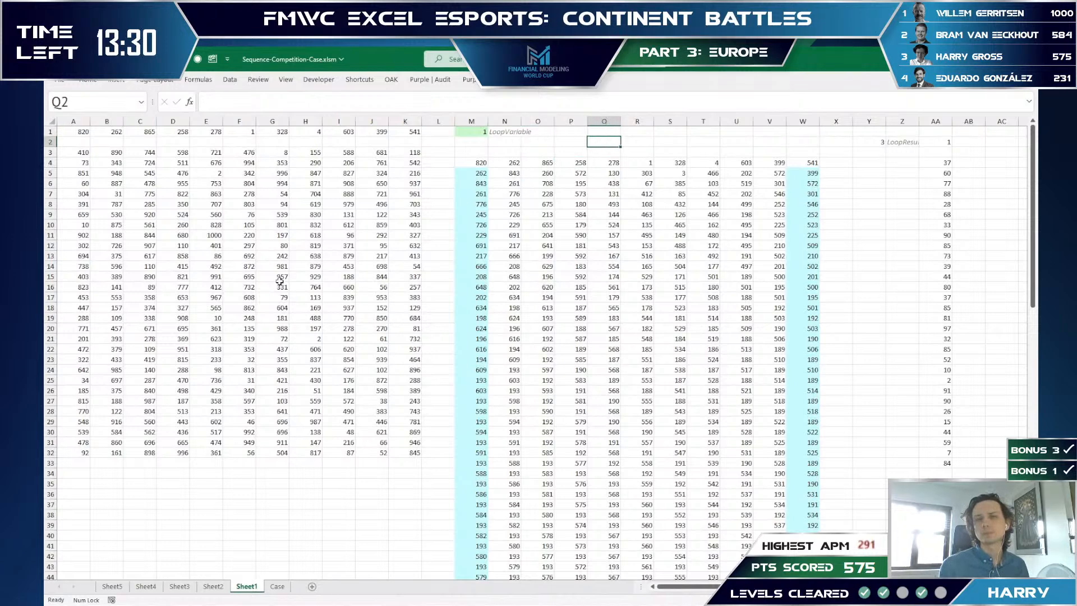
key(Down)
key(Down)
key(Left)
key(Left)
key(Left)
- In the VBA editor, add Application.Calculate to the Iterator macro directly after the line that sets LoopVariable
key(alt+F11)
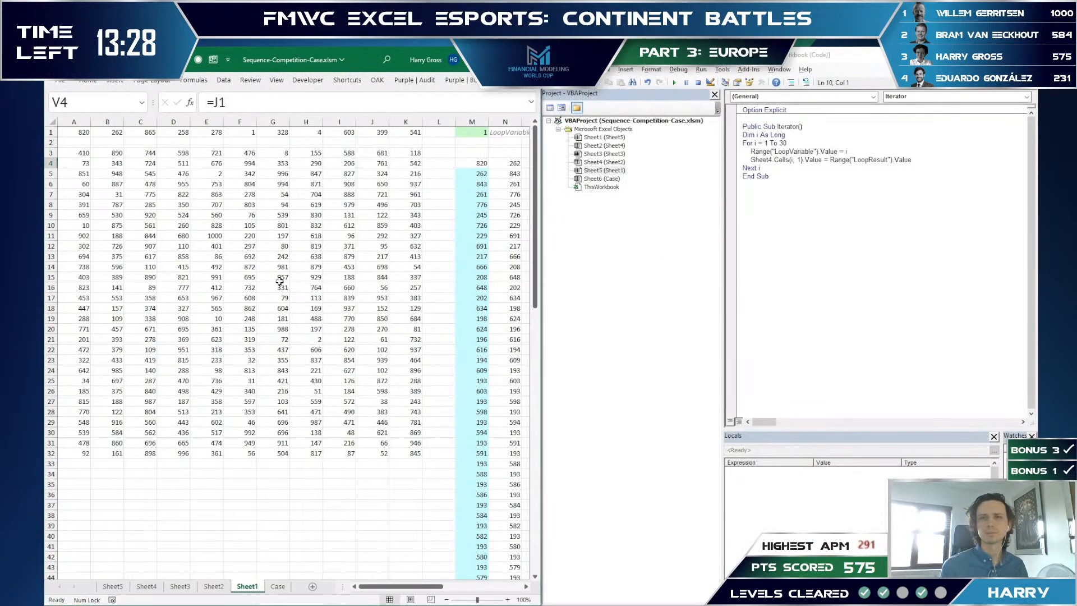
click(878, 149)
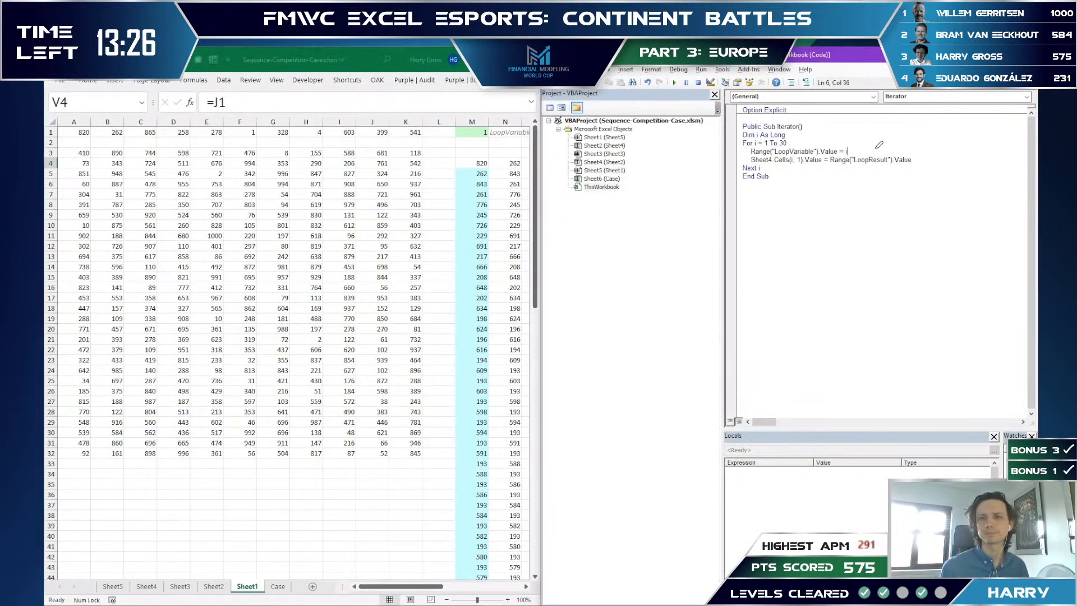
key(Return)
text(Applica)
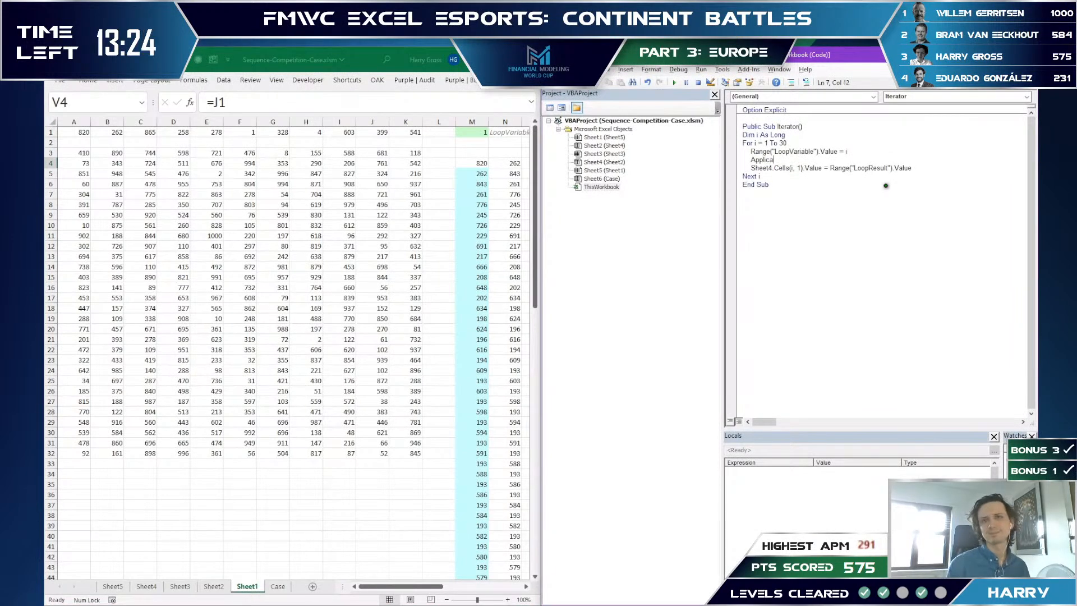
text(tion.Calculate)
key(Up)
key(Up)
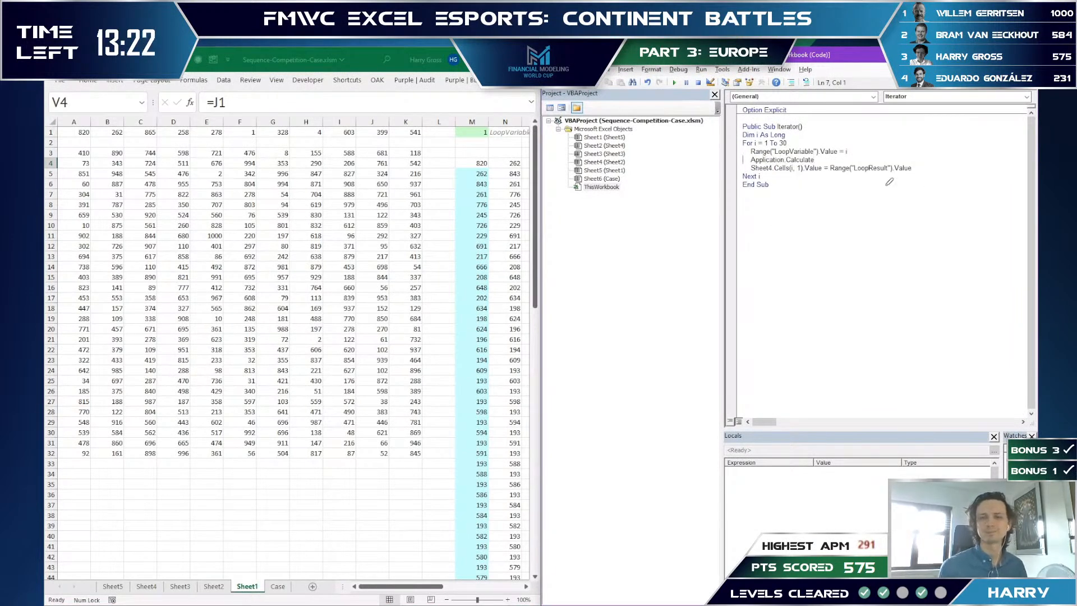
- Review the sequence table on Sheet1 and the Level 5 games with their N values on the Case sheet
drag(476, 215, 476, 205)
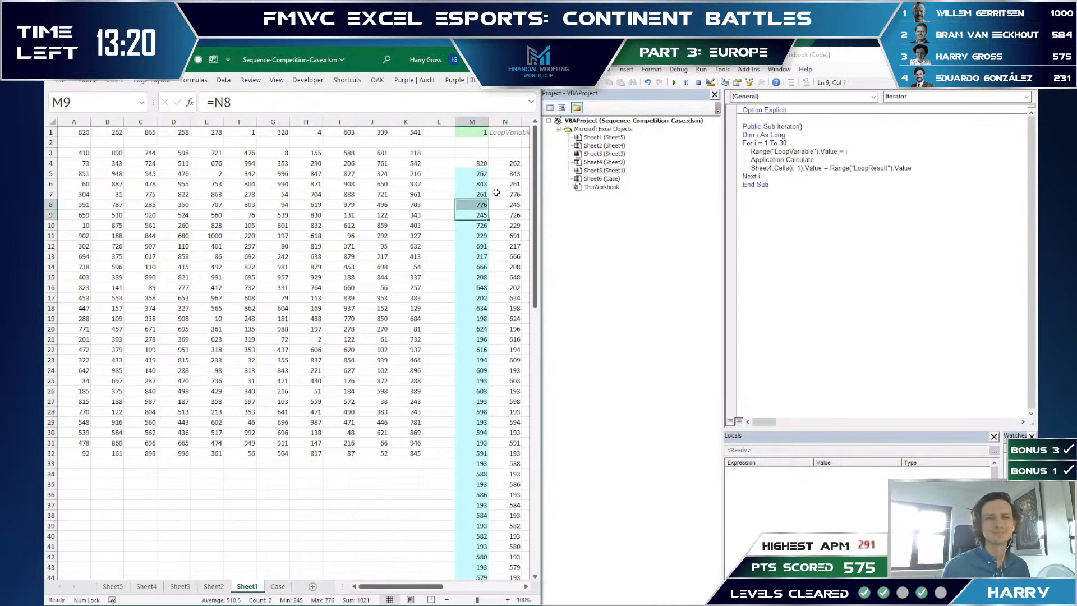
key(ctrl+Up)
key(ctrl+Up)
key(Right)
key(ctrl+Left)
key(ctrl+Left)
key(ctrl+Left)
key(Down)
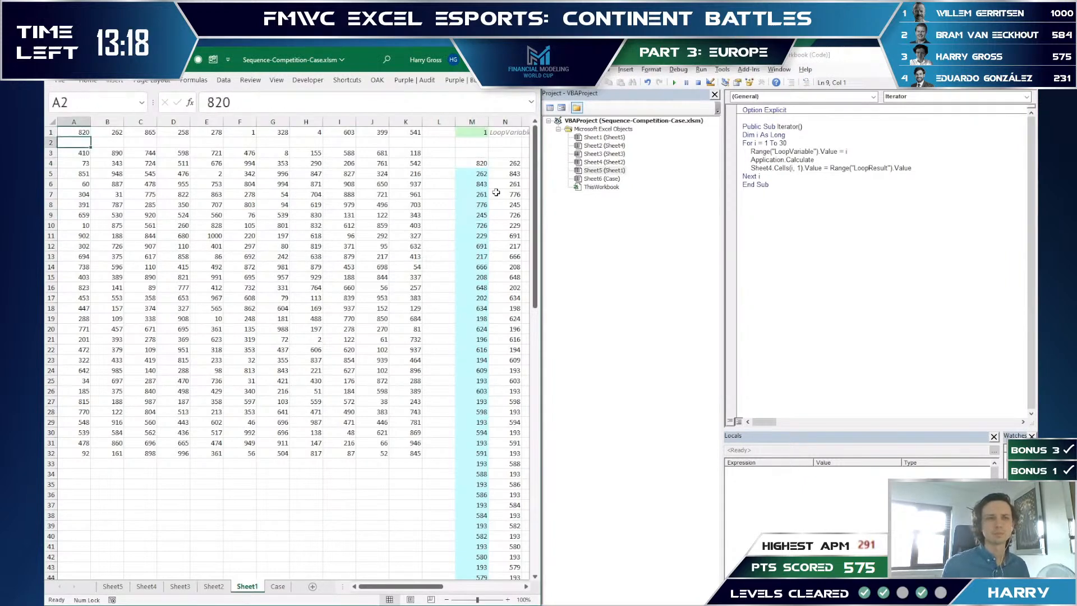
key(Down)
key(ctrl+Page_Up)
key(ctrl+Page_Up)
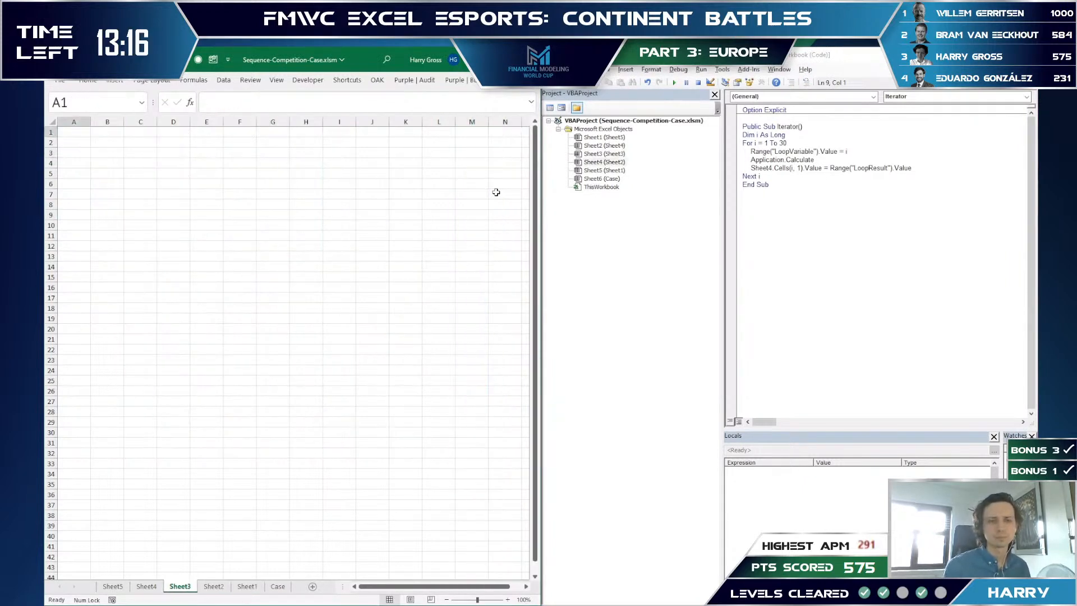
key(ctrl+Page_Down)
key(ctrl+Page_Down)
key(ctrl+Page_Down)
key(Left)
key(Right)
key(Right)
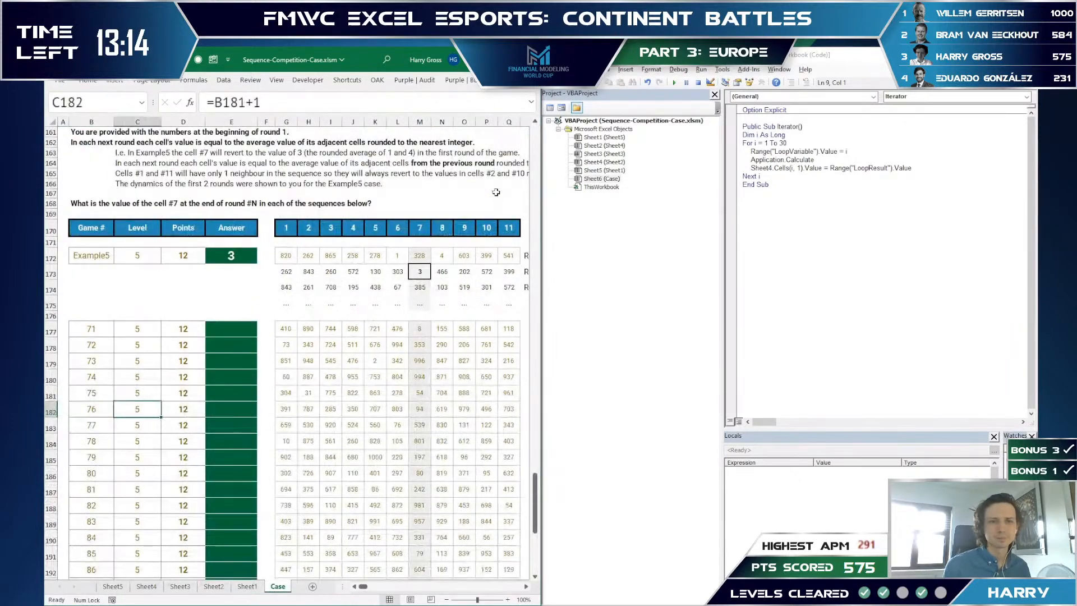
key(ctrl+Right)
key(ctrl+Right)
key(ctrl+Right)
key(ctrl+Right)
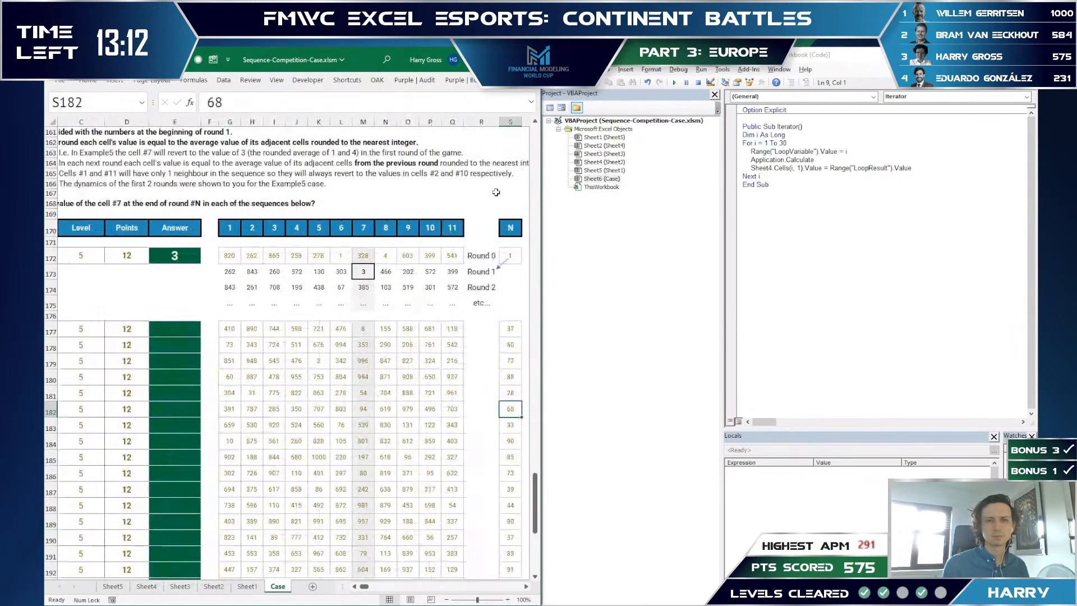
- Replace the link in M4 on Sheet1 with the formula =INDEX(A3:K3,7,)
key(ctrl+Page_Up)
key(Right)
key(Right)
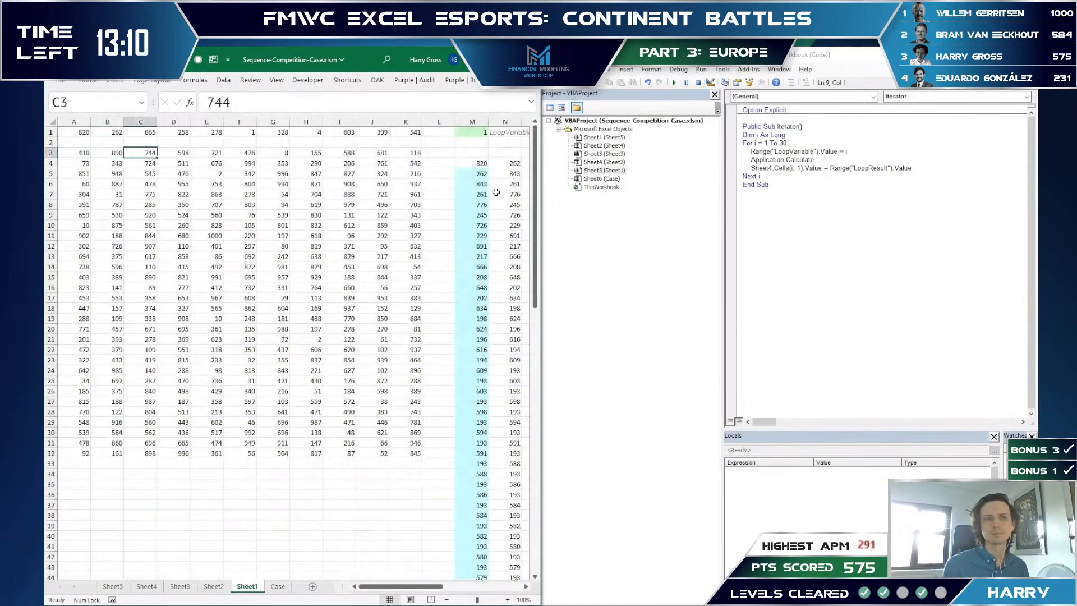
key(Up)
key(Up)
key(Down)
key(Down)
key(Right)
key(Right)
key(Right)
key(Right)
key(Right)
key(Right)
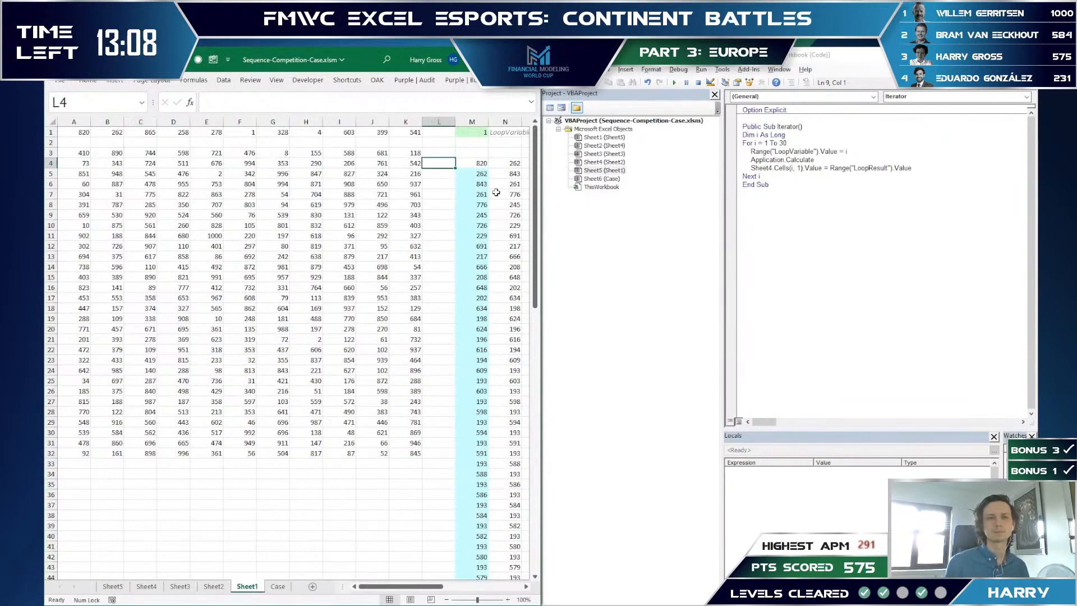
key(ctrl+shift+Right)
text(=INDEX()
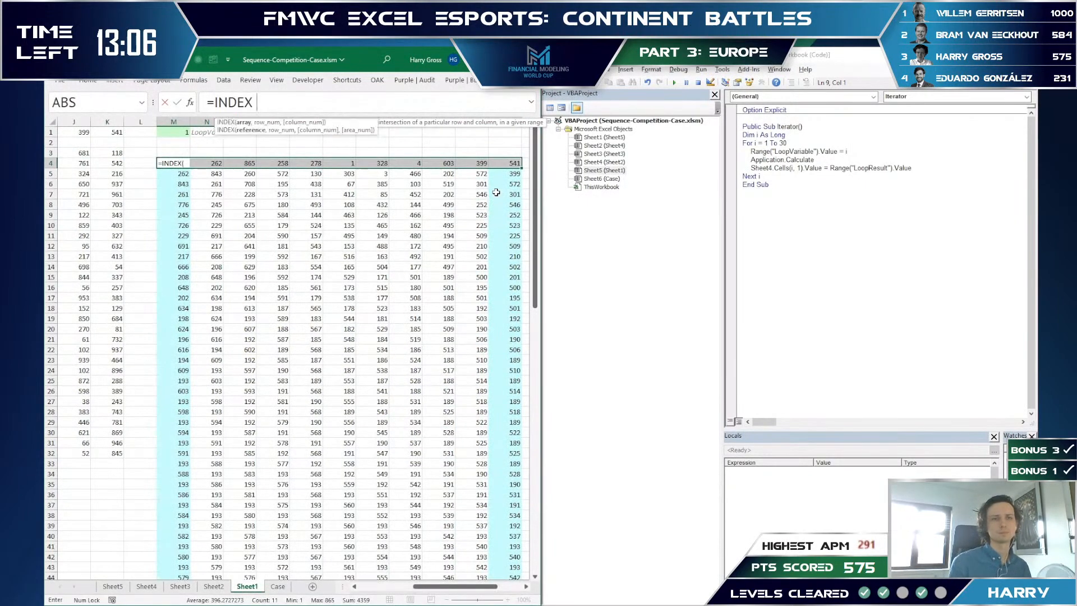
key(Left)
key(Left)
key(ctrl+Left)
key(Up)
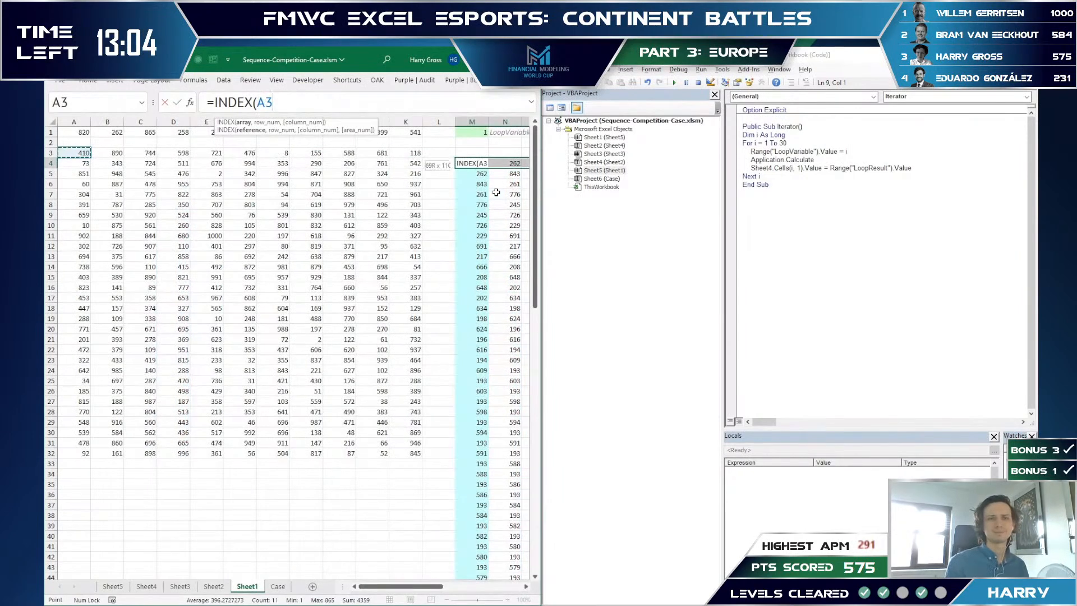
key(ctrl+shift+Right)
text(,7)
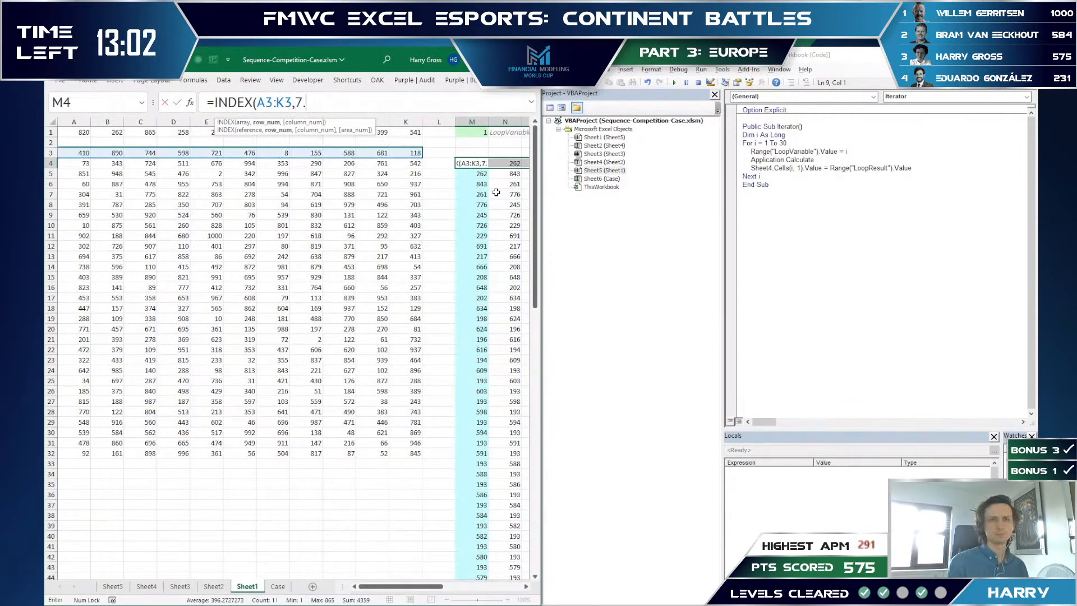
text(,))
key(Return)
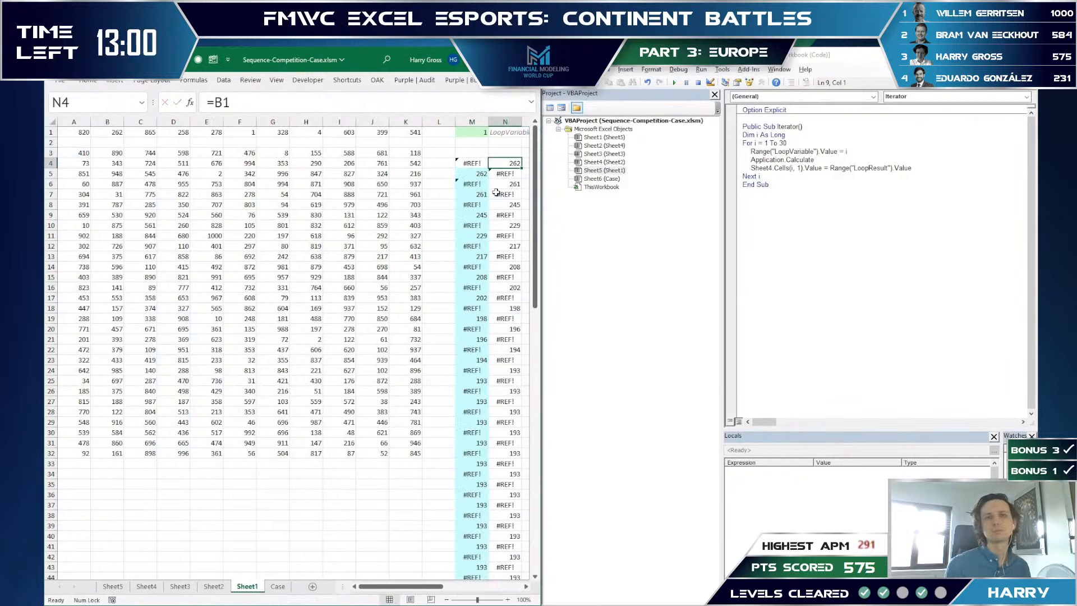
- Change the array in M4's INDEX formula to A2:K3
key(Up)
key(F2)
key(ctrl)
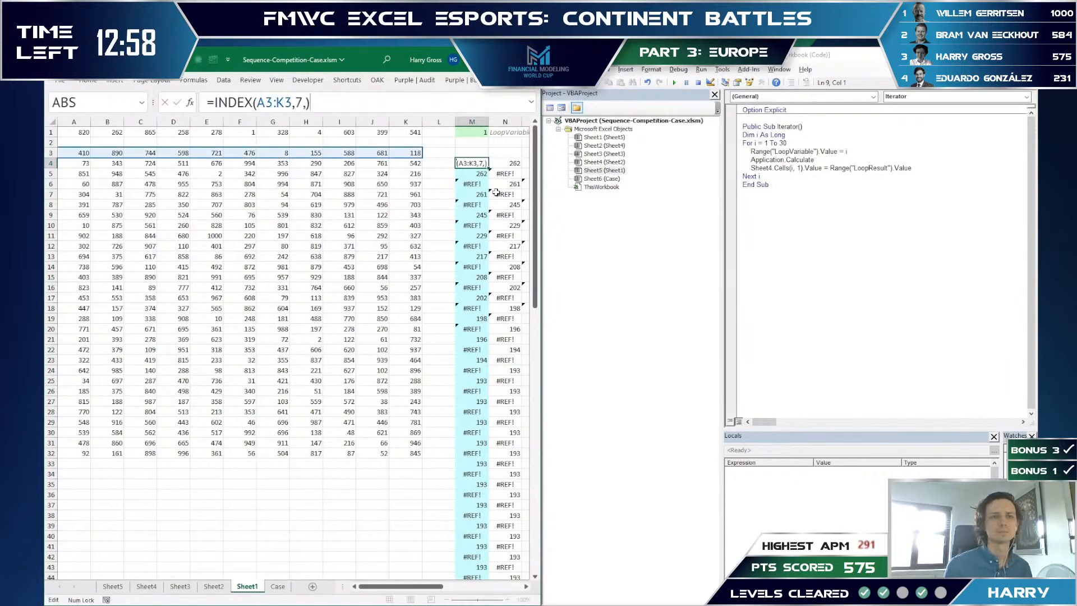
key(Left)
key(Left)
key(Left)
key(Left)
key(Left)
key(Left)
key(Left)
text(2)
key(Escape)
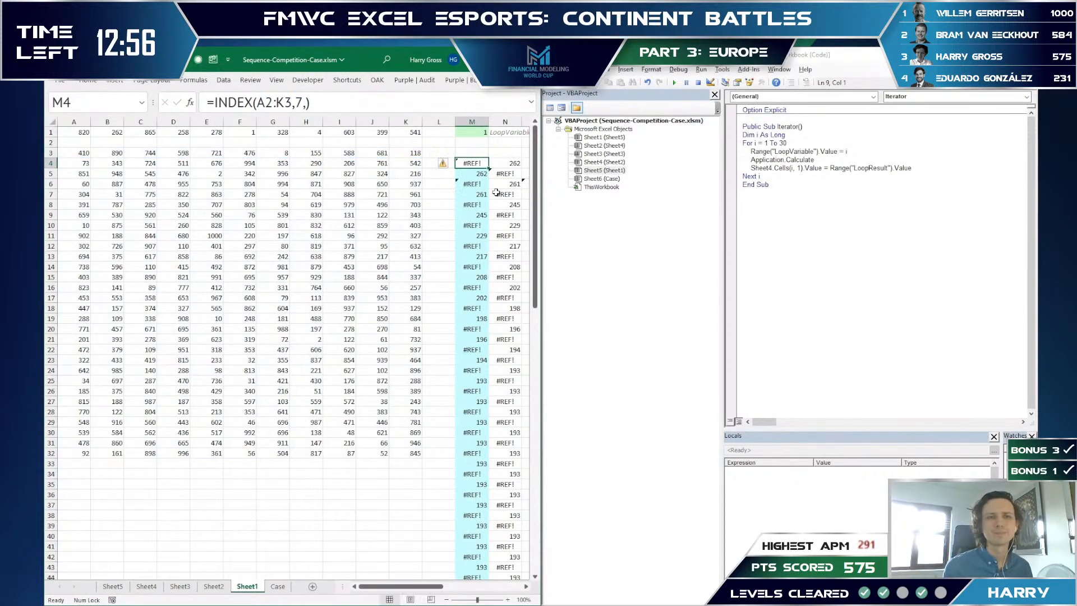
key(Home)
key(Up)
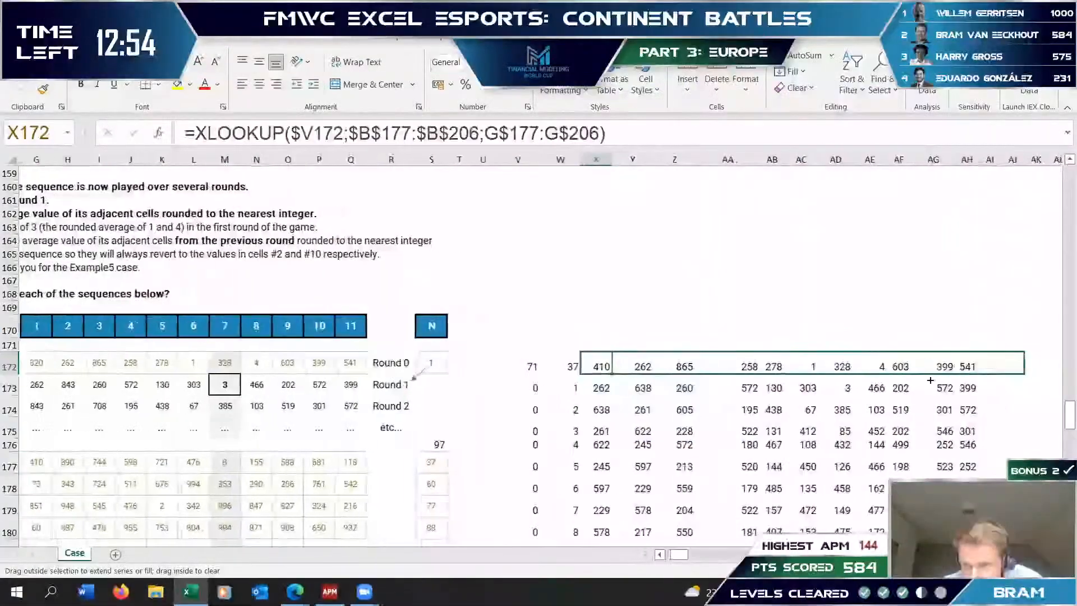
- On the Case sheet, fill the XLOOKUP formula in X172 across to AH172 and highlight the game number cell V172 in yellow
drag(595, 366, 970, 372)
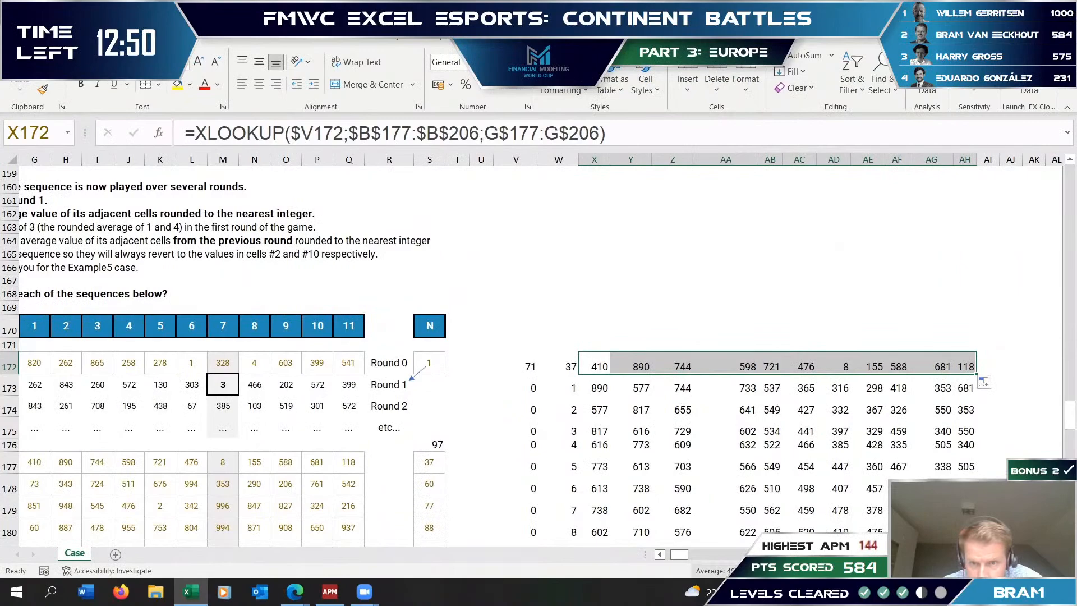
drag(685, 554, 682, 554)
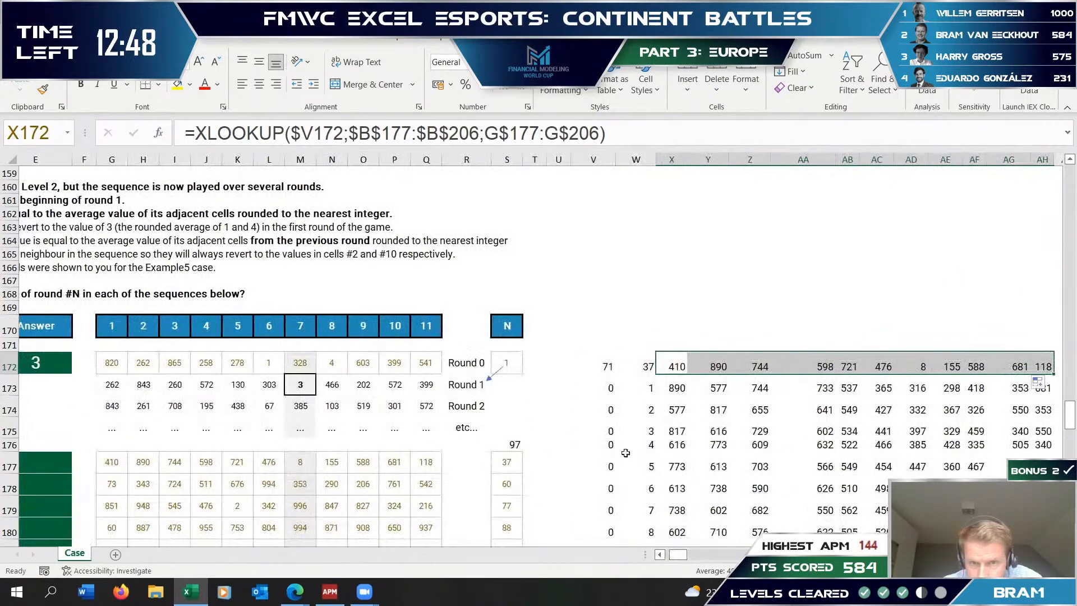
scroll(606, 377, down, 1)
click(602, 326)
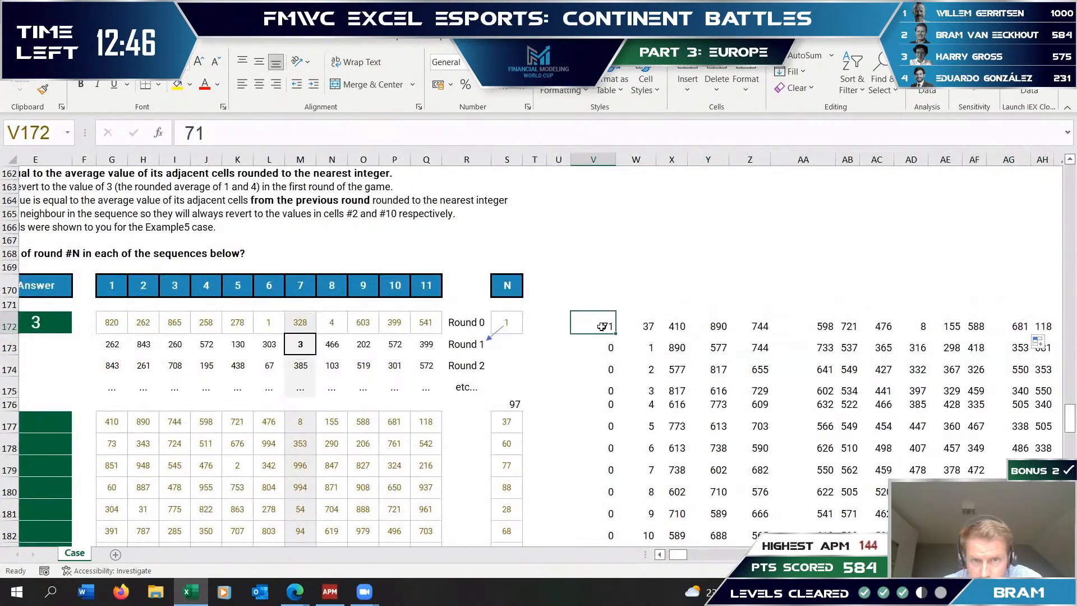
click(182, 87)
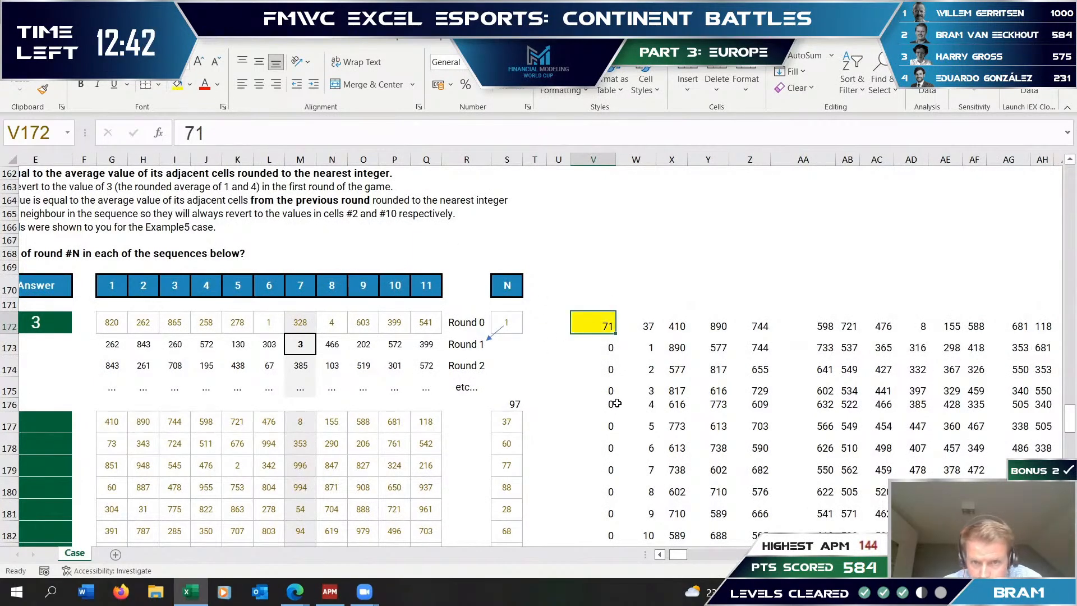
- Enter a SUM in V171 covering column V from V173 down to its end, and switch to the browser
scroll(616, 403, down, 11)
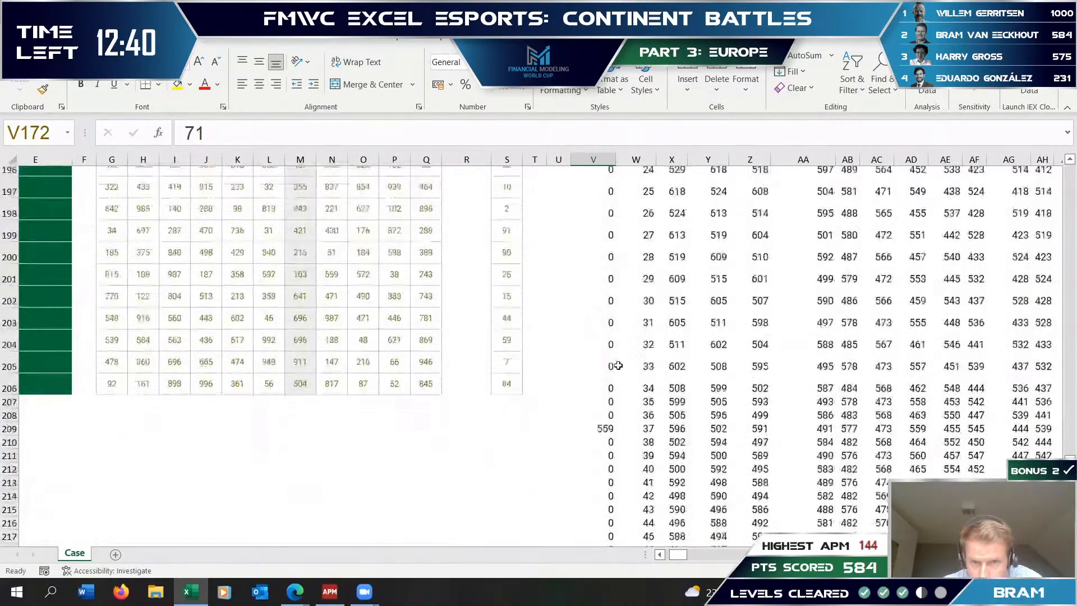
scroll(618, 365, up, 11)
click(602, 303)
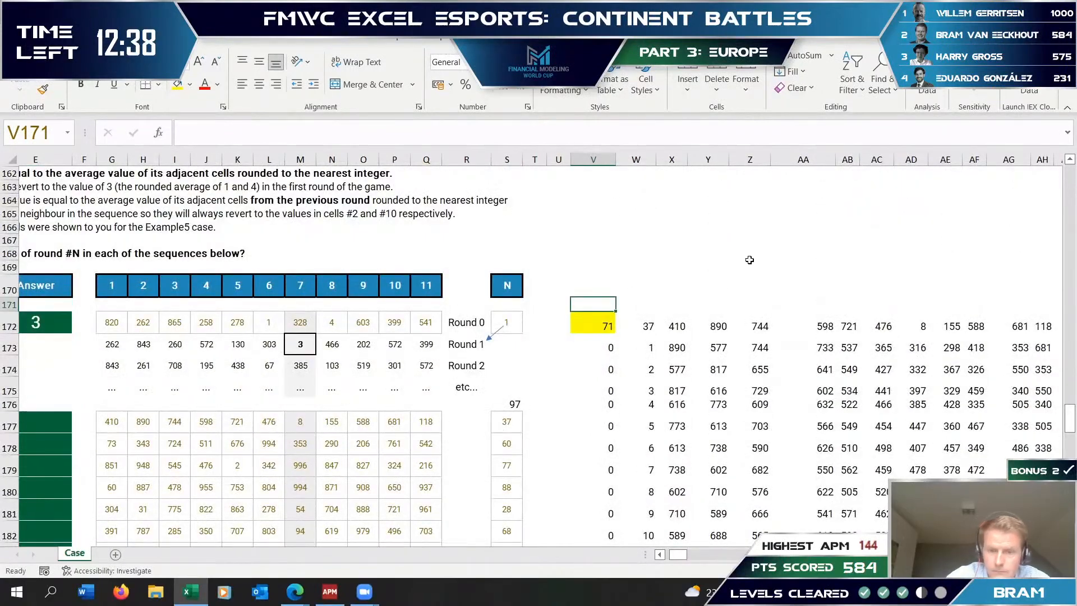
text(=sum()
key(Down)
key(Down)
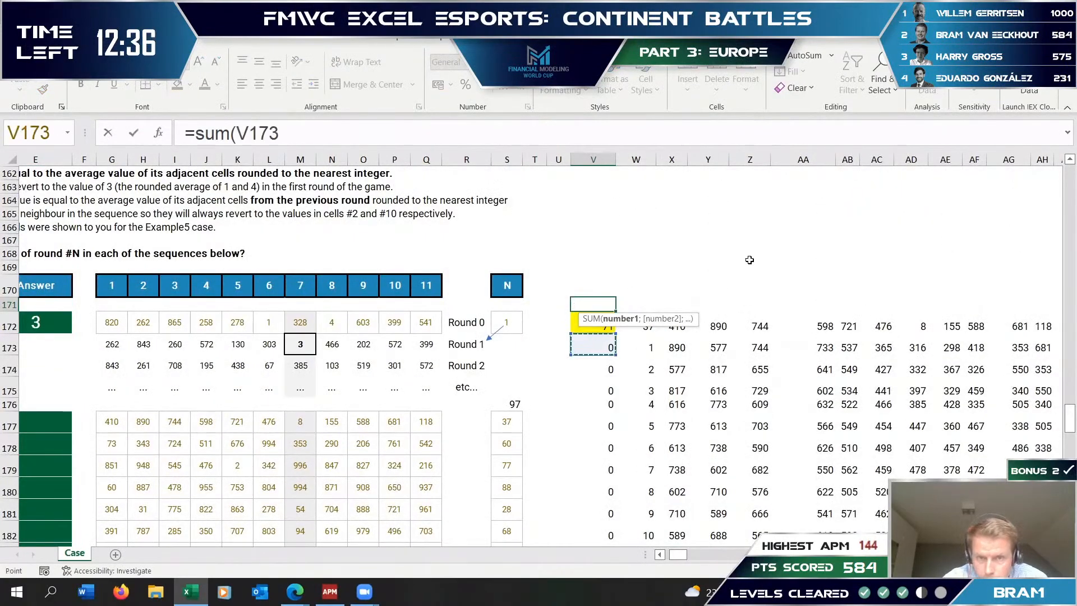
key(ctrl+shift+Down)
key(Return)
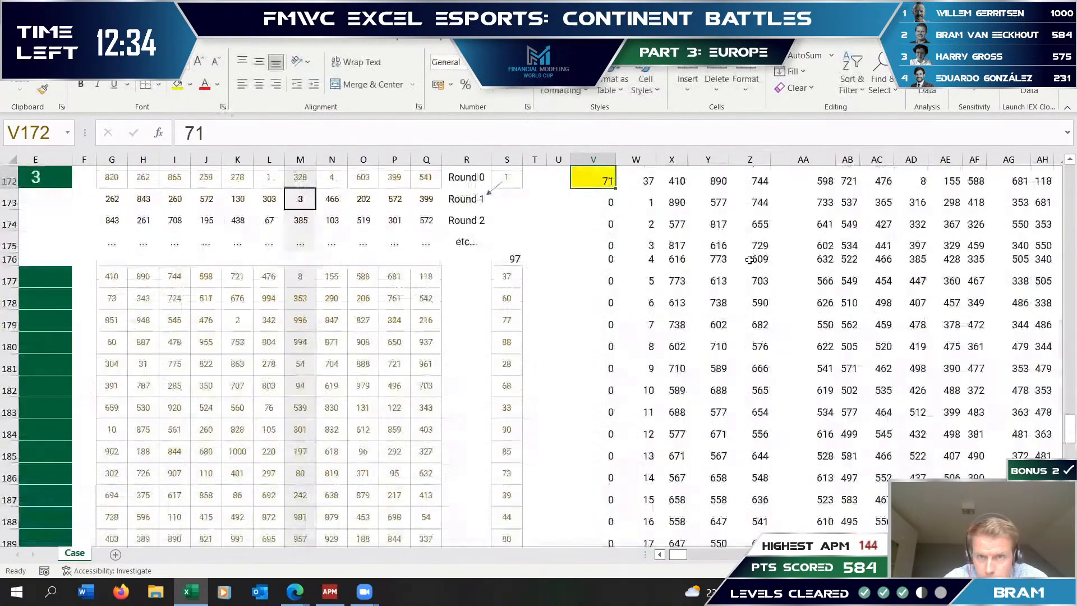
key(Left)
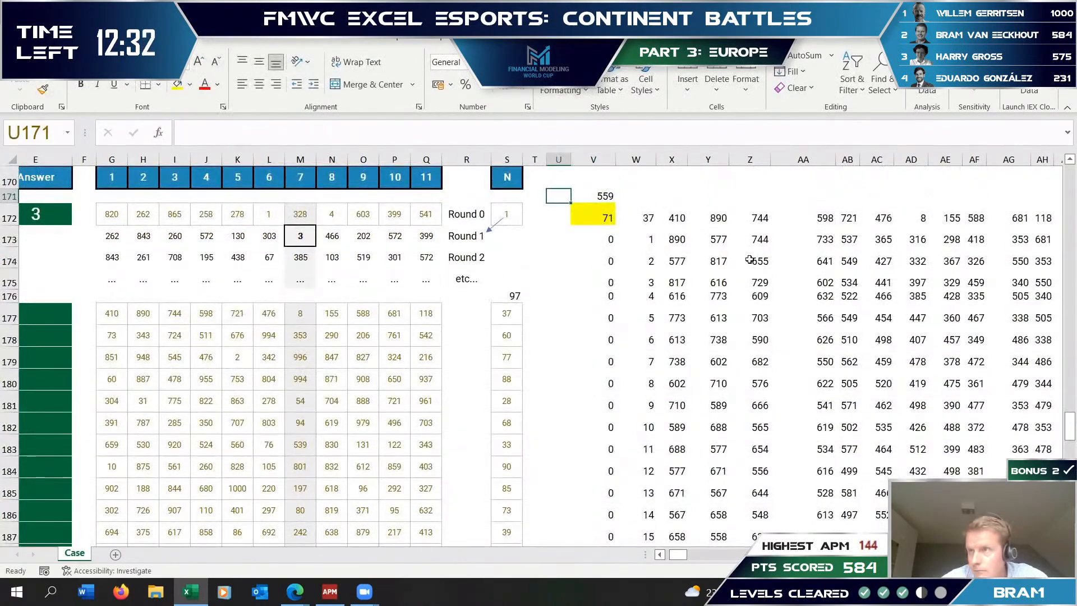
key(alt+Tab)
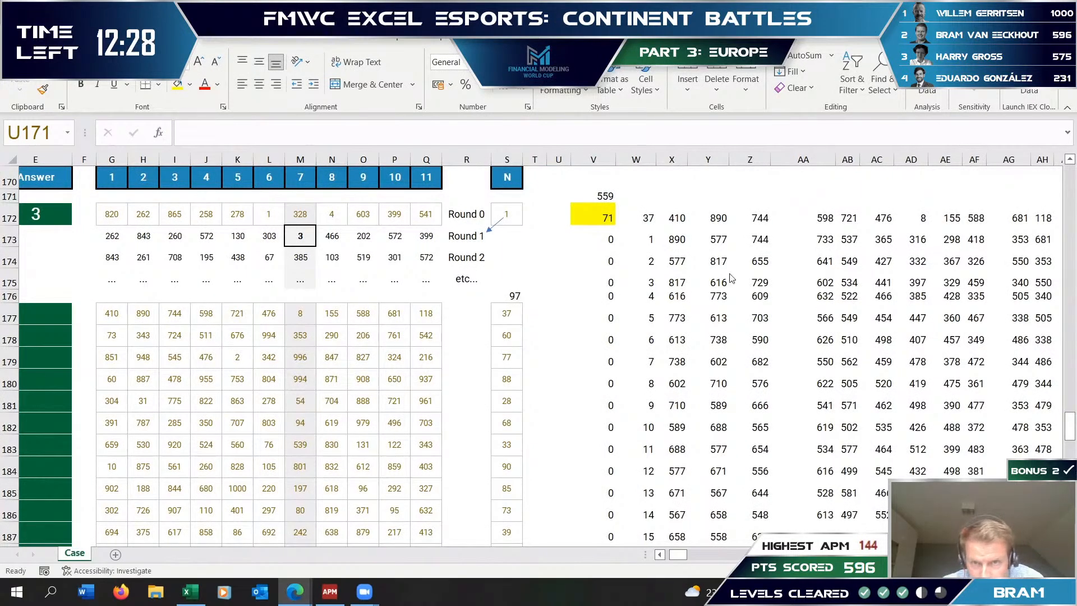
- Return to Excel and copy the Level 5 game numbers 71 to 100 from B177:B206 to the empty cells starting at B221
key(alt+Tab)
click(595, 214)
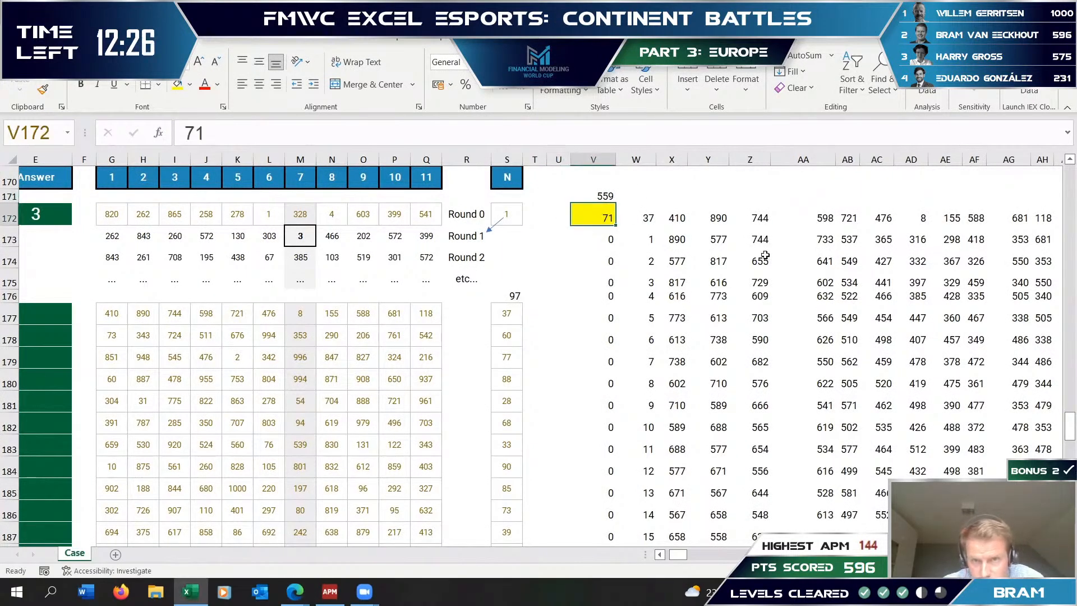
scroll(764, 269, up, 3)
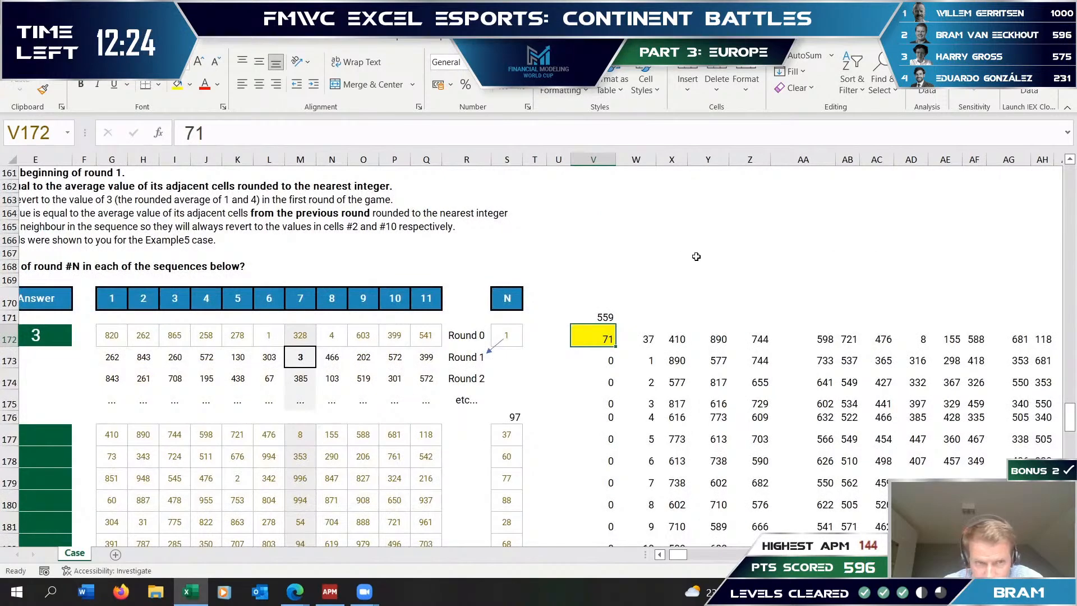
scroll(485, 454, down, 5)
scroll(537, 433, up, 1)
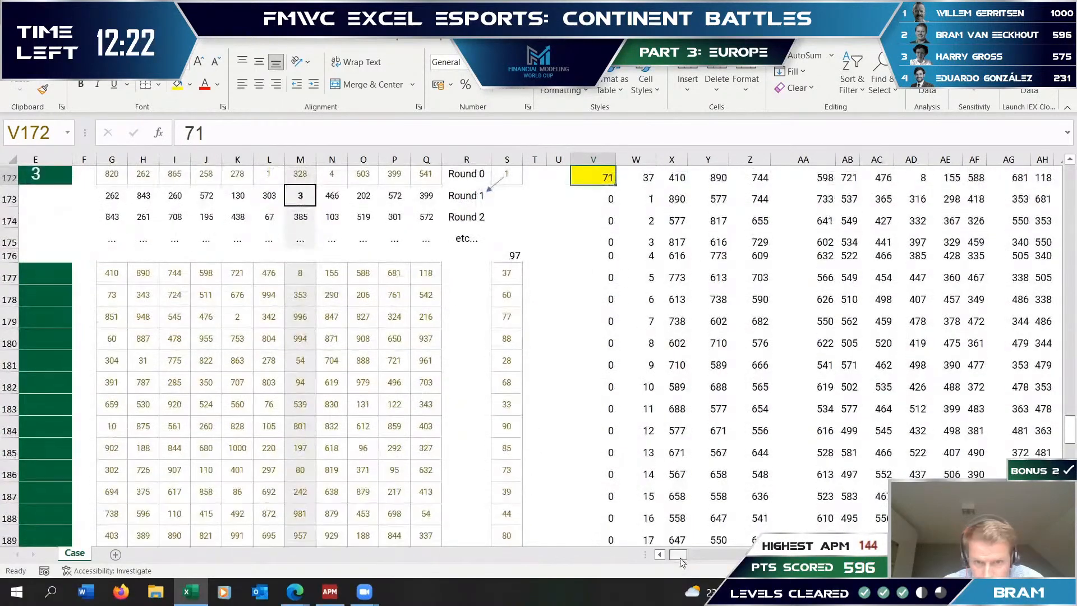
drag(680, 558, 638, 555)
drag(84, 280, 71, 508)
key(ctrl+c)
scroll(137, 484, down, 5)
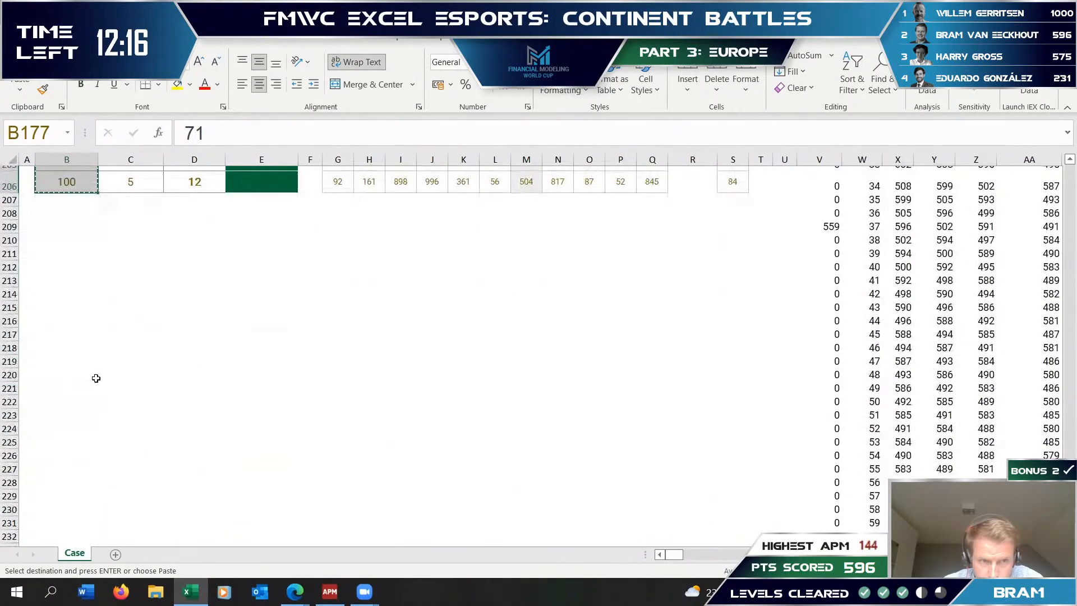
click(73, 388)
key(ctrl+v)
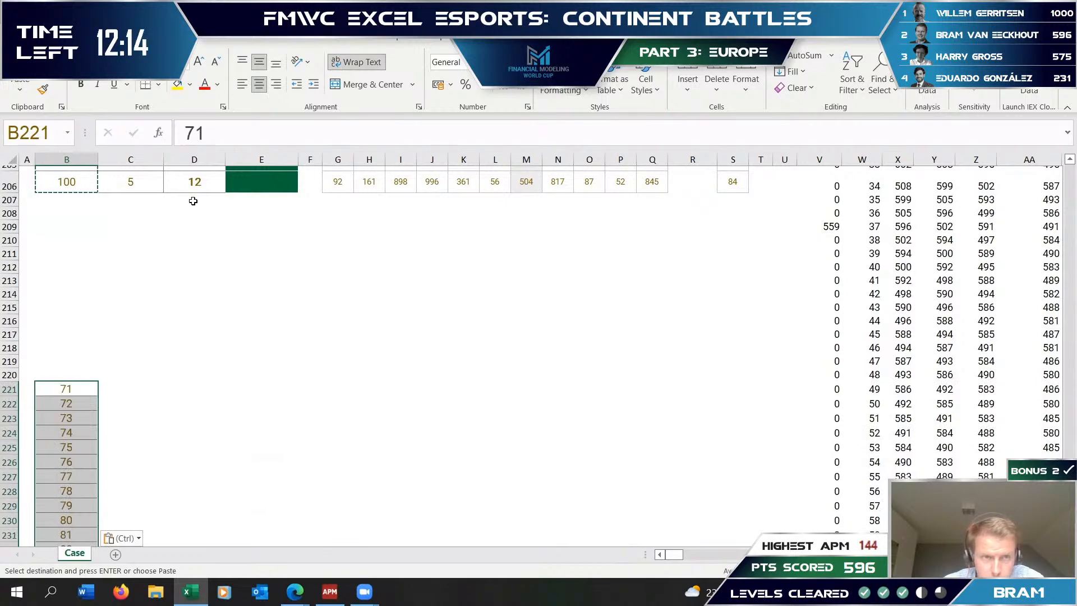
- Link C220, above the results column beside the copied game numbers, to the total with =V171
click(157, 382)
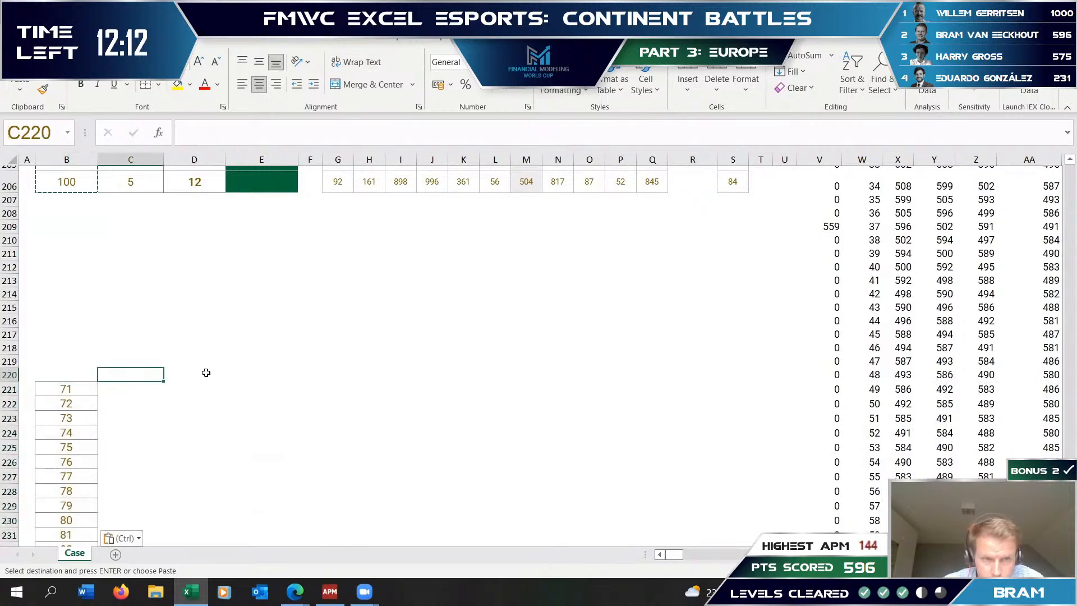
click(66, 377)
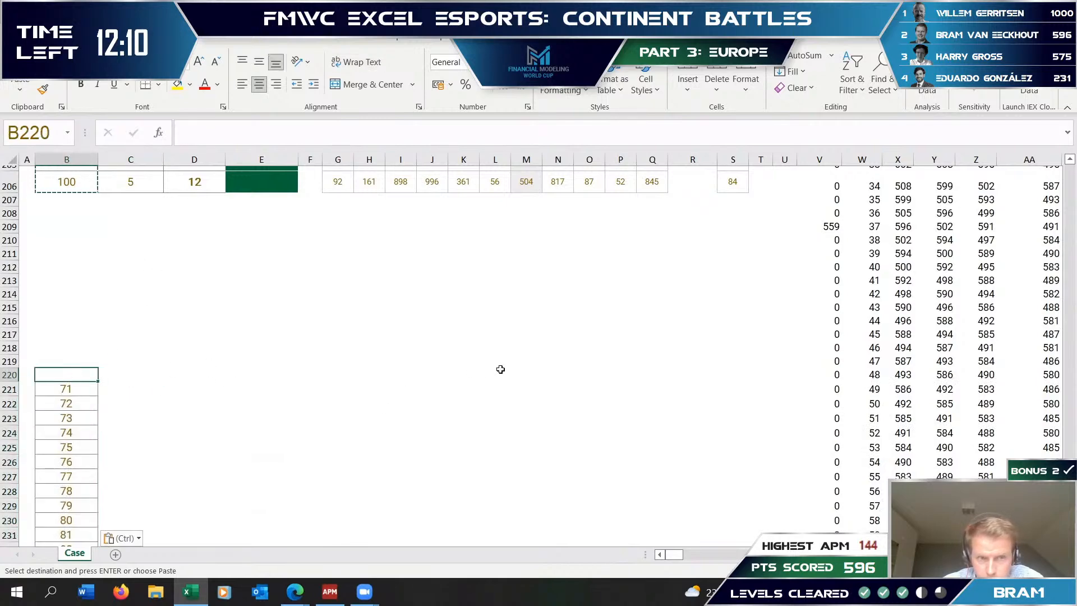
click(121, 377)
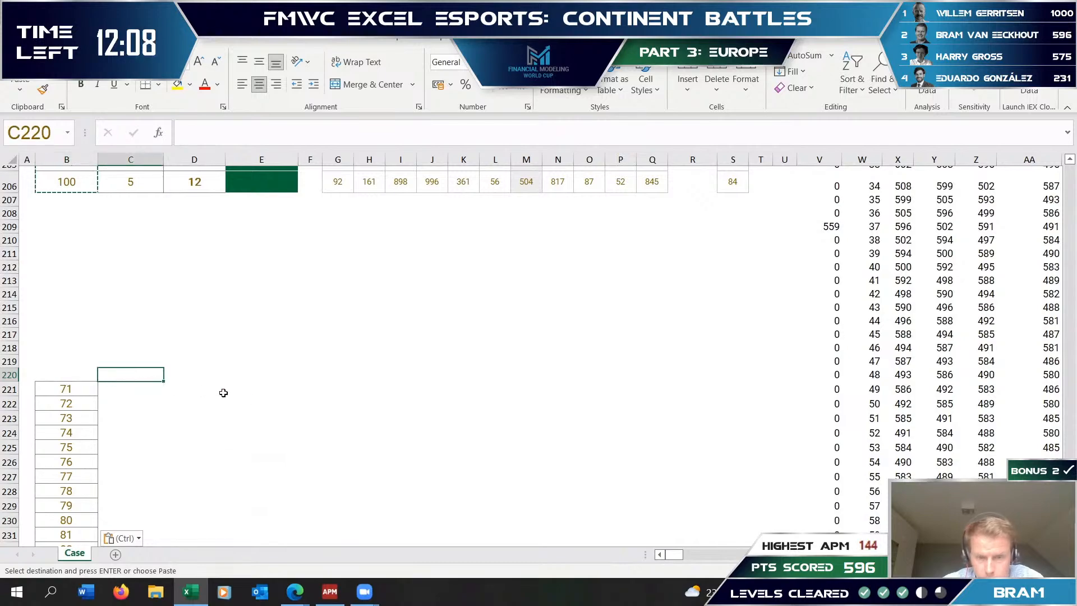
text(=)
scroll(808, 314, up, 12)
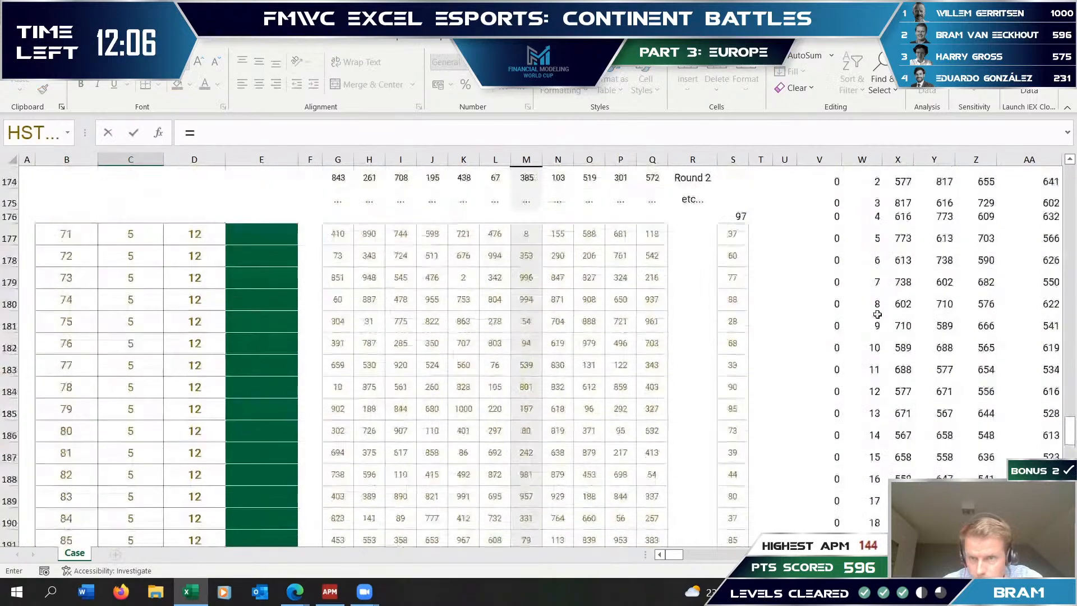
click(831, 228)
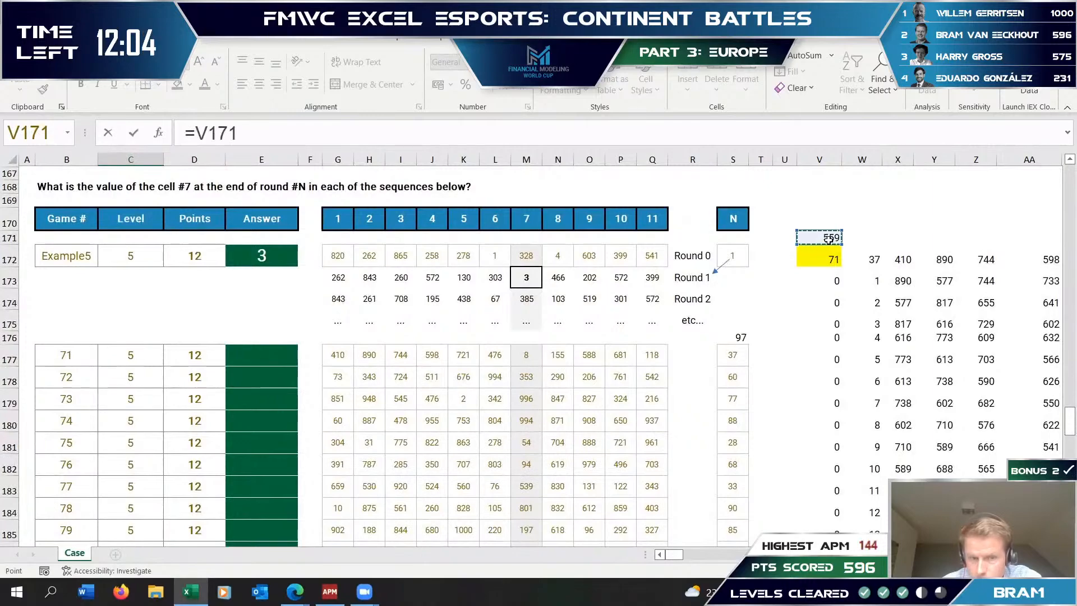
key(Return)
- Create a What-If data table over B220:C250 with V172 as the column input cell
scroll(62, 445, down, 3)
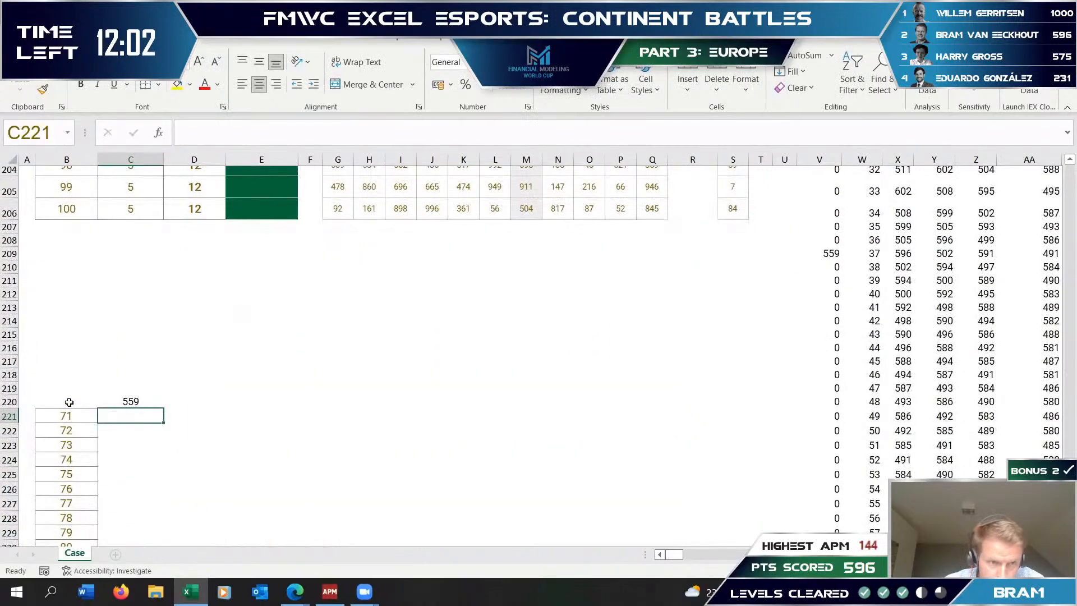
drag(69, 402, 126, 568)
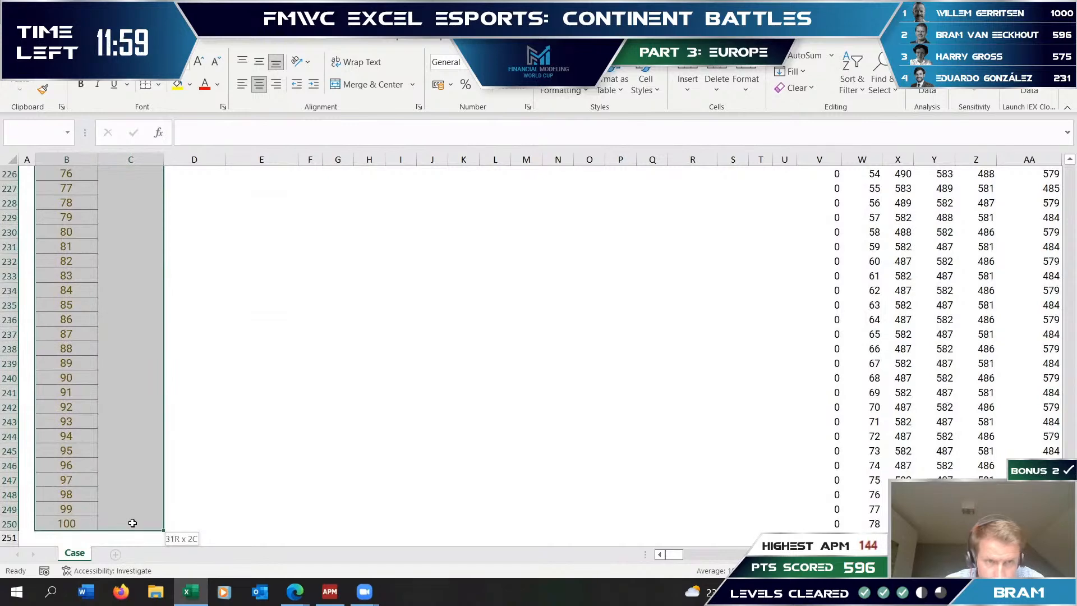
click(261, 42)
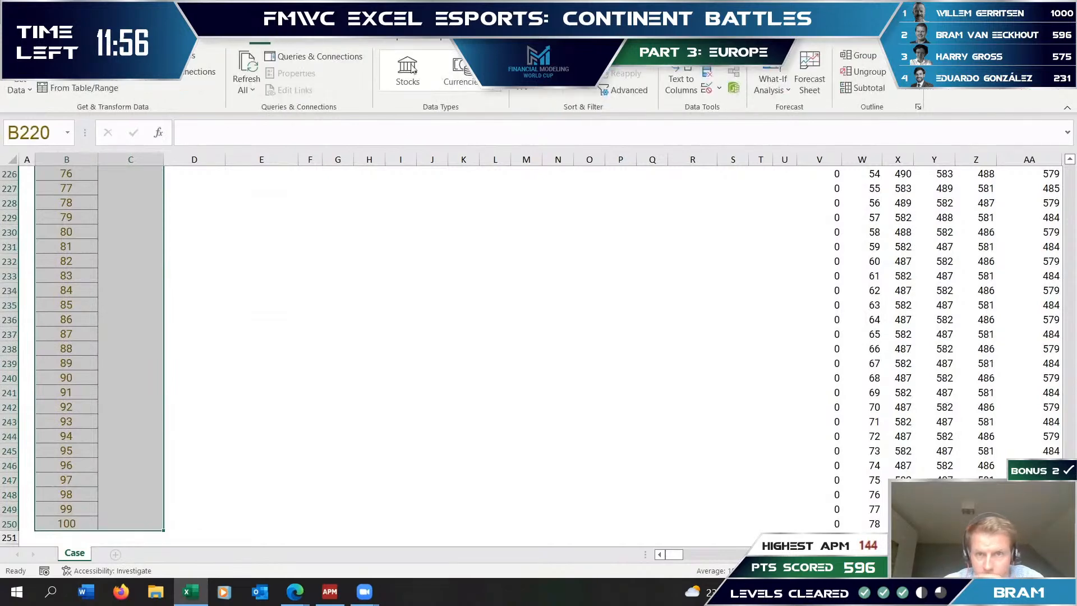
click(718, 88)
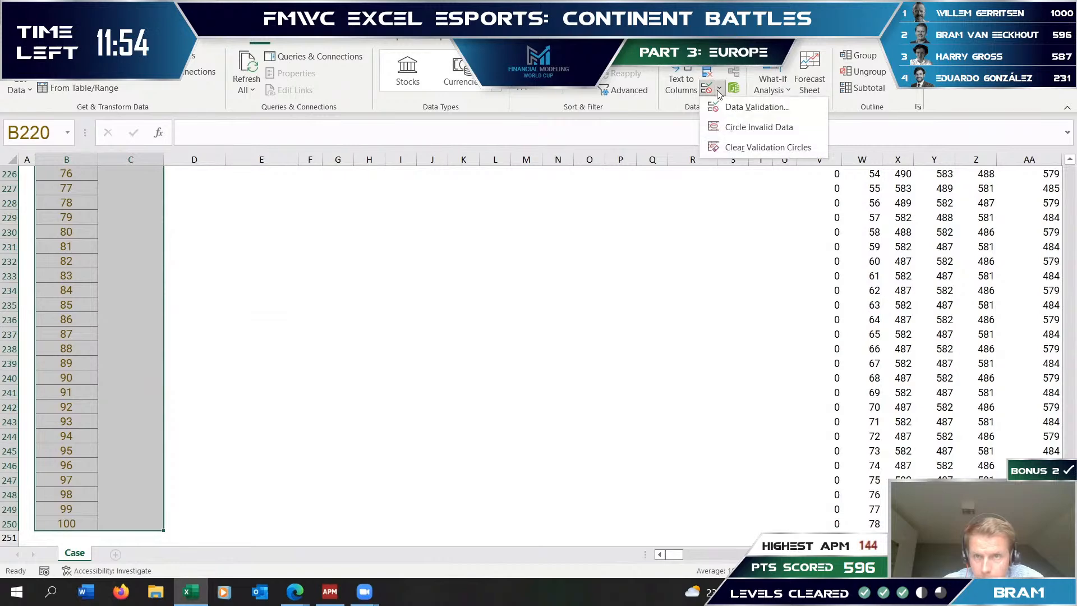
click(779, 94)
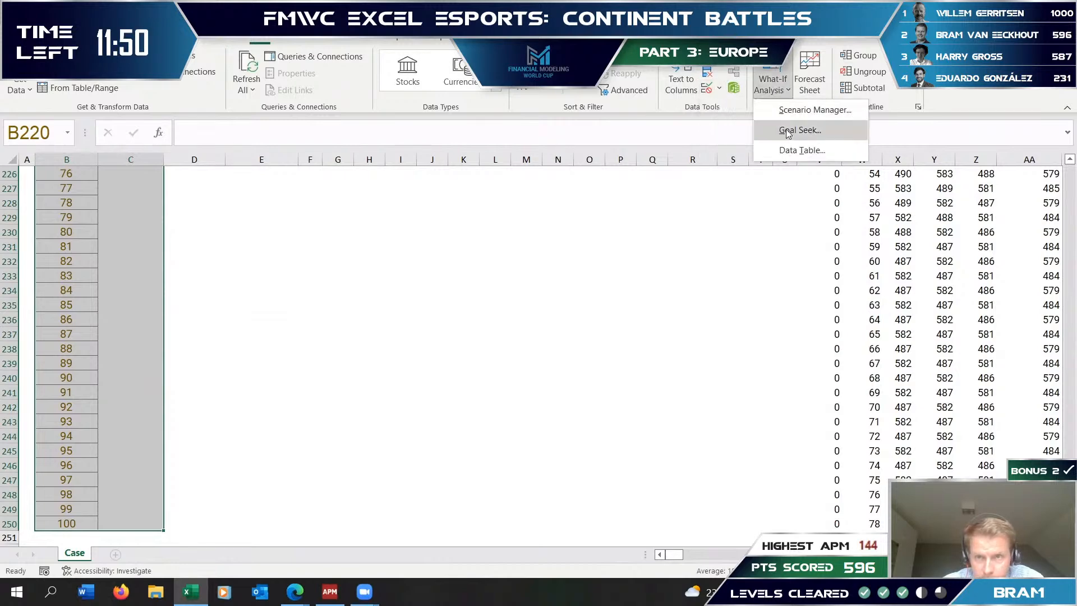
click(795, 150)
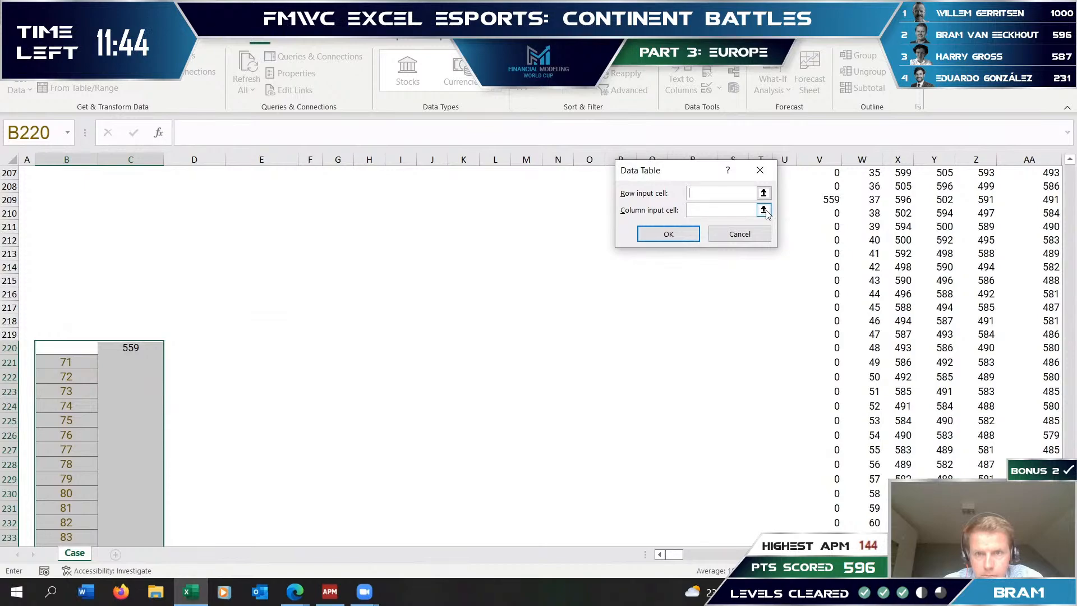
click(763, 210)
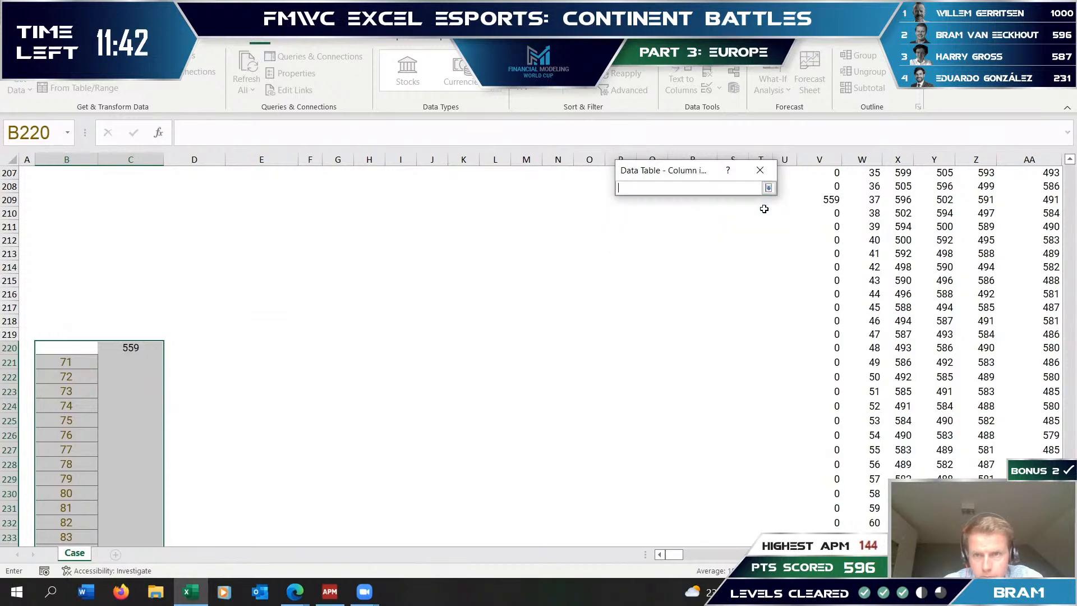
scroll(879, 256, up, 15)
scroll(879, 255, up, 3)
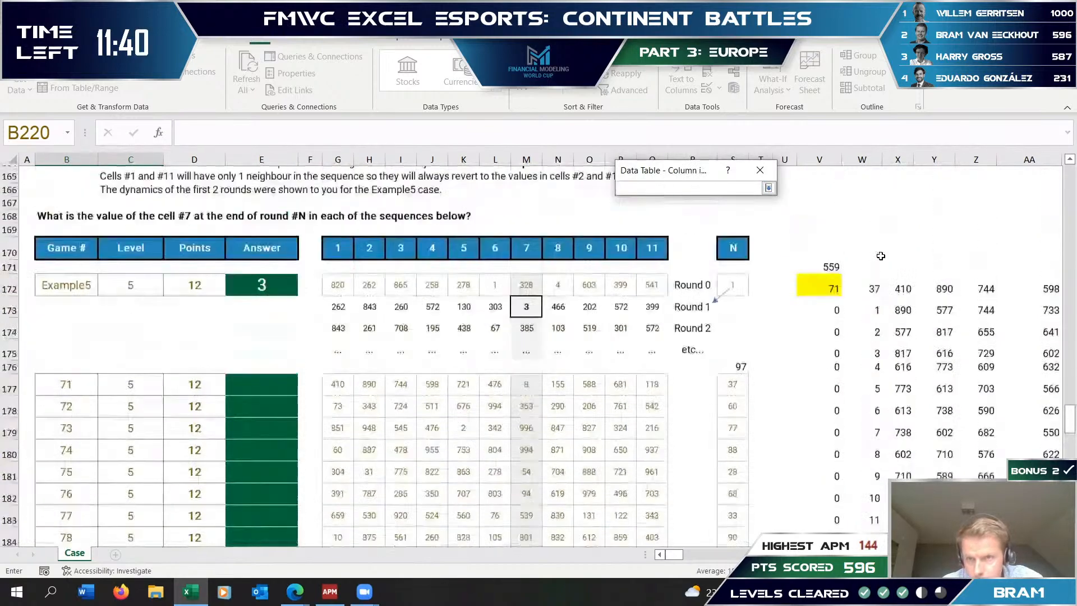
click(819, 313)
key(Return)
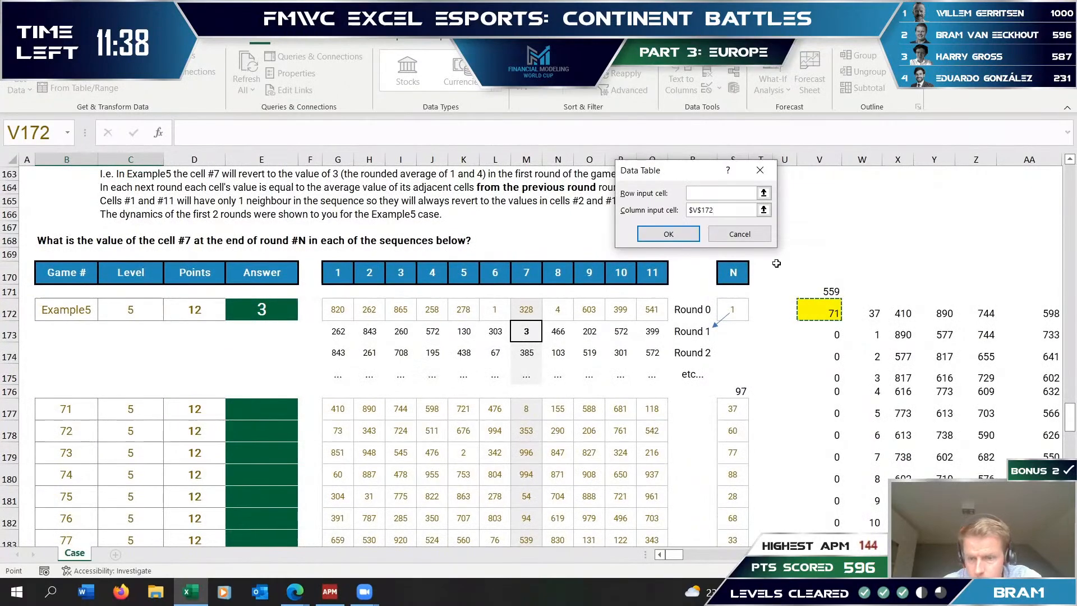
key(Return)
- Check the data table's results and set the highlighted game number in V172 to 72
scroll(272, 393, down, 6)
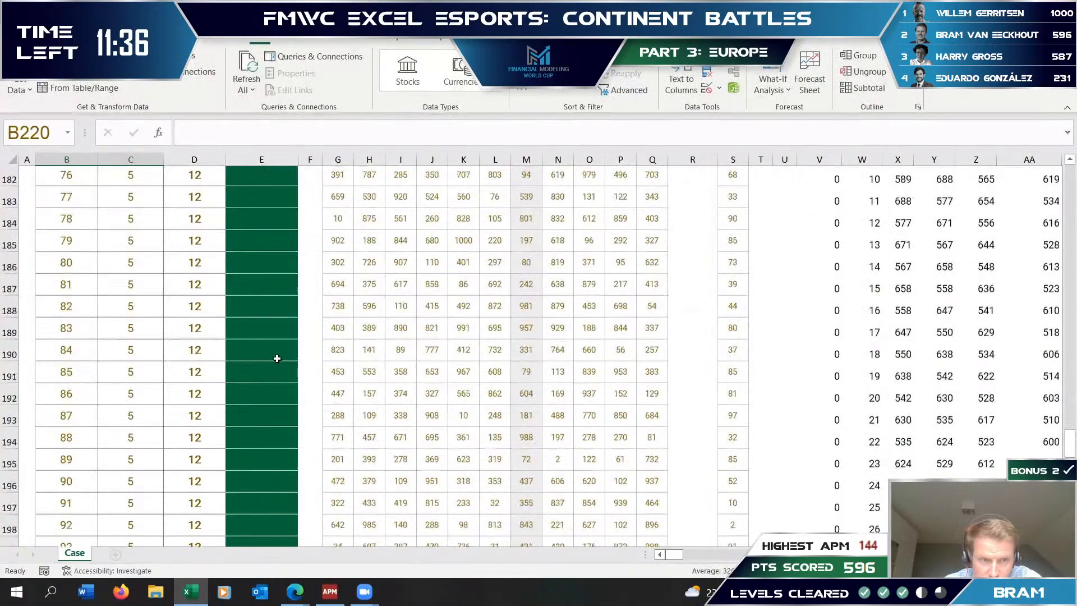
scroll(277, 359, down, 8)
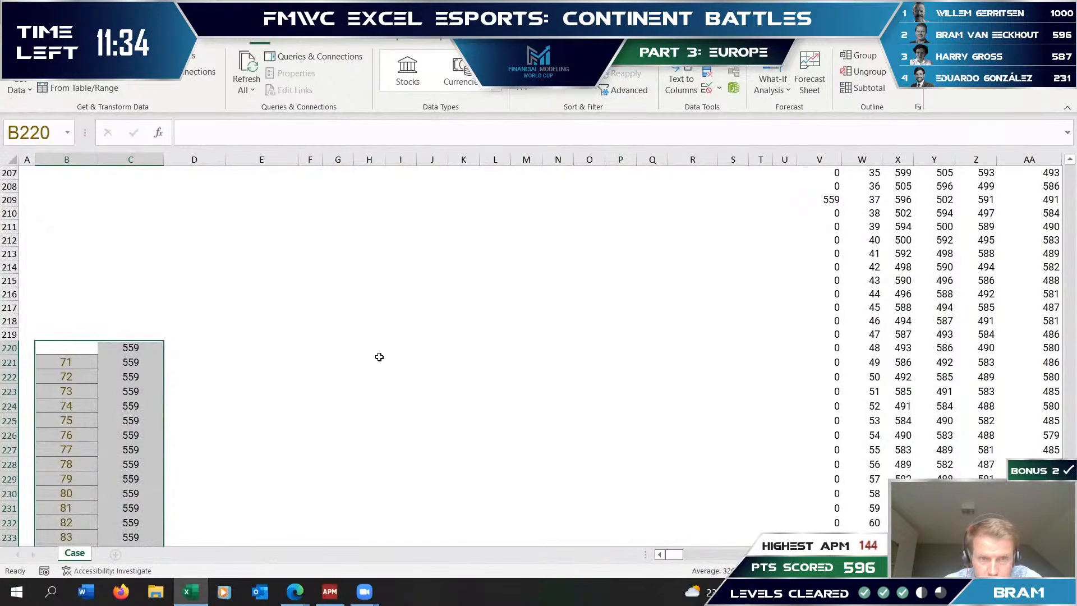
scroll(379, 357, up, 13)
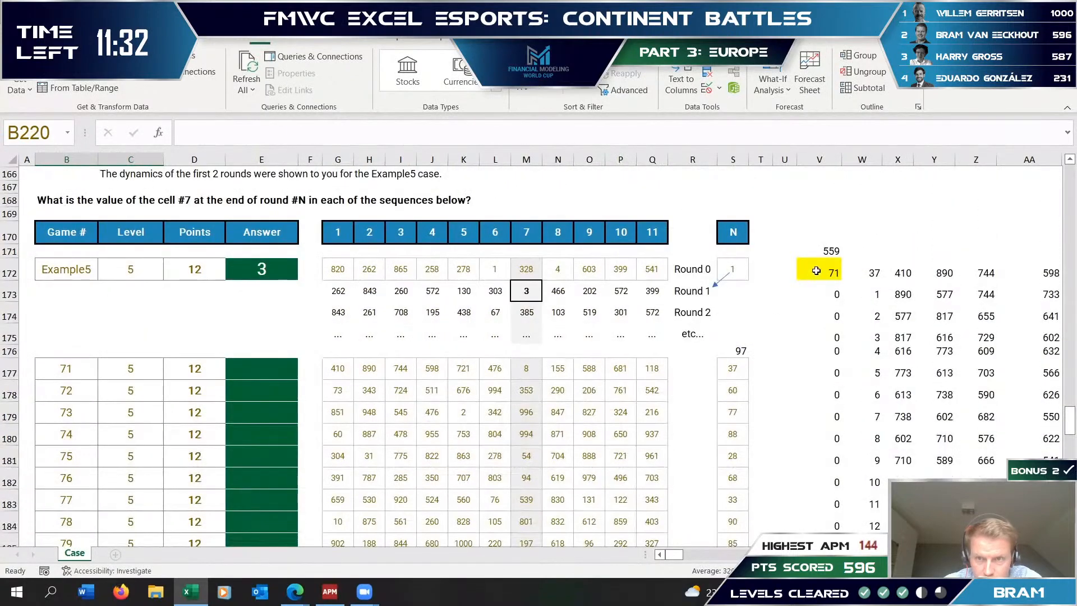
click(816, 271)
text(72)
key(Return)
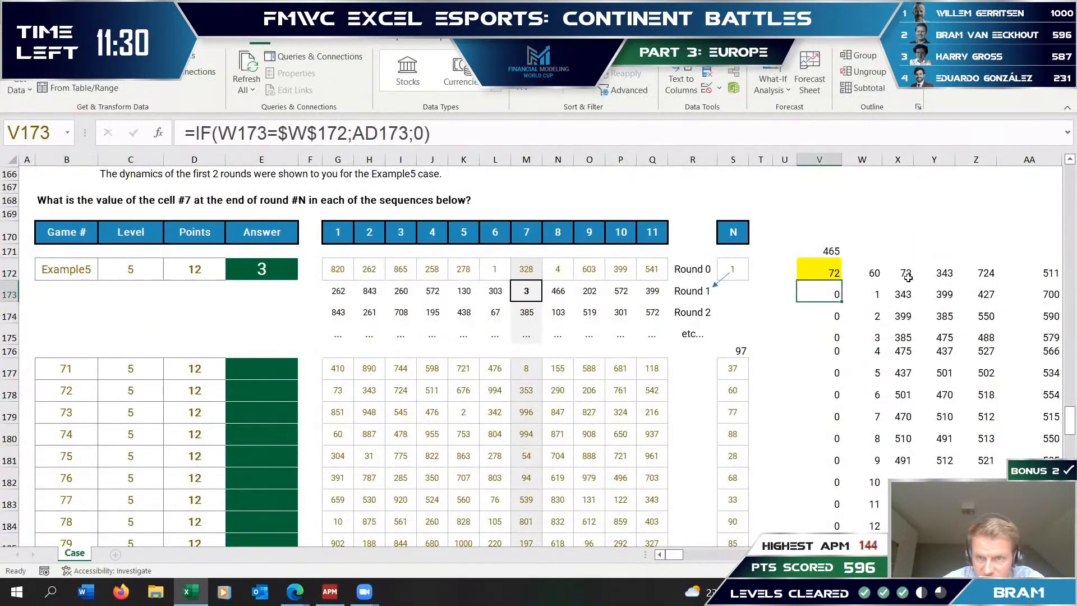
- Recheck the data table down to game 100 and switch the workbook's calculation mode to Automatic
scroll(96, 439, down, 12)
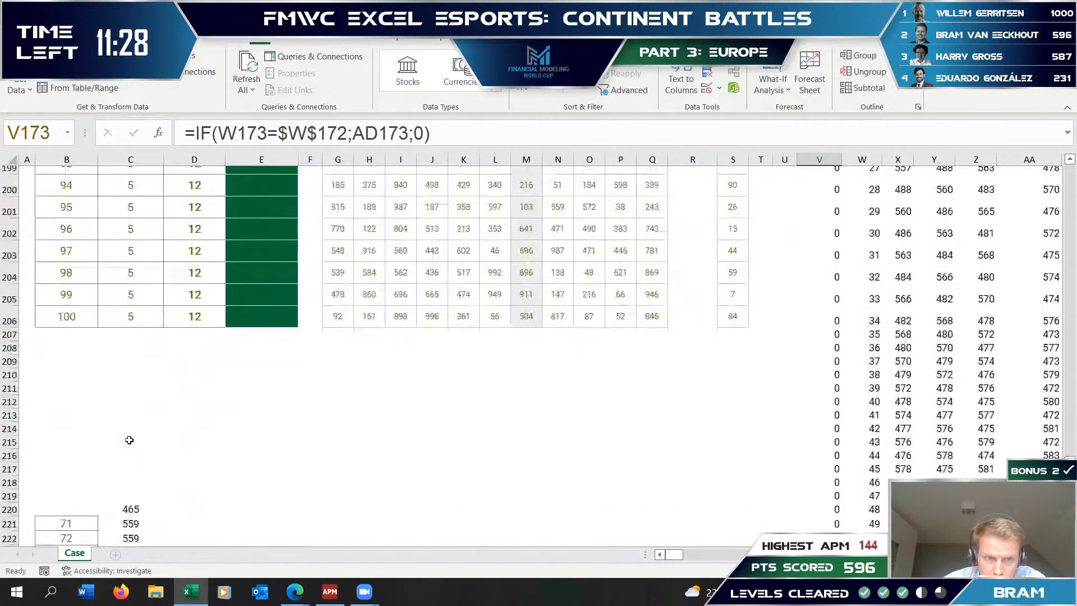
click(69, 429)
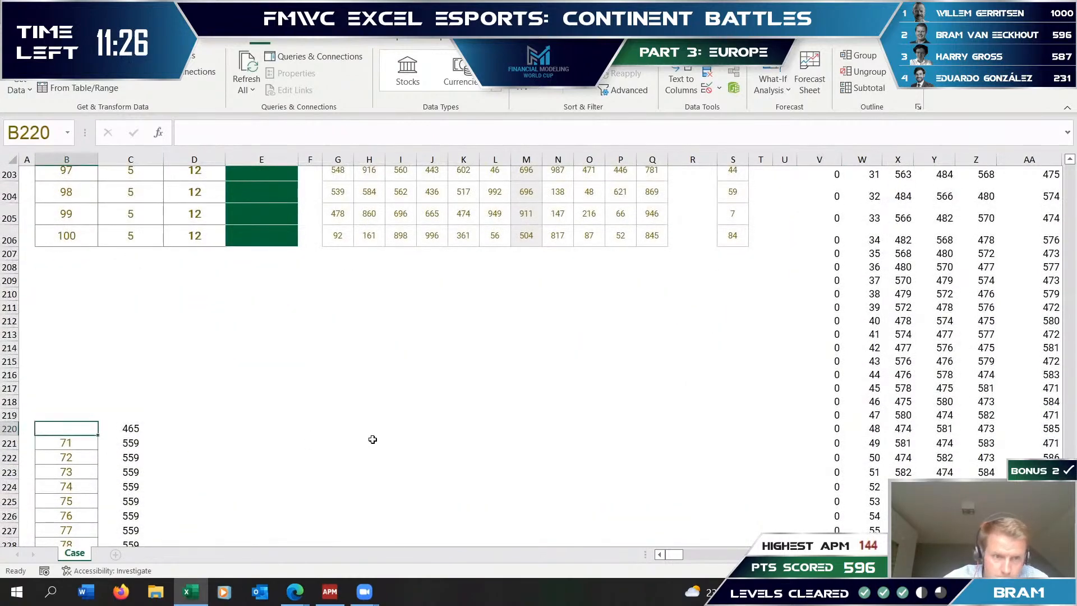
key(shift+Right)
key(Down)
key(ctrl+Down)
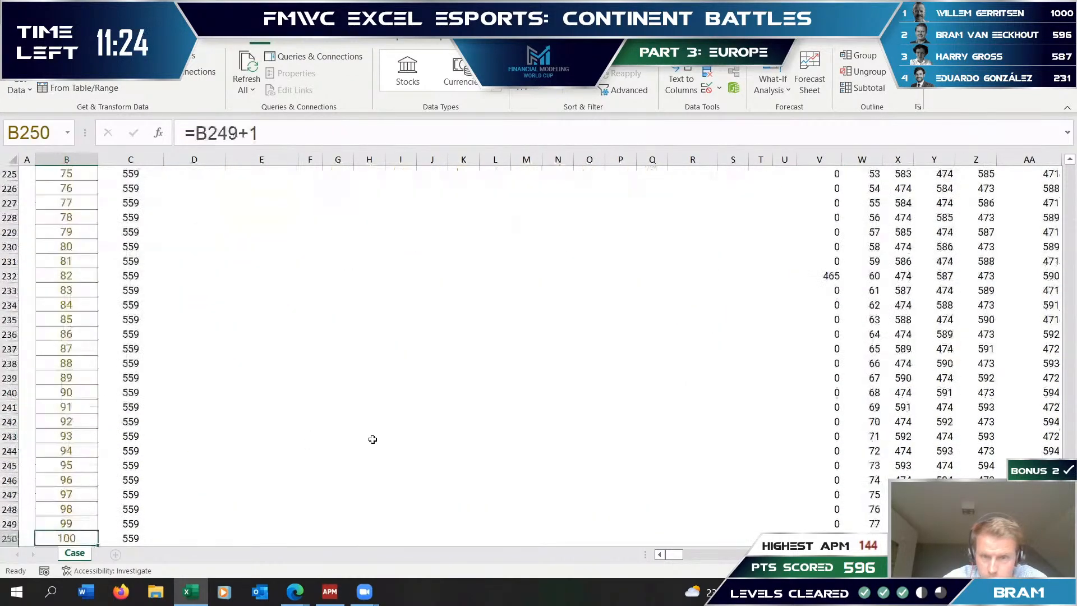
key(Up)
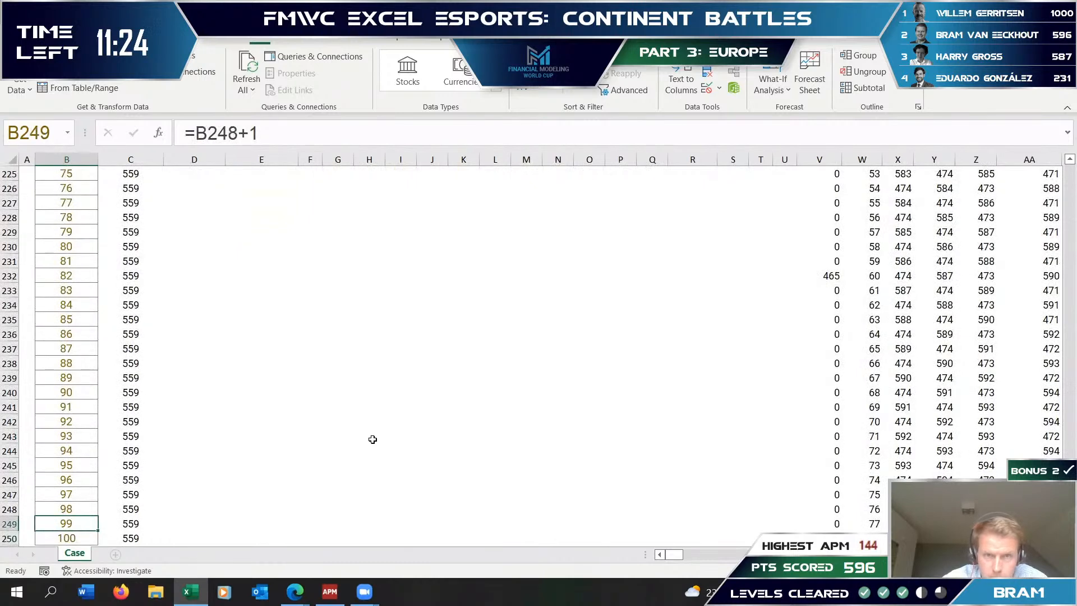
click(213, 43)
click(783, 87)
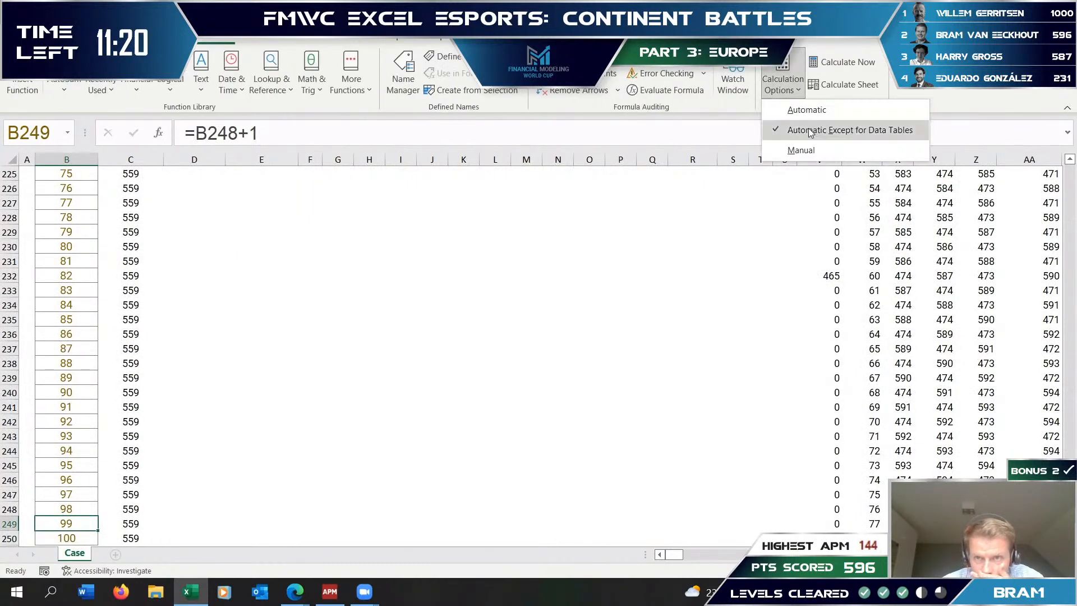
click(807, 110)
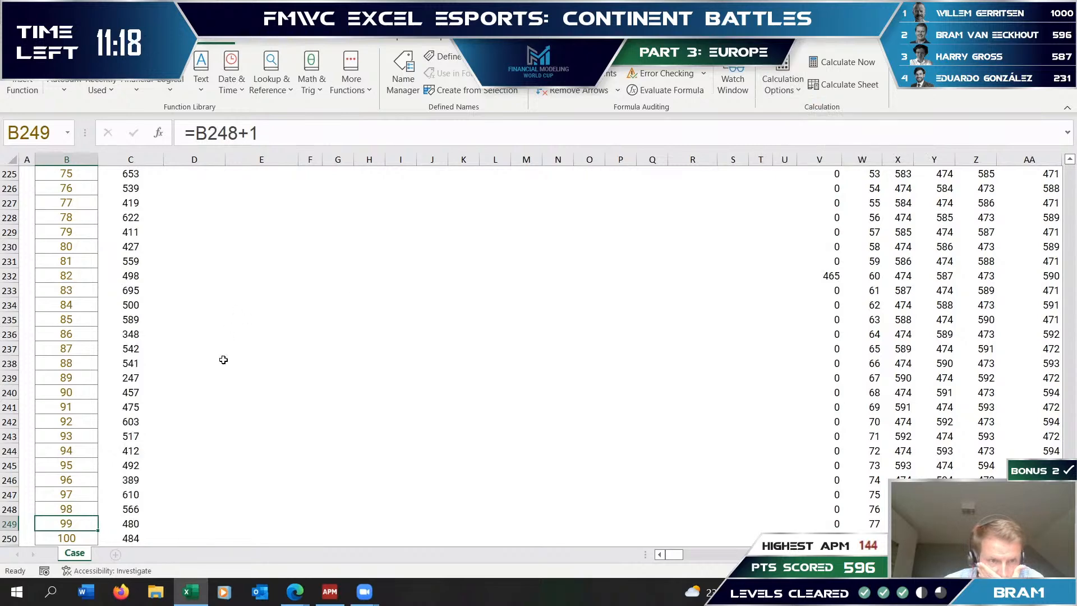
- Copy the data table results in C221:C250 and switch to the browser
scroll(218, 359, up, 5)
click(131, 318)
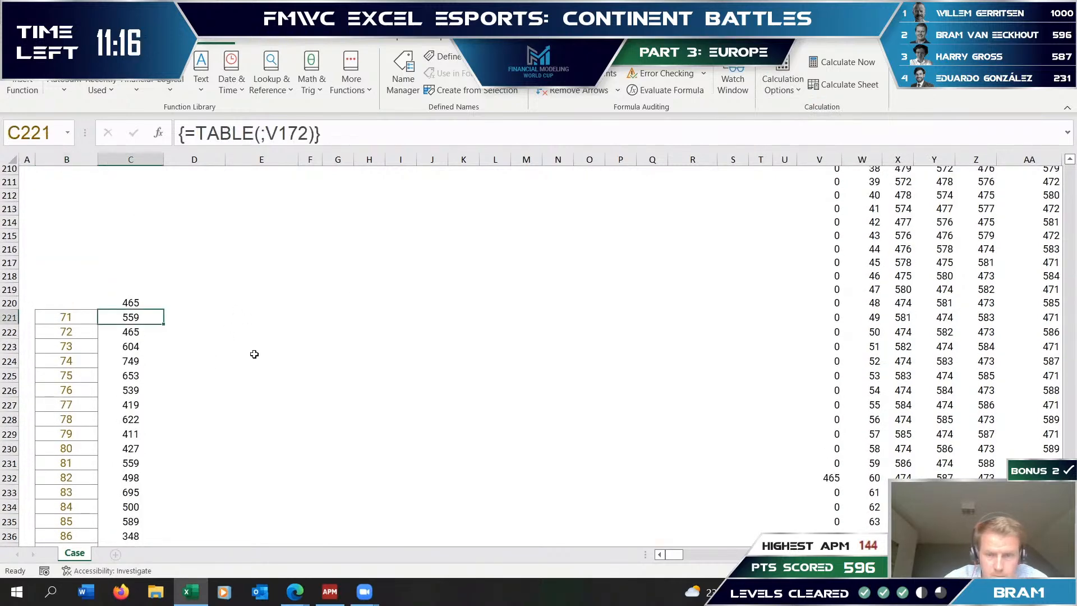
key(ctrl+shift+Down)
key(ctrl+c)
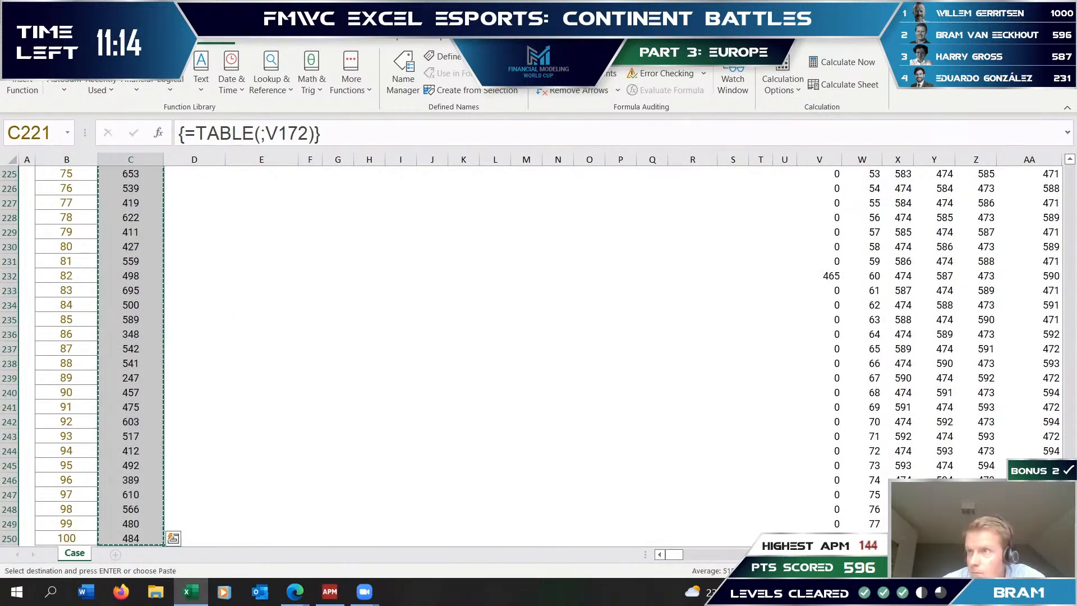
key(alt+Tab)
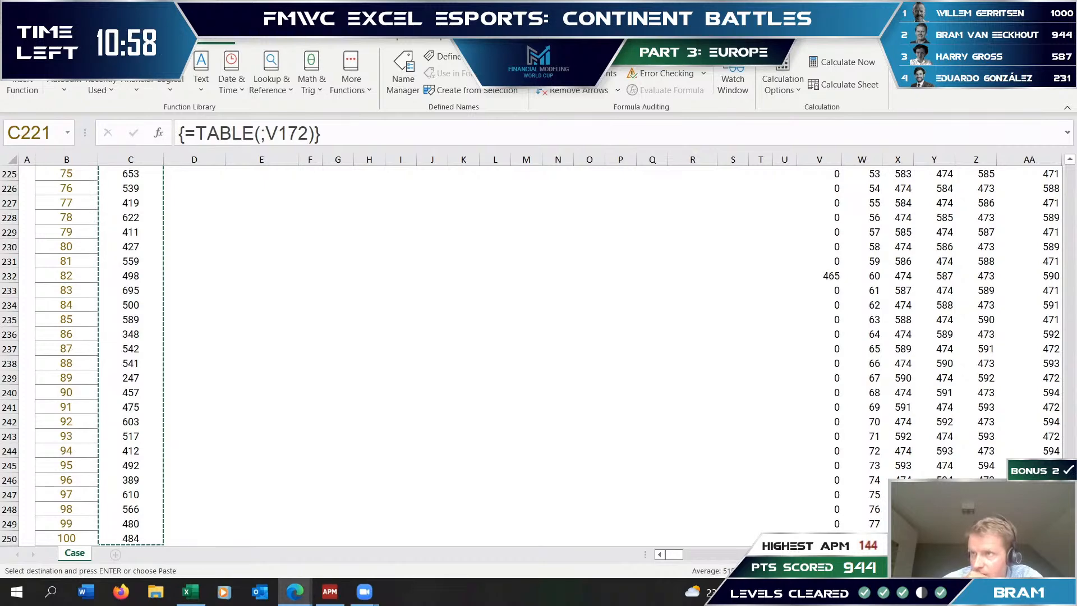
scroll(189, 290, up, 9)
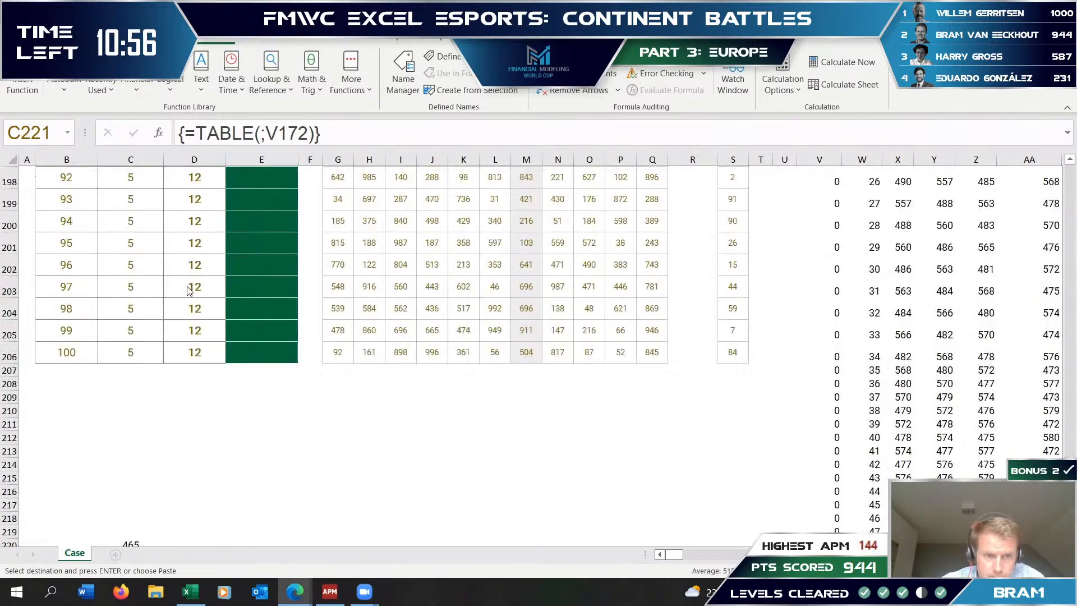
scroll(277, 494, up, 2)
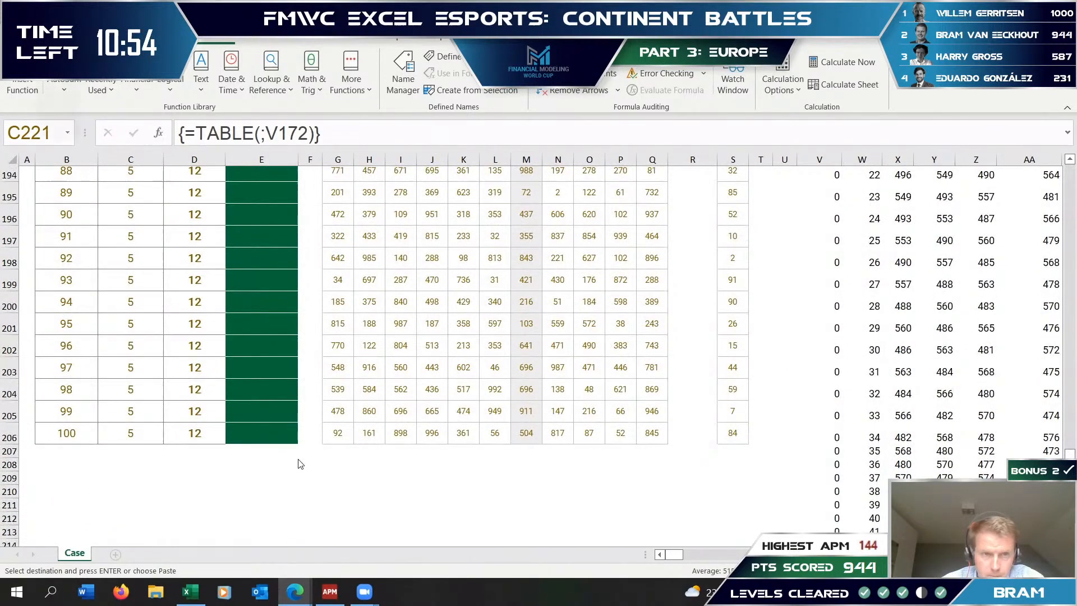
scroll(196, 396, up, 8)
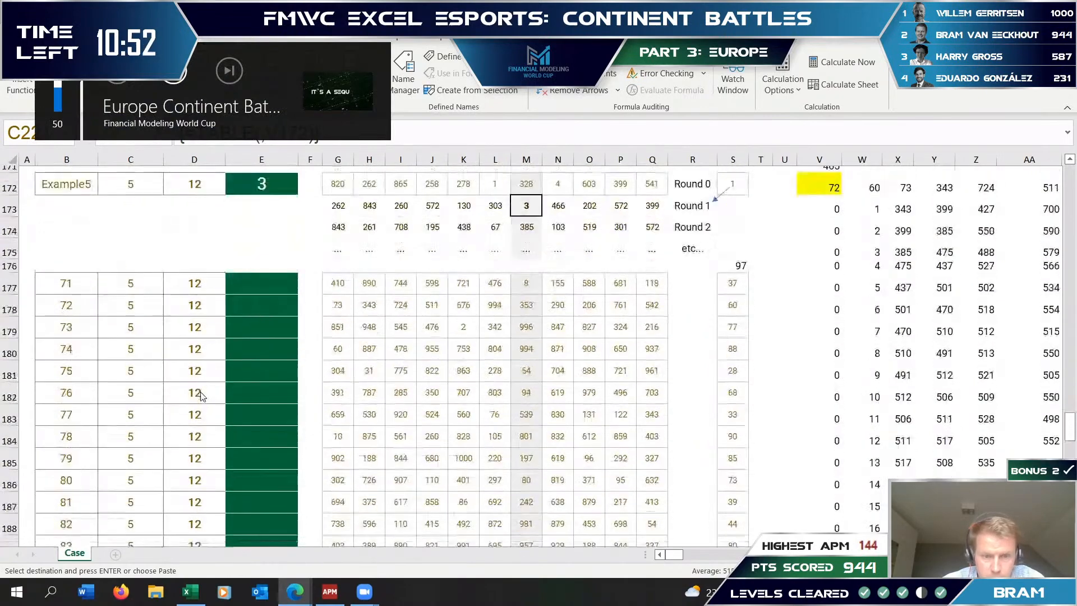
- Review the Level 5 game table down to game 100 and go back to the Level 4 games
scroll(194, 396, up, 2)
scroll(251, 368, down, 8)
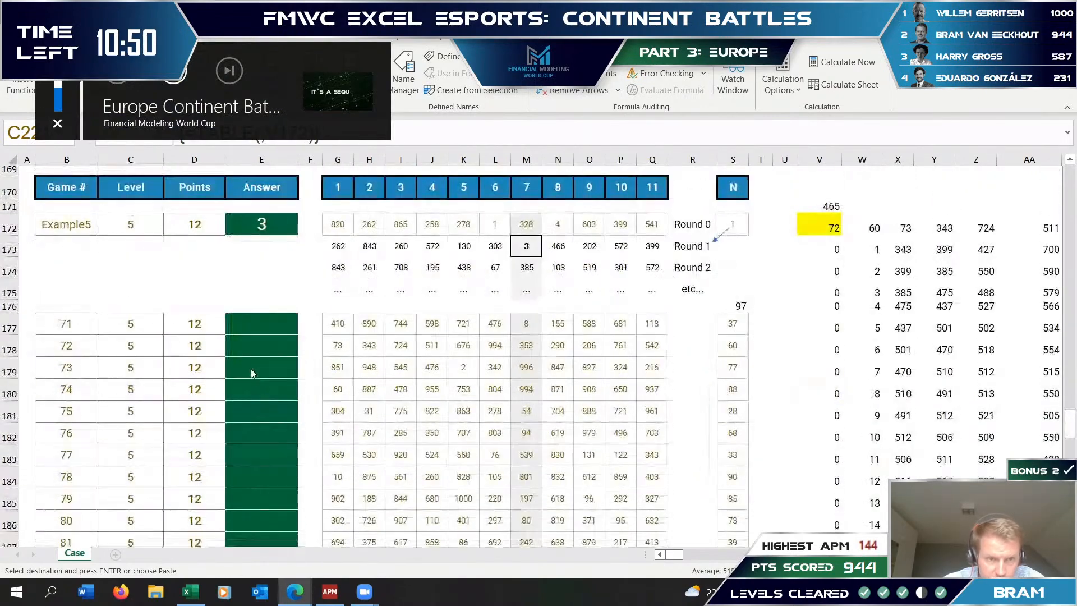
scroll(250, 366, down, 2)
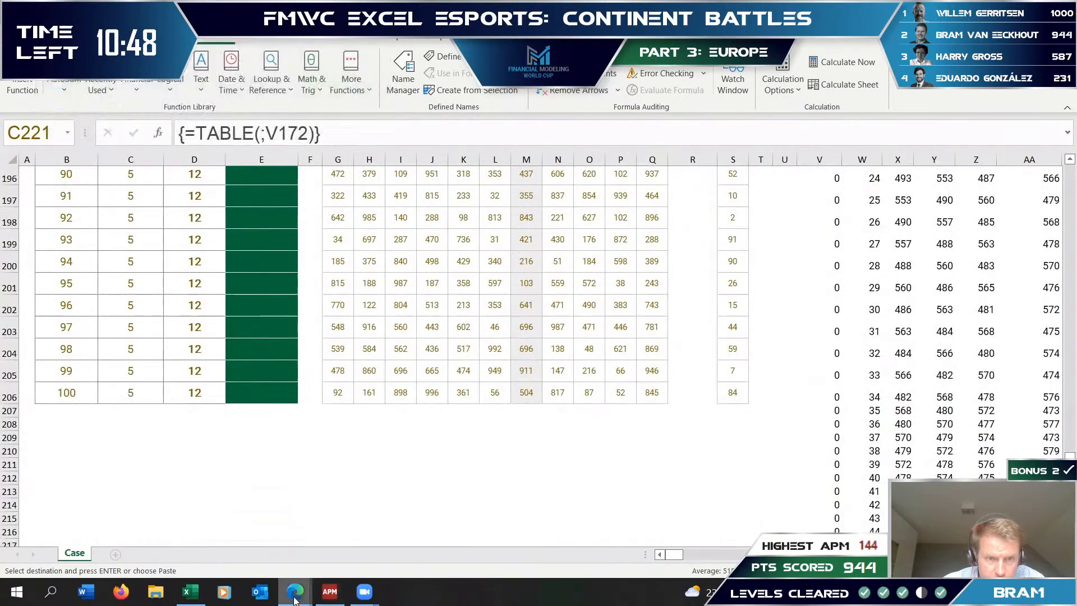
click(405, 525)
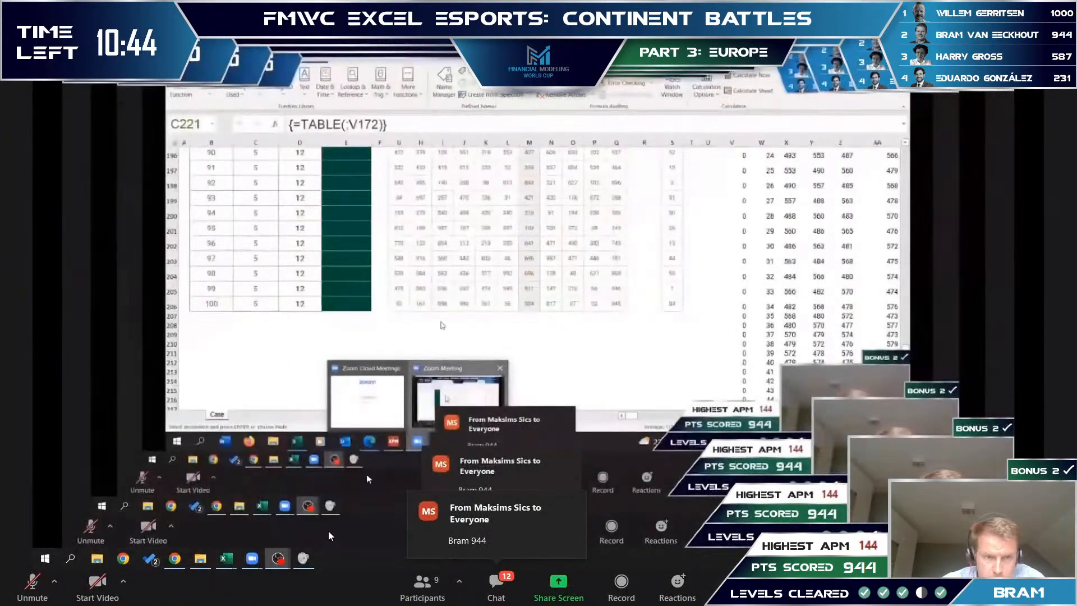
key(alt+Tab)
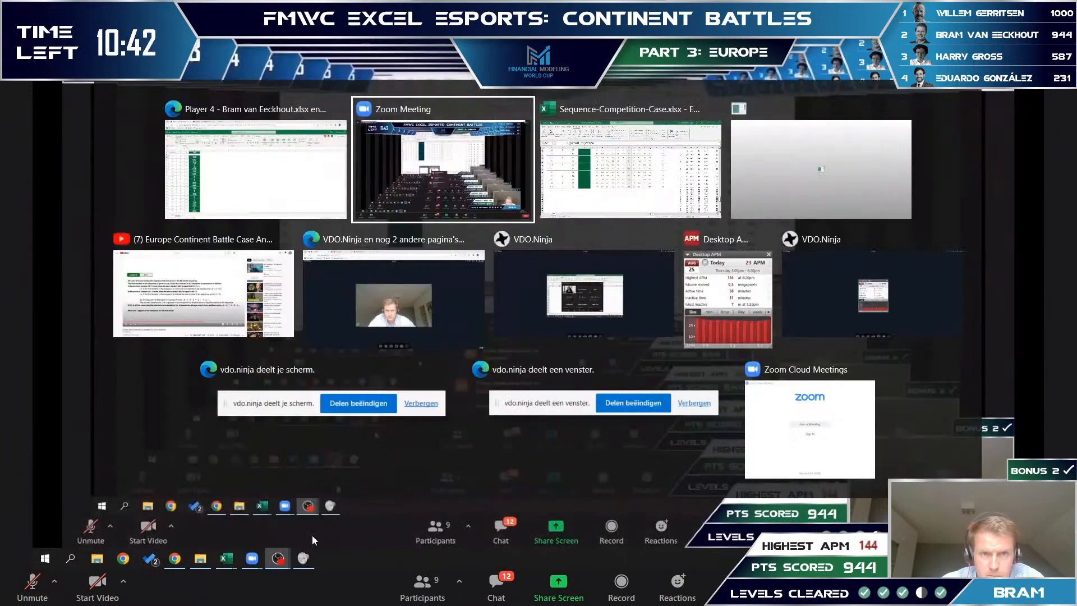
scroll(359, 342, up, 10)
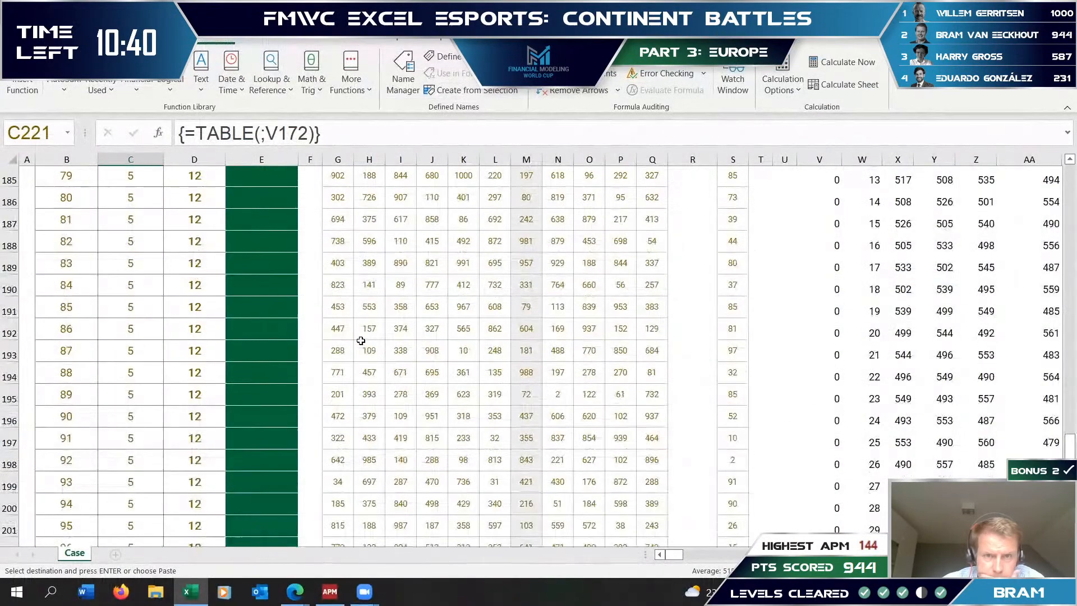
scroll(354, 338, up, 1)
scroll(359, 326, down, 15)
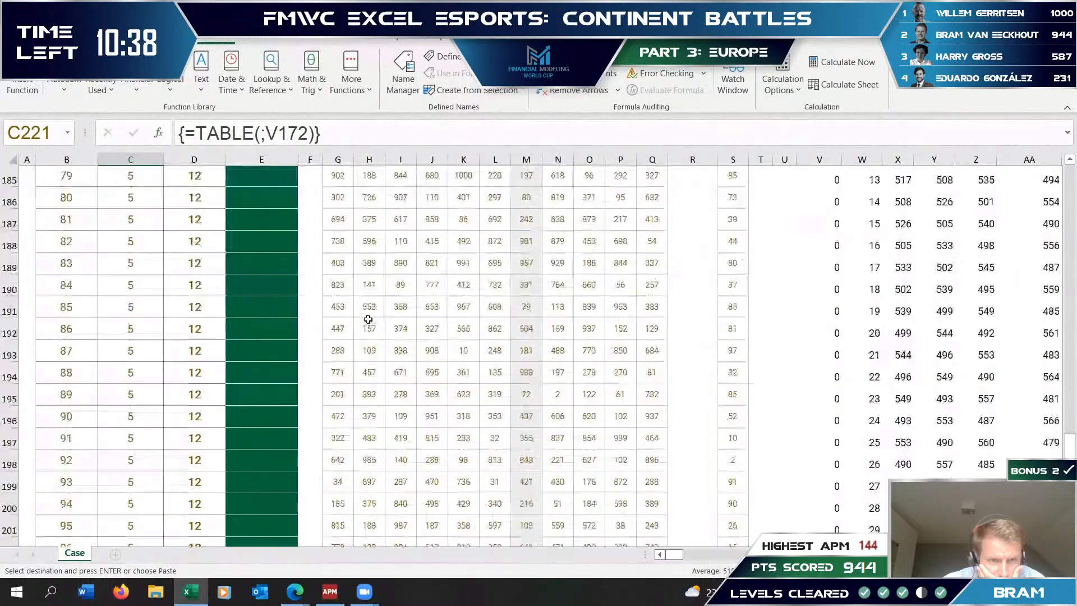
scroll(364, 314, up, 16)
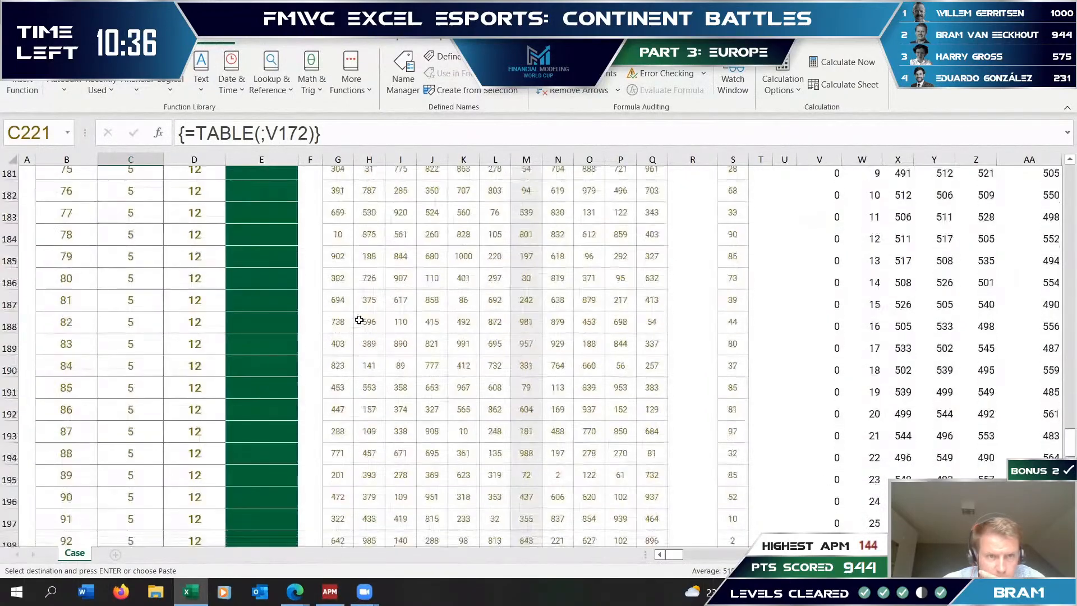
scroll(359, 324, up, 14)
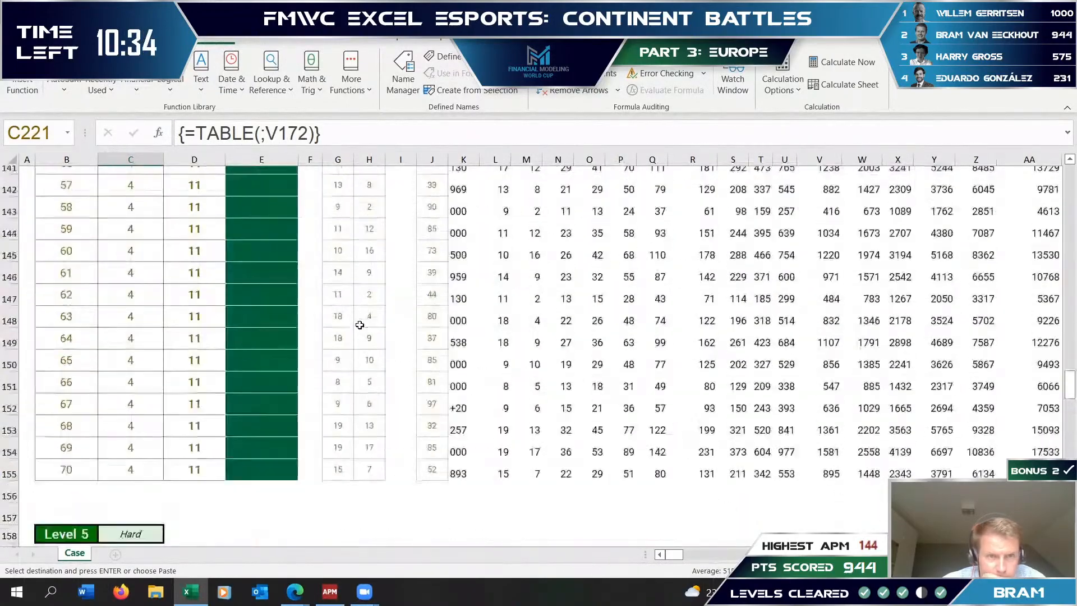
scroll(360, 325, down, 3)
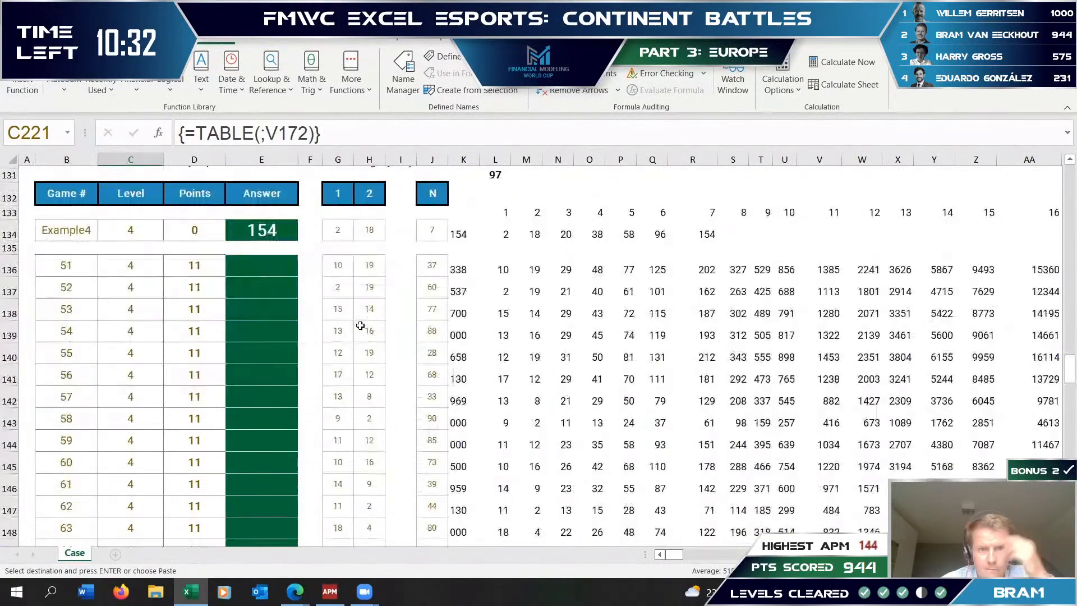
- Inspect the Level 4 answer formula in K136 and the sequence formulas along row 136
click(473, 276)
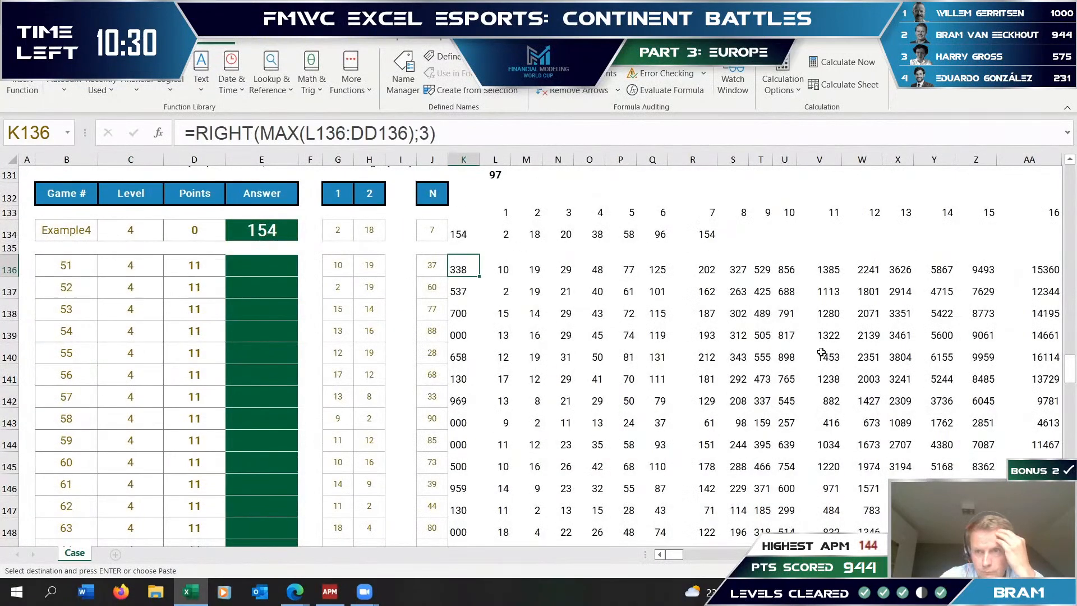
key(Right)
key(Right)
key(Right)
key(Right)
key(Right)
key(Right)
key(Right)
key(Right)
key(Right)
key(Right)
key(Right)
key(Right)
key(Right)
key(Right)
key(Right)
key(Right)
key(Right)
key(Right)
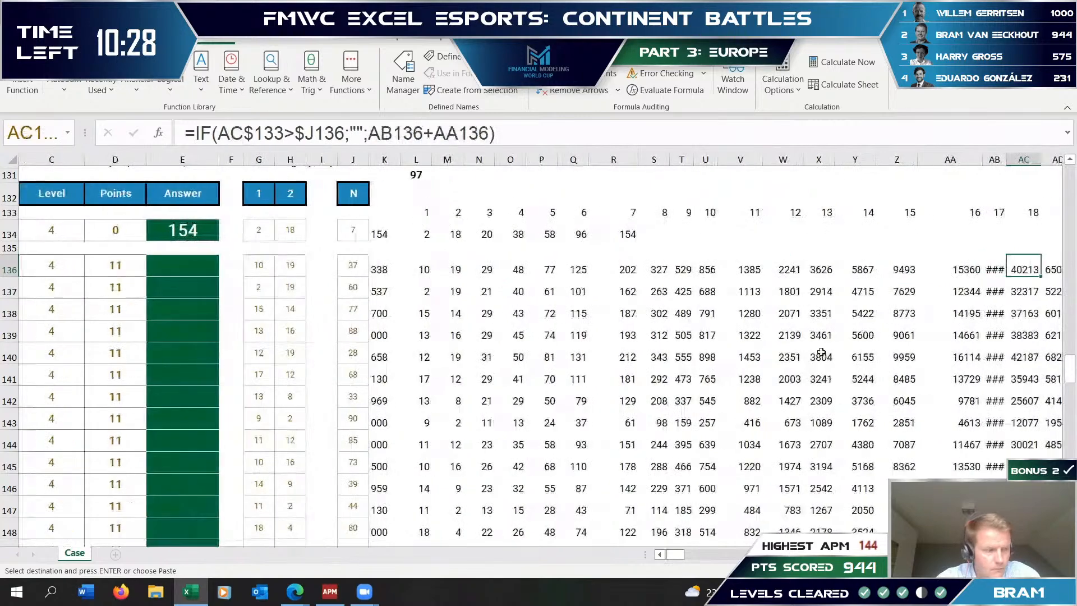
key(Right)
key(Right)
key(Right)
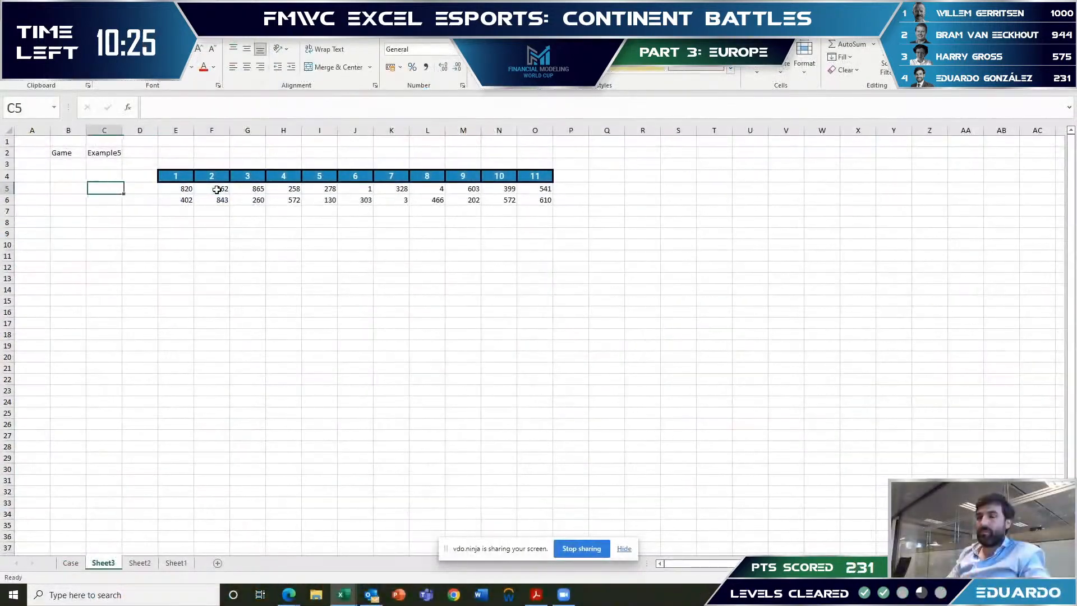
- Enter 1 in D5 of Sheet3 as the first round number
key(Right)
text(1)
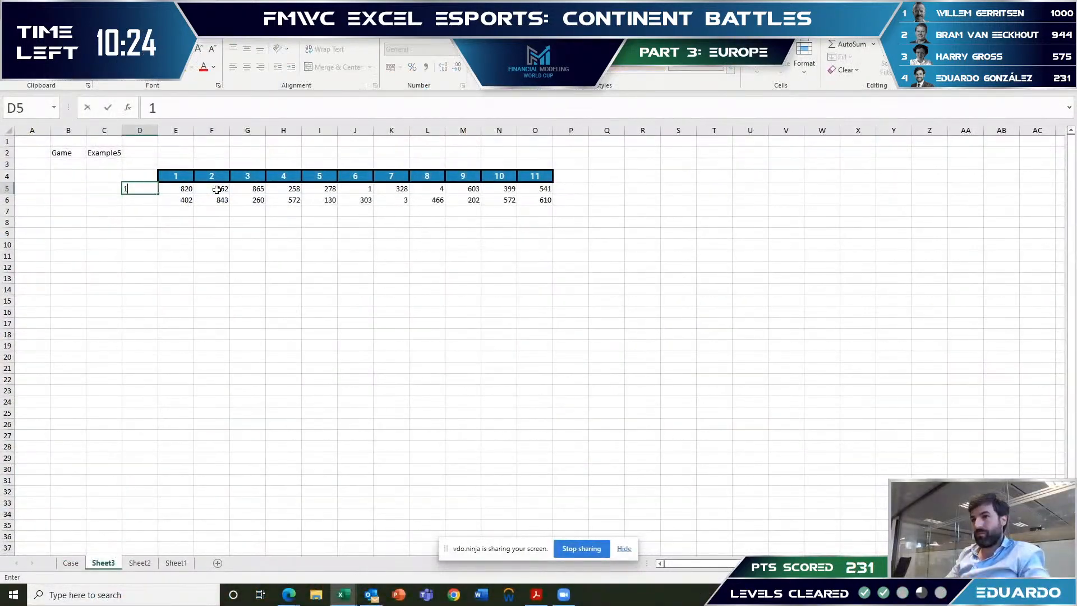
key(Return)
text(+)
key(Escape)
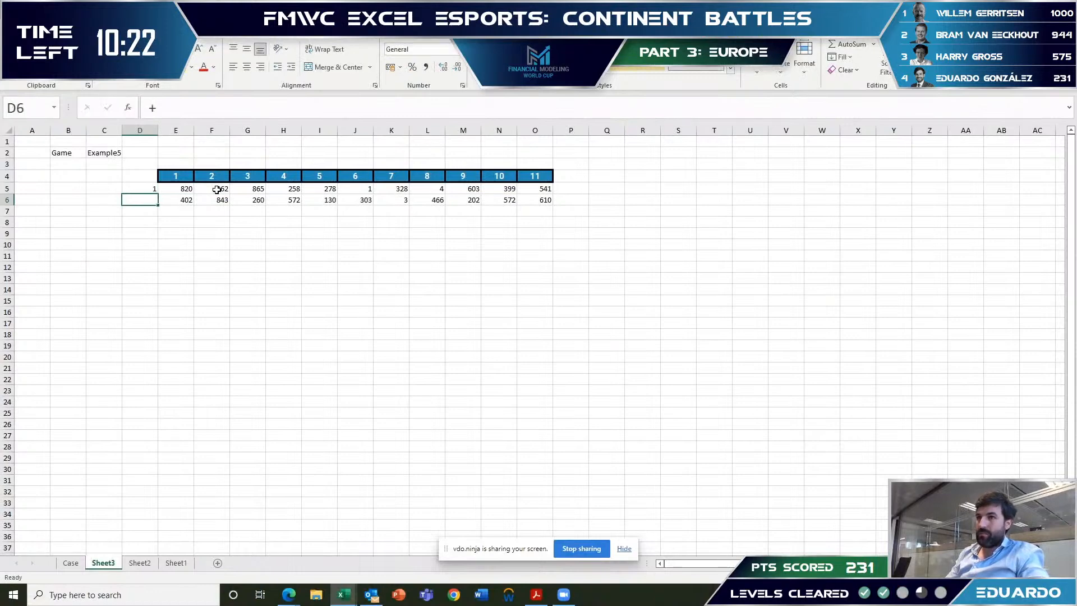
- Copy the round formulas in E6:O6 down to E7:O30
key(Right)
key(ctrl+shift+Right)
key(ctrl+c)
key(Down)
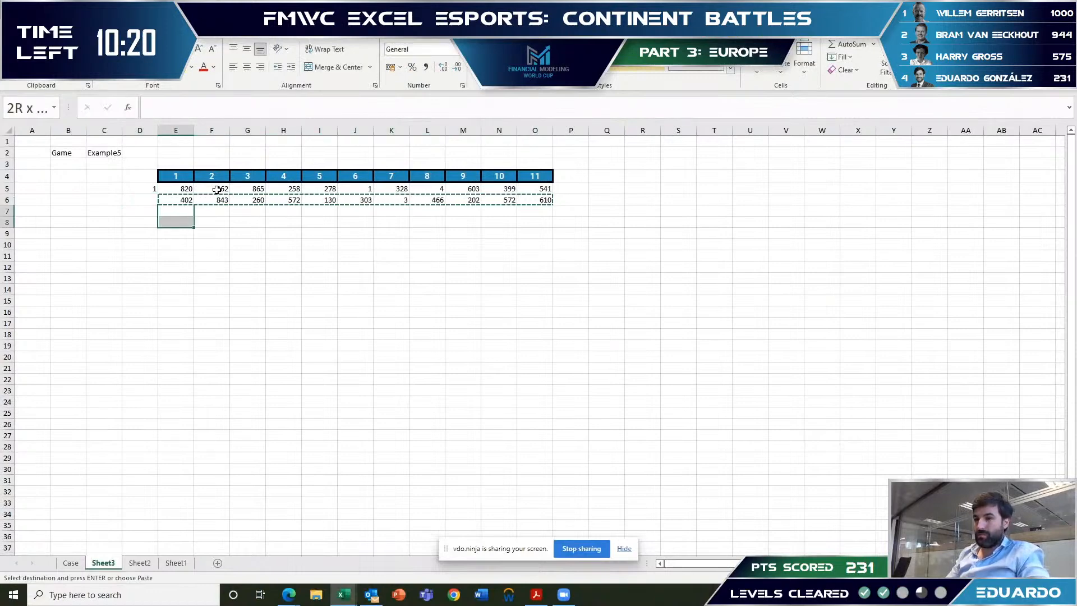
key(shift+Down)
key(shift+Down)
key(shift+Down)
key(shift+Down)
key(shift+Down)
key(shift+Down)
key(shift+Down)
key(shift+Down)
key(shift+Down)
key(shift+Down)
key(shift+Down)
key(shift+Down)
key(shift+Down)
key(shift+Down)
key(shift+Down)
key(shift+Down)
key(shift+Down)
key(shift+Down)
key(shift+Down)
key(shift+Down)
key(ctrl+v)
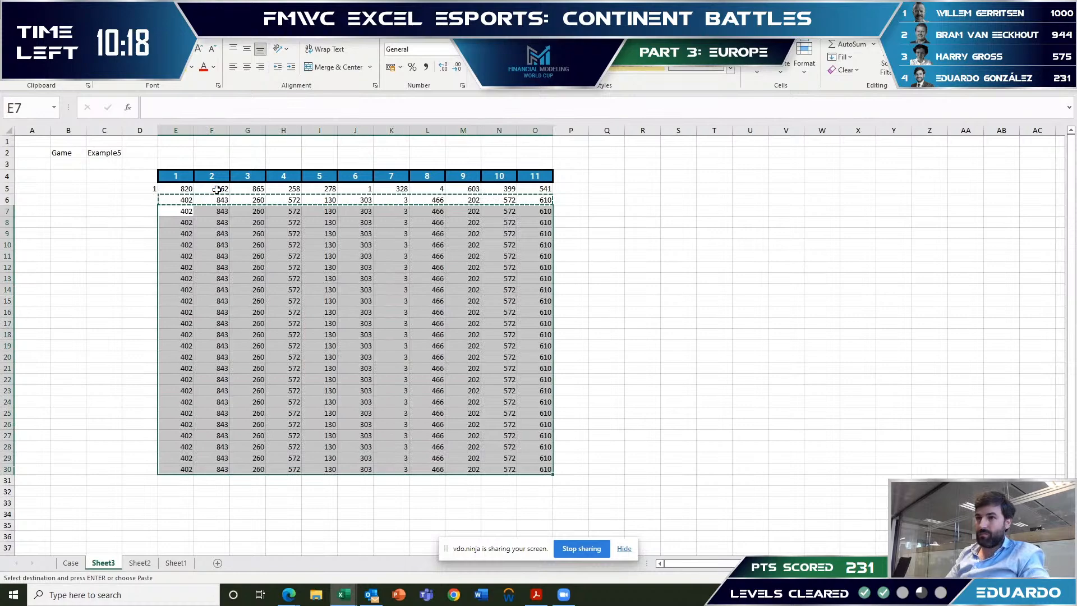
key(Return)
- Review the Level 5 rules and the N values from S177 down on the Case sheet, and look through Sheet1 and Sheet2
key(ctrl+Page_Up)
key(Down)
key(Down)
key(Down)
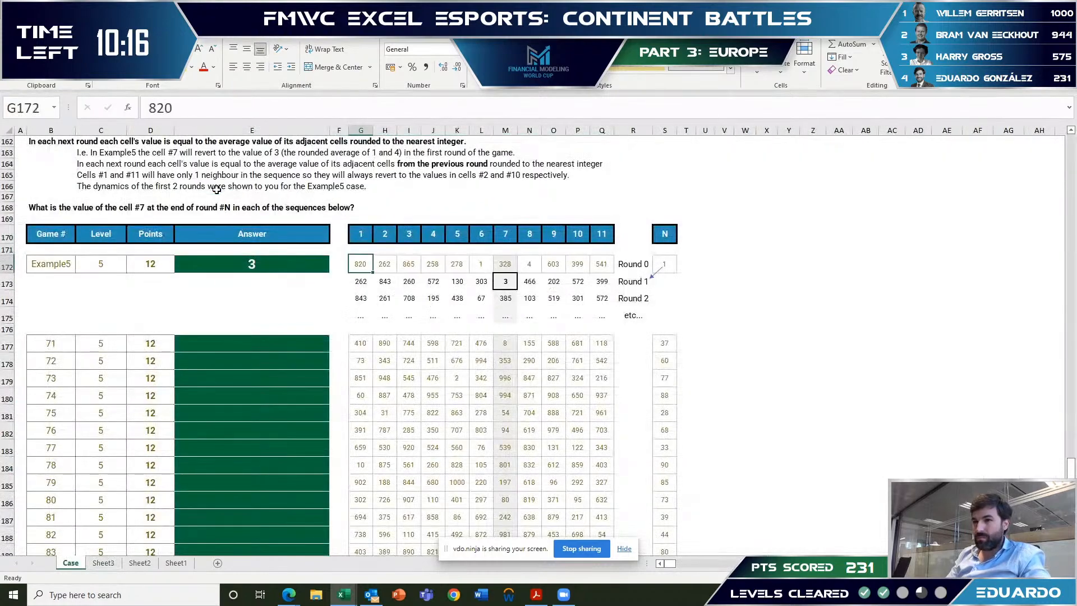
key(Page_Down)
key(Page_Up)
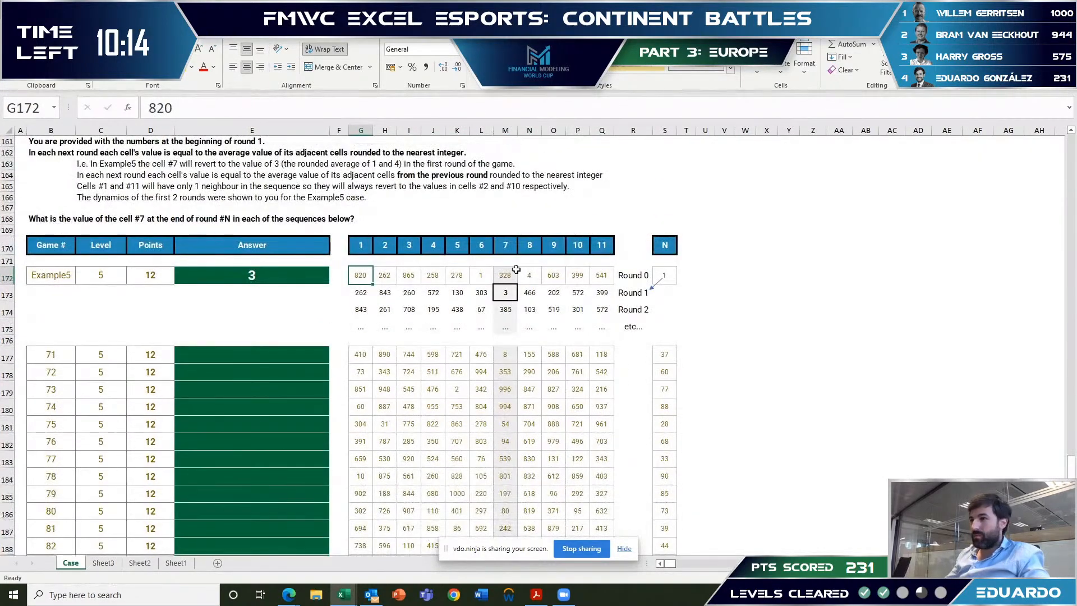
scroll(733, 338, down, 1)
click(664, 315)
key(ctrl+shift+Down)
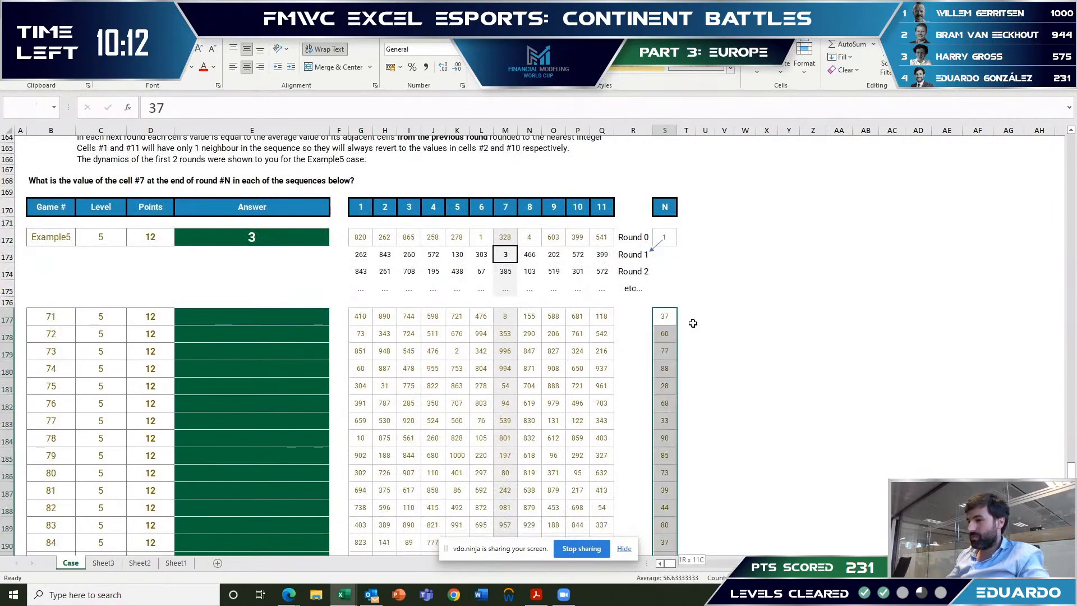
click(161, 564)
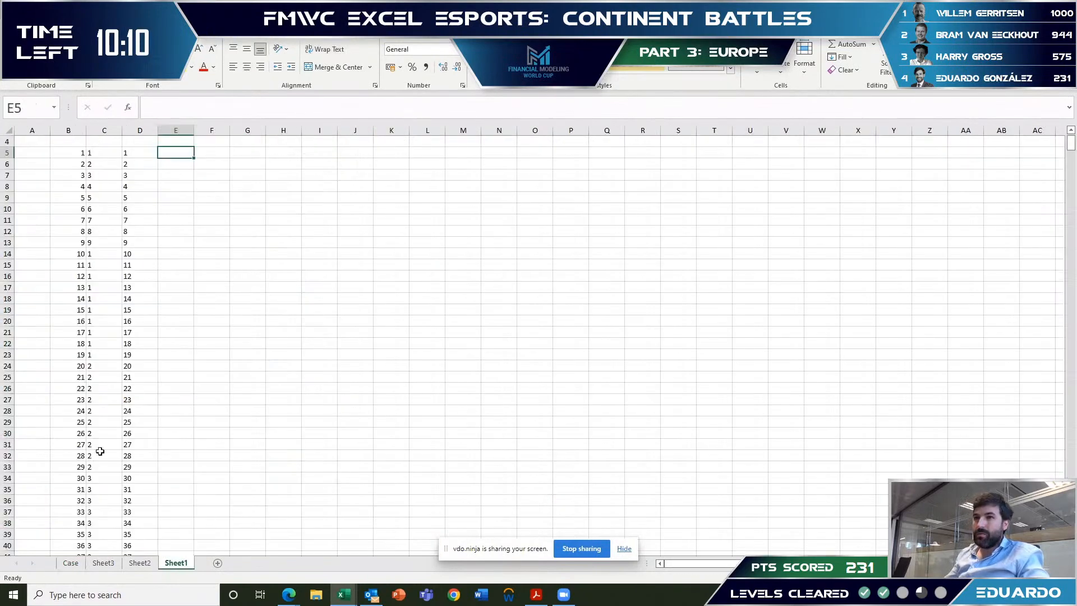
scroll(109, 173, up, 1)
click(142, 565)
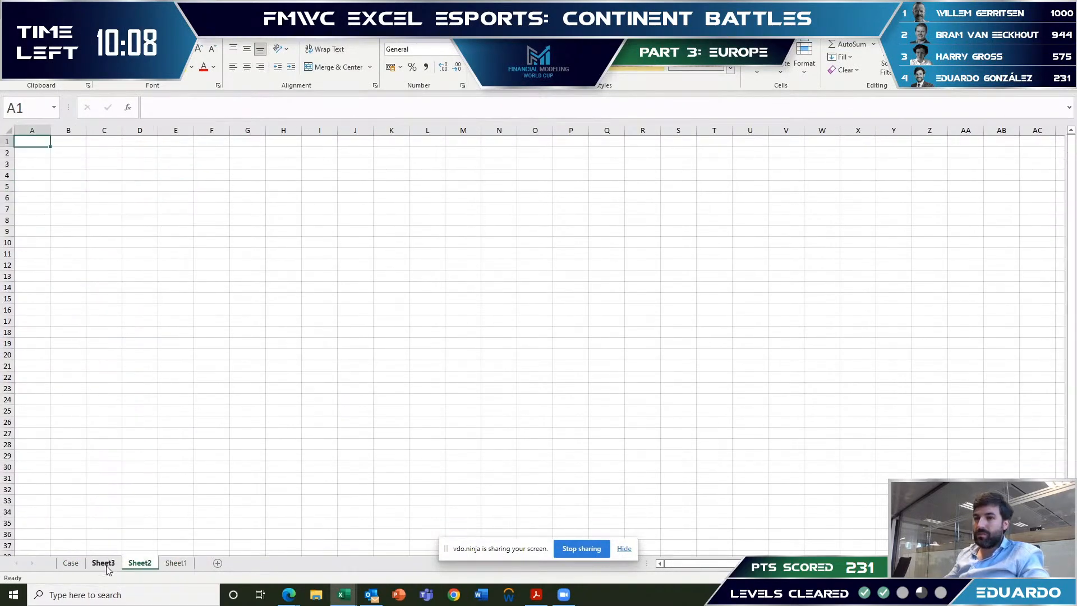
- Number the rounds on Sheet3 with the formula +SEQUENCE(97) in D5
click(103, 563)
click(151, 198)
key(Up)
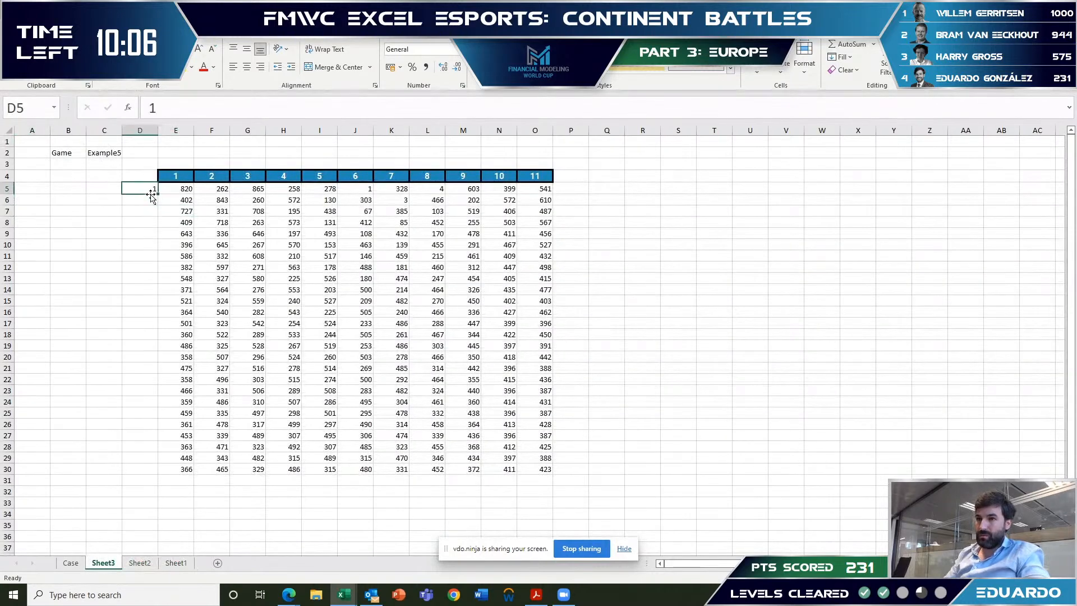
text(+SEQUENCE))
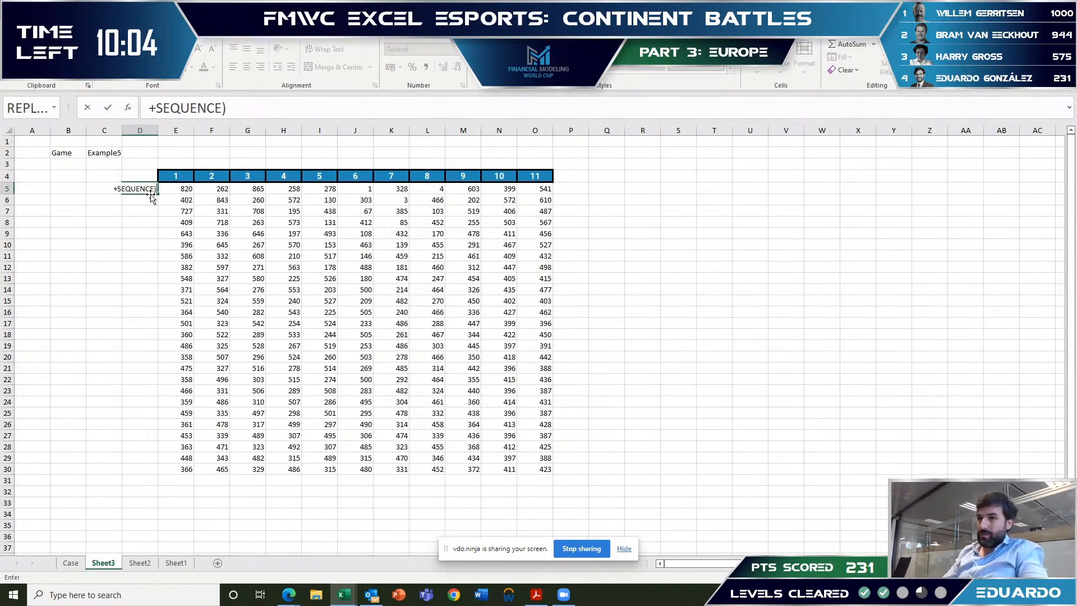
key(BackSpace)
text((97)
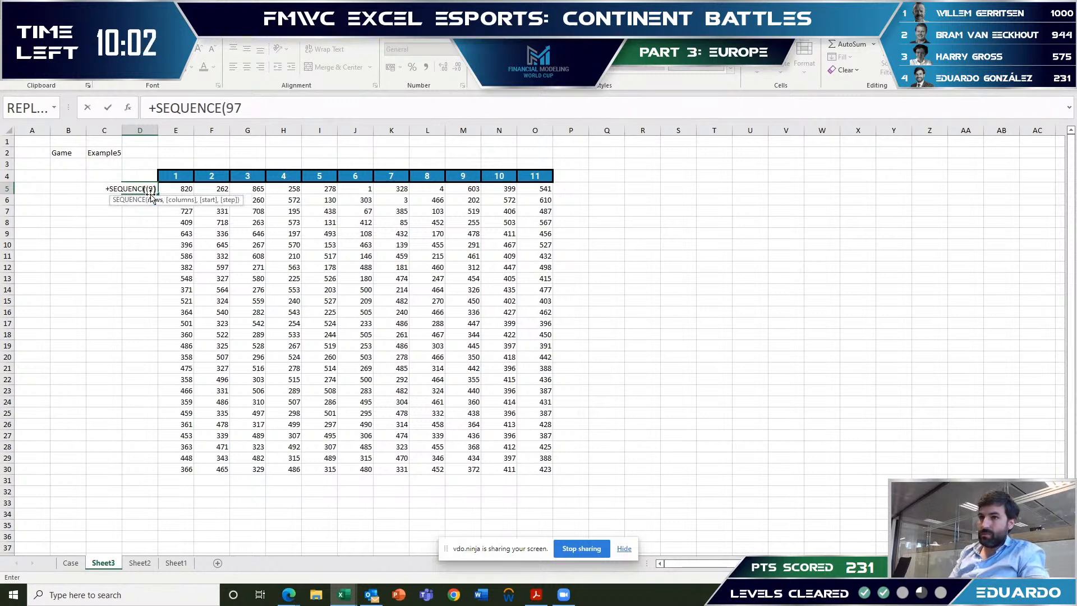
text())
key(Return)
- Copy the round formulas in E30:O30 to the row of round 97, starting at E101
key(Right)
key(ctrl+Down)
key(shift+Right)
key(shift+Right)
key(shift+Right)
key(shift+Right)
key(shift+Right)
key(shift+Right)
key(shift+Right)
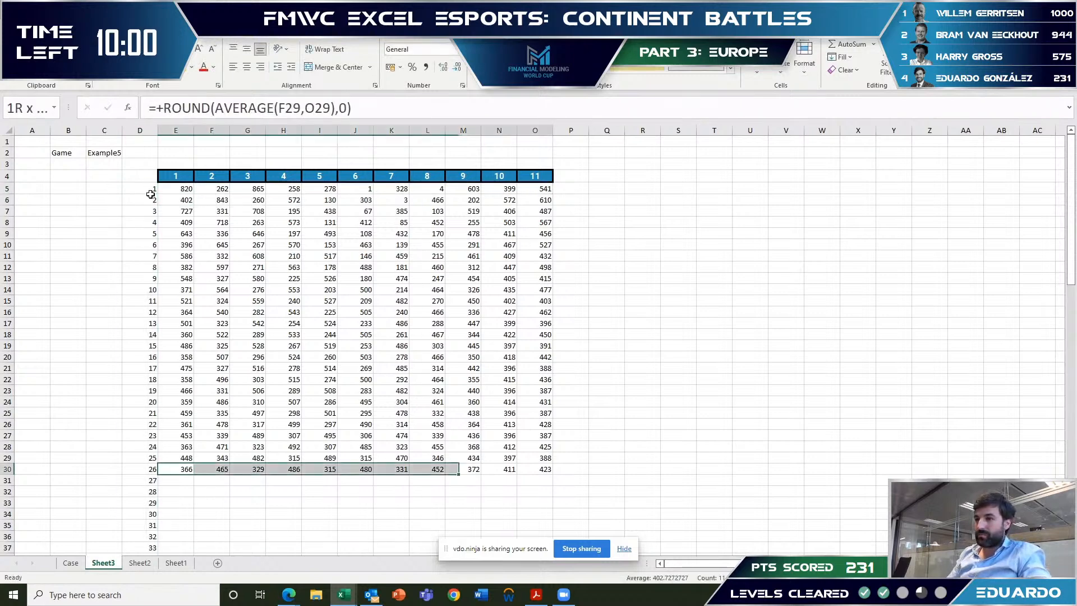
key(shift+Right)
key(shift+Right)
key(shift+Right)
key(ctrl+c)
key(Down)
key(Left)
key(ctrl+Down)
key(Right)
key(ctrl+v)
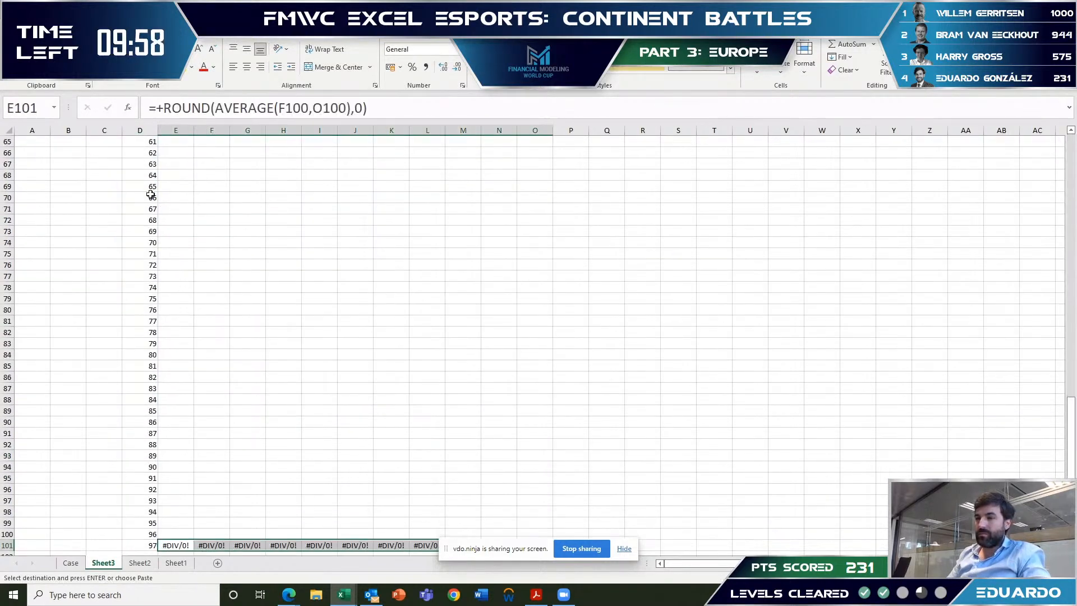
- Fill the empty round rows from row 31 through row 101 with the formulas from E30:O30
key(ctrl+shift+Up)
key(Up)
key(Up)
key(ctrl+Up)
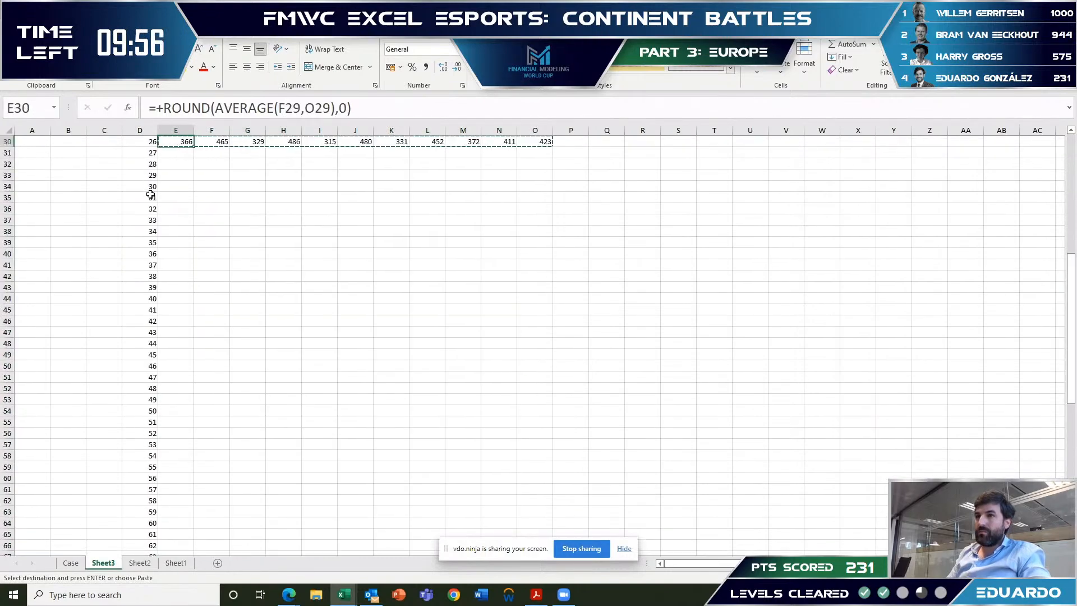
key(ctrl+shift+Right)
key(ctrl+c)
key(Down)
key(ctrl+shift+Down)
key(ctrl+v)
key(ctrl+BackSpace)
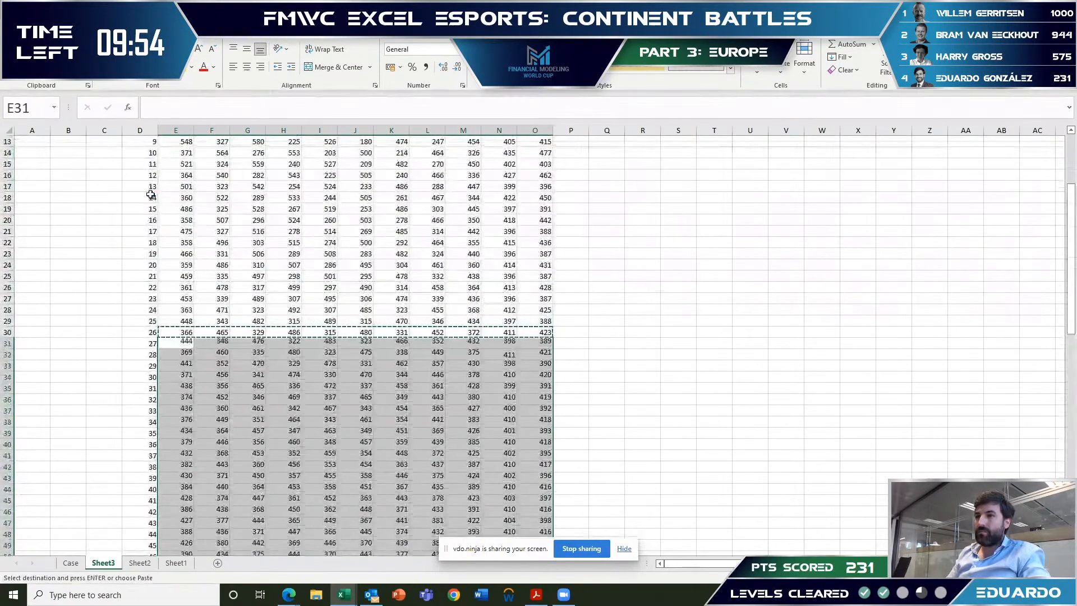
- Return to the head of the round table and enter the label Case in E2
key(ctrl+Up)
key(ctrl+Up)
key(Down)
key(Left)
key(Right)
key(Escape)
key(Left)
key(Left)
key(Down)
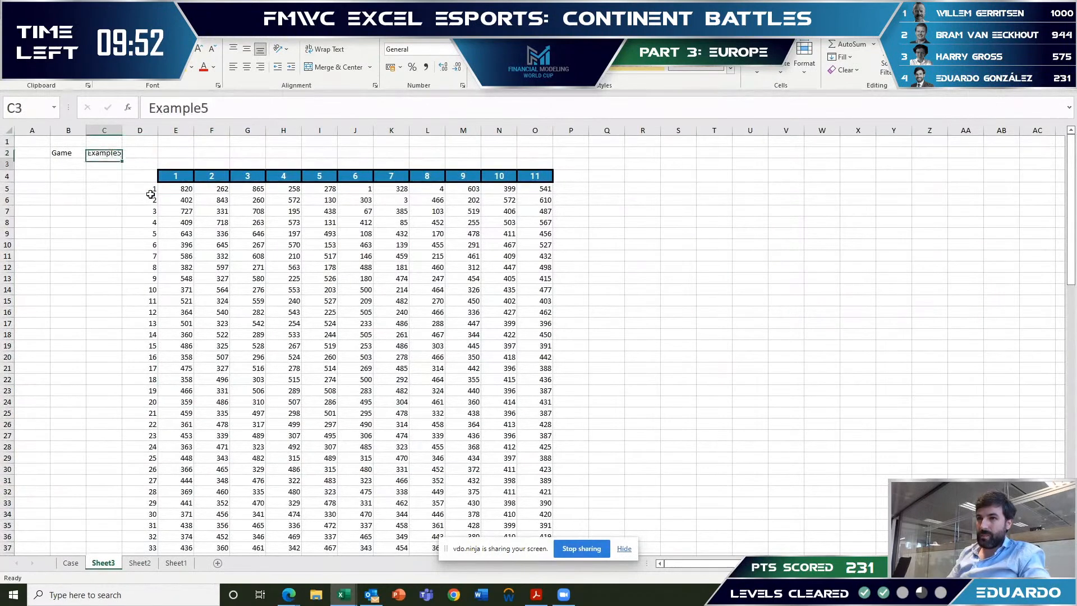
key(Right)
key(Up)
key(Right)
text(Case)
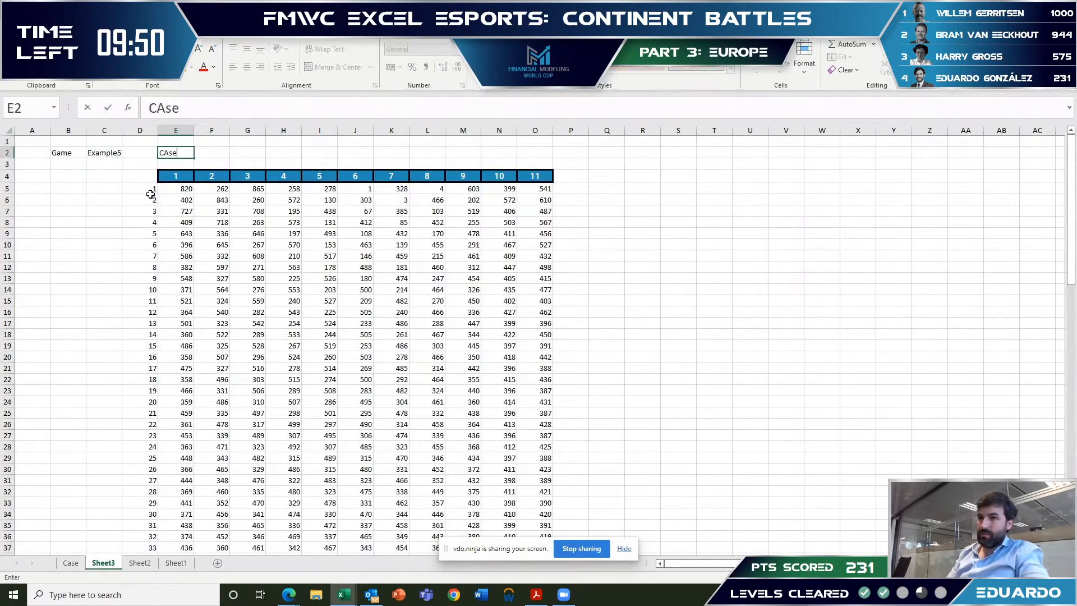
key(Tab)
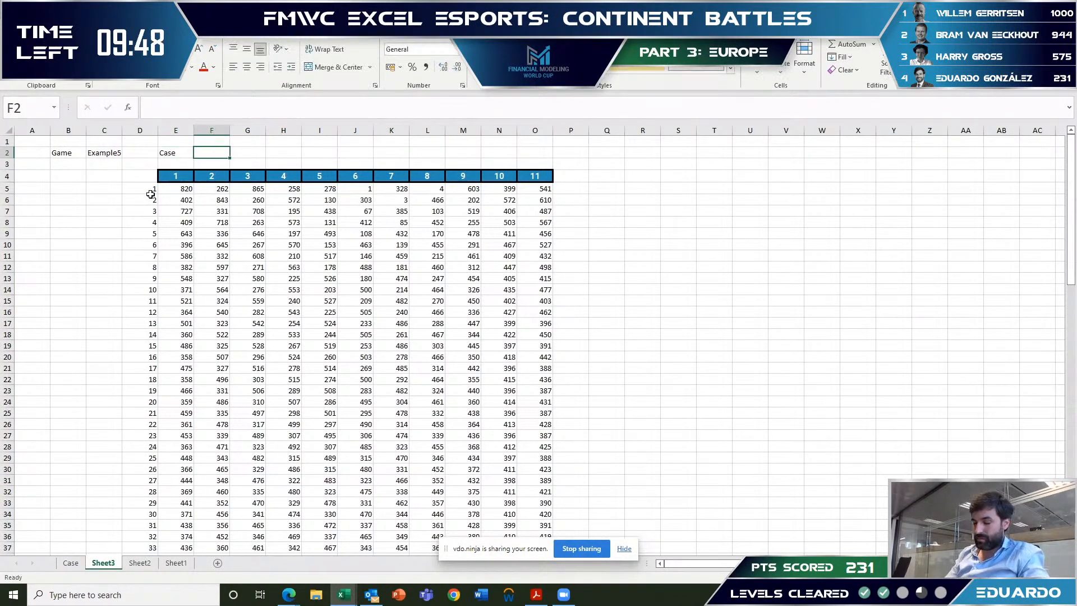
- Replace the label in E2 with Round
key(Left)
text(Rpudn)
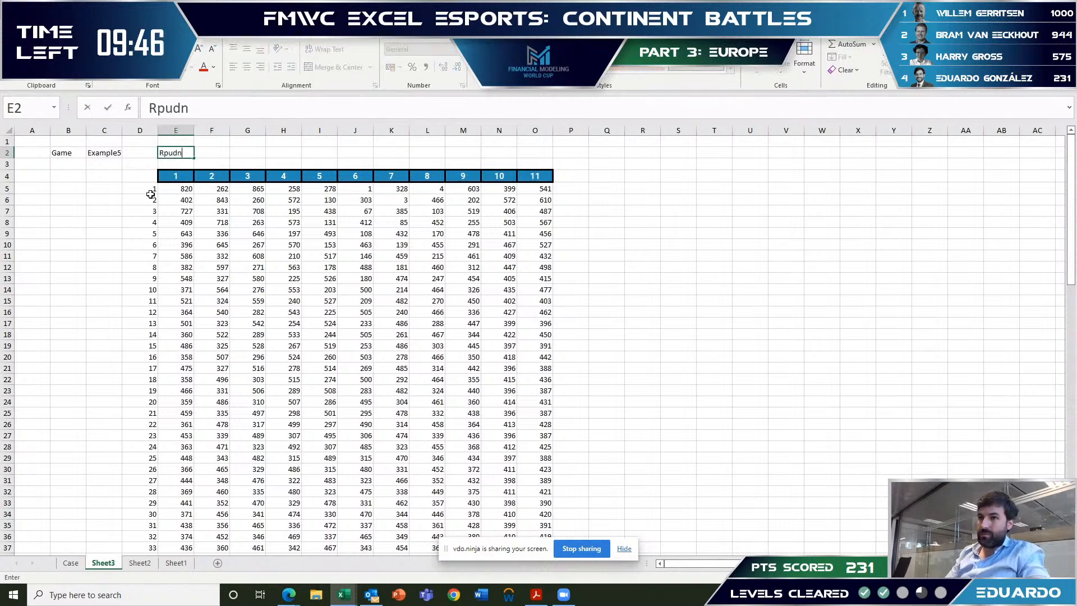
key(ctrl+Return)
text(Roun)
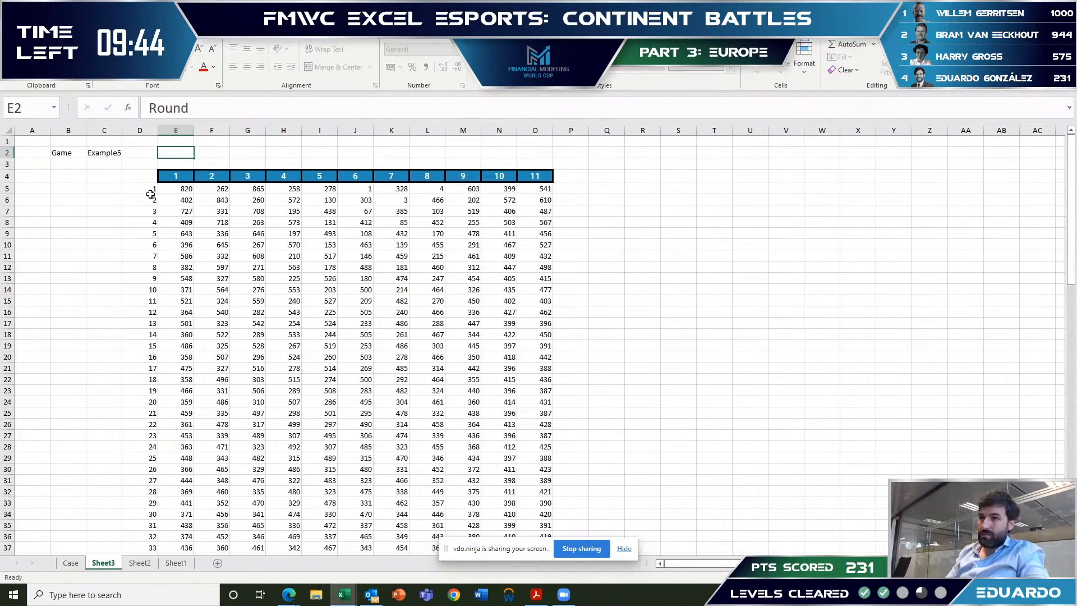
- Link the round number in F2 to the Example5 value of N in Case!S172
key(Right)
text(+)
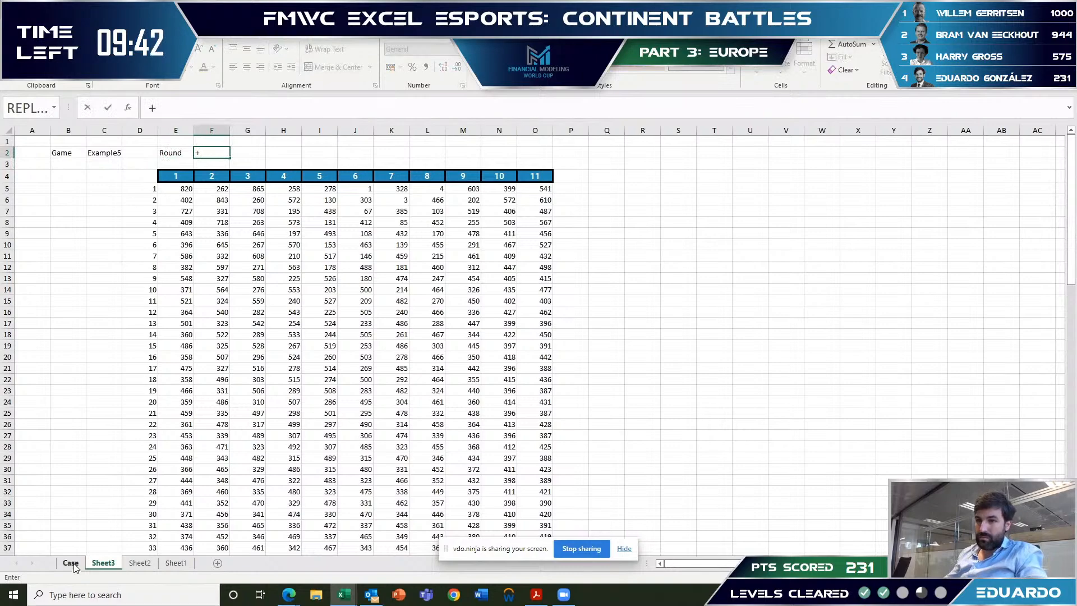
click(70, 562)
scroll(669, 309, up, 8)
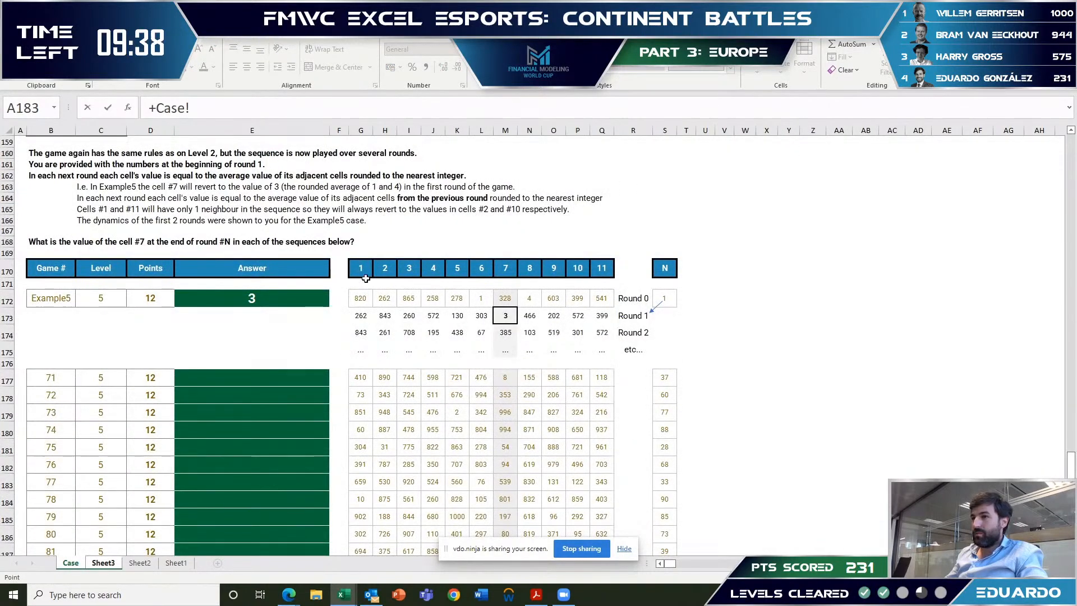
scroll(365, 279, up, 1)
click(664, 348)
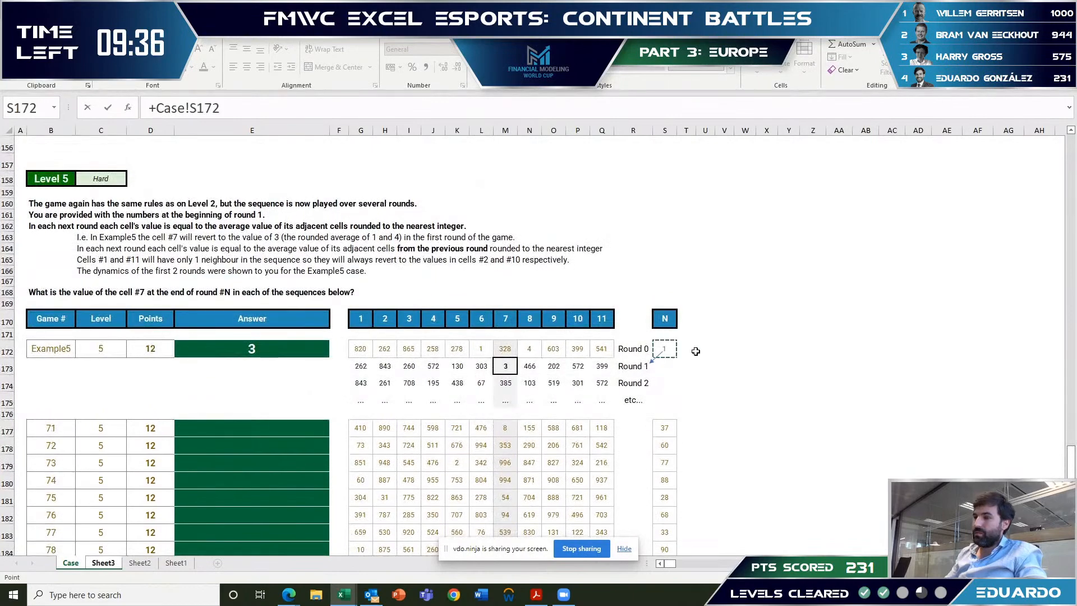
key(Return)
- Move the SEQUENCE(97) round numbering down one row so that it starts in D6
key(Up)
key(Left)
key(Left)
key(Down)
key(Down)
key(Down)
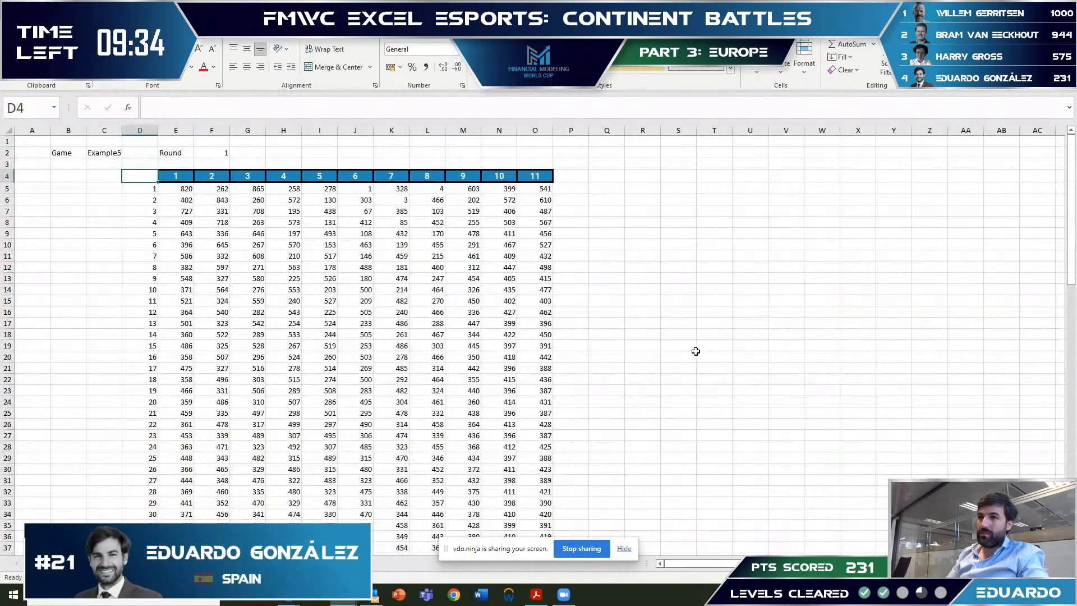
key(ctrl+Down)
key(ctrl+Up)
key(Up)
key(Down)
key(ctrl+x)
key(Down)
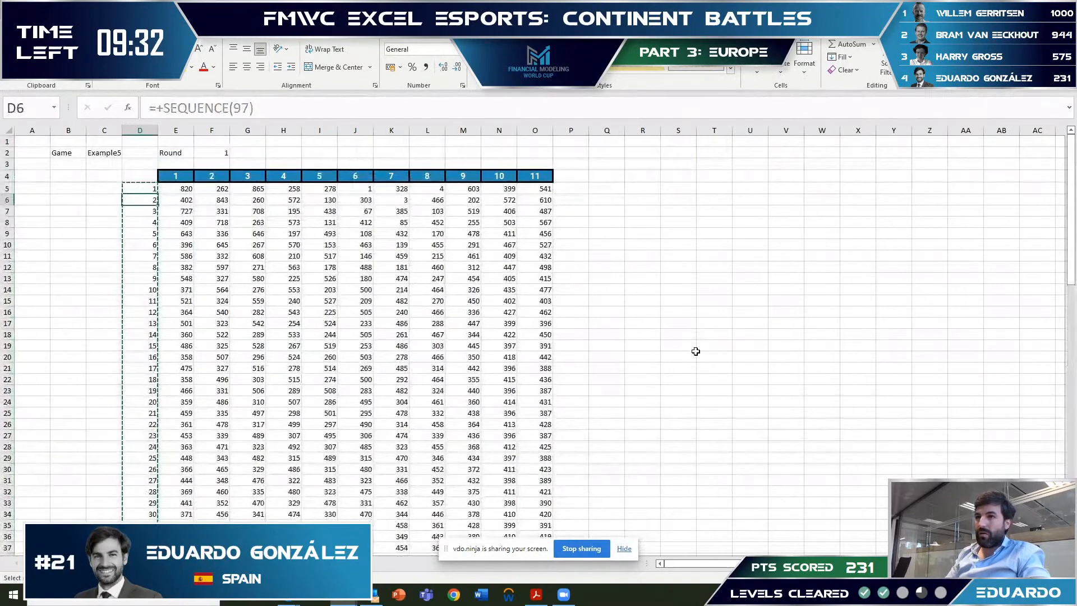
key(ctrl+v)
- Enter the label Result in H2, beside the round number
key(Up)
key(Up)
key(Right)
key(Right)
key(Up)
key(Up)
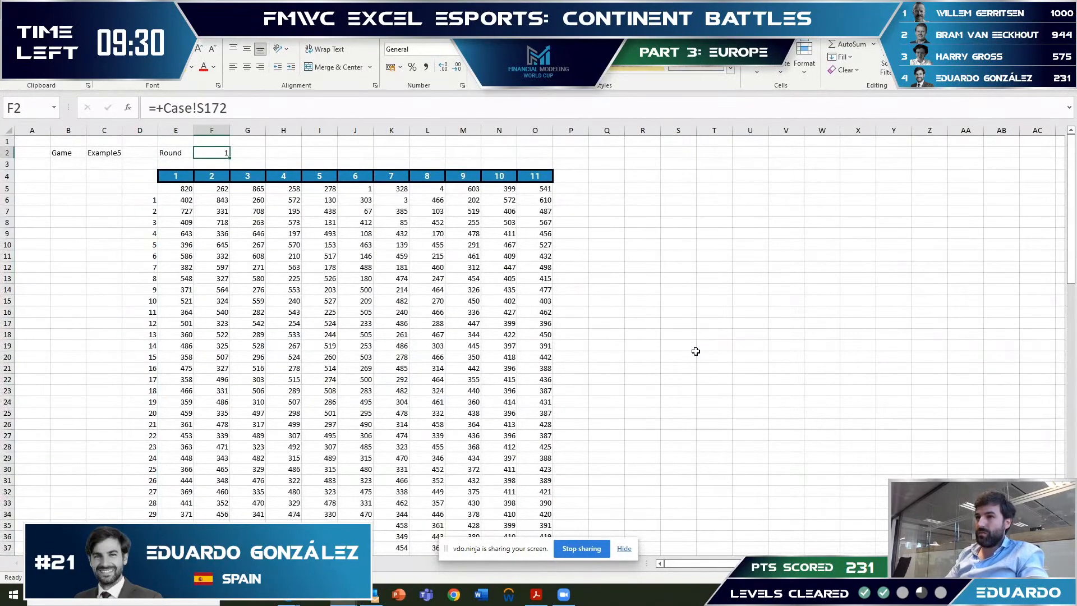
key(Left)
key(Down)
key(Left)
key(Left)
key(Right)
key(Right)
key(Right)
key(Up)
key(Right)
key(Right)
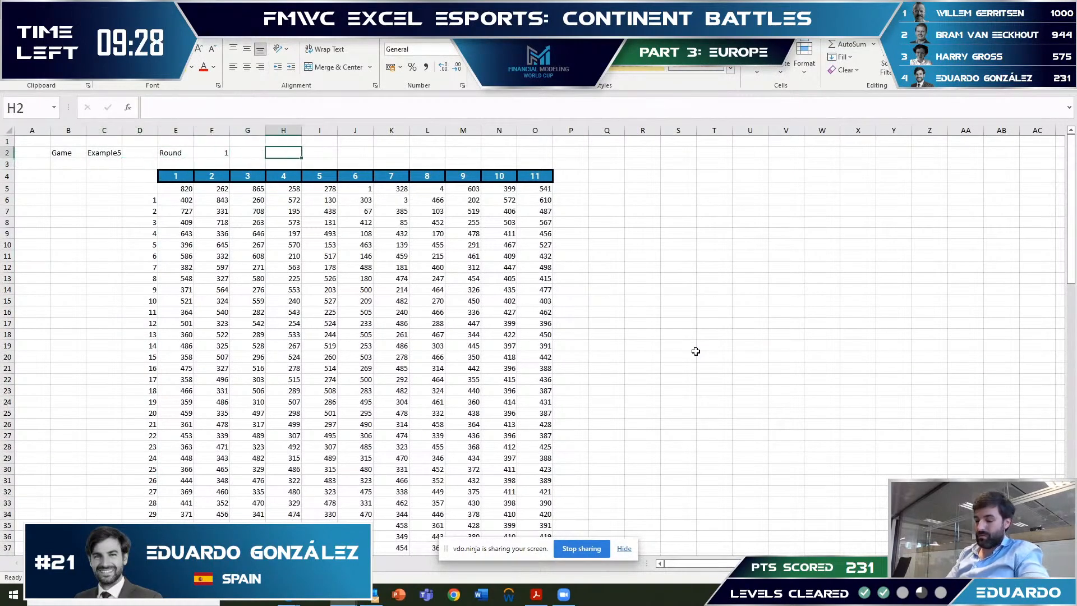
text(Result)
key(Right)
- Enter =INDEX($K$6:$K$101,F2) in I2 to retrieve cell #7's value for the selected round
text(+)
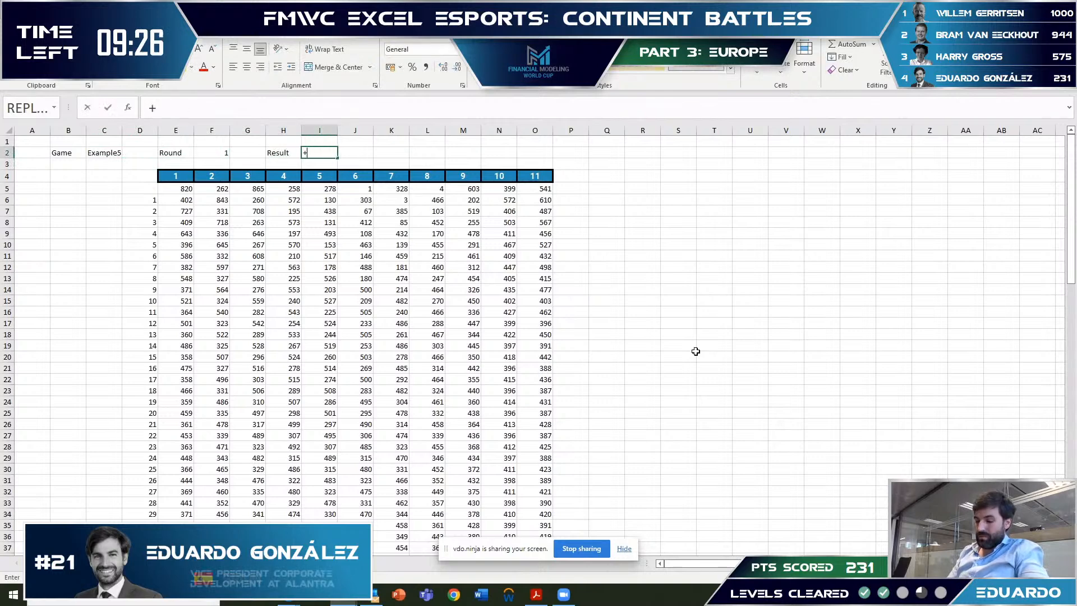
text(INDEX()
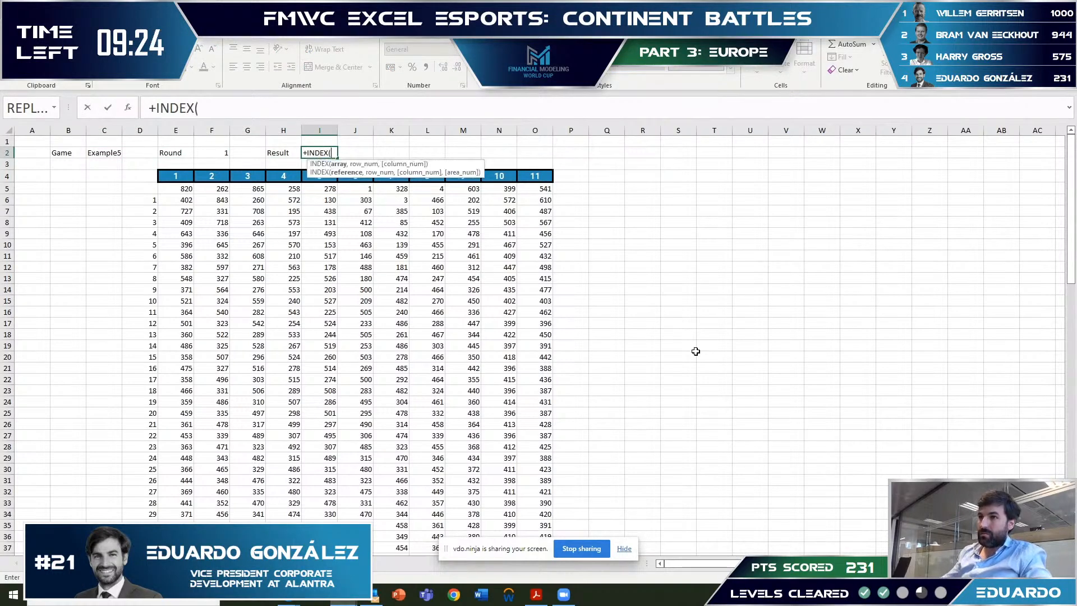
key(Right)
key(Down)
key(Down)
key(Down)
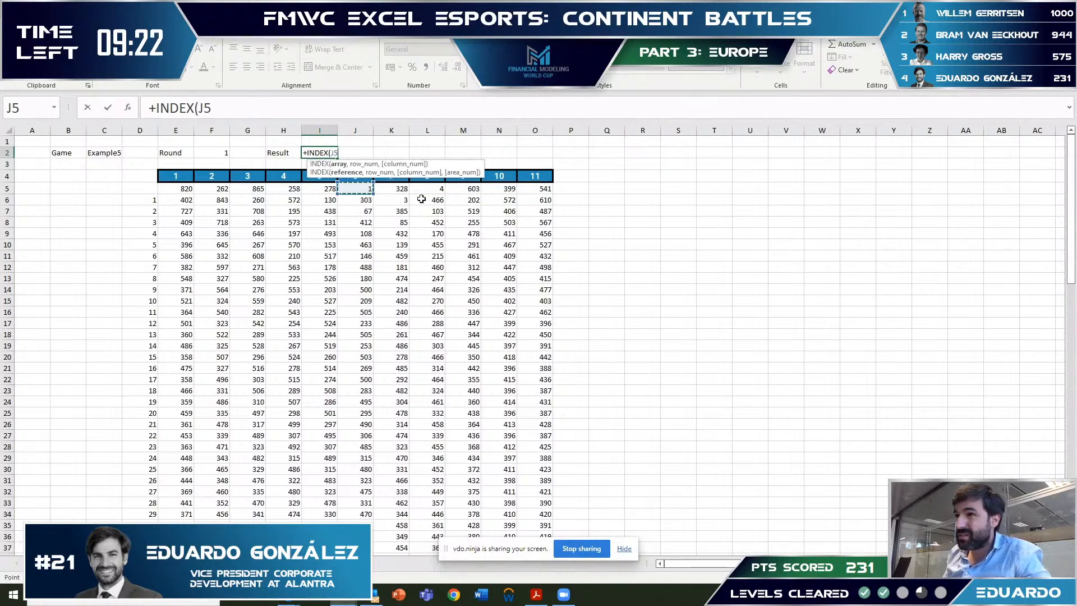
key(Up)
key(Up)
key(Right)
key(Down)
key(Down)
key(Down)
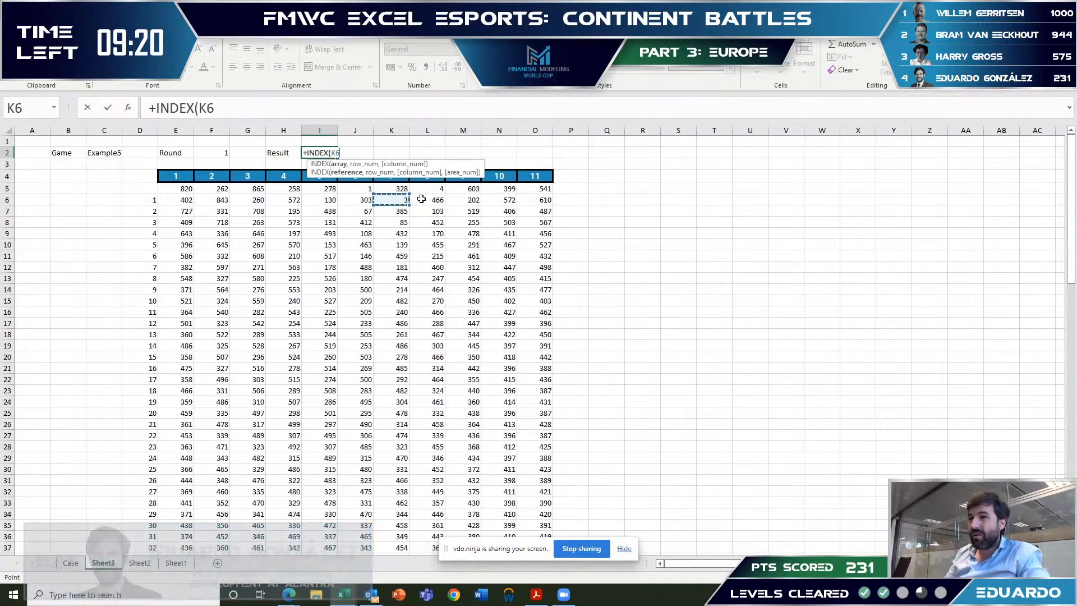
key(ctrl+shift+Down)
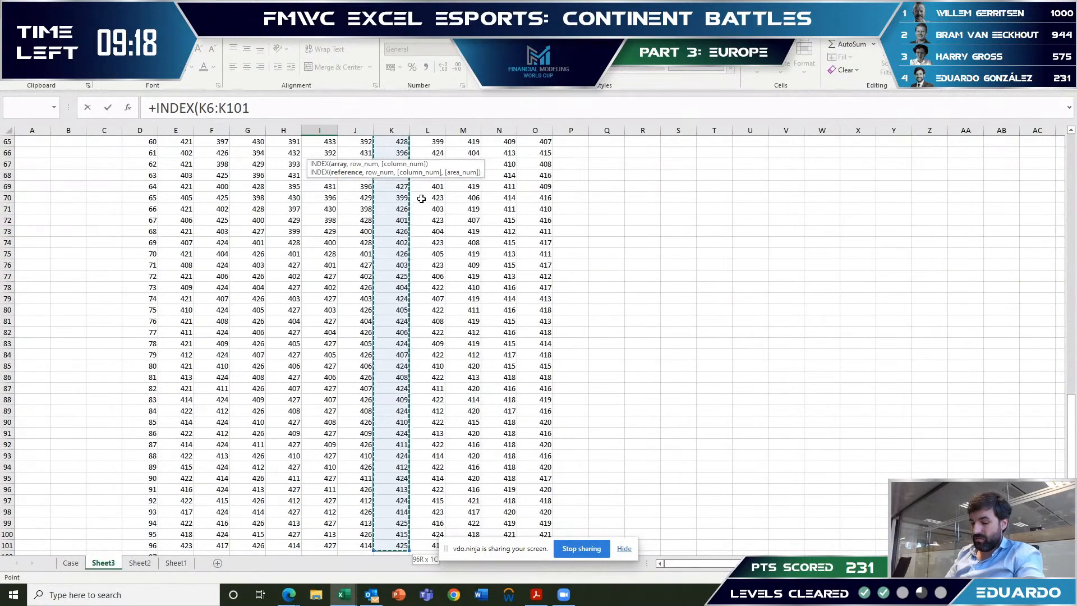
key(F4)
text(,)
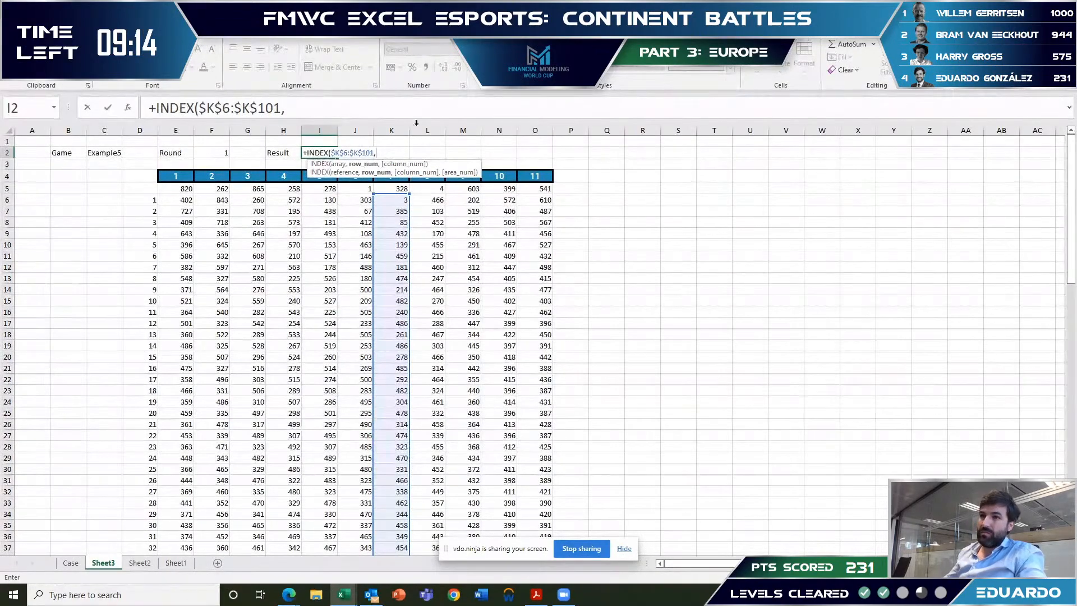
click(210, 153)
key(Return)
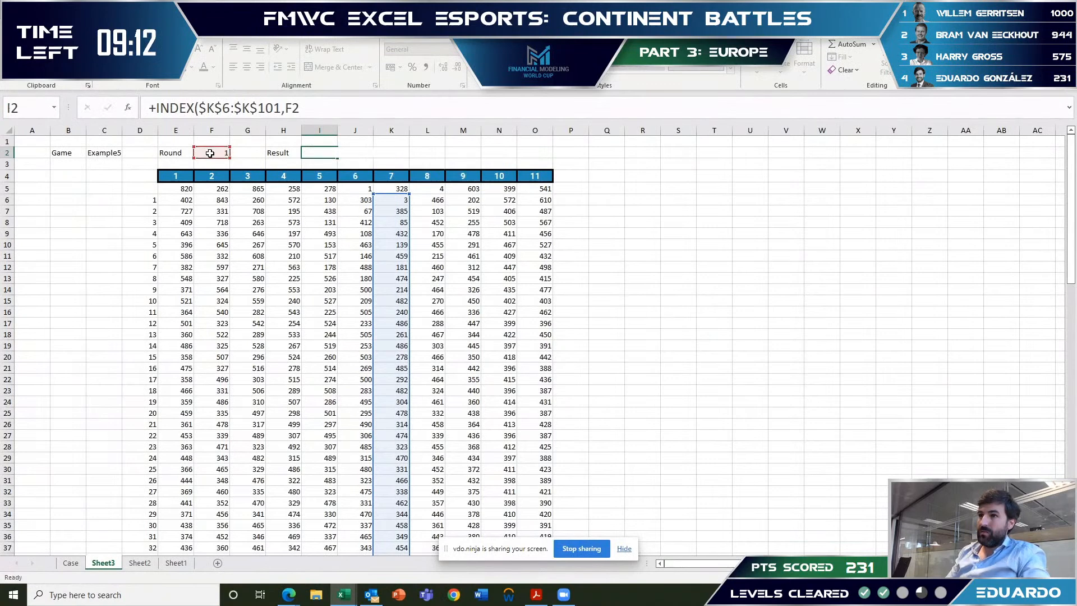
- Start an INDEX formula in E5 over the absolute range Case!$G$177:$Q$206 holding the game sequences
key(Left)
key(Up)
key(Down)
key(Down)
key(Left)
key(Left)
key(Down)
key(Left)
text(+INDEX()
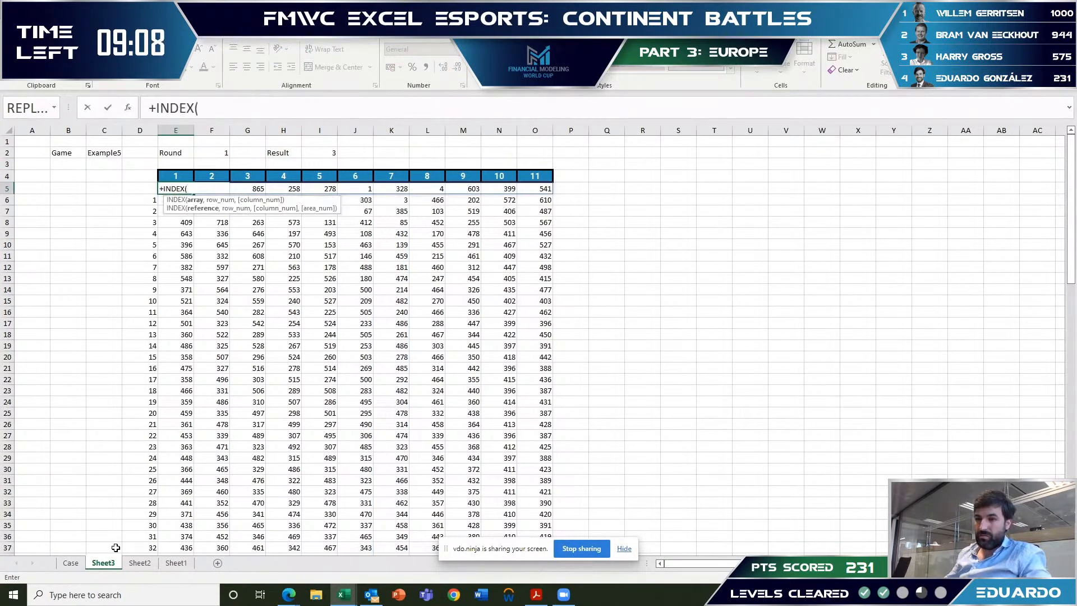
click(82, 564)
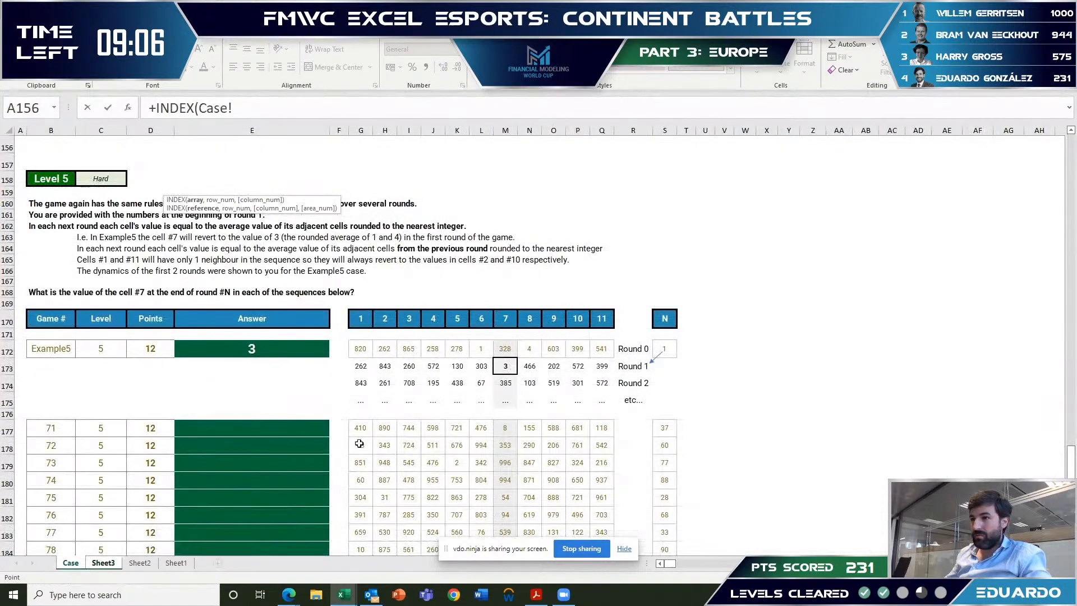
click(359, 432)
key(ctrl+shift+Right)
key(ctrl+shift+Down)
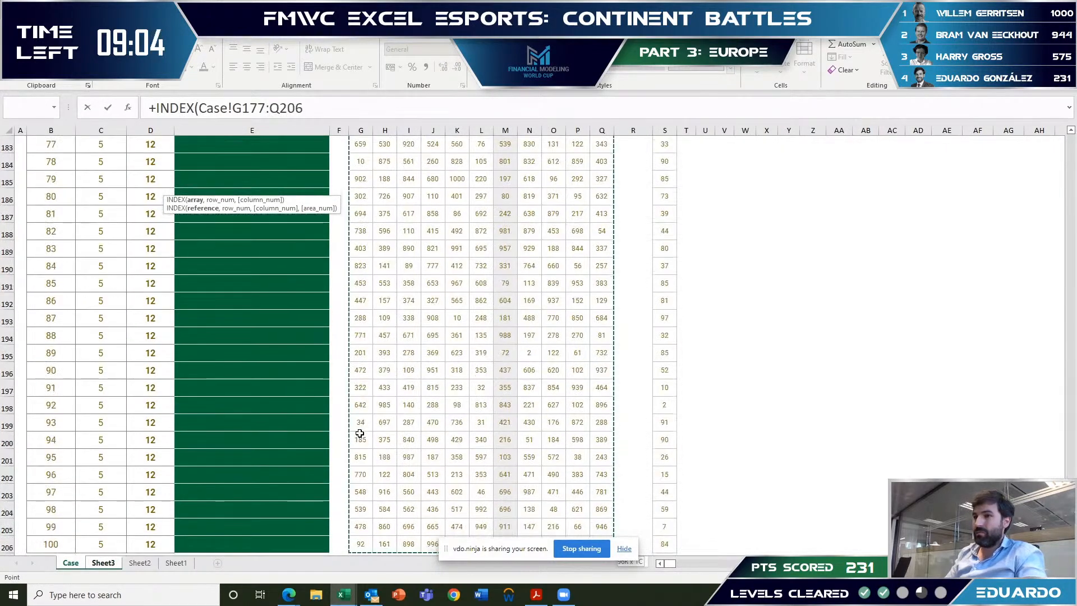
key(ctrl+shift+Up)
key(ctrl+shift+Down)
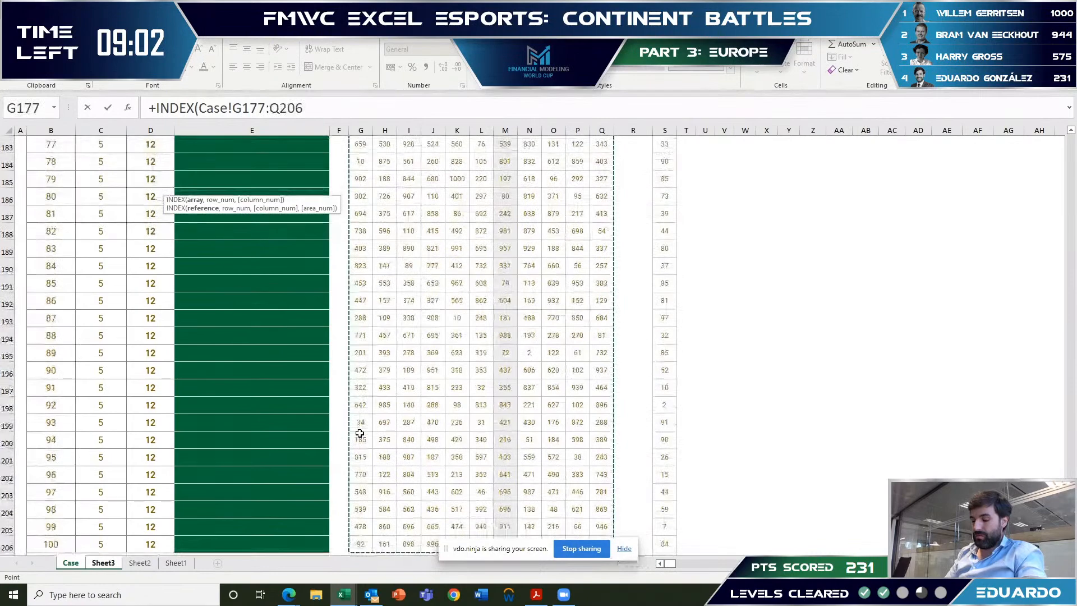
key(F4)
- Complete the E5 formula with the row argument MATCH(Sheet3!C2,Case!$B$177:$B$206,), an empty column argument and a final argument of 1
text(,MATCH()
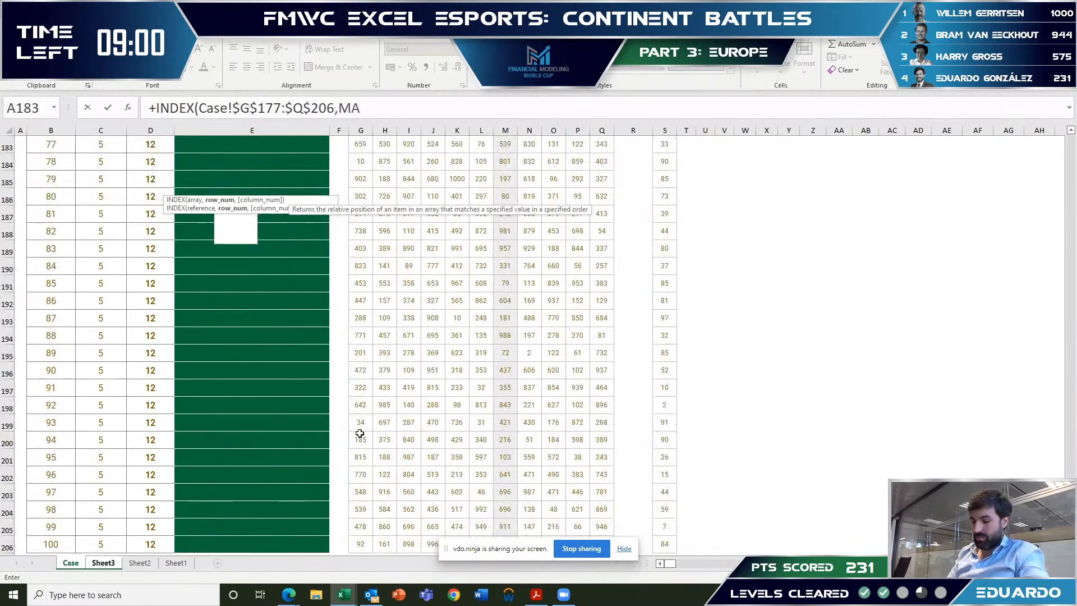
click(103, 562)
click(105, 152)
text(,)
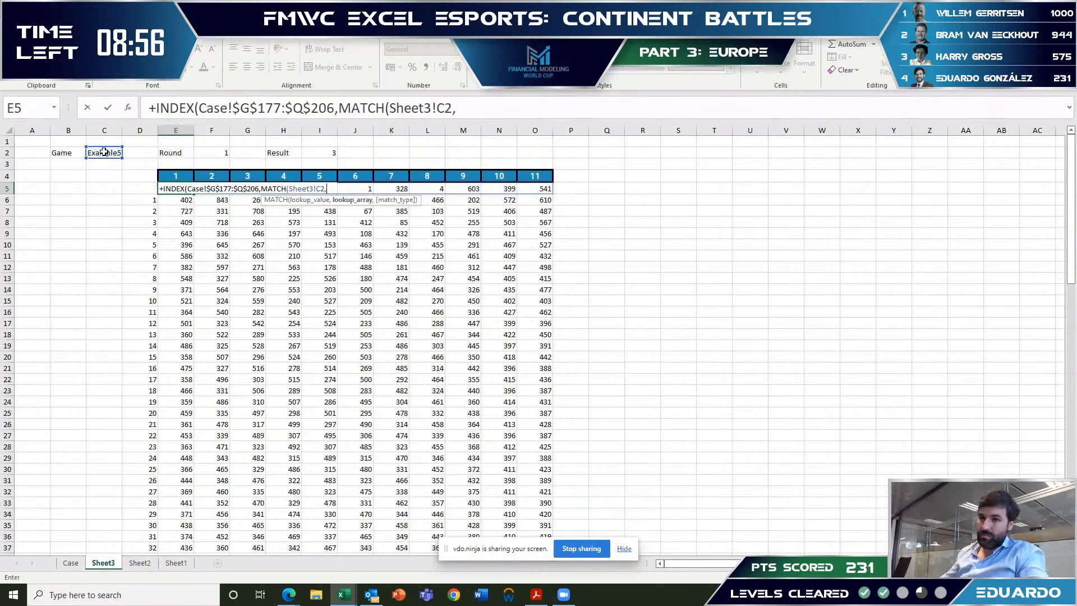
click(71, 562)
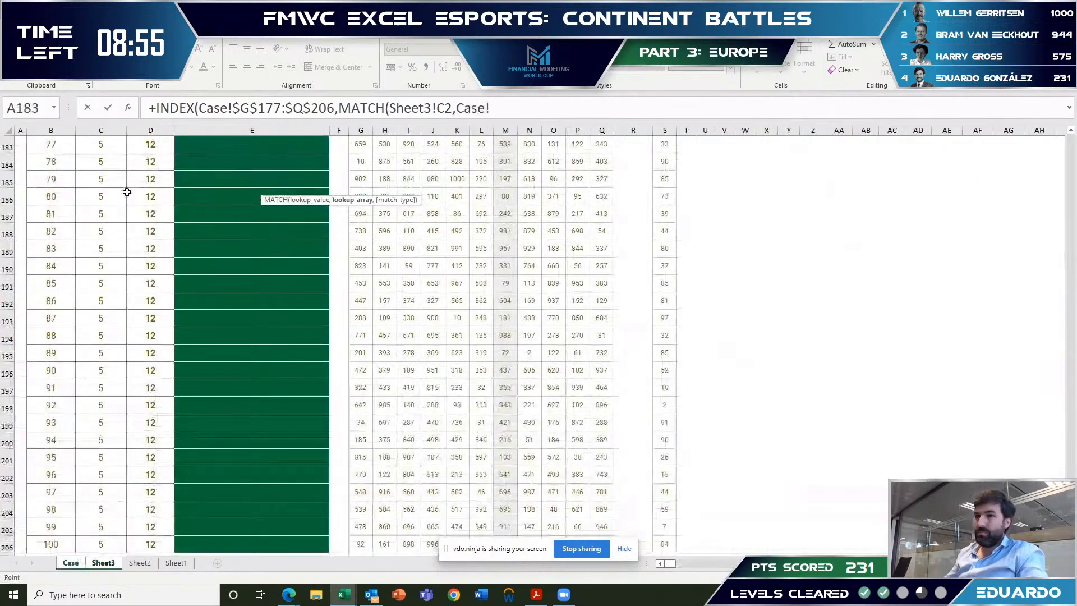
click(66, 178)
key(ctrl+Up)
key(Up)
key(Down)
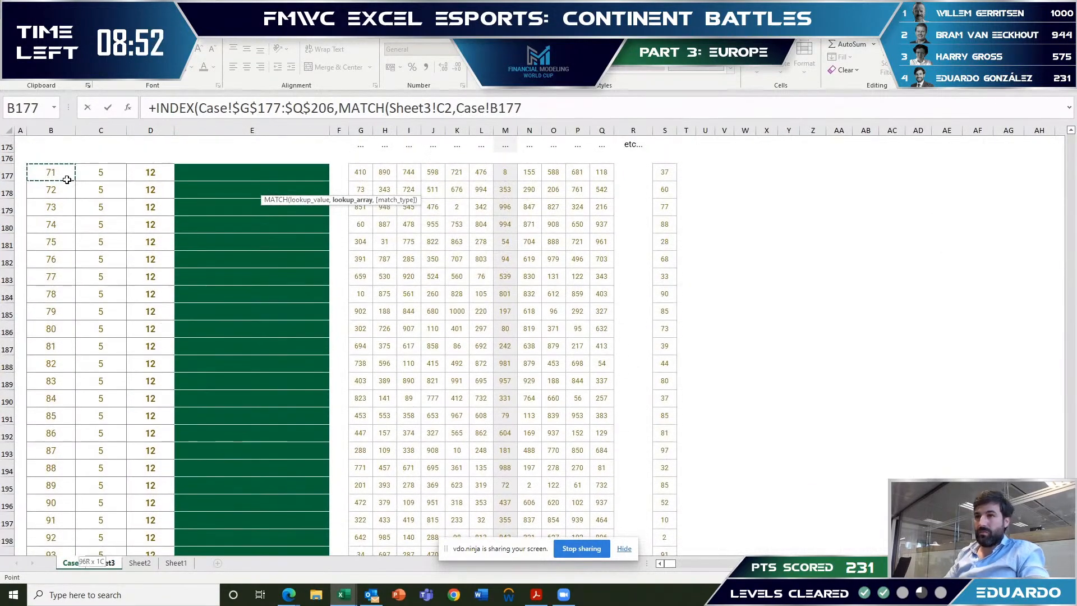
key(ctrl+shift+Down)
key(F4)
text(,)
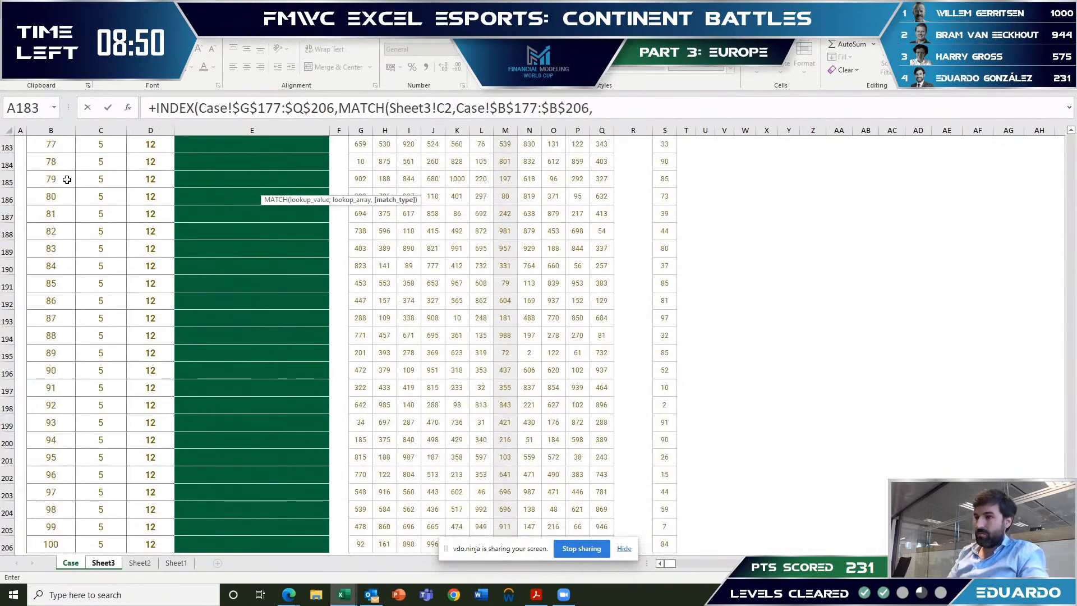
text(),,1))
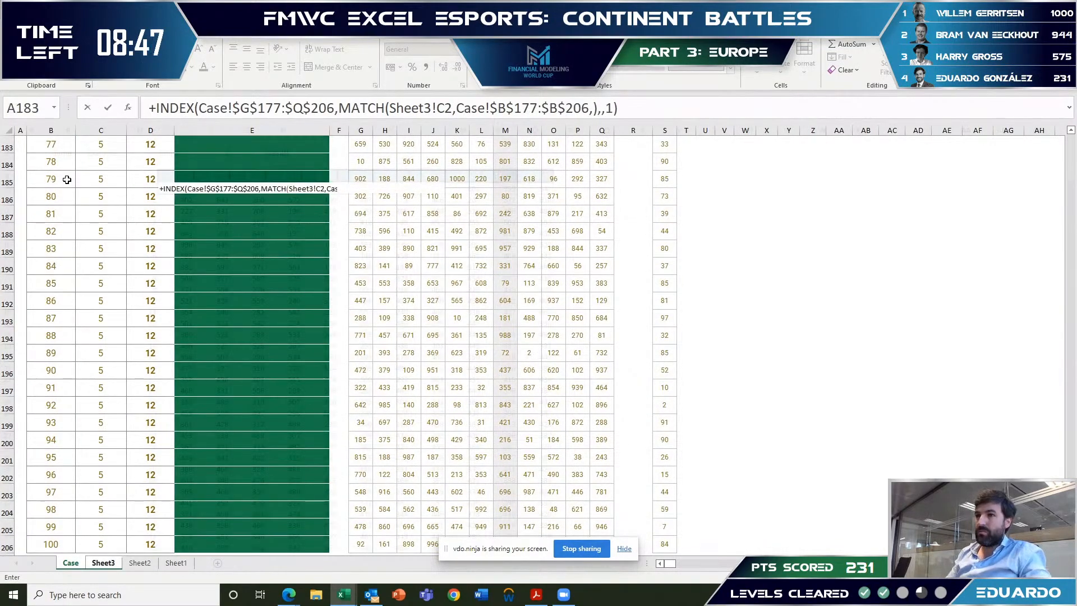
key(Return)
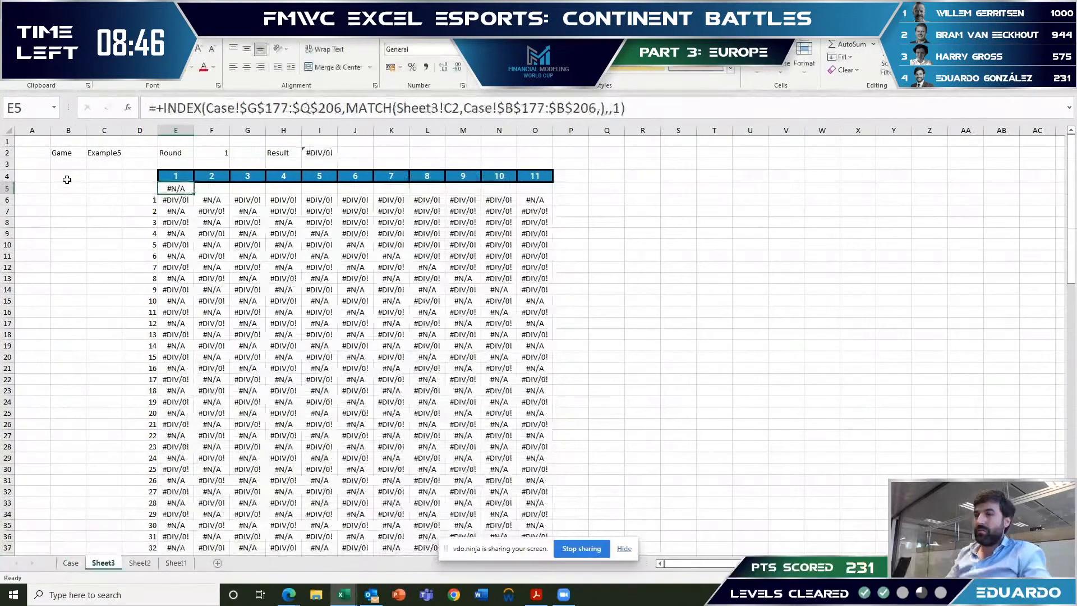
- Remove the empty column argument from the E5 INDEX formula so that 1 becomes its column number
key(F2)
key(Escape)
key(F2)
key(Escape)
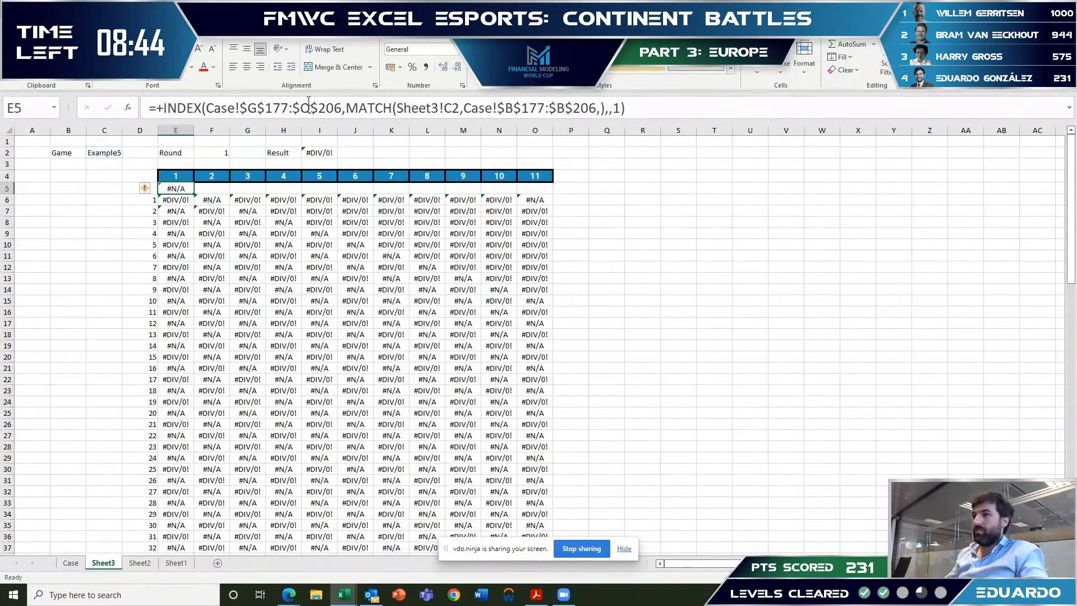
click(621, 112)
key(BackSpace)
key(BackSpace)
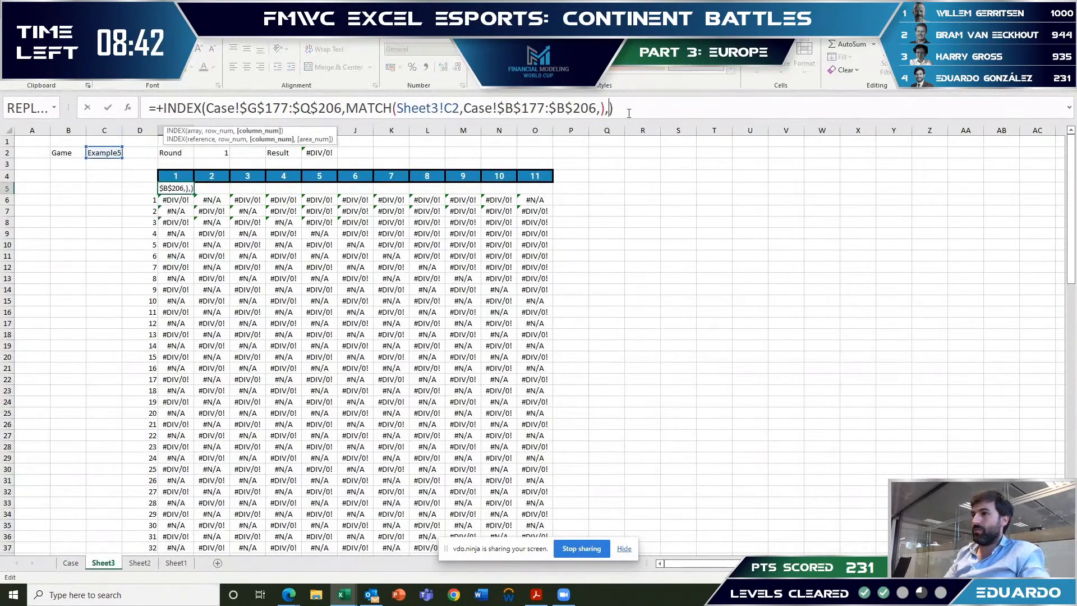
text(1)
key(ctrl+Return)
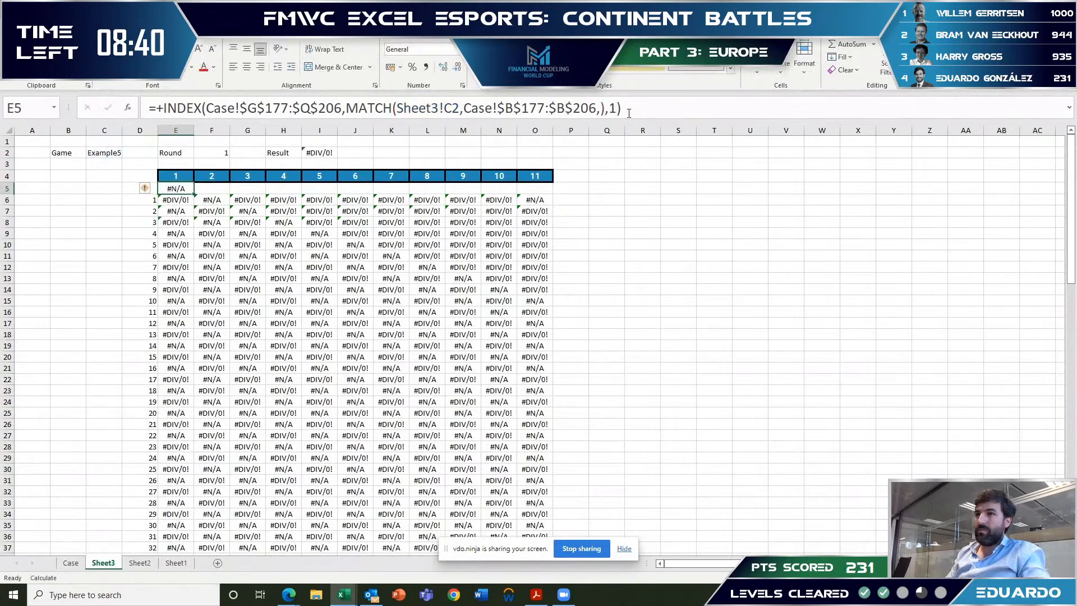
- Set the game number in C2 to 71
click(440, 109)
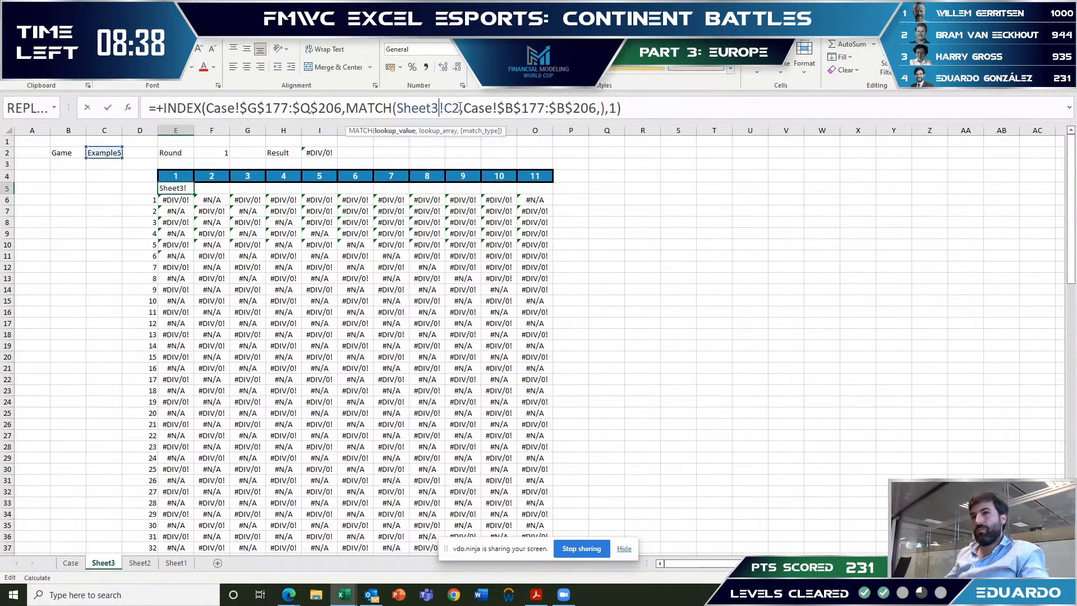
key(Escape)
click(106, 151)
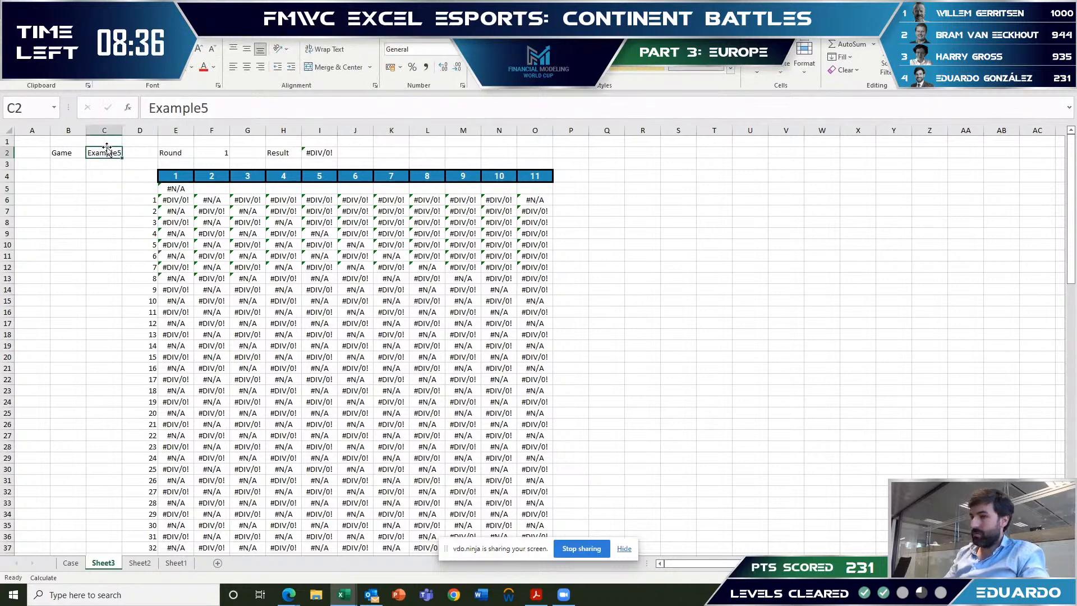
text(71)
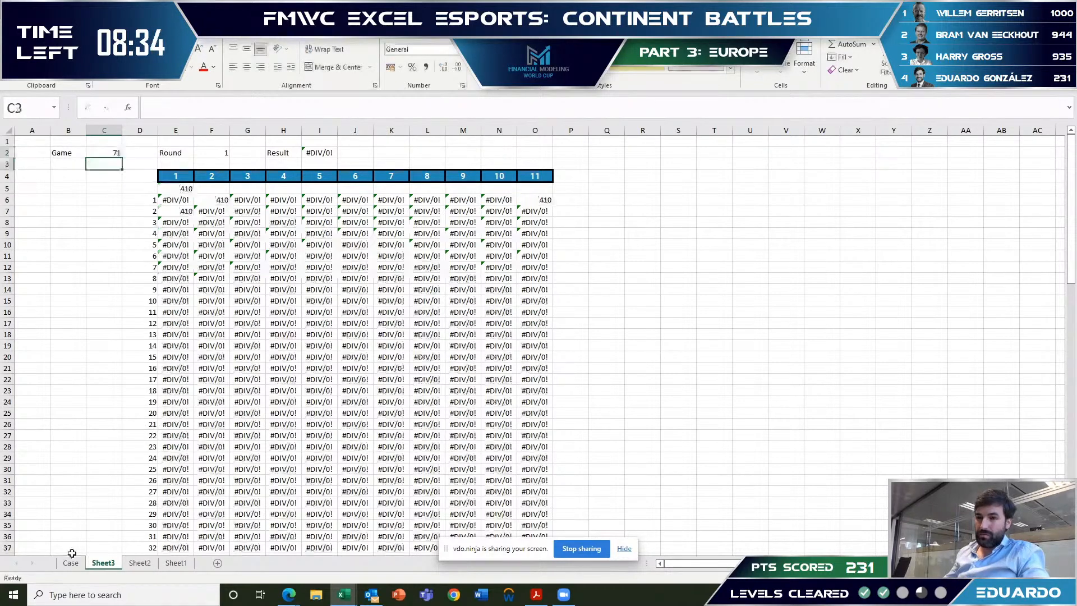
key(Return)
- Check the Level 5 sequences on the Case sheet and insert an empty column argument before the 1 in Sheet3's E5 INDEX formula
click(71, 562)
scroll(112, 553, up, 6)
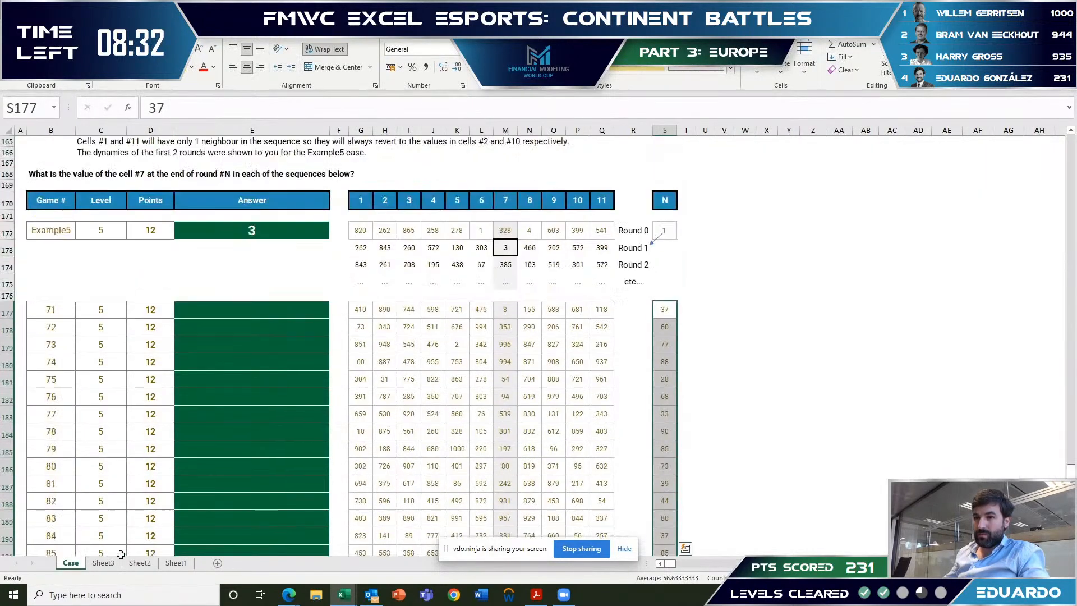
click(98, 553)
click(103, 563)
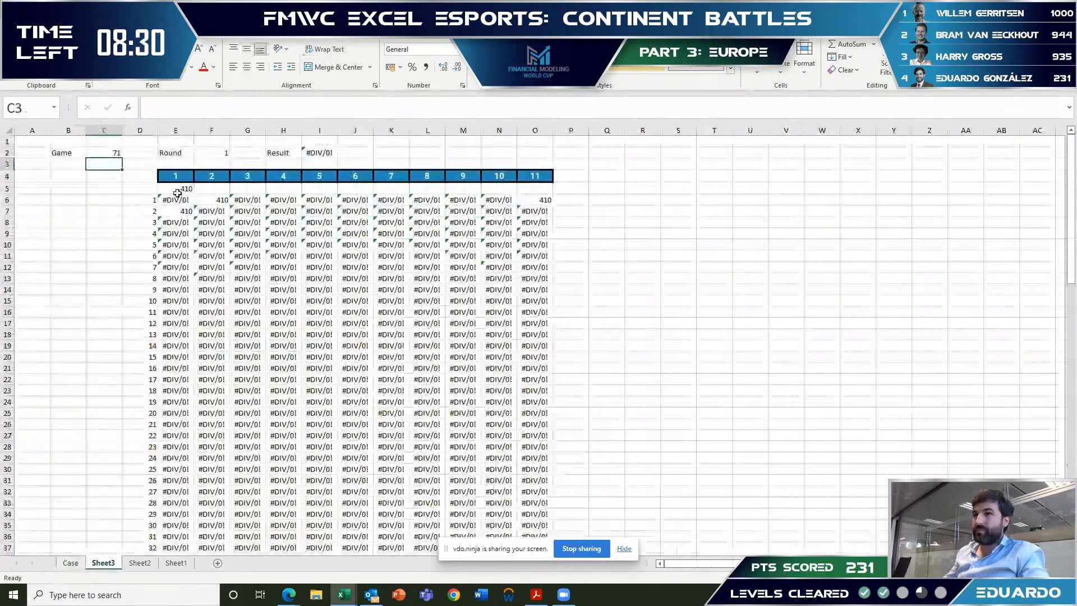
click(176, 188)
click(602, 108)
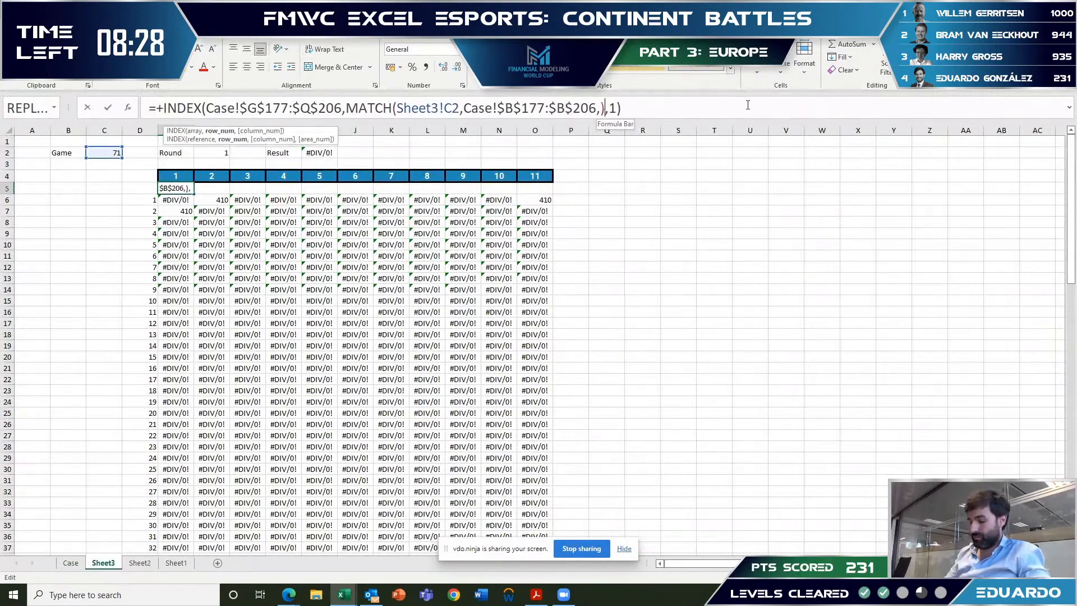
text())
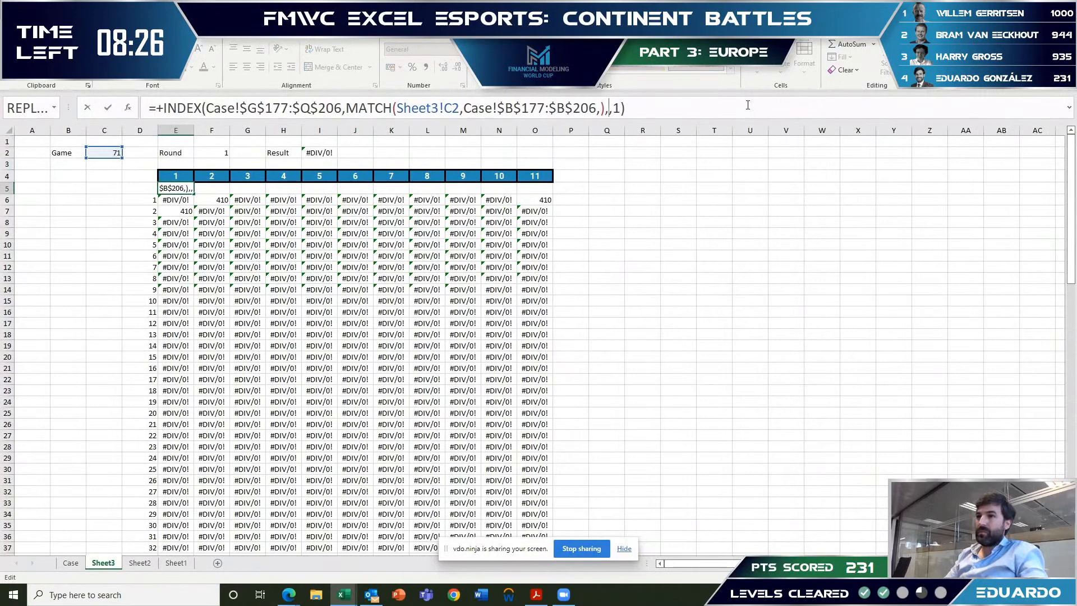
key(ctrl+Return)
- Start a SEQUENCE formula with 90 rows in S4 of Sheet3
click(669, 173)
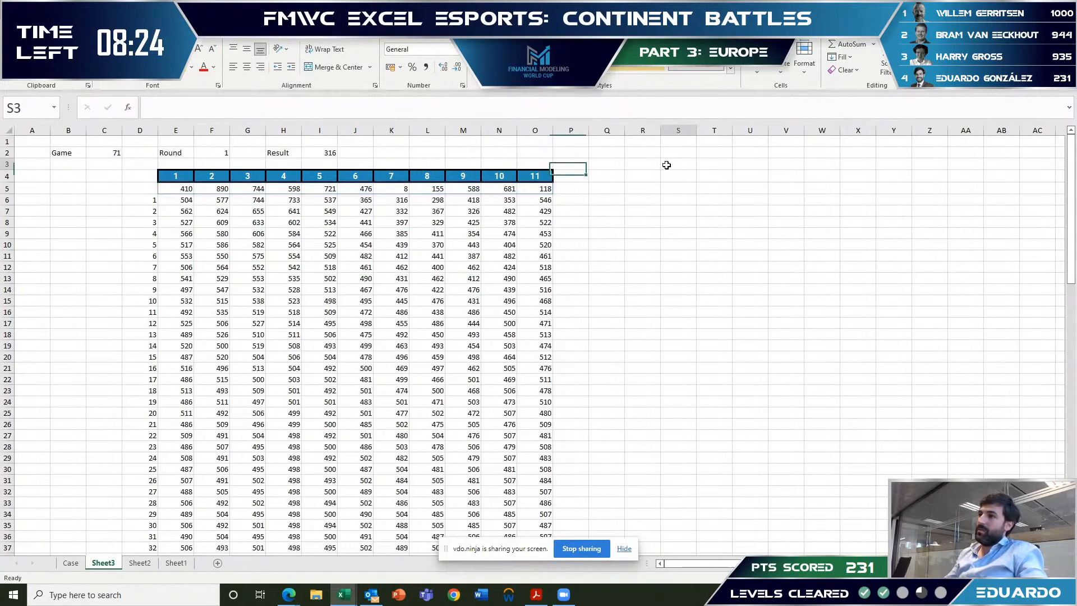
text(+6)
key(Escape)
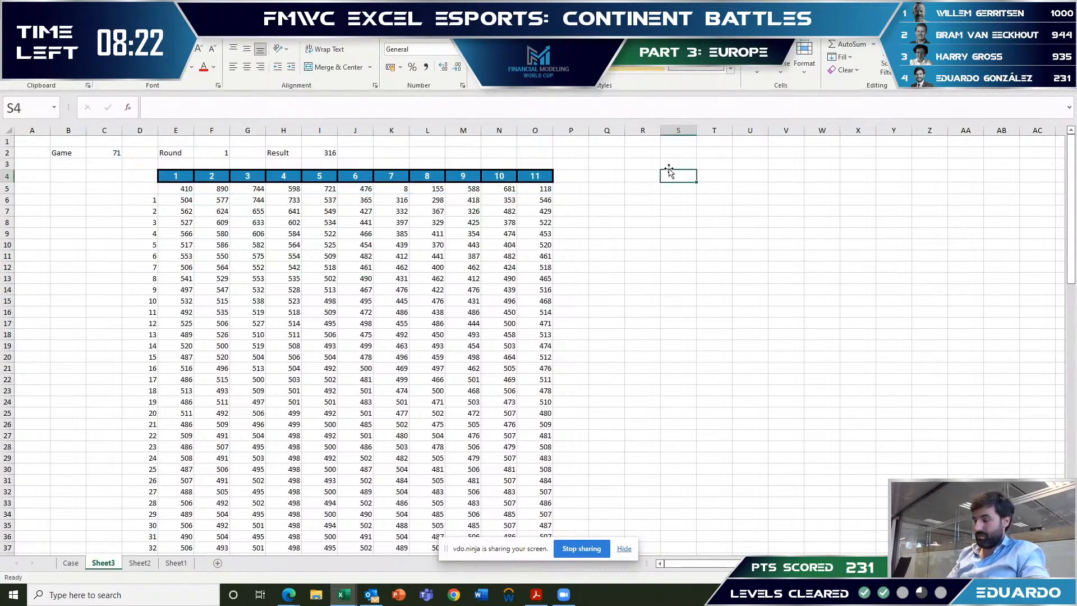
text(+SEQUENCE(90)
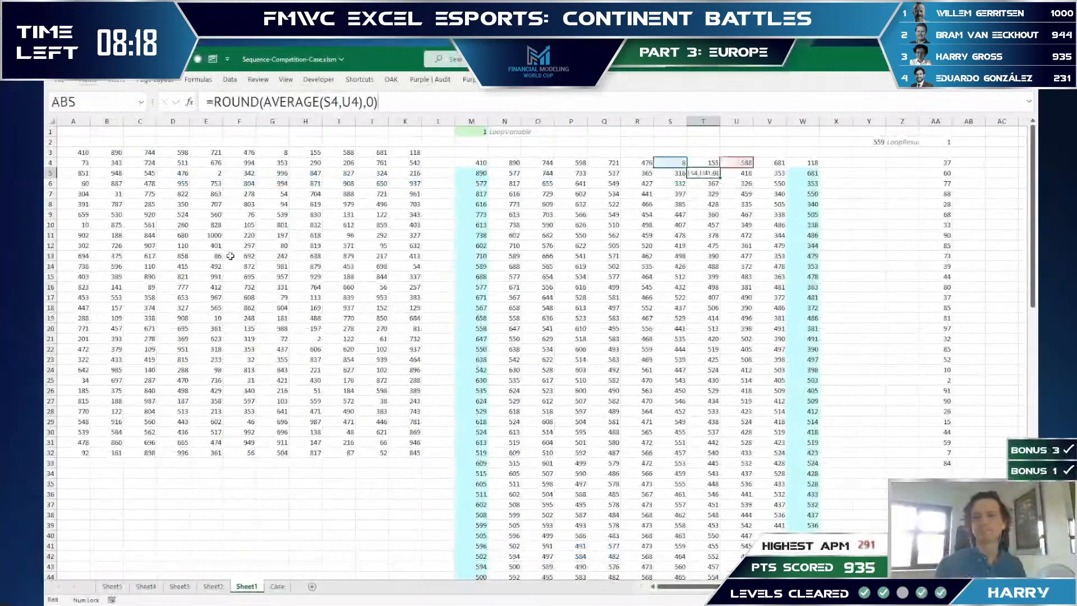
- Look through the sheets of Sequence-Competition-Case.xlsm, including the Level 5 rules and example on the Case sheet
key(Tab)
key(ctrl+Page_Up)
key(ctrl+Page_Up)
key(ctrl+Page_Up)
key(ctrl+Page_Up)
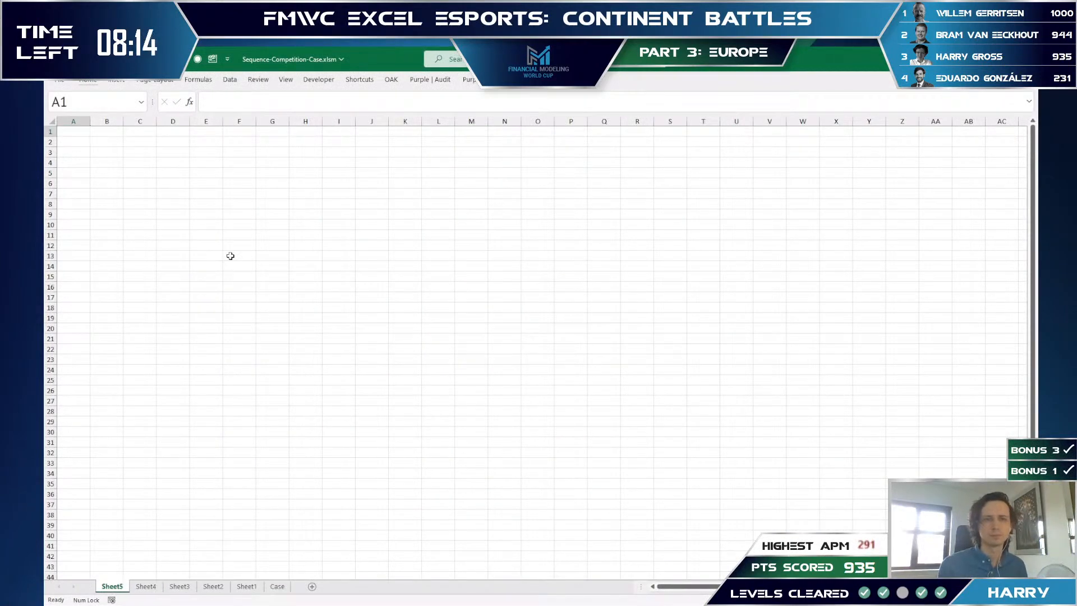
key(ctrl+Page_Down)
key(ctrl+Page_Down)
key(ctrl+Page_Down)
key(ctrl+Page_Down)
key(ctrl+Page_Down)
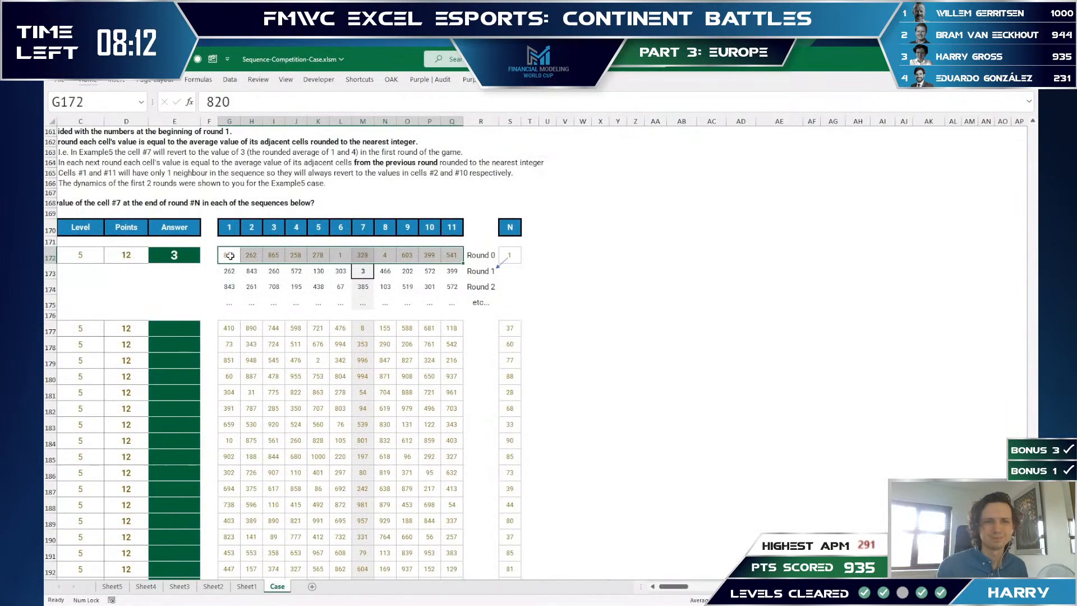
key(ctrl+Page_Up)
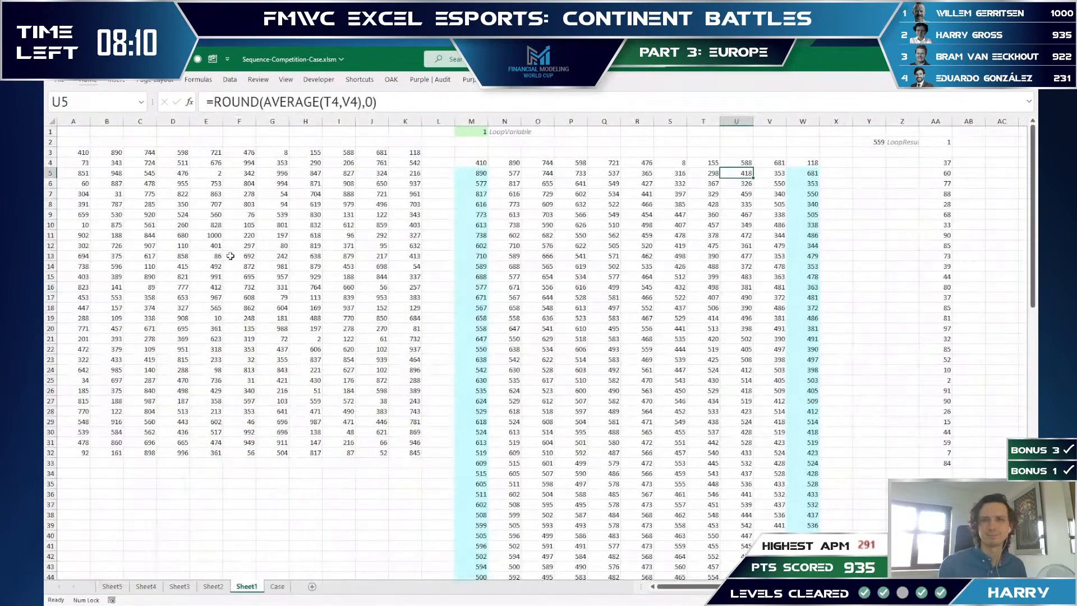
- Inspect Sheet1's rounded-average formulas in row 5 and the INDEX formula that loads the sequence in row 4
key(ctrl+Left)
key(Right)
key(F2)
key(Escape)
key(Right)
key(Right)
key(F2)
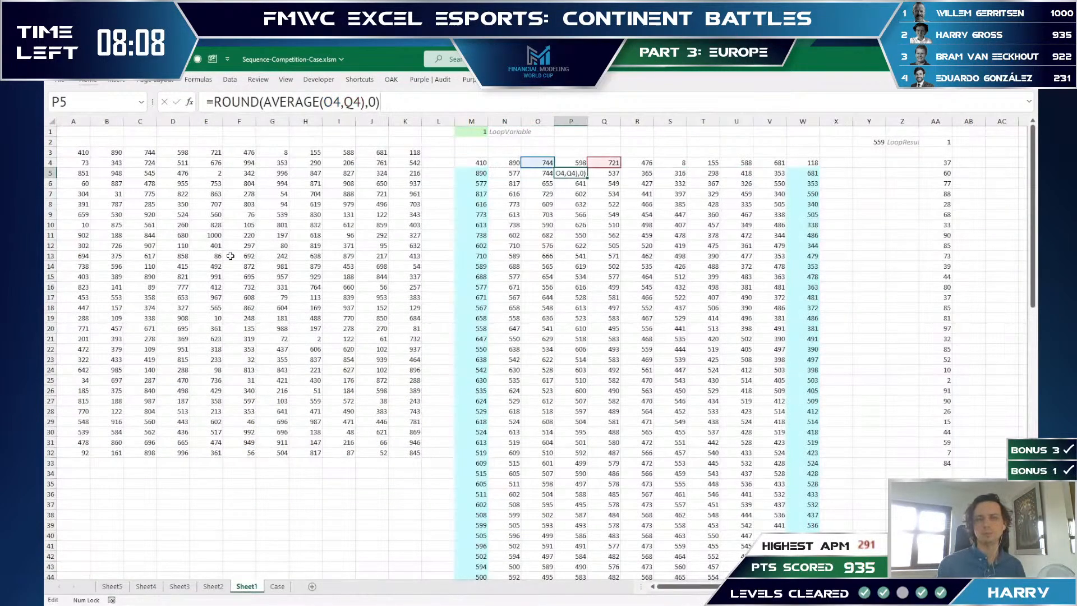
key(Escape)
key(Right)
key(Right)
key(Up)
key(Right)
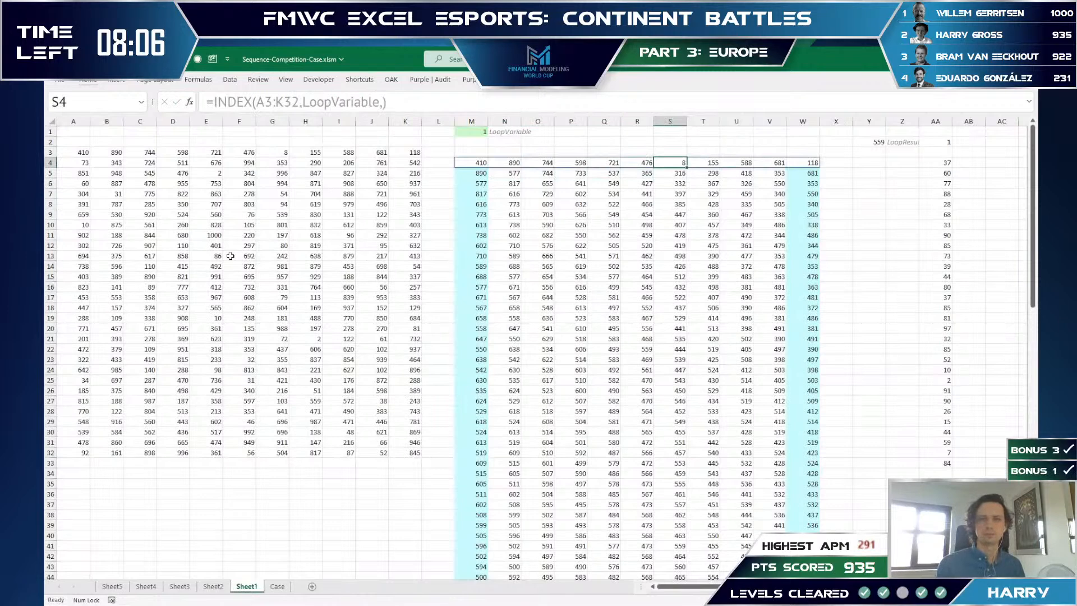
key(Up)
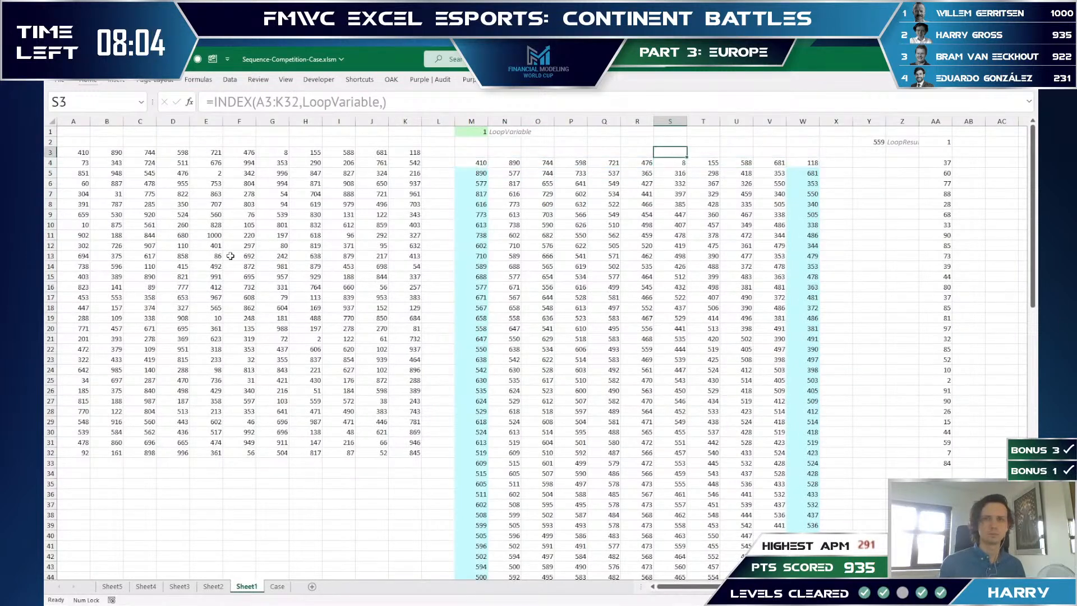
- Remove the +1 from the row argument of the LoopResult INDEX formula in Y2
key(Up)
key(Right)
key(Right)
key(Right)
key(Right)
key(Right)
key(Right)
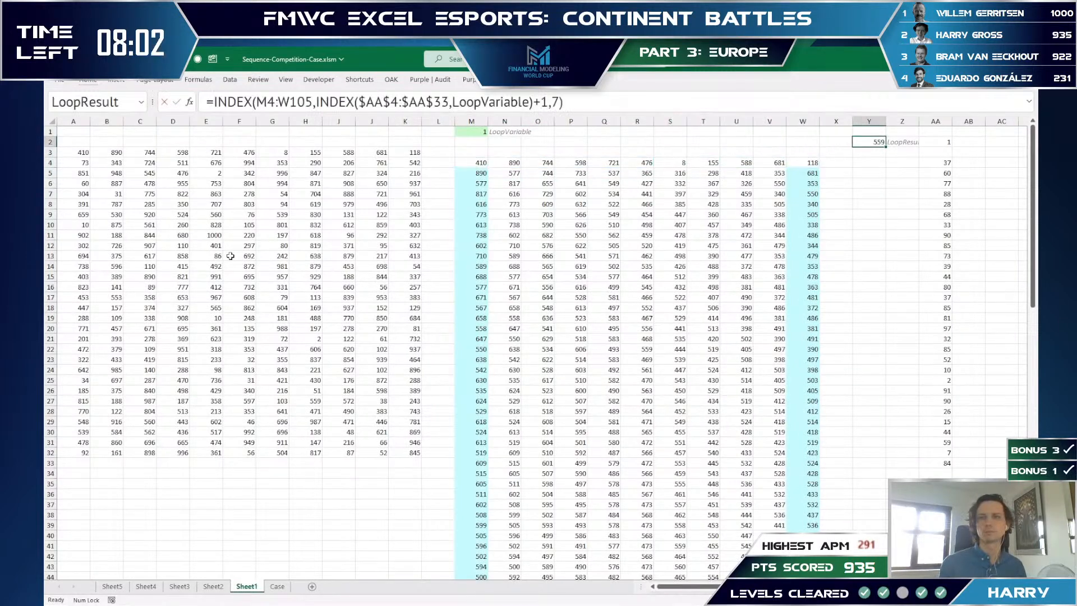
key(F2)
key(Left)
key(Left)
key(Left)
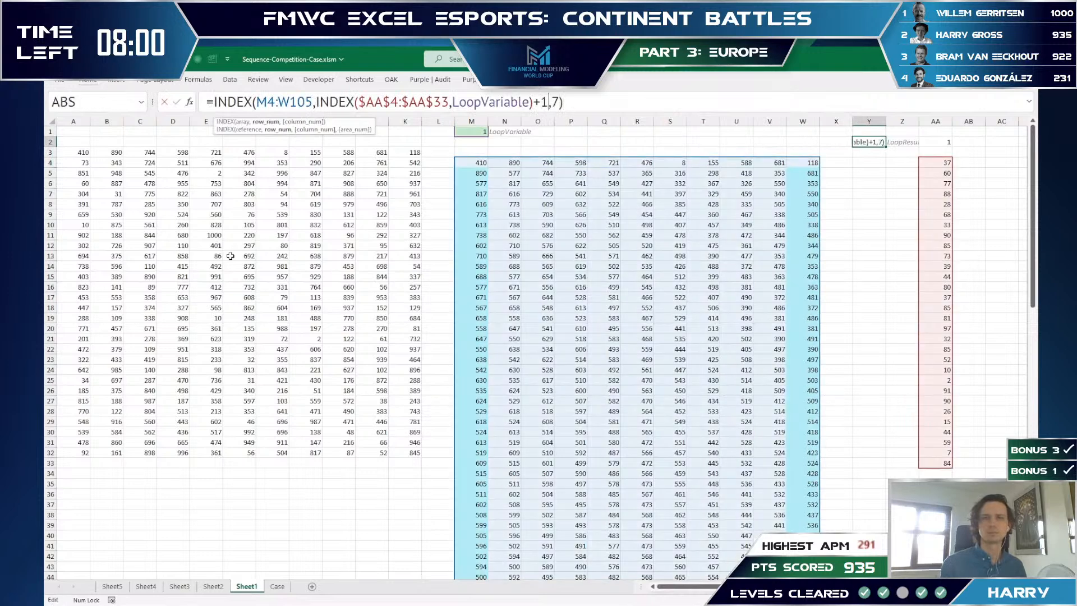
key(BackSpace)
key(BackSpace)
key(ctrl+Return)
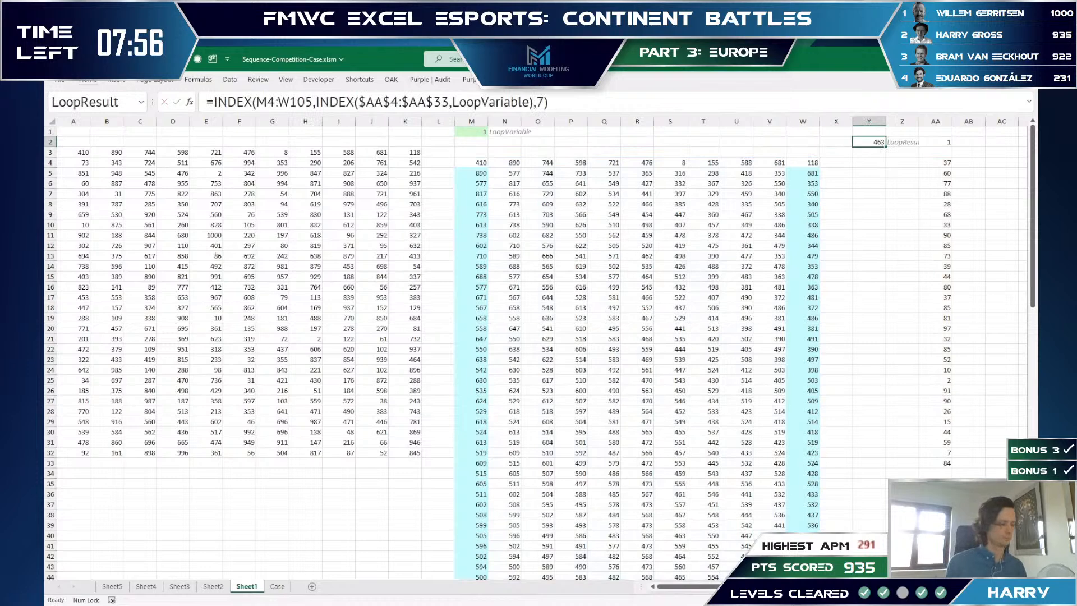
- Review the Iterator macro in the VBA editor and return to Sheet1
key(alt+Tab)
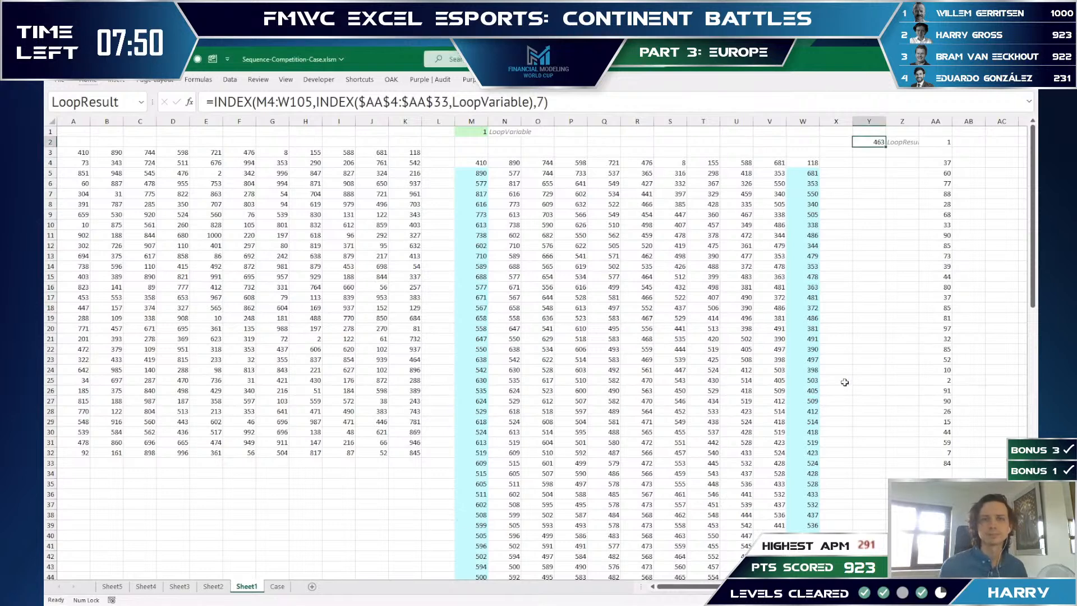
key(F2)
key(Escape)
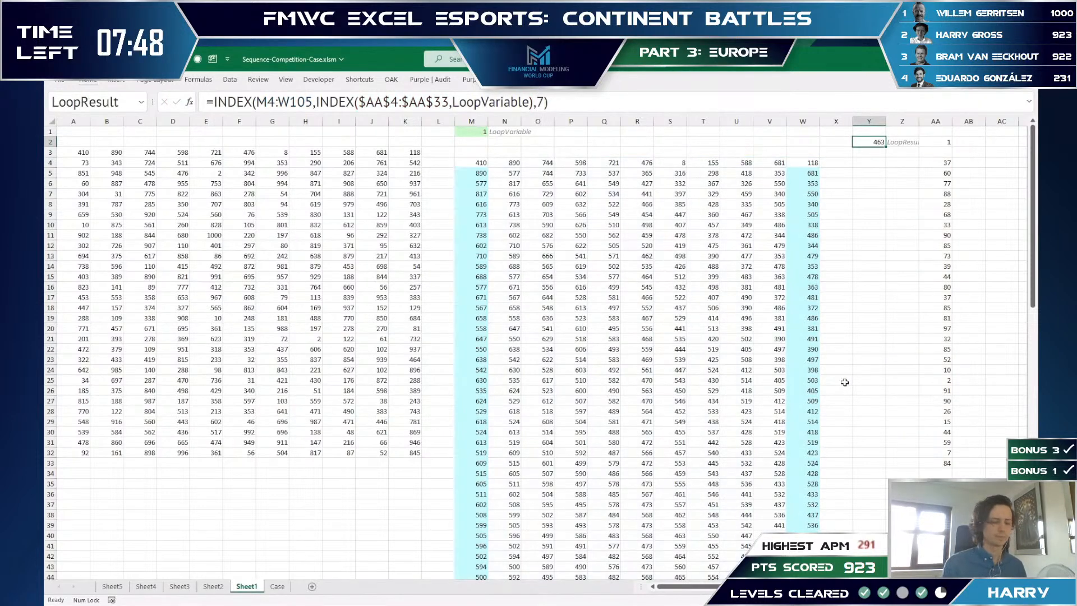
key(alt+F11)
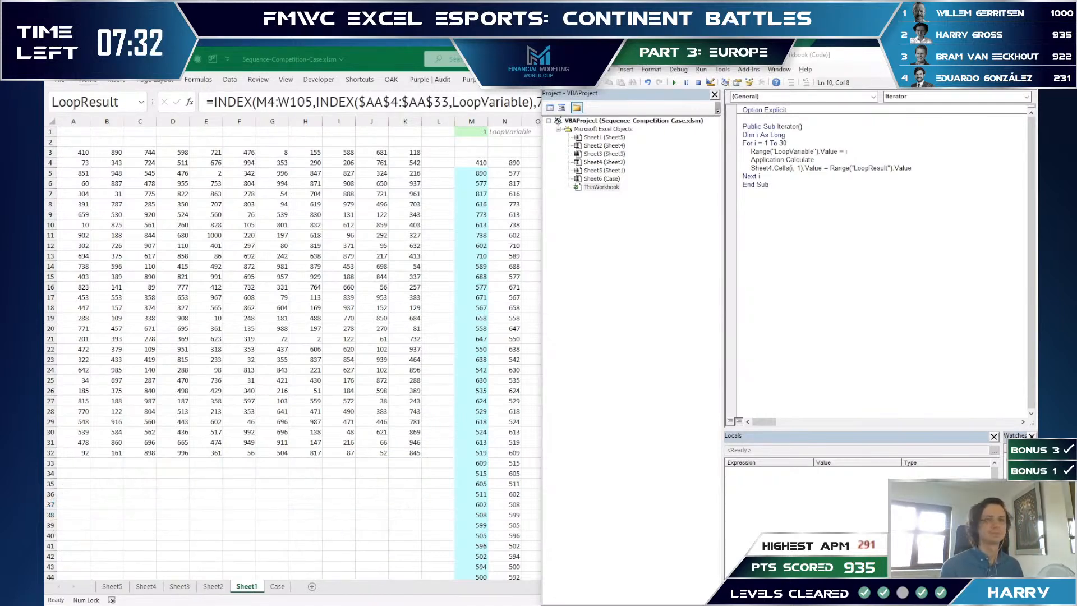
click(331, 368)
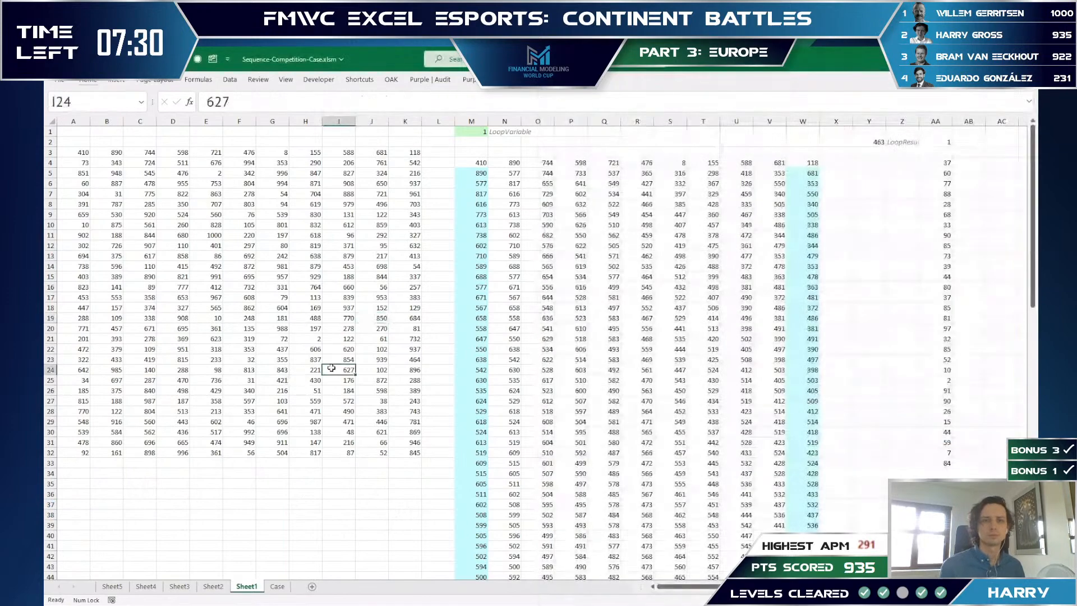
- Compare the Level 5 question on the Case sheet with the Sheet1 model and the stored results on Sheet2
key(ctrl+Page_Down)
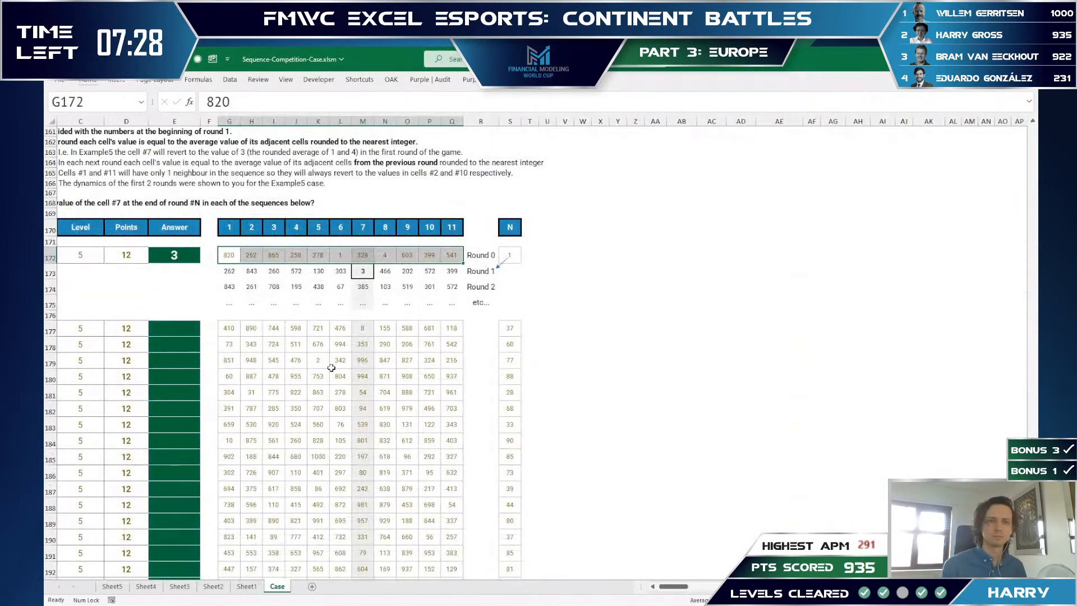
key(Page_Down)
key(Page_Up)
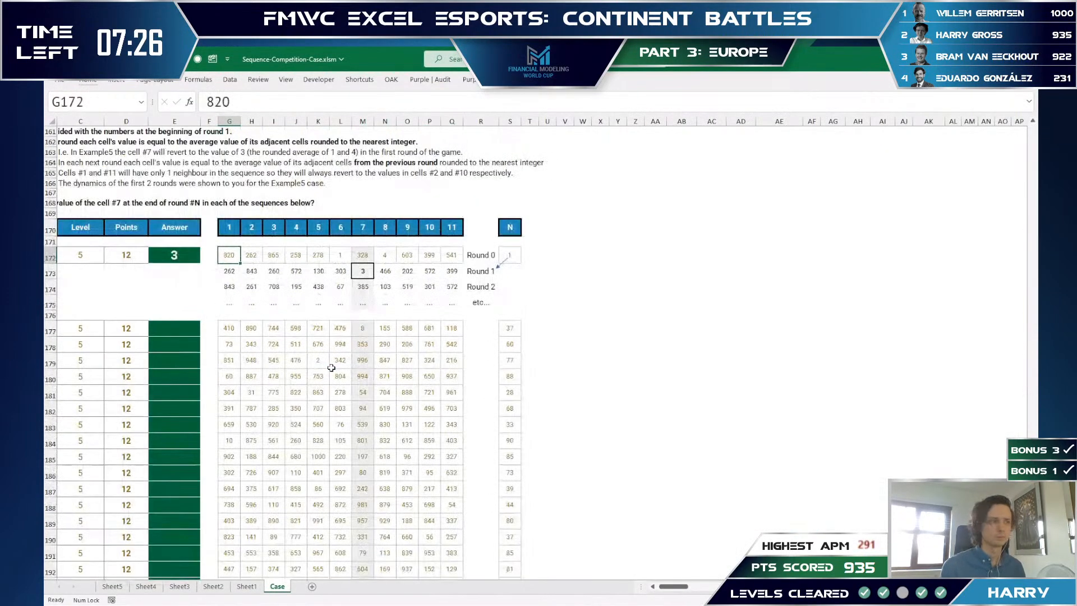
key(ctrl+Page_Up)
key(Left)
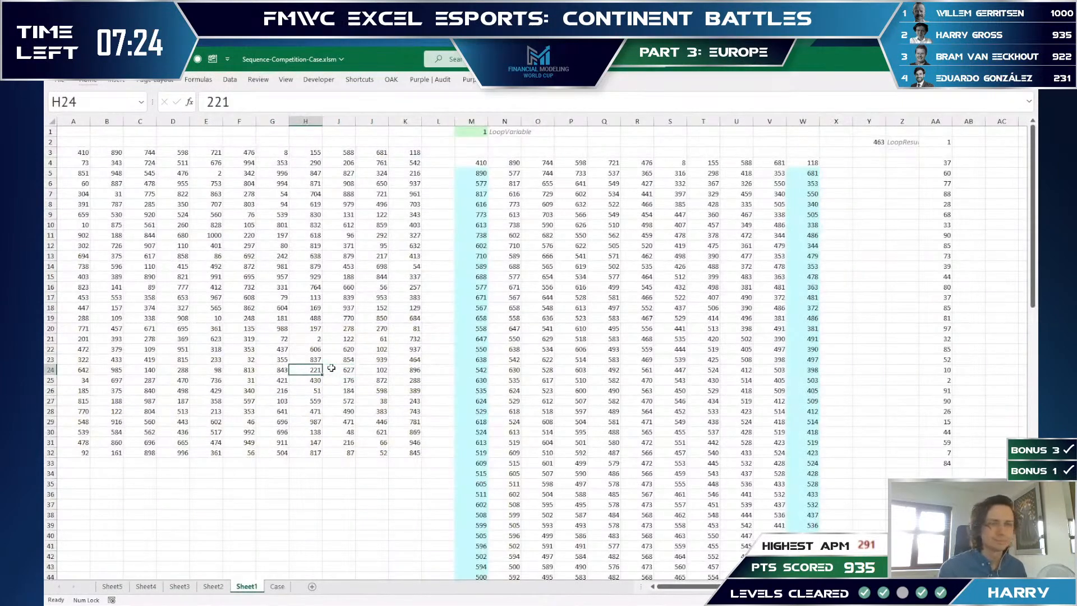
key(Right)
key(ctrl+Page_Up)
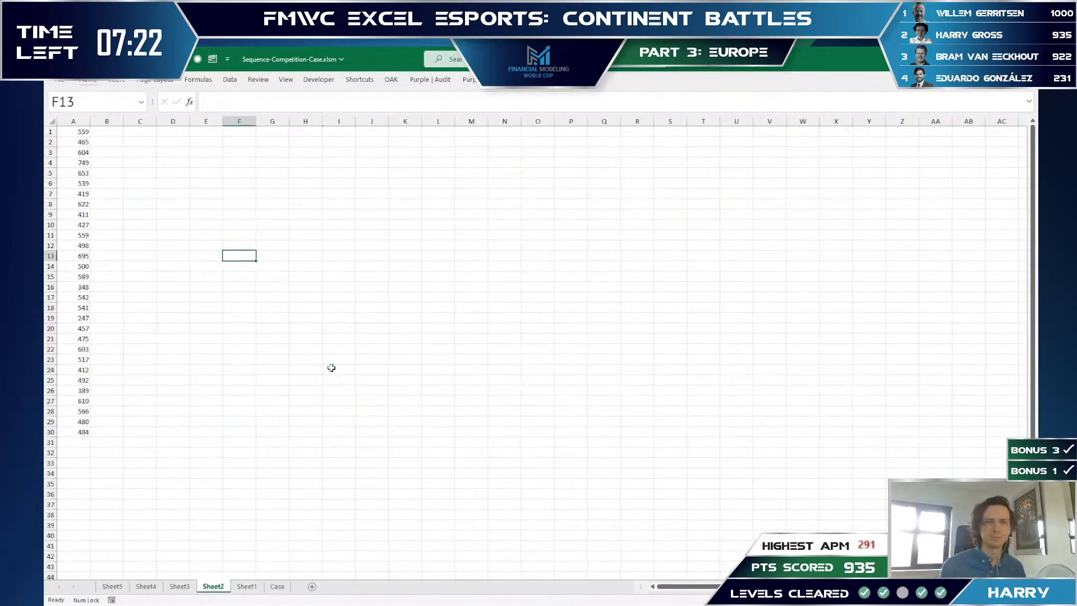
key(ctrl+Page_Down)
key(ctrl+Page_Down)
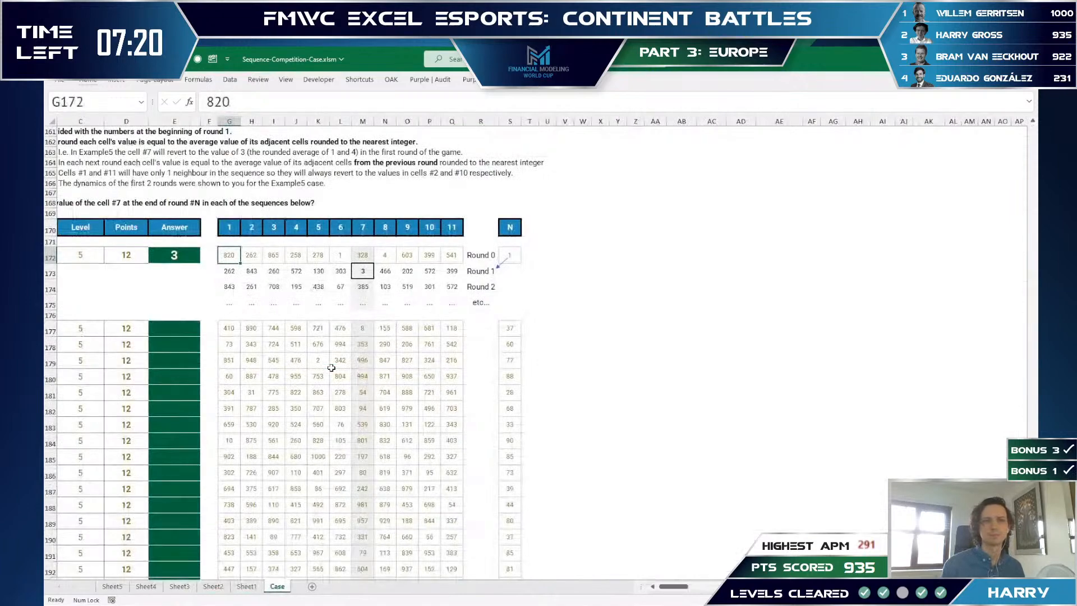
- Read the bonus questions near the beginning of the Case sheet
key(Page_Up)
key(Page_Up)
key(Page_Up)
key(Page_Up)
key(Page_Up)
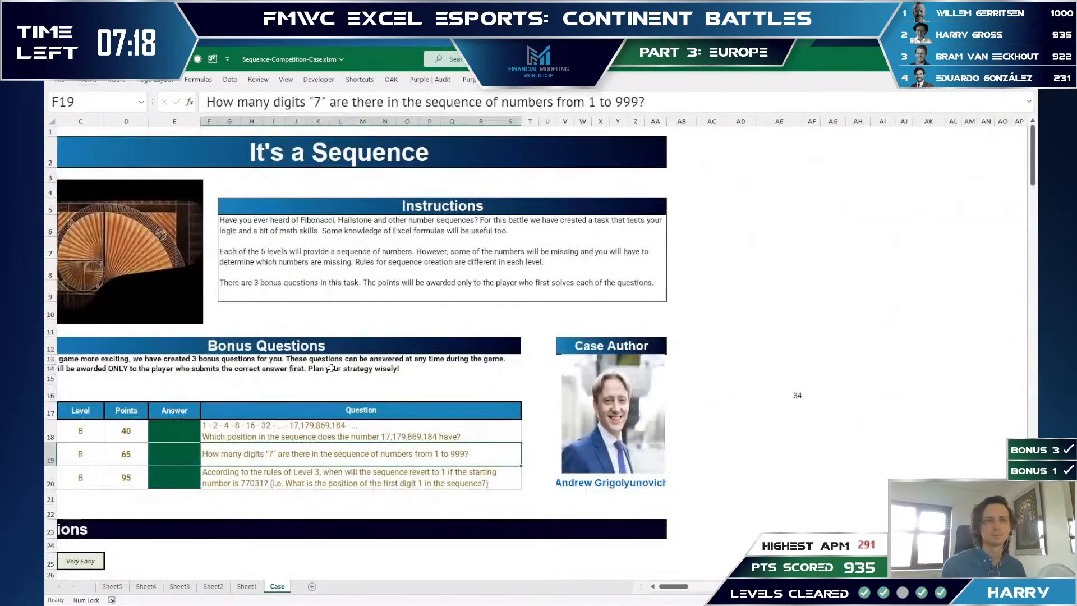
key(Home)
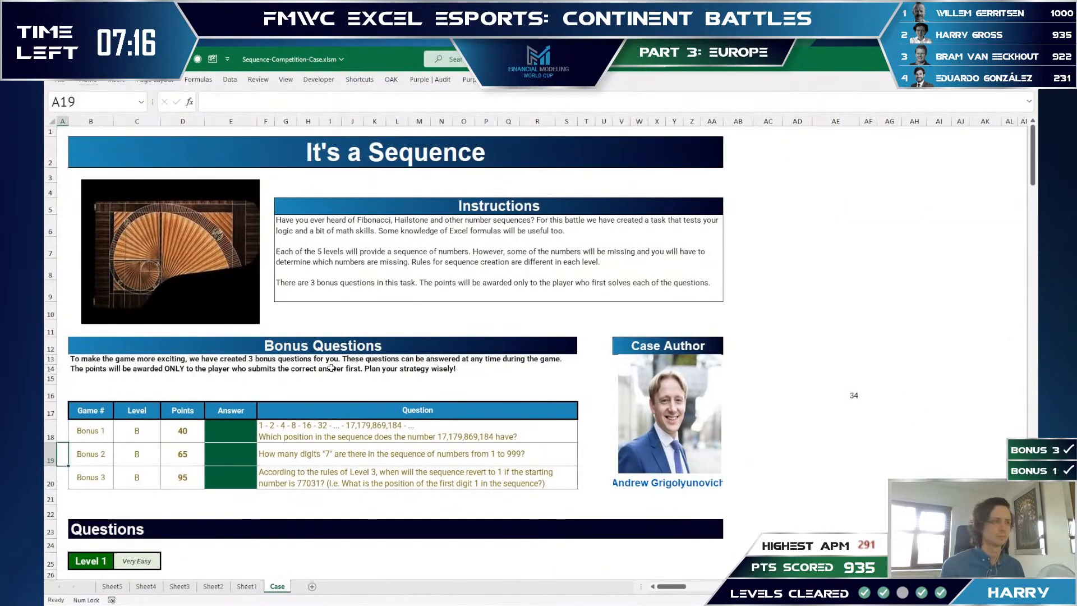
key(alt+Tab)
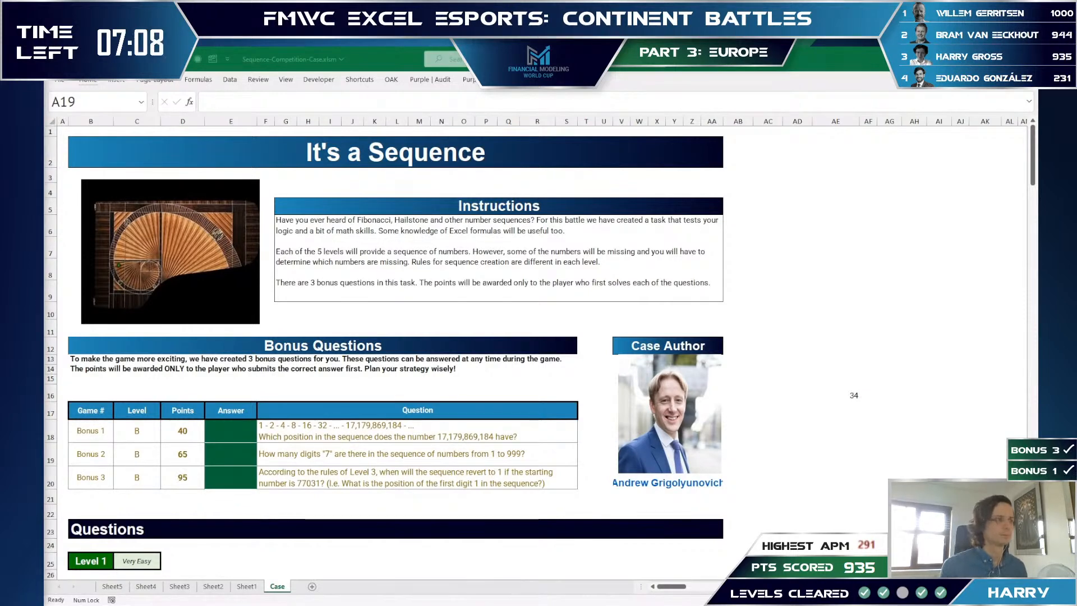
click(326, 422)
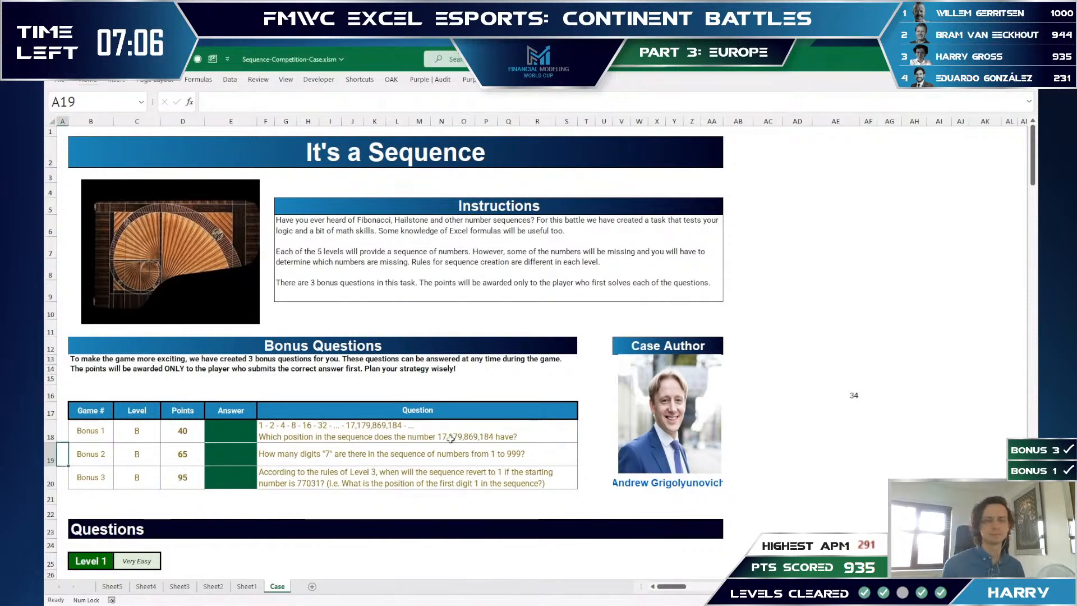
- Examine the Level 4 Fibonacci workings along row 141 of the Case sheet, out to the last calculated column
key(Page_Down)
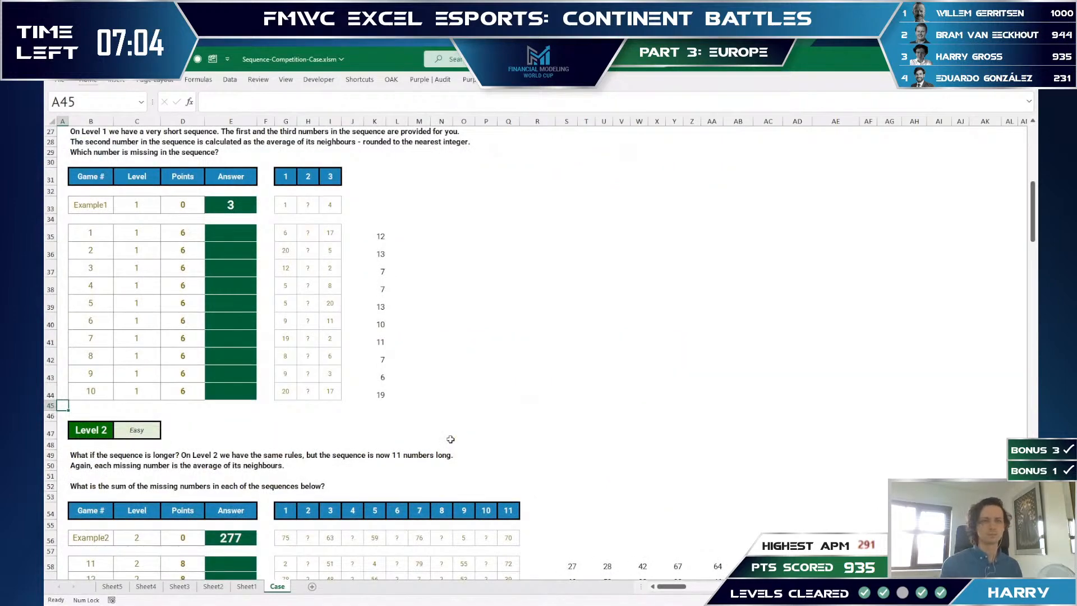
key(Page_Down)
key(Page_Down)
key(Page_Down)
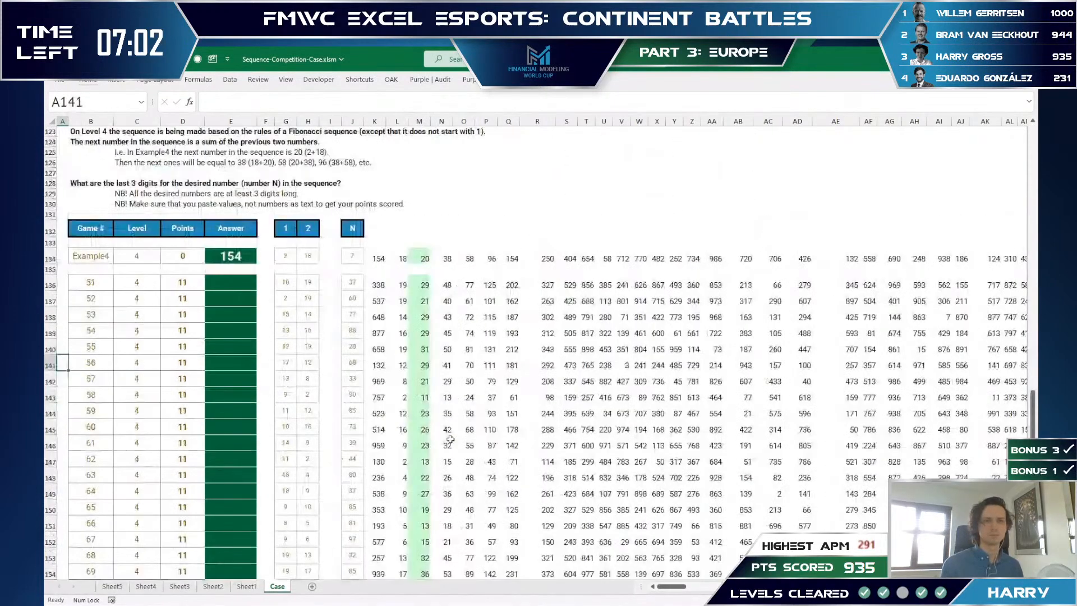
key(ctrl+Right)
key(ctrl+Right)
key(ctrl+Right)
key(ctrl+Right)
key(ctrl+Right)
key(ctrl+Right)
key(ctrl+Right)
key(ctrl+Right)
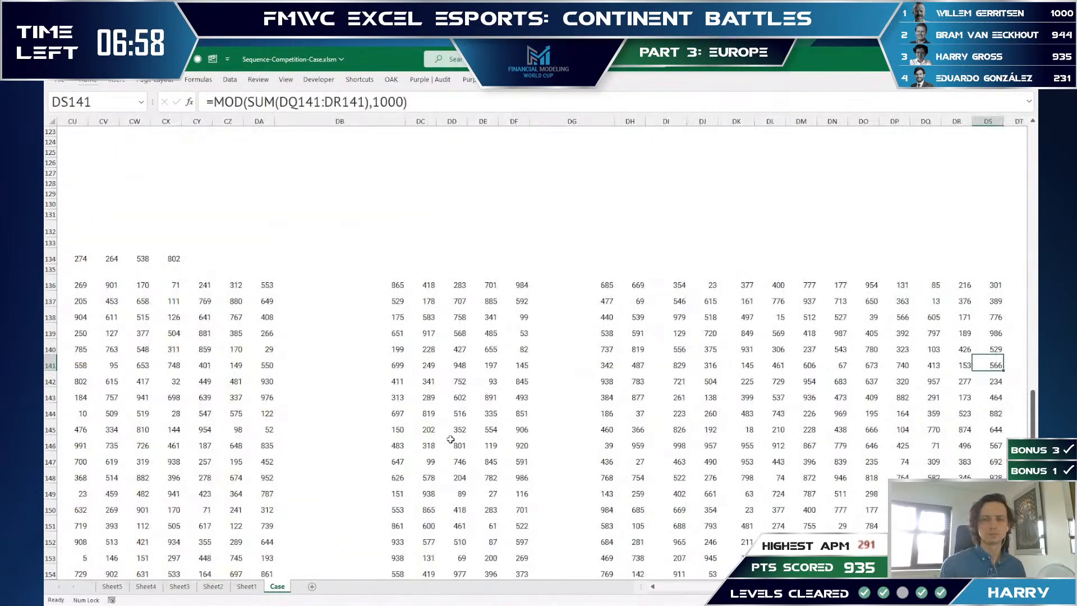
key(ctrl+Right)
key(ctrl+Left)
key(ctrl+Left)
key(ctrl+Left)
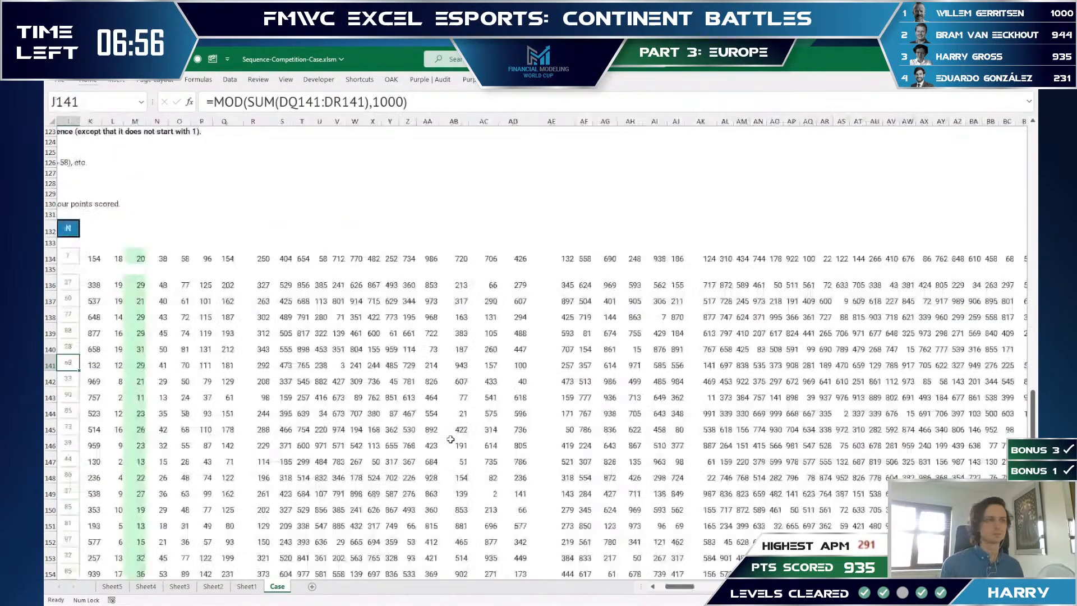
- Check the Level 4 formulas for the first game in row 136, from its last column DS back to its starting values
key(ctrl+Right)
key(ctrl+Right)
key(ctrl+Up)
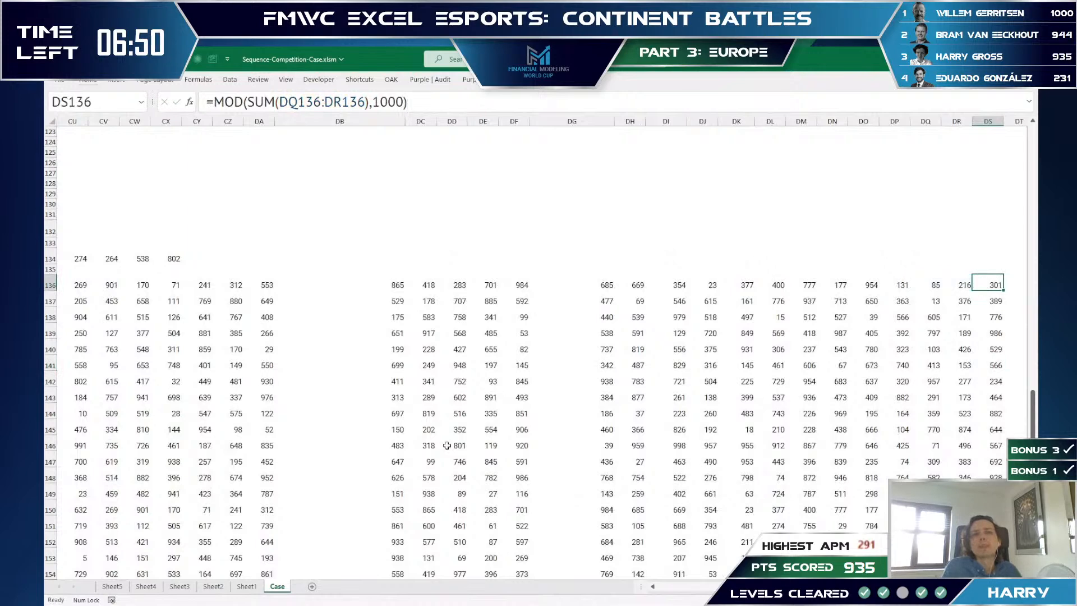
key(ctrl+Left)
key(ctrl+Left)
key(ctrl+Left)
key(ctrl+Left)
key(Left)
key(Right)
key(Right)
key(Right)
key(Right)
key(Right)
key(Right)
key(Right)
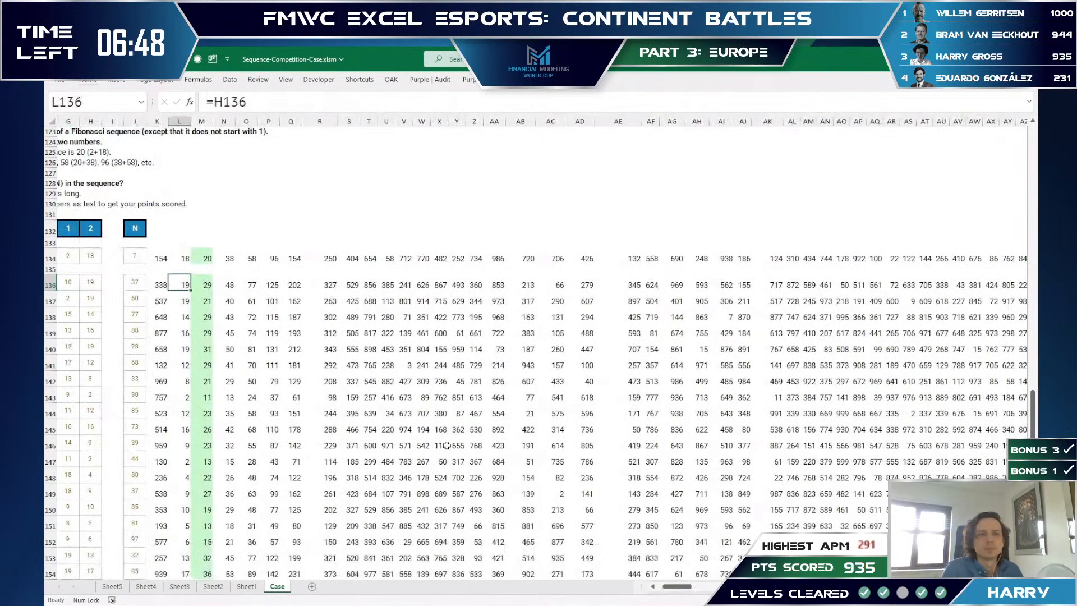
- Check the Level 4 formulas in L136 and N136, the Level 5 question and the starting sequences on Sheet1
key(F2)
key(Escape)
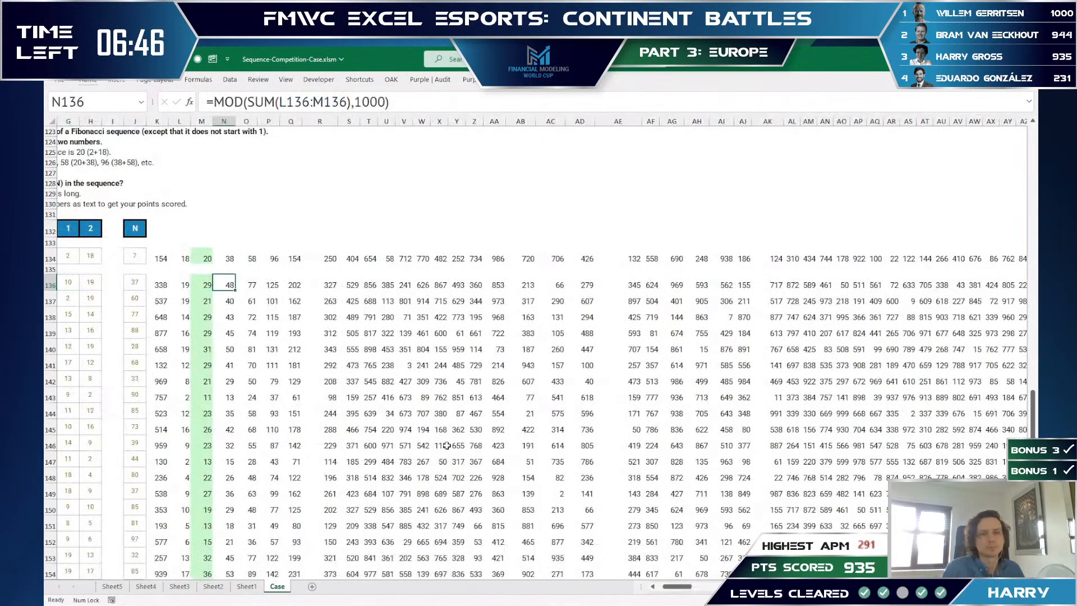
key(Page_Down)
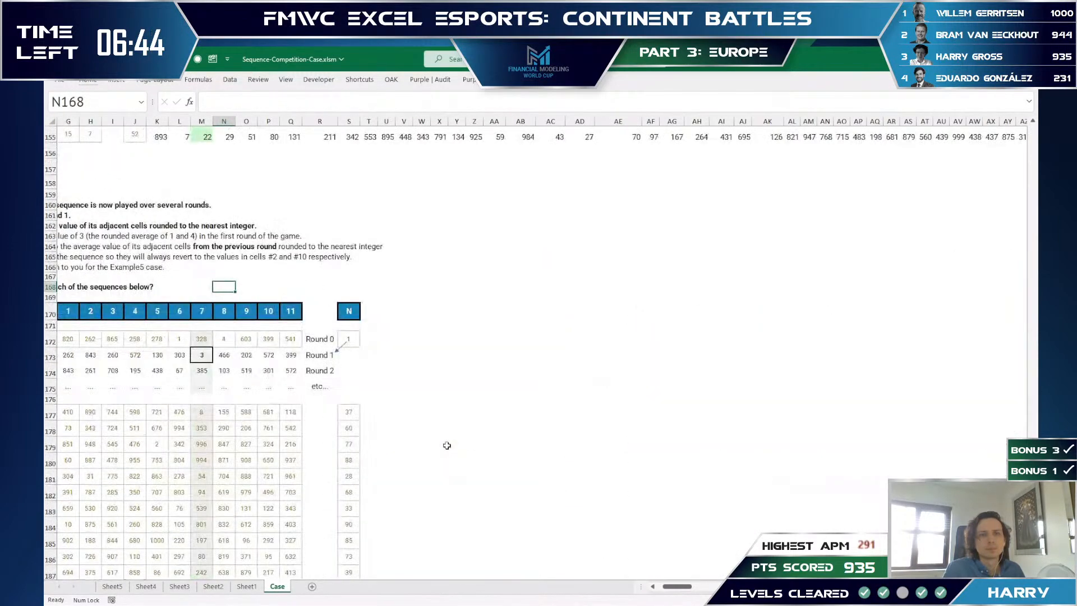
key(Left)
key(Home)
key(ctrl+Page_Up)
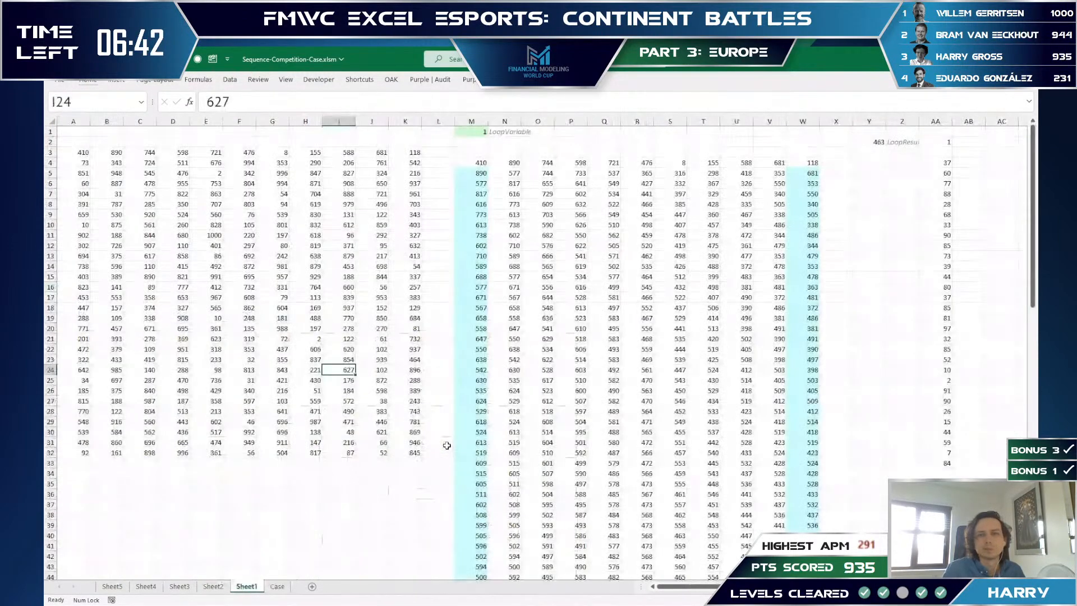
key(Home)
key(ctrl+Up)
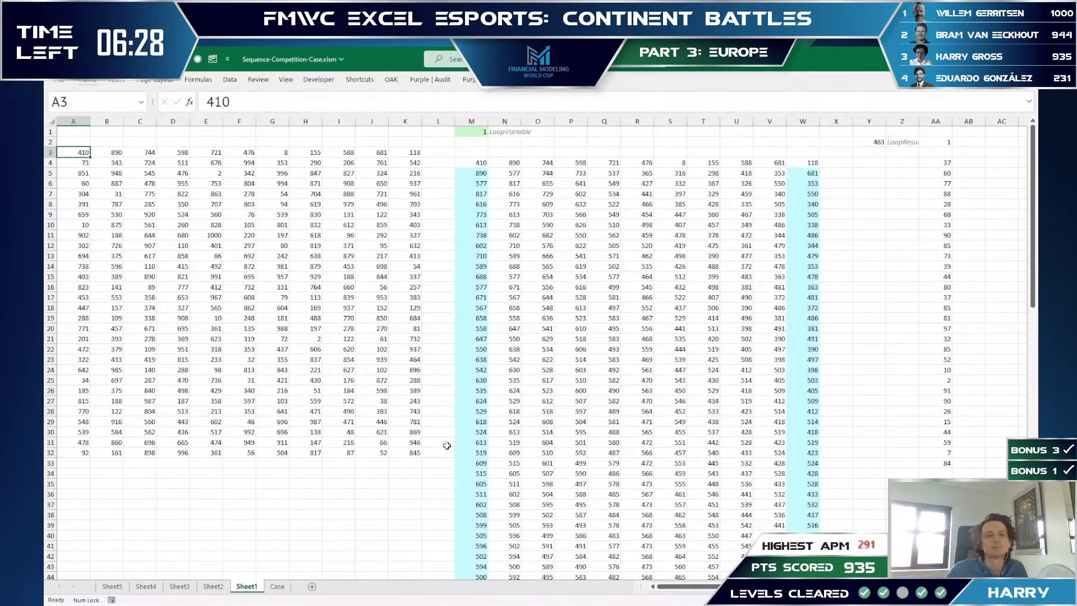
key(ctrl+Page_Down)
key(Page_Up)
key(ctrl+Up)
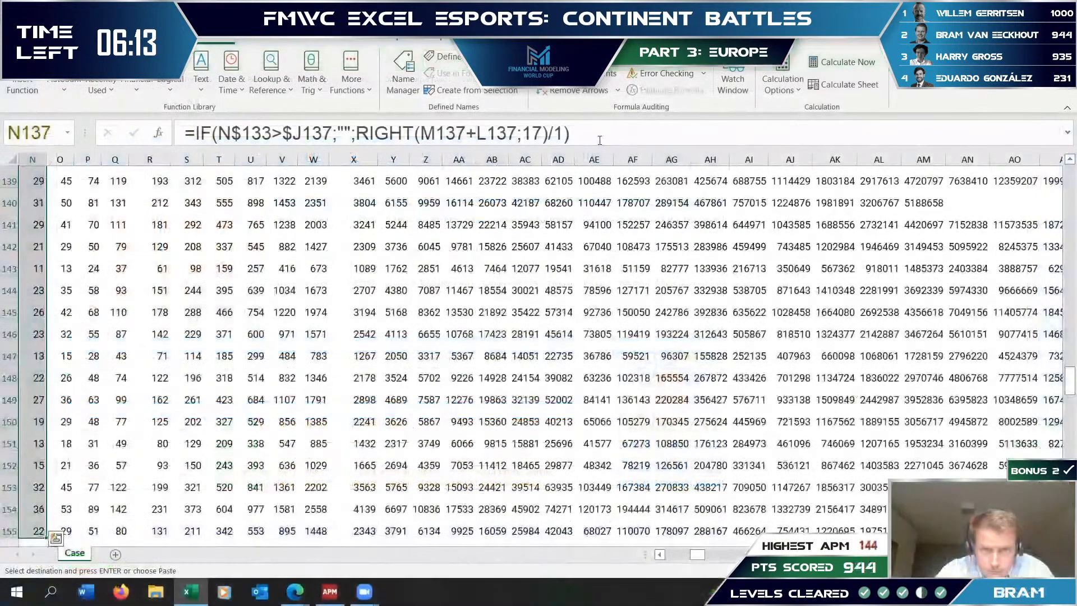
- Paste the Fibonacci formulas of row 136 over the Level 4 games in rows 137 to 155
scroll(561, 337, up, 2)
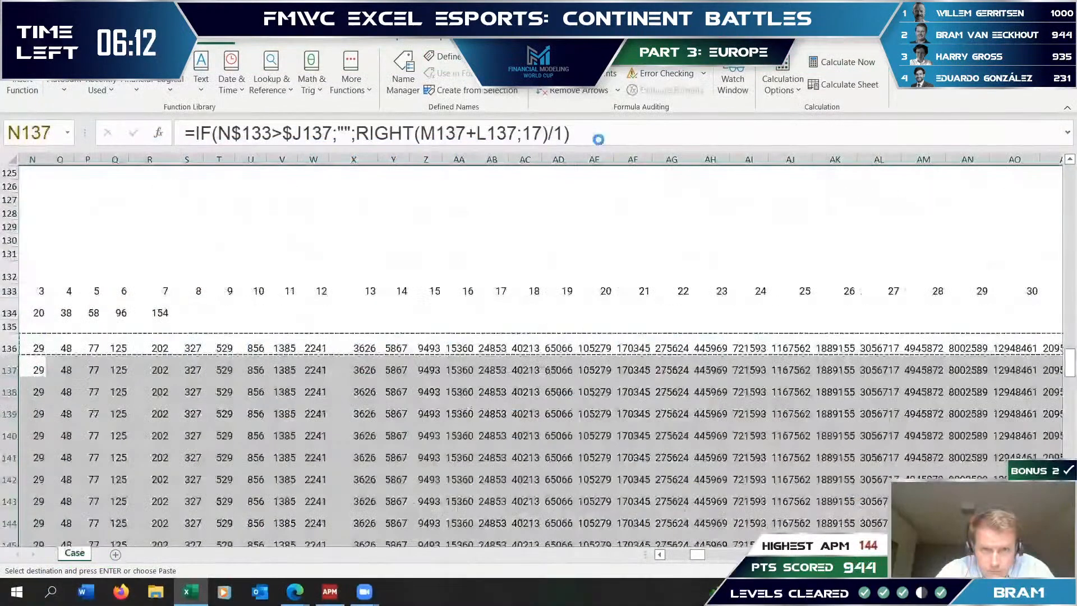
key(Left)
key(Up)
key(Left)
key(Left)
key(Left)
key(Left)
key(Left)
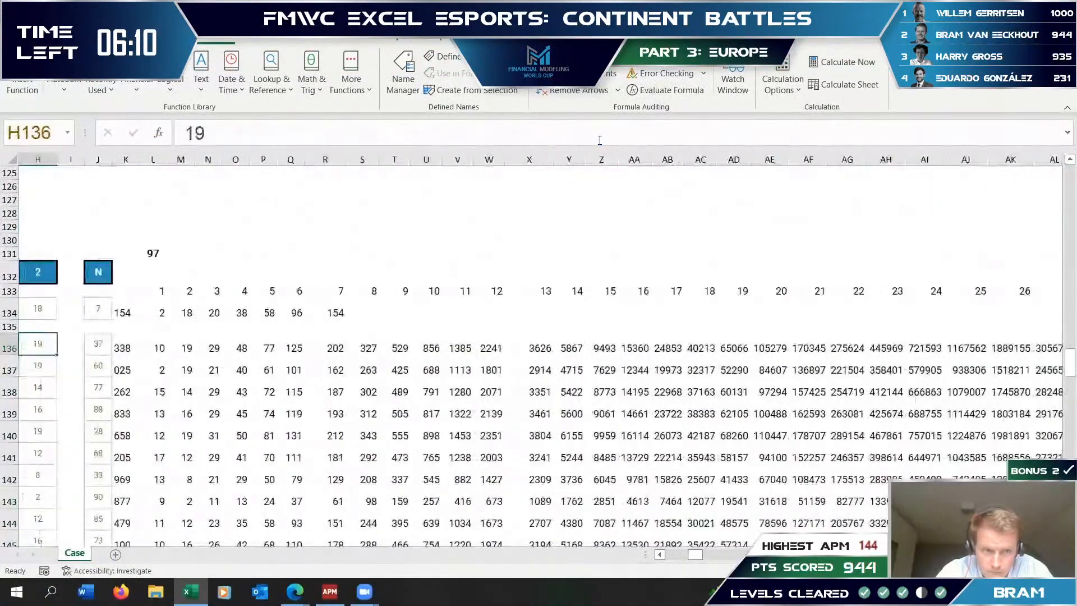
- Copy the Level 4 last-three-digit results in K136:K155, switch to the browser and return to the workbook
key(Right)
key(Right)
key(Right)
key(shift+Down)
key(shift+Down)
key(shift+Down)
key(shift+Down)
key(shift+Down)
key(shift+Down)
key(shift+Down)
key(shift+Down)
key(shift+Down)
key(shift+Down)
key(shift+Down)
key(shift+Down)
key(shift+Down)
key(shift+Down)
key(shift+Down)
key(shift+Down)
key(shift+Down)
key(shift+Down)
key(shift+Down)
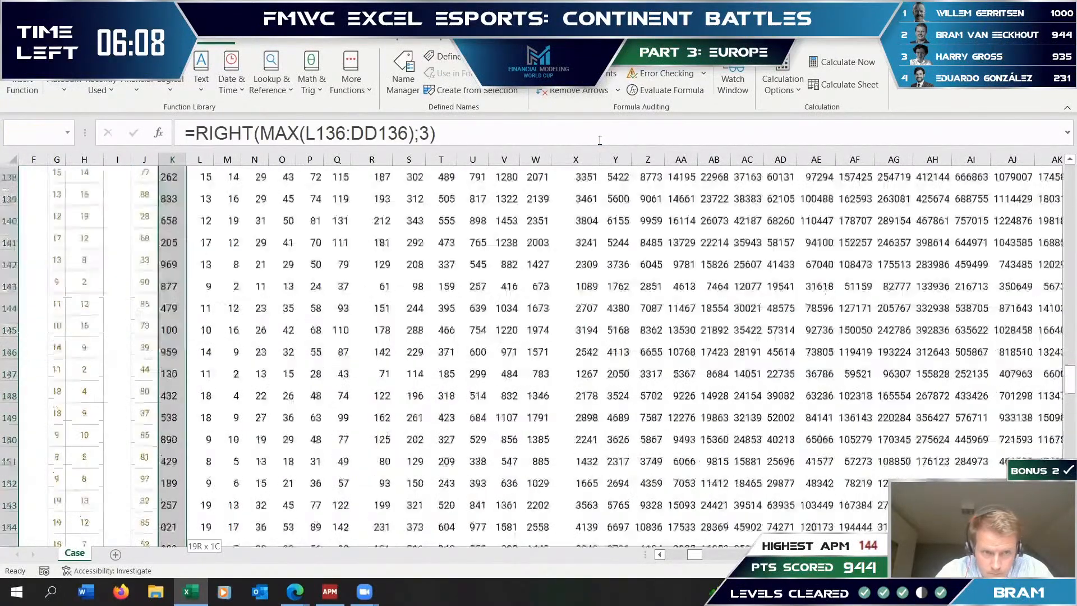
key(ctrl+c)
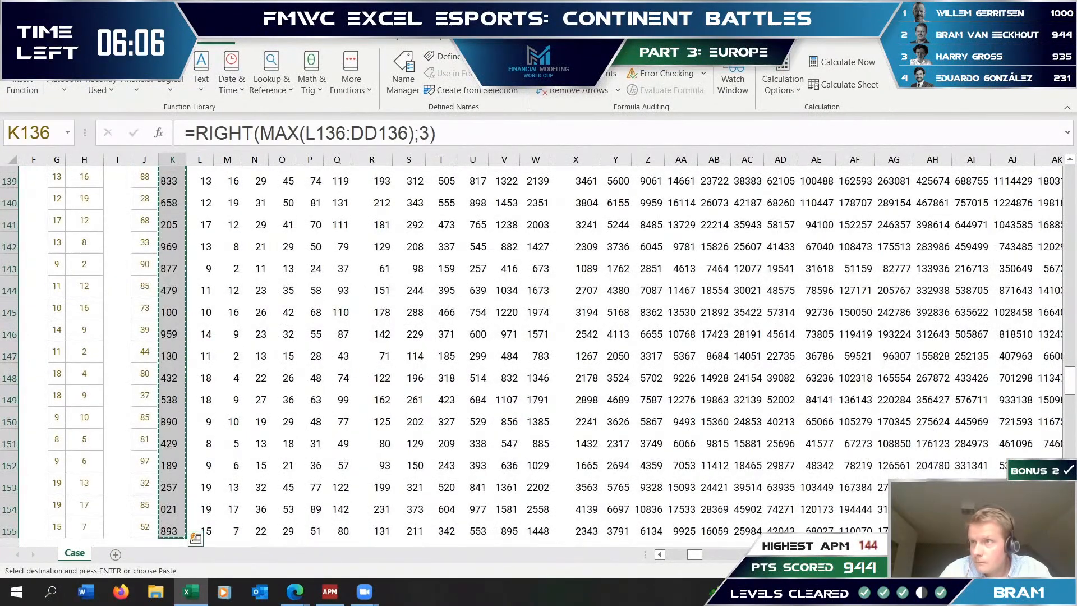
key(alt+Tab)
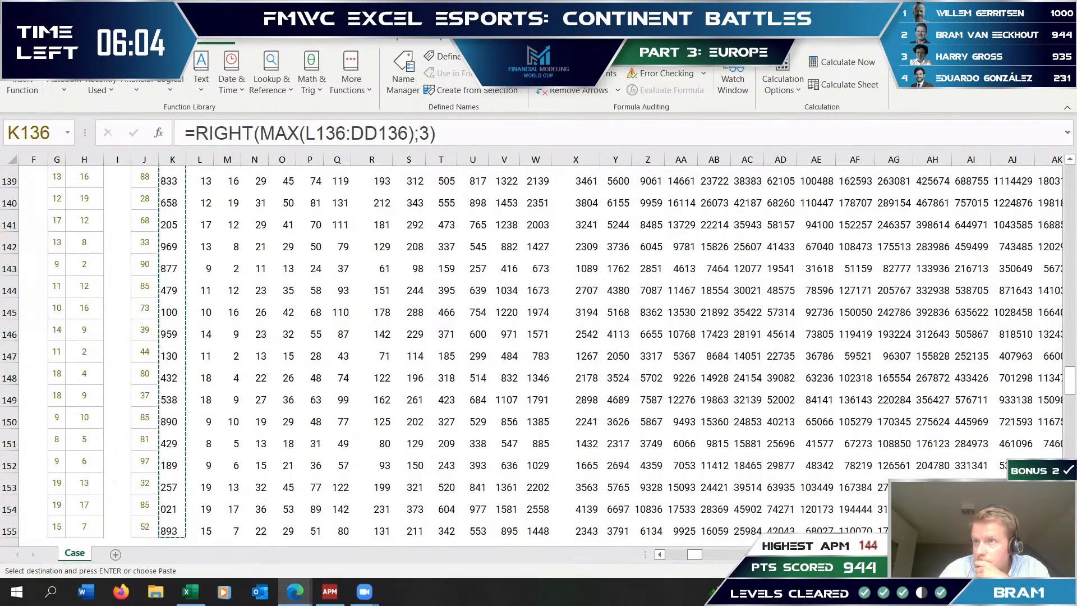
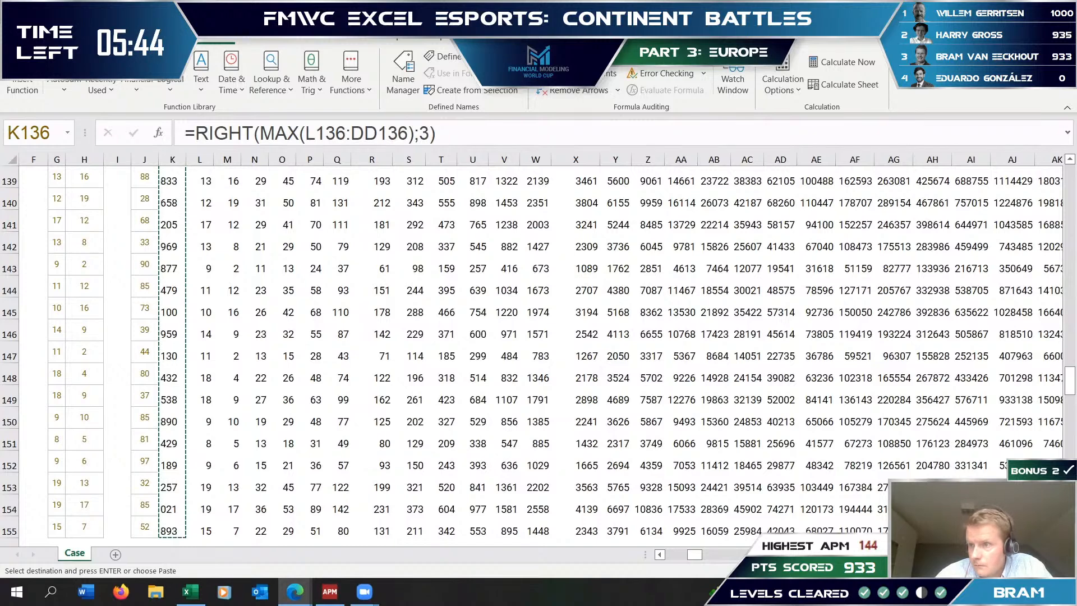
key(alt+Tab)
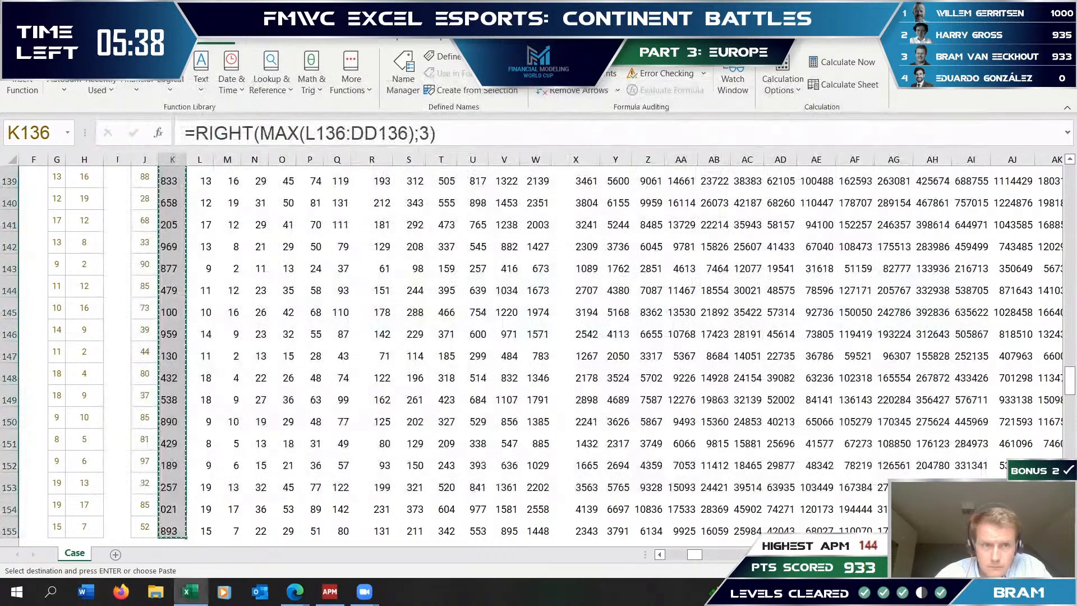
- Copy the sequence formulas from L136:DD136 into the Example4 row, starting at L134
scroll(409, 224, up, 5)
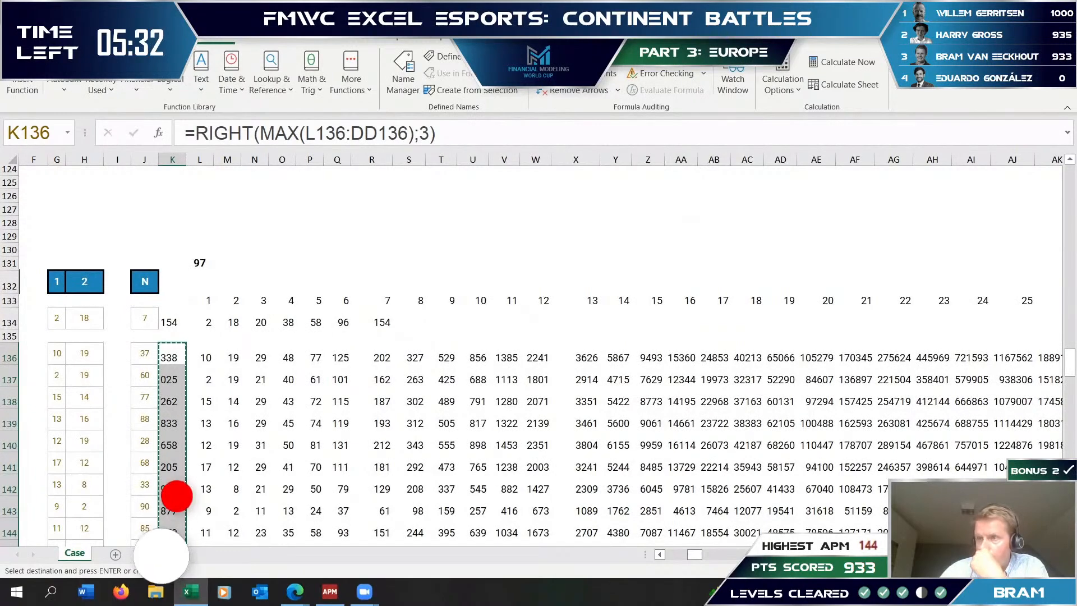
click(175, 353)
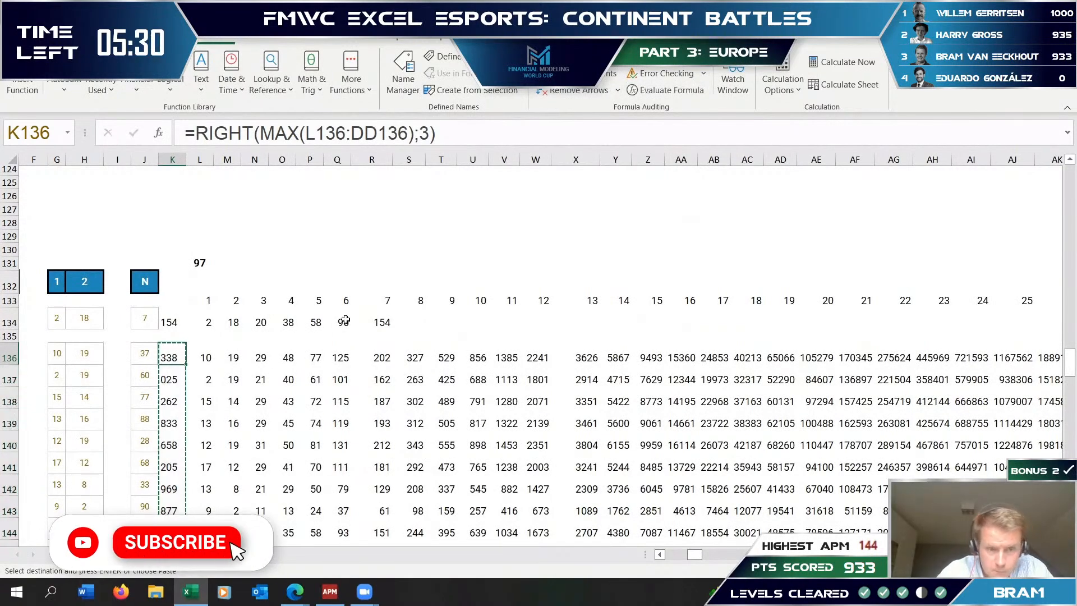
key(Right)
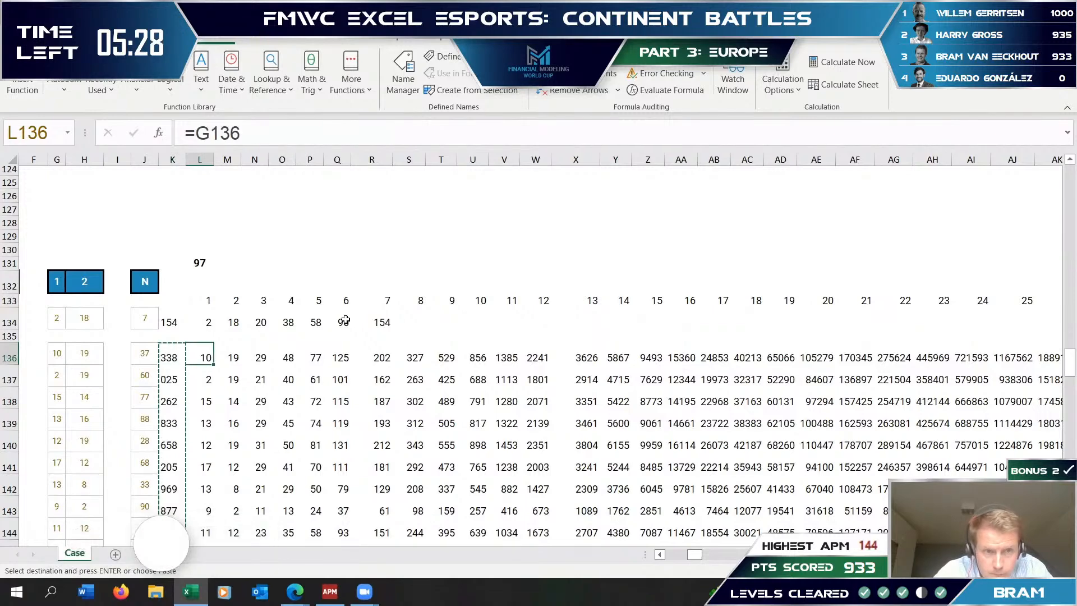
key(ctrl+shift+Right)
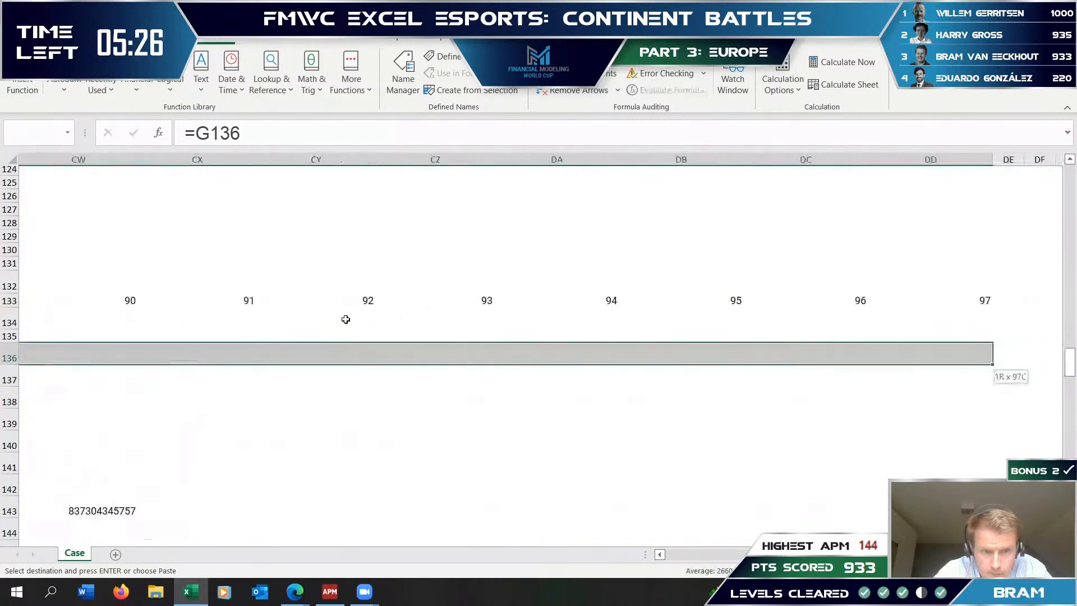
key(ctrl+c)
key(Up)
key(Up)
key(Up)
key(Down)
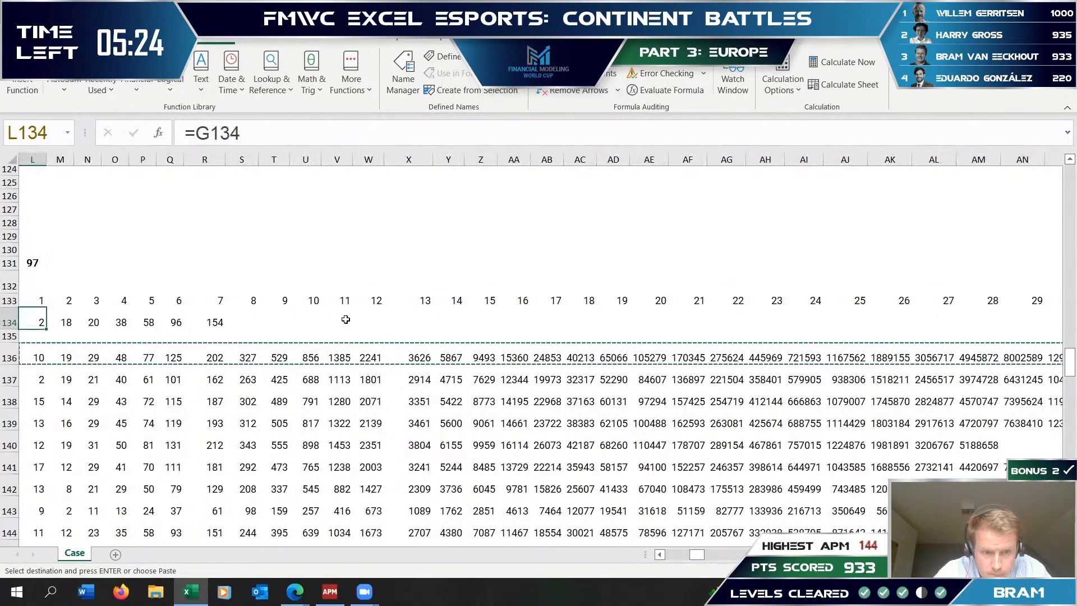
key(Left)
key(Left)
key(Left)
key(Left)
key(Left)
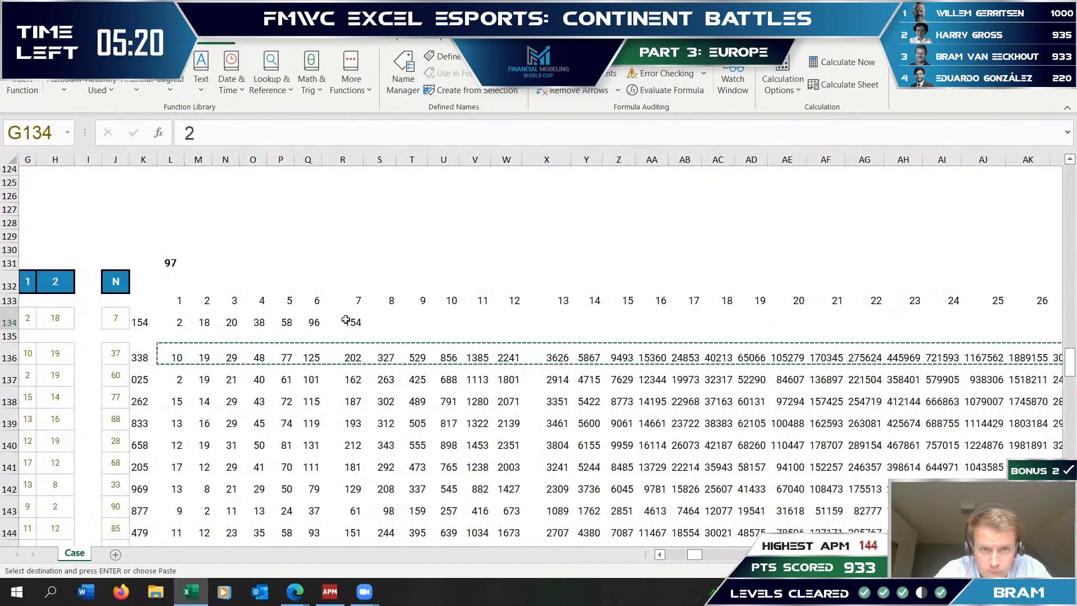
key(alt+Tab)
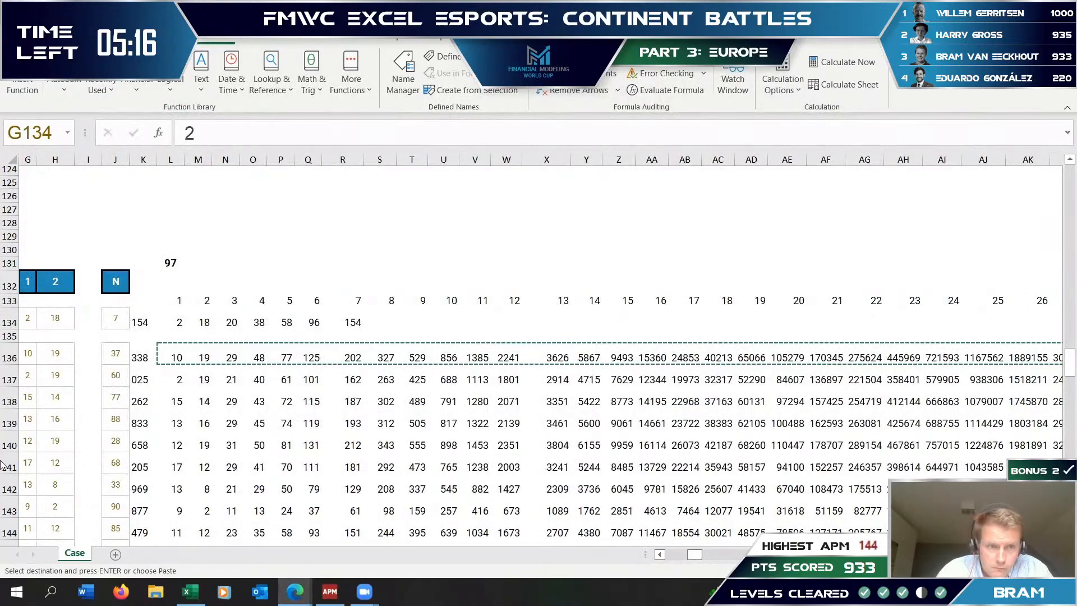
click(181, 322)
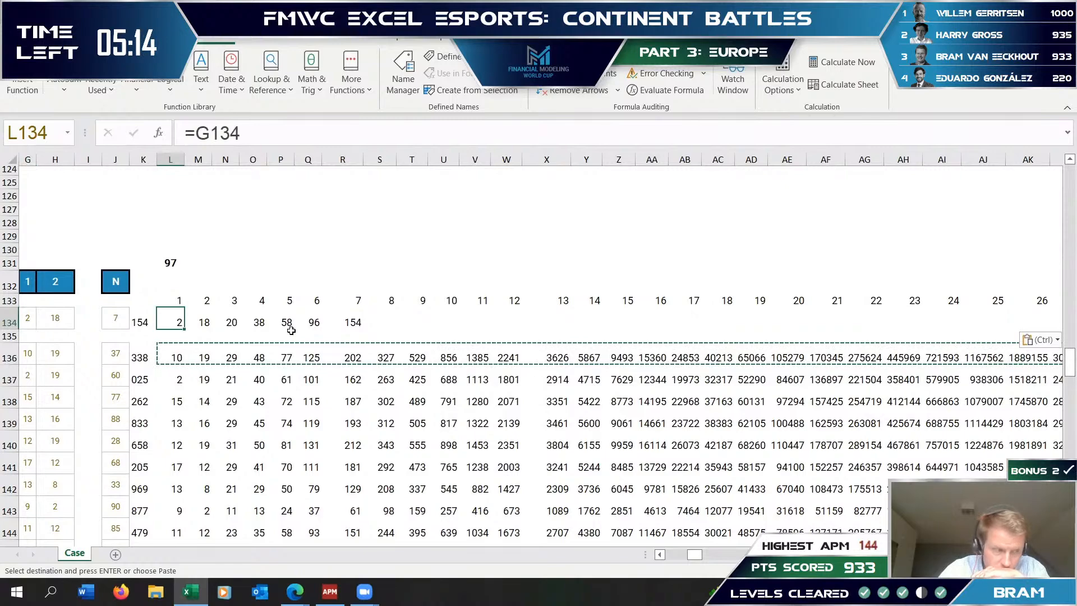
- Compare the Example4 answer and inputs in row 134 with its sequence formulas, and check the matching formula in R136
key(Left)
key(Left)
key(Left)
key(Left)
key(Left)
key(Left)
key(Left)
key(Left)
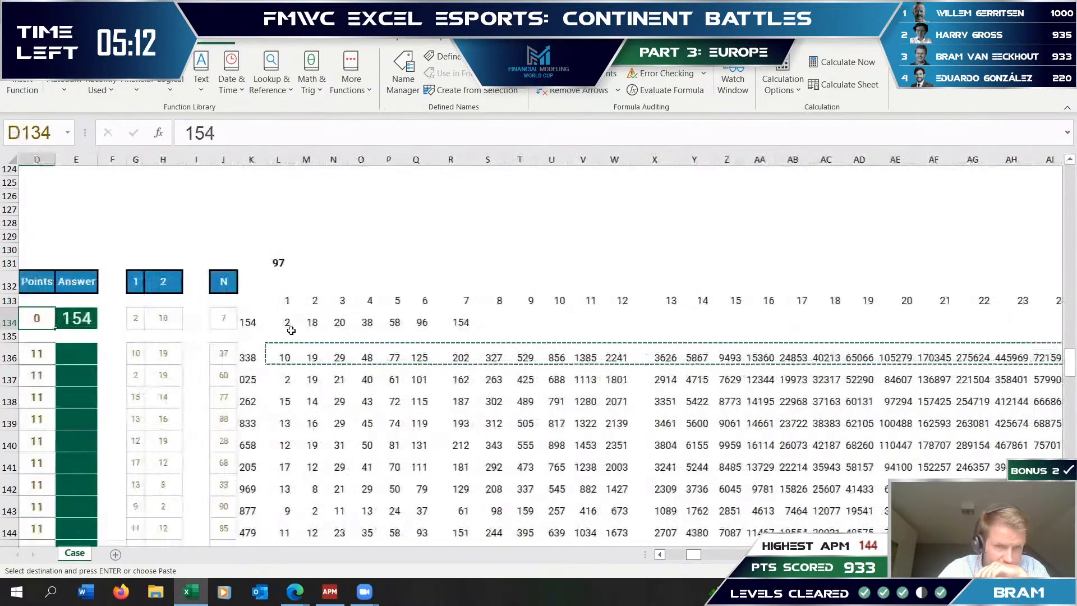
key(Left)
key(Left)
key(Left)
key(Right)
key(Right)
key(Right)
key(Right)
key(Right)
key(Right)
key(Right)
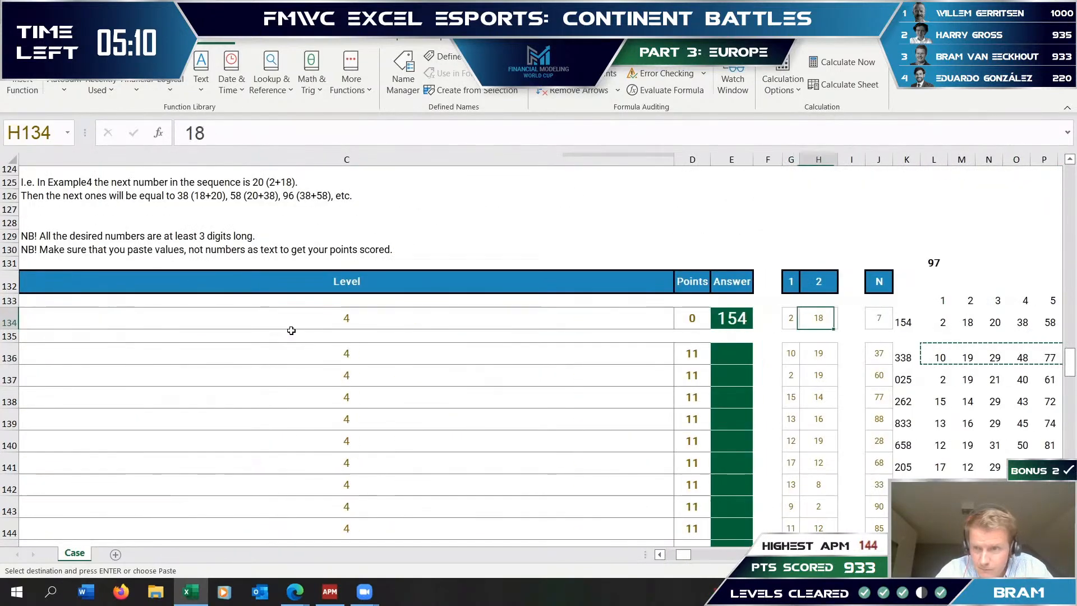
key(Right)
key(Right)
key(Right)
key(Right)
key(Right)
key(Right)
key(Right)
key(Right)
key(Right)
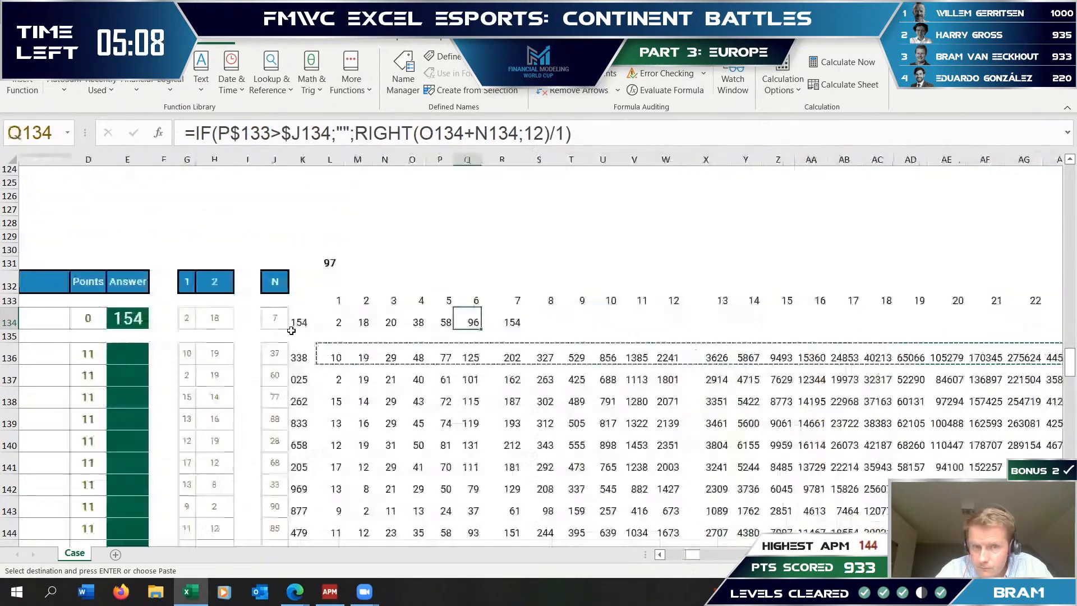
key(Right)
key(Down)
key(Down)
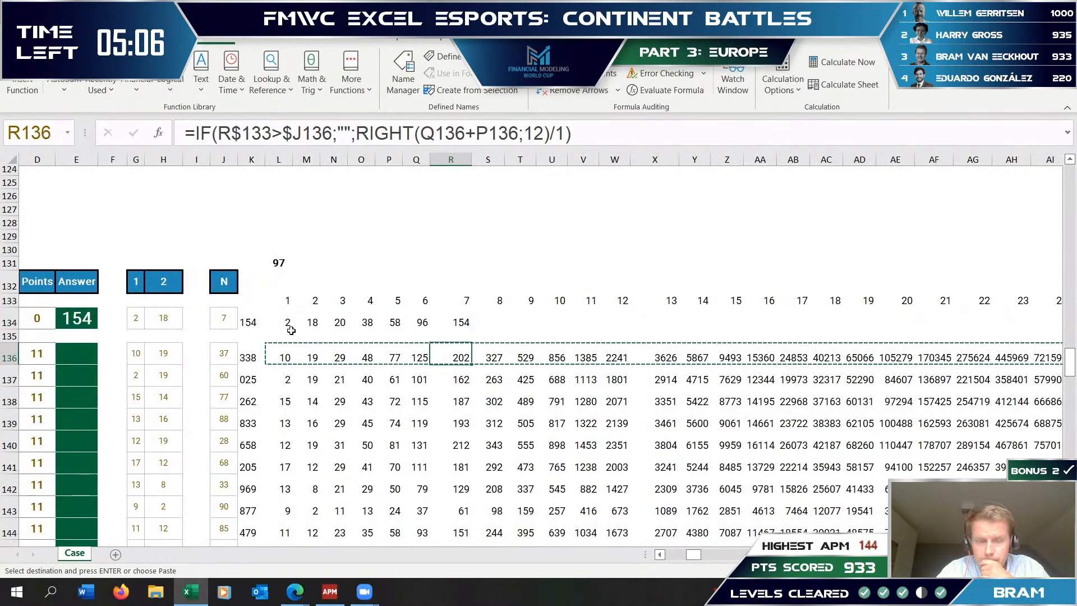
- Lower and mute the computer's sound, and look at the browser window
key(XF86AudioLowerVolume)
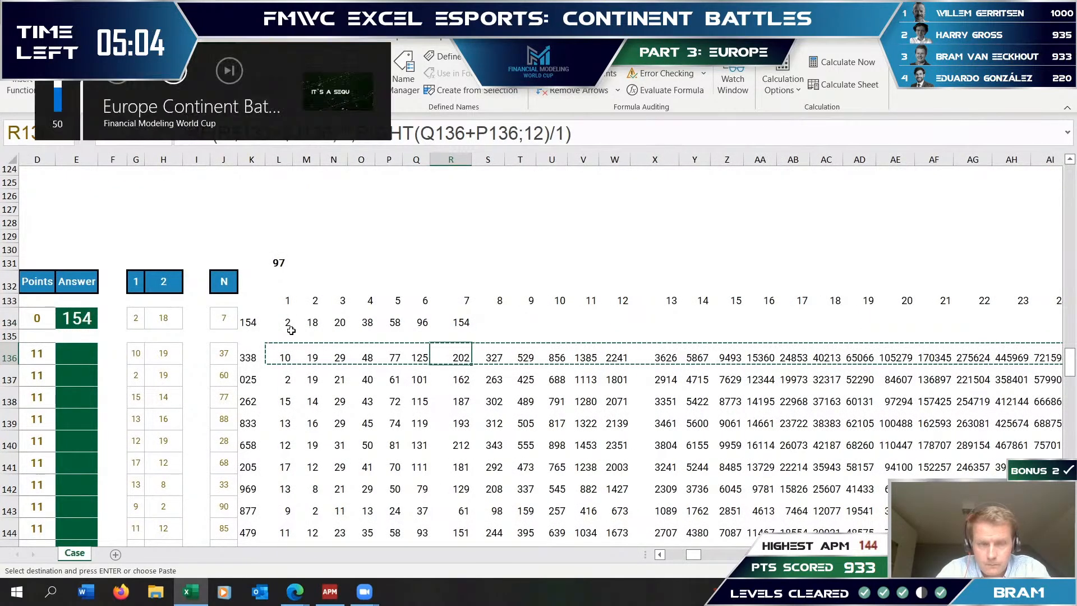
key(XF86AudioMute)
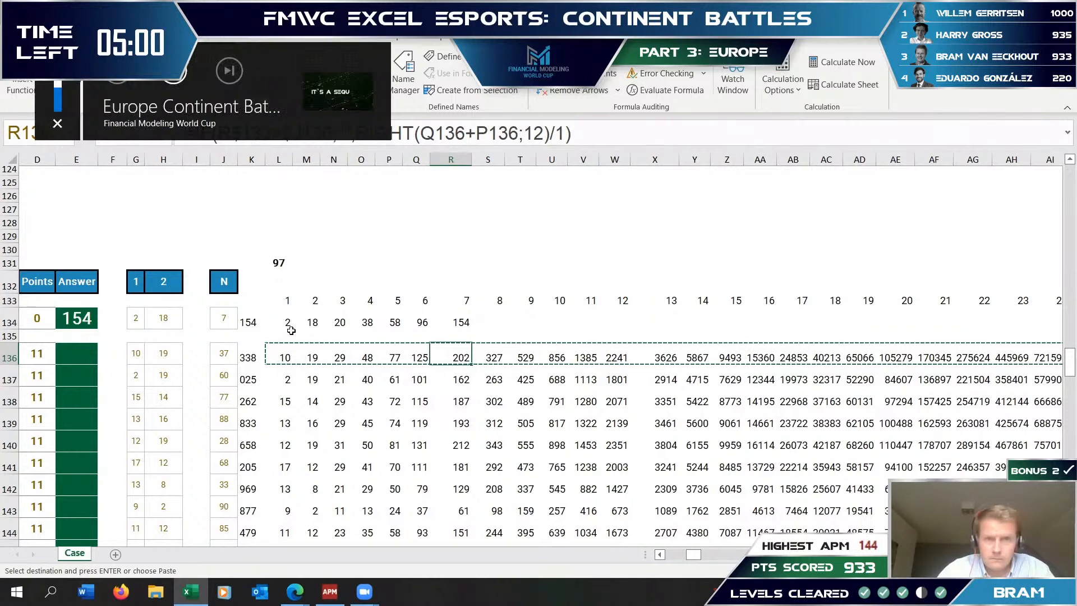
key(alt+Tab)
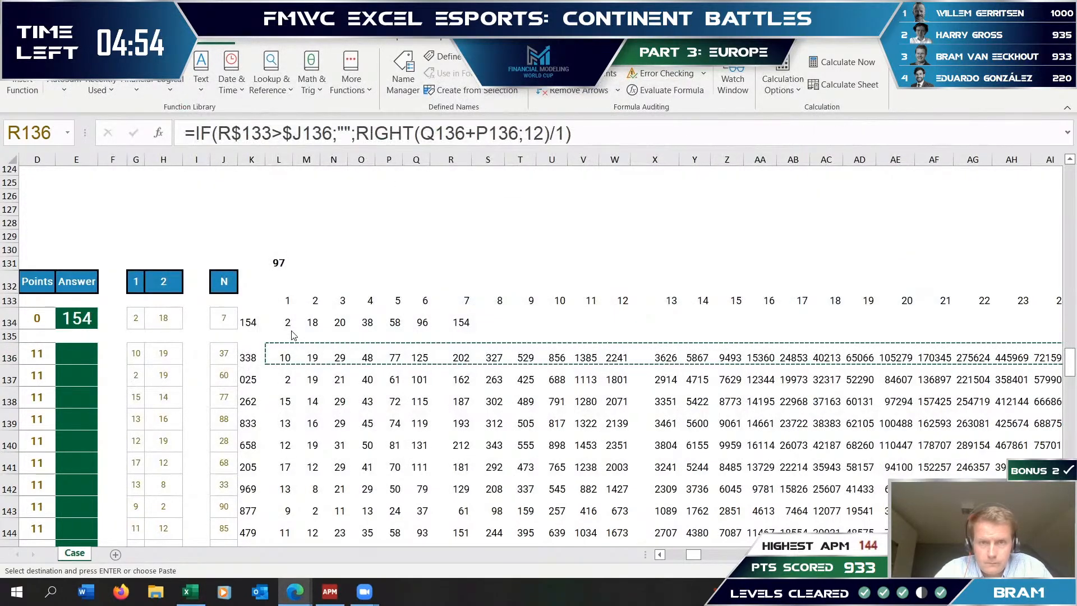
key(alt+Tab)
key(alt+Tab)
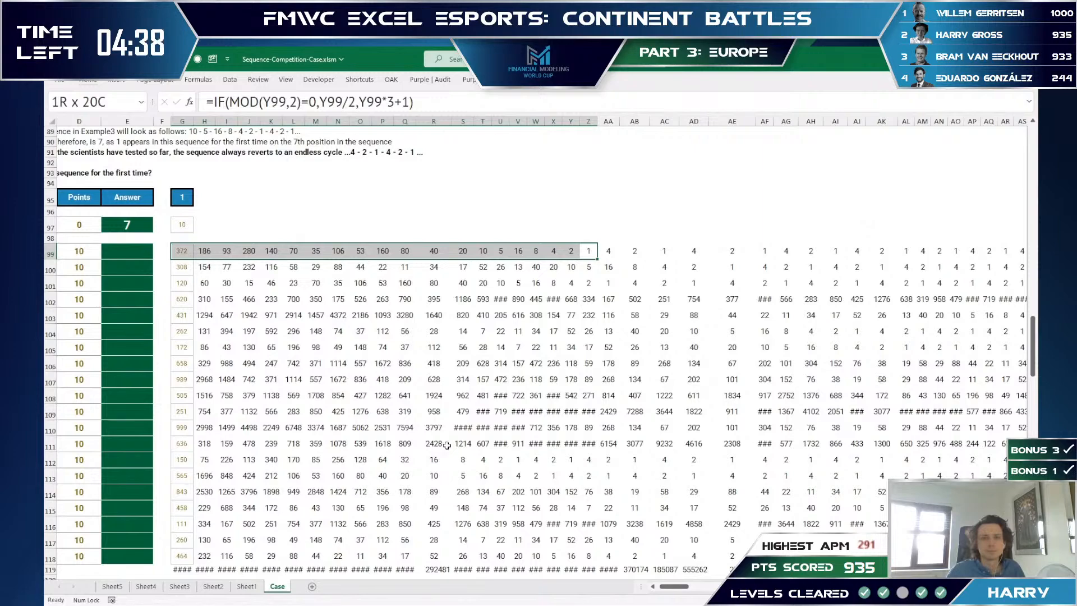
- Go from the Level 3 game 31 row to Level 4 and check the column N formulas for the first games
key(Right)
key(Left)
key(ctrl+Left)
key(ctrl+Left)
key(ctrl+Left)
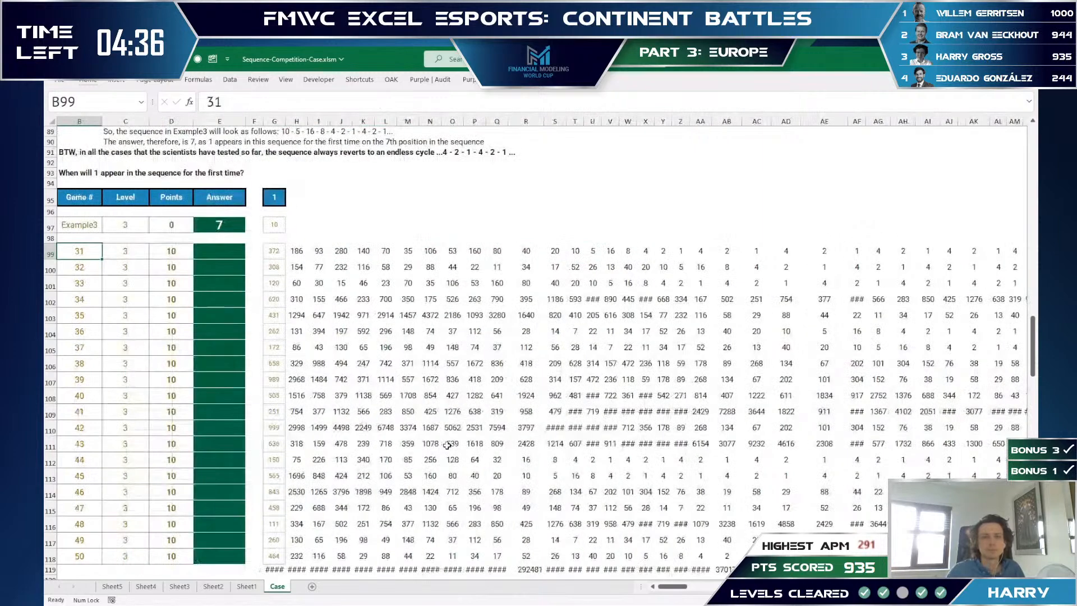
key(Page_Down)
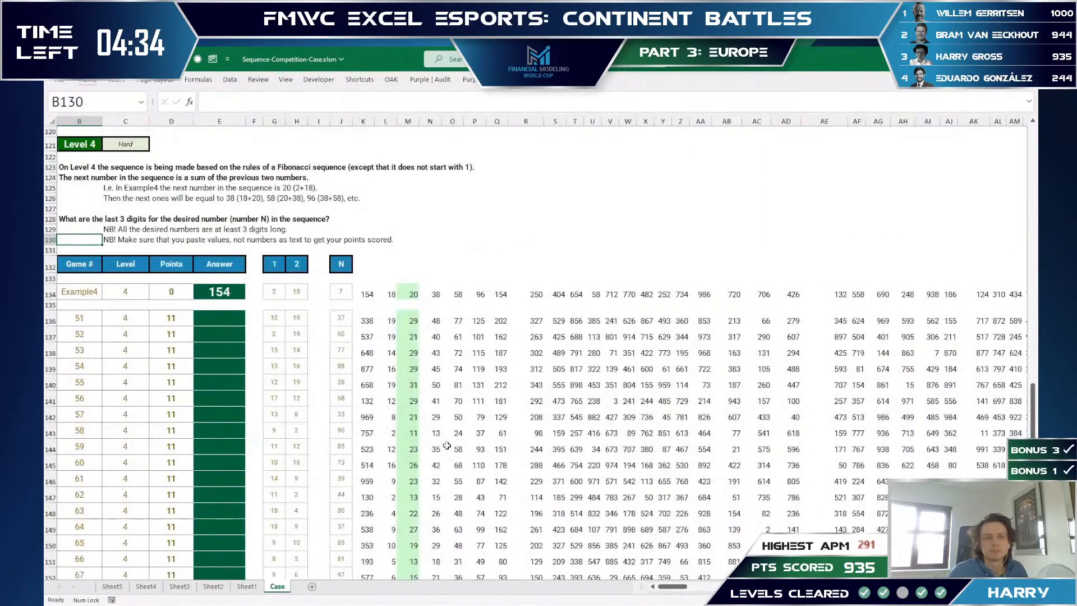
key(Right)
key(Right)
key(Right)
key(Right)
key(Right)
key(Right)
key(Right)
key(Right)
key(Right)
key(Right)
key(Right)
key(Right)
key(Down)
key(Down)
key(Down)
key(Down)
key(Down)
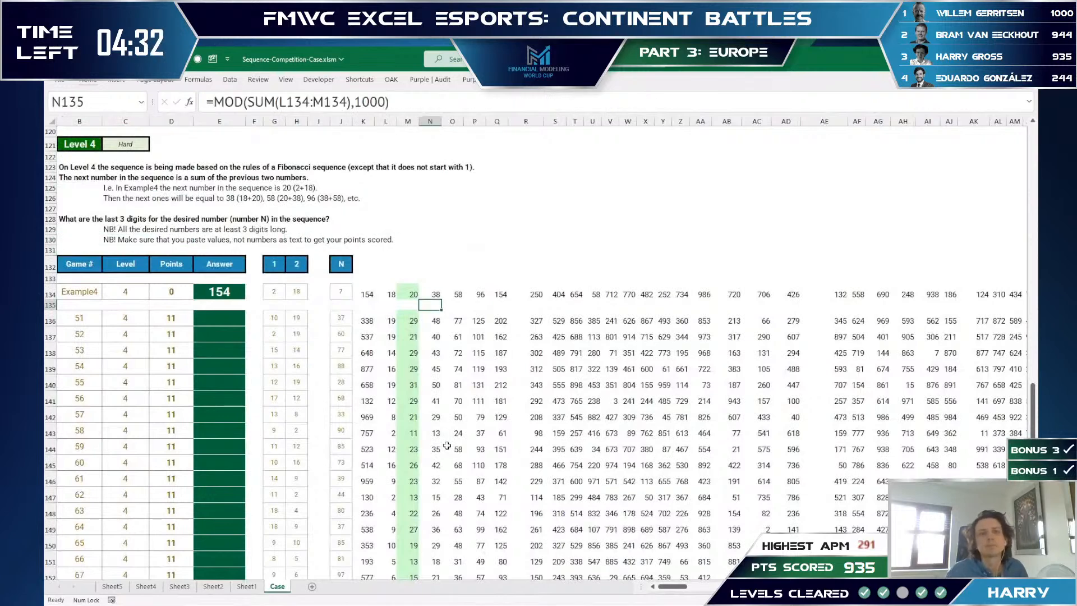
key(Down)
key(Down)
key(Down)
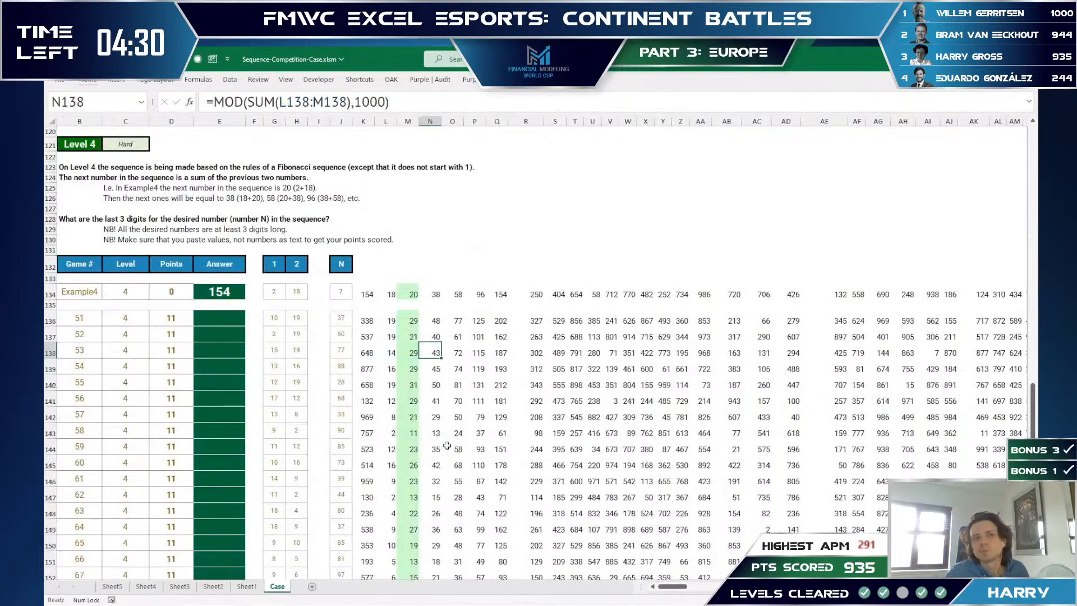
key(Up)
key(Up)
key(Up)
key(Up)
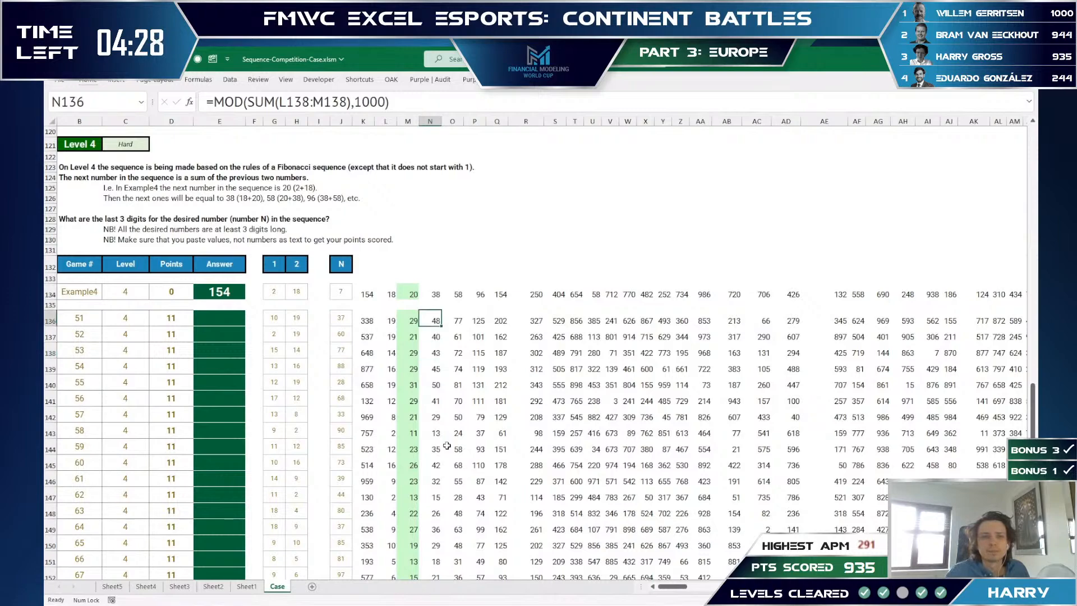
- Review the points of the Level 4 games by selecting down column D from D136
key(Left)
key(Left)
key(Left)
key(Left)
key(Left)
key(Left)
key(Left)
key(Left)
key(Left)
key(Left)
key(Down)
key(Down)
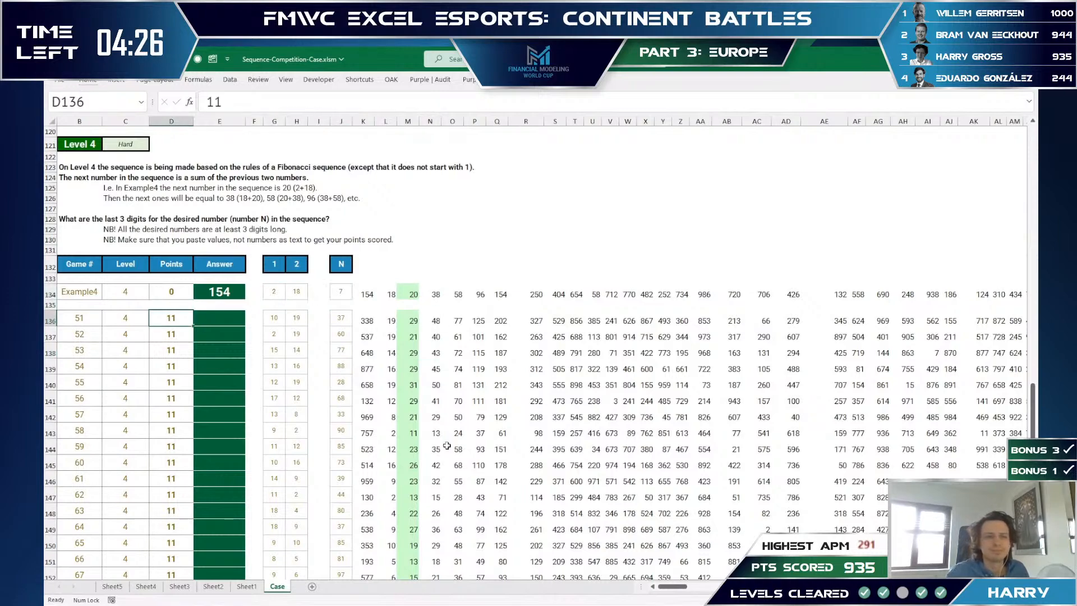
key(shift+Down)
key(shift+Down)
key(shift+Down)
key(shift+Down)
key(shift+Down)
key(shift+Down)
key(shift+Down)
key(shift+Down)
key(shift+Down)
key(shift+Down)
key(shift+Down)
key(shift+Down)
key(shift+Down)
key(shift+Down)
key(shift+Down)
key(shift+Down)
key(shift+Down)
key(shift+Down)
key(shift+Down)
key(ctrl+shift+Up)
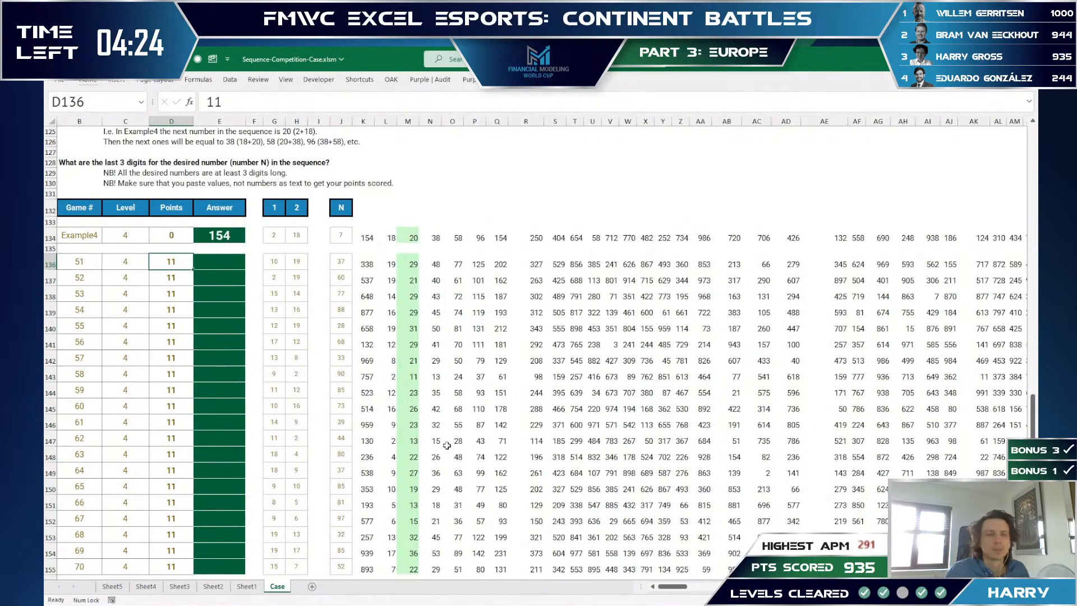
- Check the points of the Level 3 games from row 99 and of the Level 5 games down column D
key(Page_Up)
key(ctrl+Up)
key(ctrl+shift+Down)
key(Left)
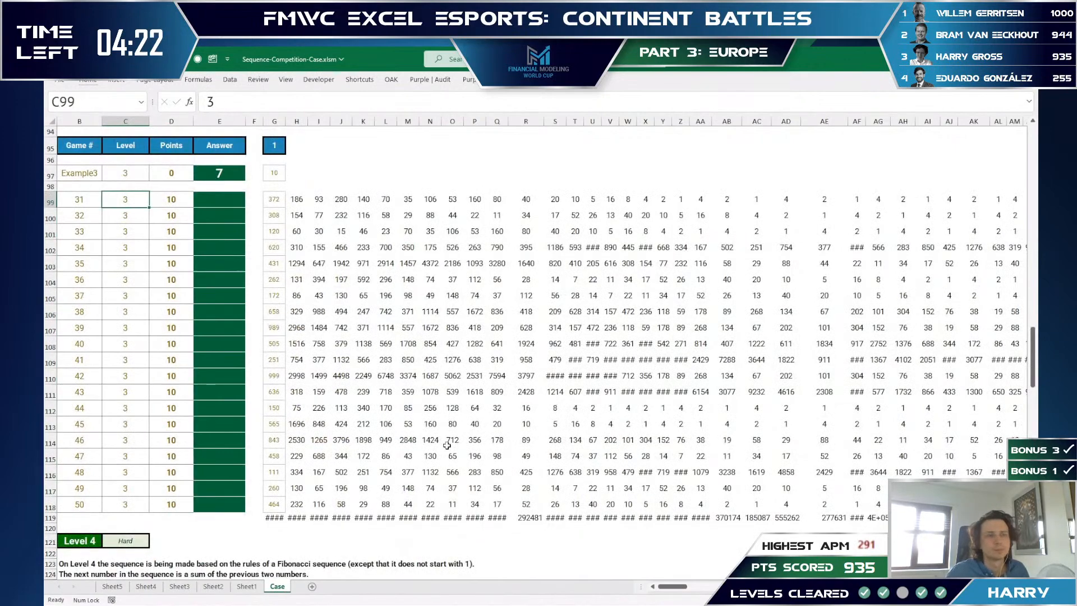
key(Page_Down)
key(Page_Down)
key(Right)
key(Page_Down)
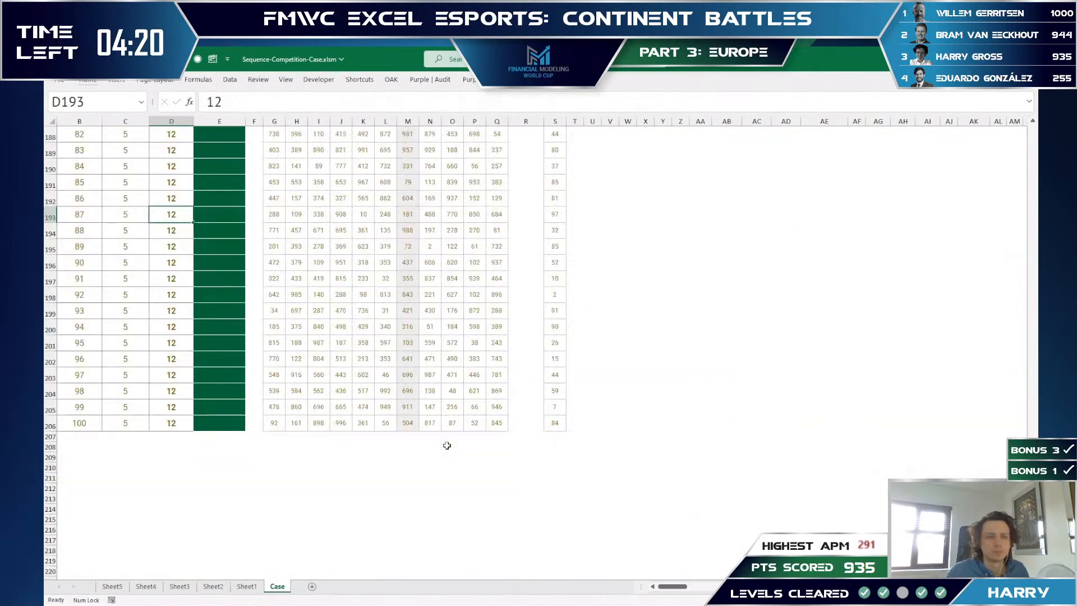
- Return to Level 1 and check the points of games 1 to 10 in column D
key(ctrl+Up)
key(ctrl+Up)
key(ctrl+Up)
key(ctrl+Up)
key(ctrl+Up)
key(ctrl+Up)
key(ctrl+Up)
key(ctrl+Up)
key(ctrl+Up)
key(ctrl+Up)
key(ctrl+Up)
key(ctrl+Up)
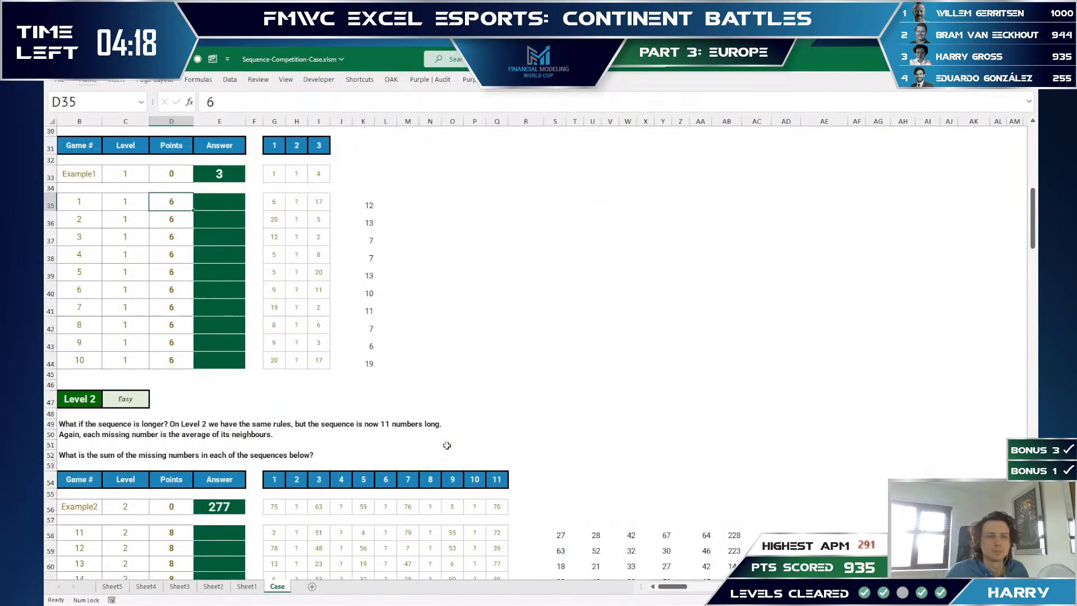
key(ctrl+shift+Down)
key(Left)
key(Right)
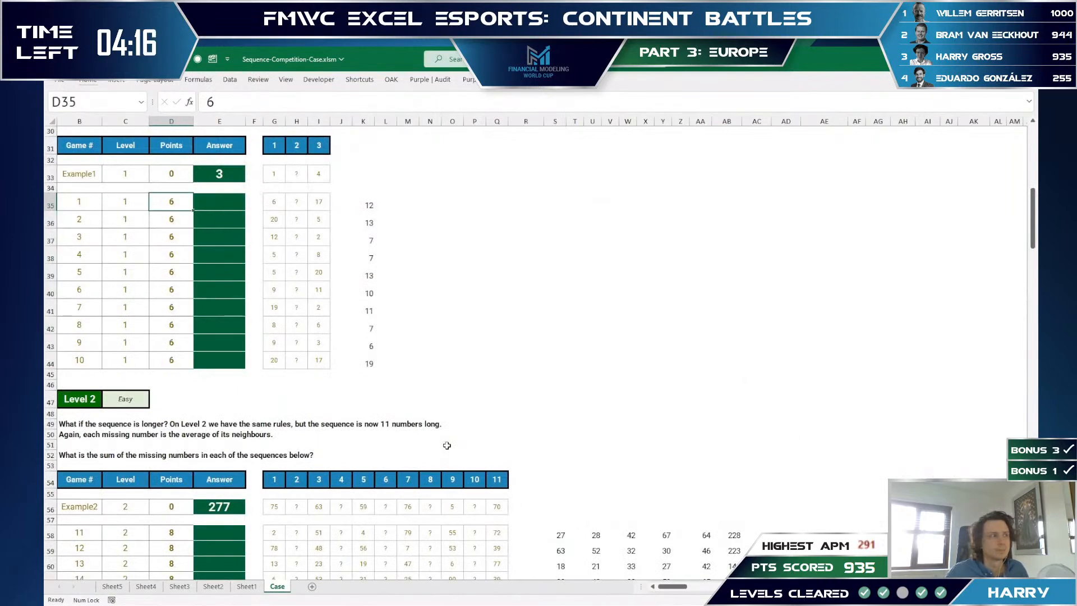
- Select the points of the Level 2 games in D58:D77 and look along the game 11 row to its missing number in H58
key(ctrl+Down)
key(ctrl+Down)
key(ctrl+shift+Down)
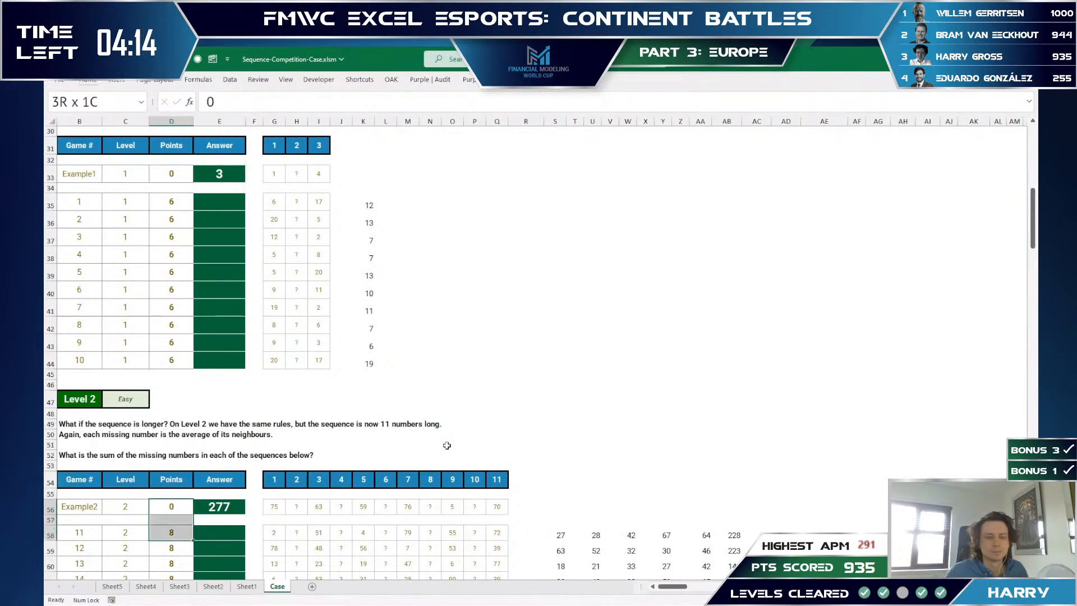
key(ctrl+Down)
key(ctrl+shift+Down)
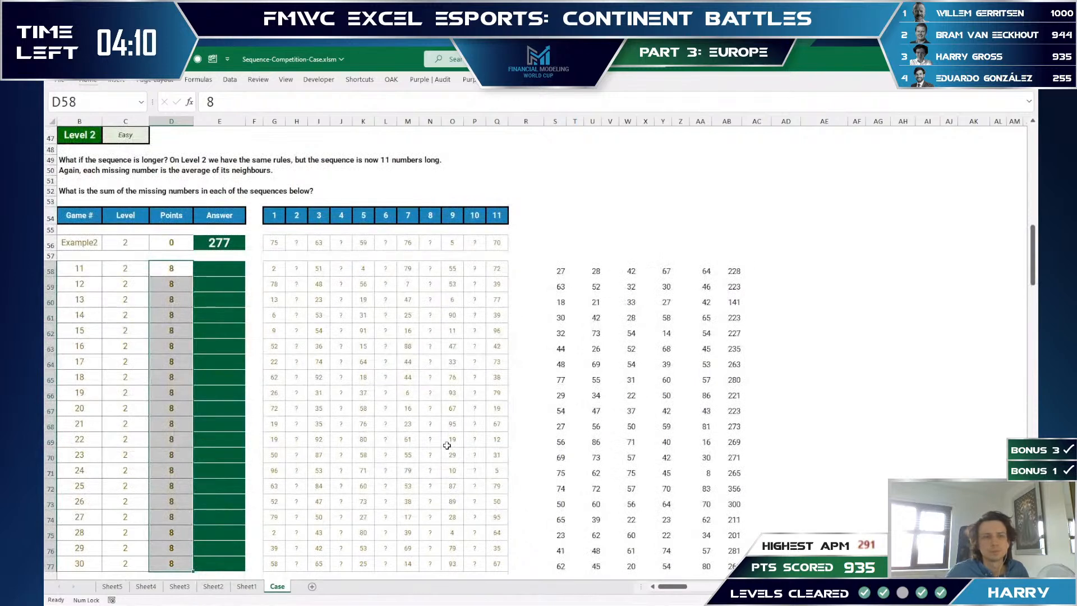
key(Left)
key(Right)
key(Right)
key(Right)
key(Right)
key(Right)
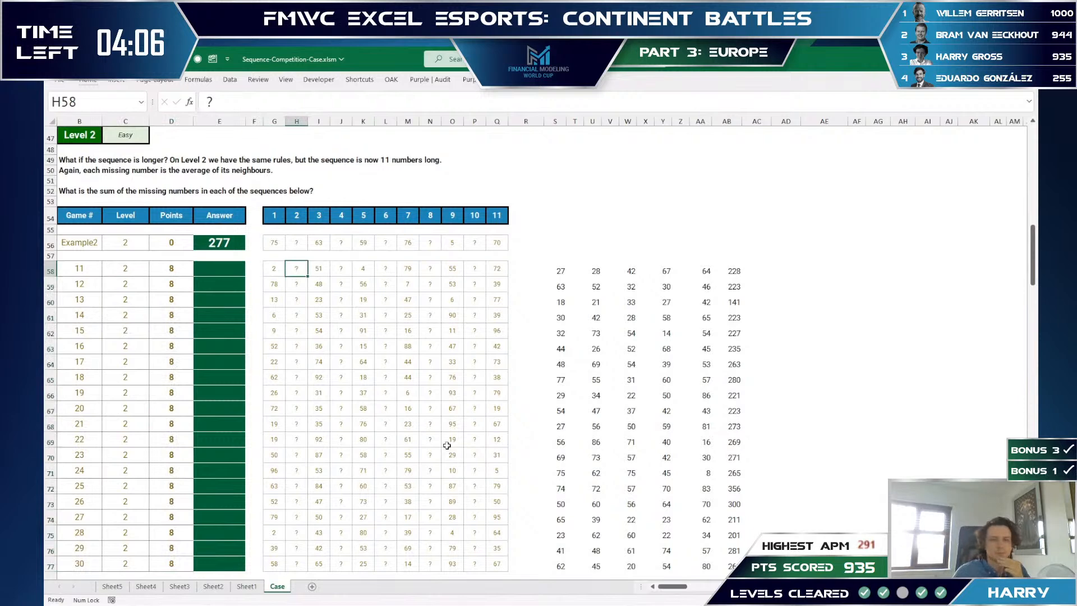
- Check the Level 1 inputs and workings in the game 1 row from I35 to K35
key(Page_Up)
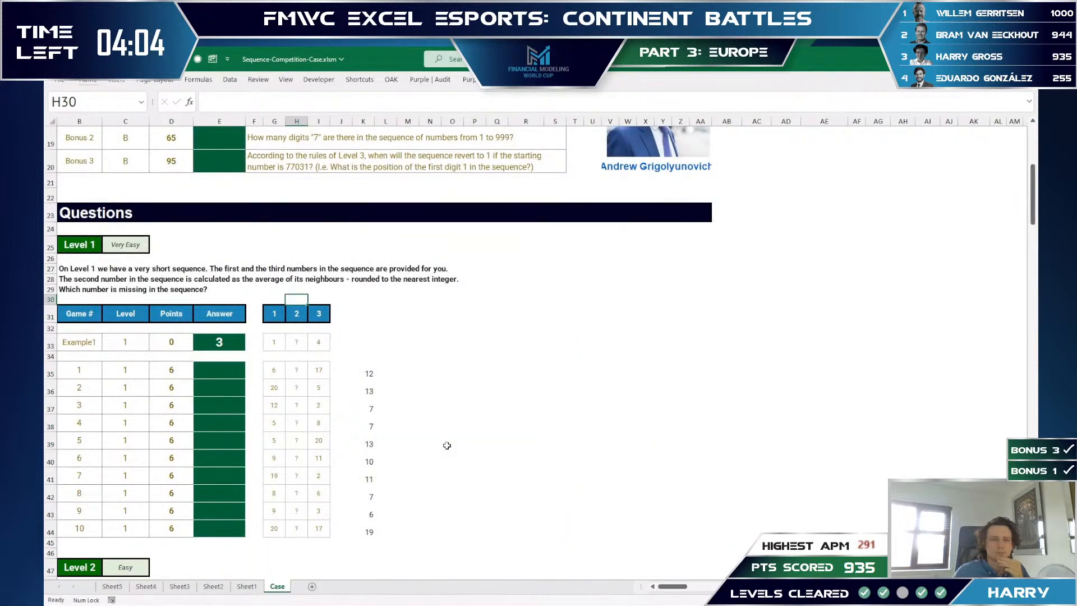
key(Right)
key(Down)
key(Down)
key(Down)
key(Down)
key(Down)
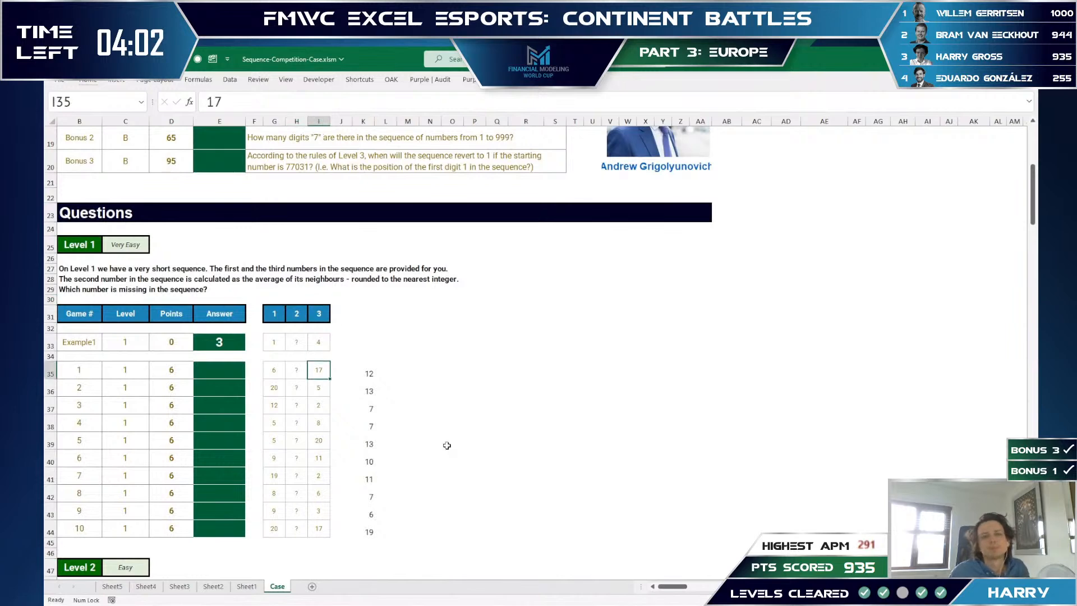
key(Right)
key(F2)
key(Tab)
key(Page_Down)
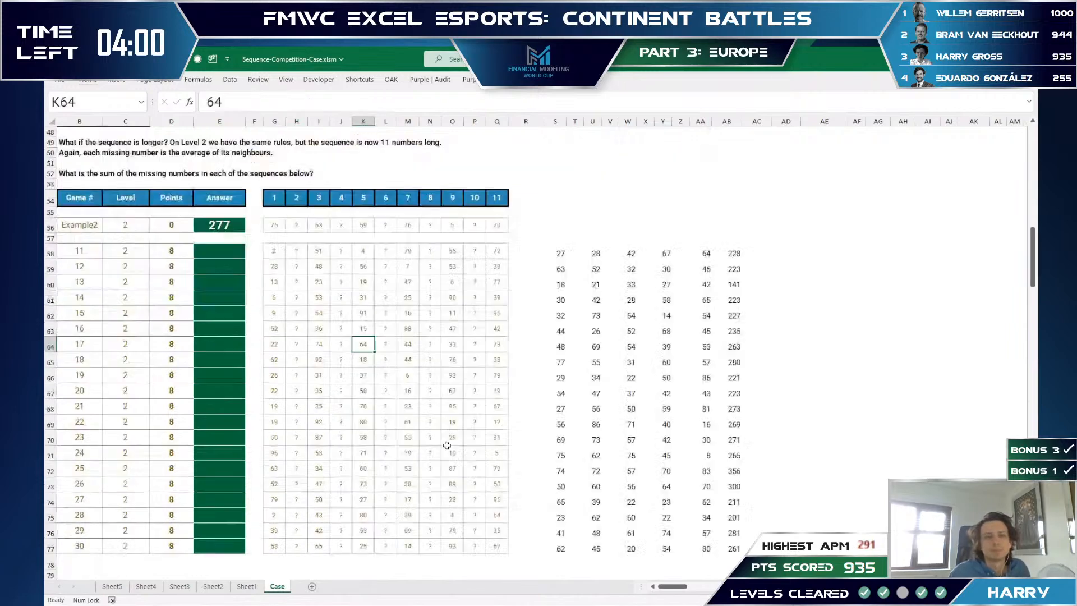
- Check the Level 2 averaging formulas in S64 and across row 58 from S58 to W58
key(Right)
key(ctrl+Right)
key(ctrl+Right)
key(F2)
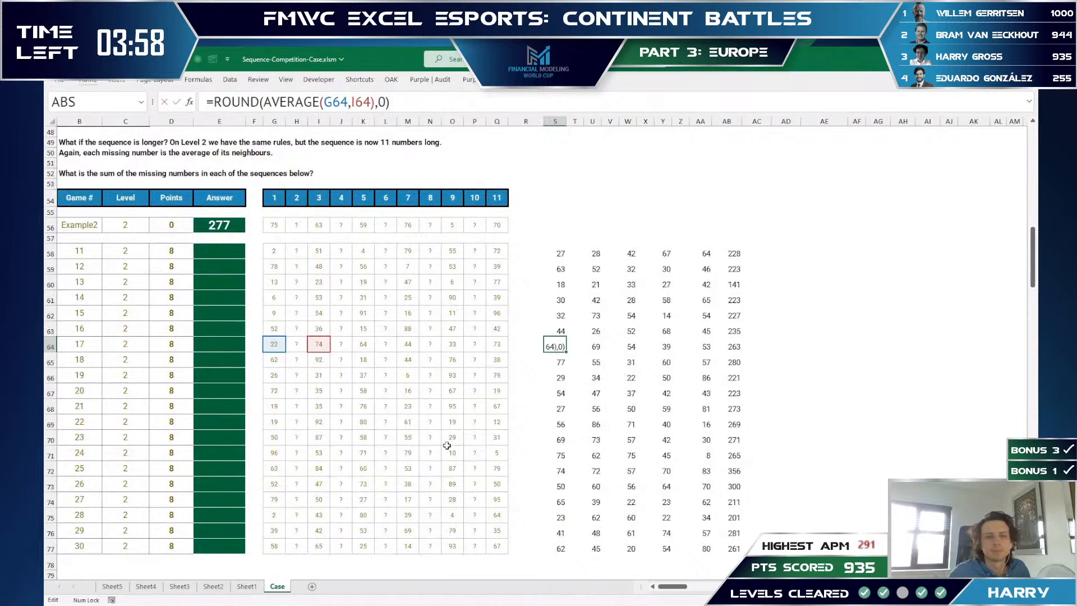
key(Escape)
key(ctrl+Up)
key(F2)
key(Escape)
key(Right)
key(Right)
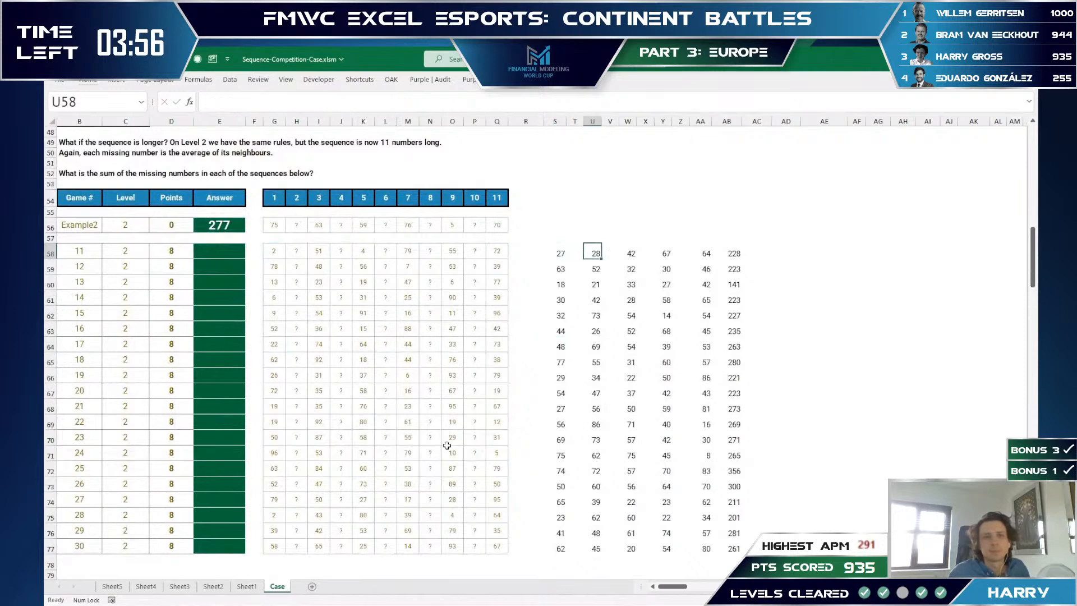
key(Right)
key(Right)
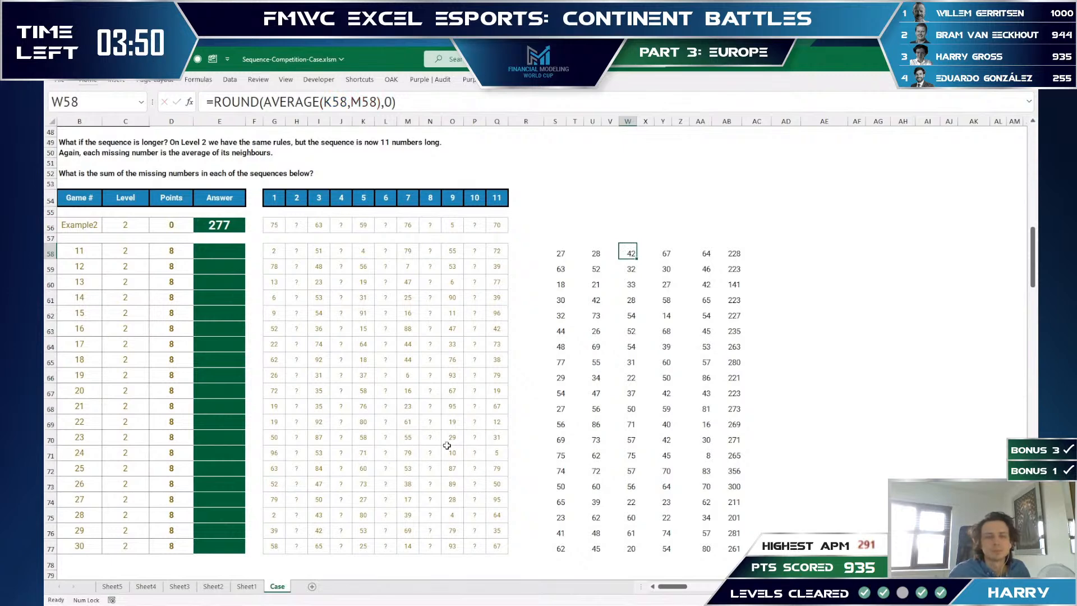
- Enter a SUM formula in C3 that totals the Points column from D17 down to the last Level 5 game
key(ctrl+Home)
key(Right)
key(Right)
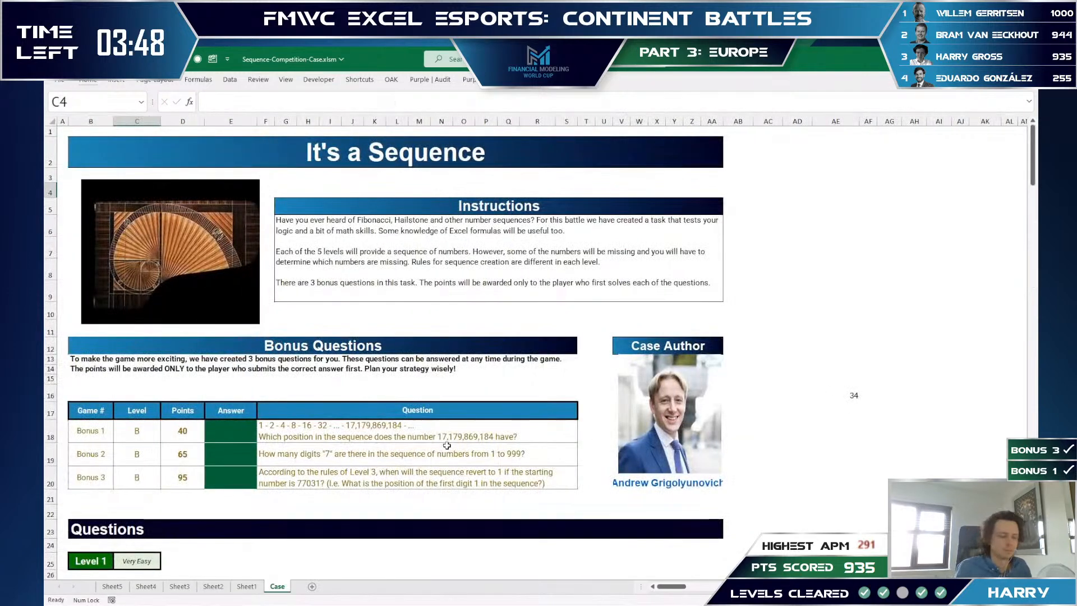
text(=SUM()
key(Right)
key(Down)
key(Down)
key(Down)
key(Down)
key(Down)
key(Down)
key(Down)
key(Down)
key(Down)
key(Down)
key(Down)
key(Down)
key(Down)
key(Down)
key(Down)
key(Down)
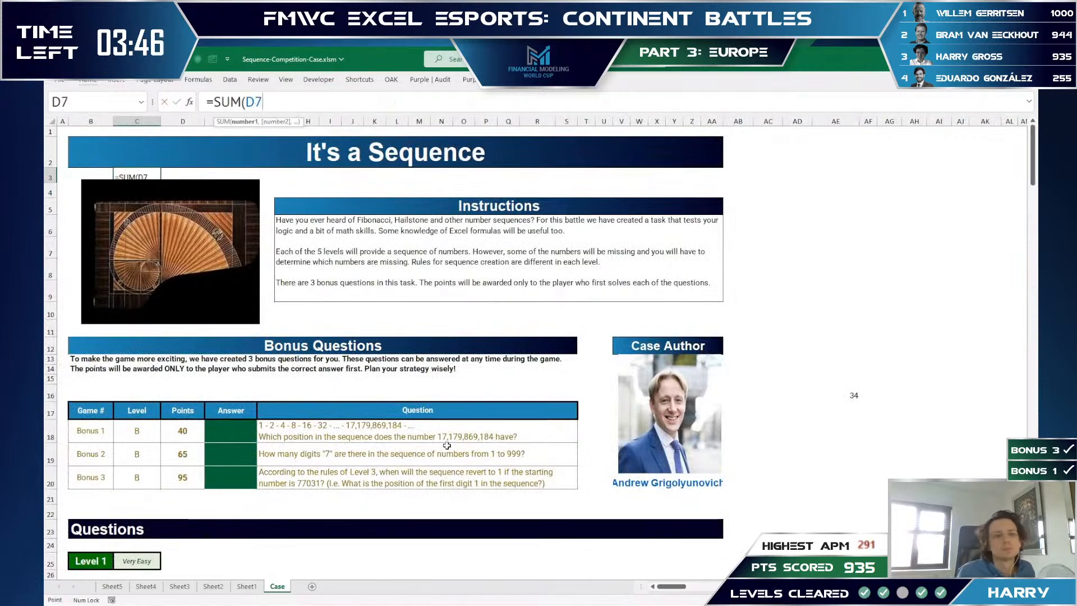
key(Up)
key(Up)
key(ctrl+shift+Down)
key(ctrl+shift+Down)
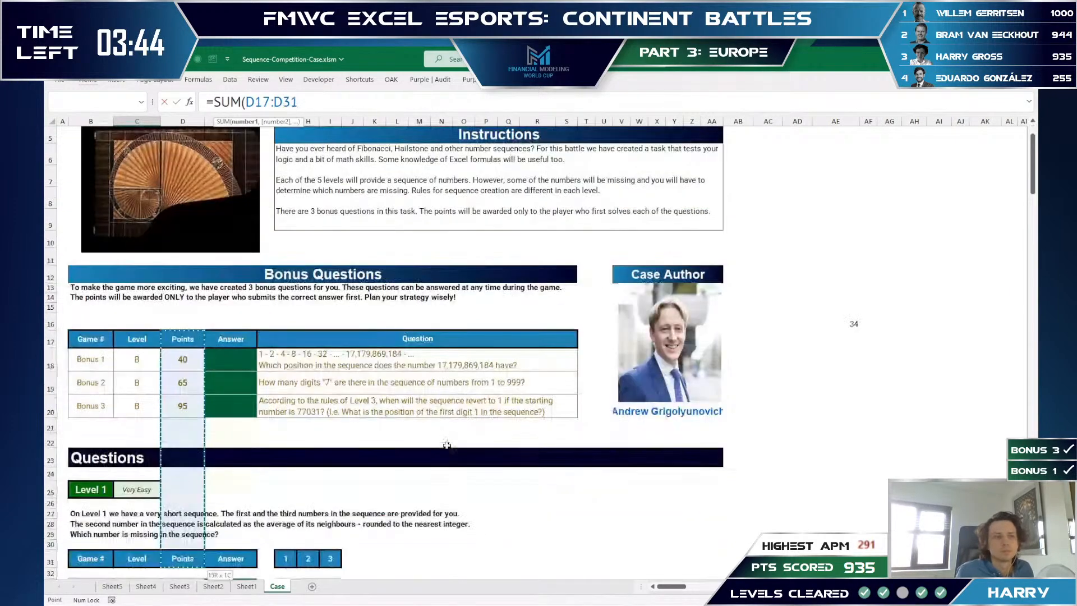
key(ctrl+shift+Down)
key(ctrl+shift+Down)
key(ctrl+shift+Down)
key(ctrl+shift+Down)
key(ctrl+shift+Down)
key(ctrl+shift+Down)
key(ctrl+shift+Down)
key(ctrl+shift+Down)
key(ctrl+shift+Down)
key(ctrl+shift+Down)
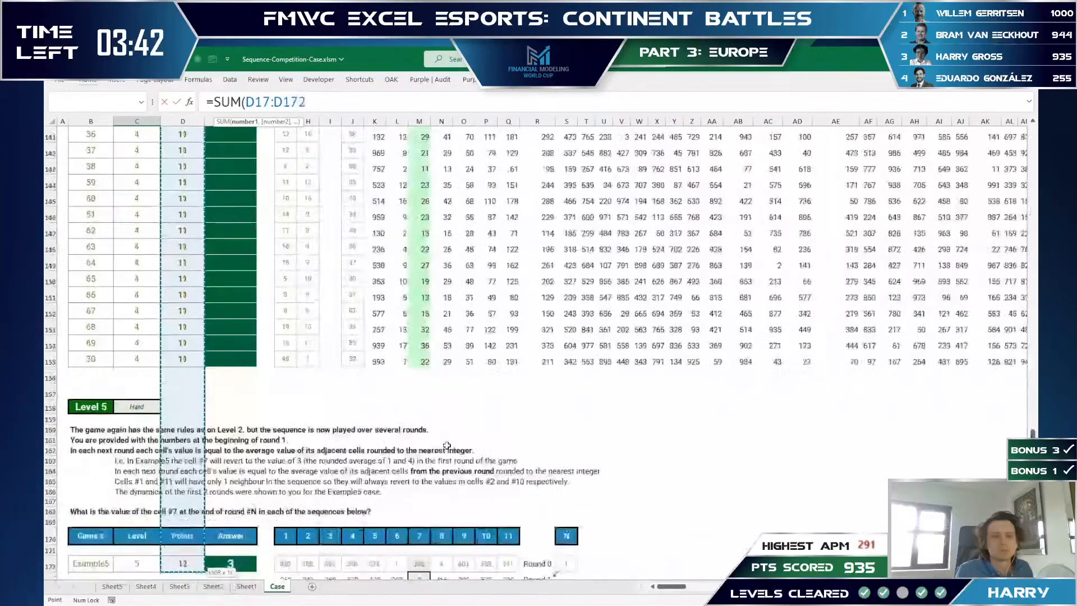
key(ctrl+shift+Down)
key(ctrl+shift+Down)
key(ctrl+shift+Up)
key(shift+Tab)
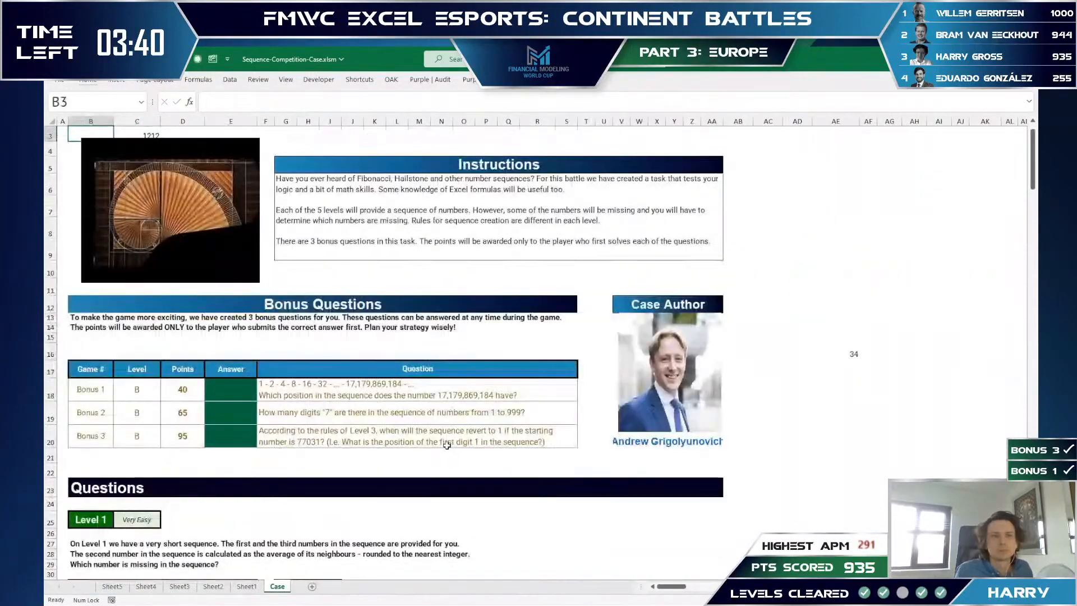
- Check the points total in C3 and the neighbouring cells in row 3
key(Right)
key(Up)
key(Down)
key(Right)
key(Right)
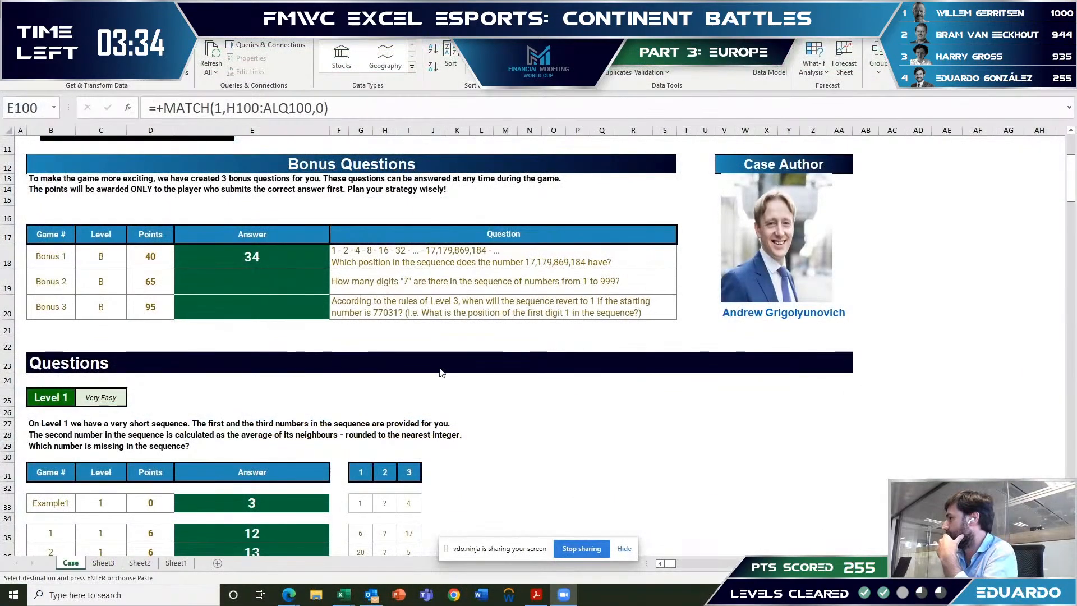
- Look through the Level 1 to 3 answers, select E99, and go to the Level 4 answer in E136, clearing the copy selection
scroll(418, 389, down, 3)
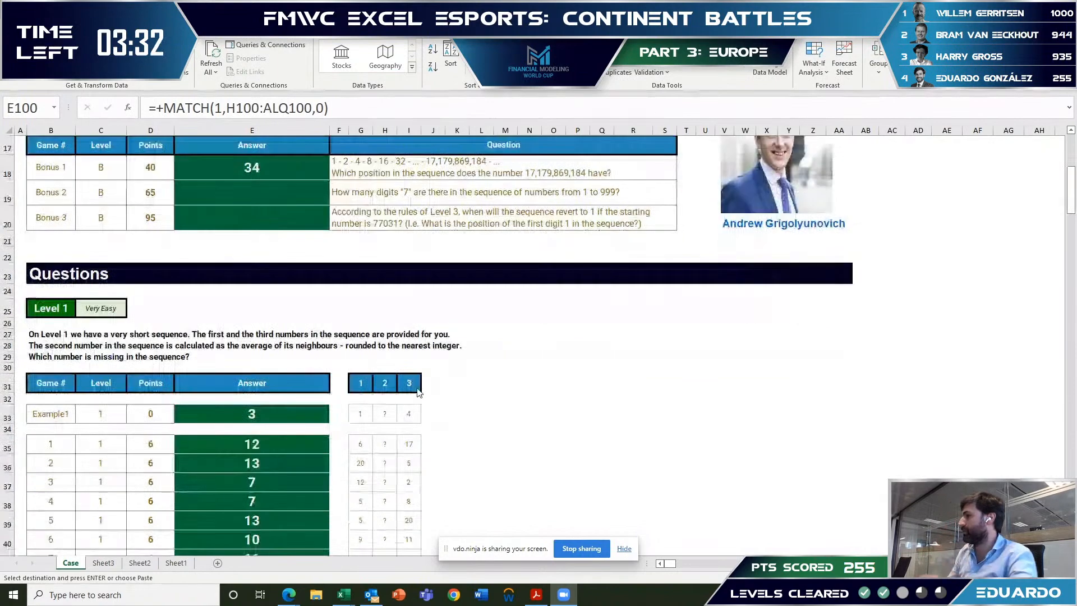
scroll(418, 389, down, 15)
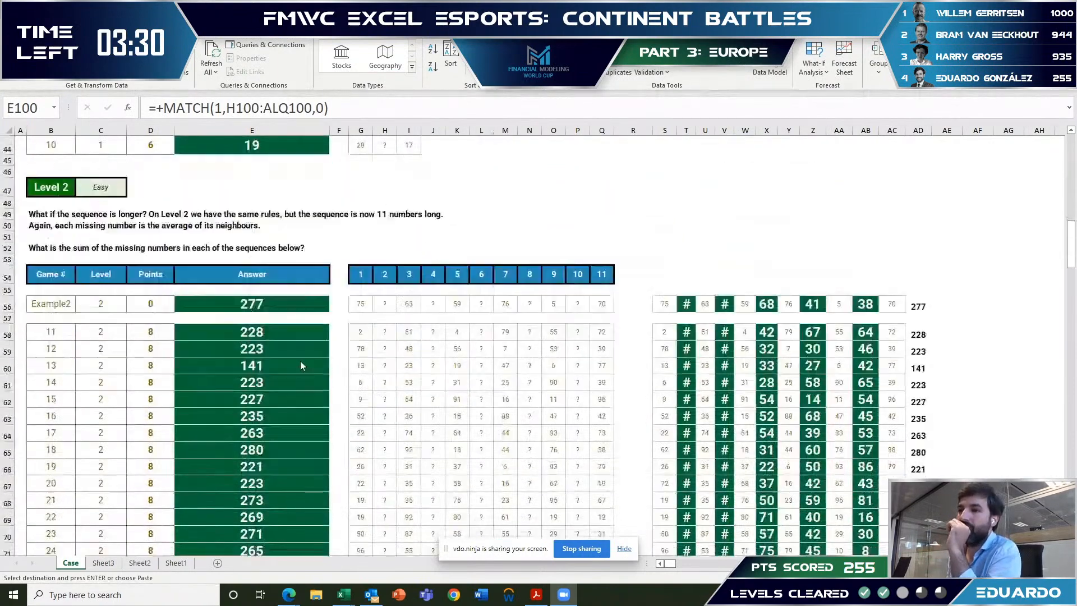
scroll(286, 392, down, 2)
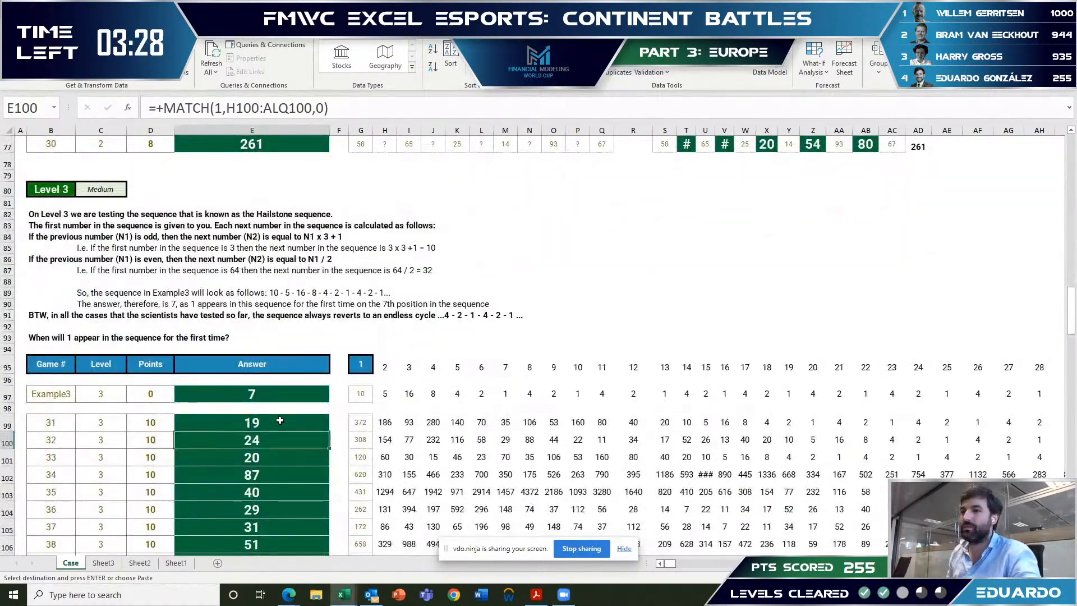
click(313, 417)
scroll(313, 417, down, 14)
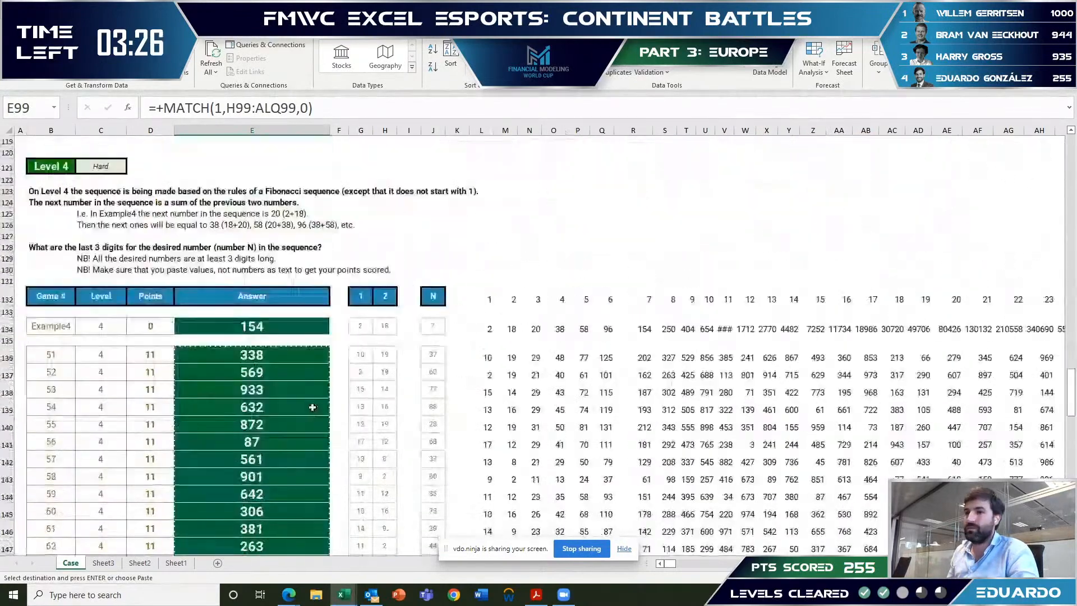
click(261, 355)
key(Escape)
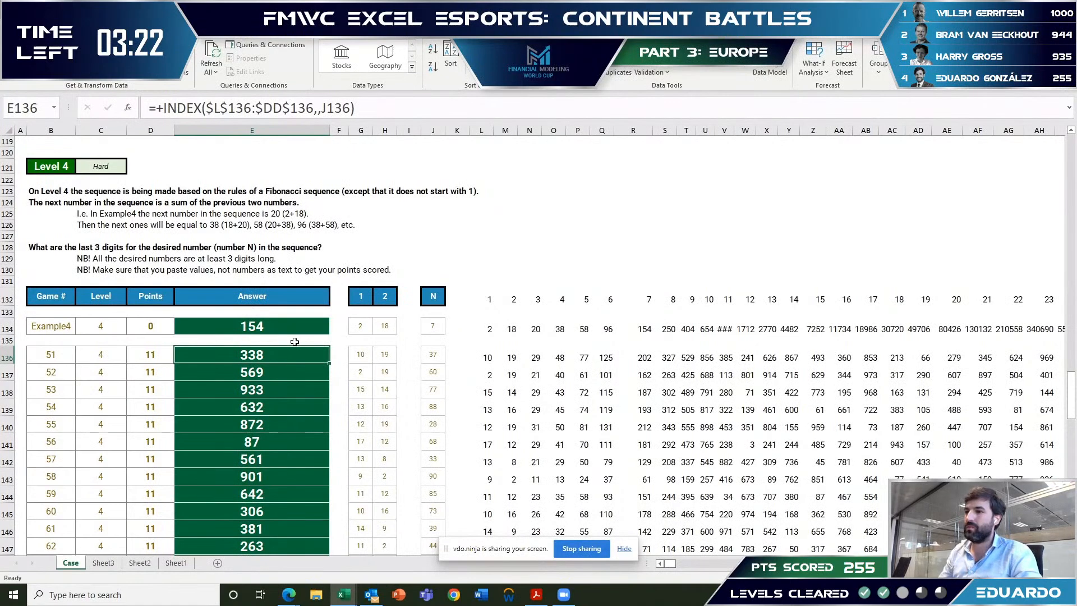
- Check the Level 4 game 51 formulas along row 136 from the inputs to Q136, ending at the answer in E136
key(Right)
key(Right)
key(Right)
key(Right)
key(Right)
key(Right)
key(Right)
key(Right)
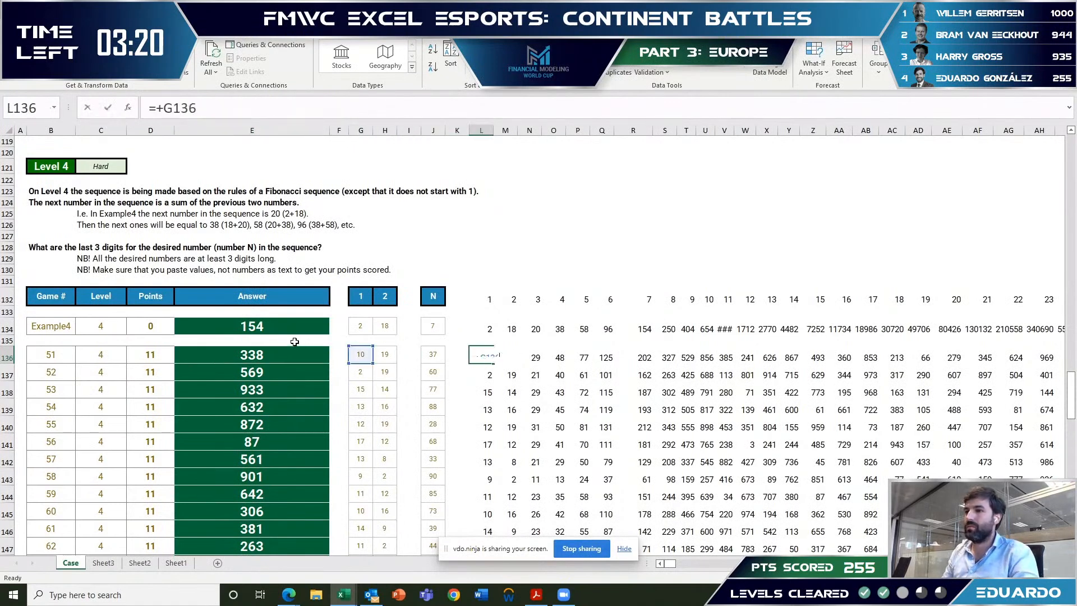
key(Right)
key(Right)
key(Right)
key(Right)
key(Right)
key(Right)
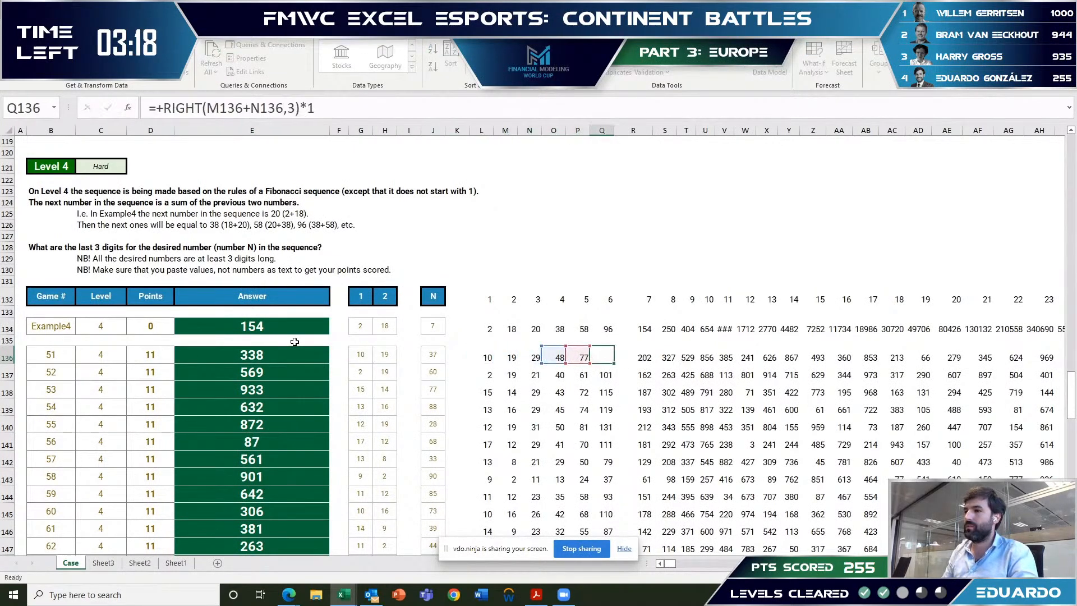
key(Left)
key(Left)
key(Left)
key(Left)
key(Left)
key(Left)
key(Left)
key(Left)
key(Left)
key(Left)
key(Left)
key(Left)
key(Left)
key(Left)
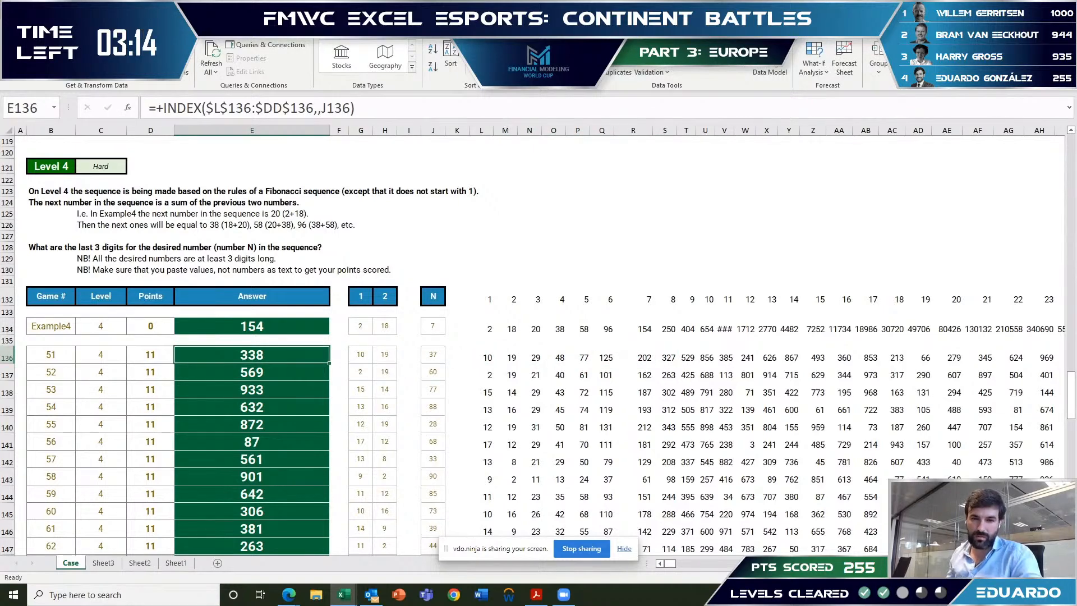
- Copy the Level 4 answers for games 51 to 70 in E136:E155 and switch to the browser window
key(alt+Tab)
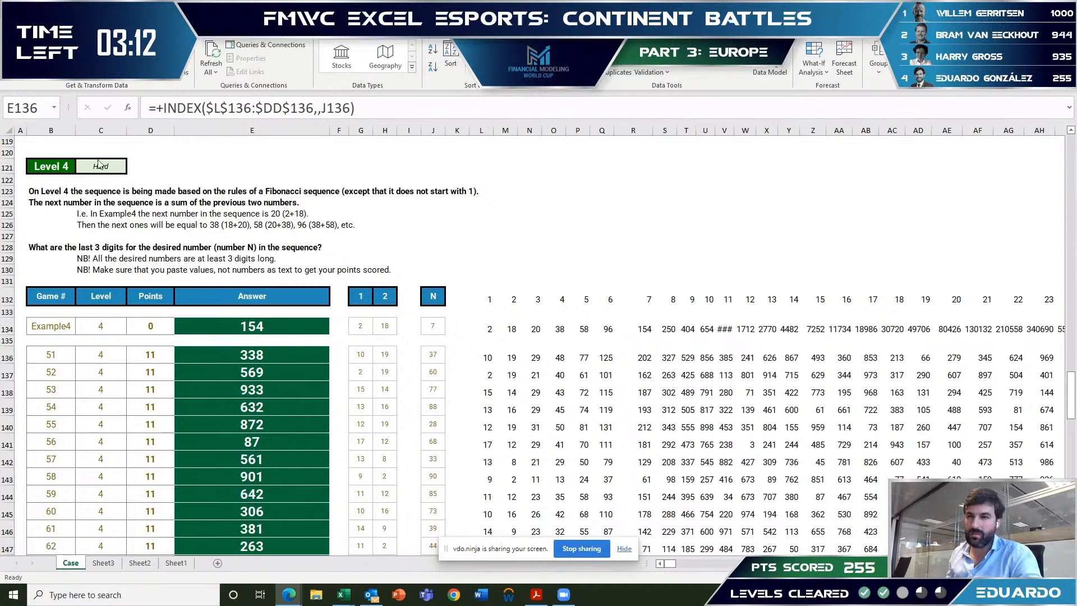
click(264, 355)
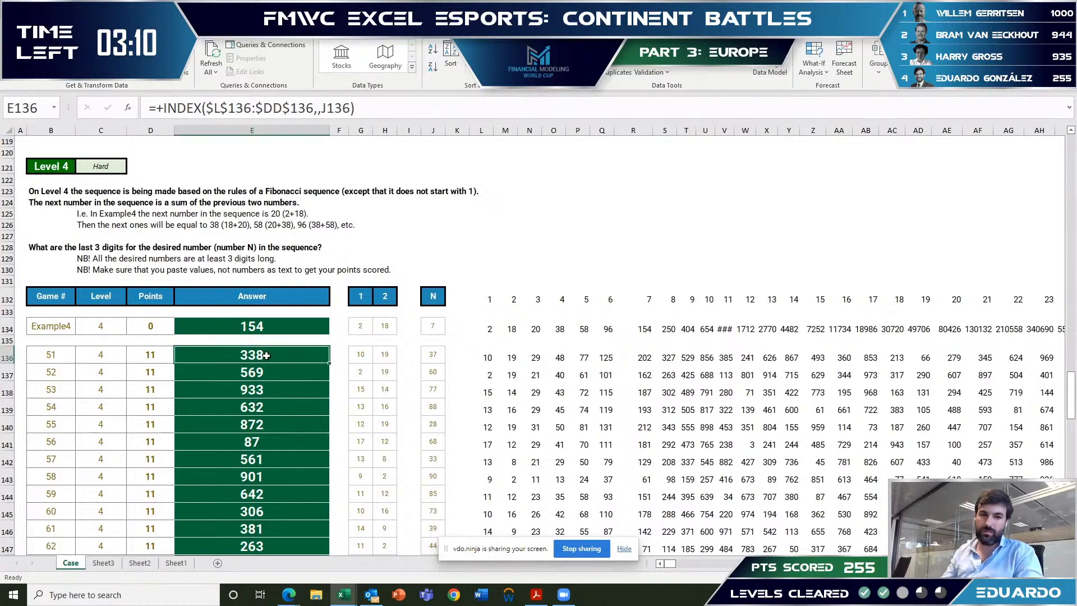
key(shift+Down)
key(shift+Down)
key(shift+Down)
key(shift+Down)
key(shift+Down)
key(shift+Down)
key(shift+Down)
key(shift+Down)
key(shift+Down)
key(shift+Down)
key(shift+Down)
key(shift+Down)
key(shift+Down)
key(shift+Down)
key(shift+Down)
key(shift+Down)
key(shift+Down)
key(shift+Down)
key(shift+Down)
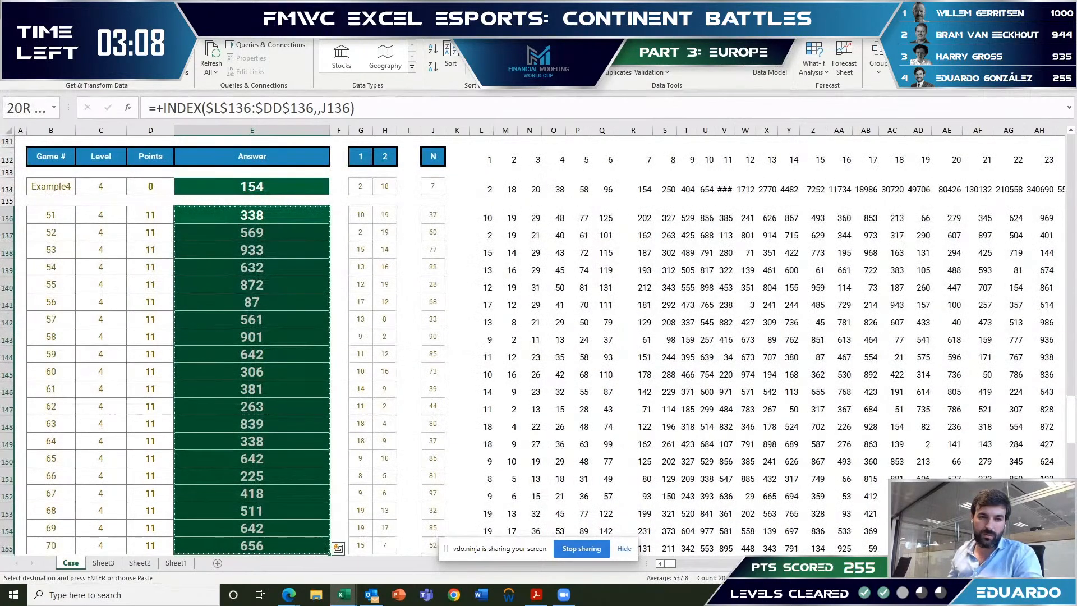
key(alt+Tab)
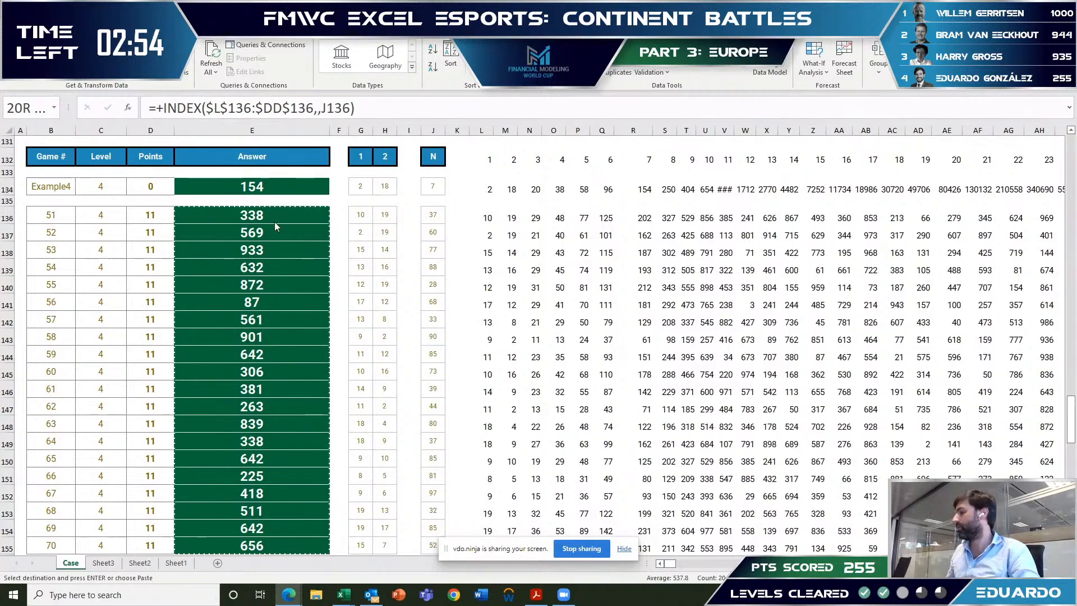
- Check game 51's N in J136, its first sequence value in L136 and the INDEX formula in E136
key(Right)
key(Right)
key(Right)
click(438, 217)
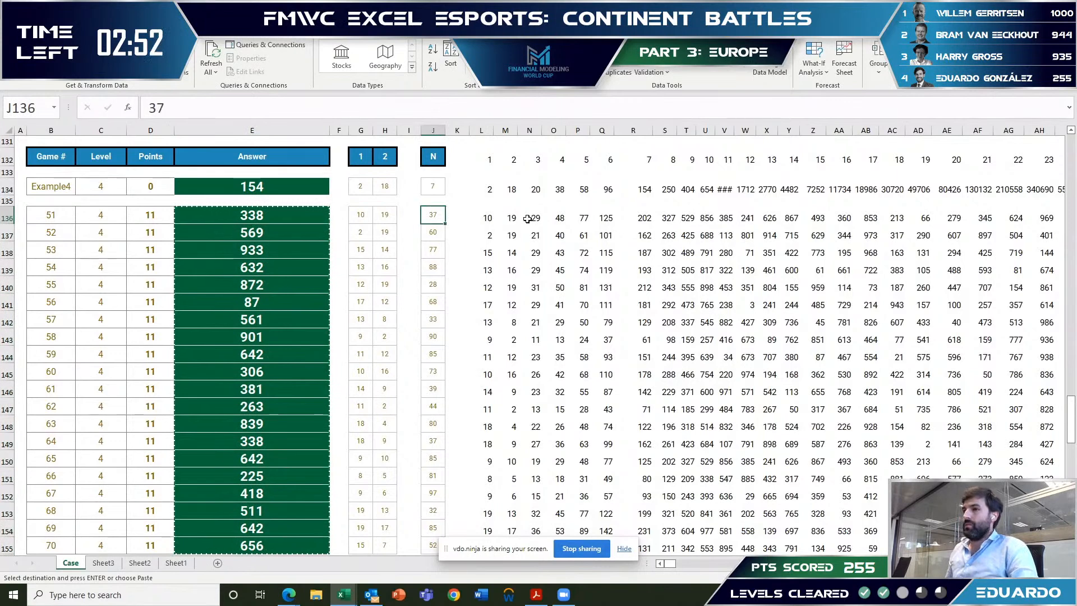
click(485, 218)
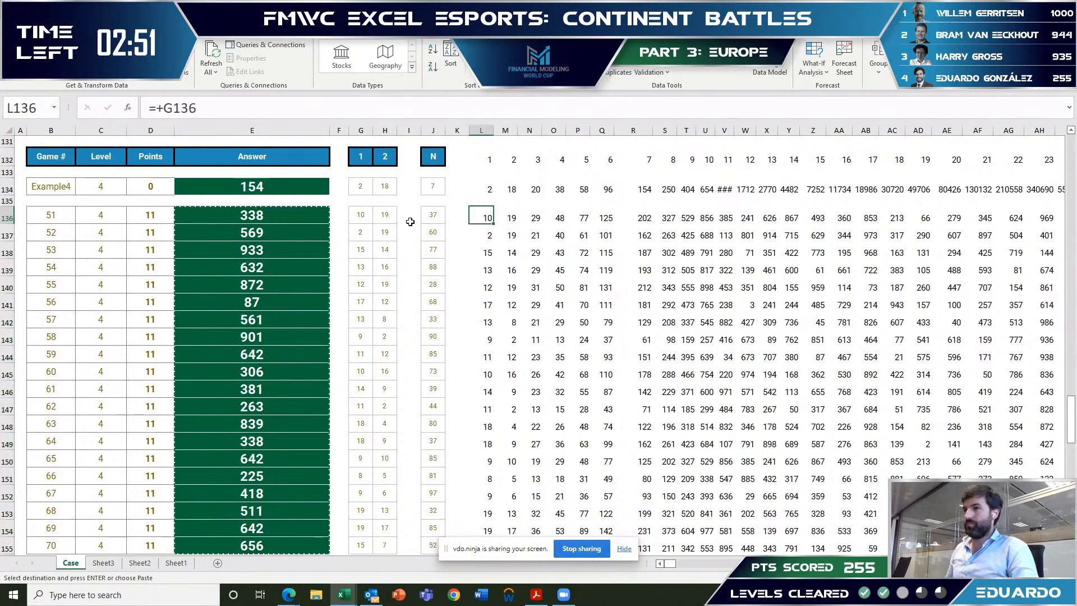
click(303, 219)
key(F2)
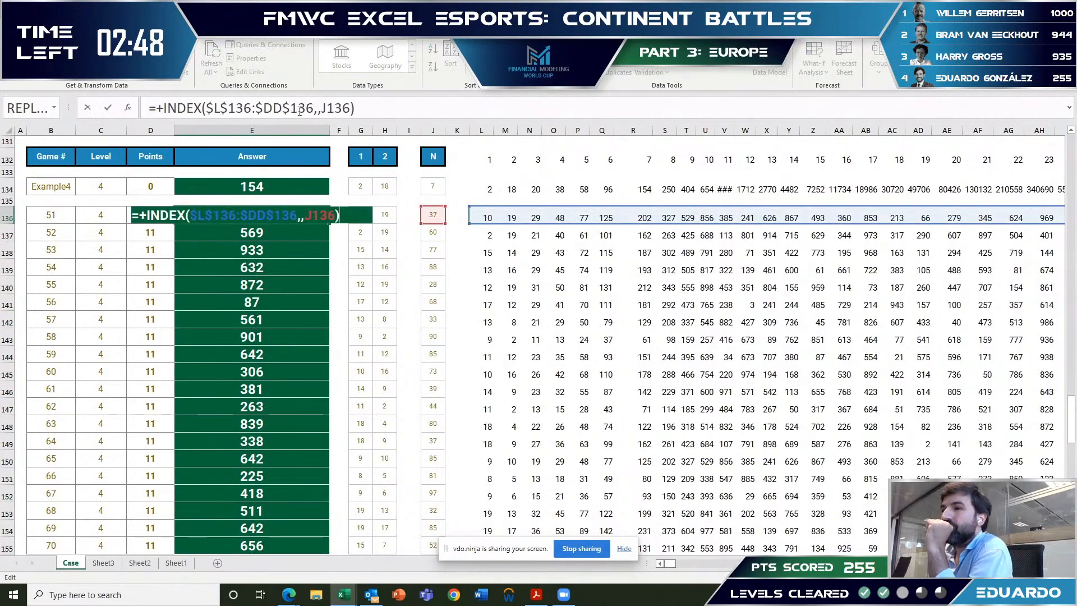
click(299, 107)
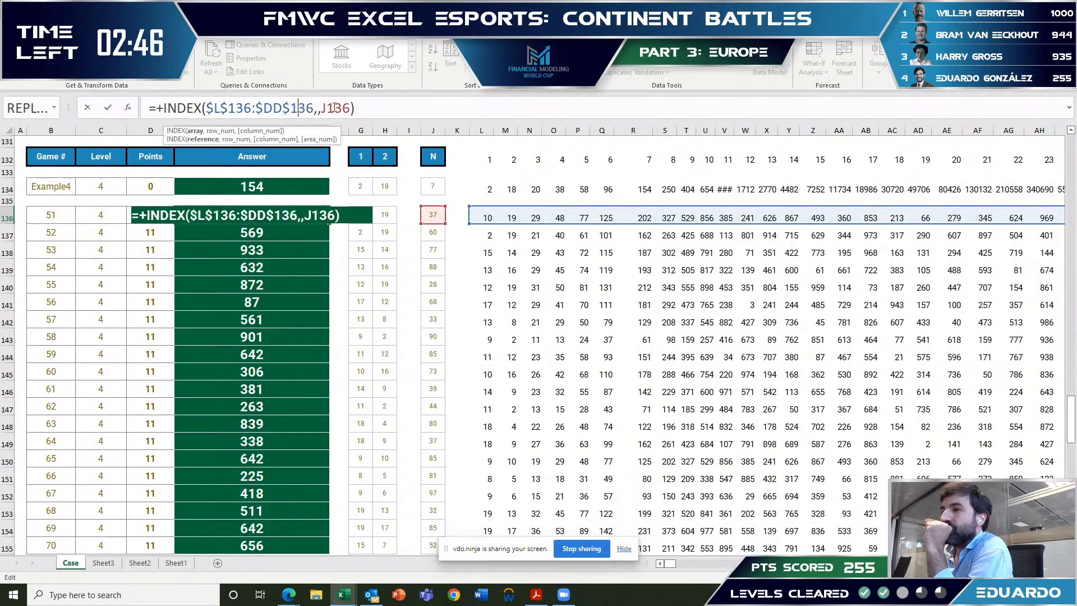
key(Escape)
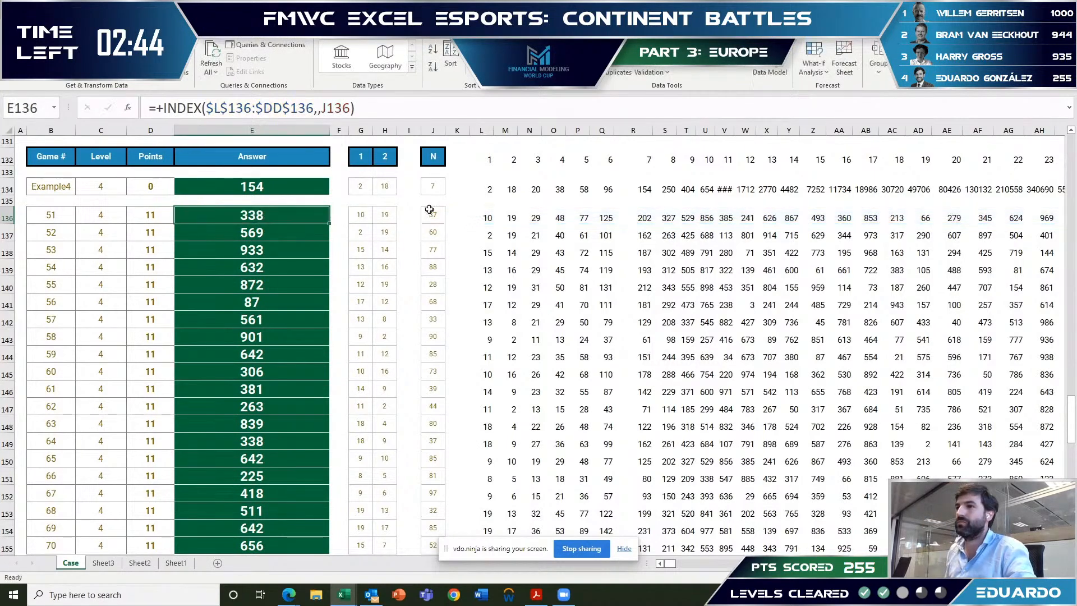
- Change the column argument of the INDEX formula in E136 to J136-2 and apply the formula to E136:E155
click(350, 107)
text(-23)
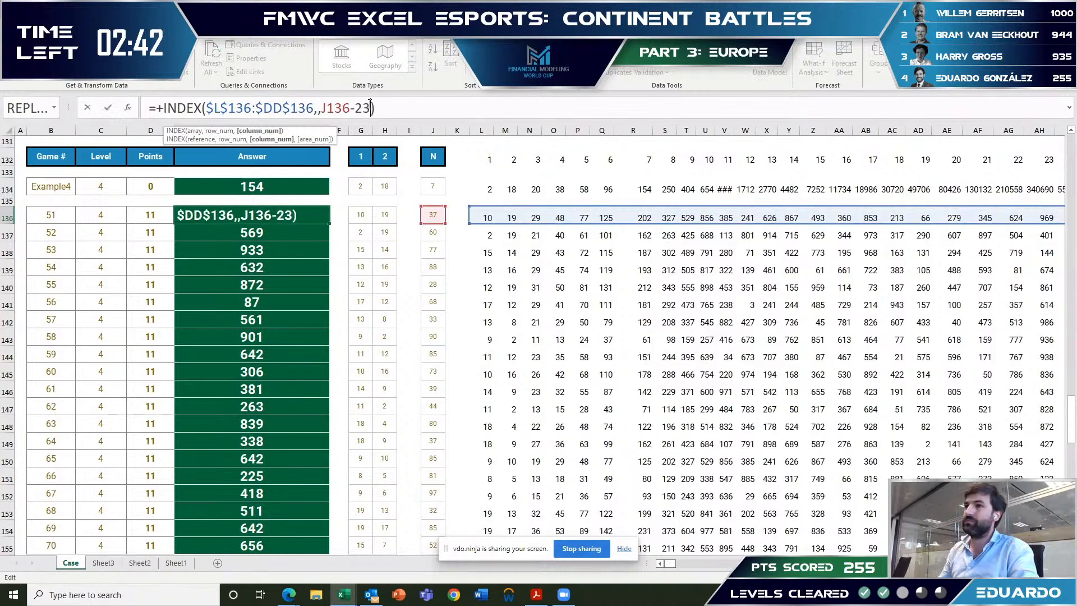
key(BackSpace)
key(Return)
key(Up)
key(ctrl+shift+Down)
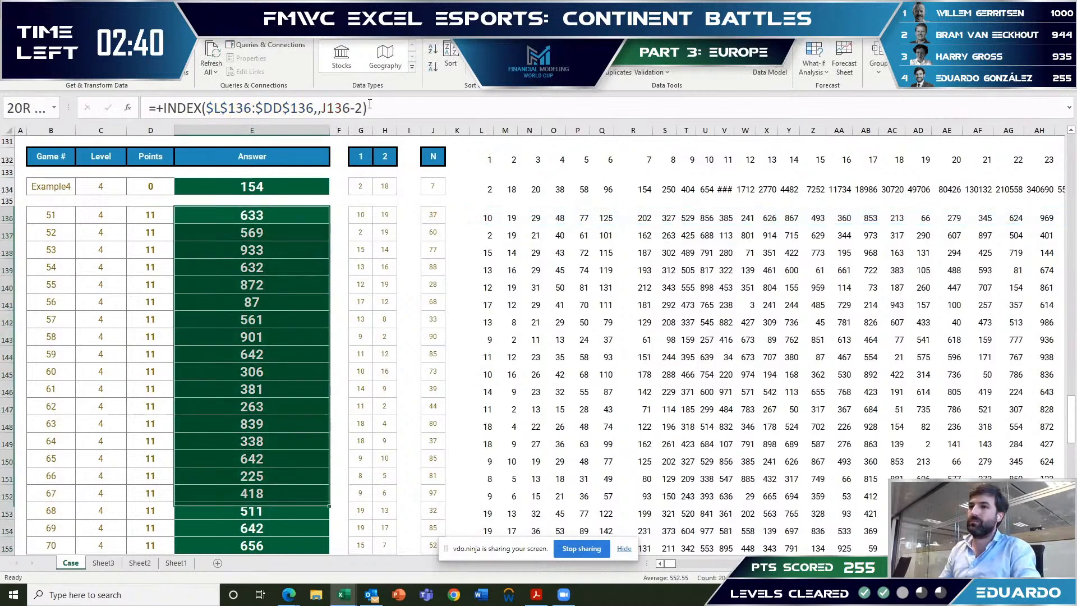
click(370, 107)
key(ctrl+Return)
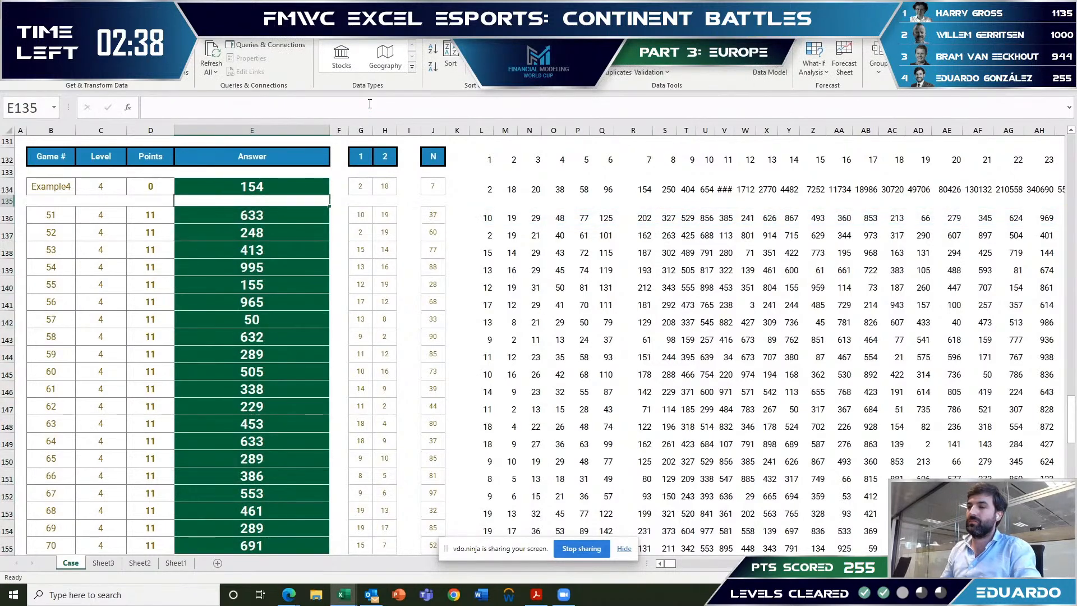
- Copy the recalculated Level 4 answers in E136:E155 and switch to the browser window to paste them
key(ctrl+c)
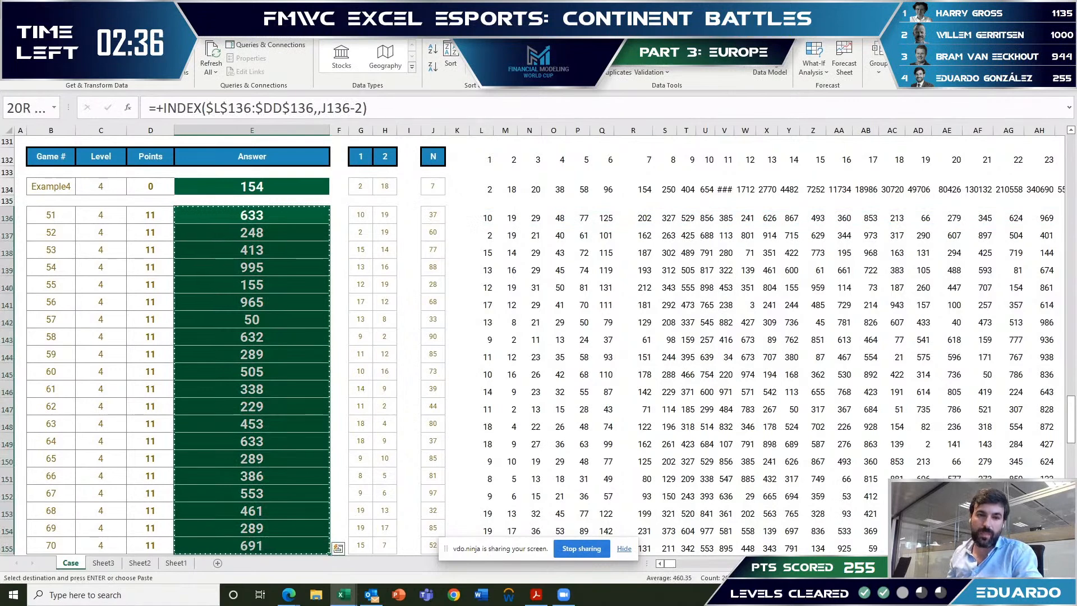
key(alt+Tab)
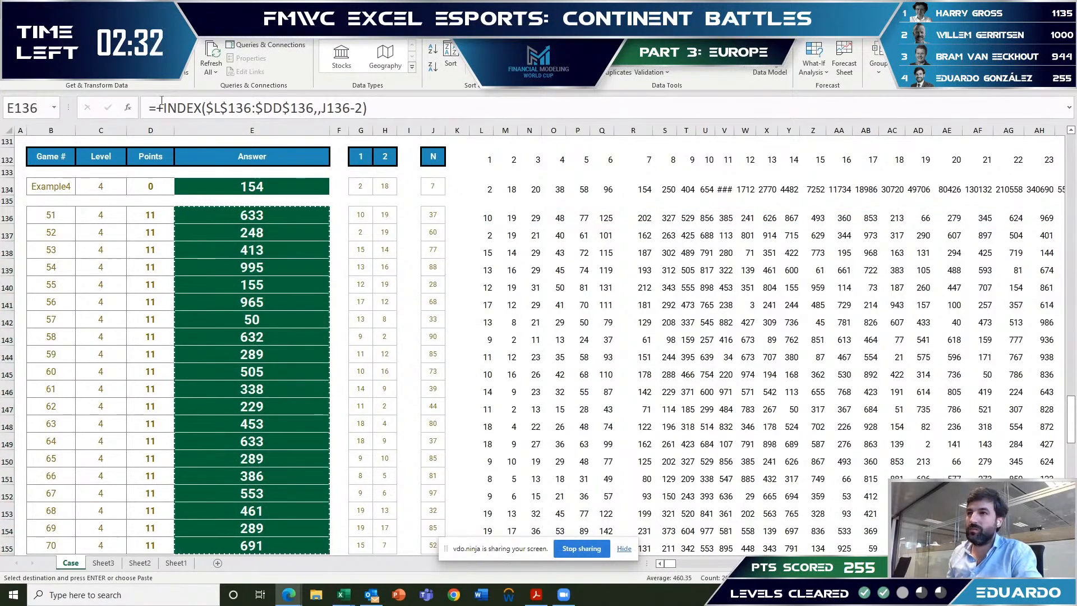
click(295, 211)
click(297, 214)
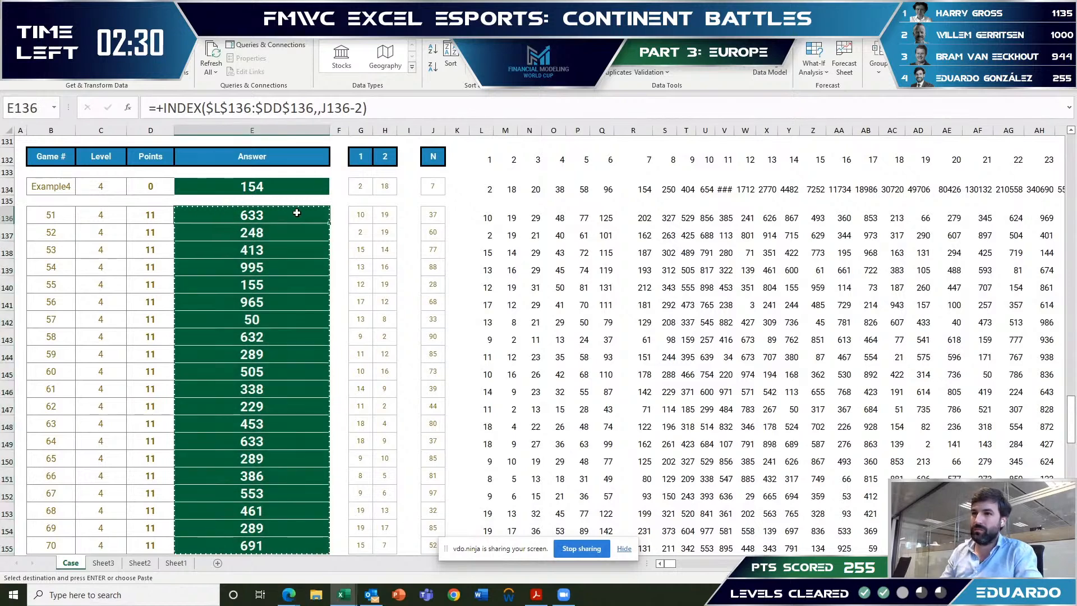
key(ctrl+shift+Down)
key(ctrl+v)
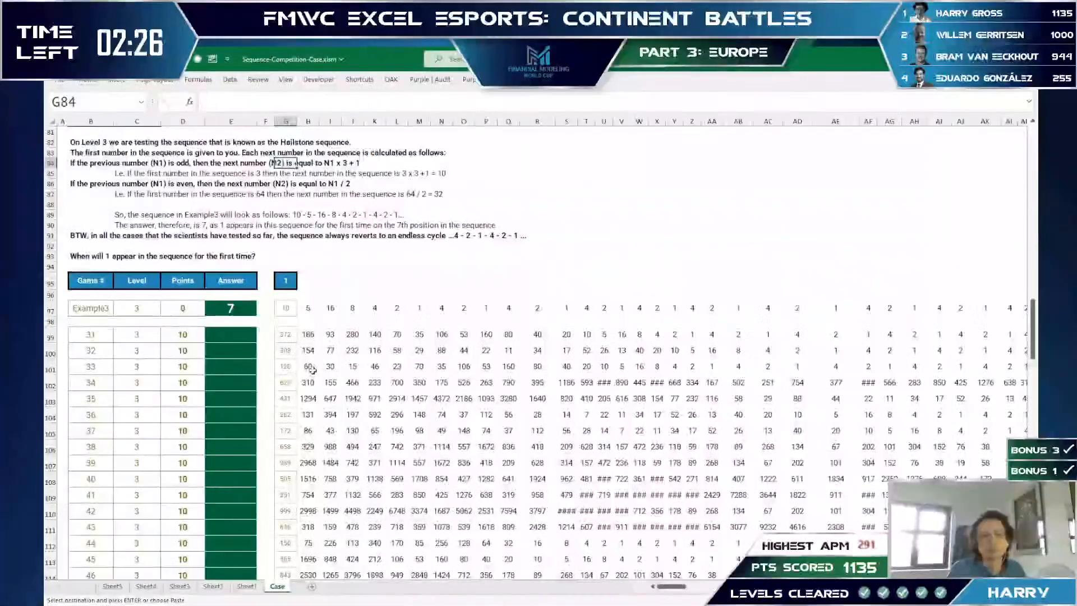
- Go to DB99 and inspect the Level 3 MATCH formula for game 31, leaving its +1 term in place
key(Down)
key(Down)
key(Down)
key(Down)
key(Down)
key(Down)
key(Down)
key(Down)
key(Down)
key(Down)
key(Down)
key(Down)
key(Down)
key(ctrl+Right)
key(ctrl+Right)
key(Down)
key(Down)
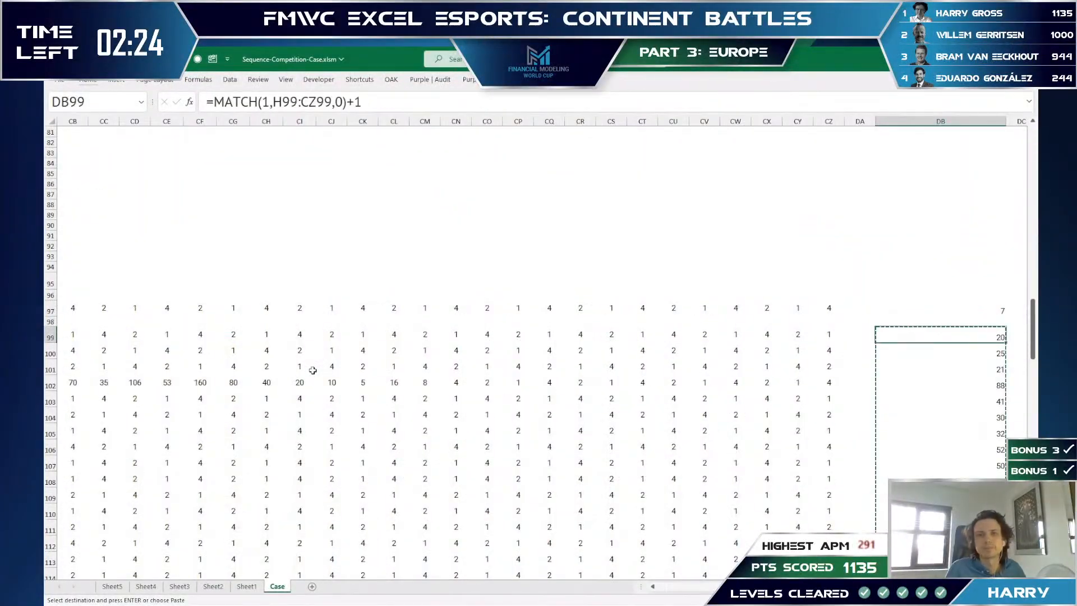
key(F2)
key(shift+Left)
key(shift+Left)
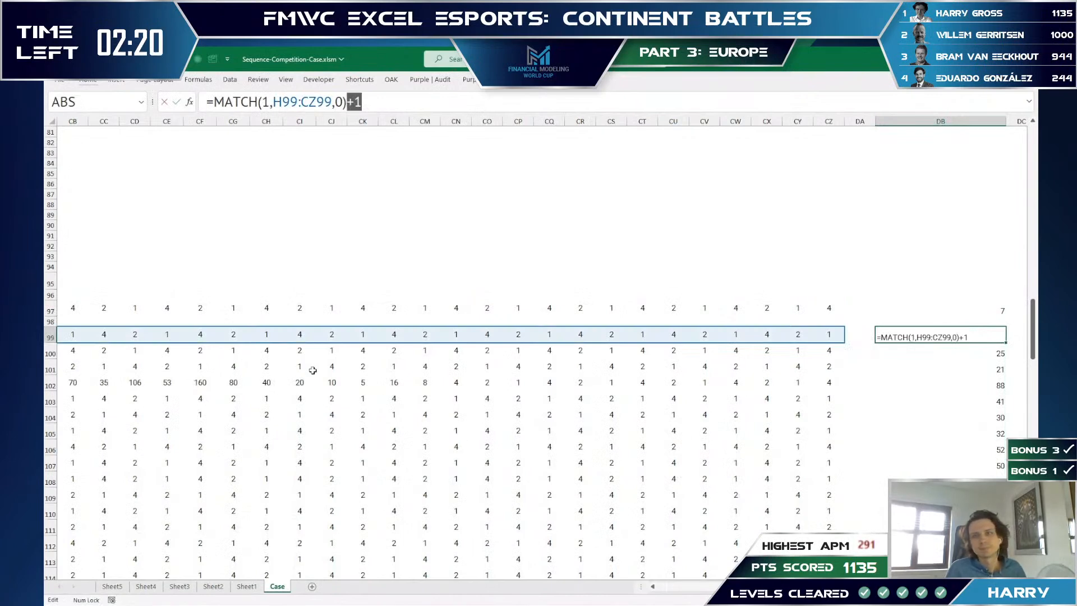
key(Escape)
- Inspect the MATCH formula for the last Level 3 game in DB118
key(ctrl+Down)
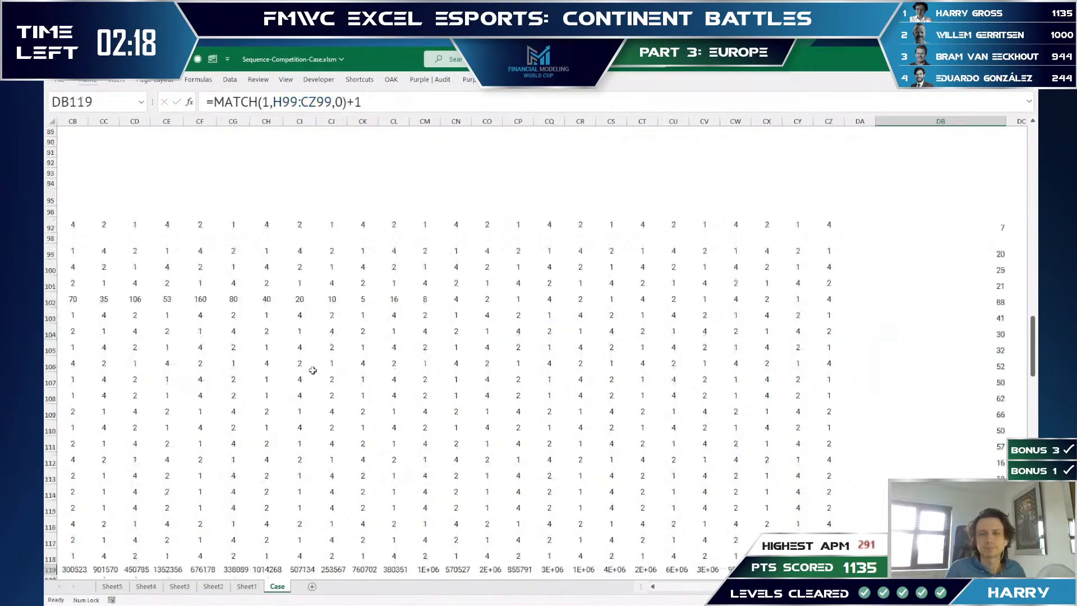
key(Up)
key(F2)
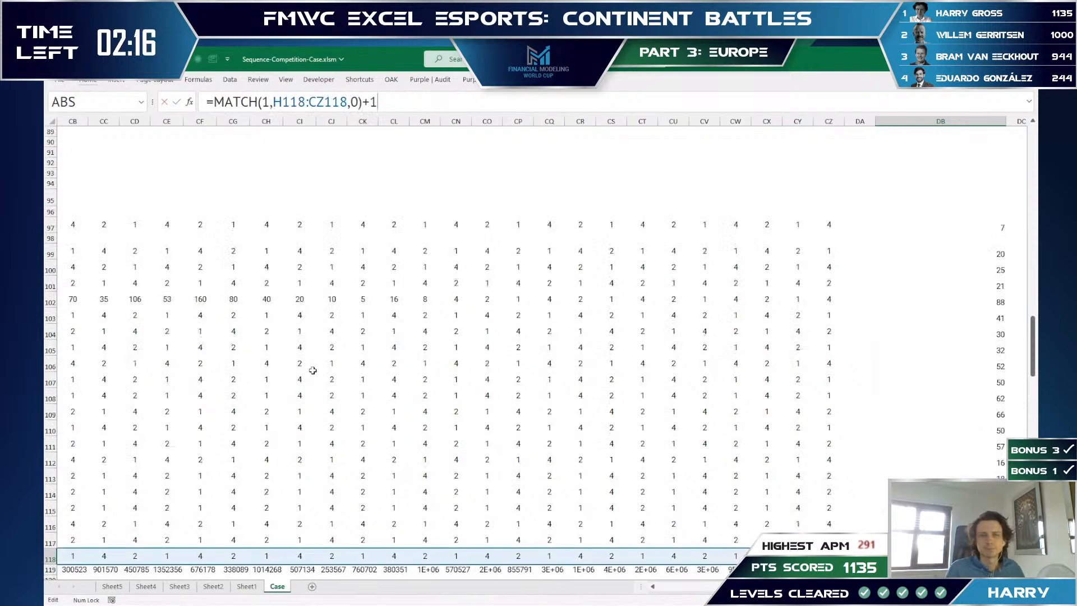
key(Escape)
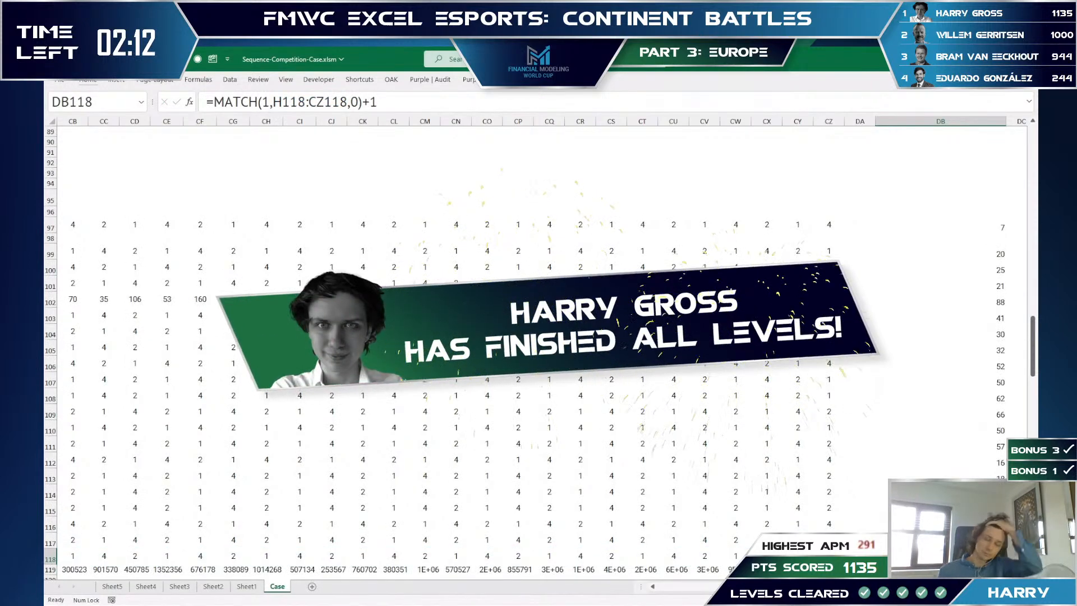
- Check the Level 4 sequence formula in DB149 and the INDEX formulas in K149 and K136
key(Page_Down)
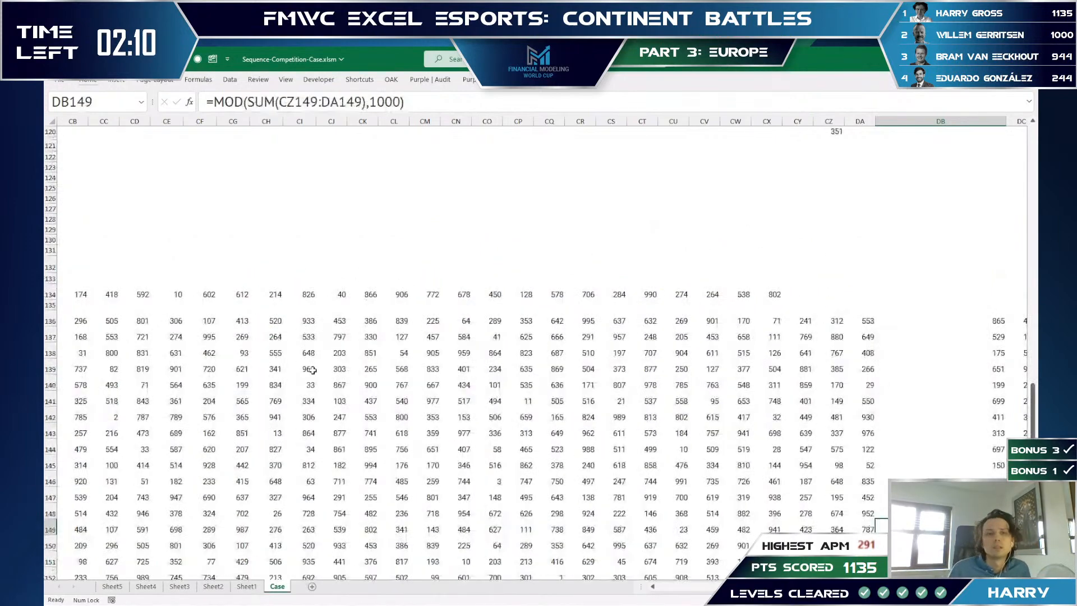
key(ctrl+Left)
key(ctrl+Left)
key(ctrl+Left)
key(ctrl+Left)
key(Right)
key(Right)
key(Right)
key(Right)
key(Right)
key(Right)
key(Right)
key(Right)
key(Right)
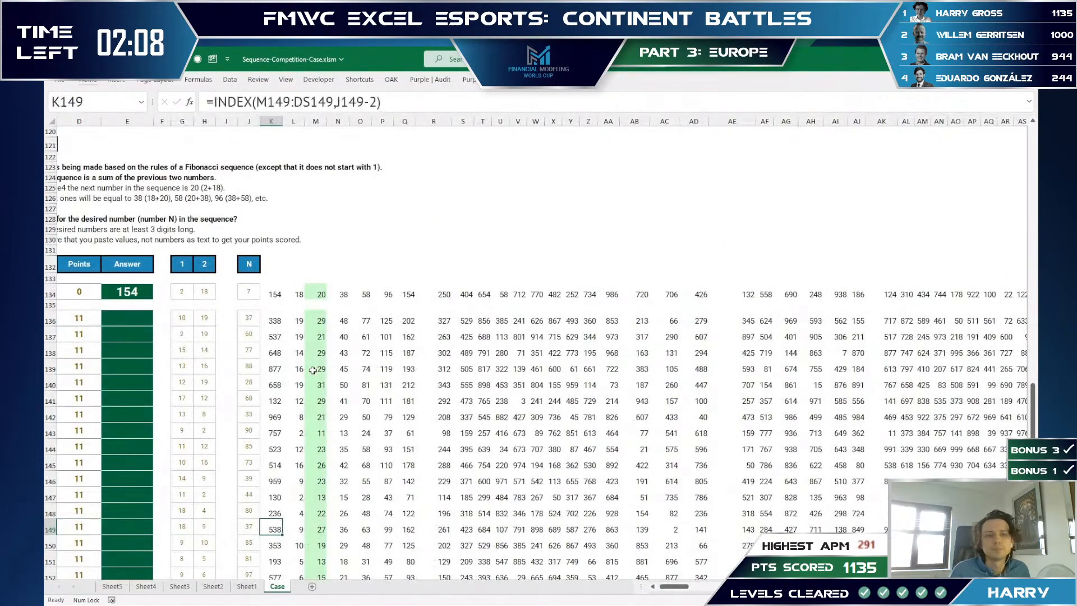
key(ctrl+Up)
key(Left)
key(Left)
key(Left)
key(Left)
key(Left)
key(Left)
key(Left)
key(Left)
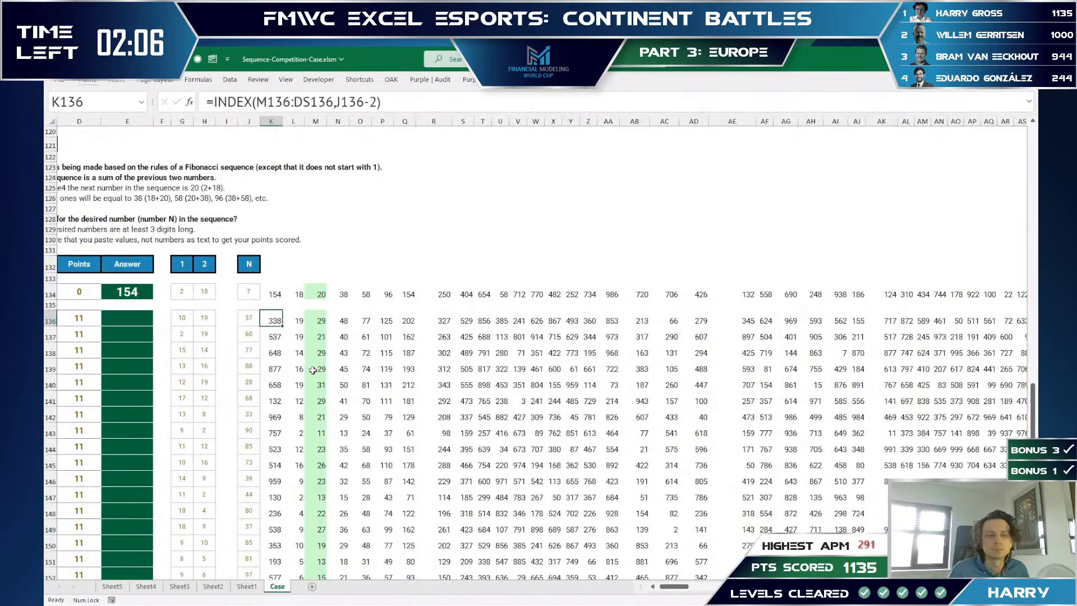
- Look through the Level 5 instructions, the example rounds and the list of games from game 71 down
key(Home)
key(Page_Down)
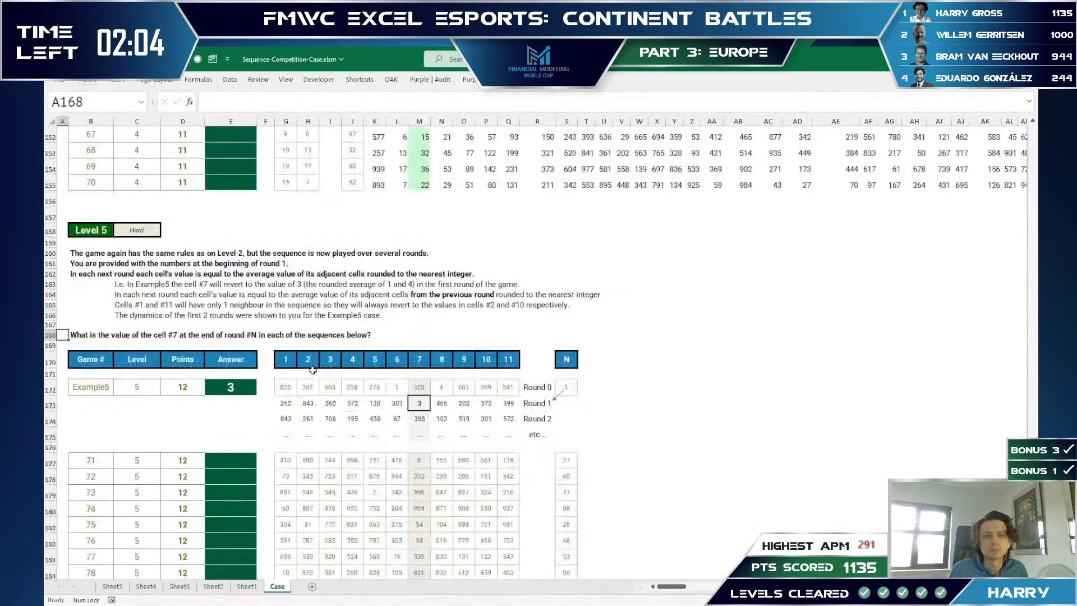
key(Right)
key(Down)
key(Down)
key(Down)
key(Down)
key(Down)
key(Down)
key(Down)
key(Down)
key(Down)
key(Down)
key(Down)
key(Down)
key(Down)
key(Down)
key(Down)
key(Down)
key(Down)
key(Down)
key(Down)
key(Down)
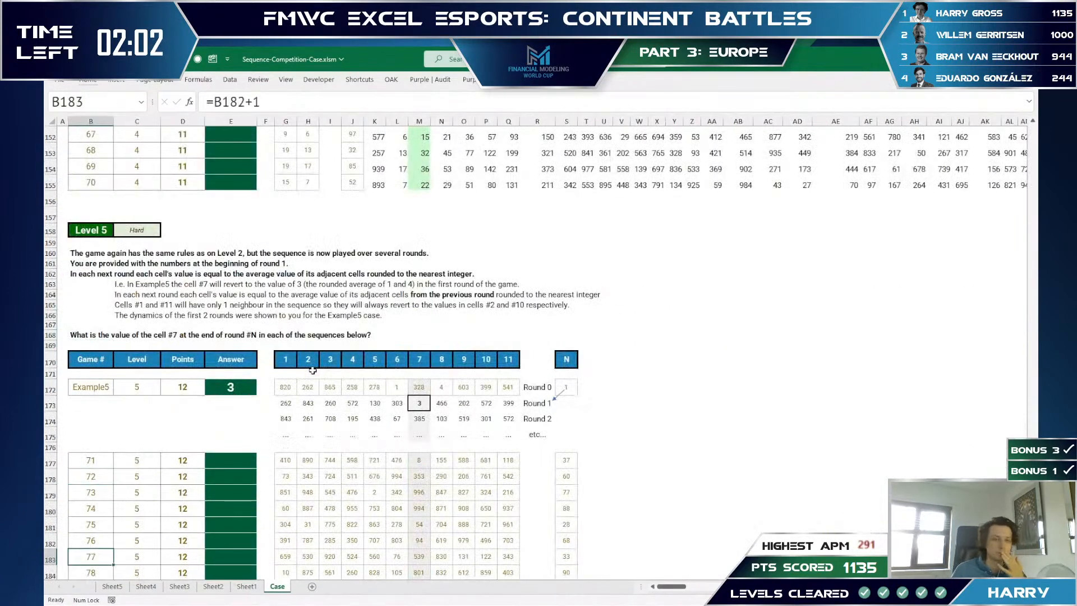
key(Down)
key(Down)
key(Down)
key(Down)
key(Down)
key(Down)
key(Down)
key(Down)
key(Down)
key(Down)
key(Down)
key(Down)
key(Down)
key(Down)
key(Down)
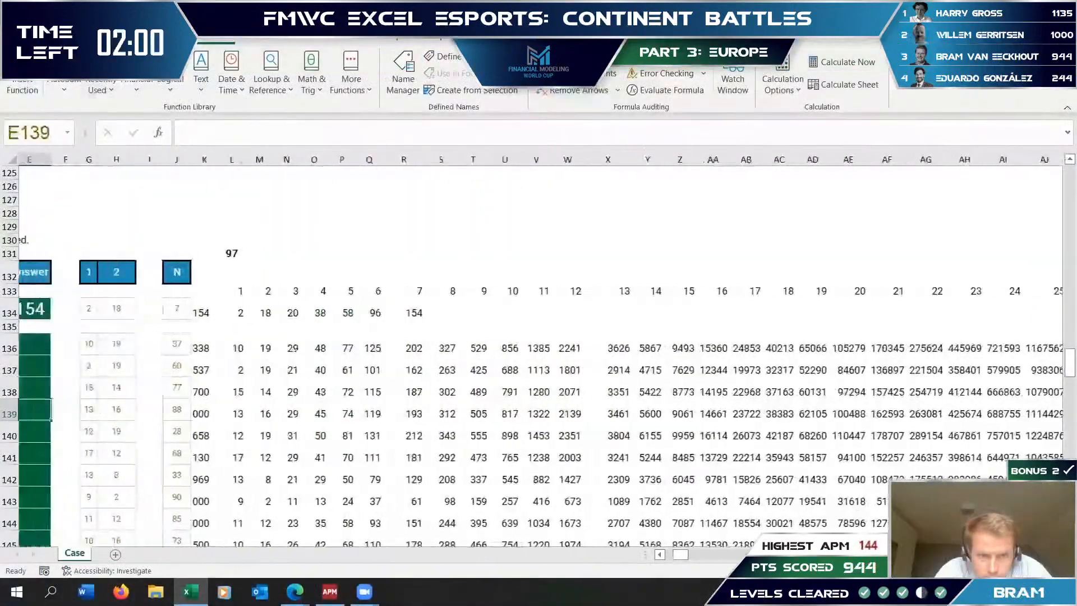
- Check the Level 4 game 54 row from A139 to its N in J139 and the RIGHT and MAX formula in K139
key(Left)
key(Left)
key(Left)
key(Left)
key(Left)
key(Left)
key(Left)
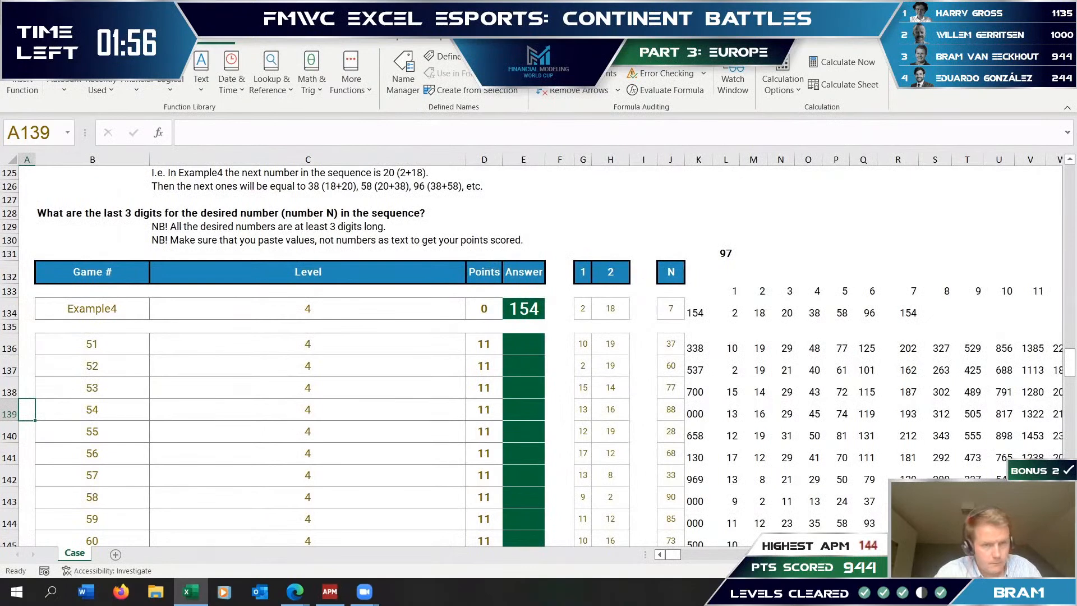
key(Right)
key(Right)
key(Right)
key(Right)
key(Right)
key(Right)
key(Right)
key(Right)
key(Right)
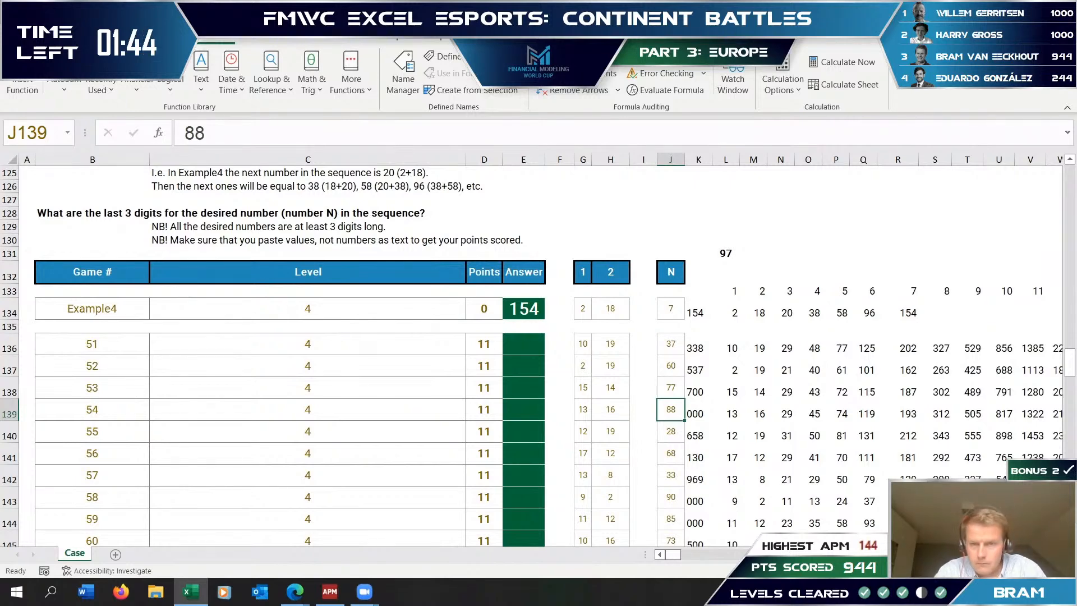
key(Right)
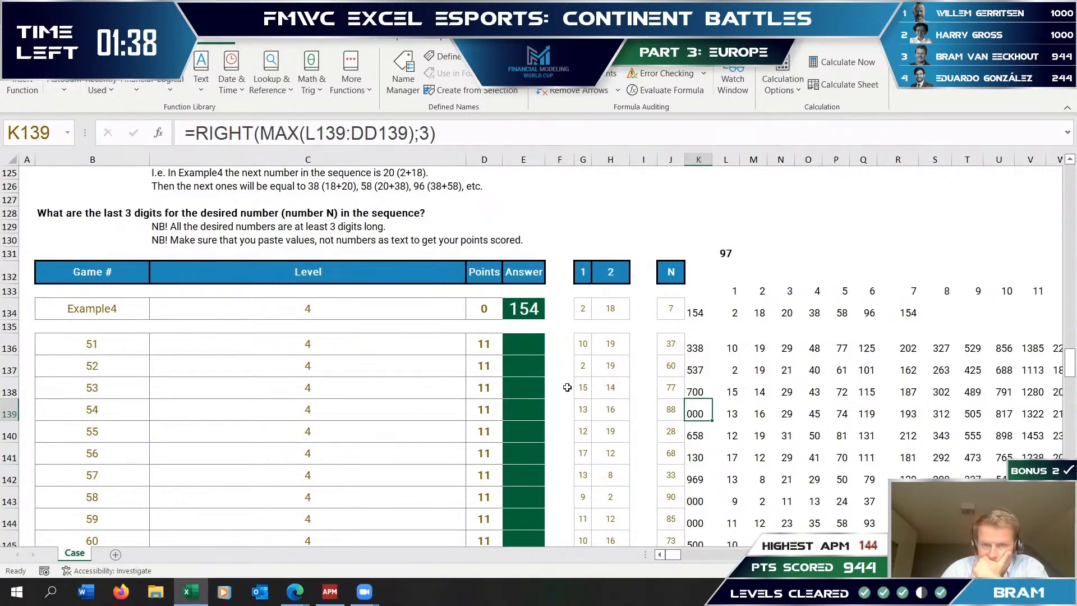
- Check the Fibonacci sequence formulas for game 54 from L139 across to W139
click(736, 413)
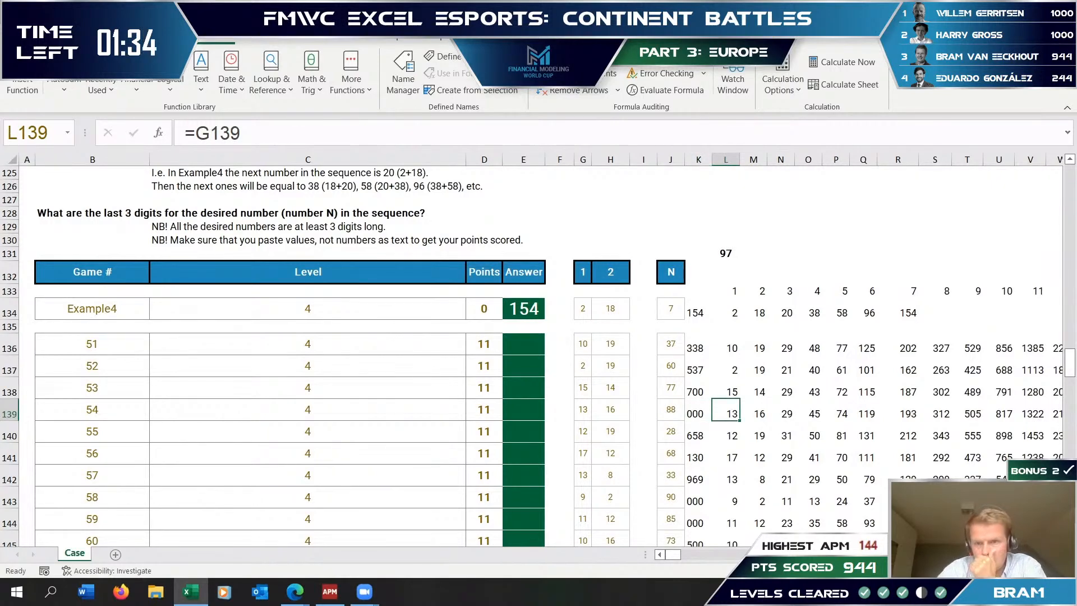
key(Right)
key(Right)
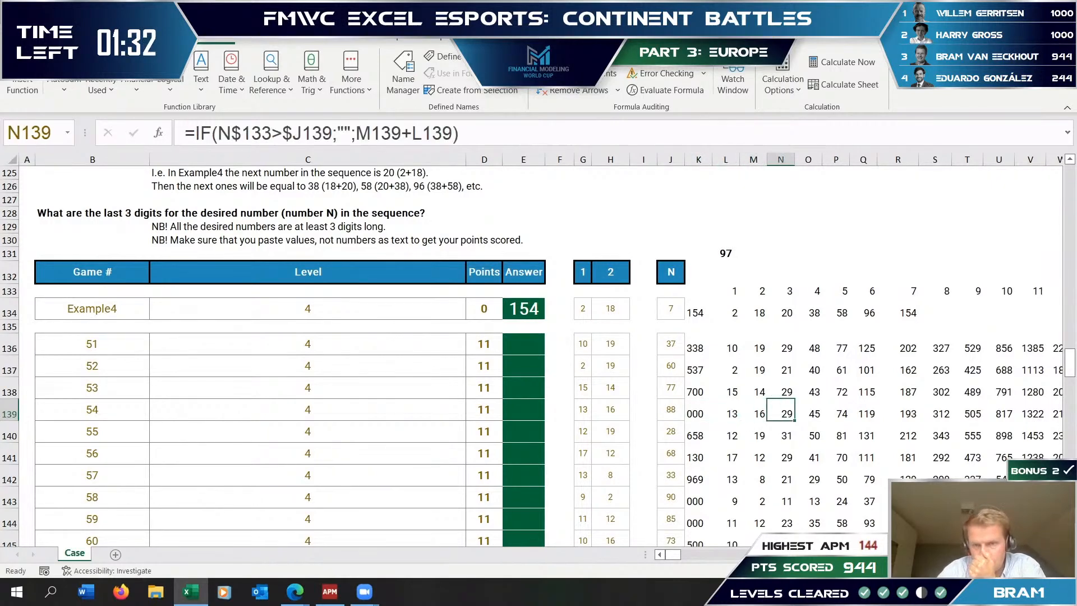
key(Right)
key(Right)
key(Right)
key(Right)
key(Right)
key(Right)
key(Right)
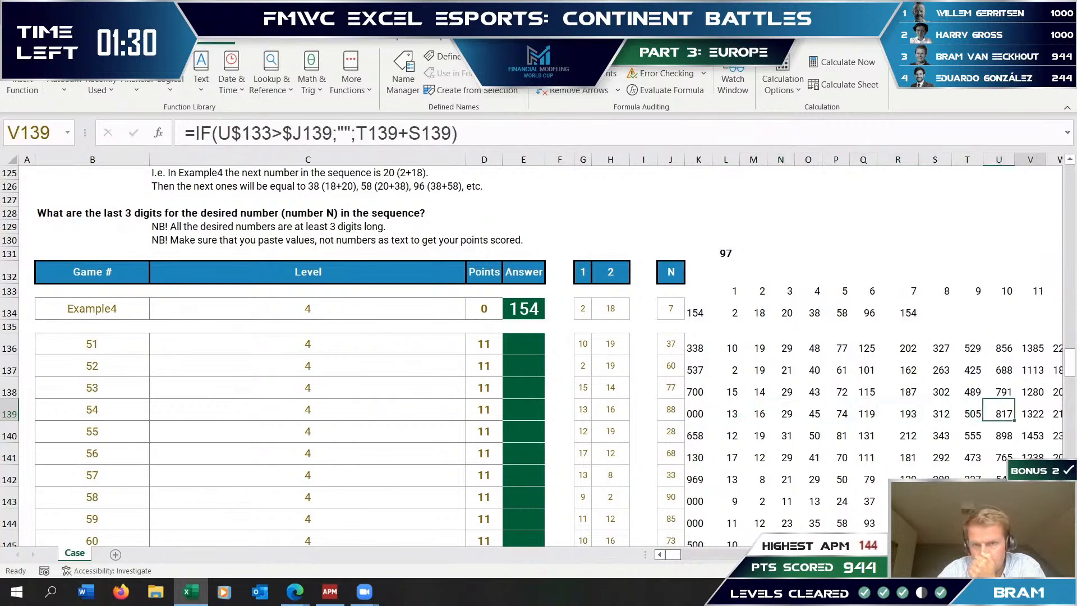
key(Right)
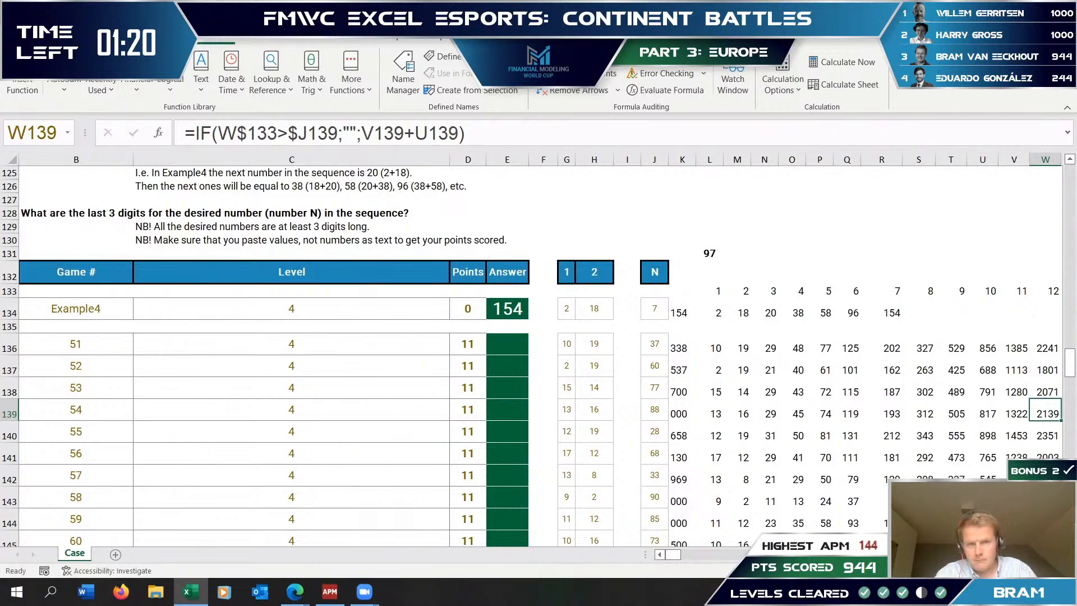
key(Left)
key(Left)
key(Left)
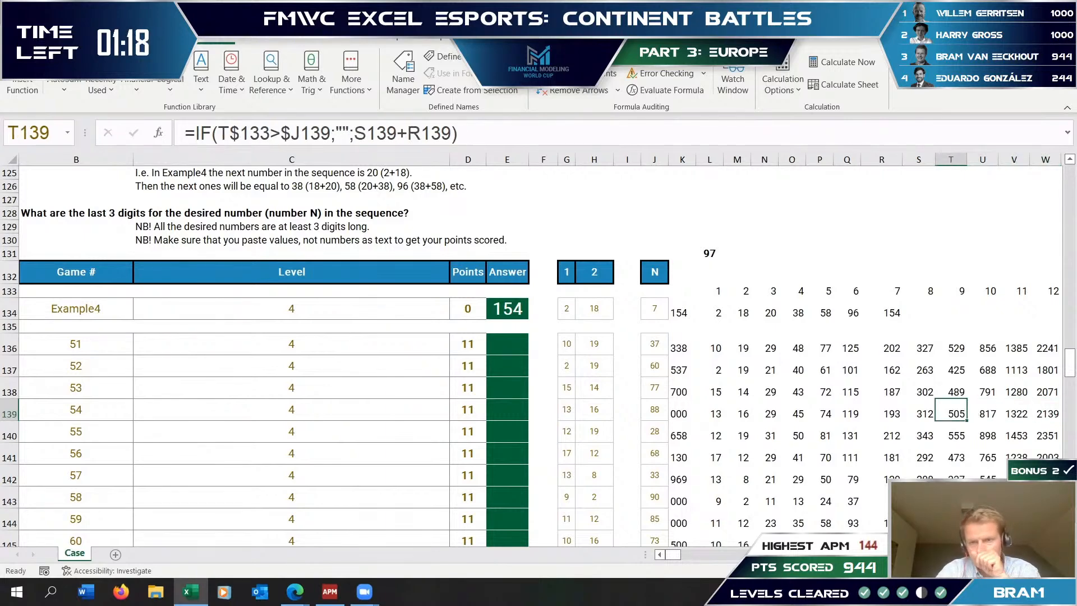
key(Right)
key(Right)
key(Right)
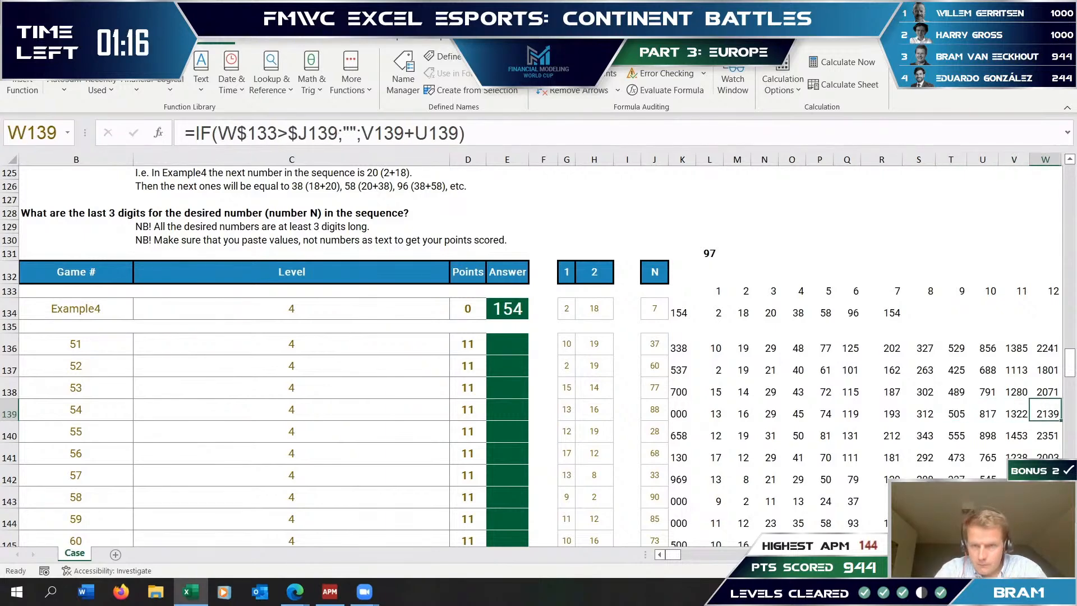
- Check the far end of game 54's sequence in row 139 and return to its answer cell E139
key(ctrl+Right)
key(Left)
key(ctrl+Left)
key(Left)
key(Left)
key(Left)
key(Left)
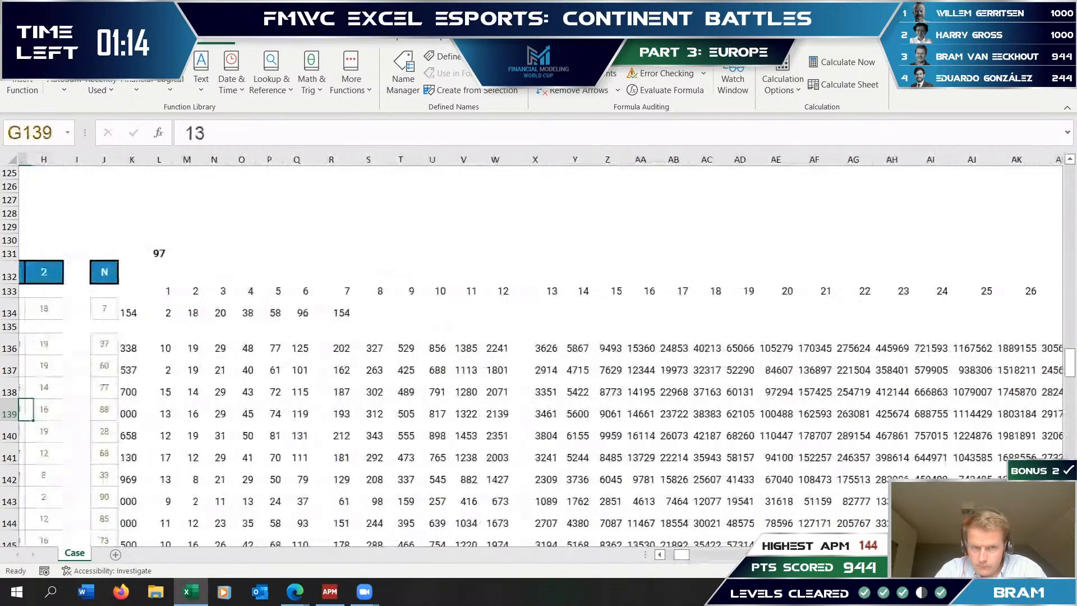
key(Home)
key(Right)
key(Right)
key(Right)
key(Right)
key(Right)
key(Right)
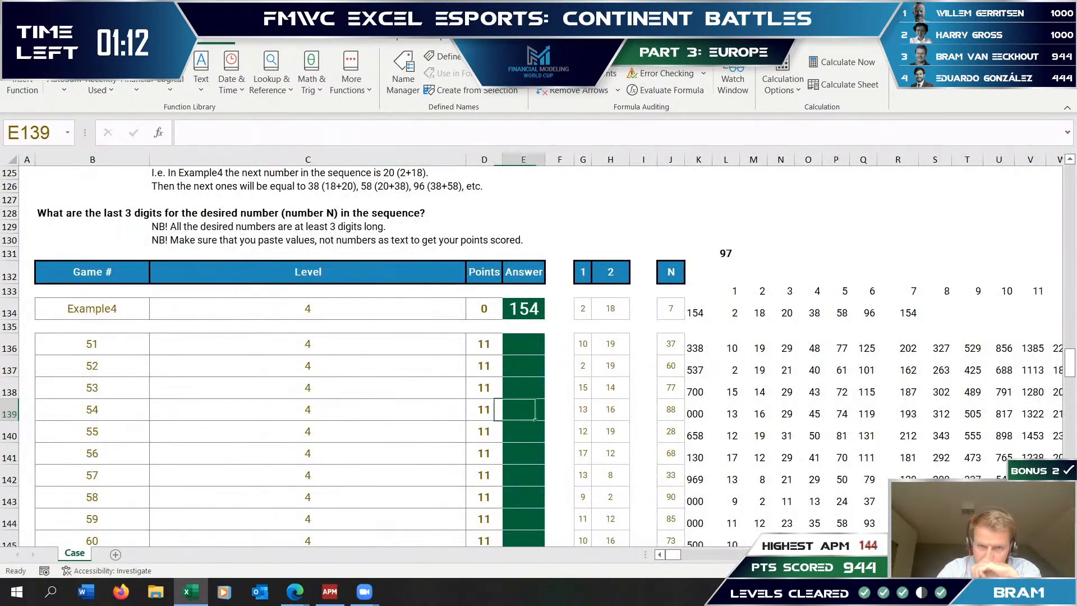
- Check game 54's RIGHT and MAX formula in K139 and the sequence formulas from L139 across to V139
key(Right)
key(Right)
key(Right)
key(Right)
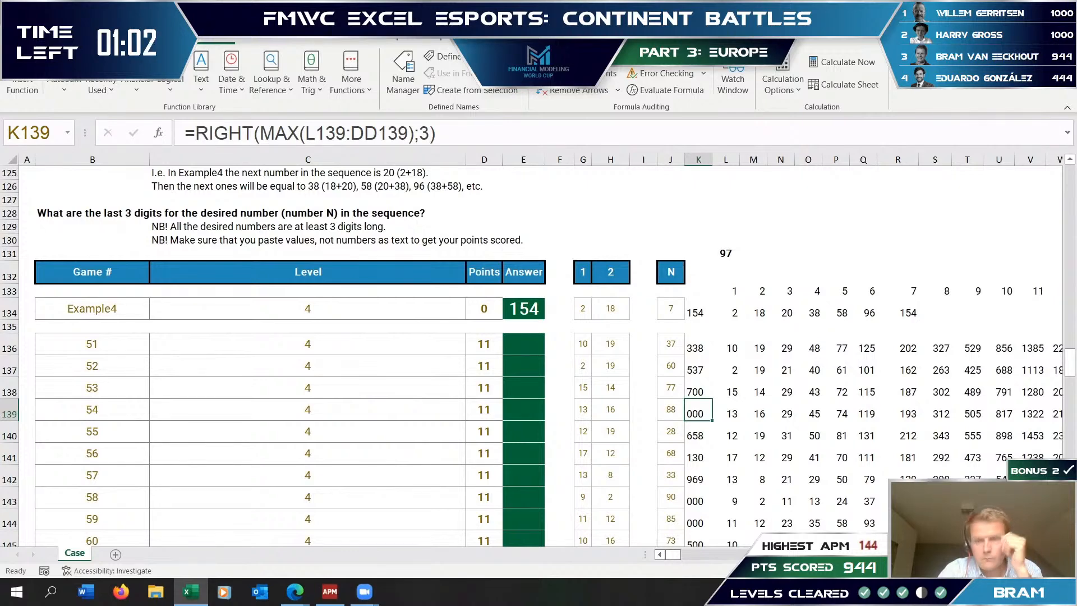
click(726, 410)
key(Right)
key(Right)
key(Right)
key(Right)
key(Right)
key(Right)
key(Right)
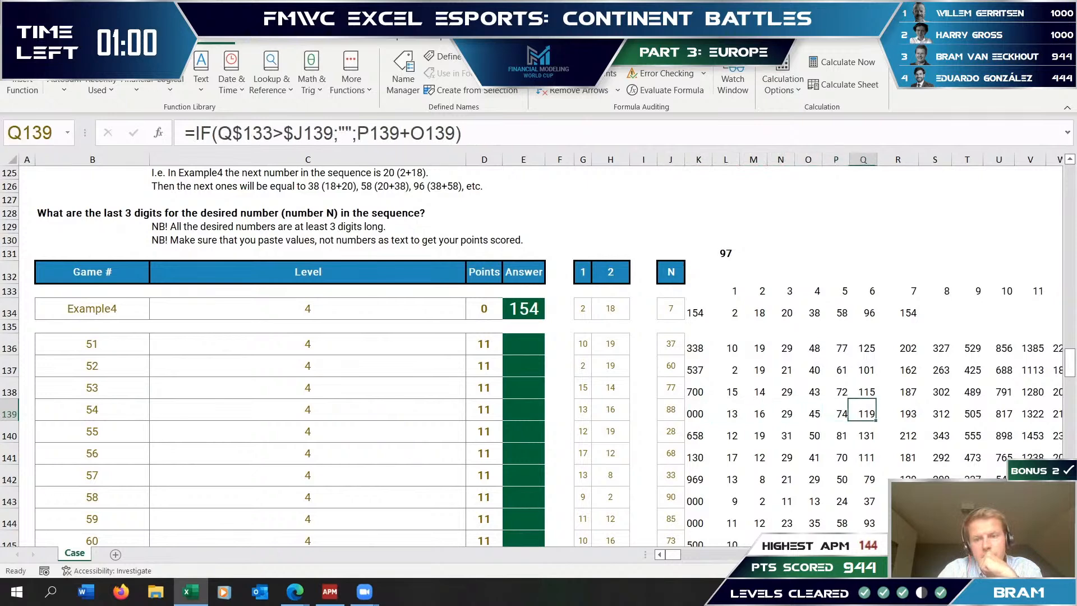
key(Right)
key(Right)
key(Right)
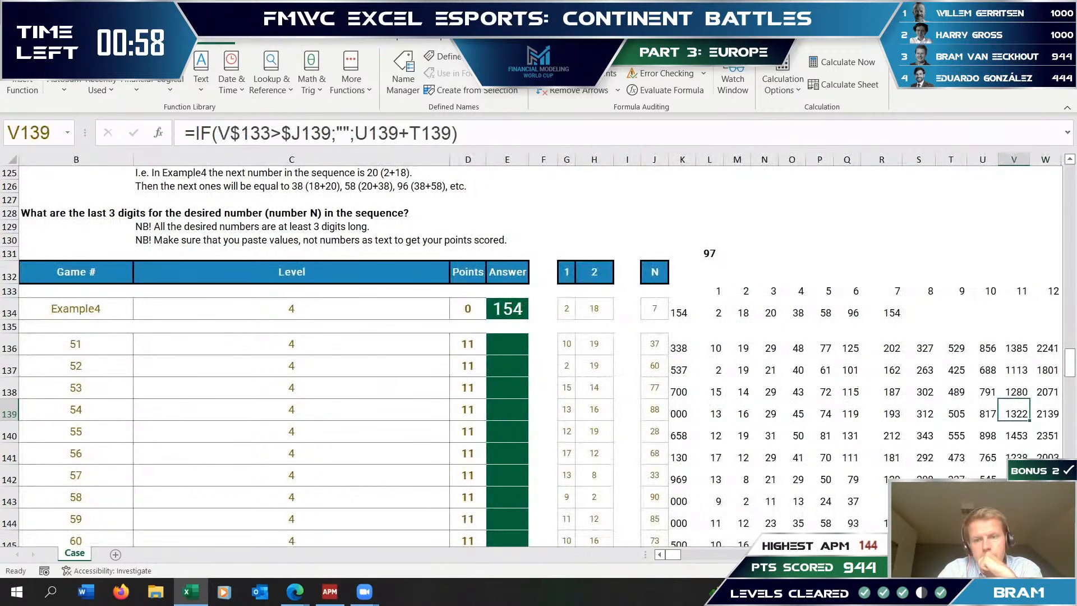
- Recheck the row 139 sequence formulas from V139 back to the result formula in K139
key(Left)
key(Left)
key(Left)
key(Left)
key(Left)
key(Left)
key(Left)
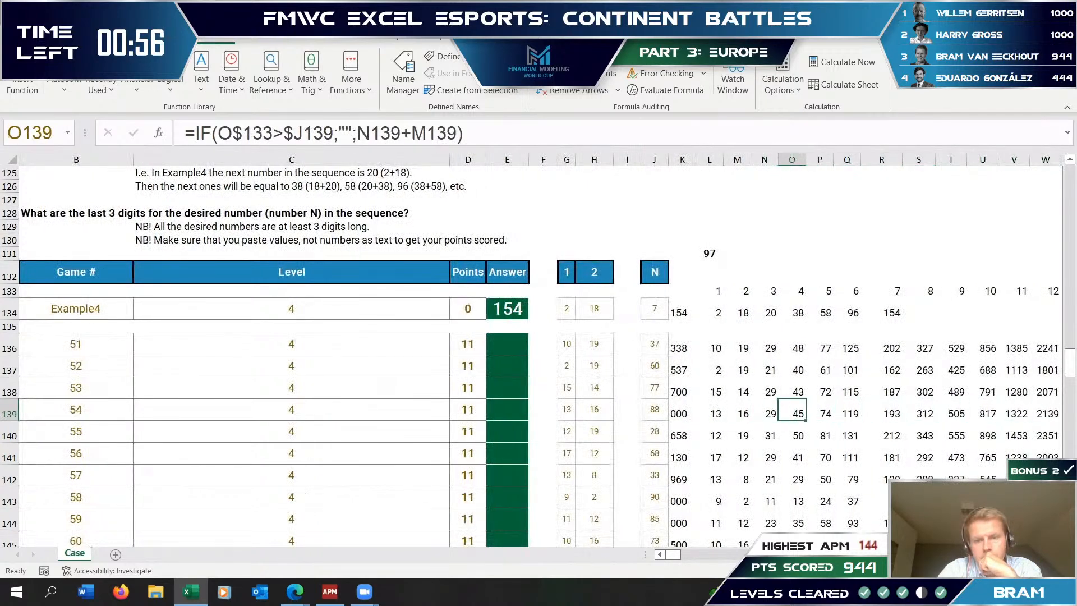
key(Right)
key(Right)
key(Right)
key(Right)
key(Right)
key(Left)
key(Left)
key(Left)
key(Left)
key(Left)
key(Left)
key(Left)
key(Left)
key(Left)
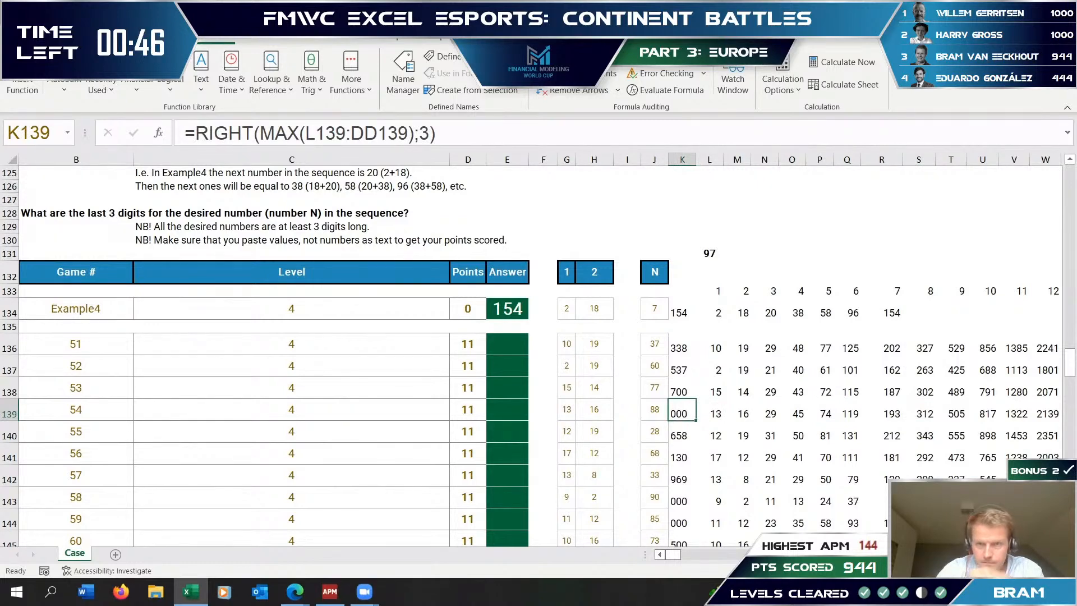
- Insert a blank column L between the Level 4 results and the sequence numbers
click(710, 159)
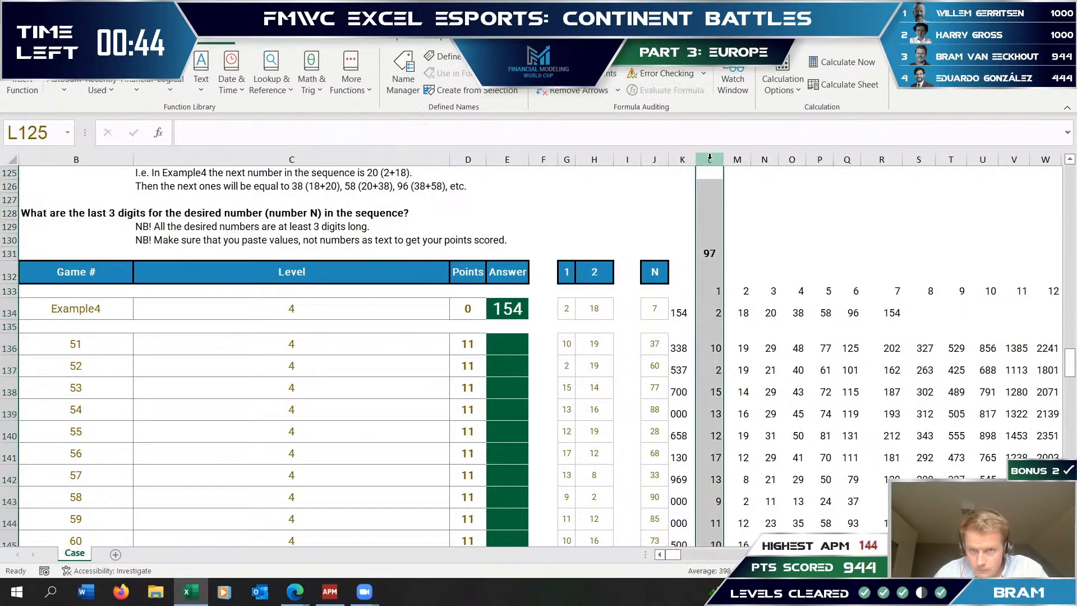
right_click(710, 160)
click(756, 302)
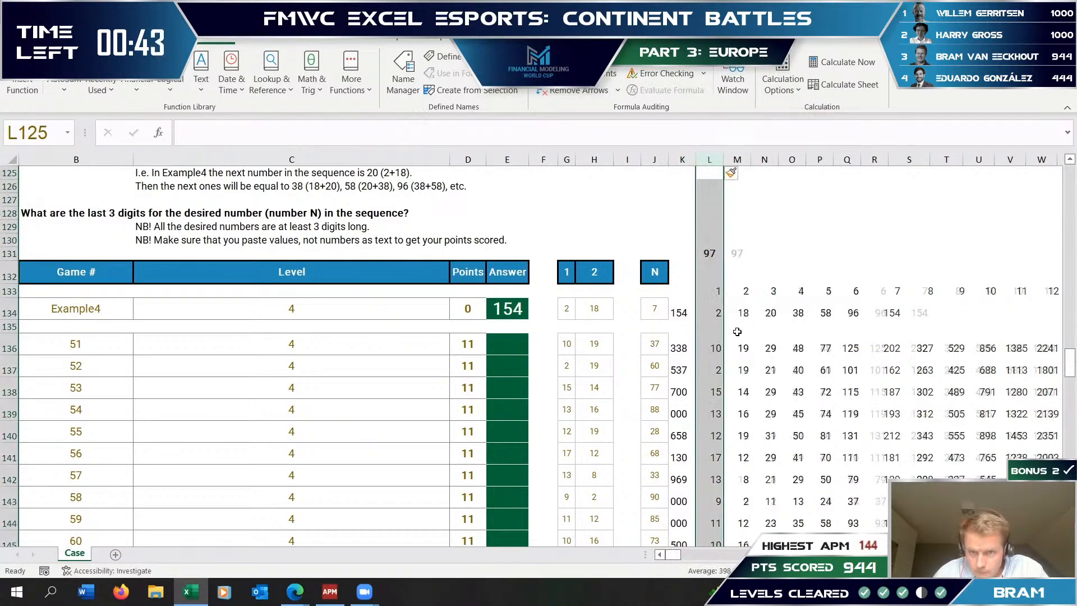
- Enter =RIGHT(CONCAT(M136:DE136);3) in L136 and fill it down the Level 4 games
click(710, 344)
text(=righ)
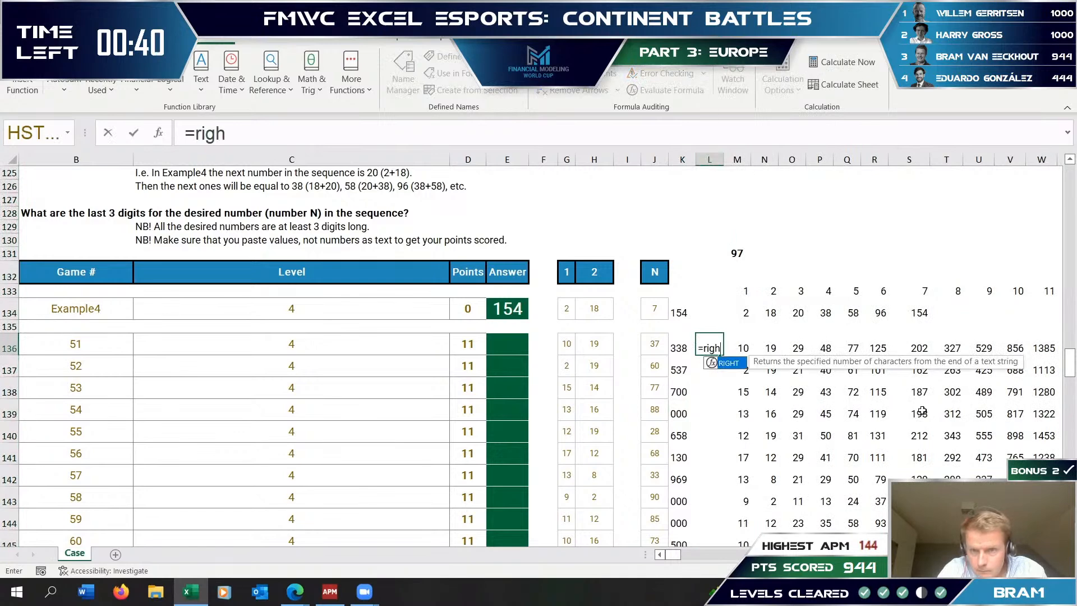
text(t(concat)
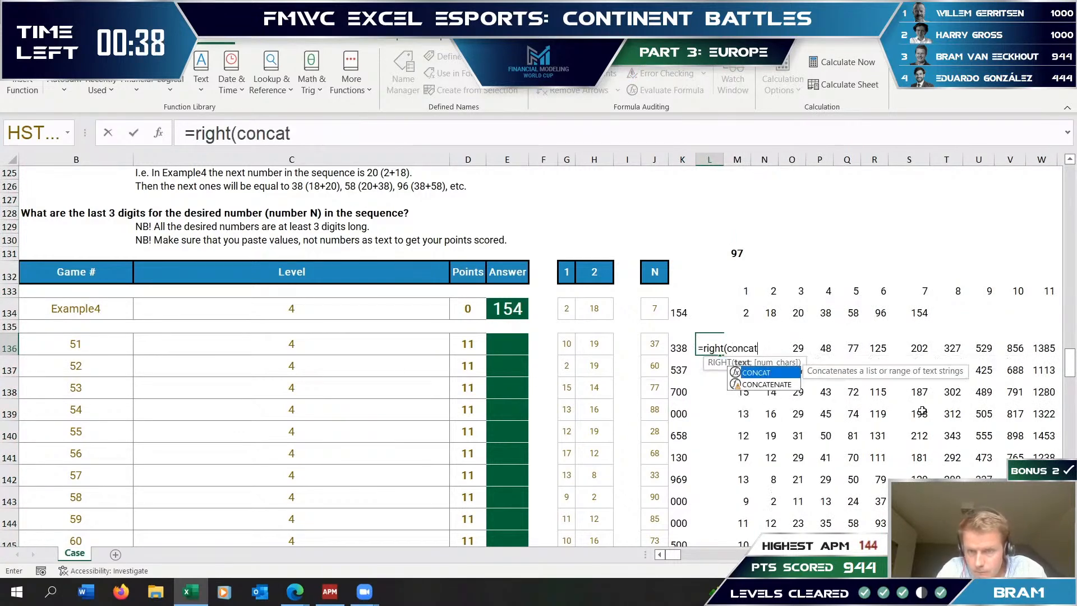
text(()
key(Right)
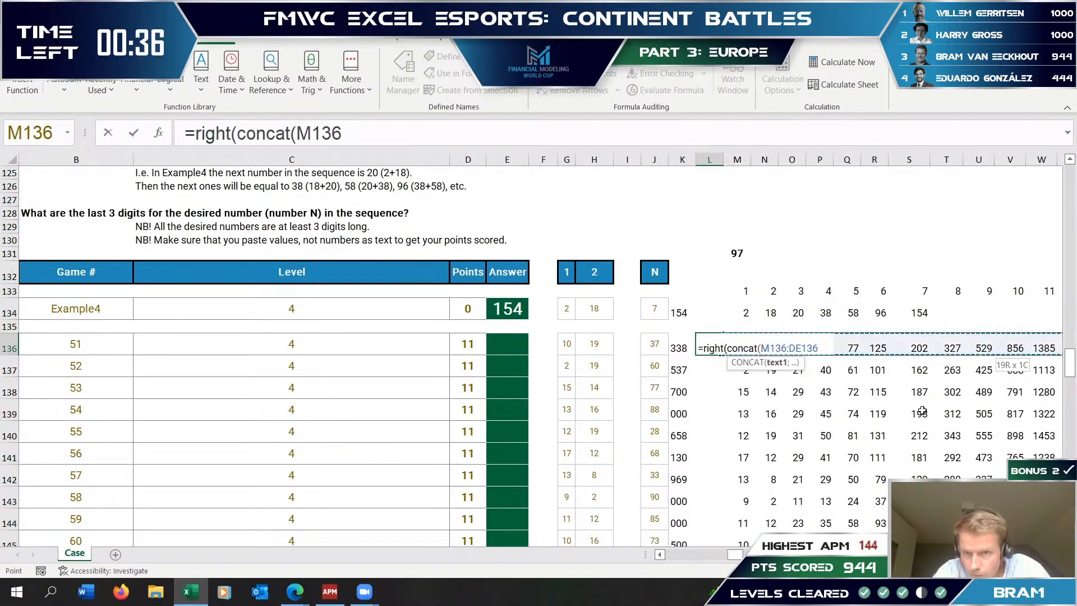
key(ctrl+shift+Right)
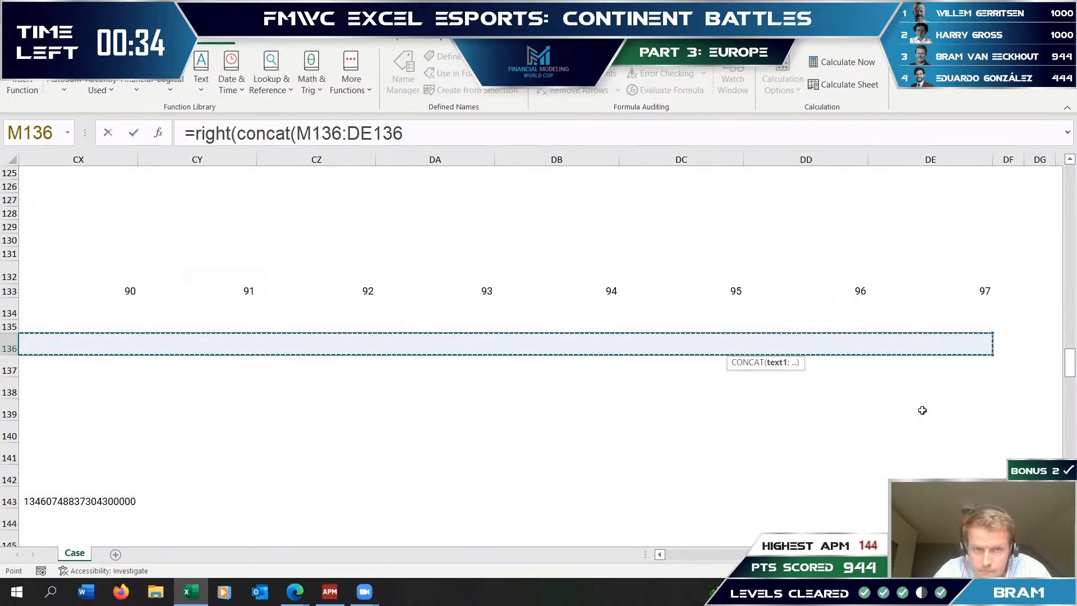
text();3)
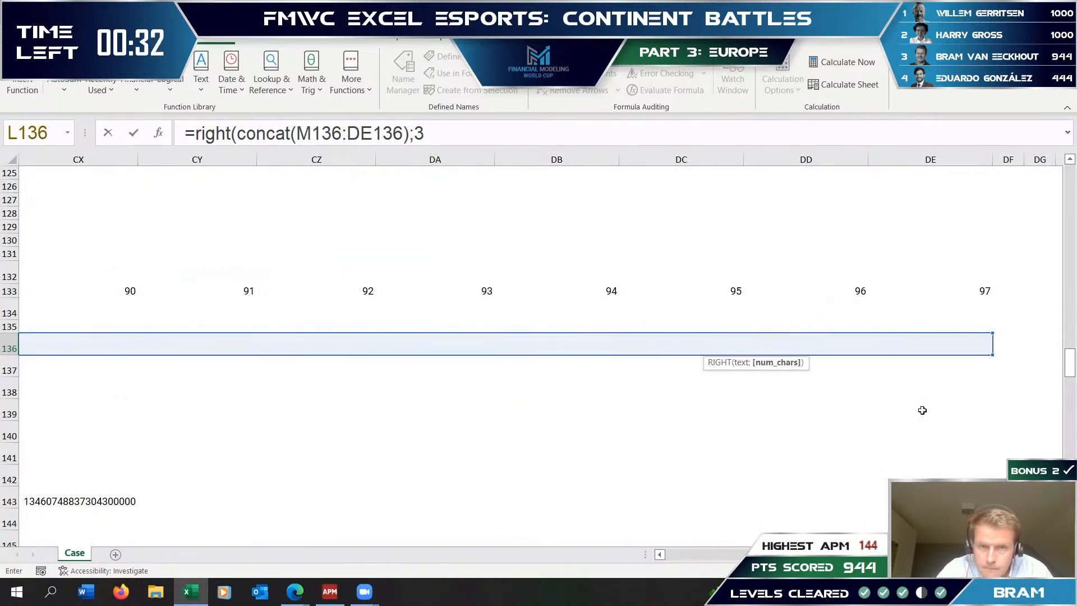
text())
key(Return)
key(Up)
key(Left)
key(Right)
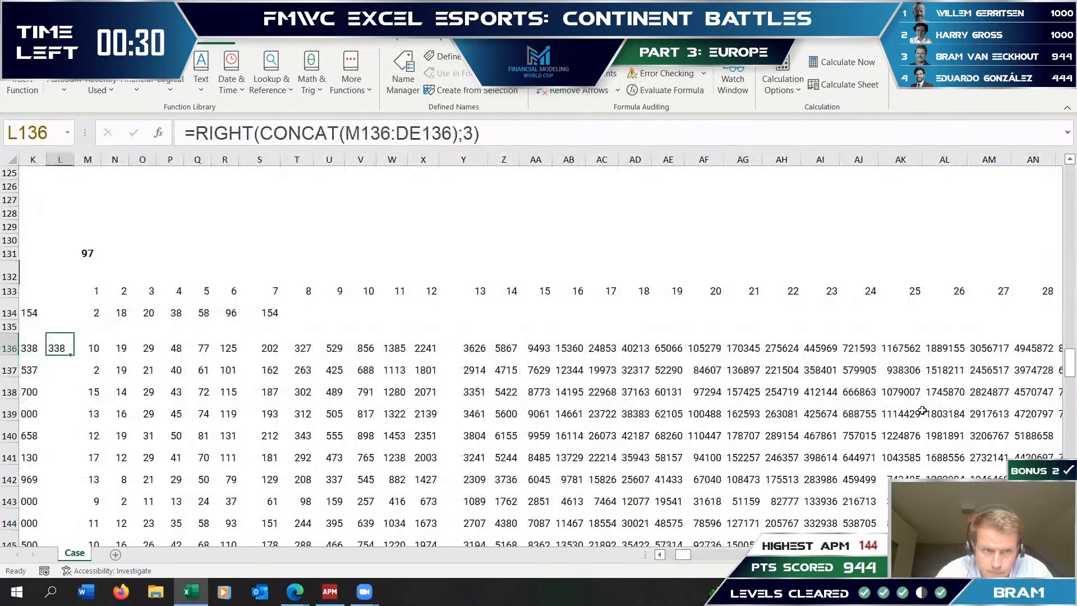
double_click(73, 351)
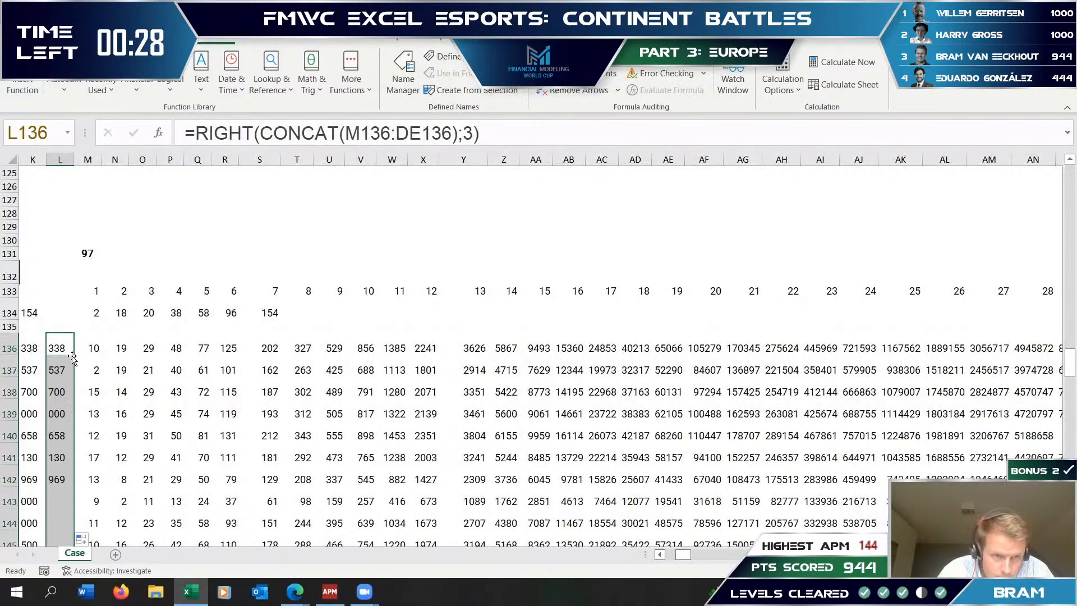
- On Sheet3, check the INDEX and MATCH round formula in F2 and the game number in C2
click(177, 350)
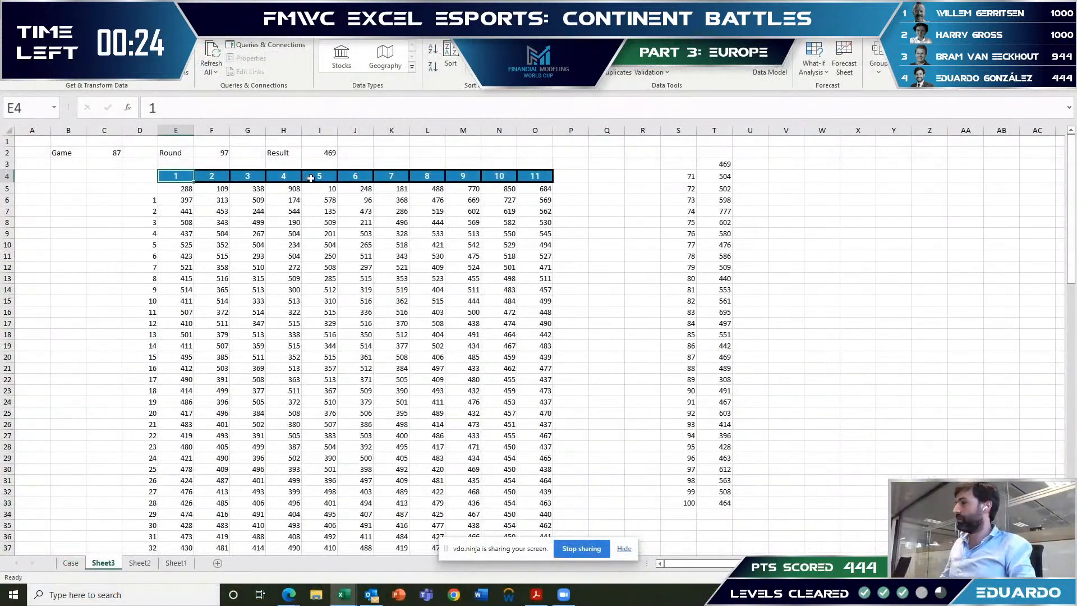
click(207, 154)
click(261, 108)
text($)
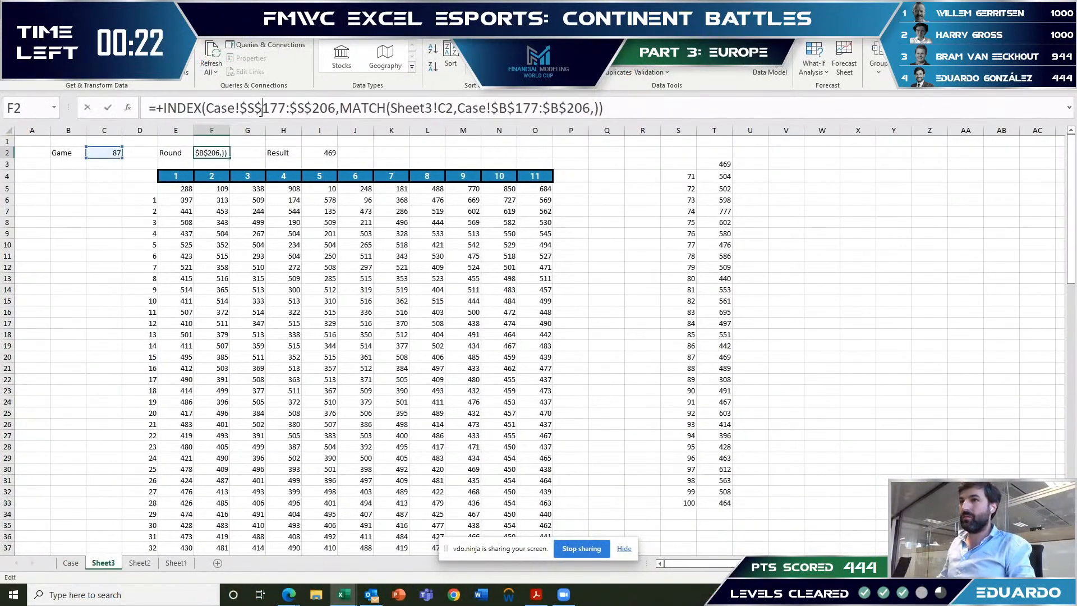
key(Escape)
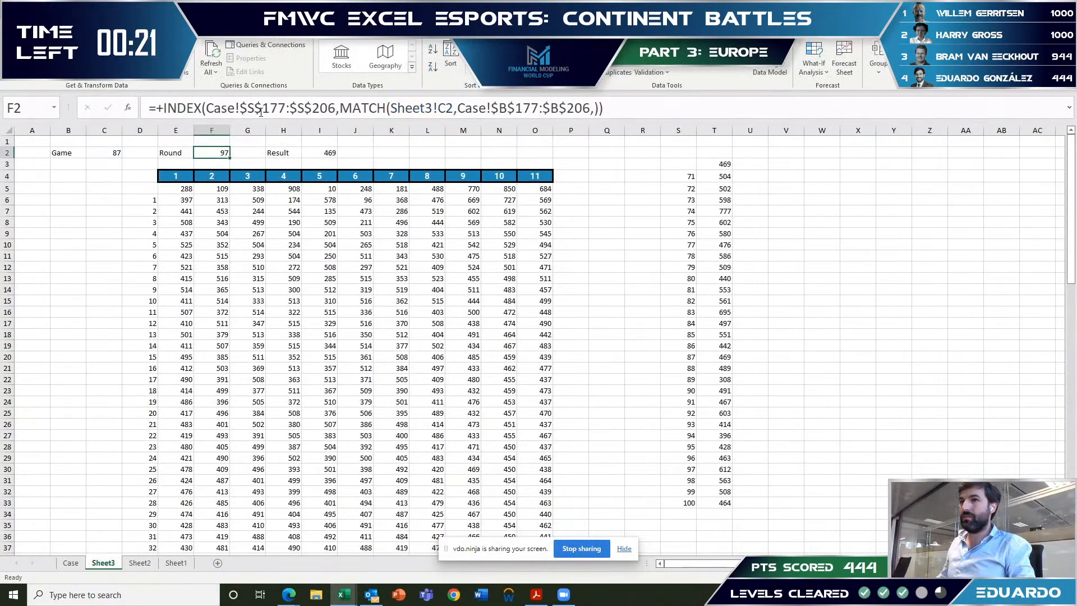
click(106, 151)
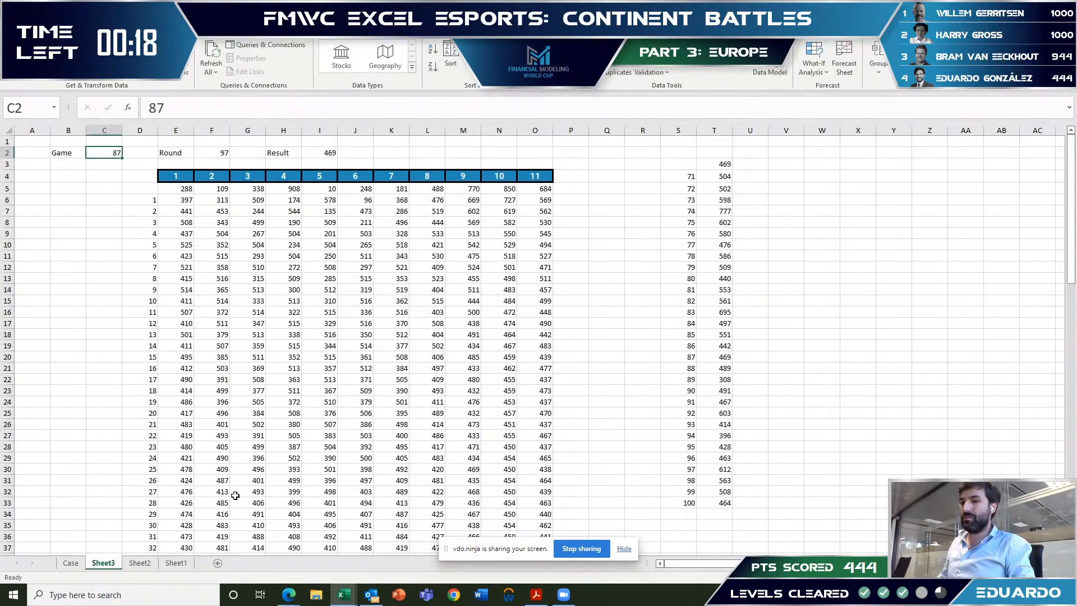
- Look through the Level 5 answers, instructions and example rounds on the Case sheet
click(70, 562)
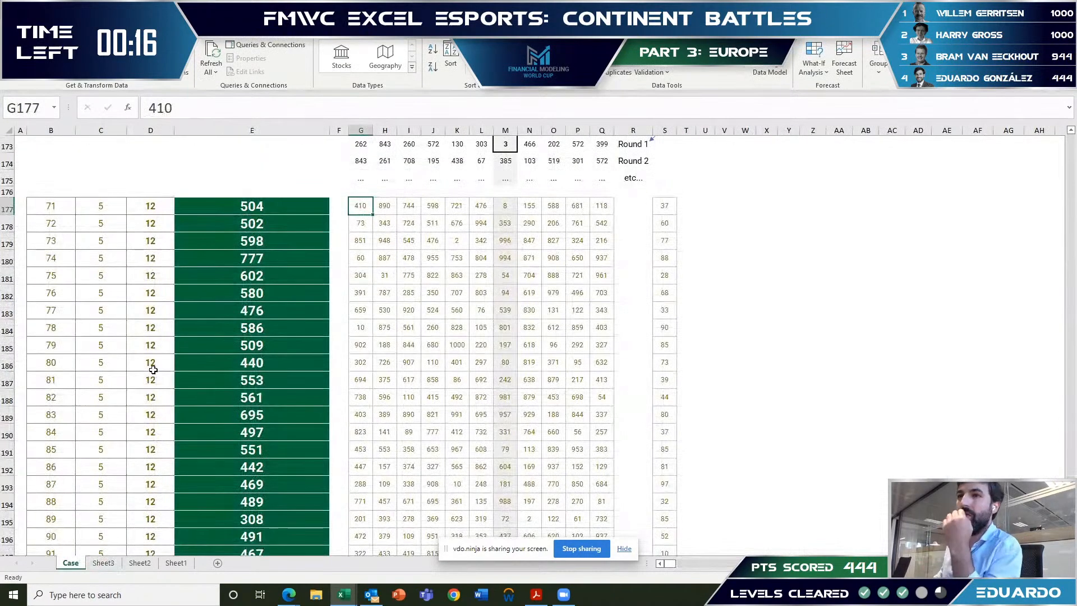
scroll(154, 369, down, 3)
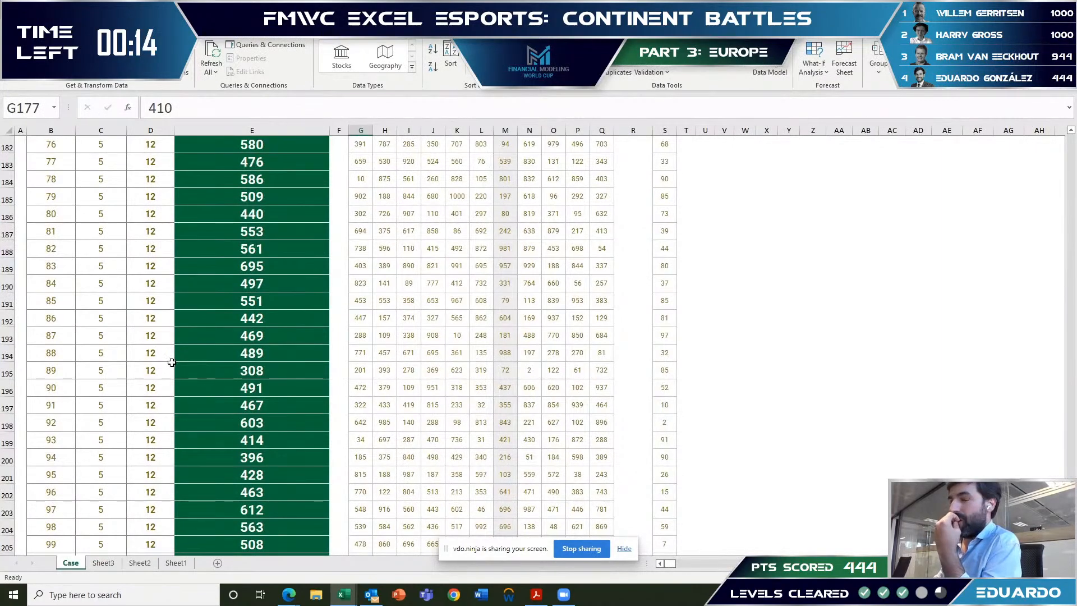
scroll(171, 362, up, 3)
scroll(171, 363, up, 3)
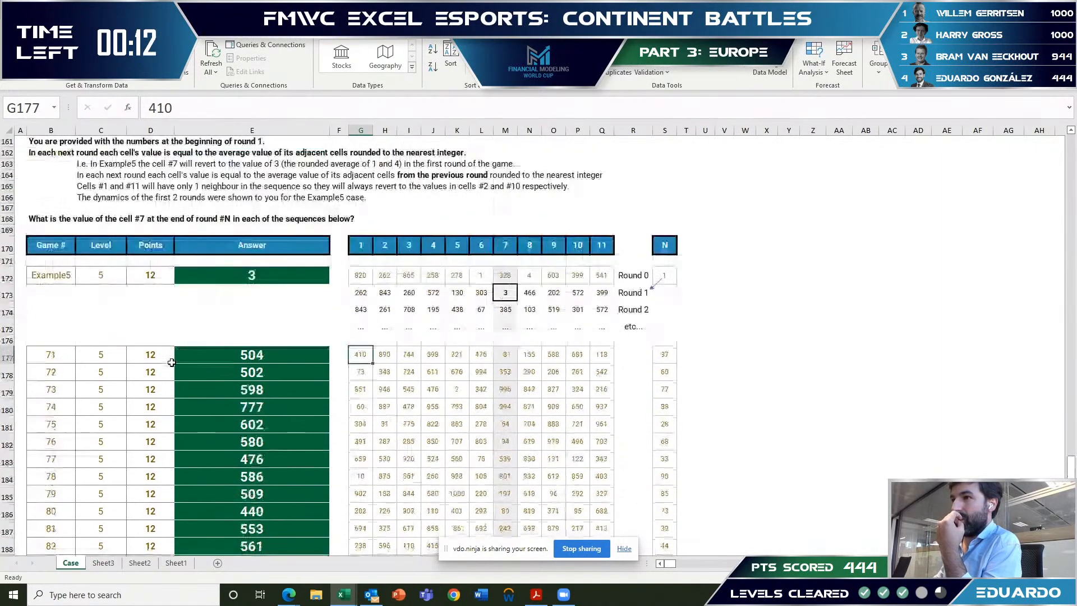
scroll(185, 533, down, 1)
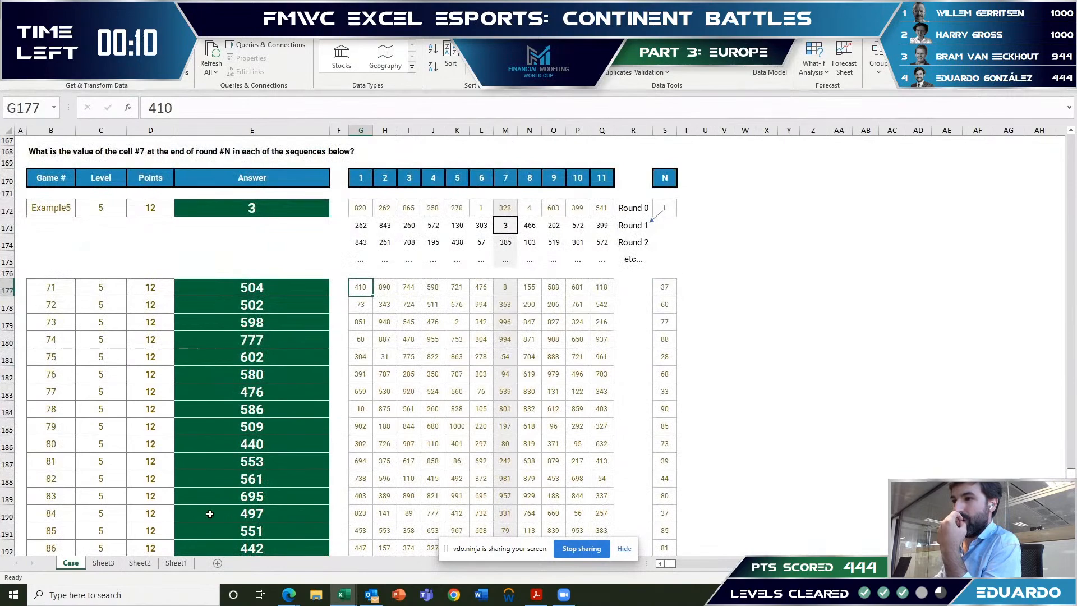
- Append -1 to the INDEX and MATCH round formula in F2 of Sheet3
click(103, 562)
click(217, 153)
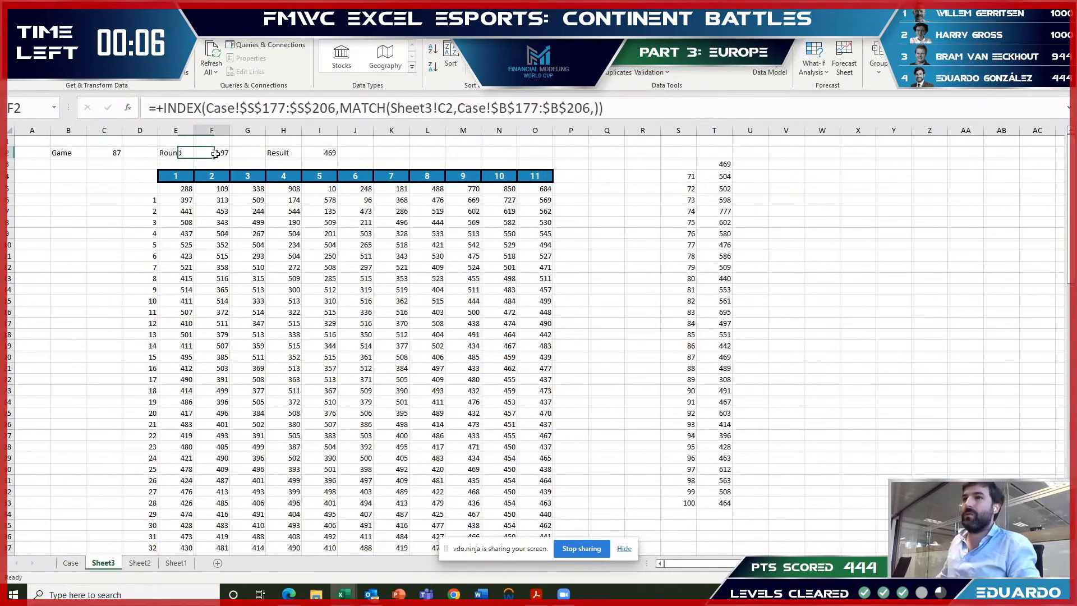
click(676, 105)
text(-1)
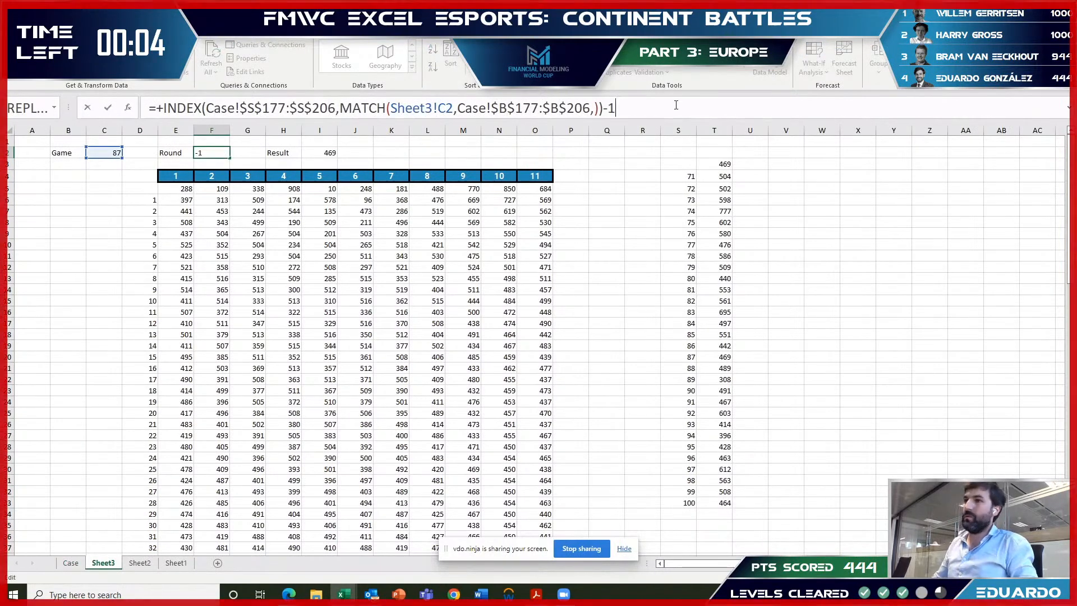
key(Return)
key(Up)
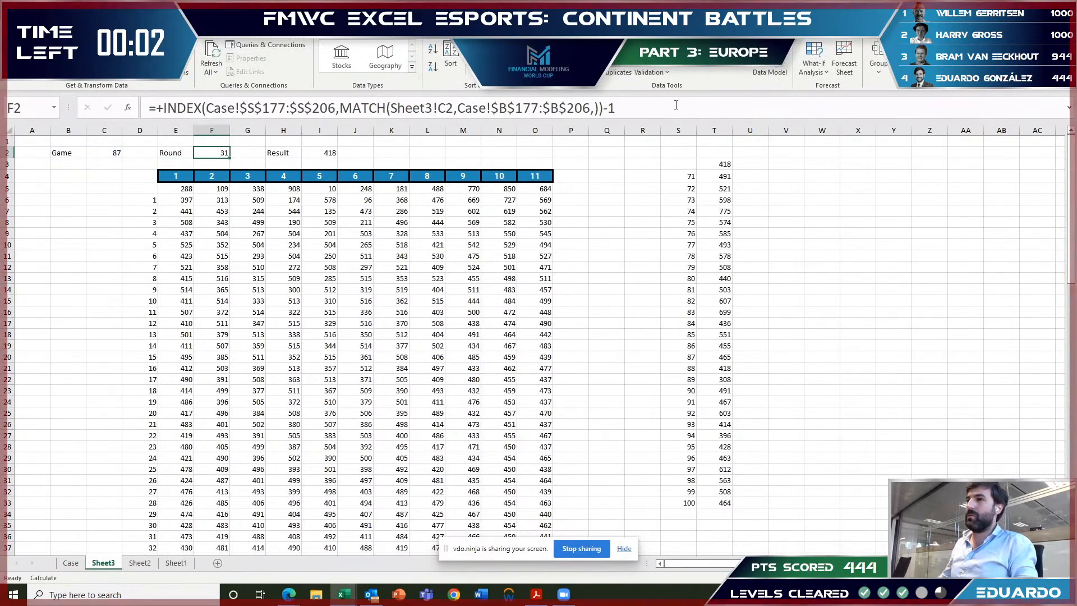
- Copy the game numbers and data table results in S4:T33 and reselect only the results from T4 down
click(704, 190)
click(722, 172)
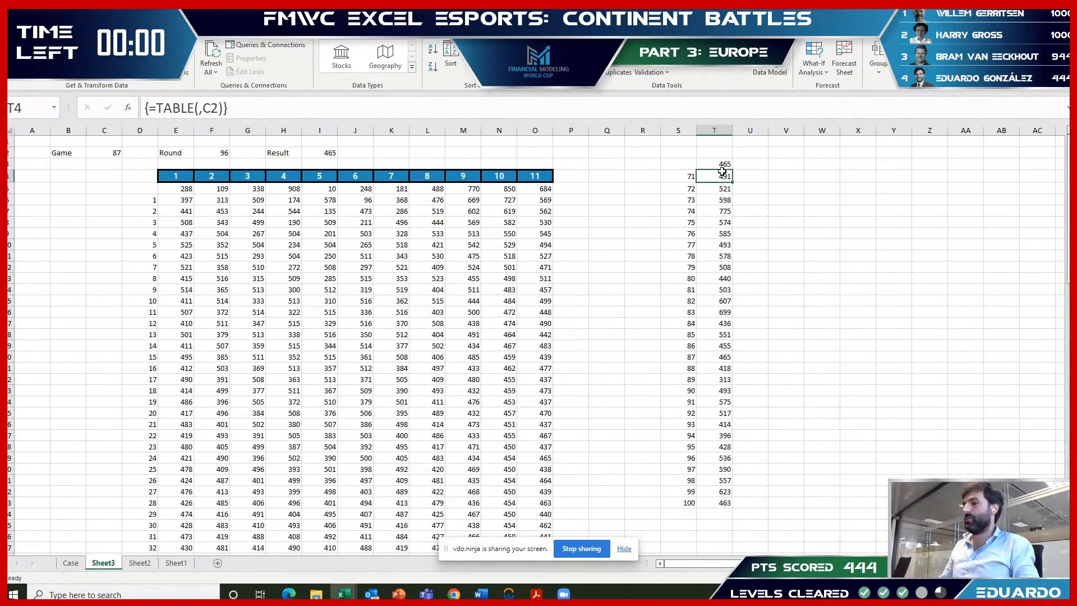
key(ctrl+shift+Down)
key(ctrl+shift+Left)
key(ctrl+c)
key(Right)
click(721, 172)
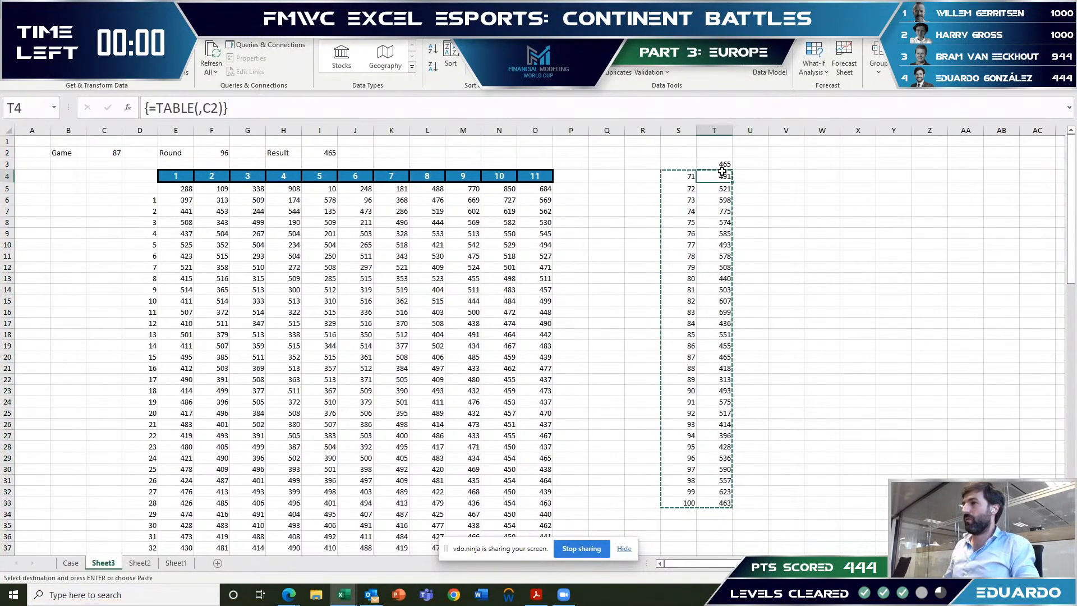
key(ctrl+shift+Down)
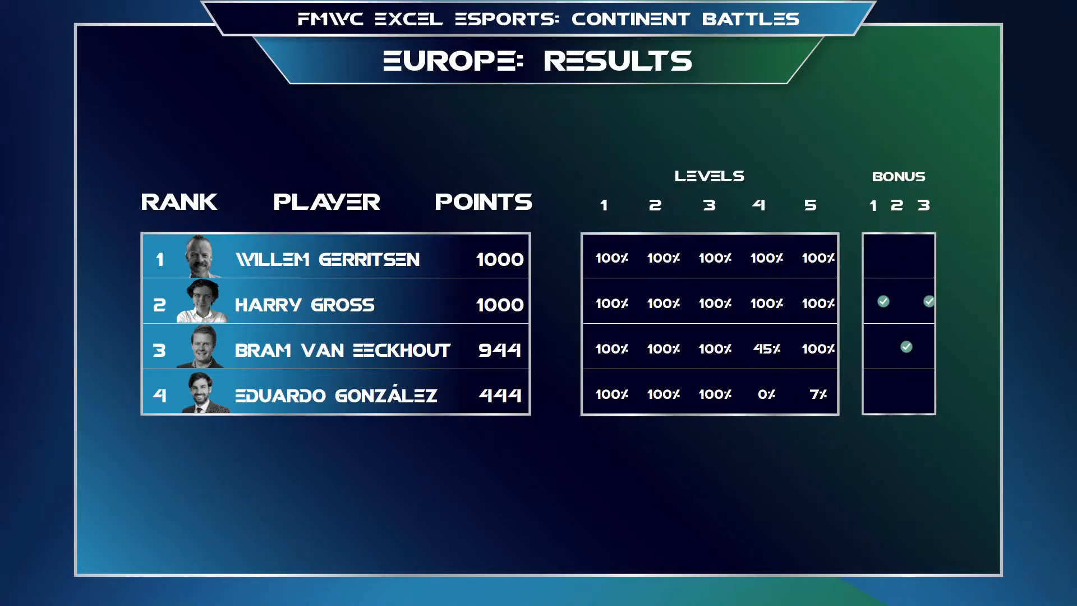